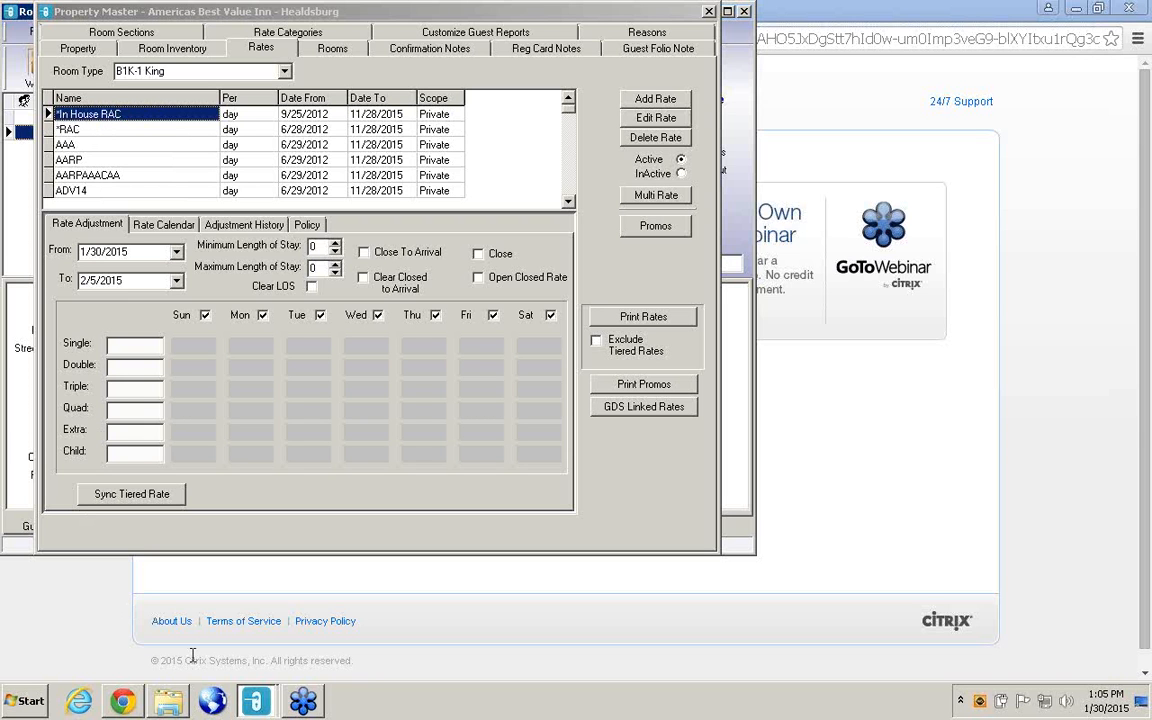
Switch to the second RoomKey window, open the Rate Wizard and start creating a new rate.
mouse_move(254, 705)
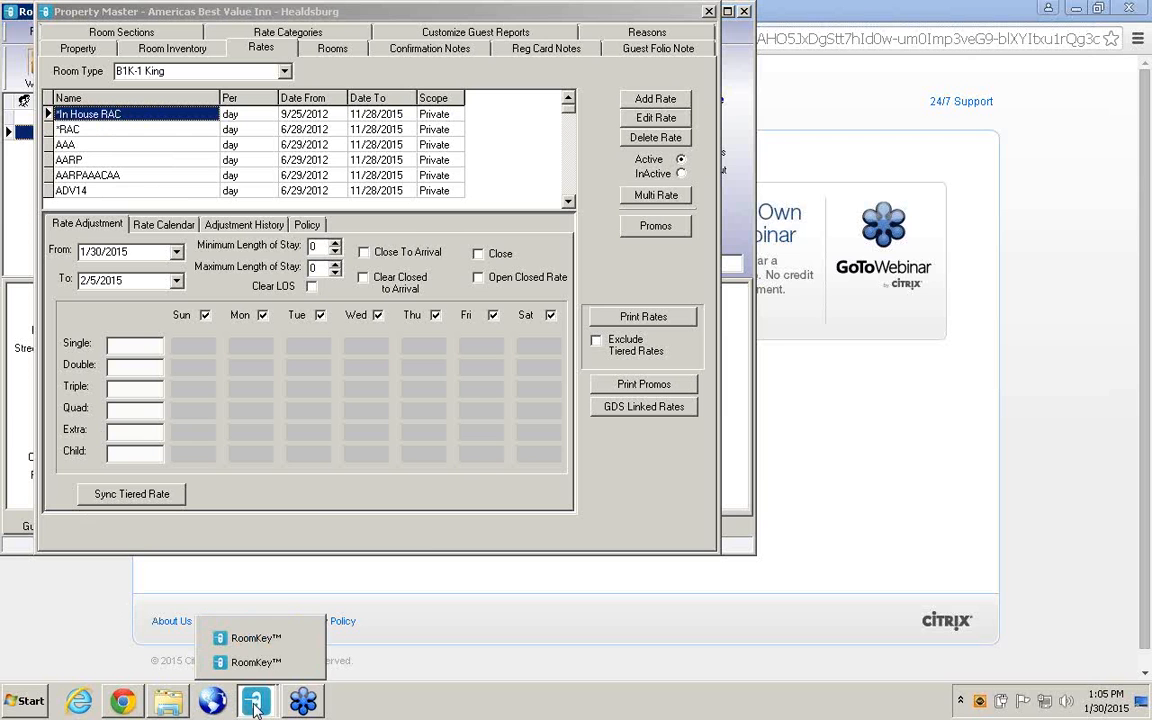
left_click(256, 638)
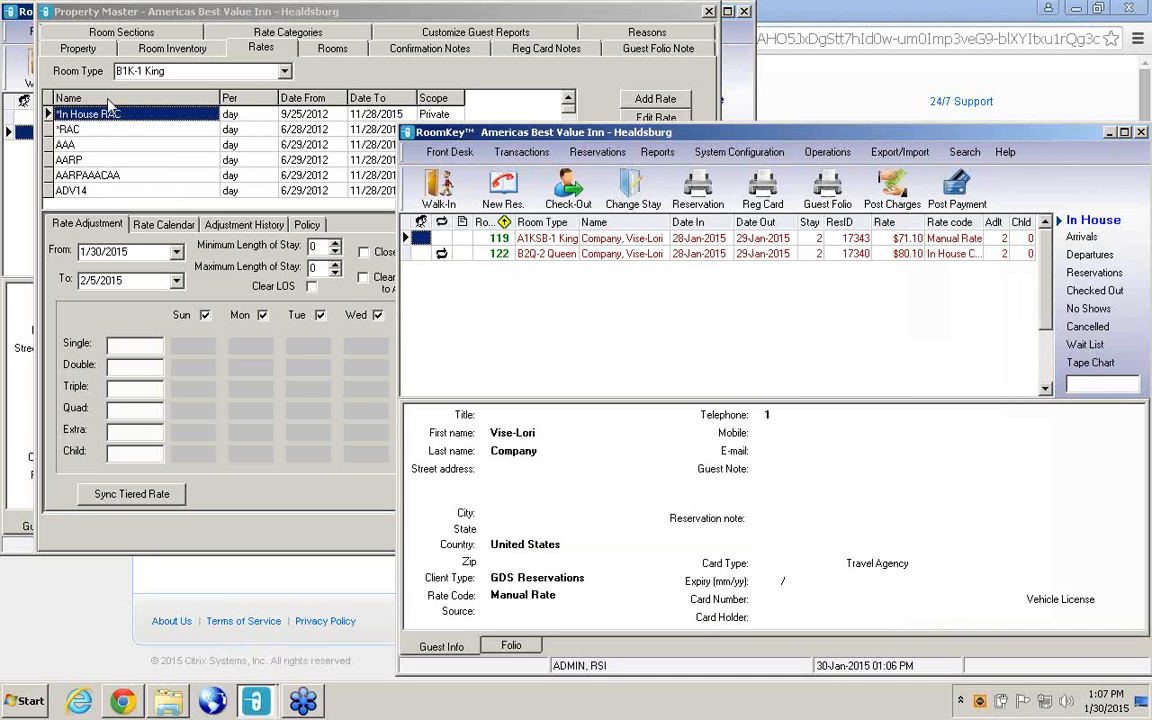
left_click(118, 132)
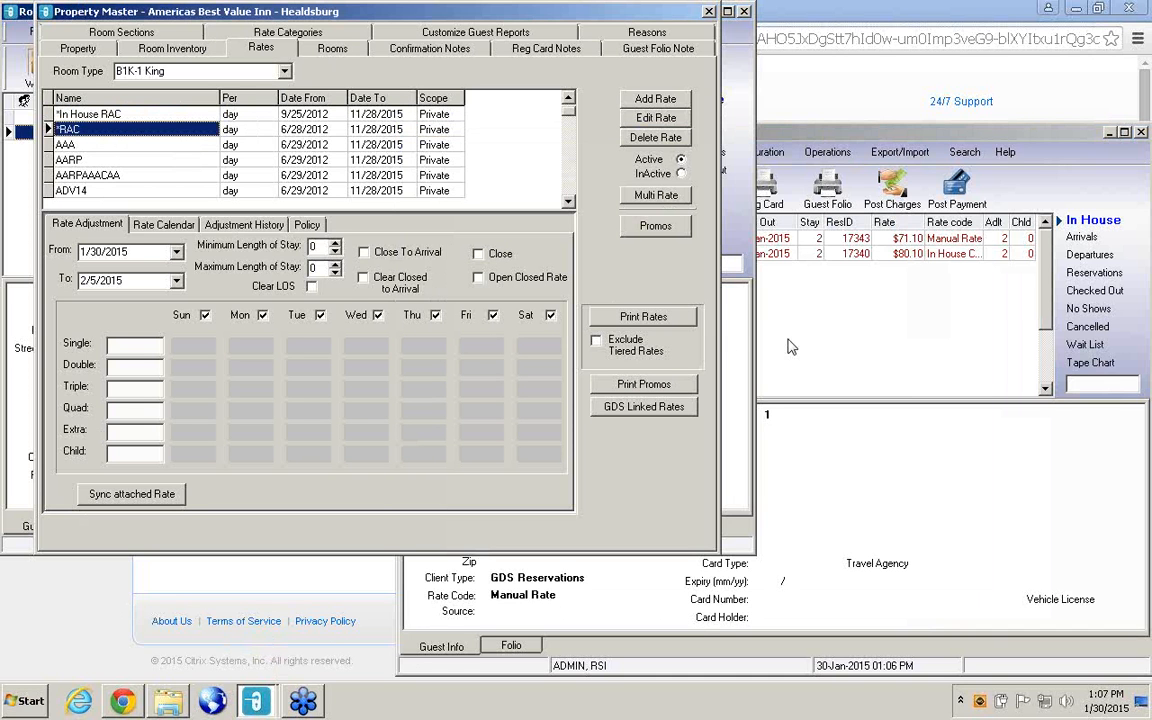
left_click(789, 346)
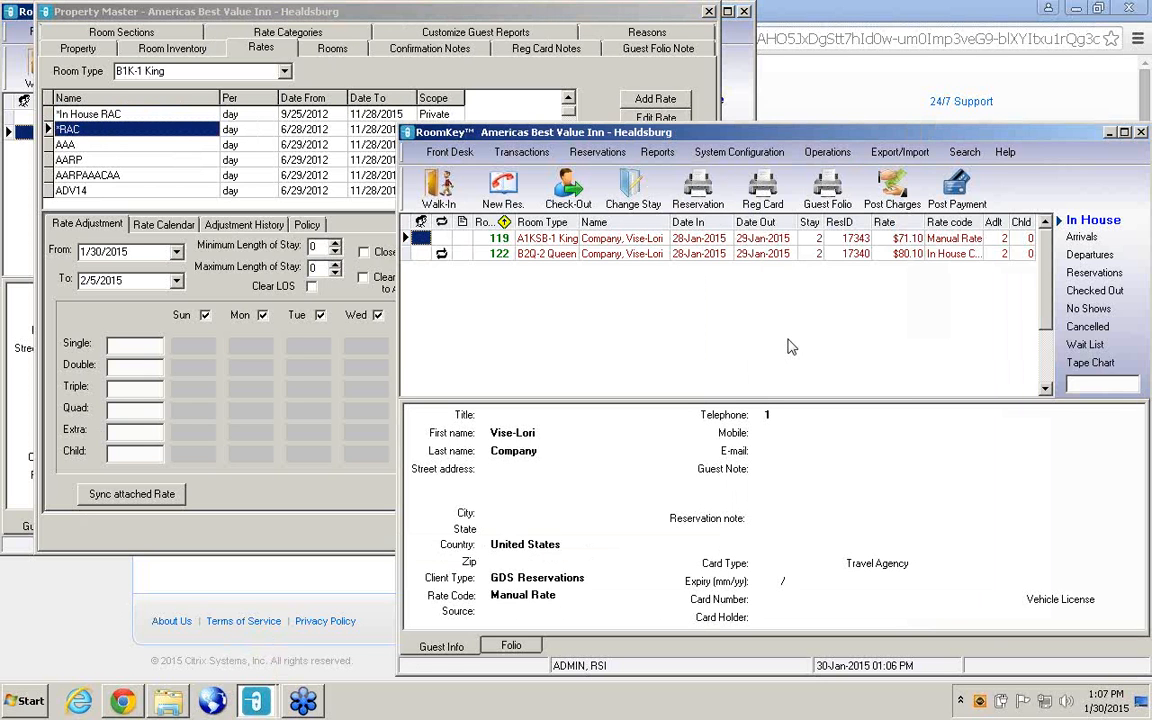
left_click(739, 152)
left_click(743, 243)
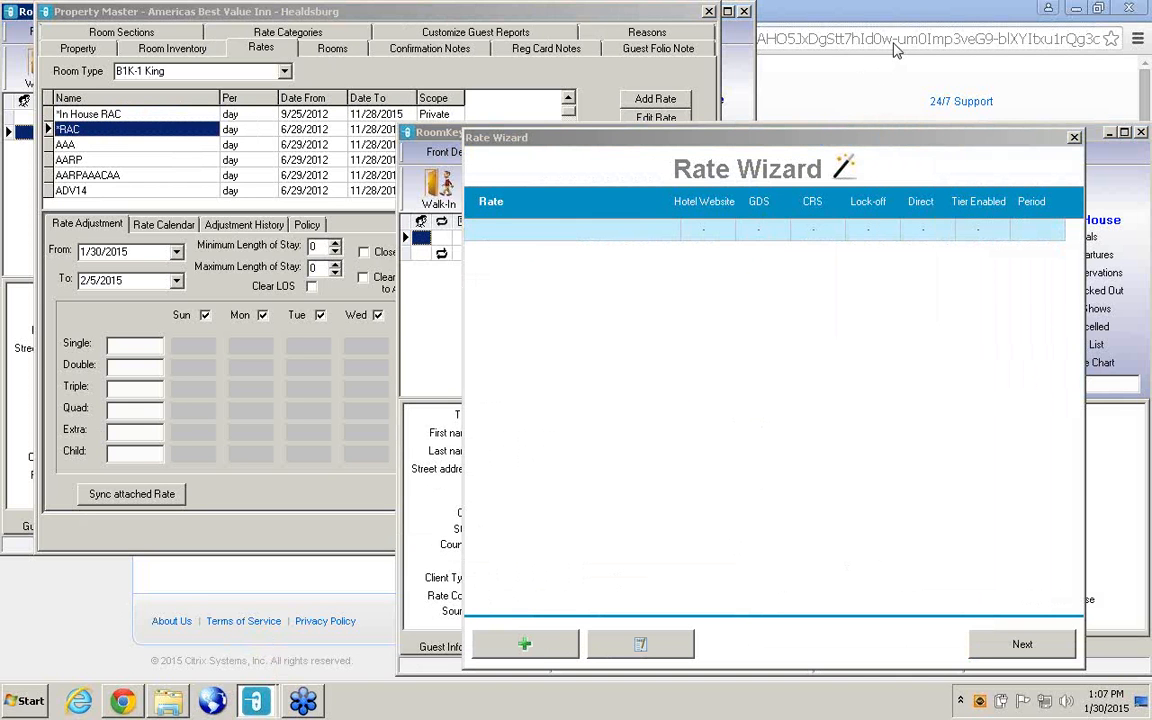
left_click(537, 655)
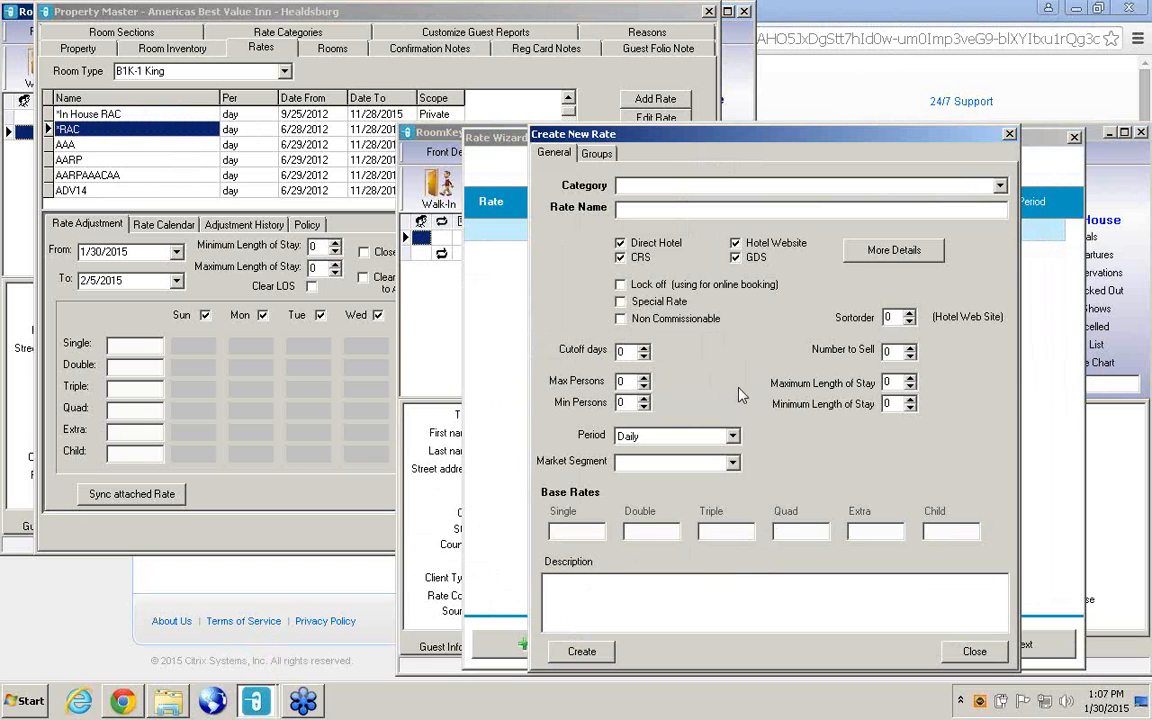
Start adding existing rates to the new rate, opening the Rate Migration dialog.
right_click(720, 355)
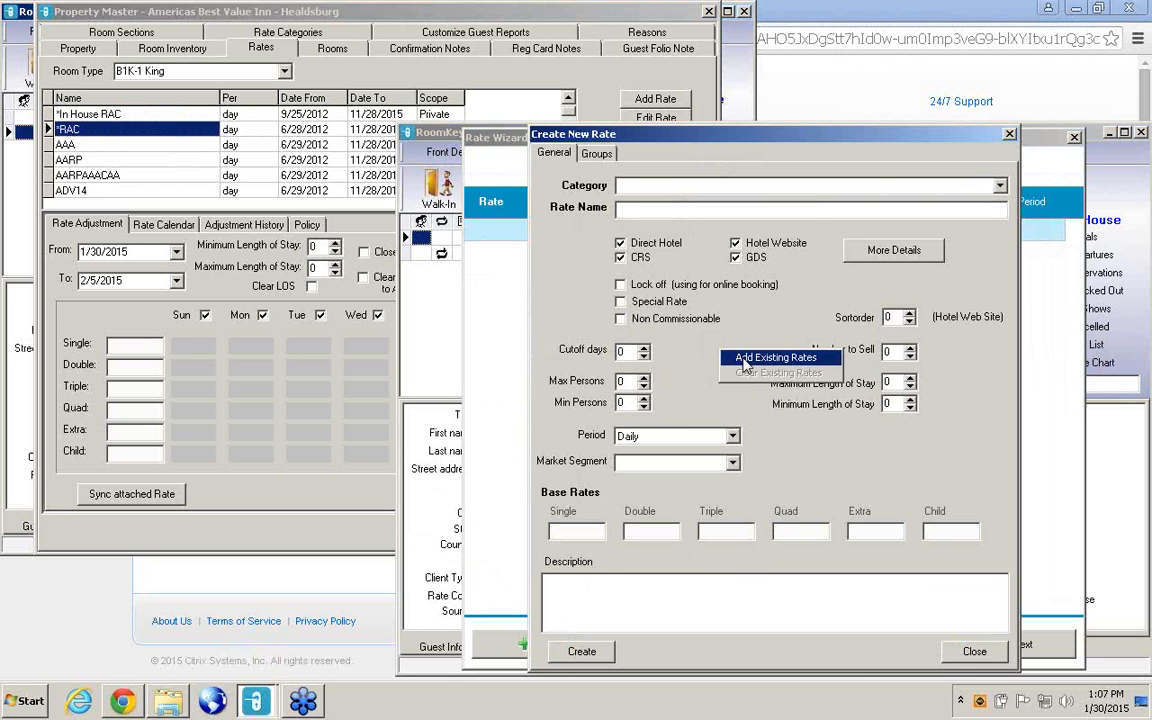
left_click(744, 362)
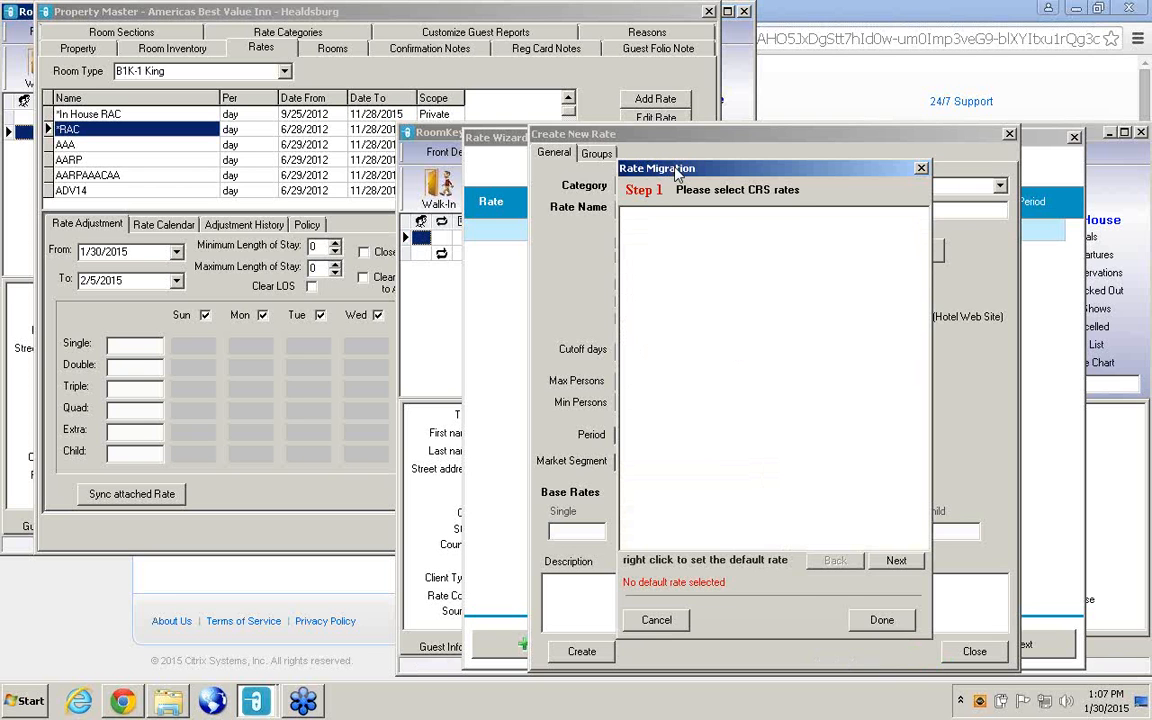
left_click_drag(677, 172, 858, 201)
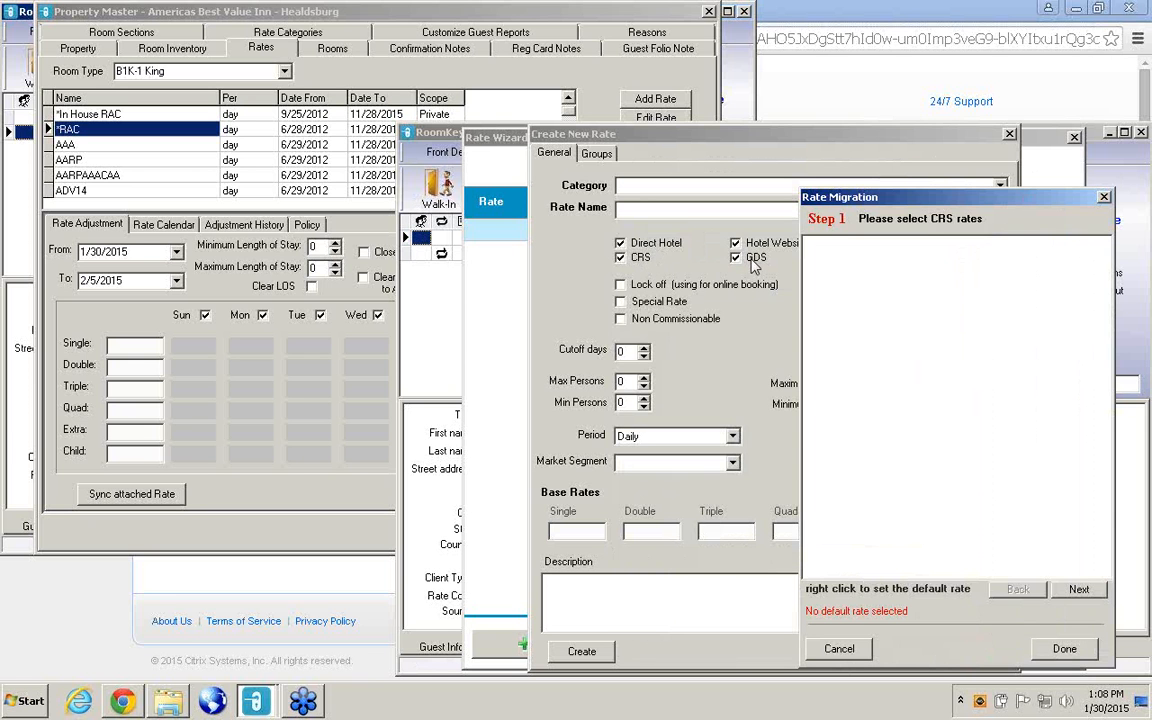
left_click(918, 199)
left_click_drag(918, 199, 724, 176)
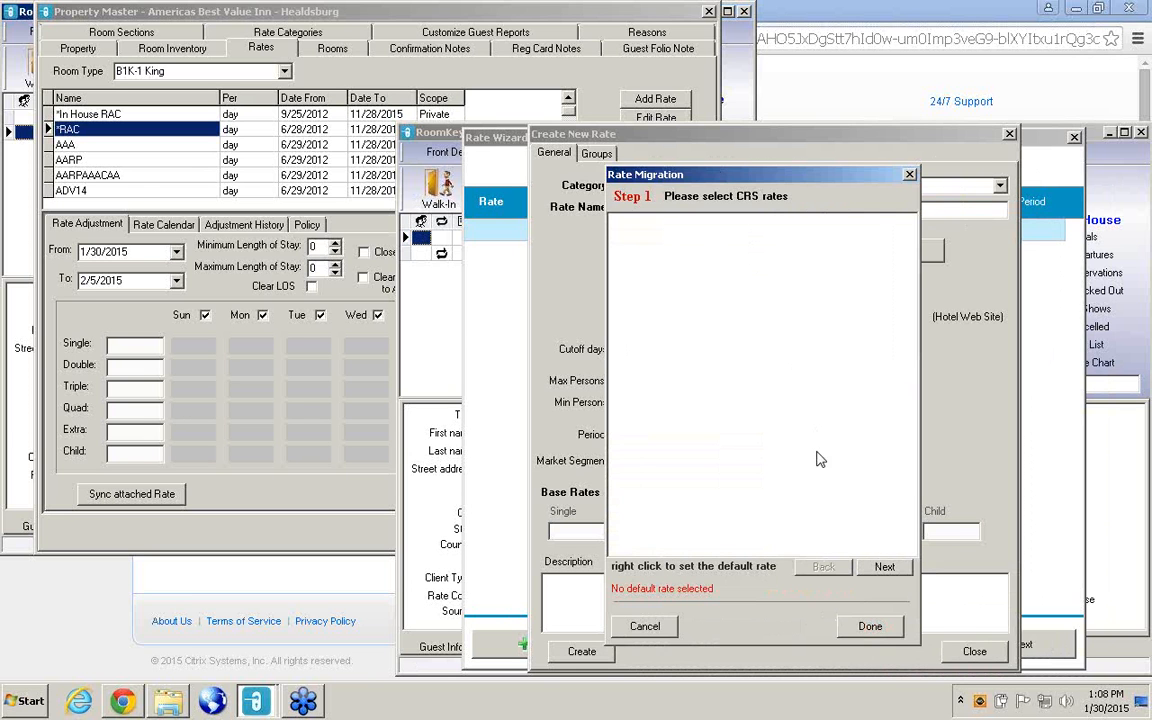
Advance the rate migration past the CRS and Hotel Website rates to the GDS selection without choosing any rates.
left_click(885, 568)
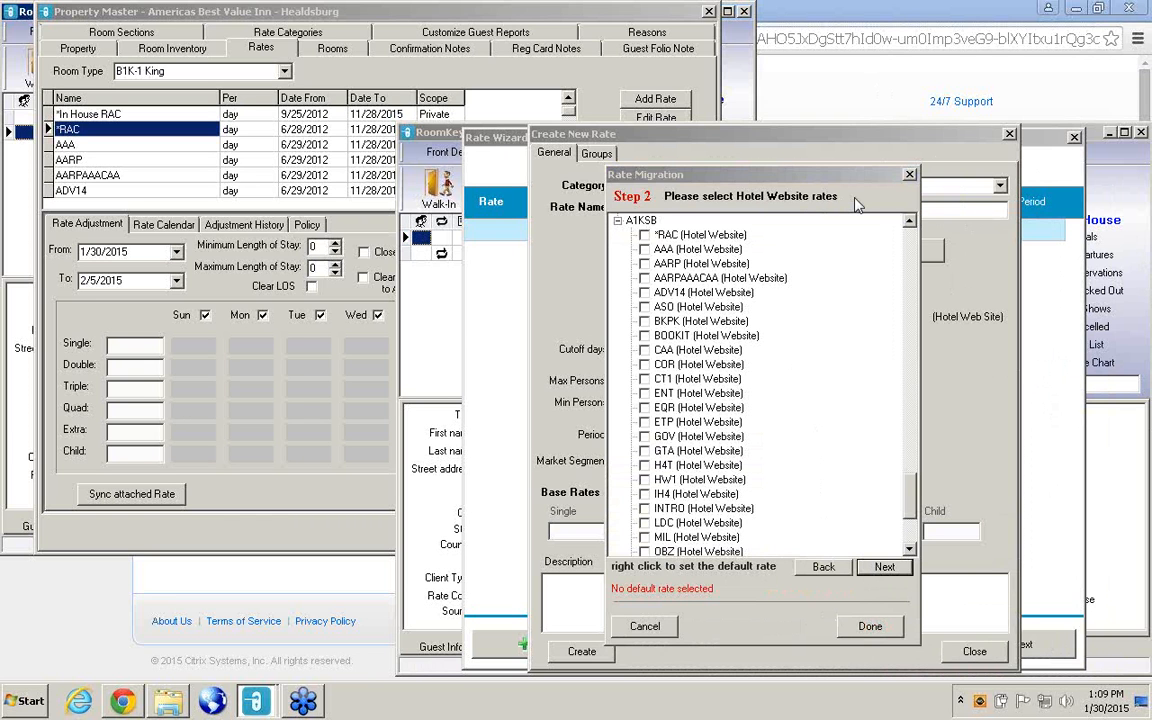
left_click(883, 567)
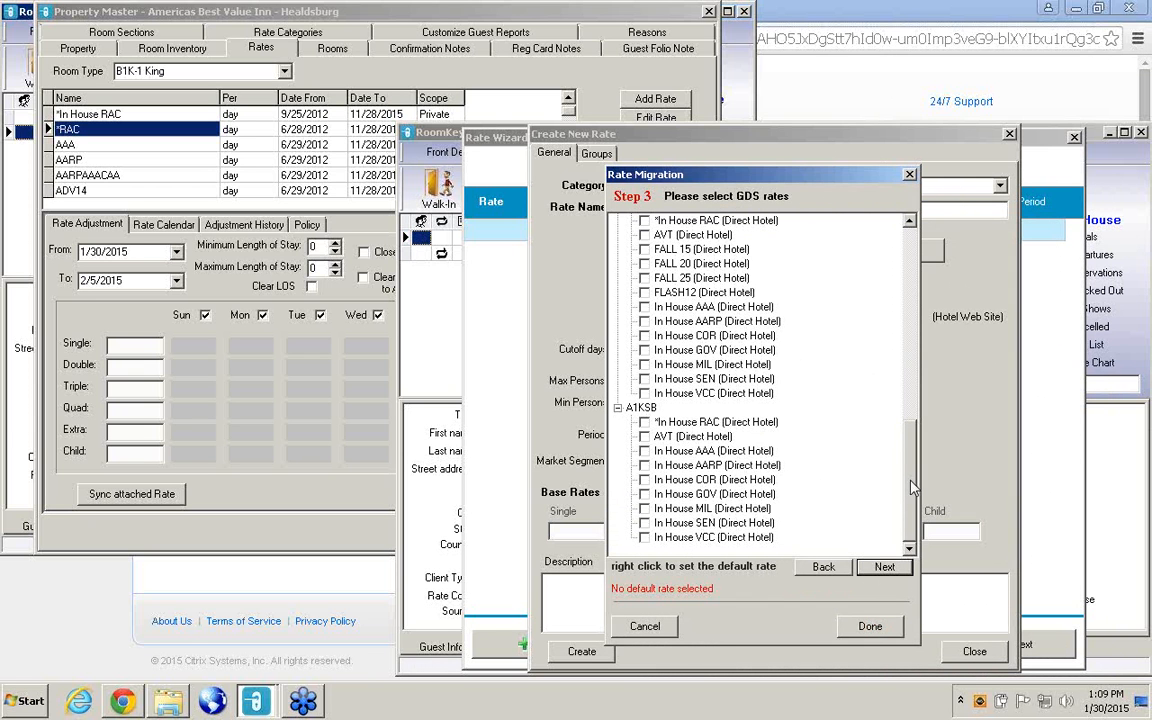
left_click_drag(913, 487, 912, 290)
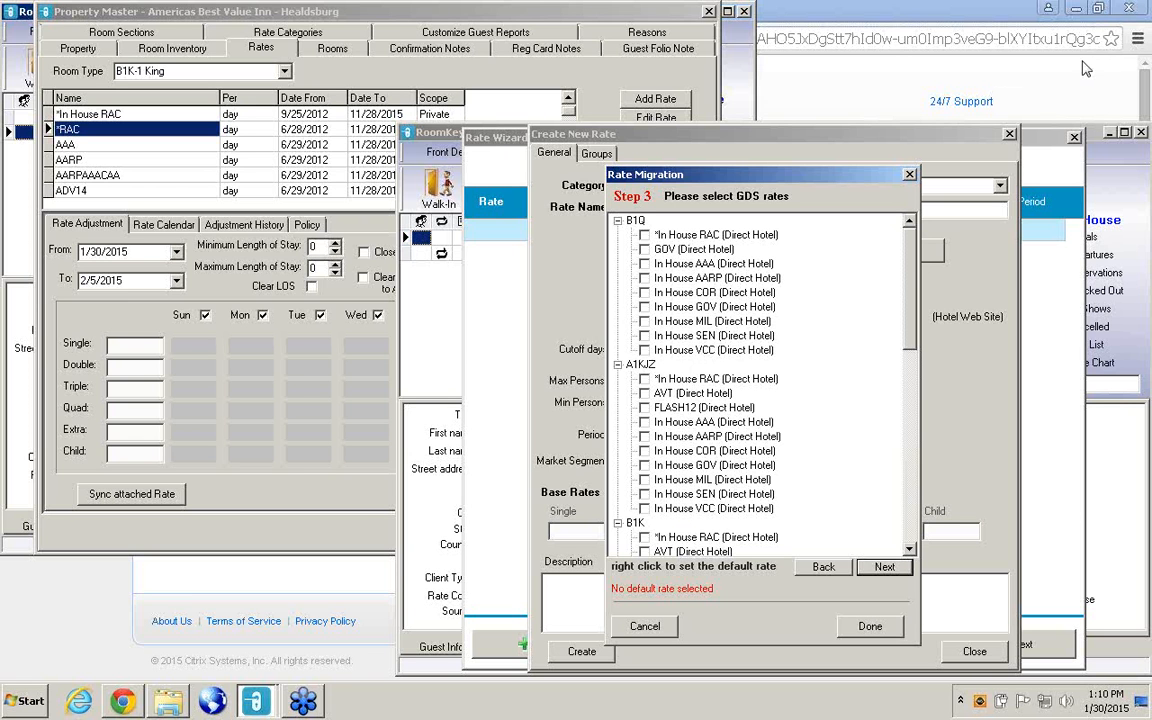
left_click(1135, 47)
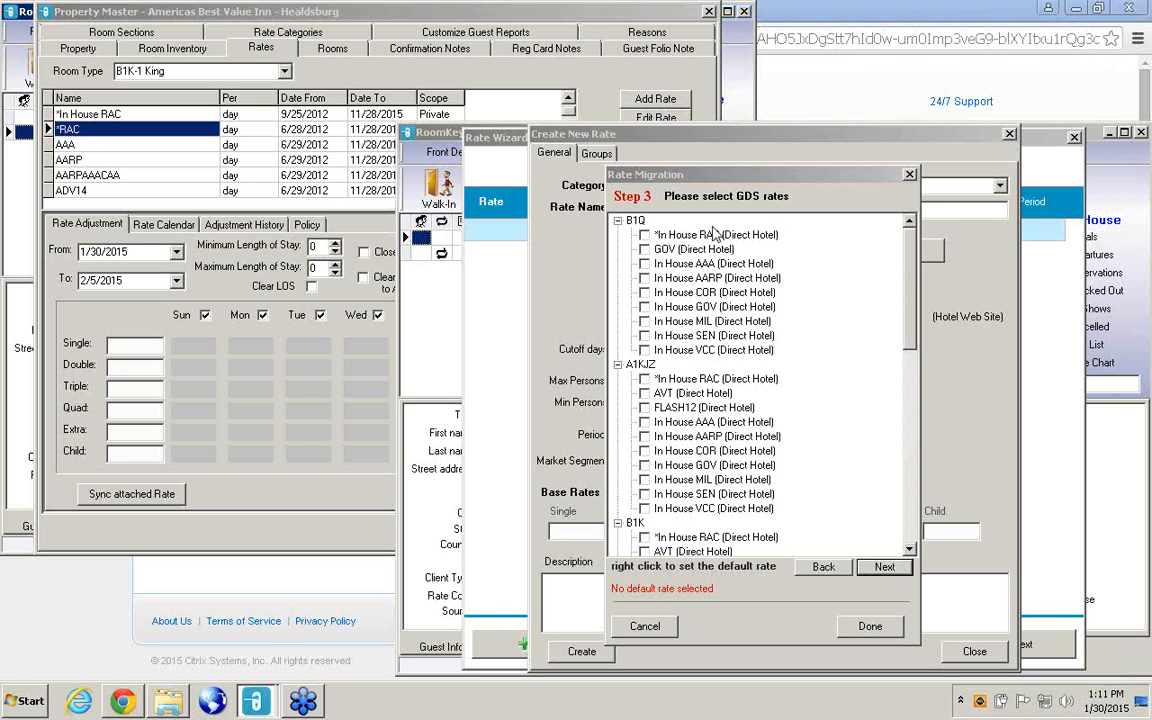
Select the *In House RAC rate for room types B1Q, A1KJZ, B1K, B2Q and A1KSB, and collapse every room type.
left_click(644, 236)
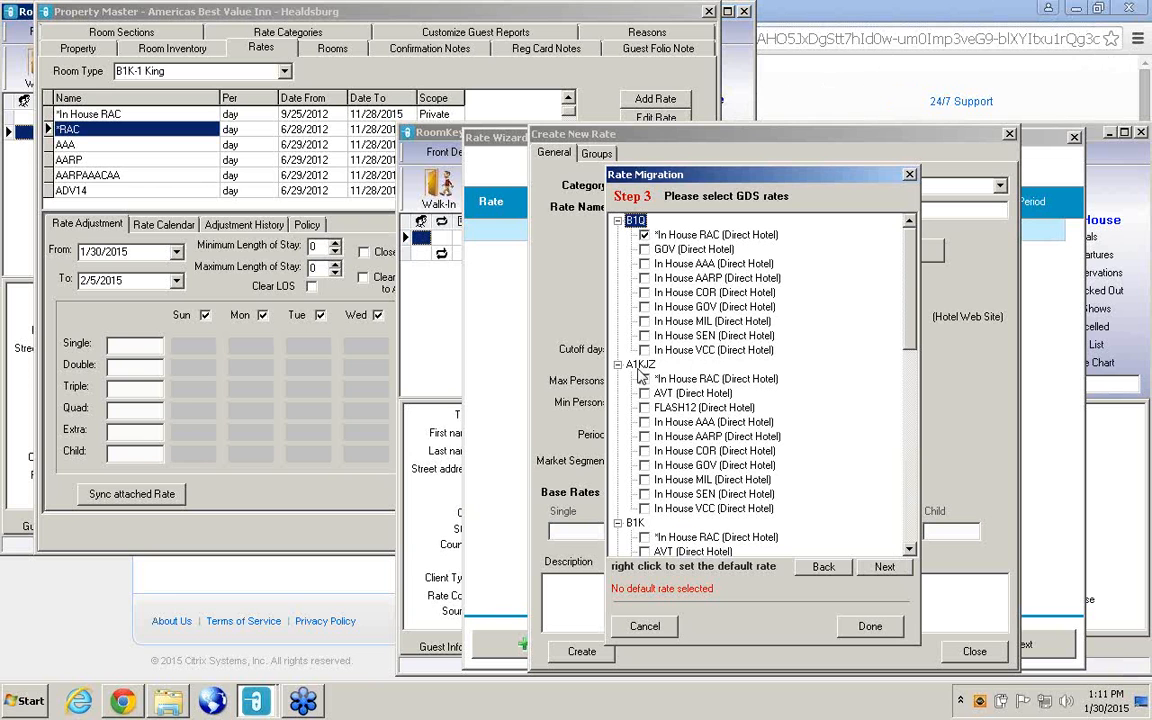
left_click(618, 221)
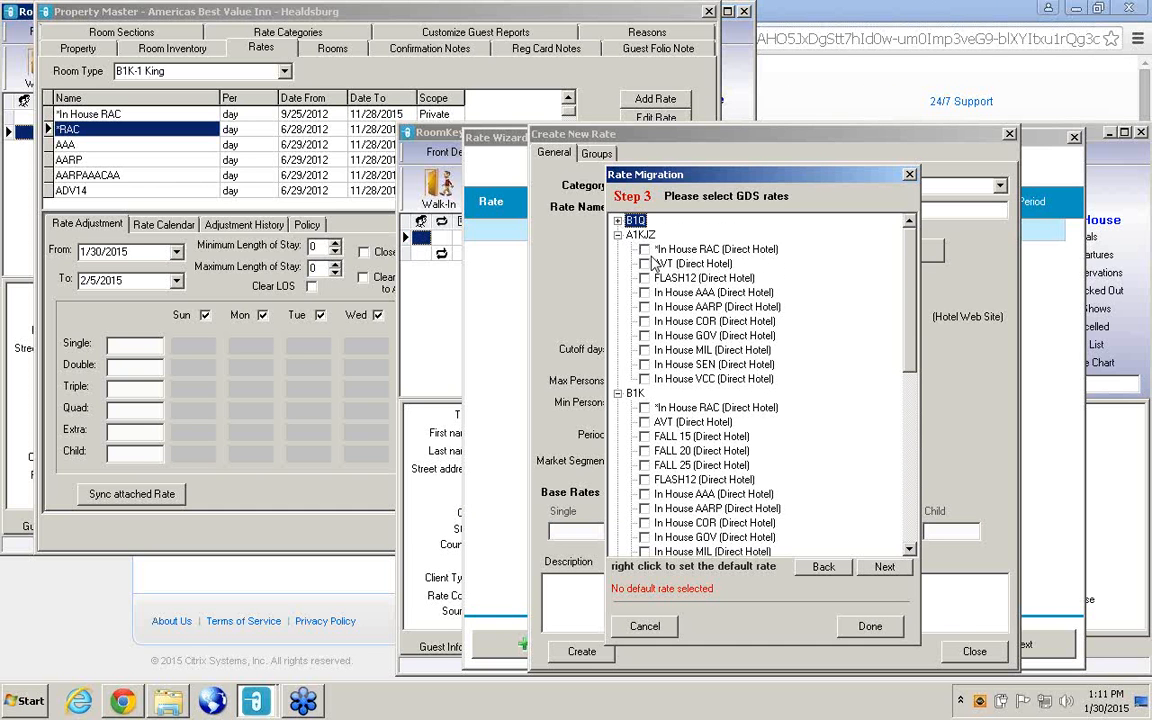
left_click(644, 250)
left_click(618, 235)
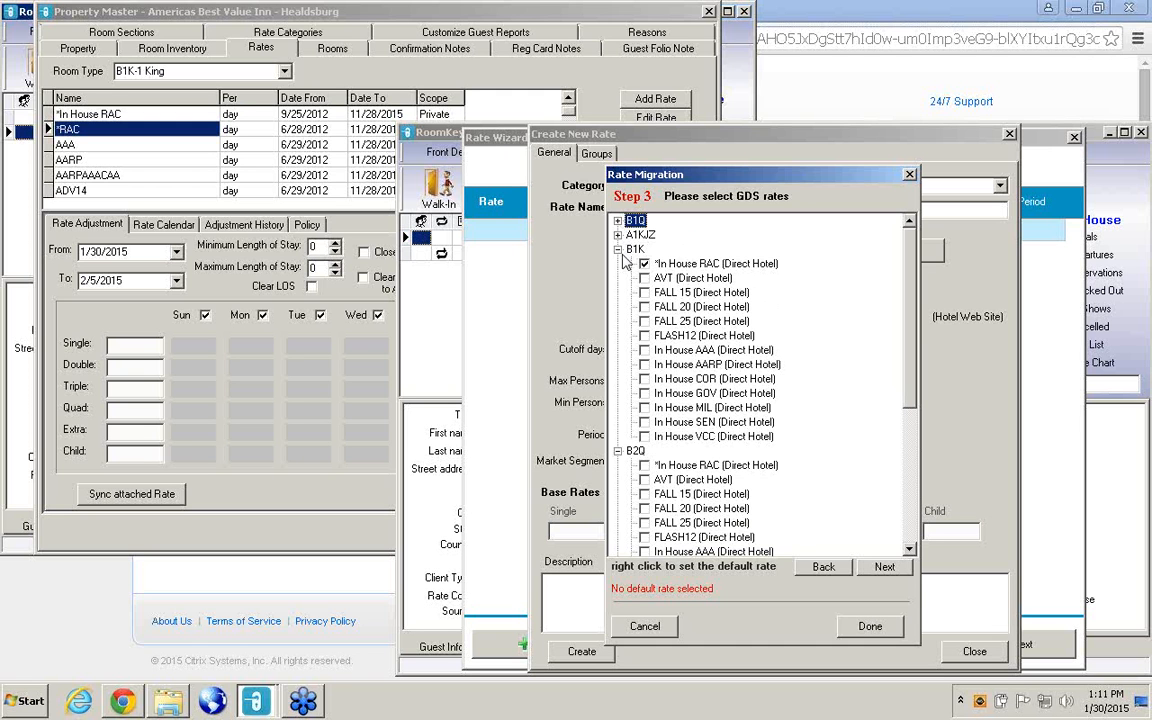
left_click(618, 249)
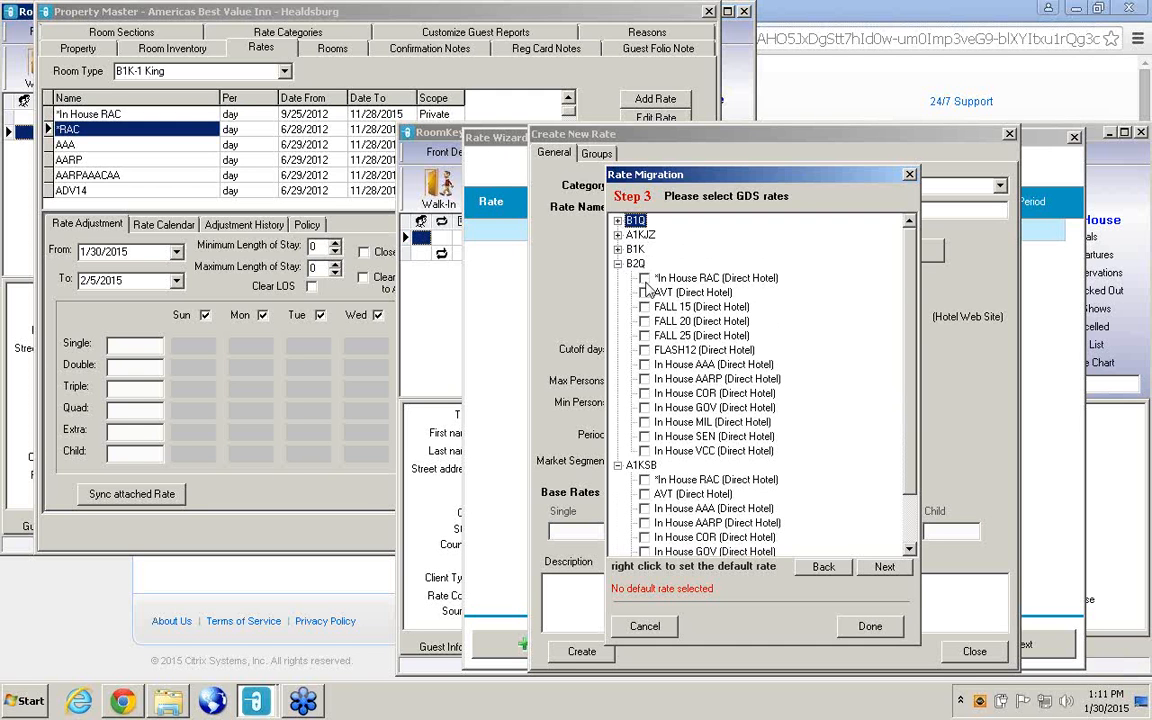
left_click(644, 279)
left_click(645, 481)
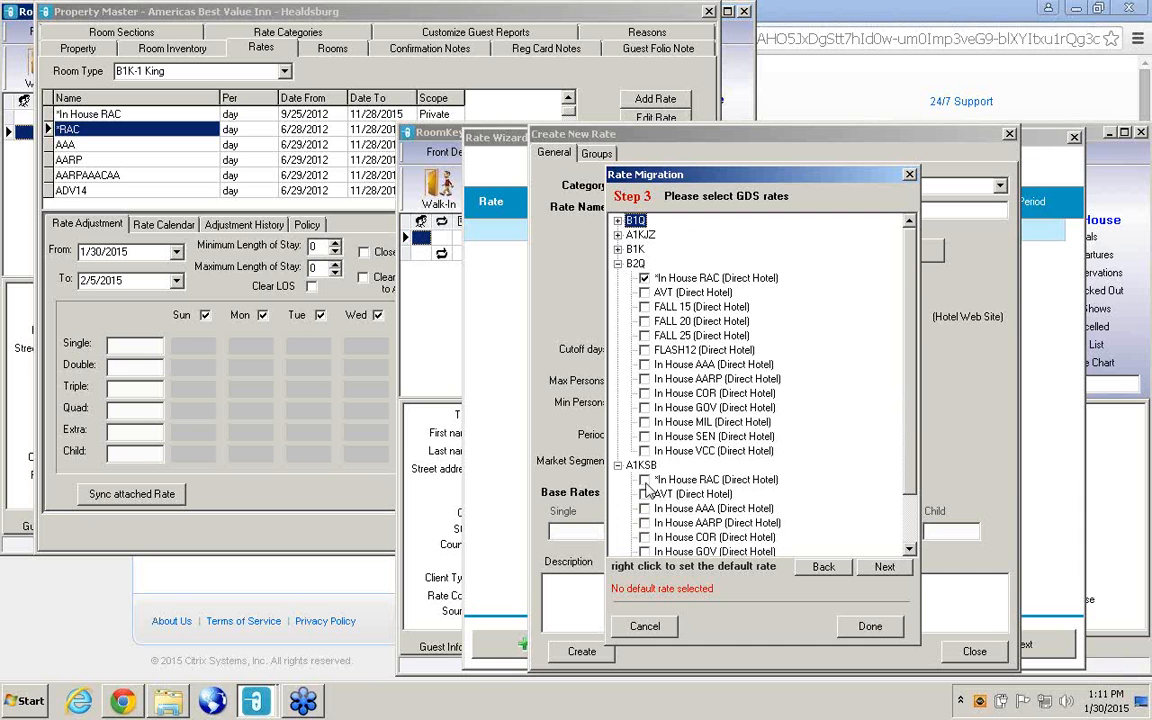
left_click(909, 550)
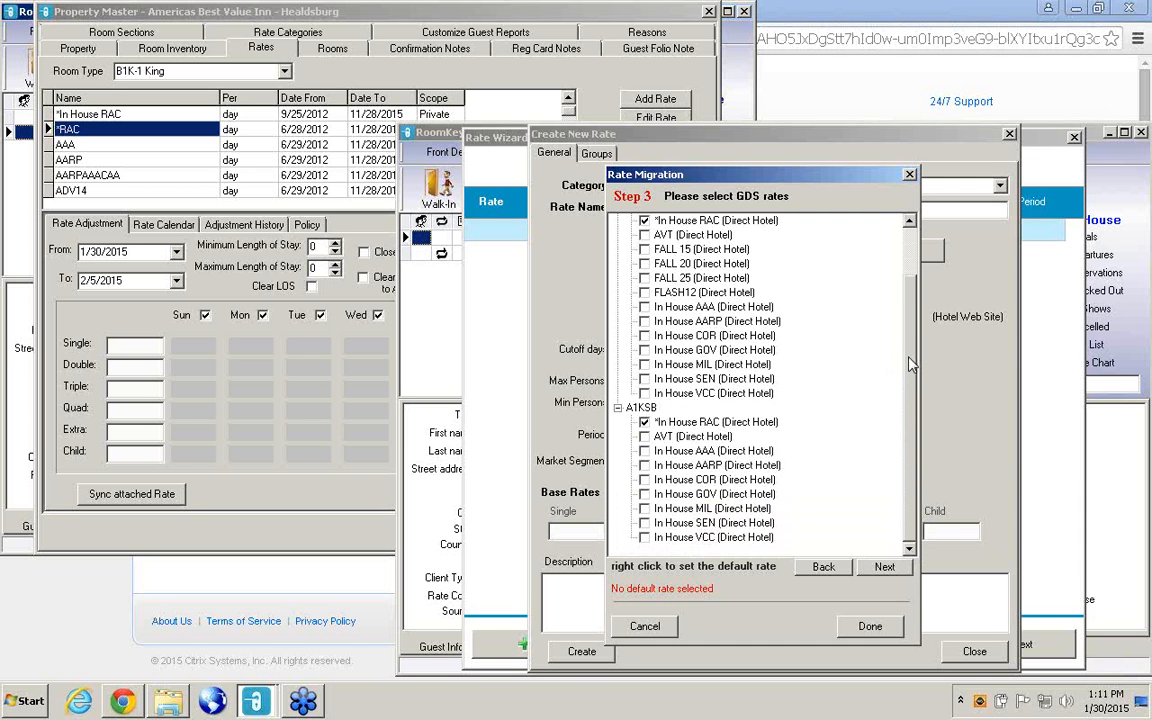
left_click_drag(909, 358, 914, 274)
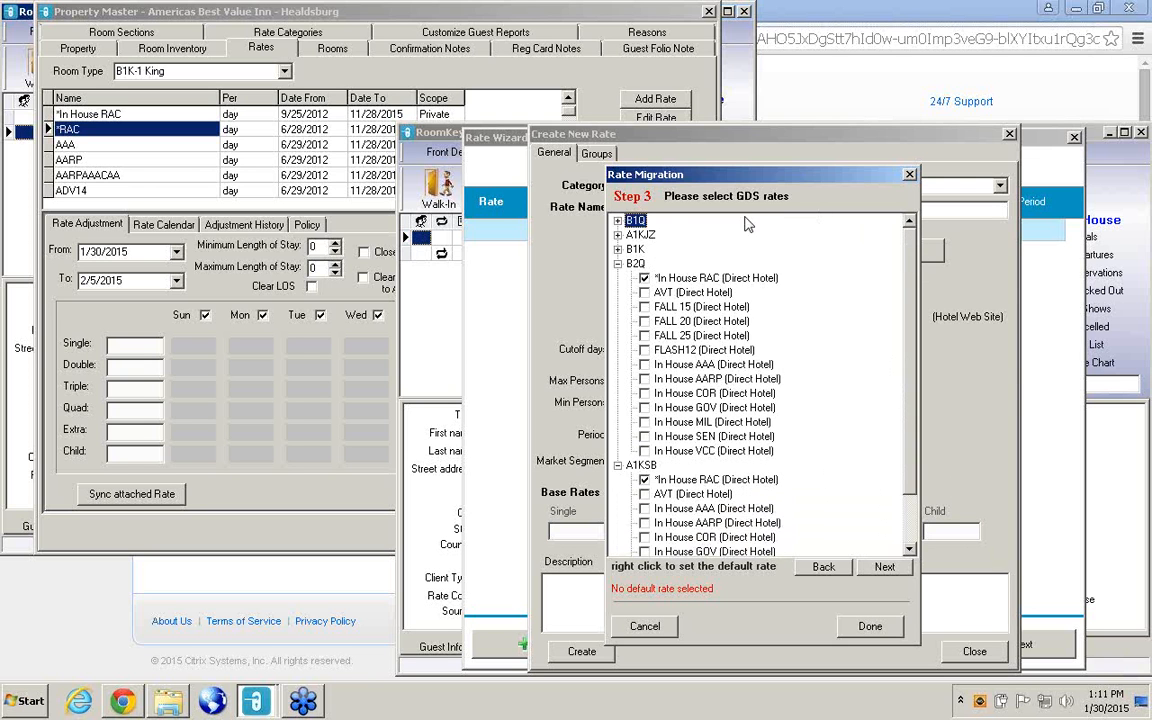
left_click(618, 264)
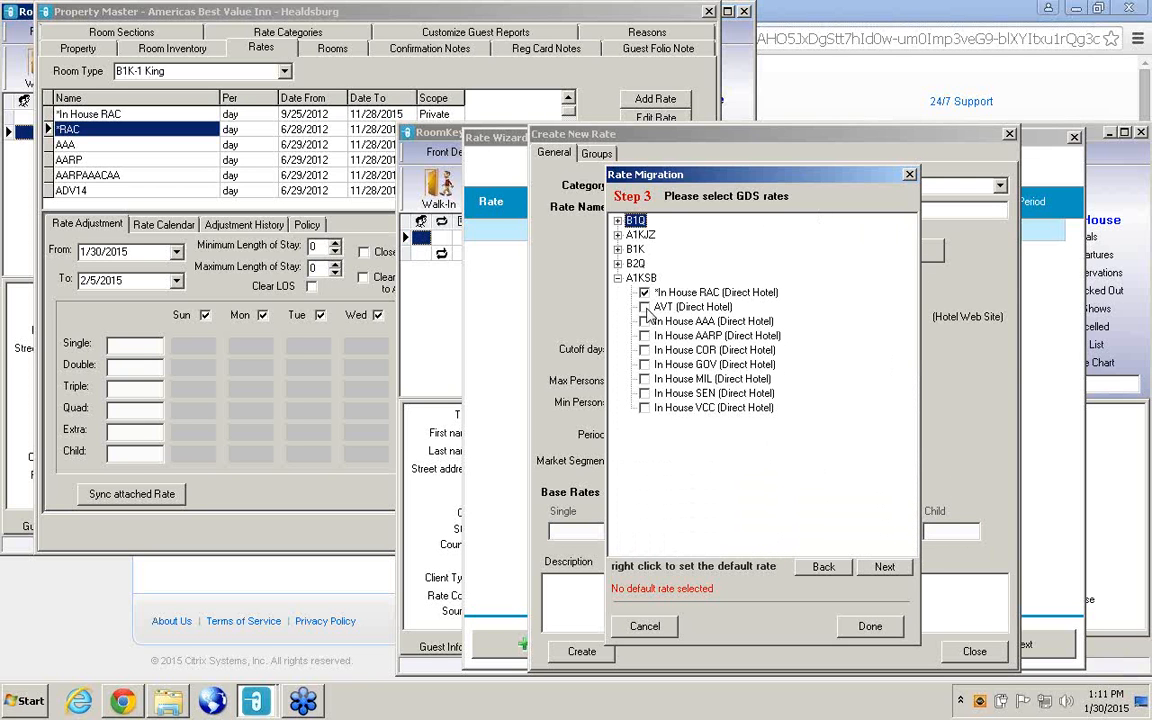
left_click(618, 279)
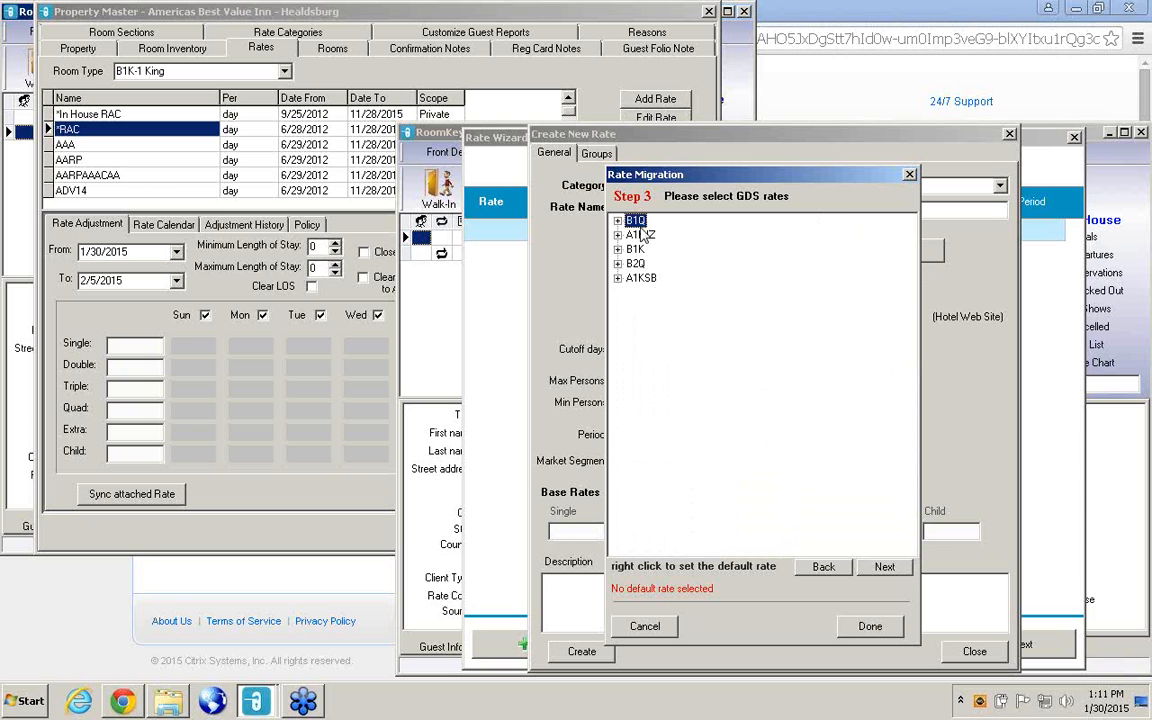
Advance the rate migration to the Hotel Direct rates and show the list from its first room type.
left_click(884, 567)
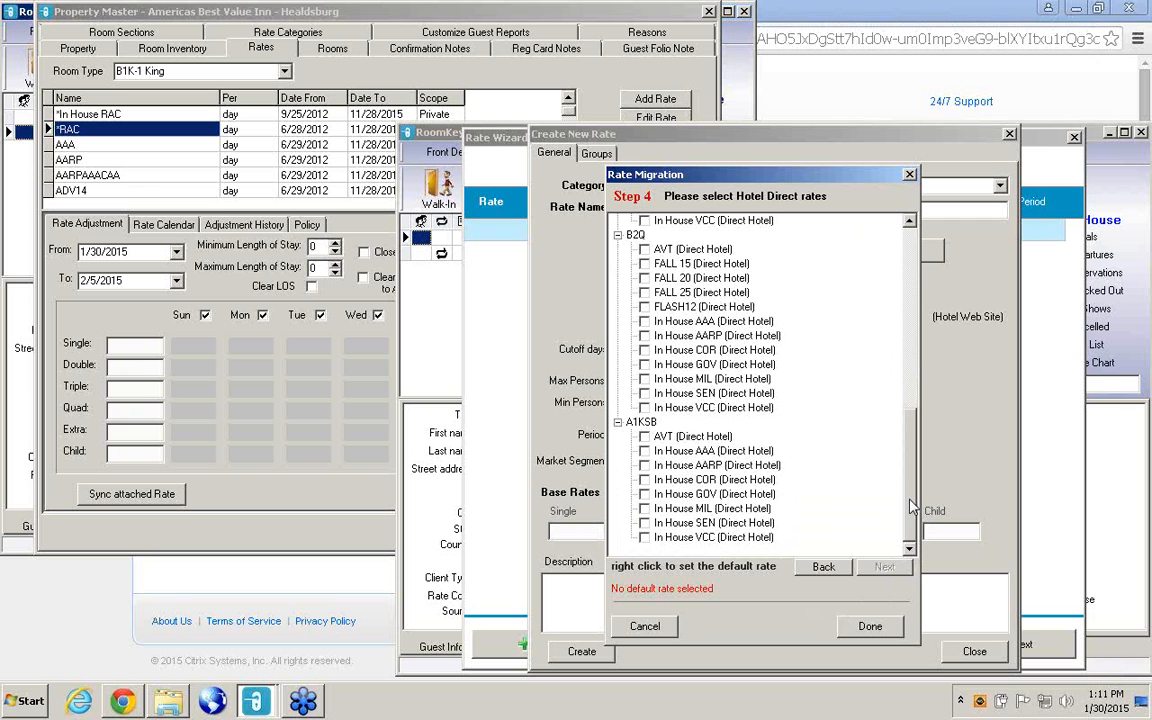
left_click_drag(912, 508, 918, 296)
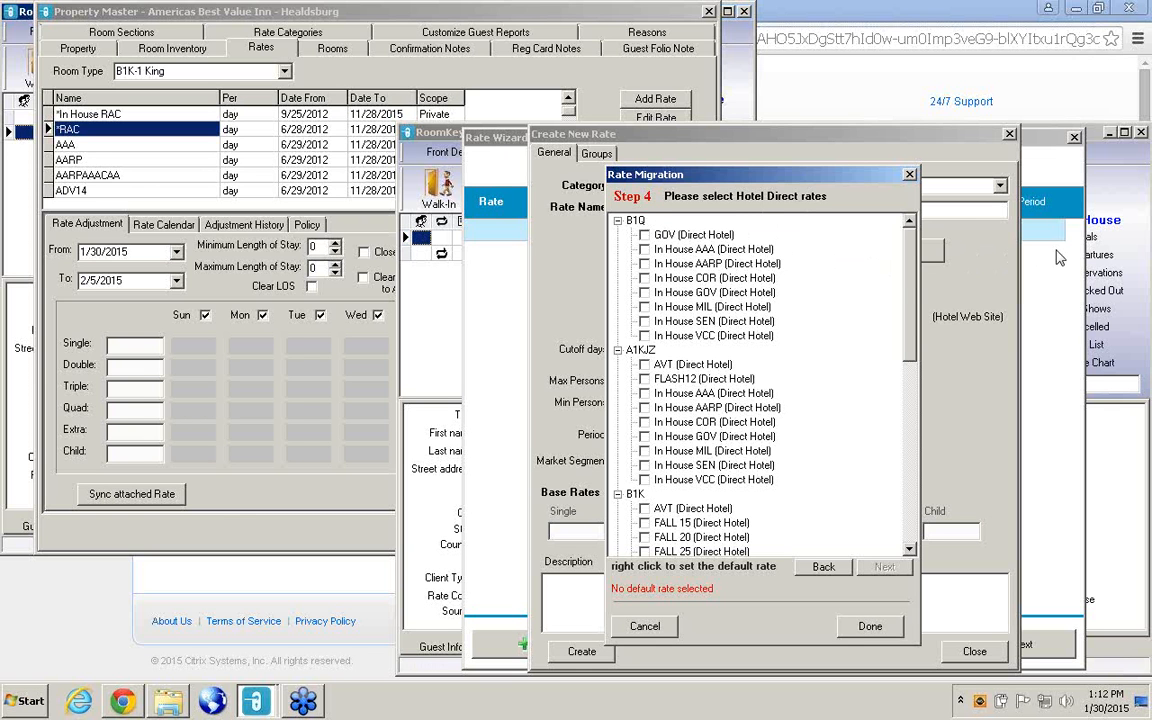
left_click(1142, 39)
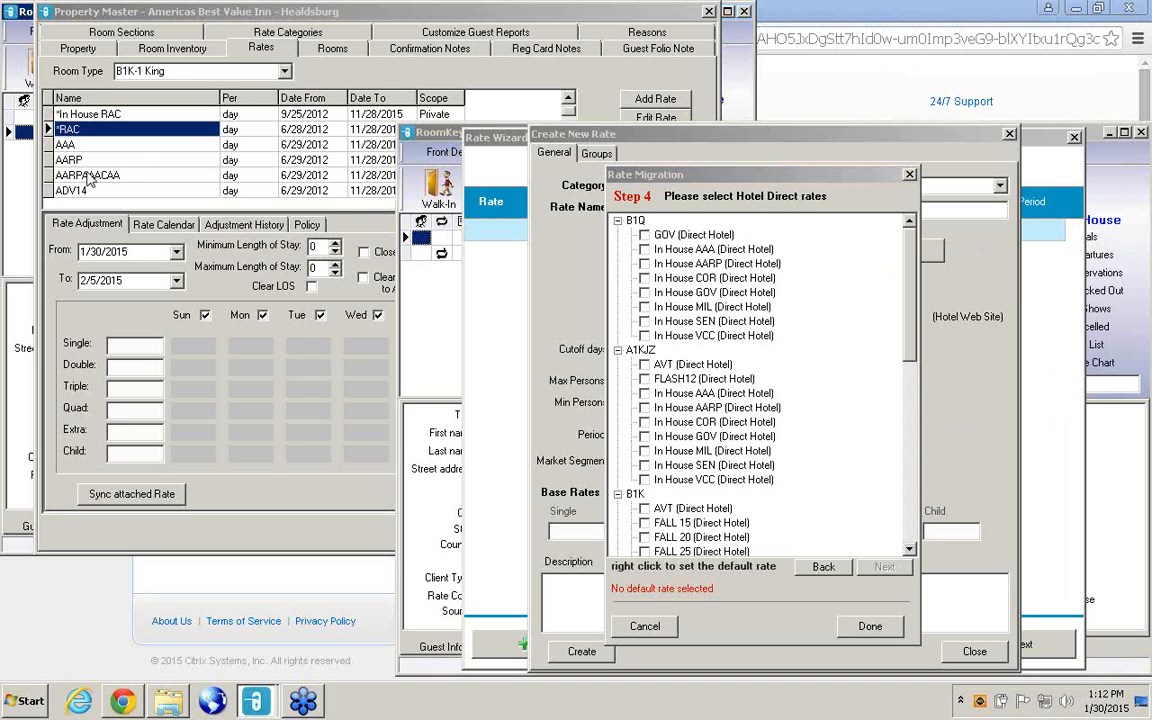
Return to the first RoomKey window and close its Property Master.
left_click(29, 190)
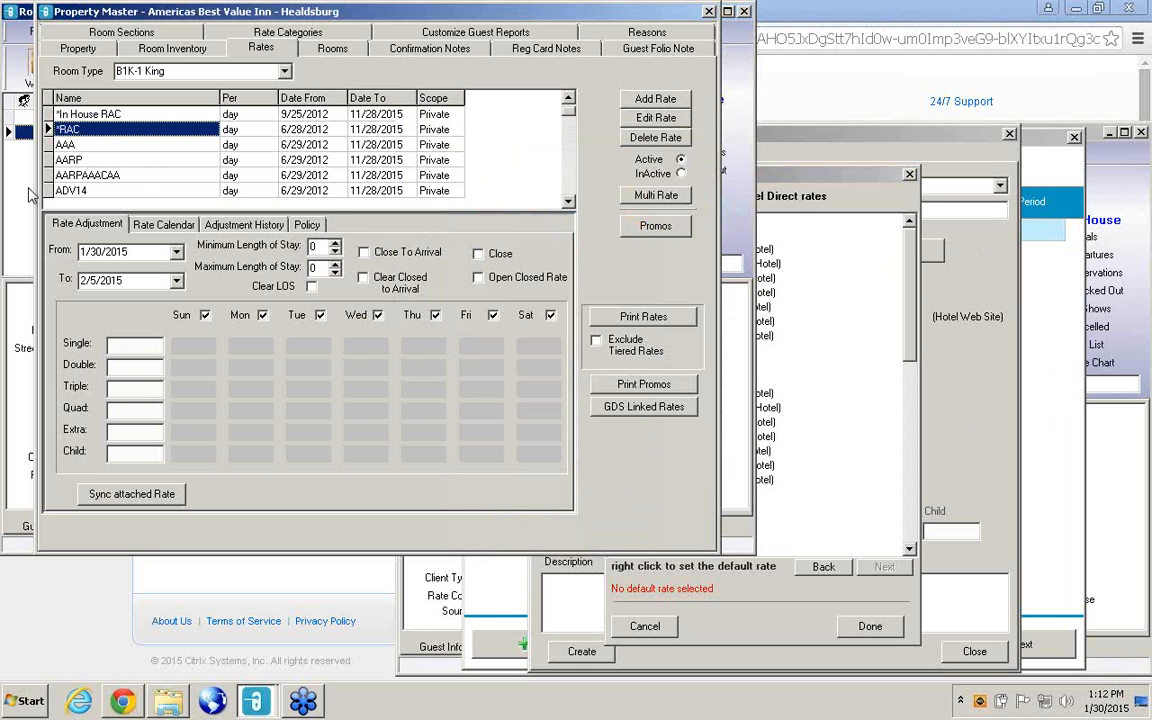
left_click(709, 12)
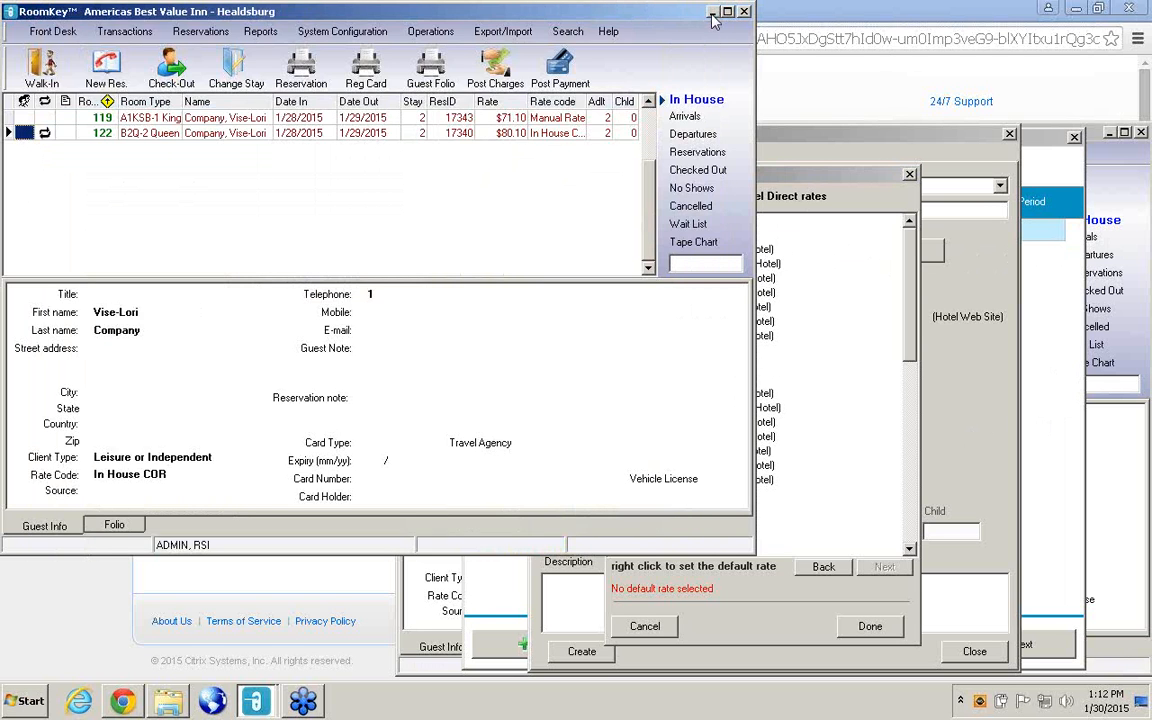
left_click(300, 31)
left_click(340, 134)
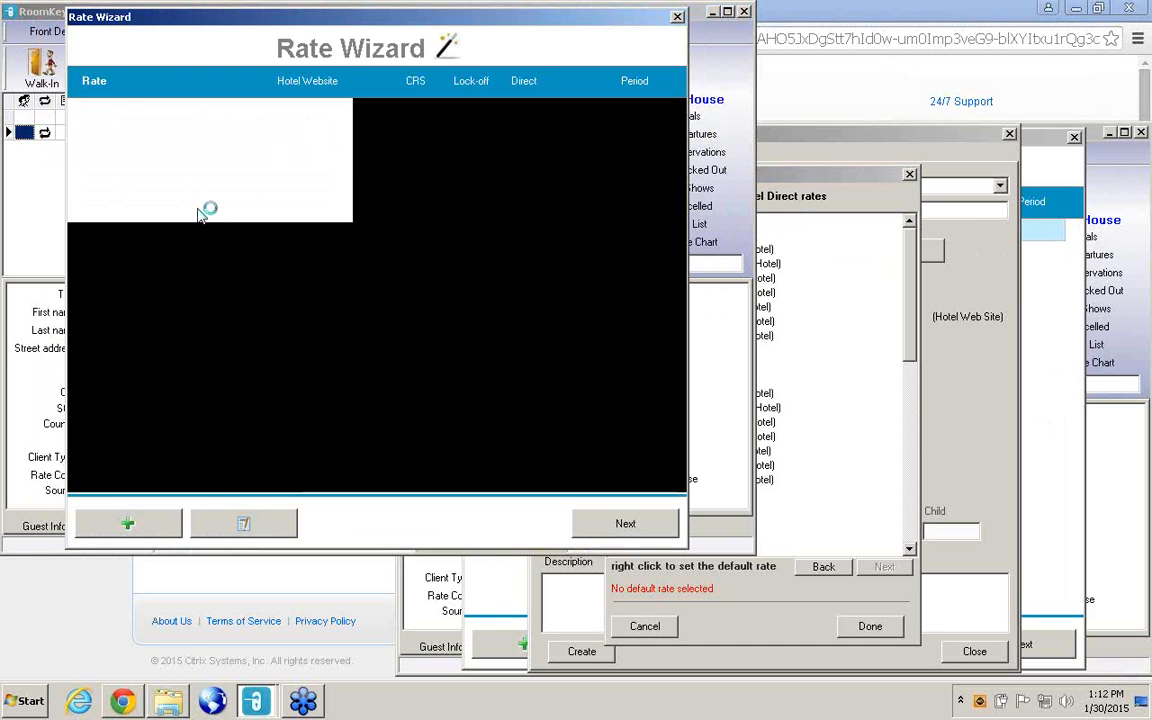
left_click(677, 20)
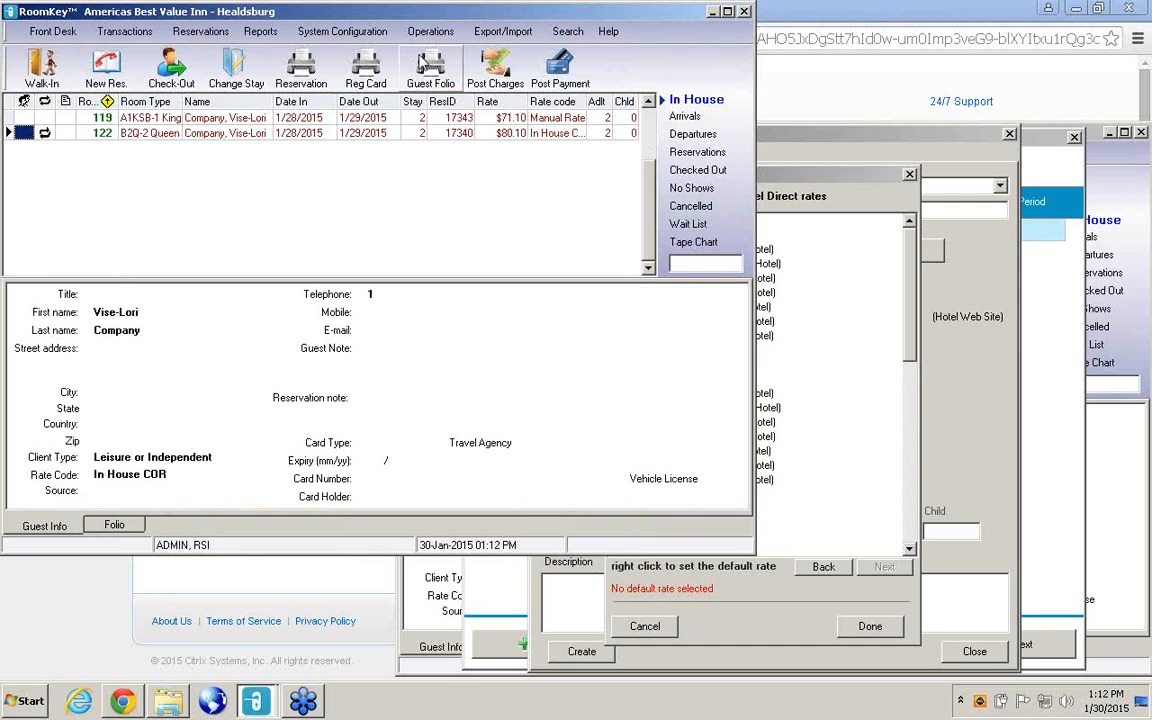
Reopen the rates maintenance in the first RoomKey window and open the AAA rate for editing.
left_click(352, 32)
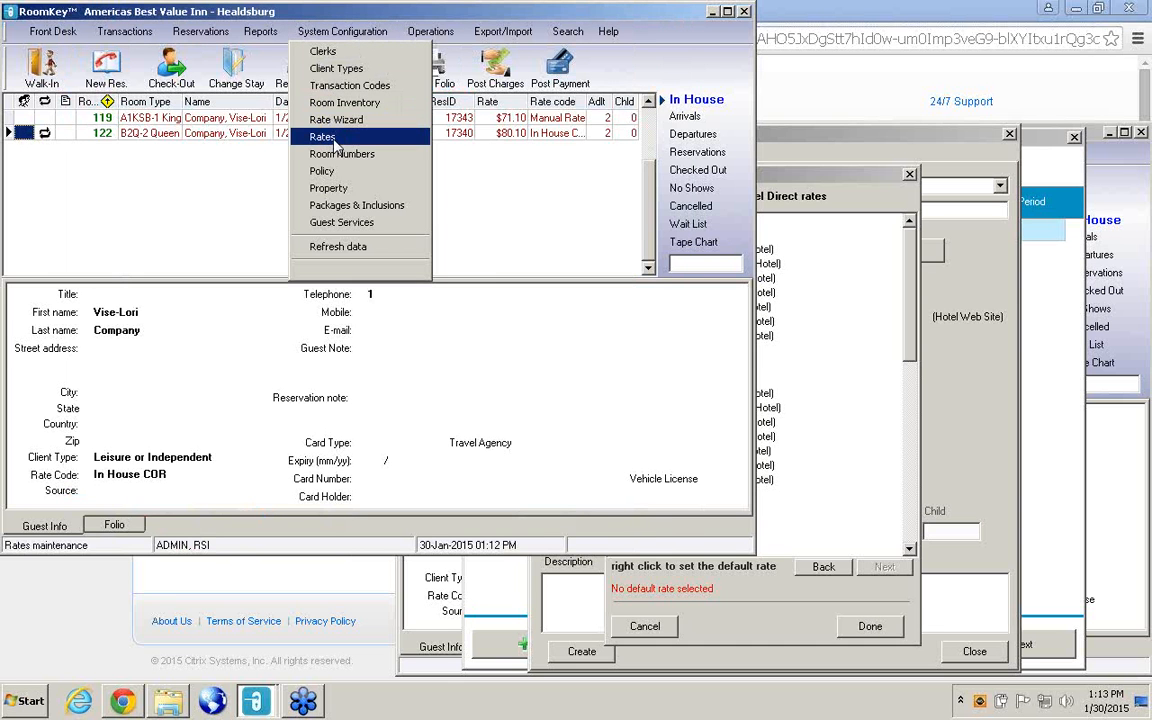
left_click(303, 137)
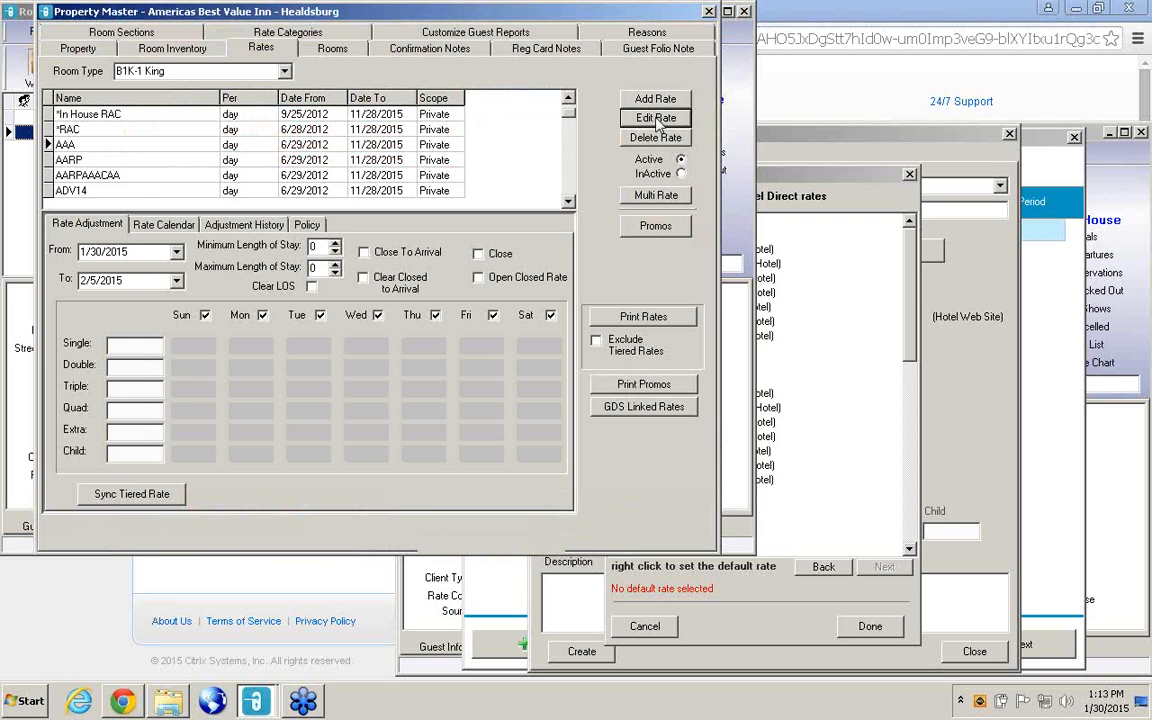
left_click(659, 119)
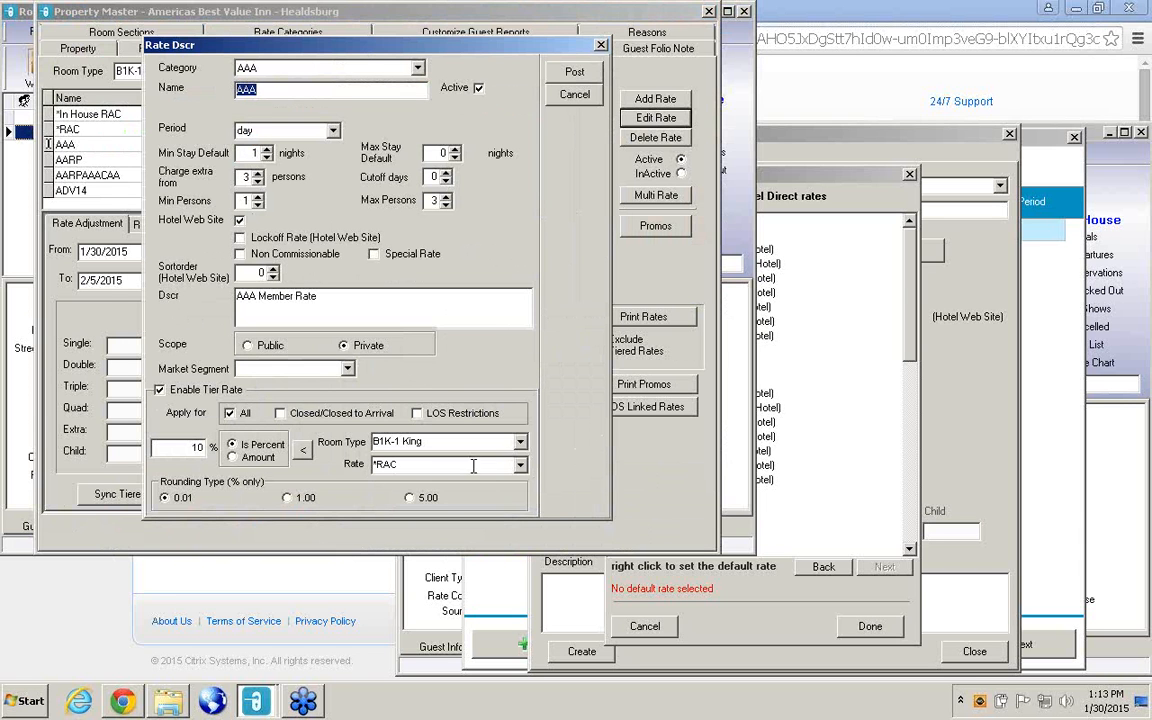
Try basing the AAA rate's tier on room types B2Q, A1KSB, A1KJZ and B1Q, and close the rate without posting.
left_click(520, 449)
left_click(400, 470)
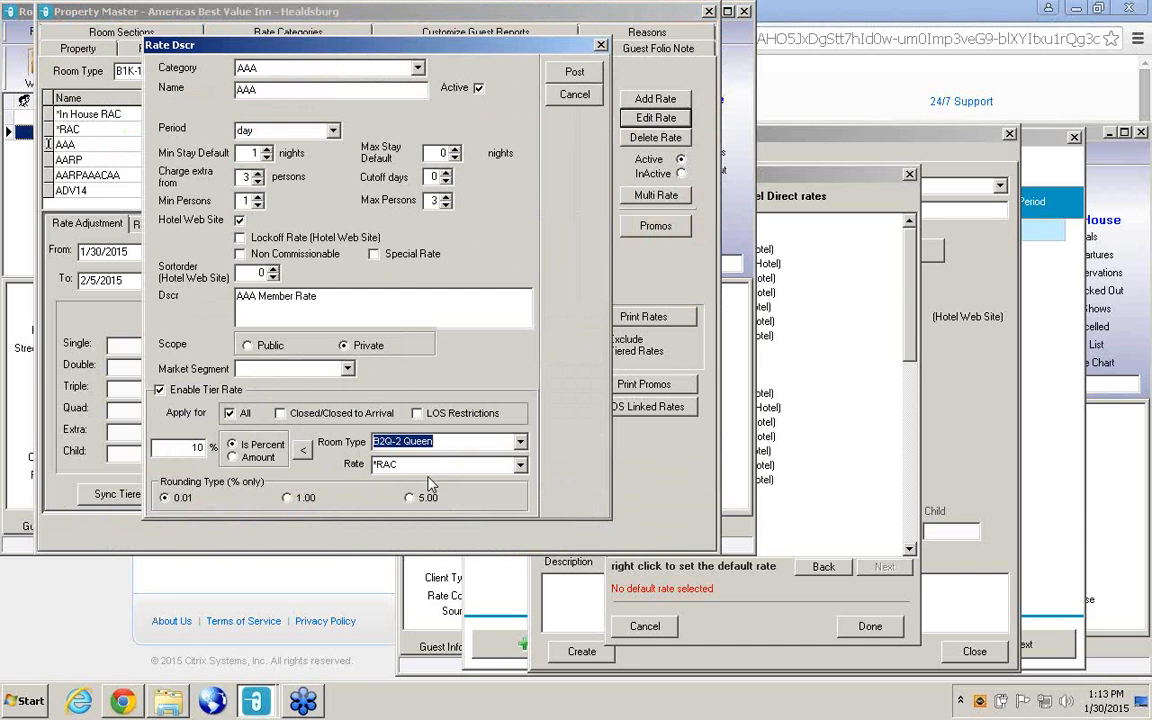
left_click(519, 441)
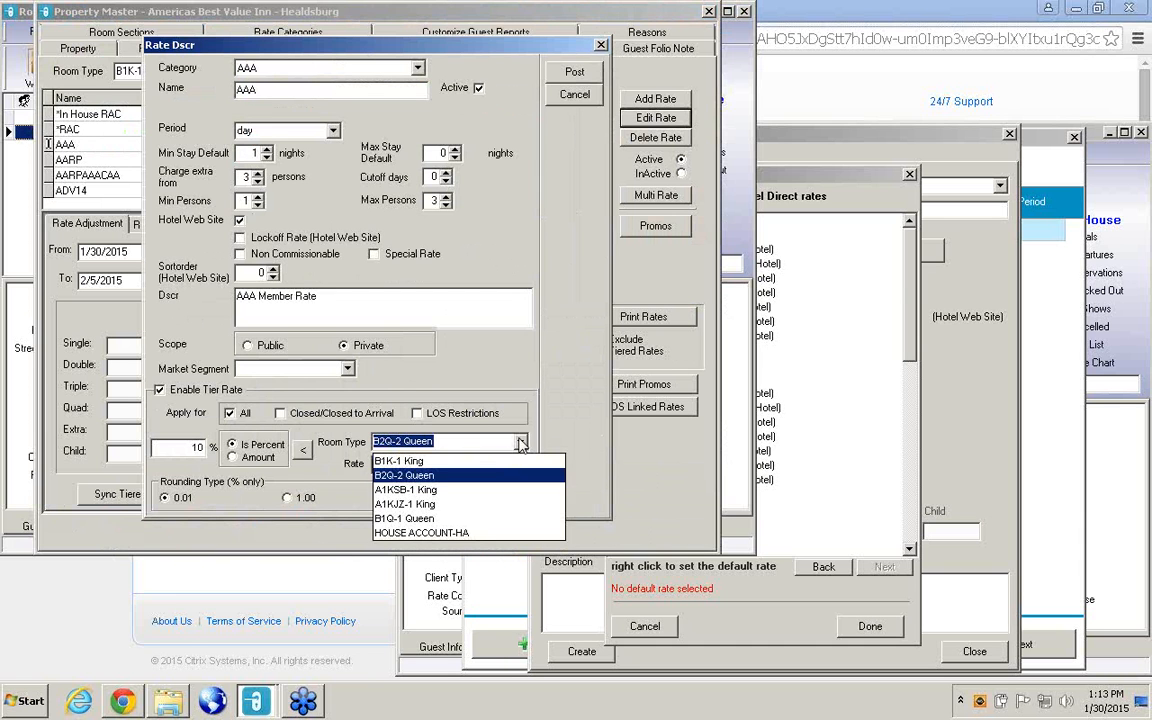
left_click(428, 490)
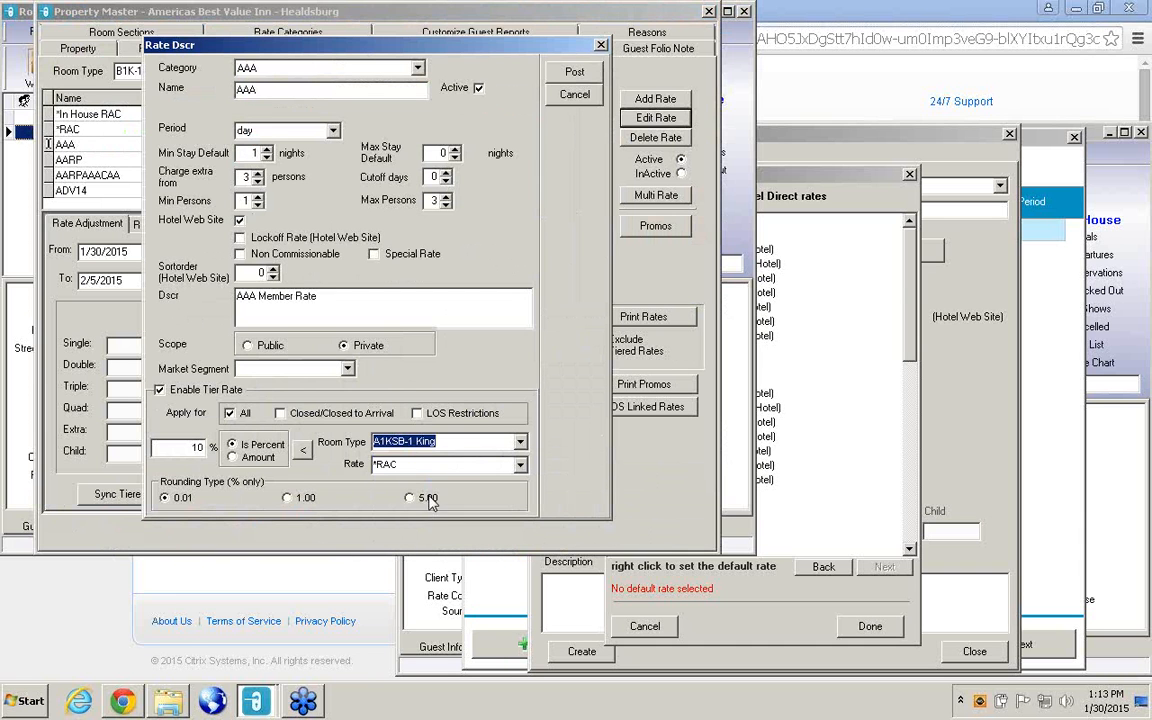
left_click(520, 443)
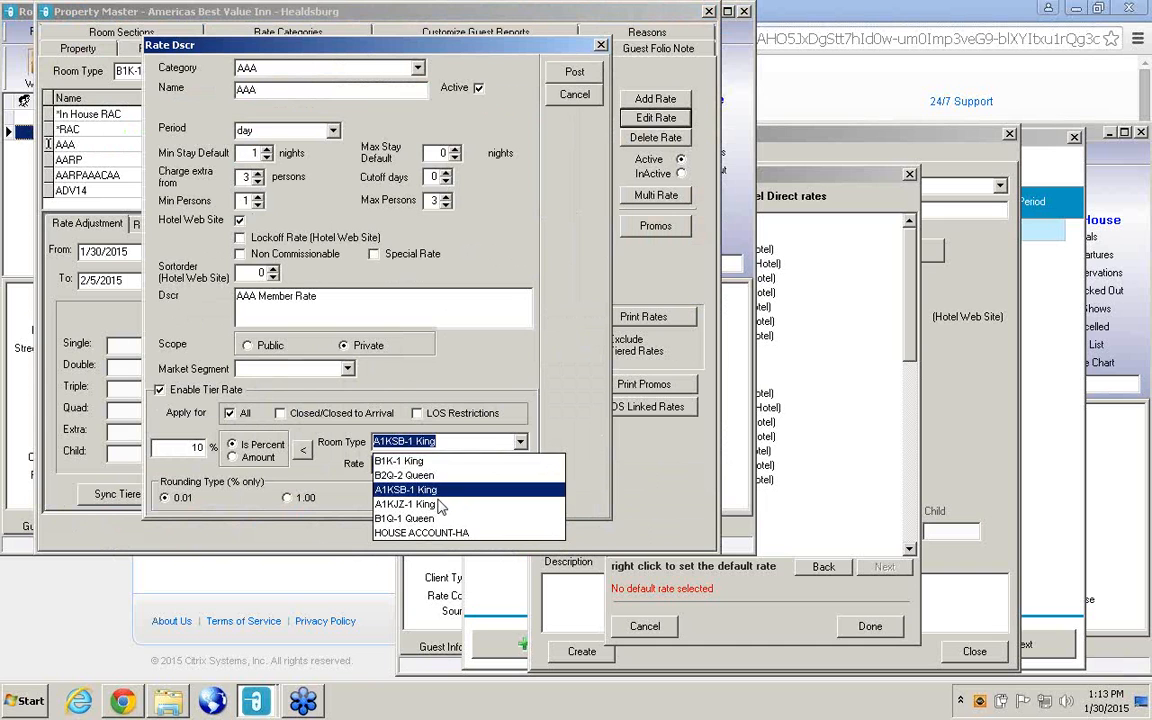
left_click(434, 505)
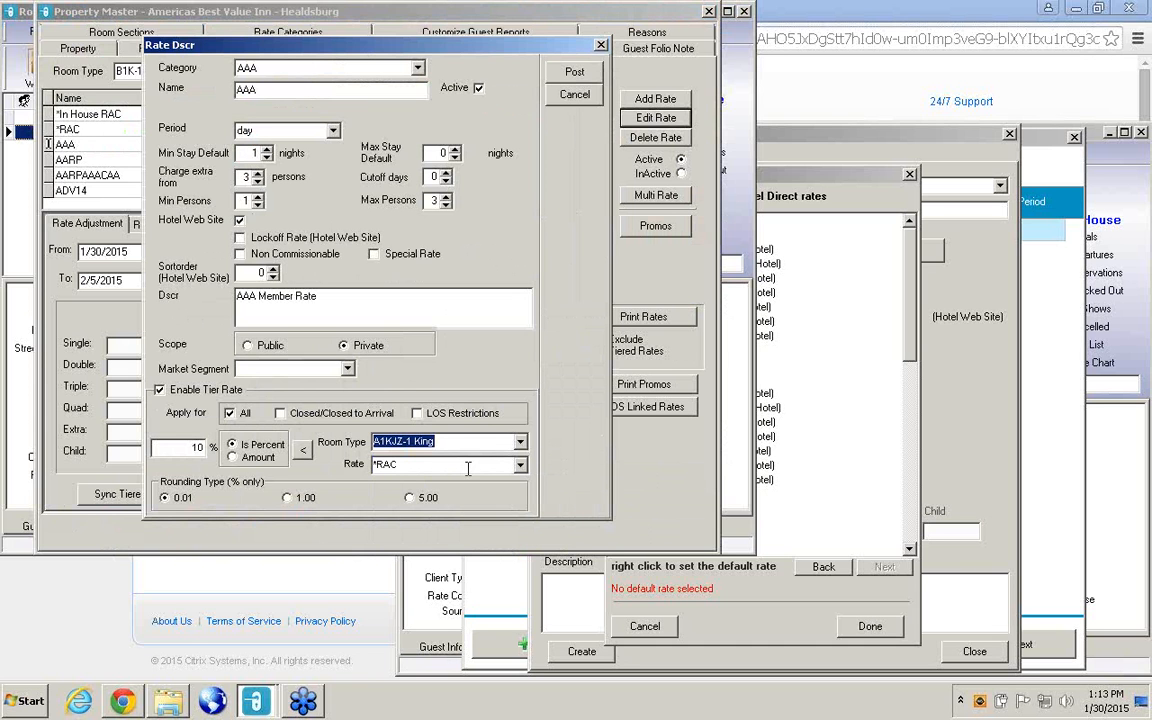
left_click(522, 442)
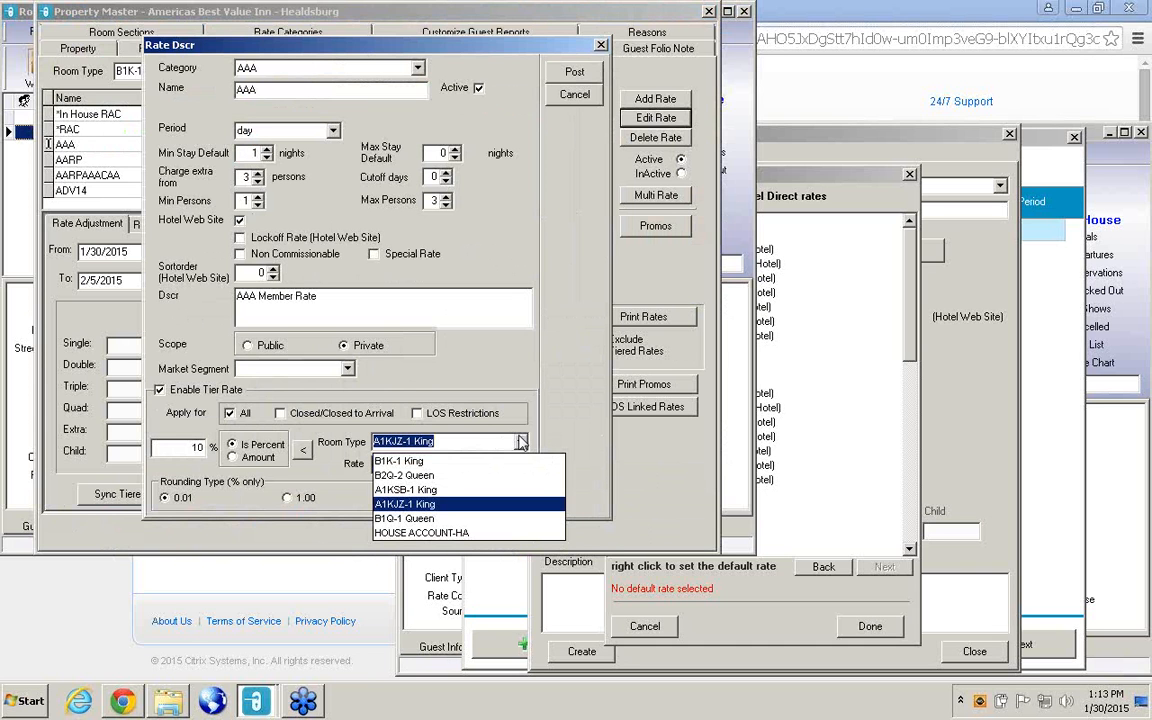
left_click(419, 519)
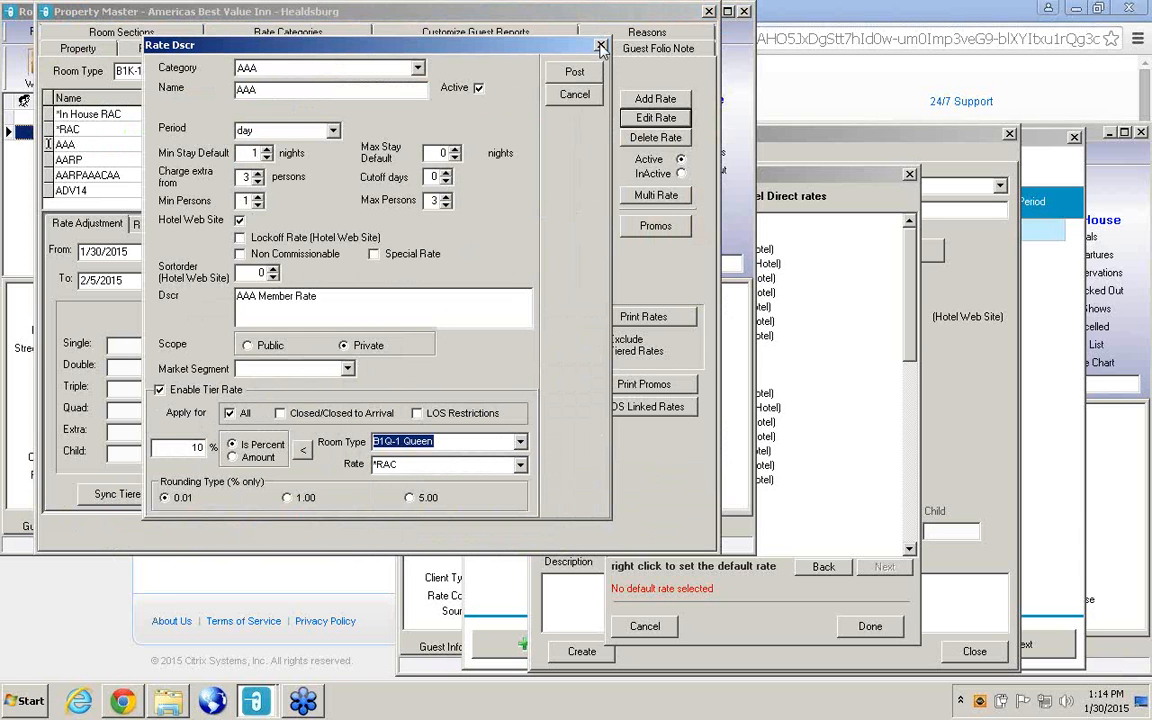
left_click(601, 46)
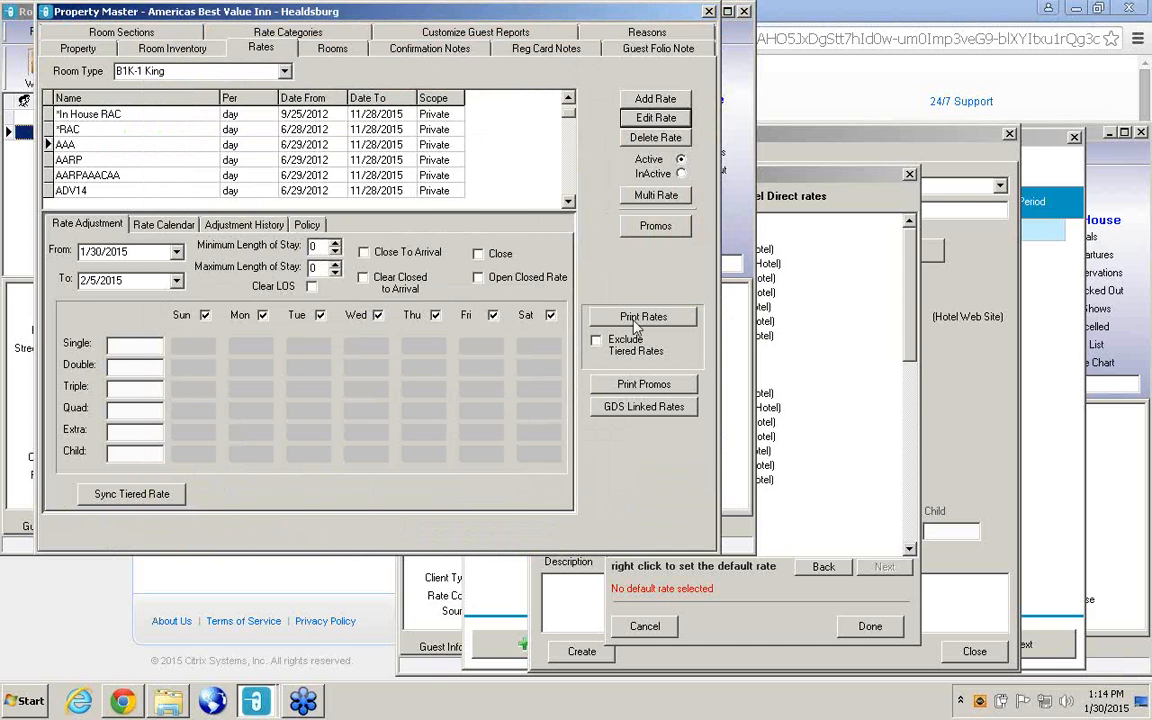
Return to the rate migration's GDS rates, clear *In House RAC for every room type, and advance to the Hotel Direct rates.
left_click(838, 360)
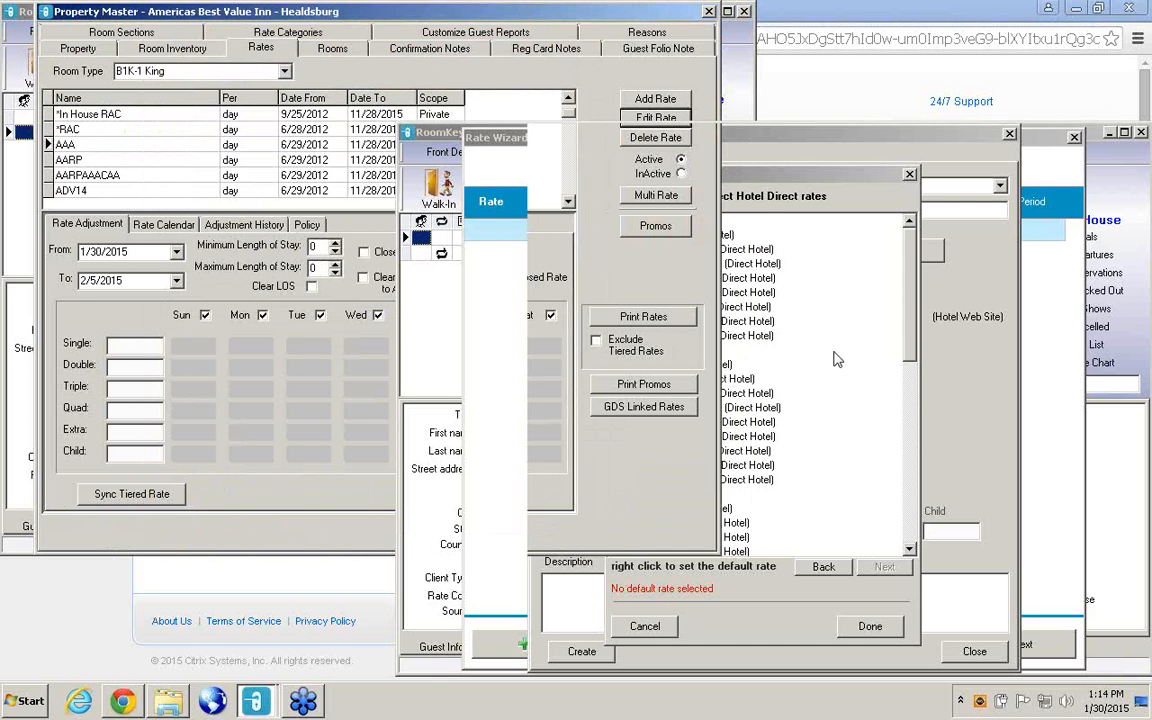
left_click(823, 567)
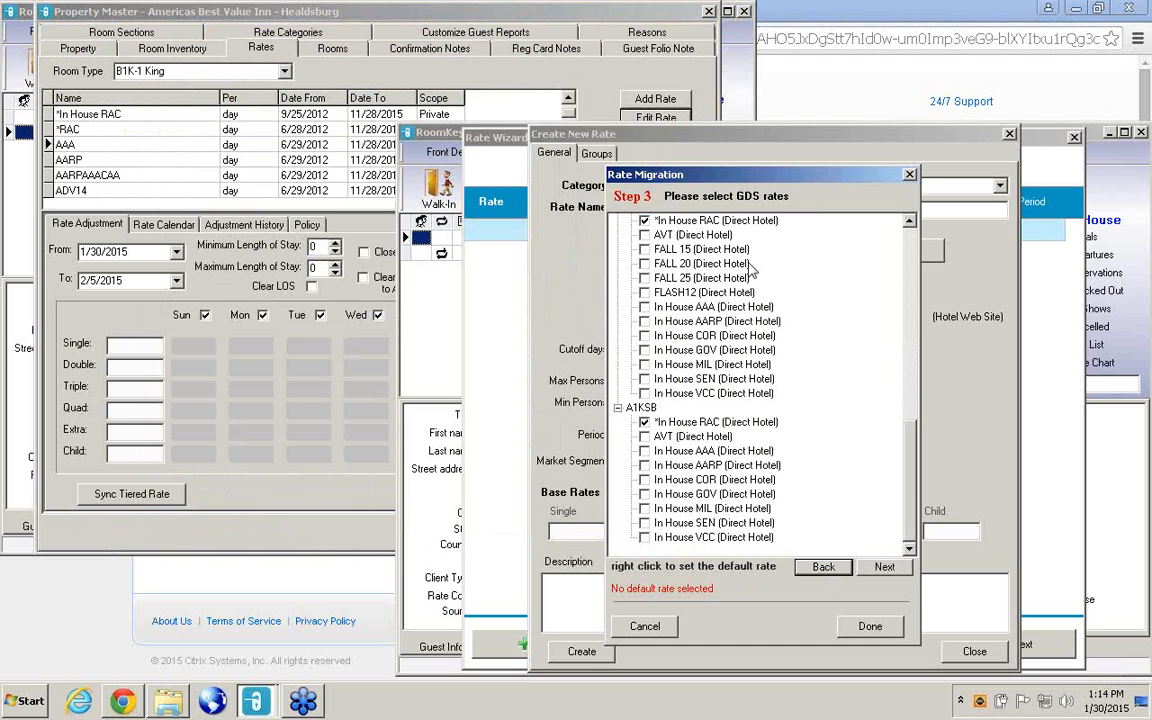
left_click(644, 221)
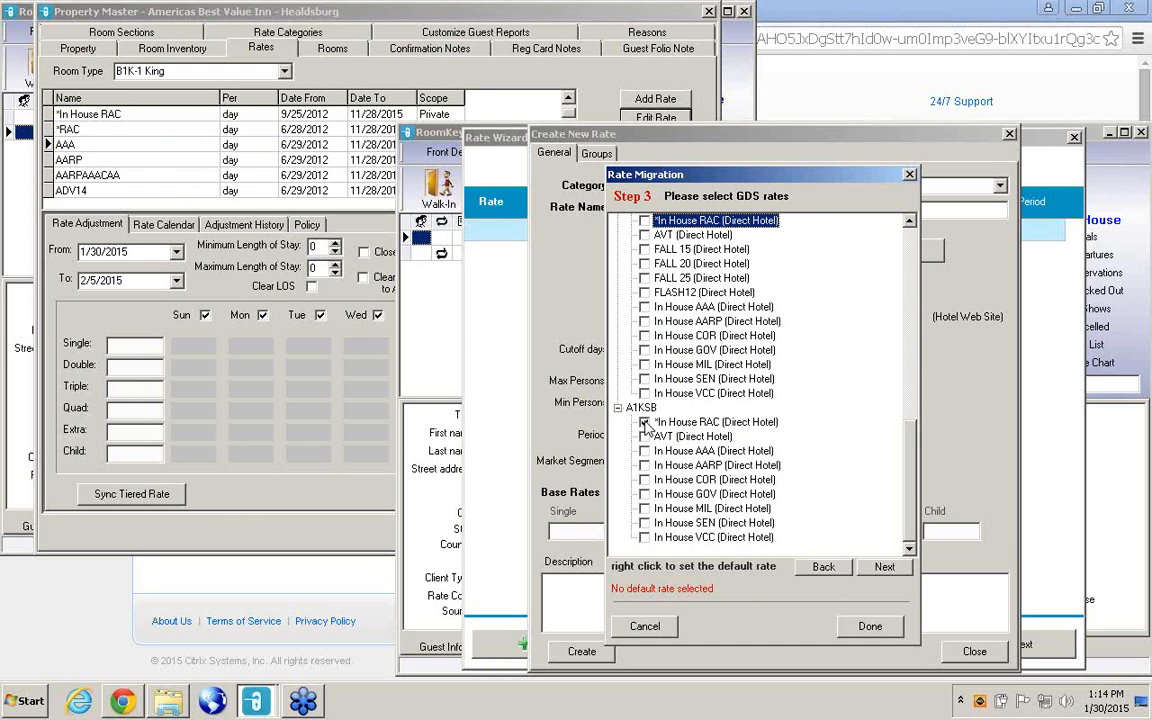
left_click(645, 423)
left_click_drag(912, 458, 912, 285)
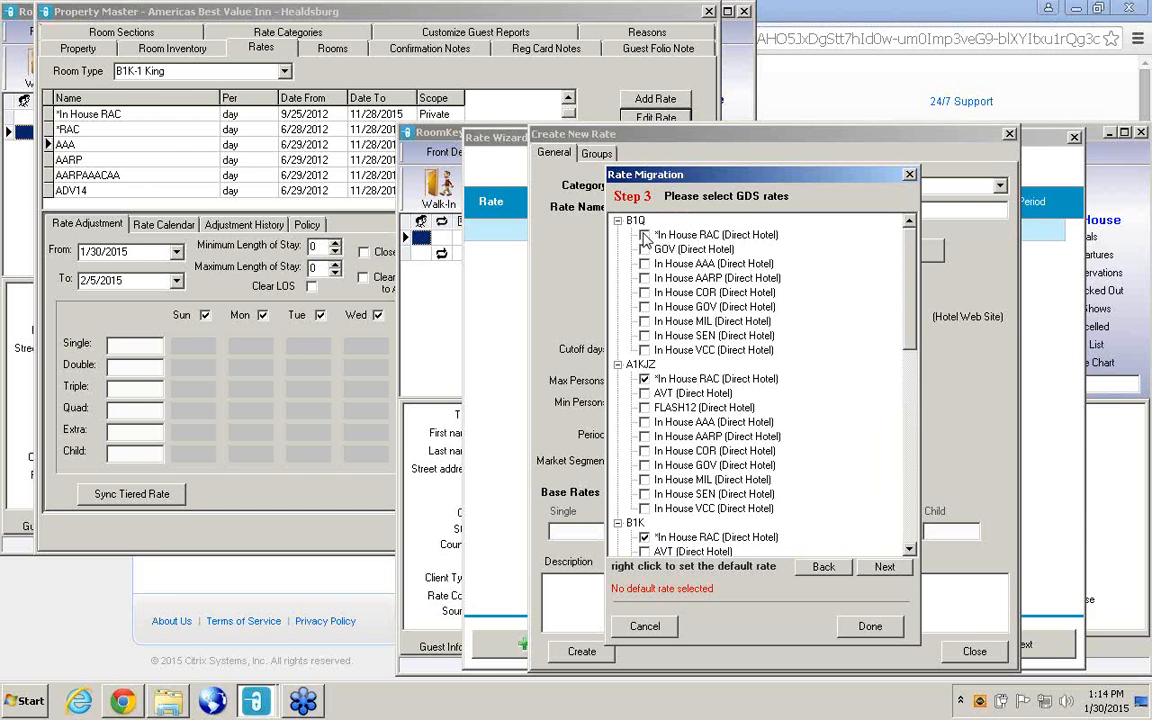
left_click(644, 538)
left_click(886, 567)
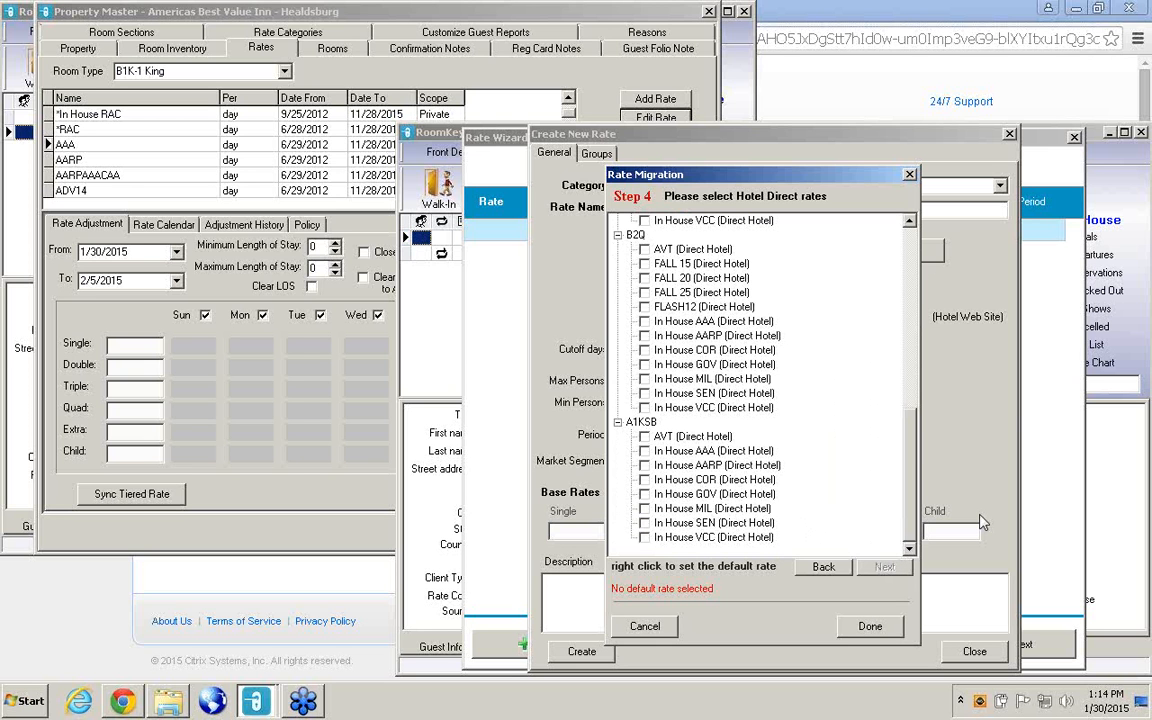
left_click_drag(912, 462, 893, 278)
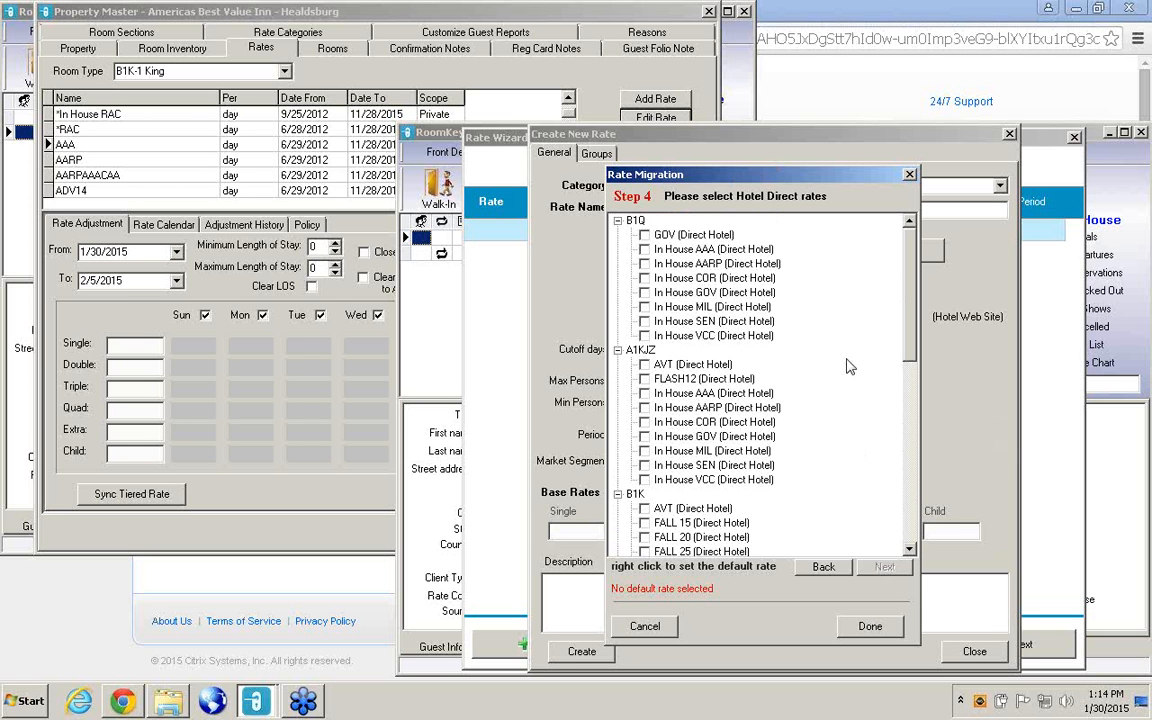
Go back to the GDS rates, select *In House RAC for B1Q, A1KJZ, B1K, B2Q and A1KSB, and collapse every room type.
left_click(824, 567)
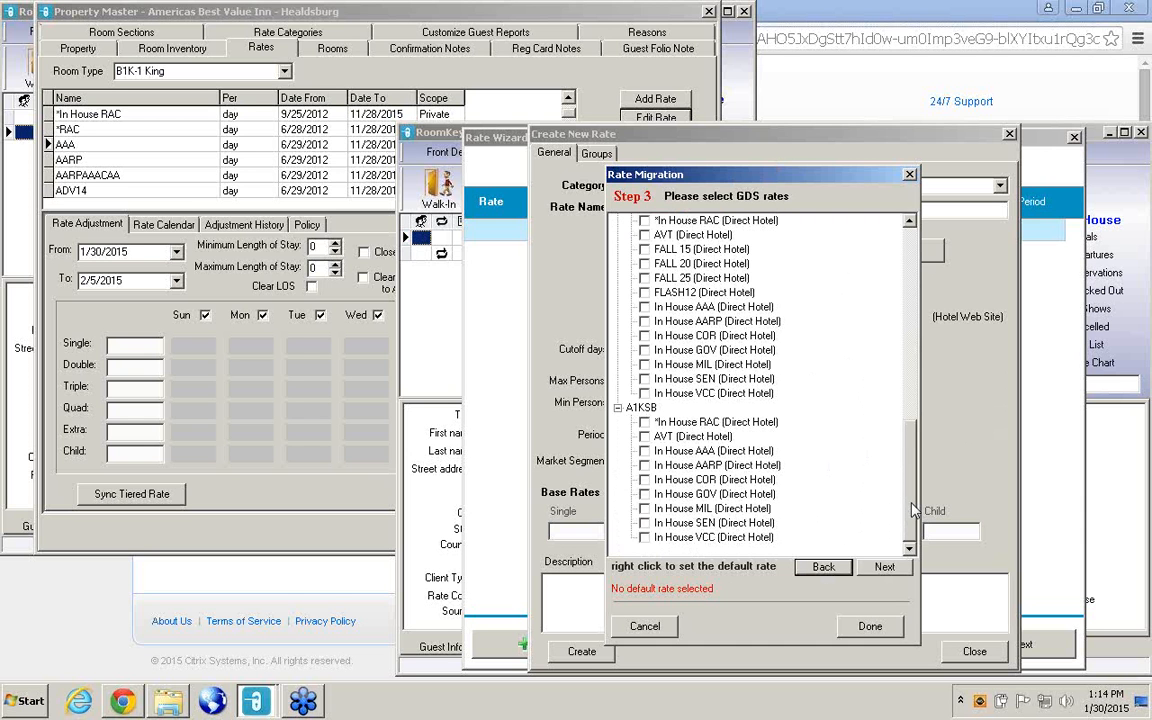
left_click_drag(913, 510, 655, 232)
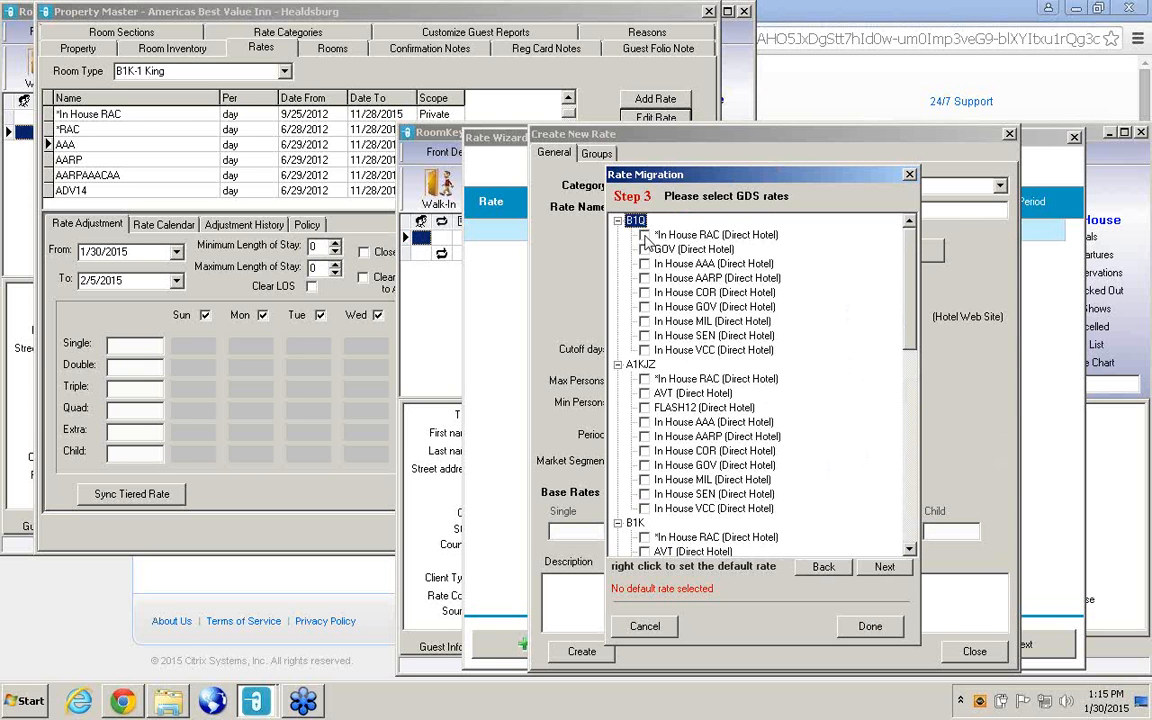
key("Left")
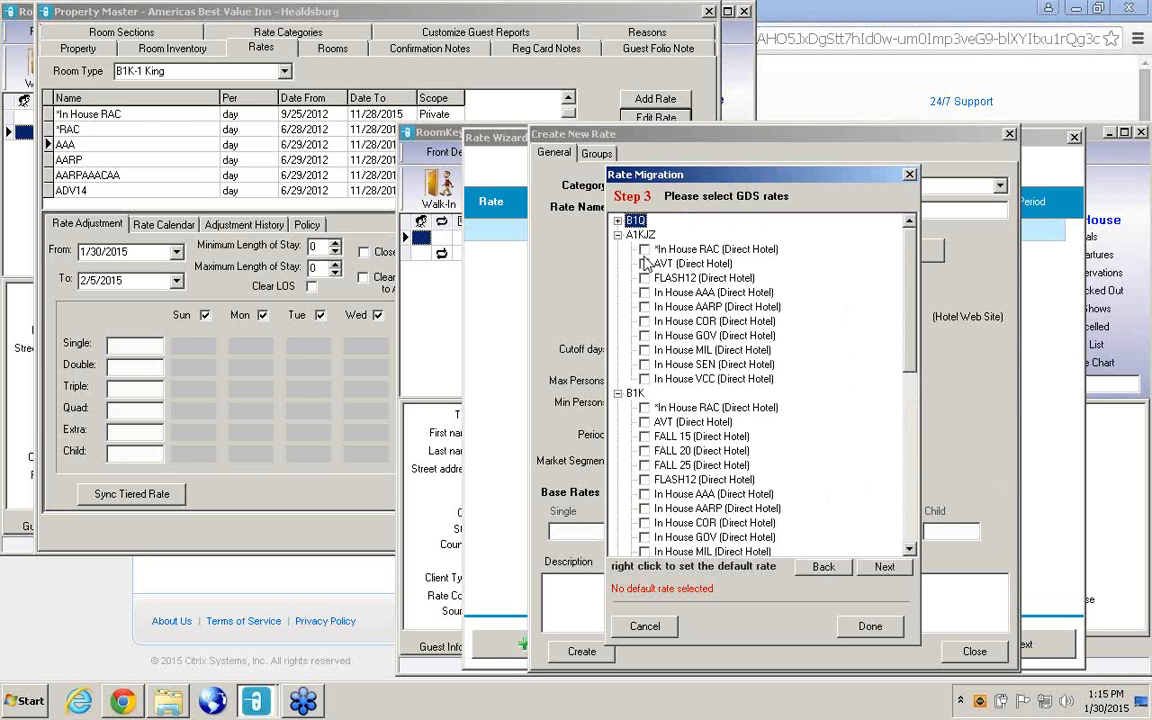
left_click(644, 252)
left_click(618, 234)
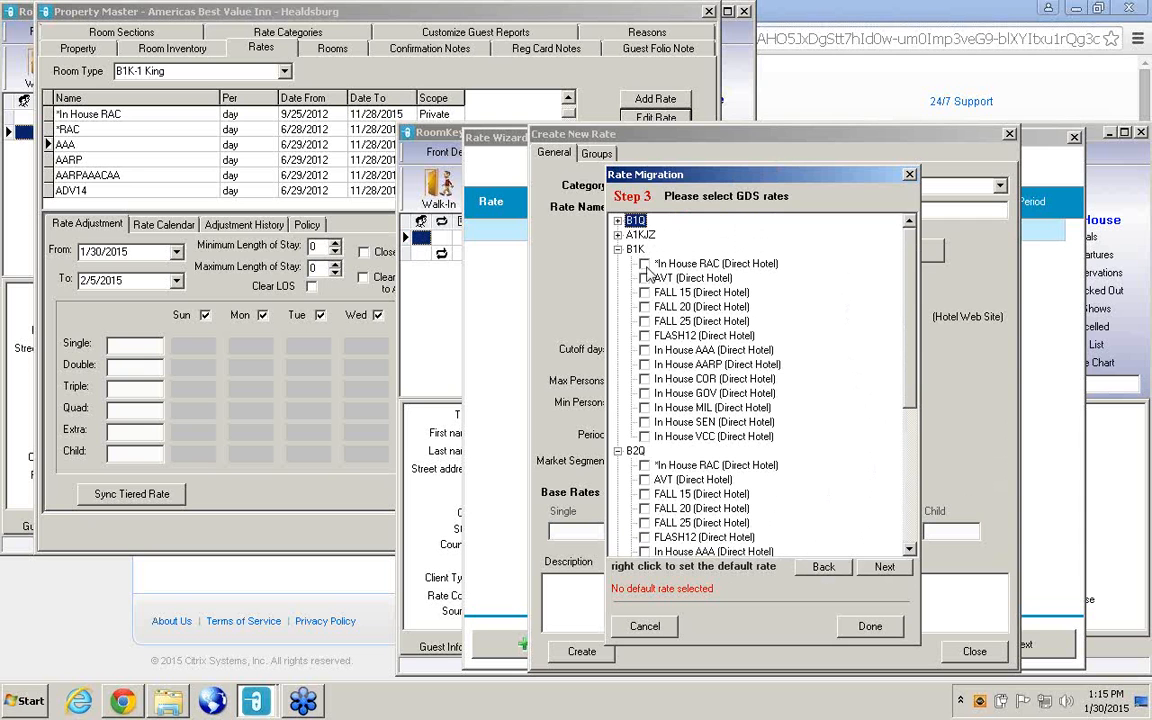
left_click(644, 263)
left_click(618, 250)
left_click(644, 278)
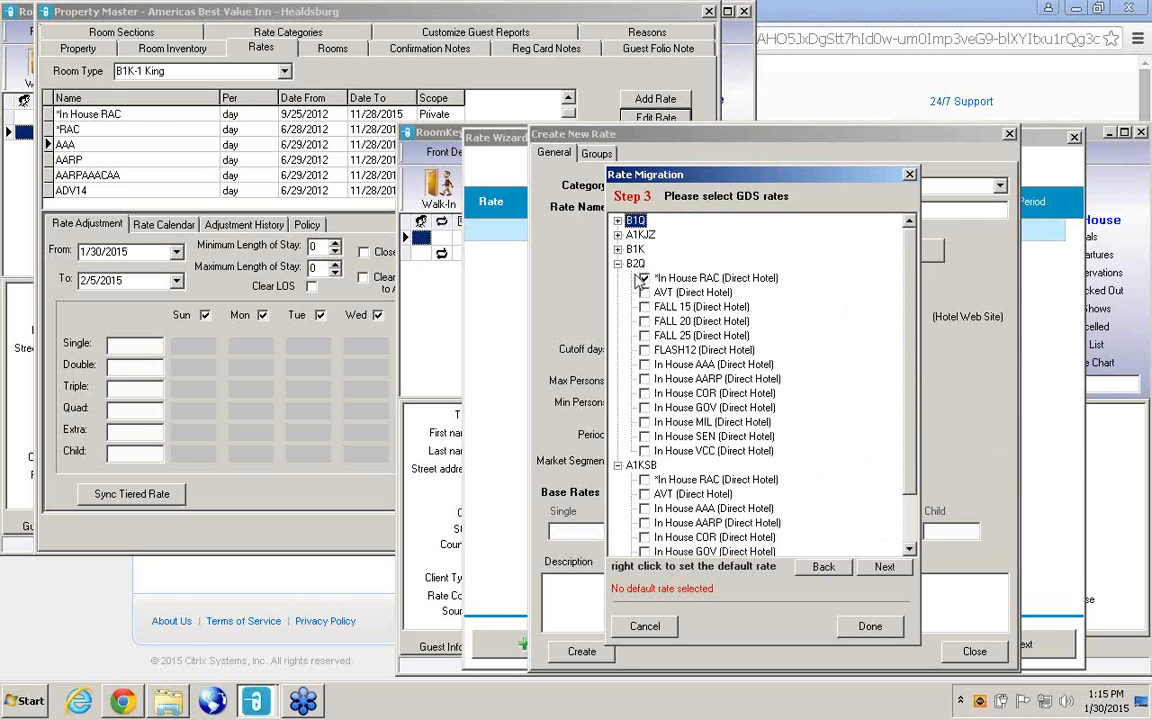
left_click(618, 264)
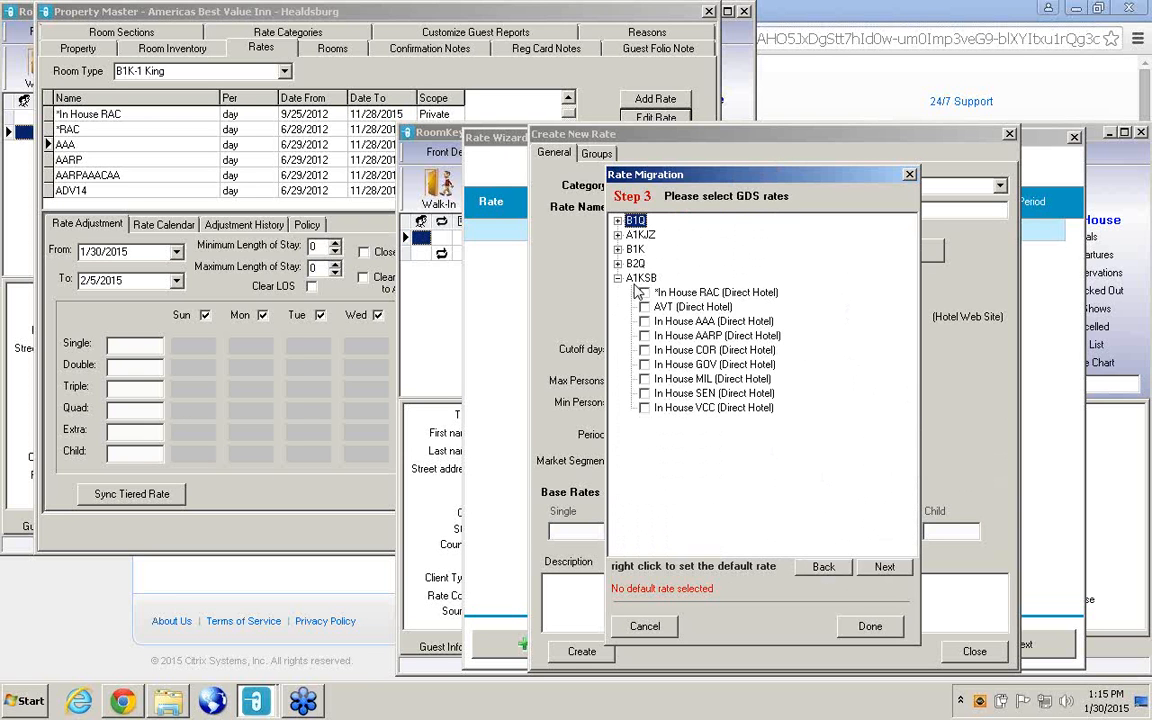
left_click(644, 292)
left_click(618, 278)
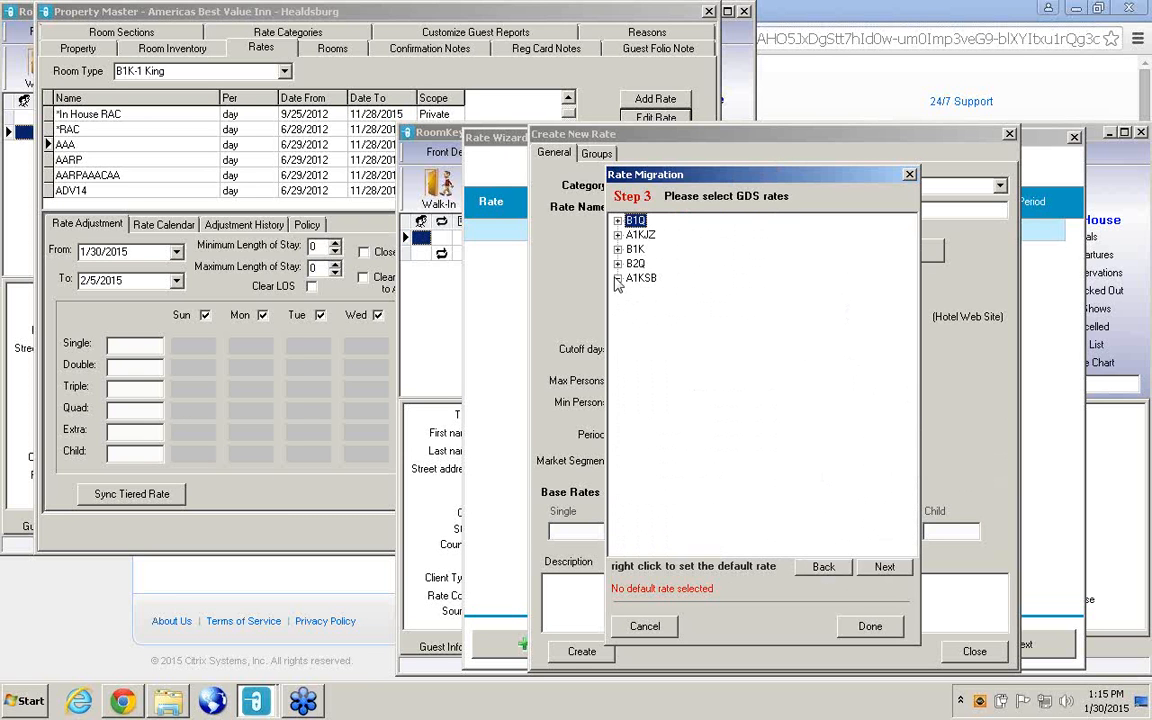
Finish the rate migration and set the new rate's minimum persons and minimum length of stay to 1.
left_click(885, 568)
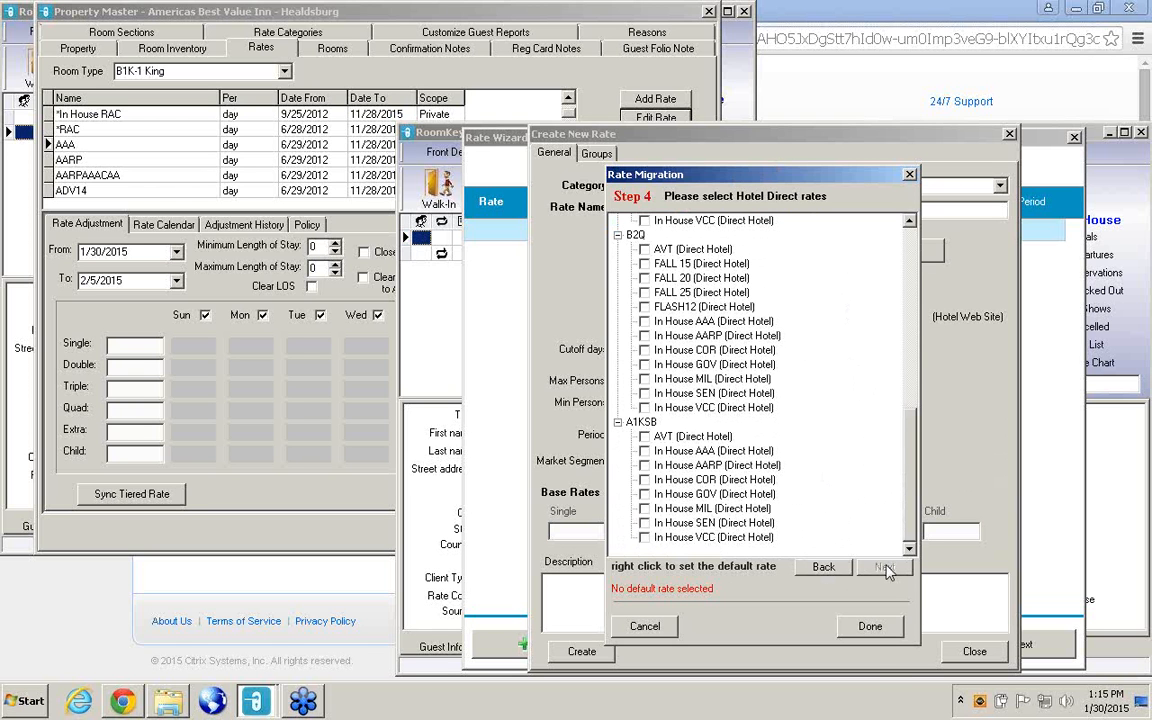
left_click(870, 630)
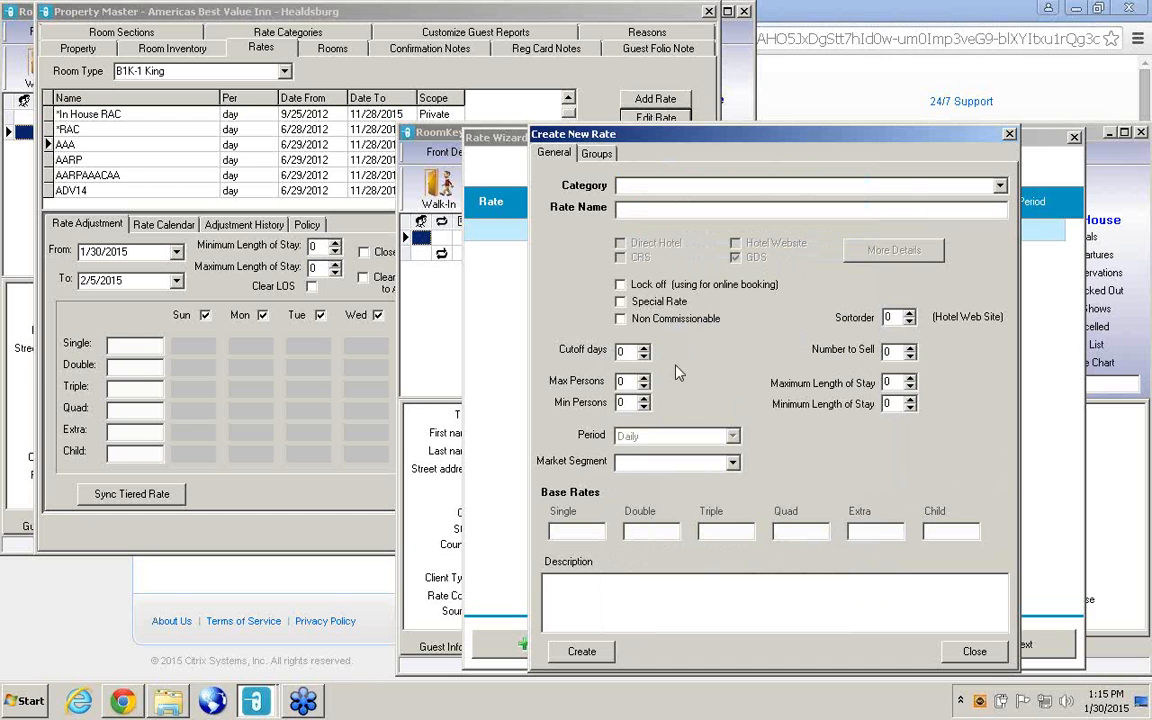
left_click(644, 398)
left_click(910, 399)
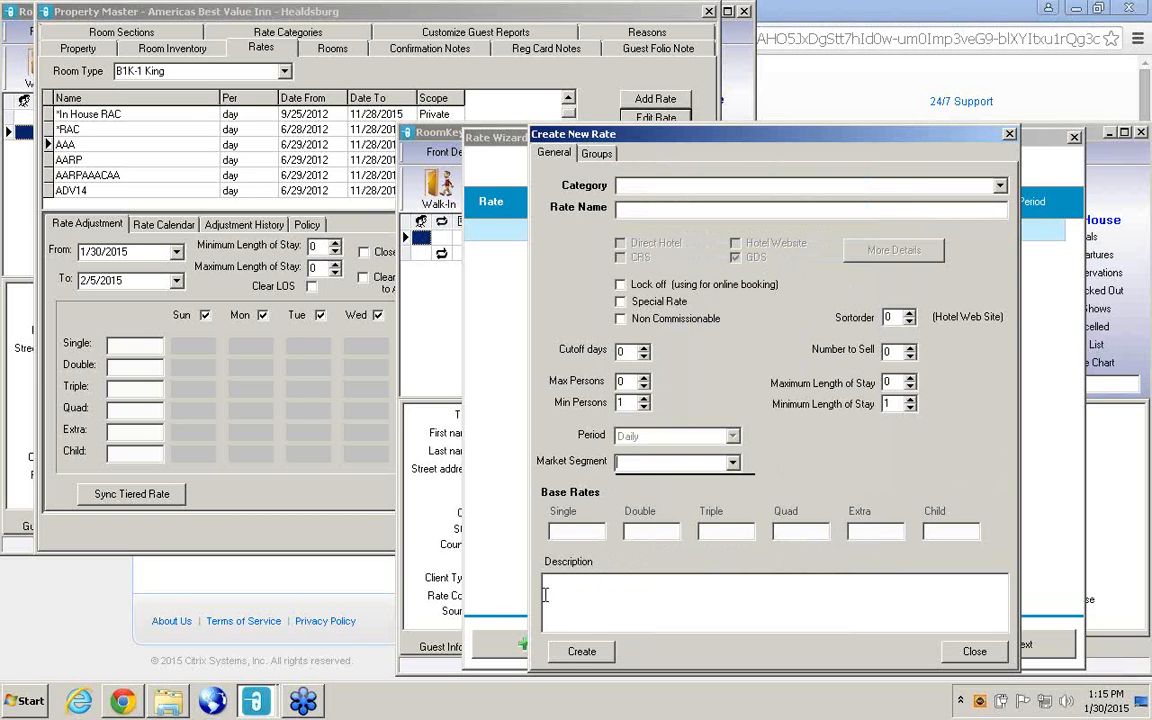
Try assigning the existing AAA rate to the *In House RAC category, and close the rate without posting.
left_click(295, 437)
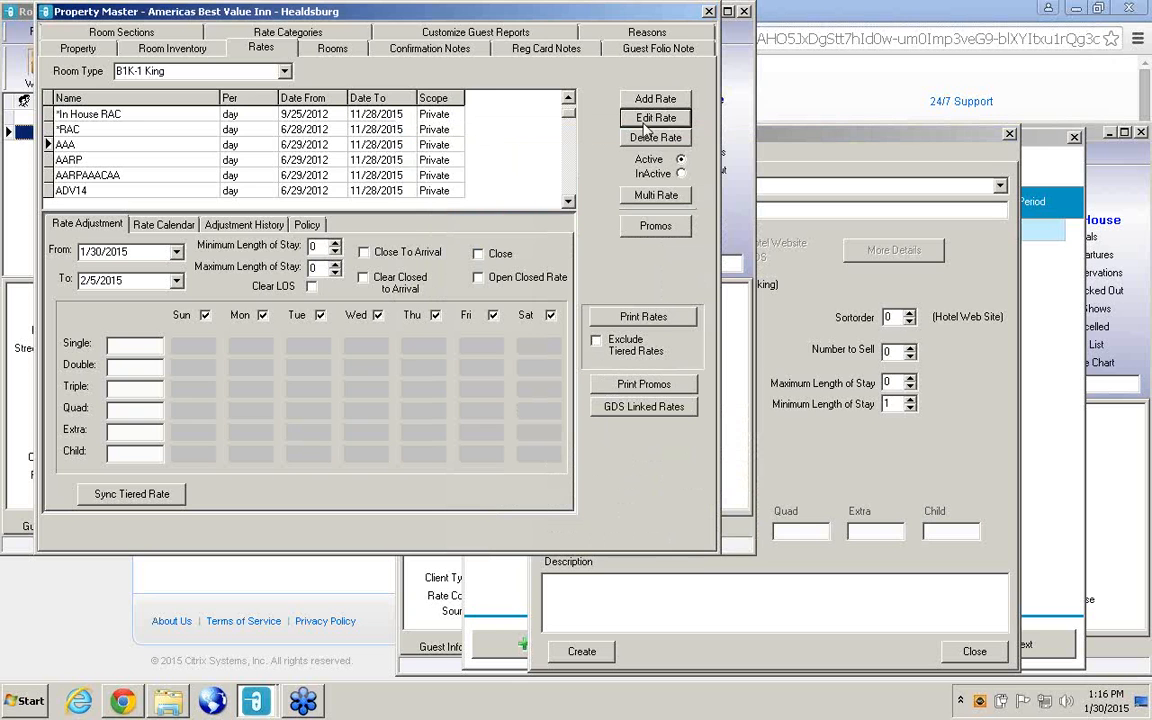
left_click(644, 124)
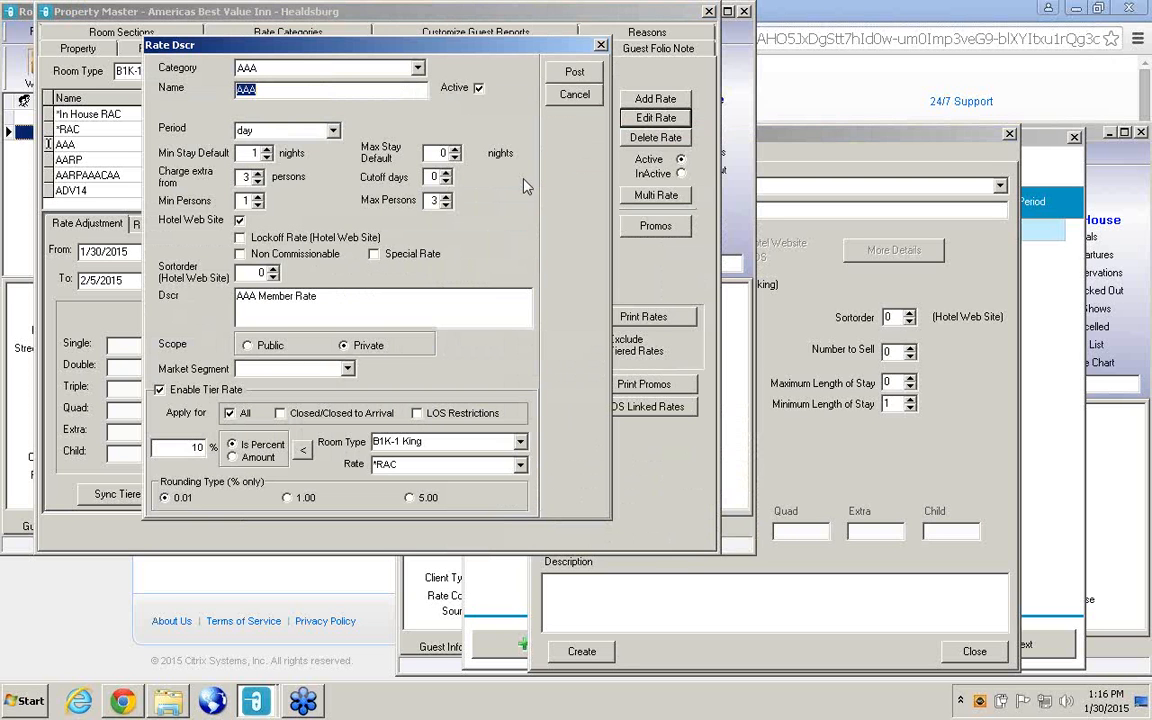
left_click(418, 71)
left_click(311, 86)
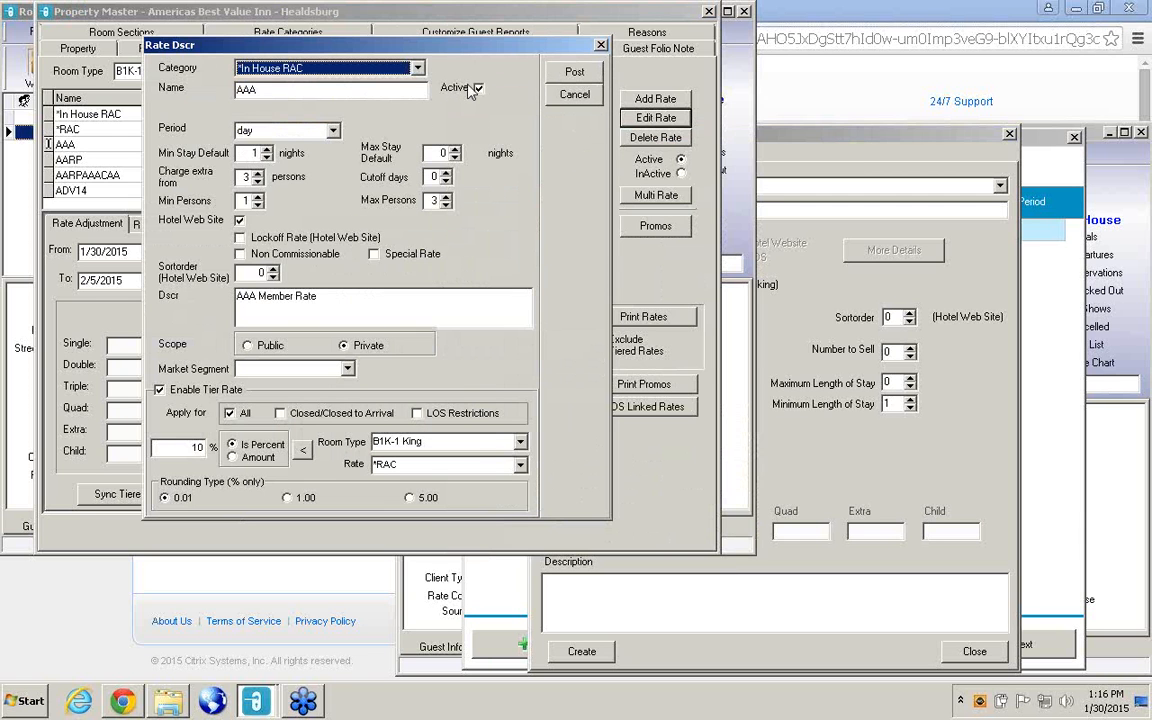
left_click(601, 46)
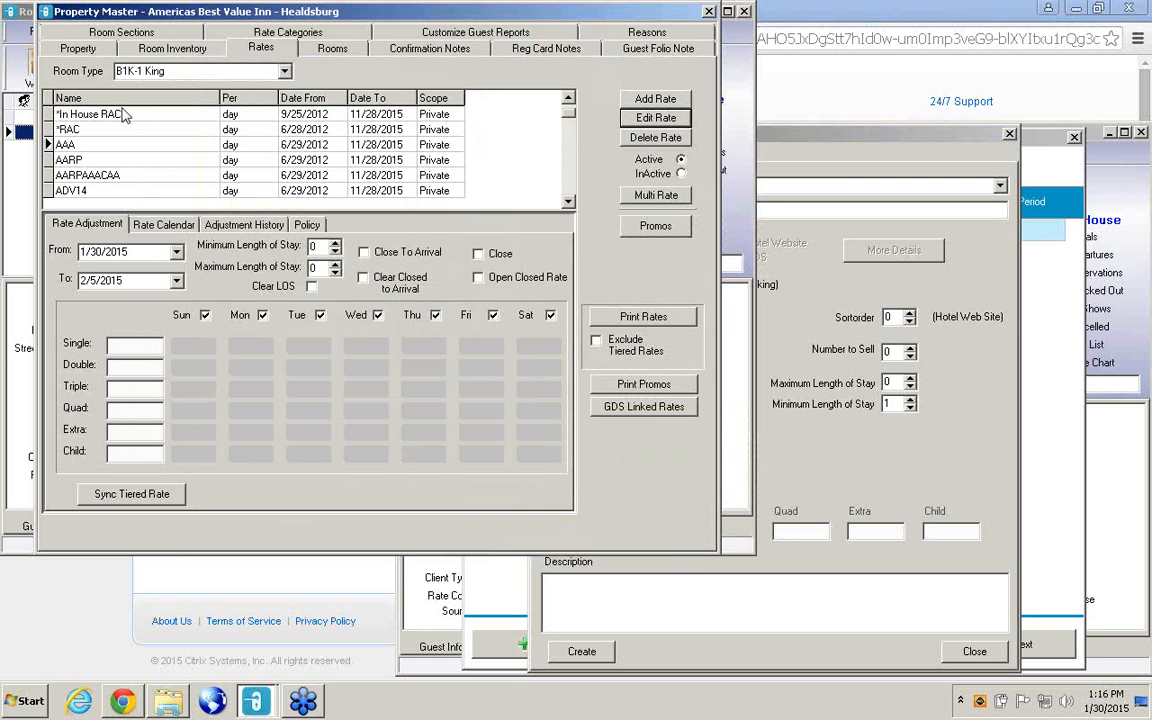
Open the existing *In House RAC rate to check its person limits, and return to the Create New Rate form.
left_click(122, 114)
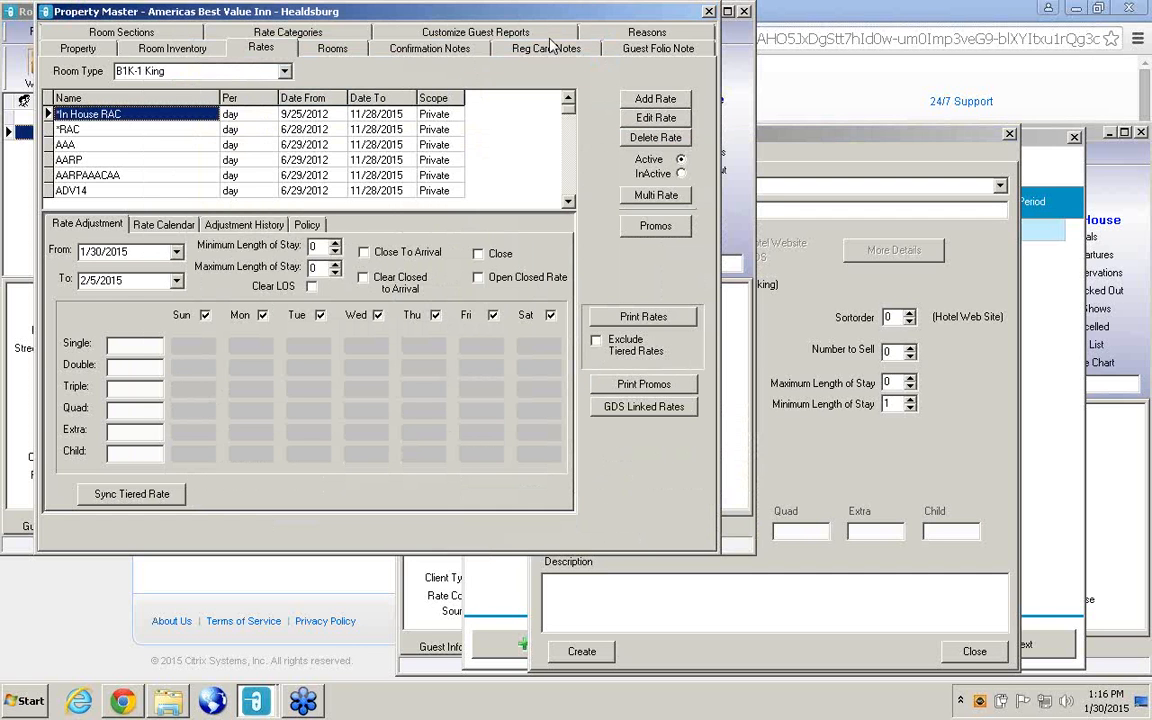
left_click(645, 118)
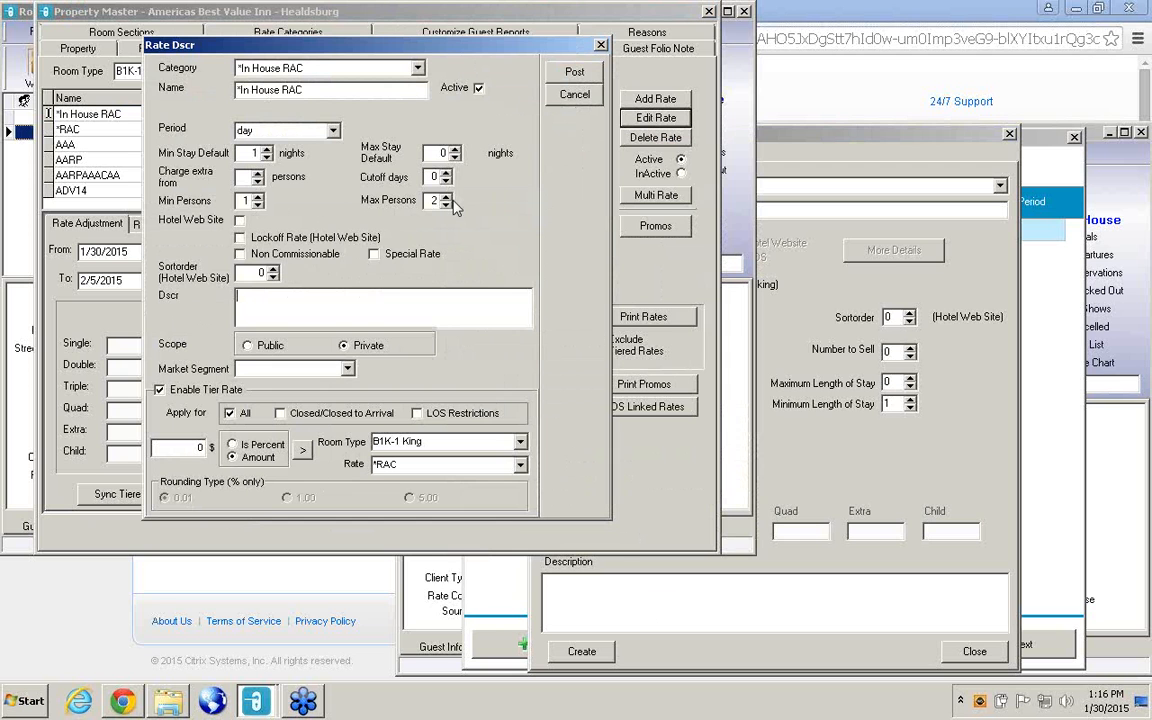
left_click(845, 435)
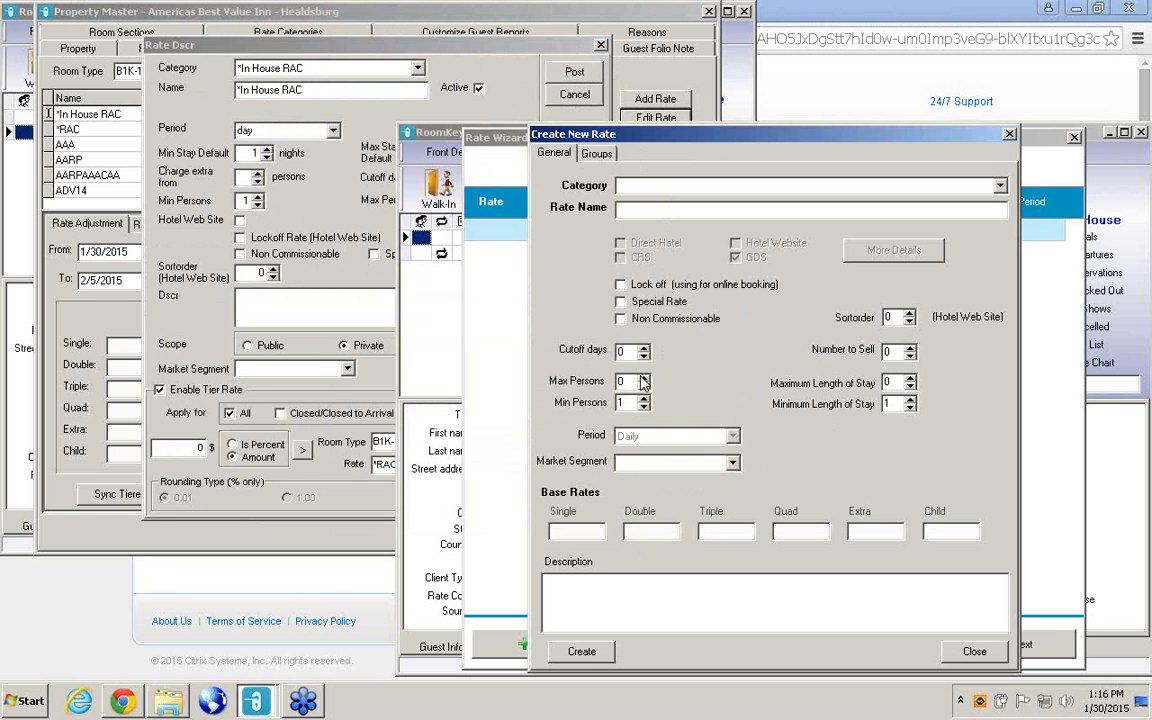
Try raising the new rate's maximum persons and return it to 0.
left_click(644, 379)
left_click(644, 379)
left_click(644, 387)
left_click(644, 387)
left_click(528, 360)
Reopen the new rate's existing rates for editing and advance the migration to the Hotel Direct rates.
right_click(751, 358)
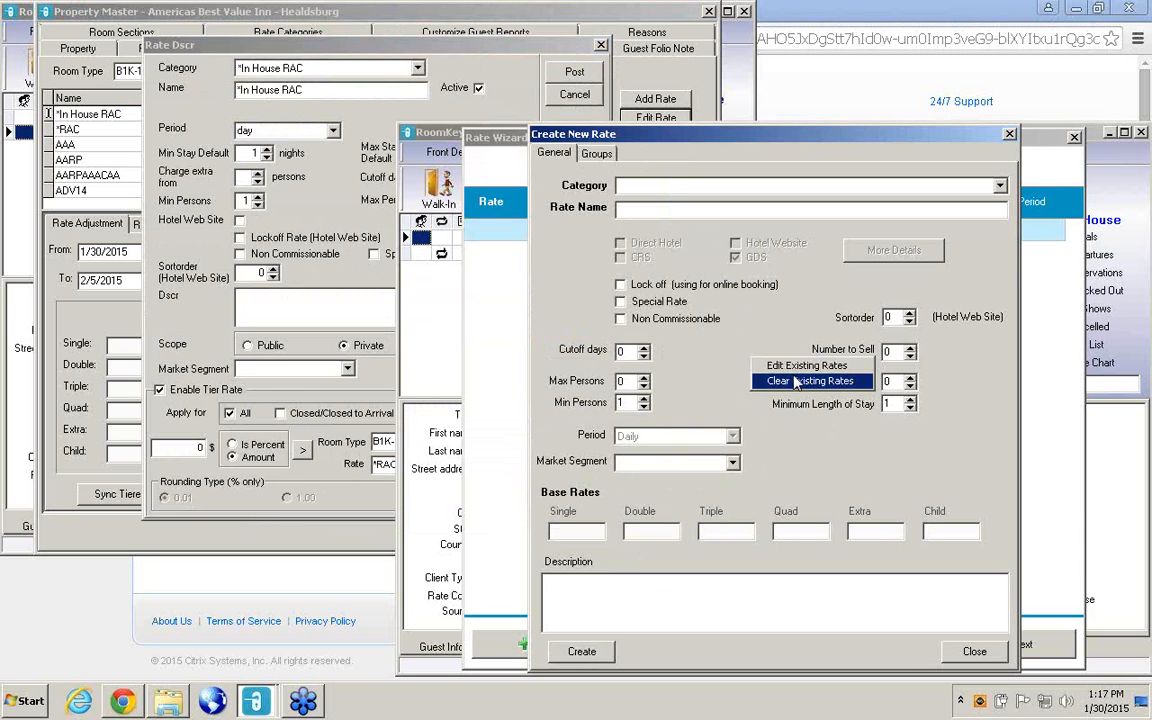
left_click(797, 366)
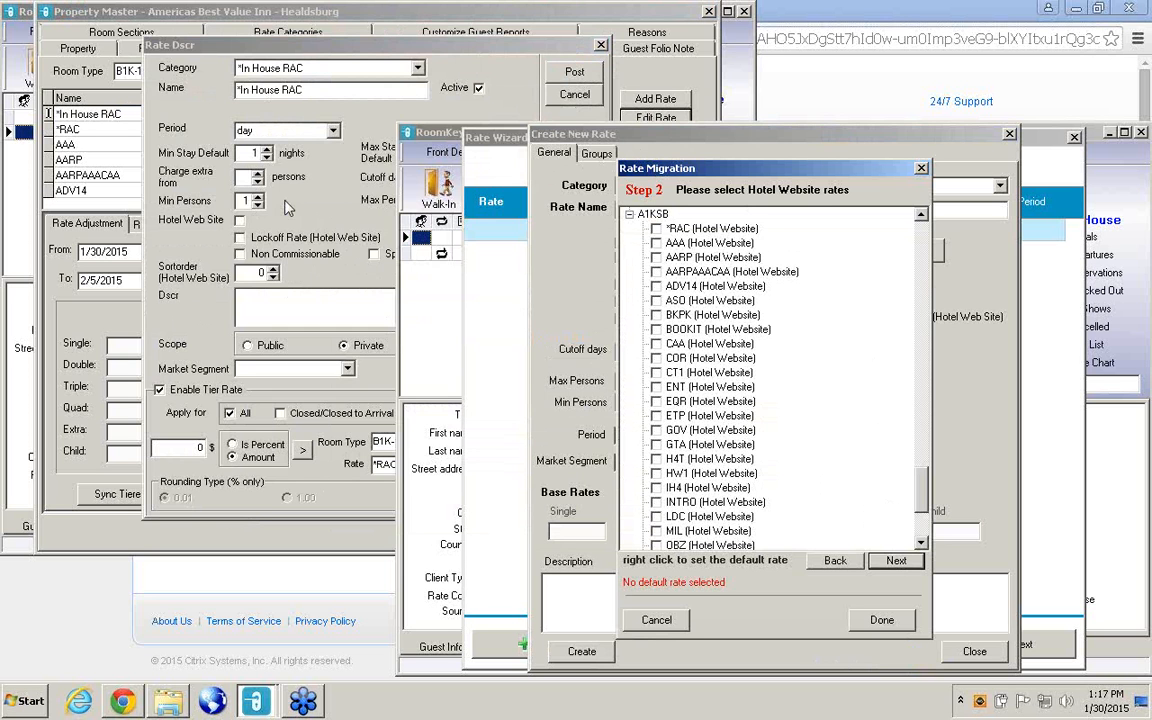
left_click(896, 561)
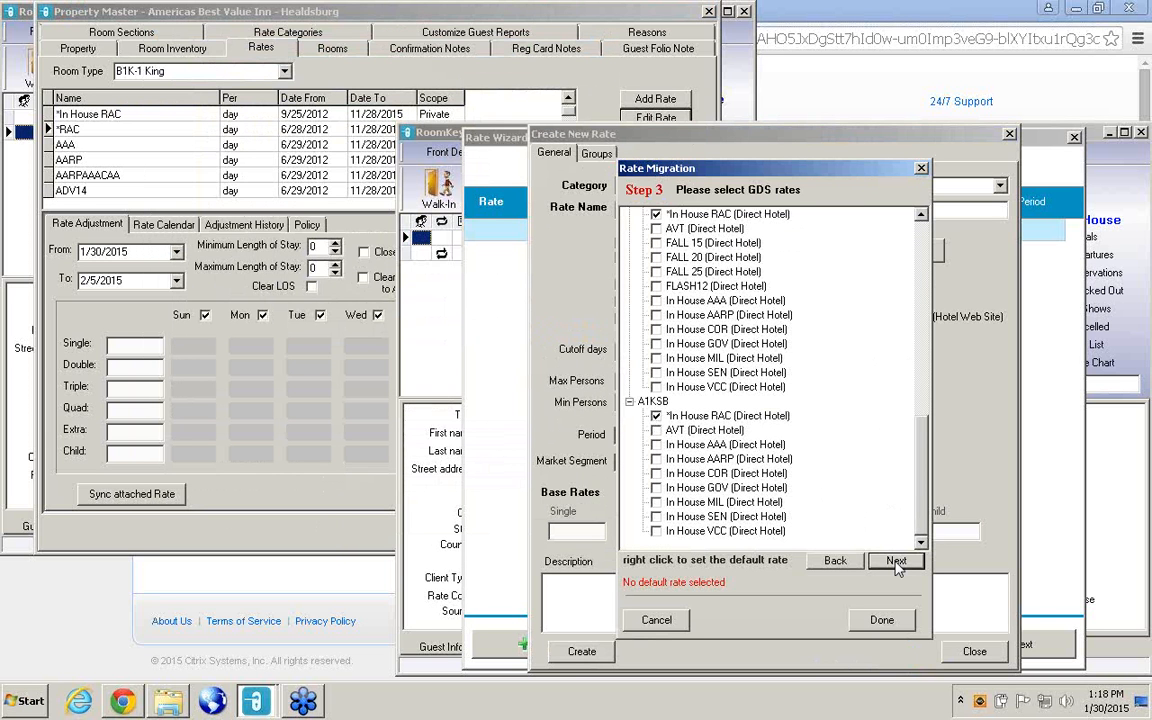
left_click(896, 562)
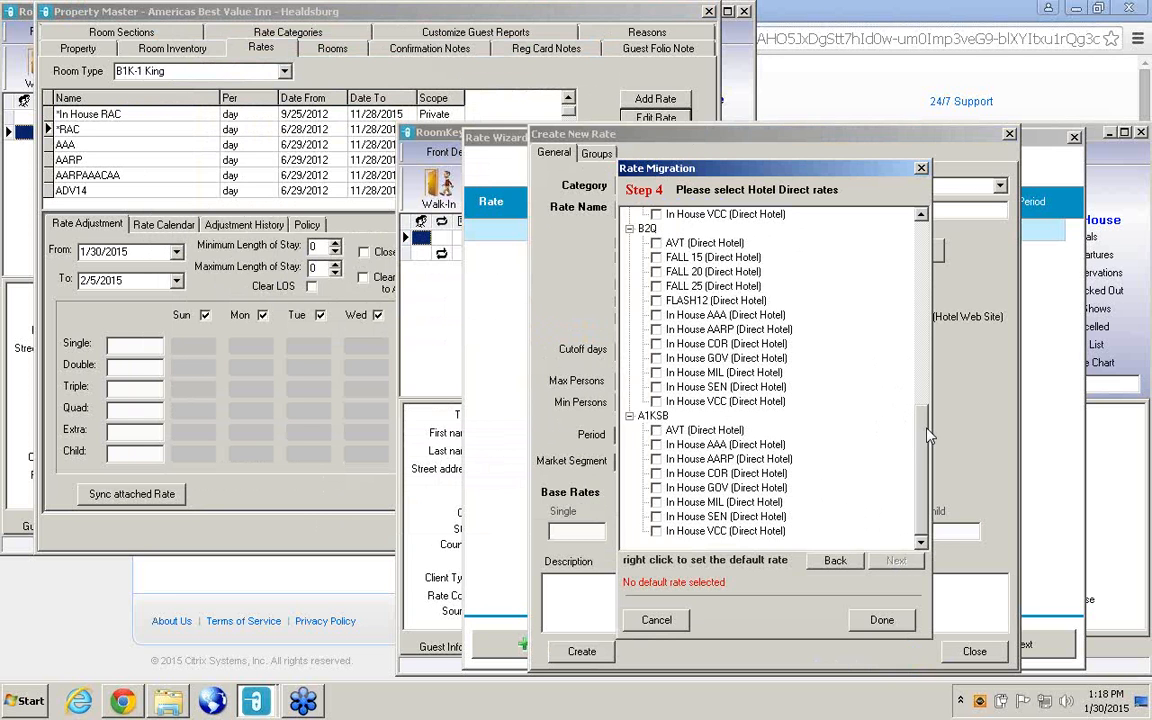
Abandon the rate migration and close the Create New Rate form and the Rate Wizard without creating the rate.
scroll(876, 232, "up", 10)
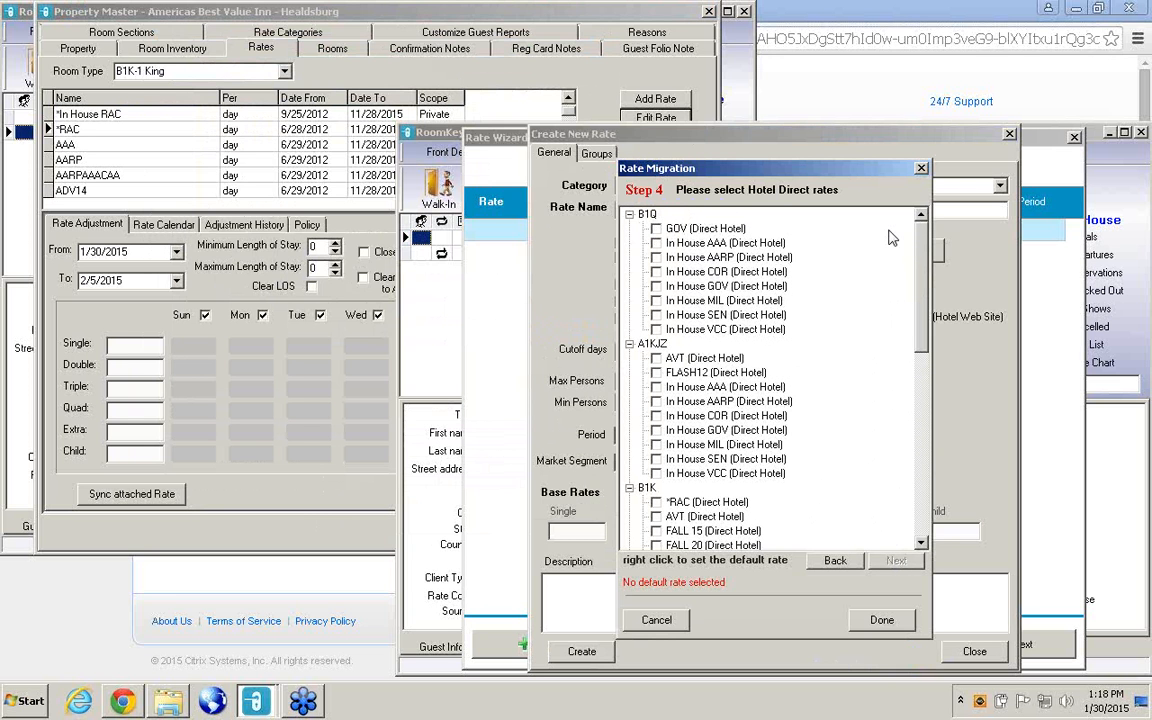
left_click(921, 170)
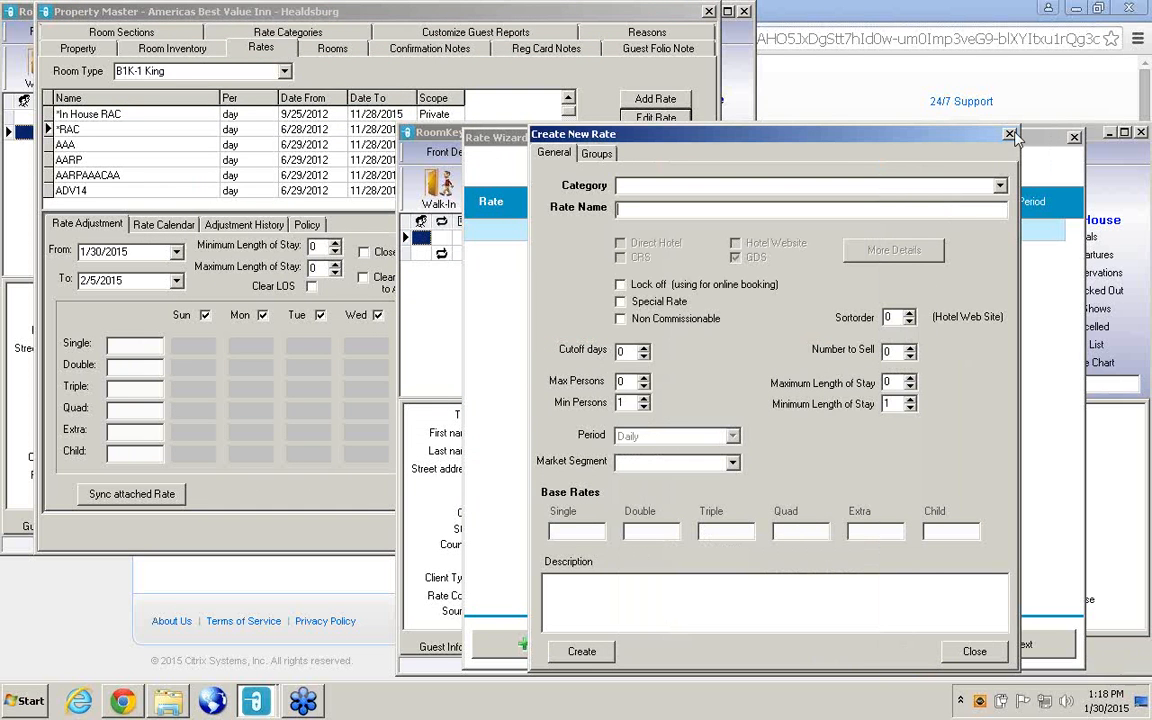
left_click(1010, 134)
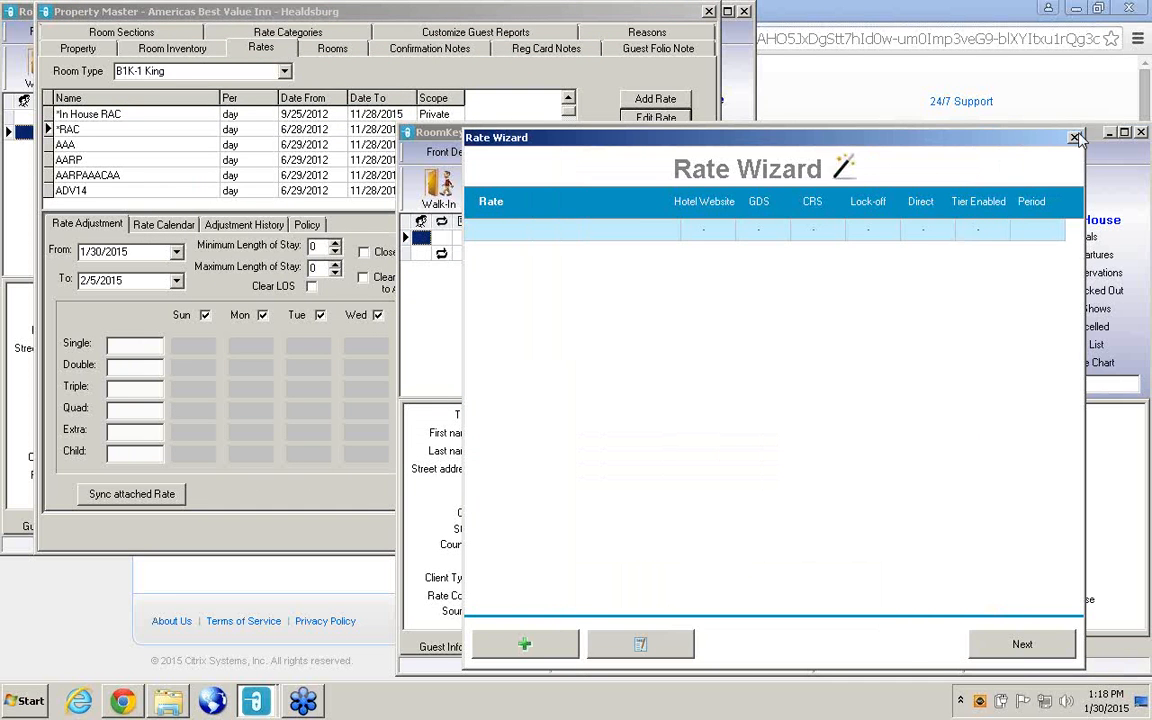
left_click(1075, 137)
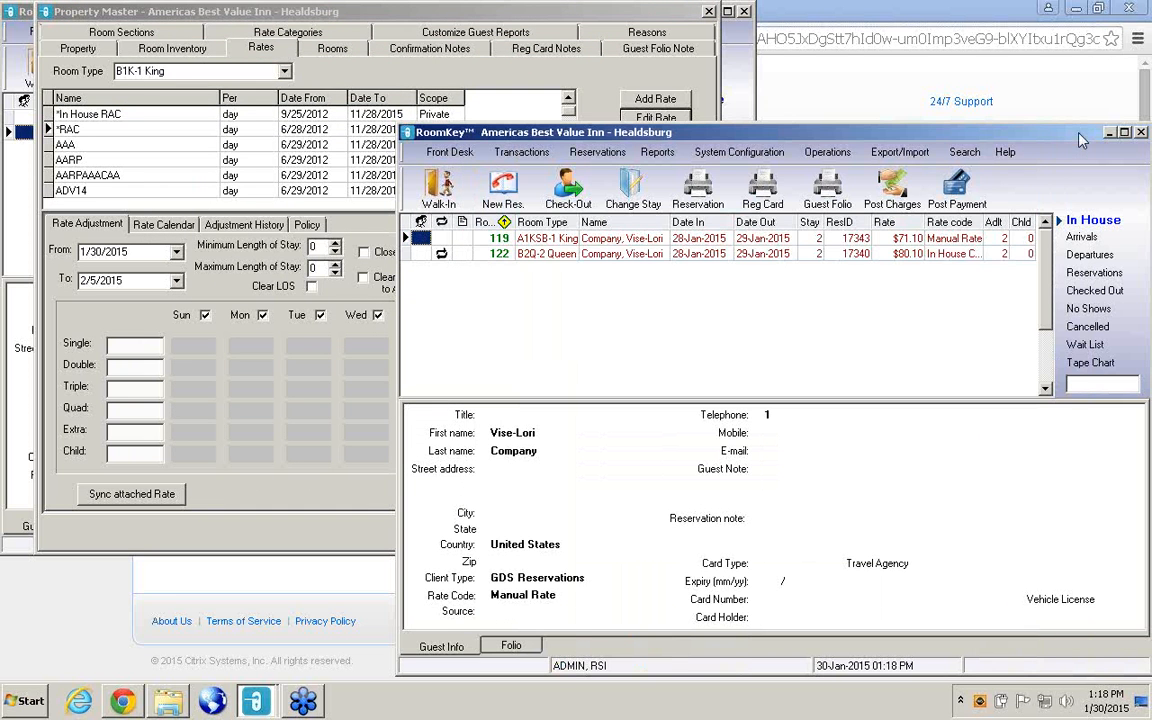
Reopen Property Master and review the settings of the *In House RAC rate for the B1K-1 King room type.
left_click(188, 129)
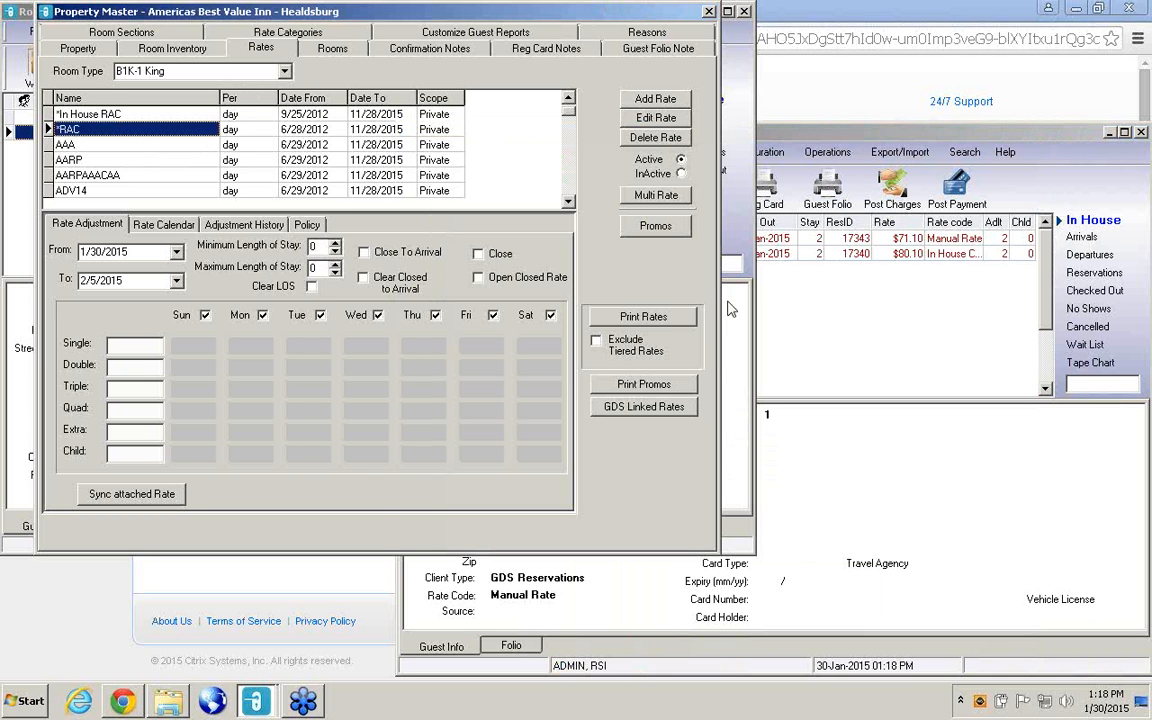
left_click(709, 12)
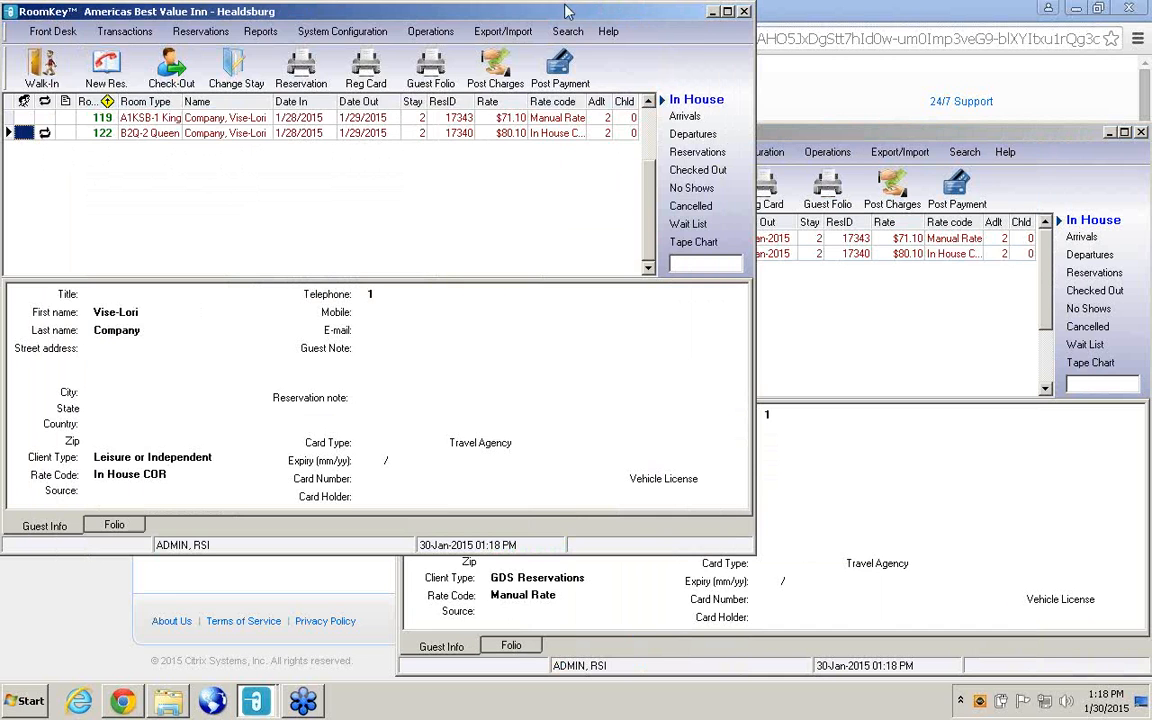
left_click(353, 37)
left_click(338, 145)
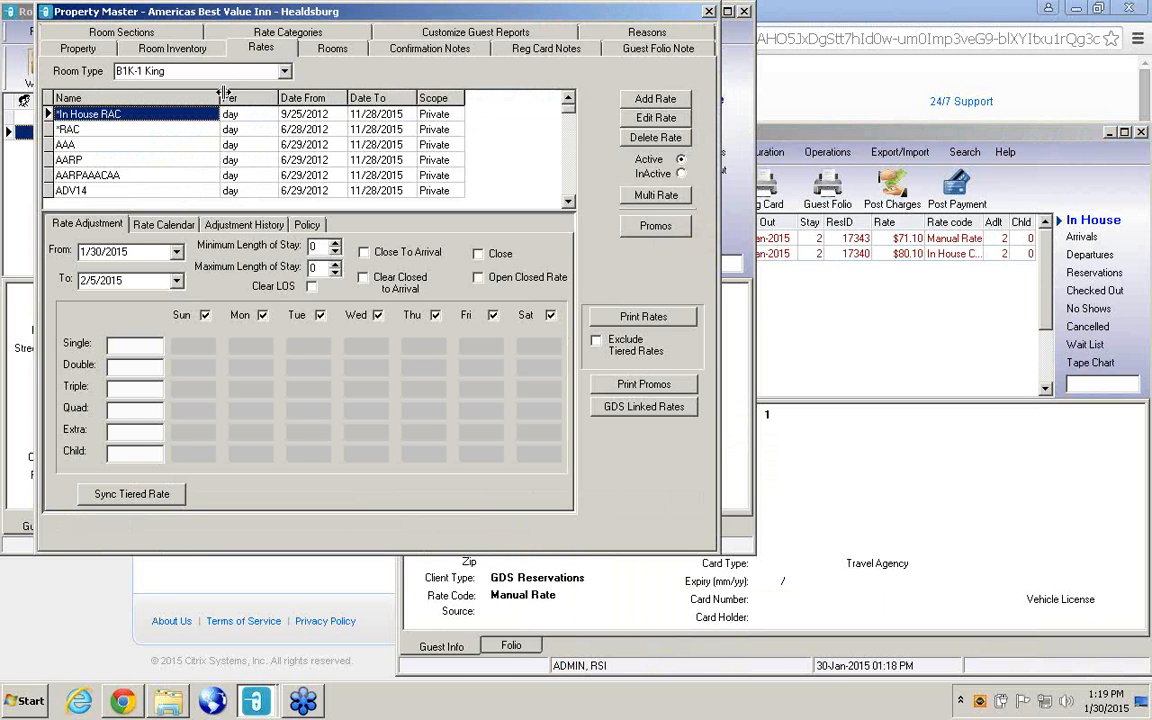
left_click(668, 118)
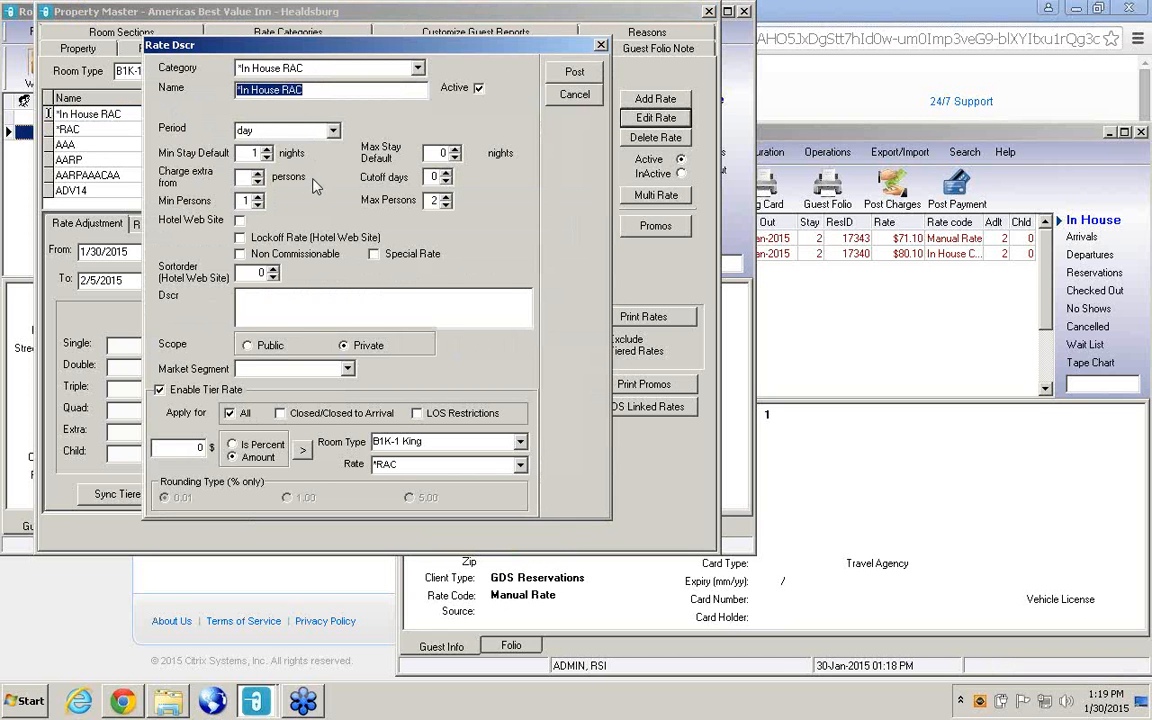
left_click(601, 45)
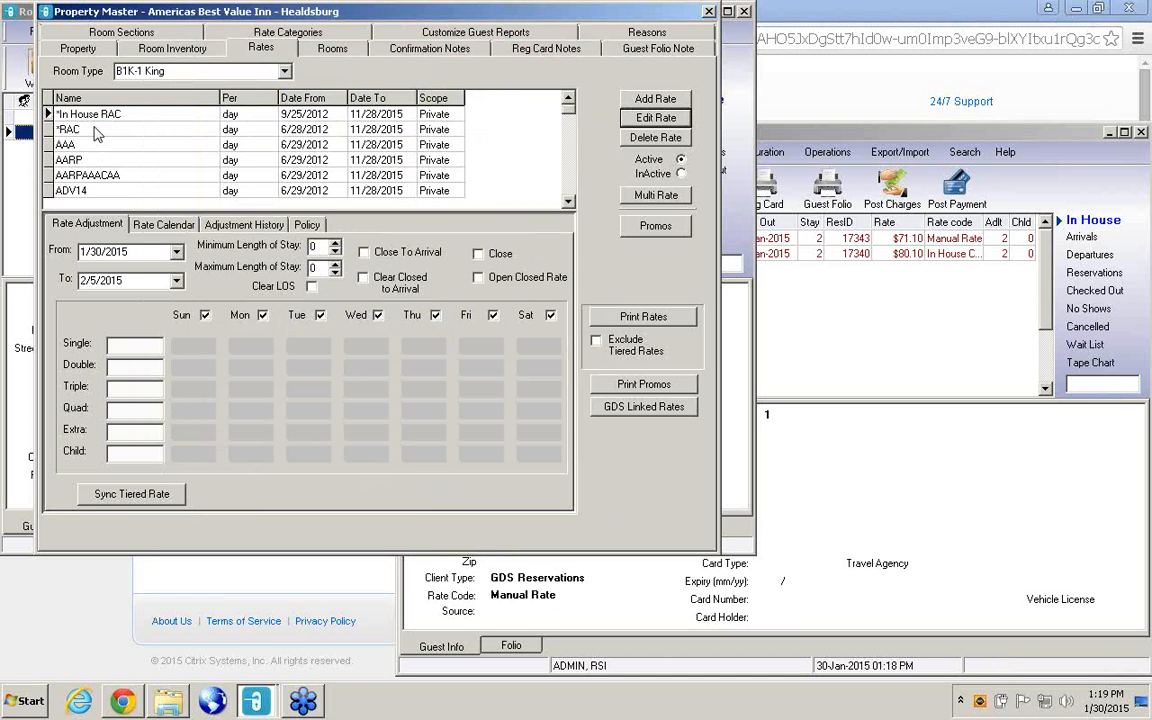
Enable Hotel Web Site for the B1K-1 King *RAC rate and post the change.
left_click(90, 129)
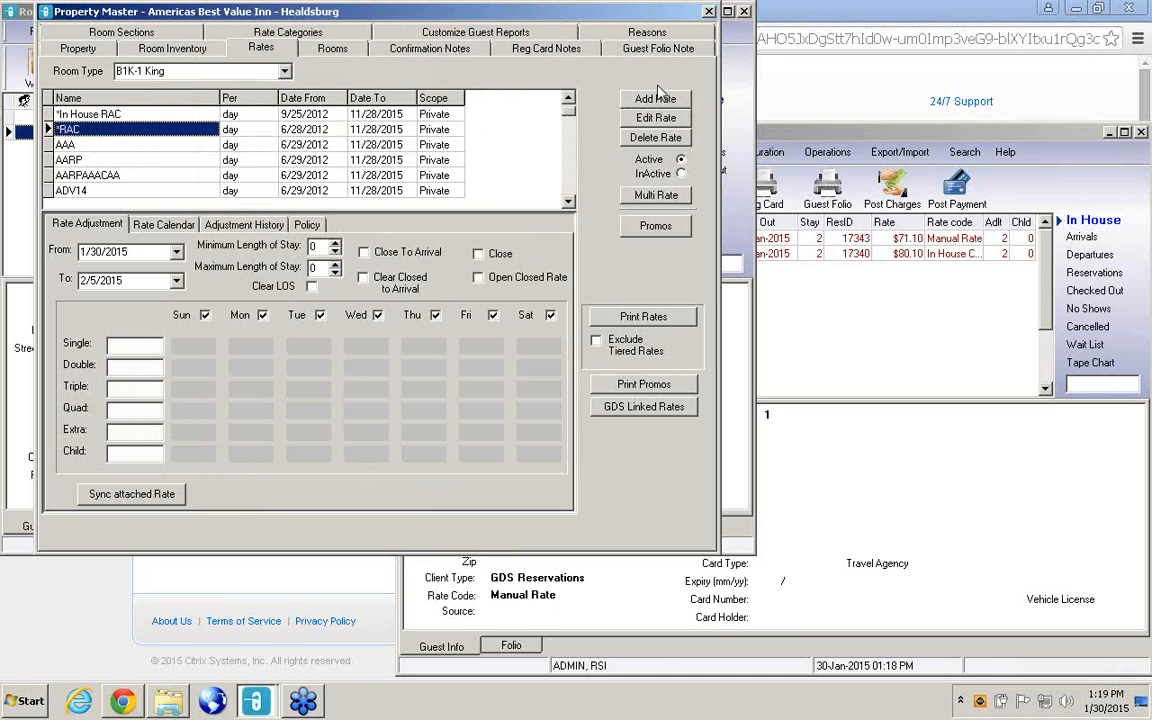
left_click(660, 118)
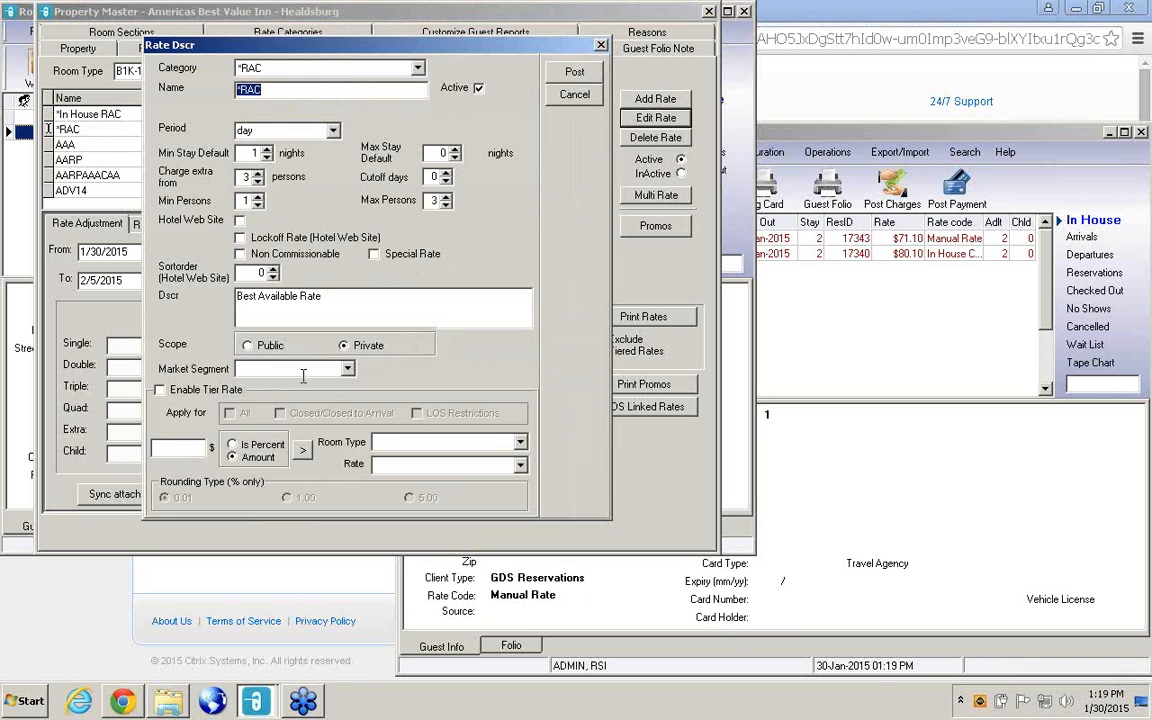
left_click(450, 442)
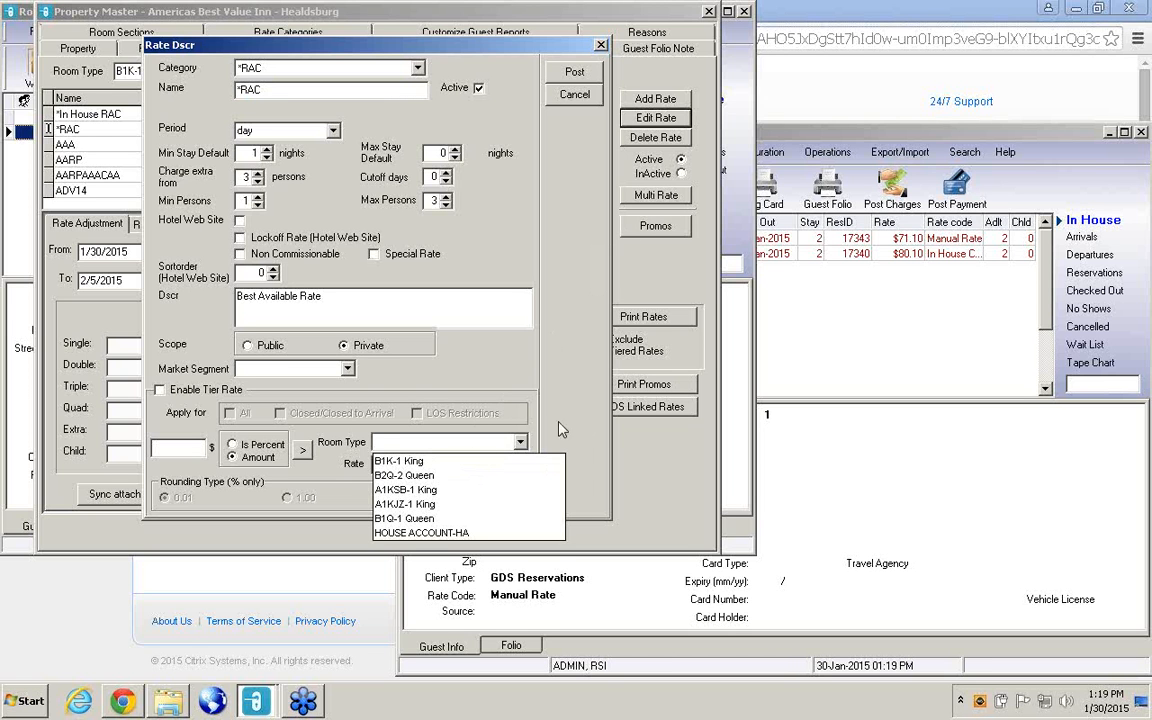
left_click(240, 222)
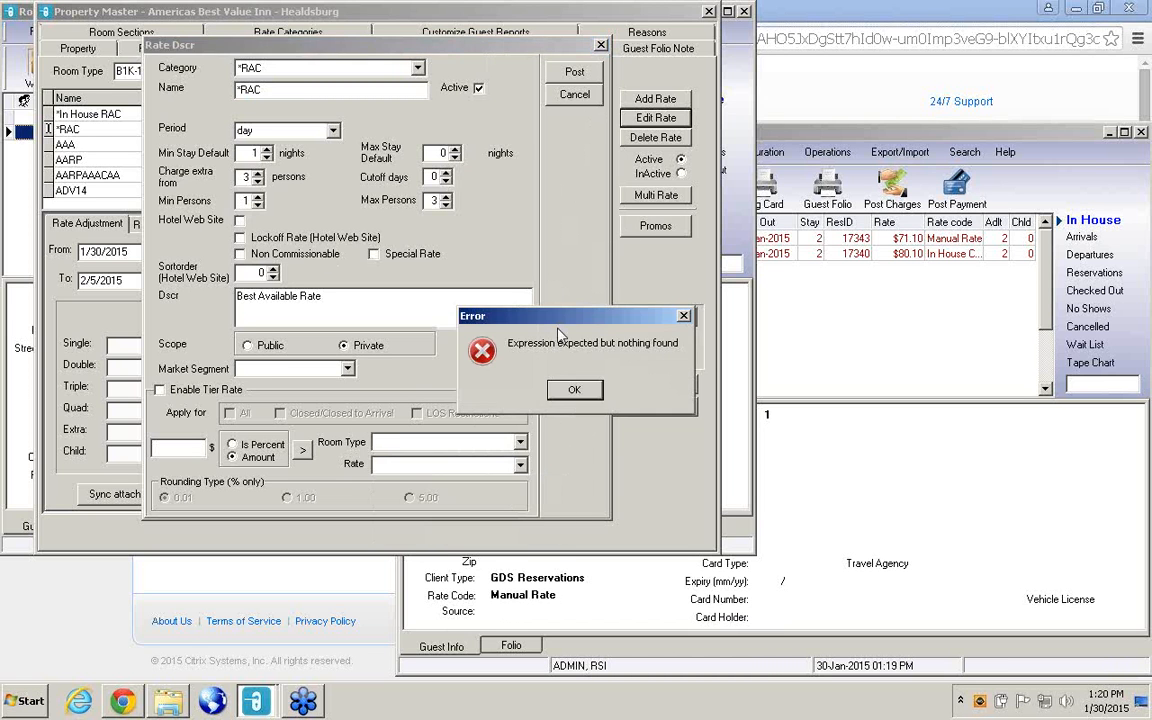
left_click(570, 388)
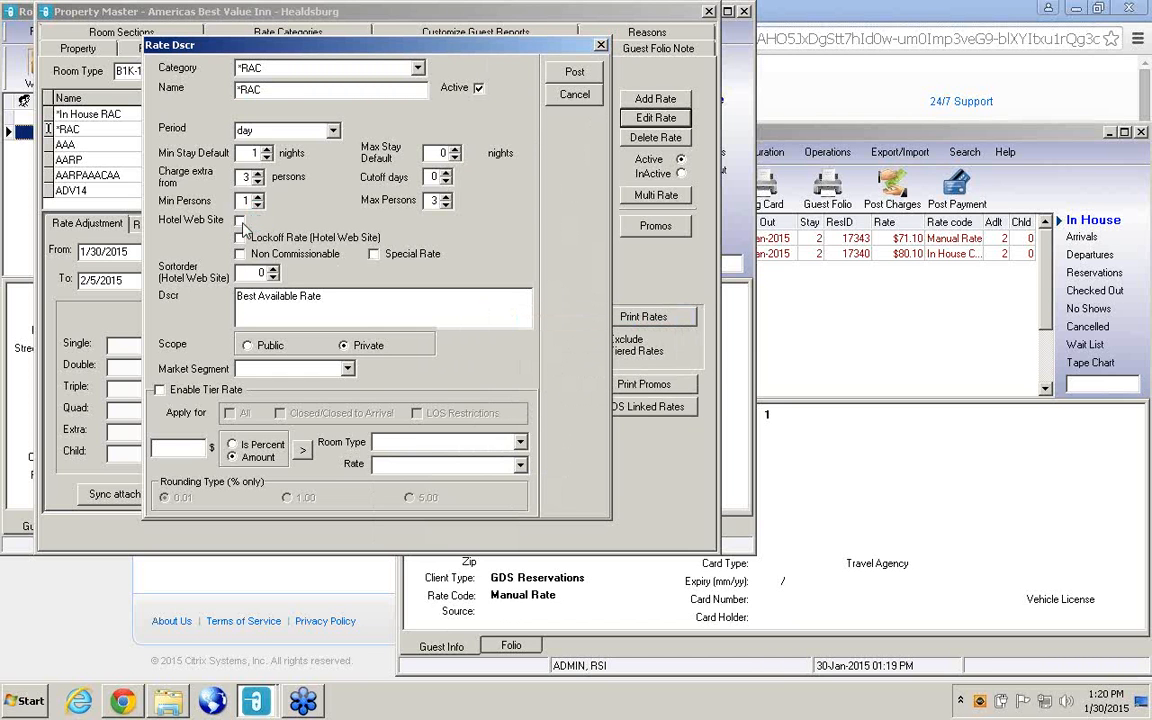
left_click(590, 76)
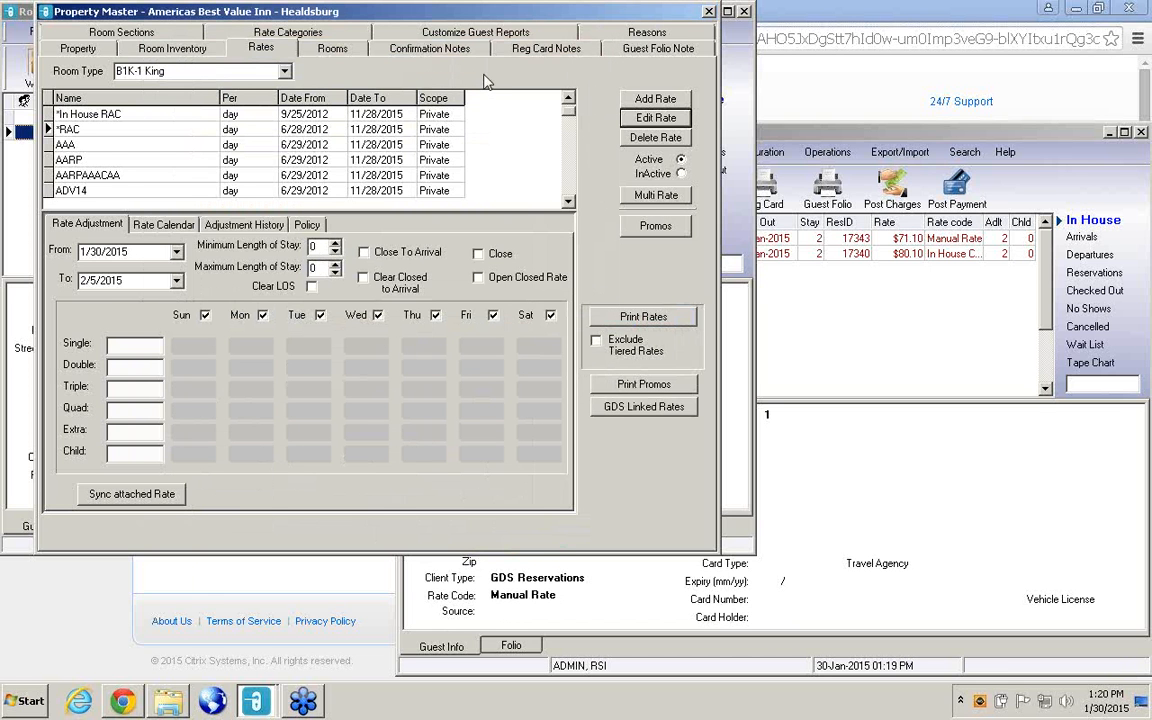
Reopen the *RAC rate to check its Hotel Web Site setting and tier room type choices, and close it without posting.
left_click(656, 118)
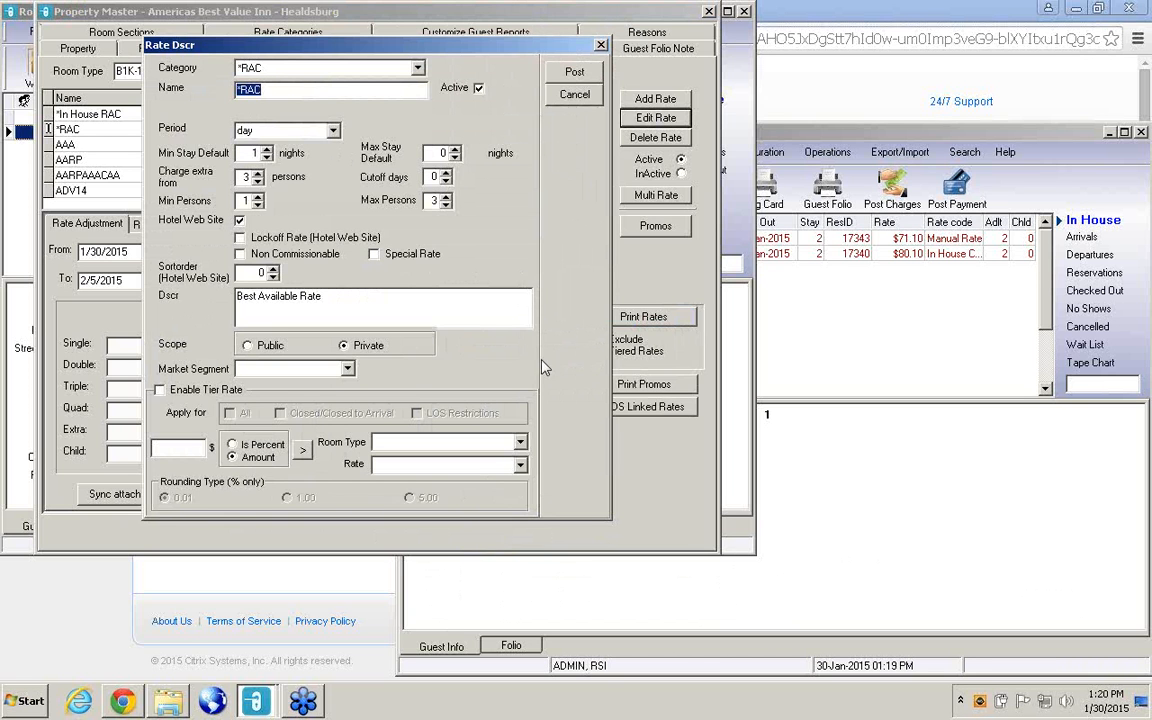
left_click(520, 443)
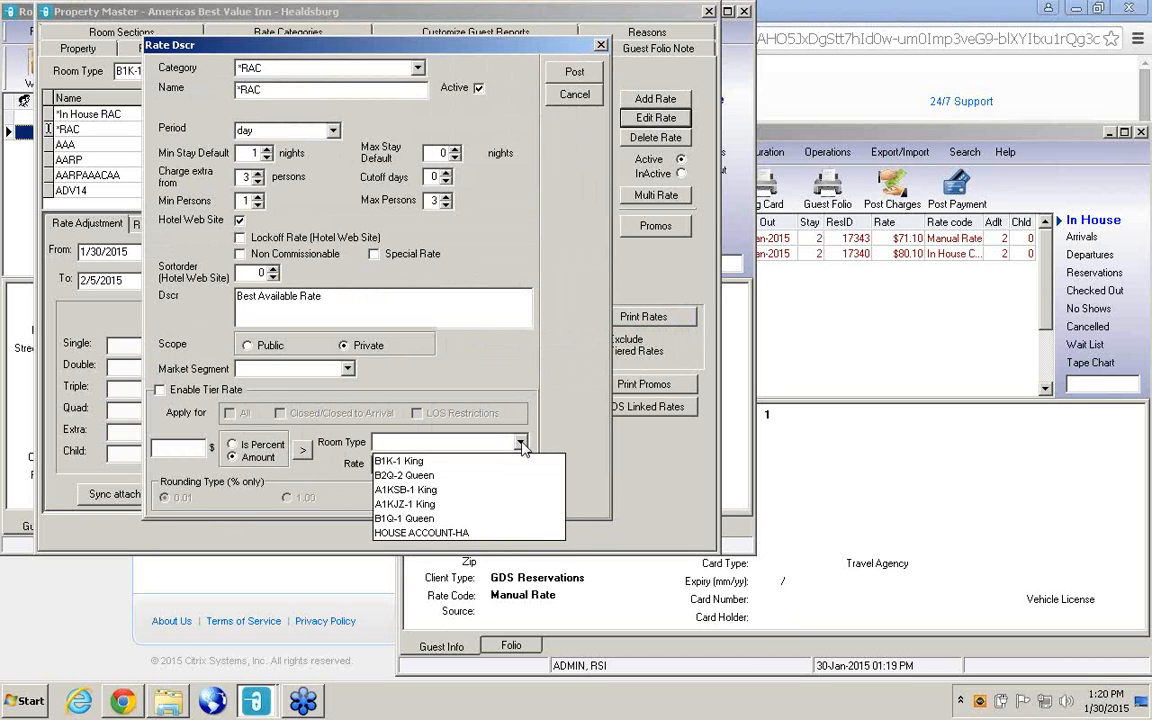
left_click(600, 46)
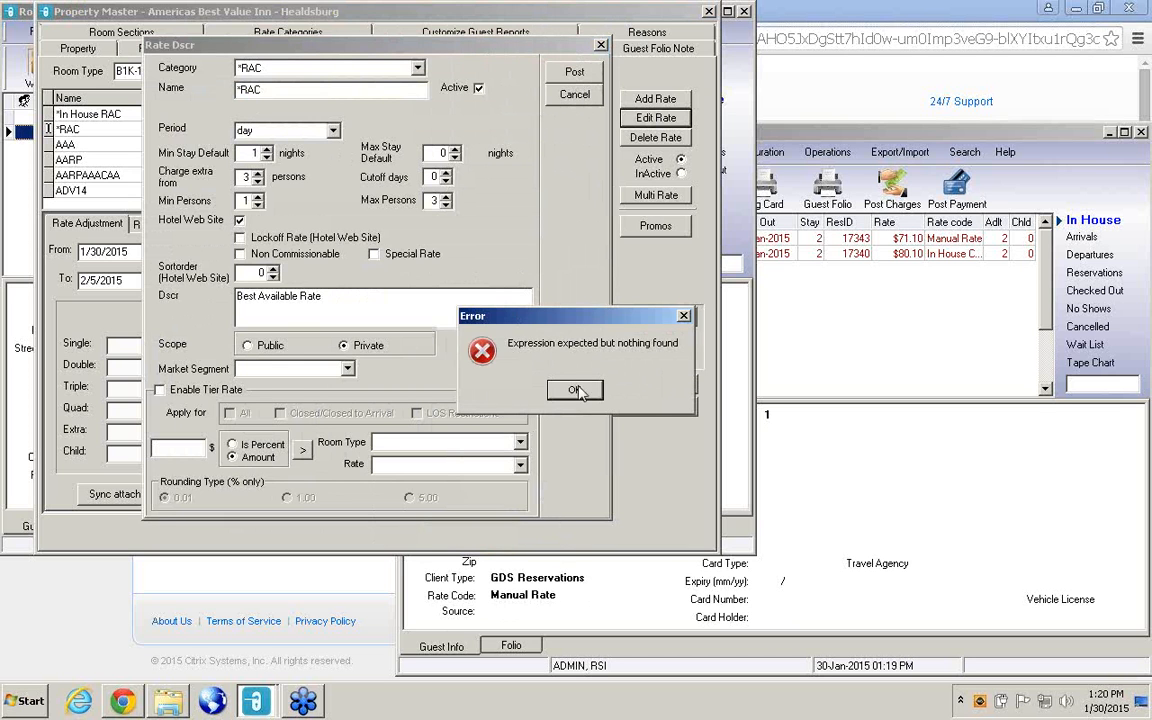
left_click(577, 393)
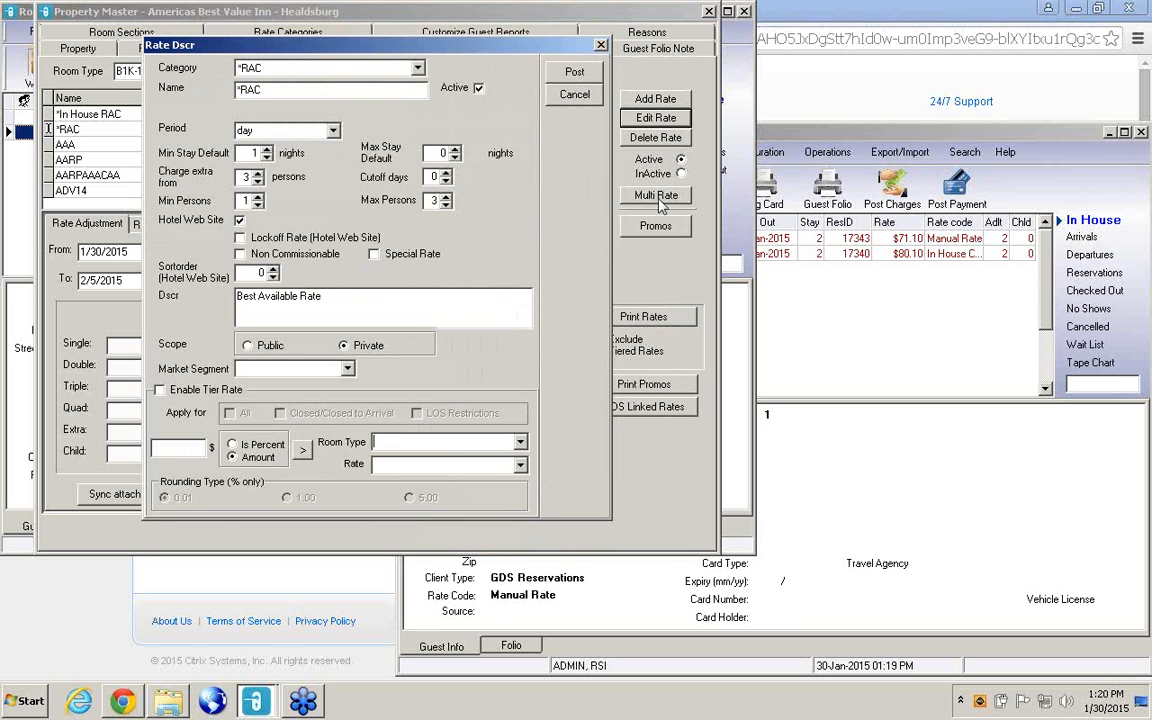
left_click(600, 46)
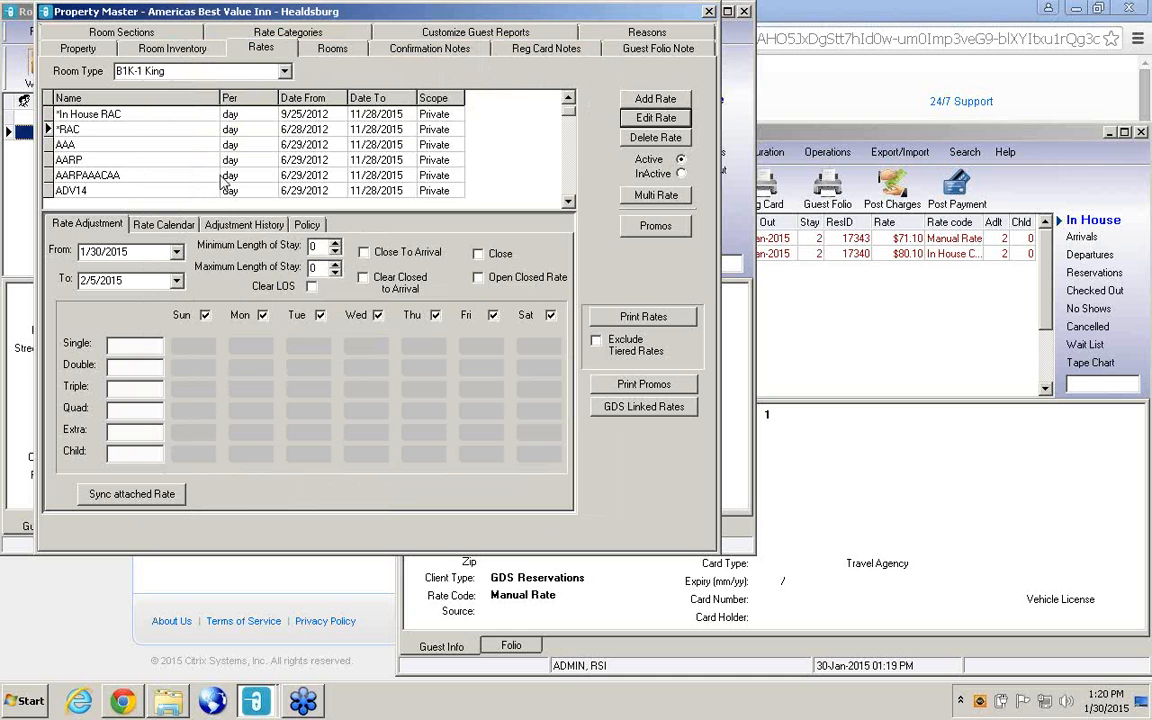
left_click(86, 116)
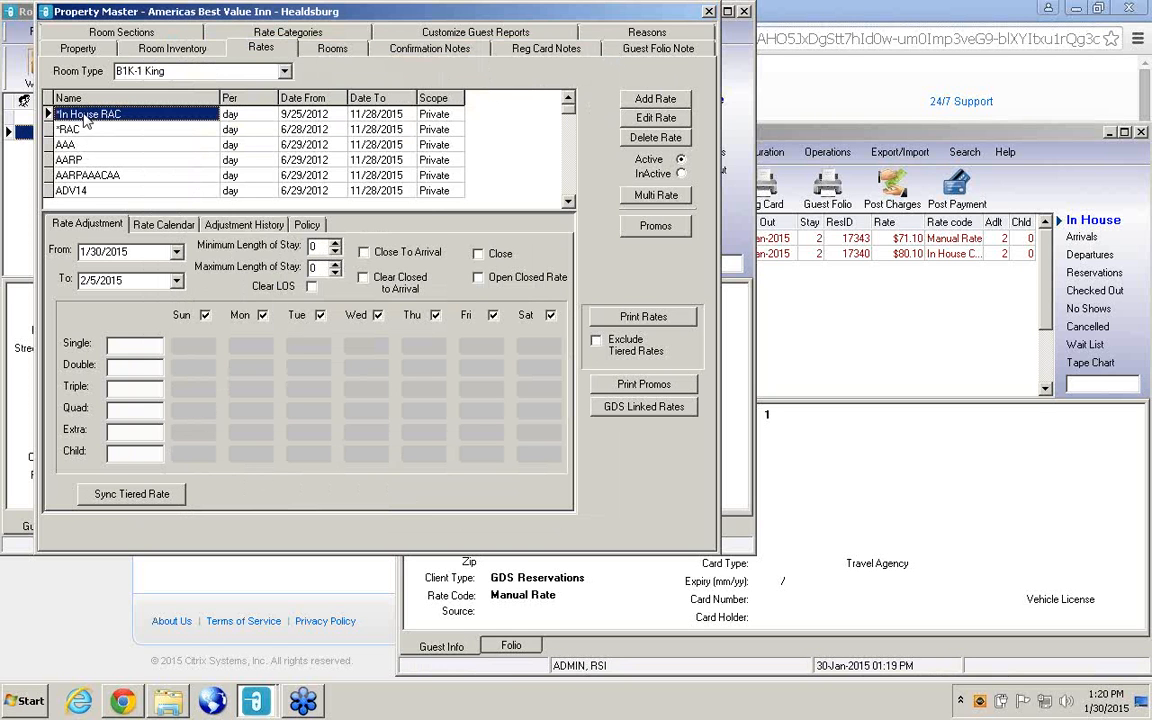
left_click(876, 306)
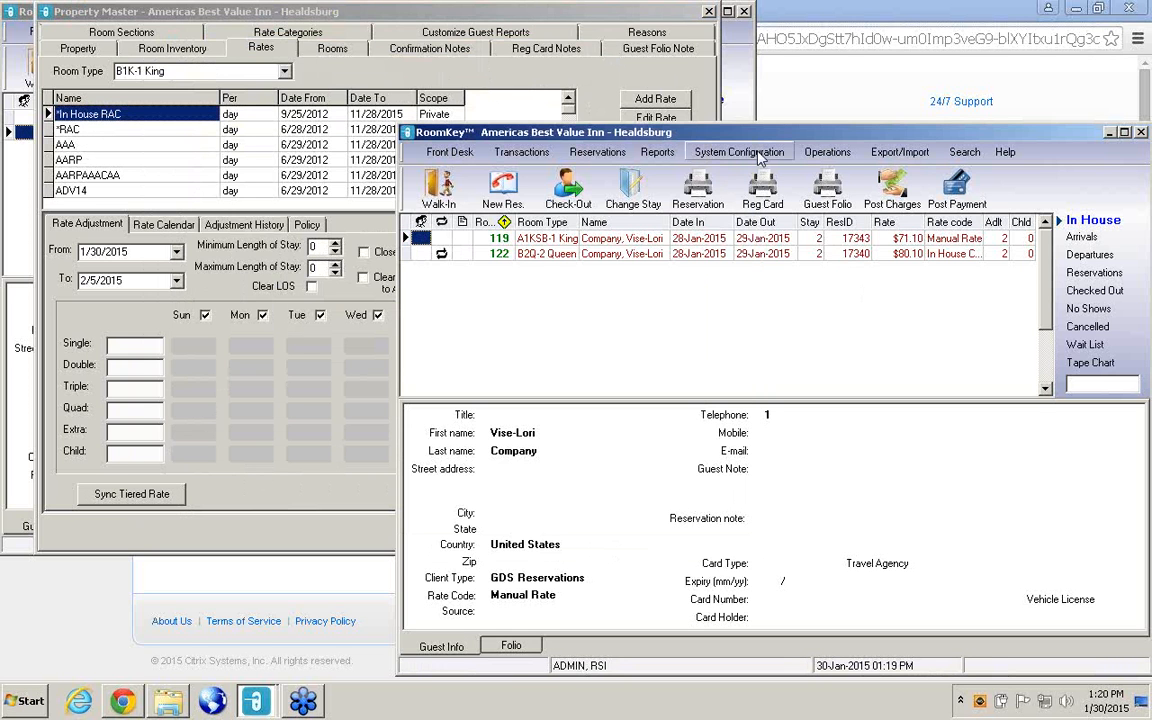
left_click(828, 152)
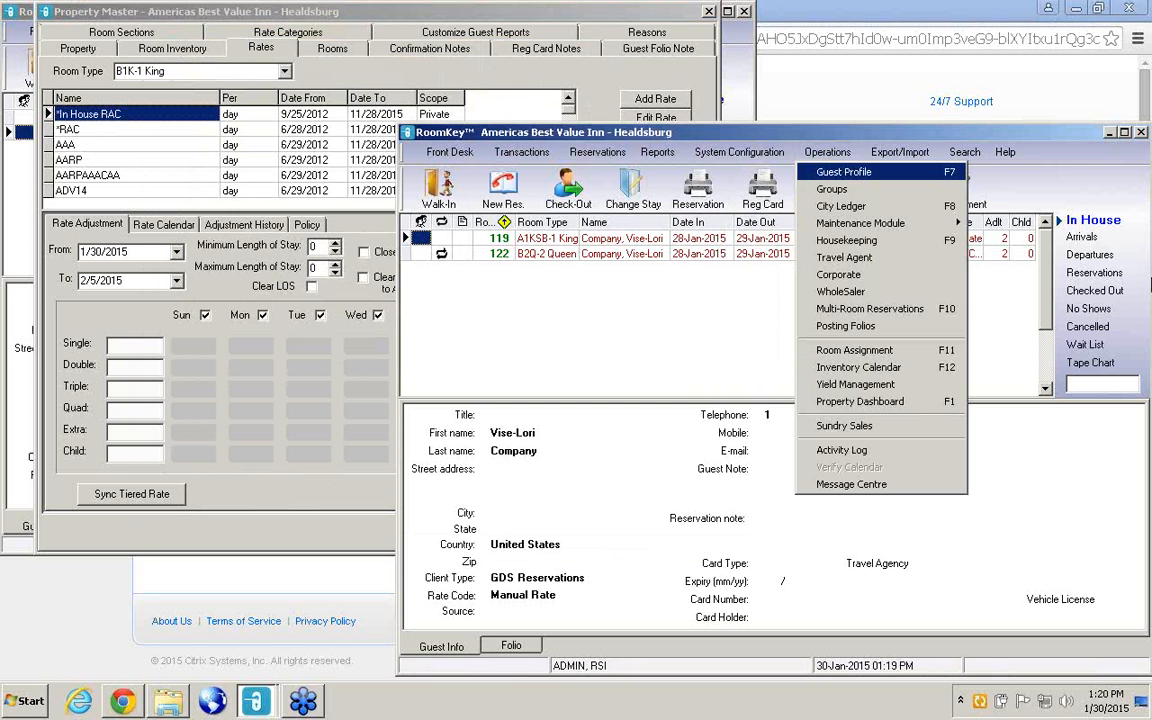
left_click(1138, 43)
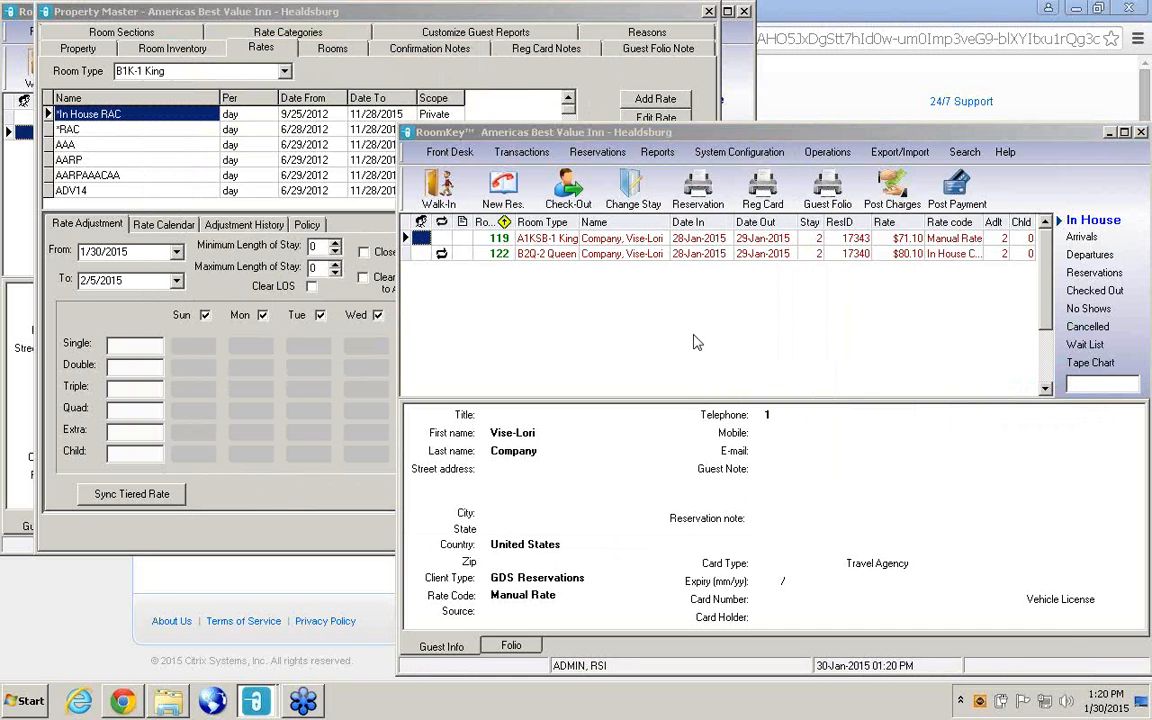
left_click(686, 79)
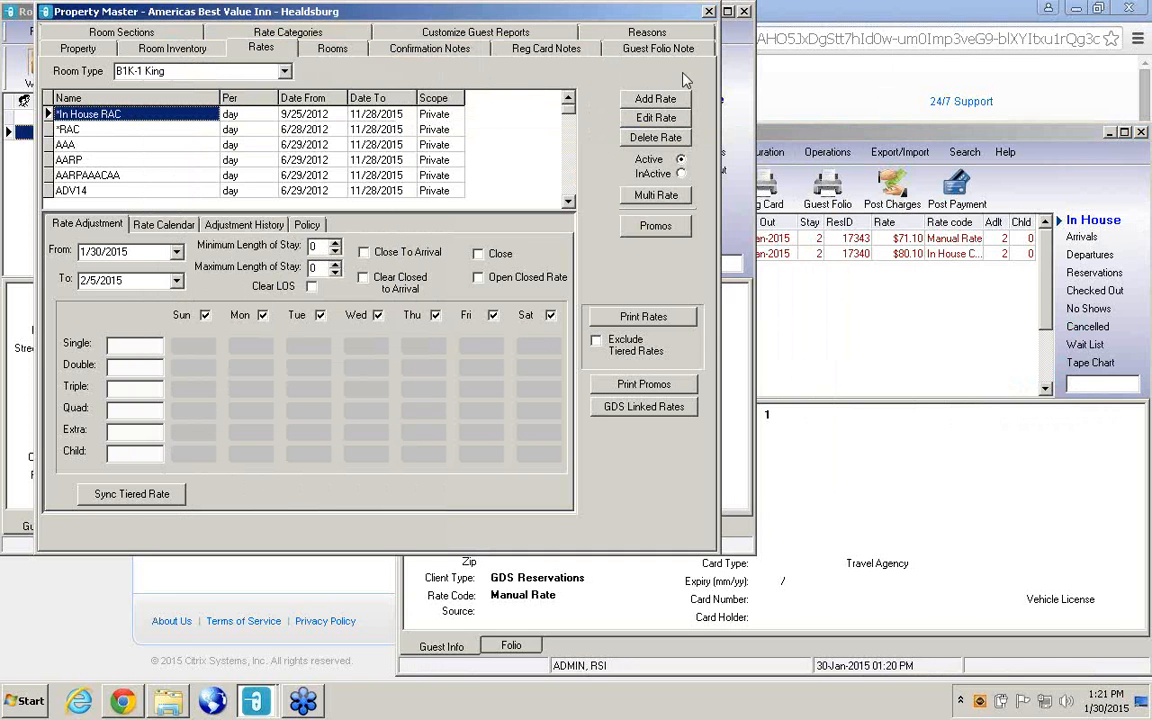
Switch the rates to the B2Q-2 Queen room type and view the *In House RAC rate calendar.
left_click(113, 130)
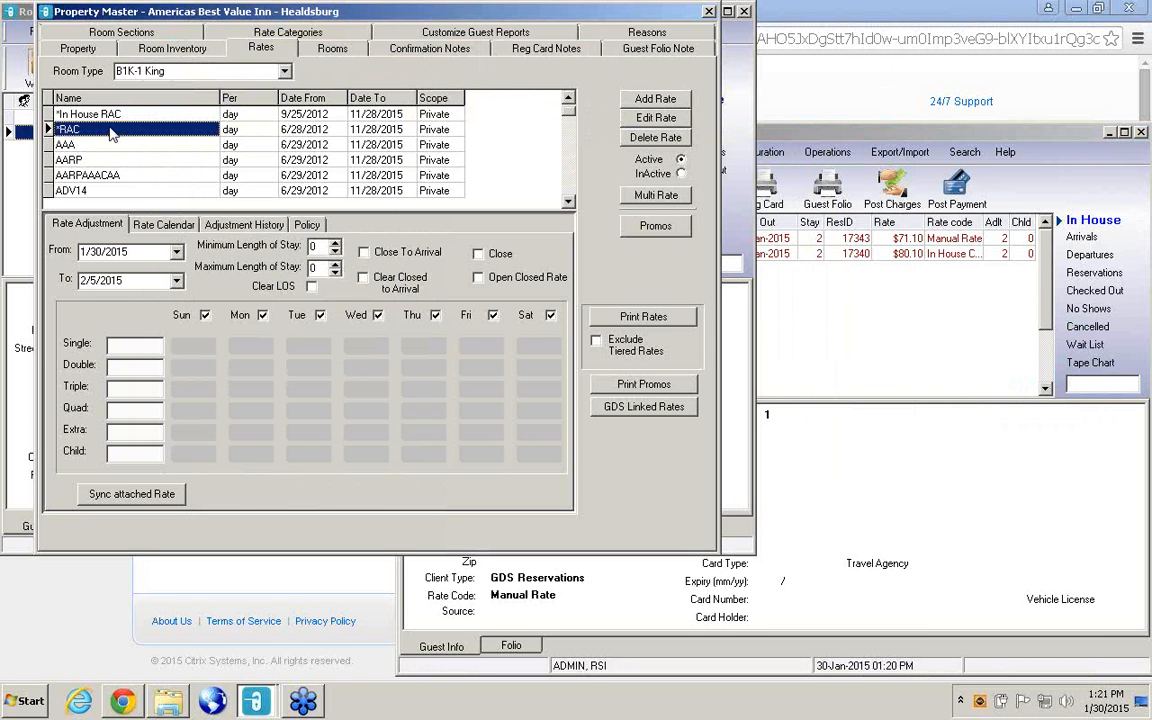
left_click(284, 71)
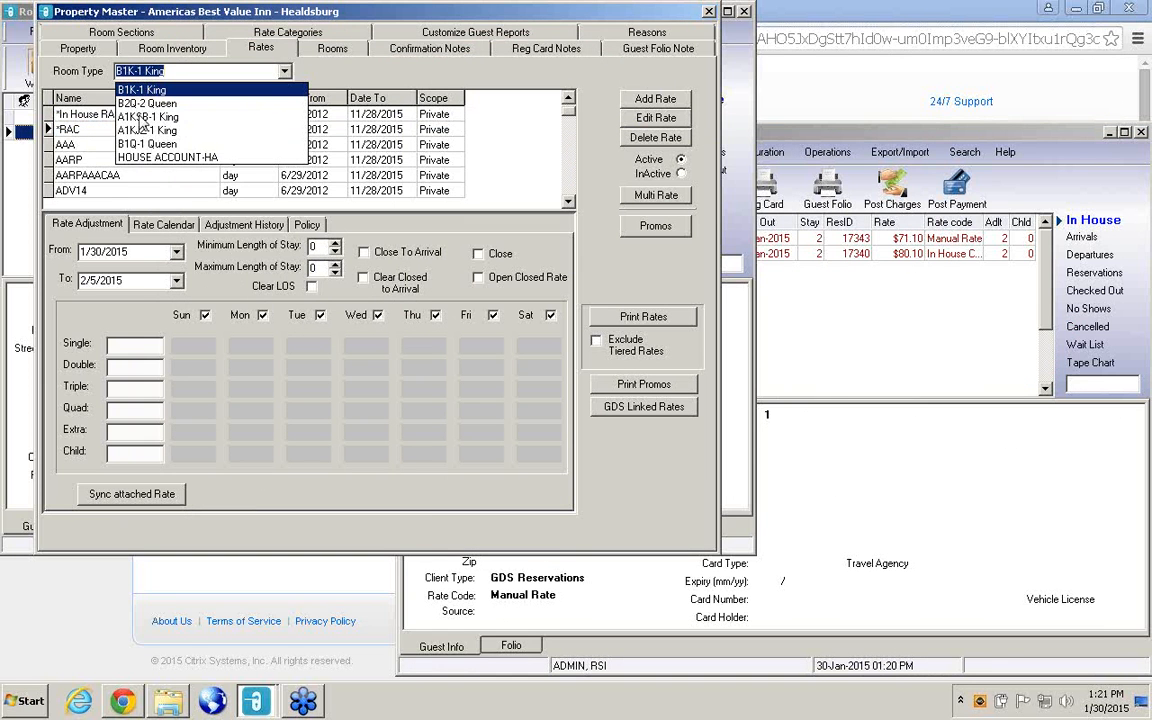
left_click(125, 100)
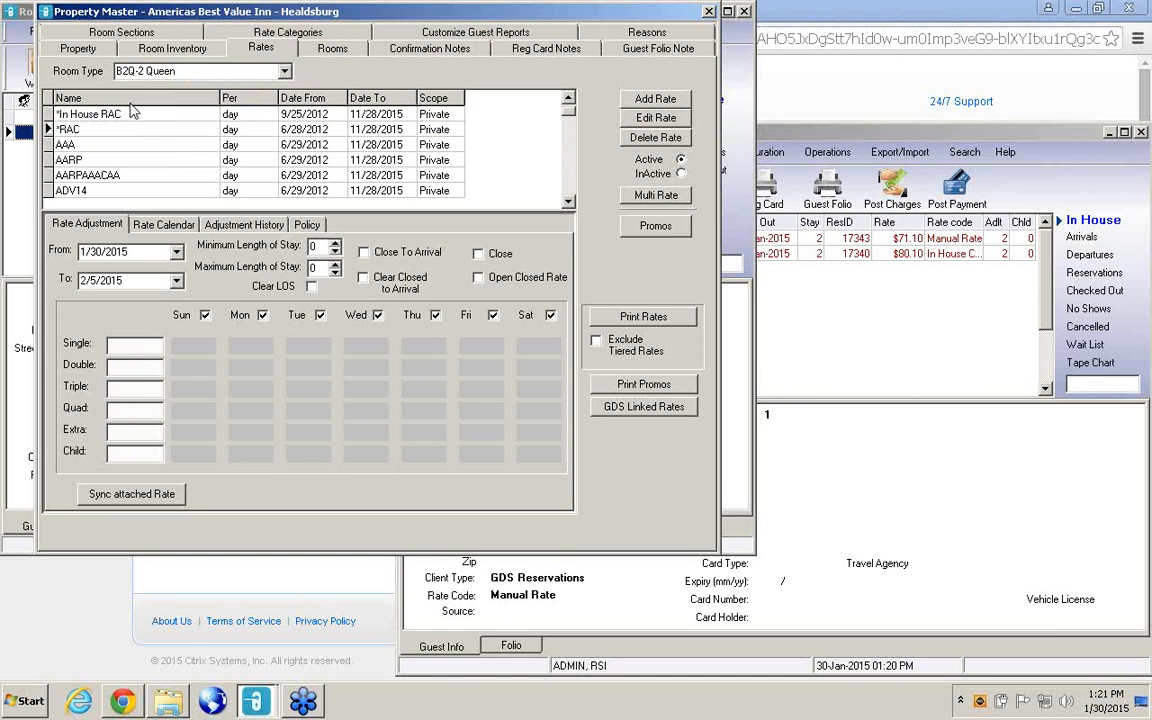
left_click(159, 227)
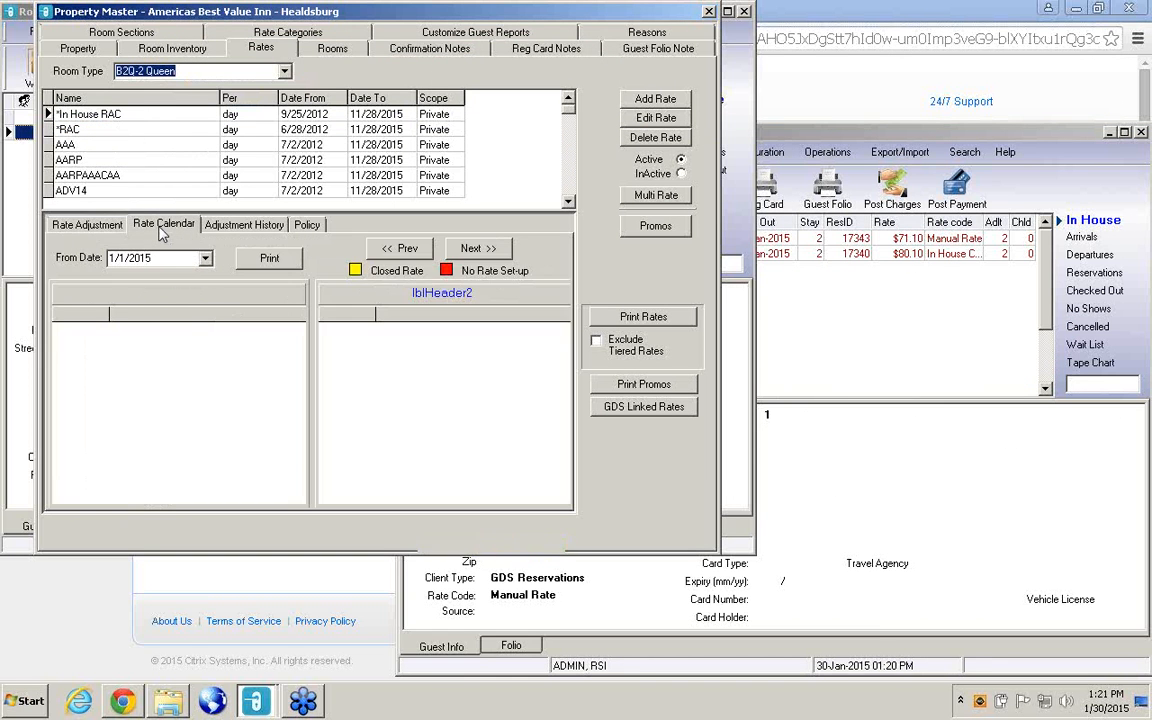
Compare the rate calendars of *In House RAC and *RAC for the A1KSB-1 King room type, and return to the other RoomKey window.
left_click(284, 72)
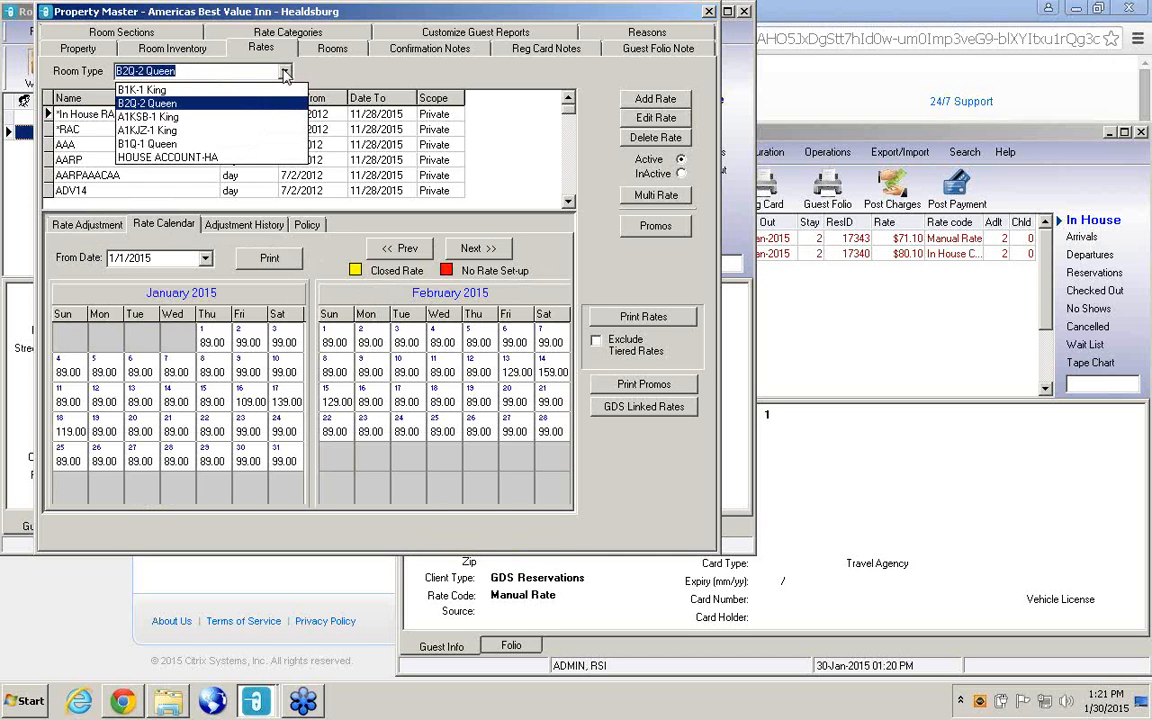
left_click(168, 117)
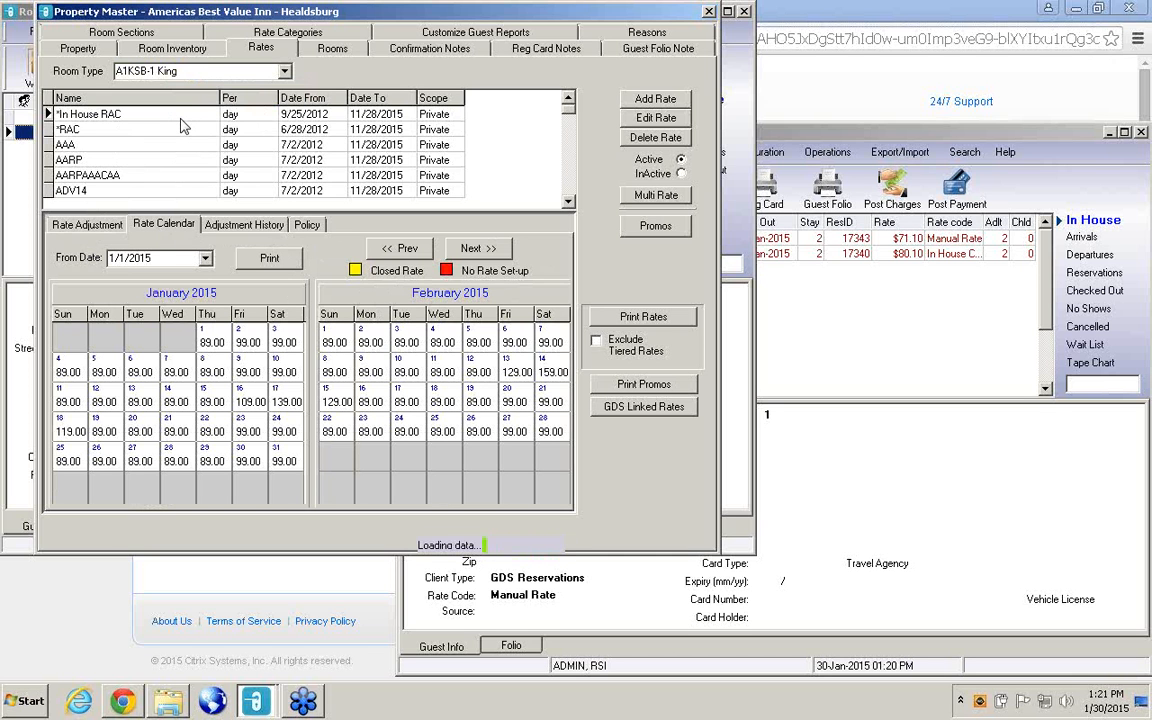
left_click(164, 225)
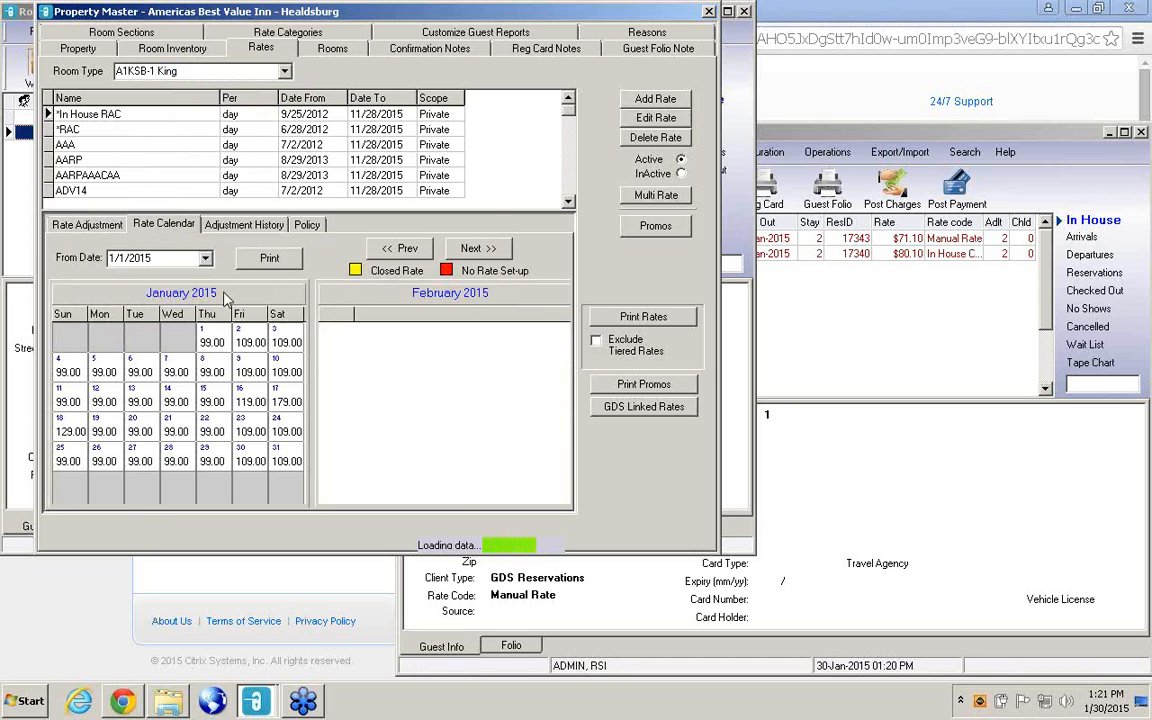
left_click(150, 131)
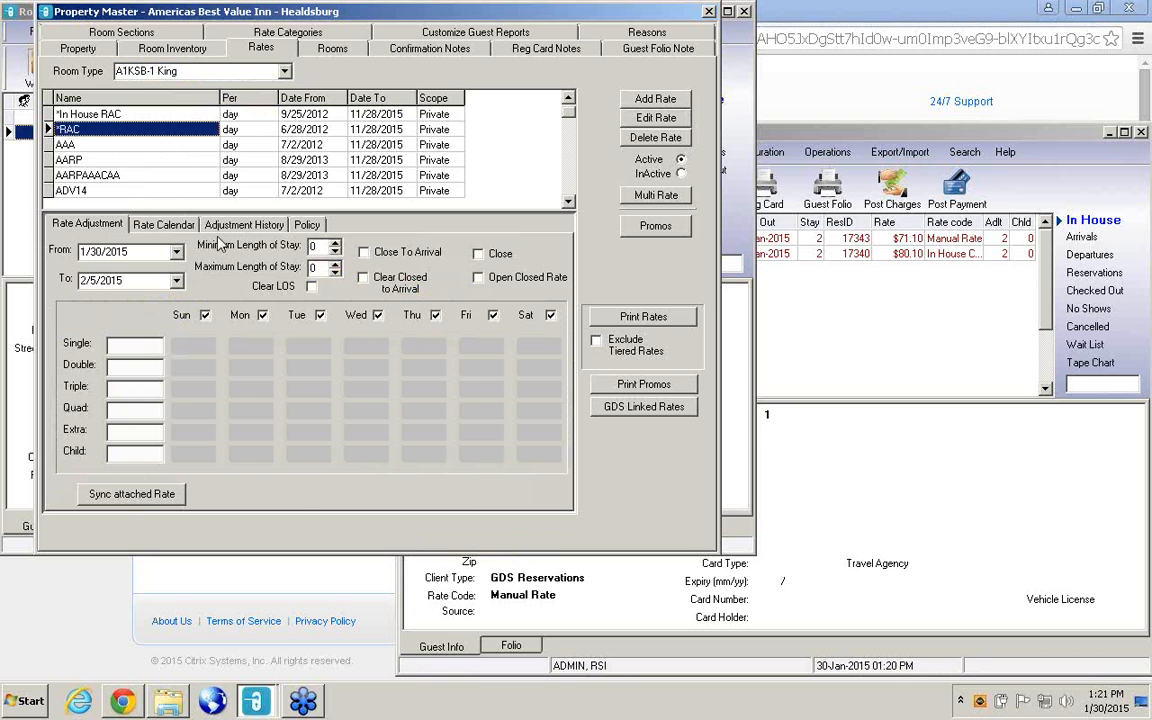
left_click(162, 225)
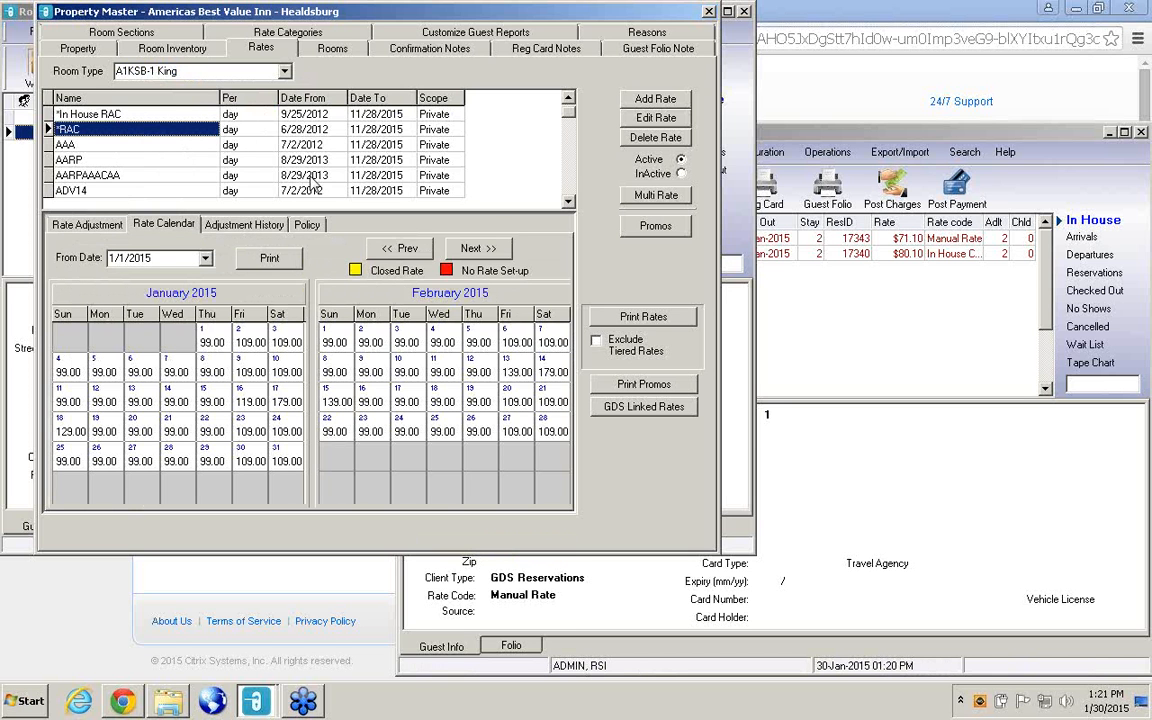
left_click(916, 306)
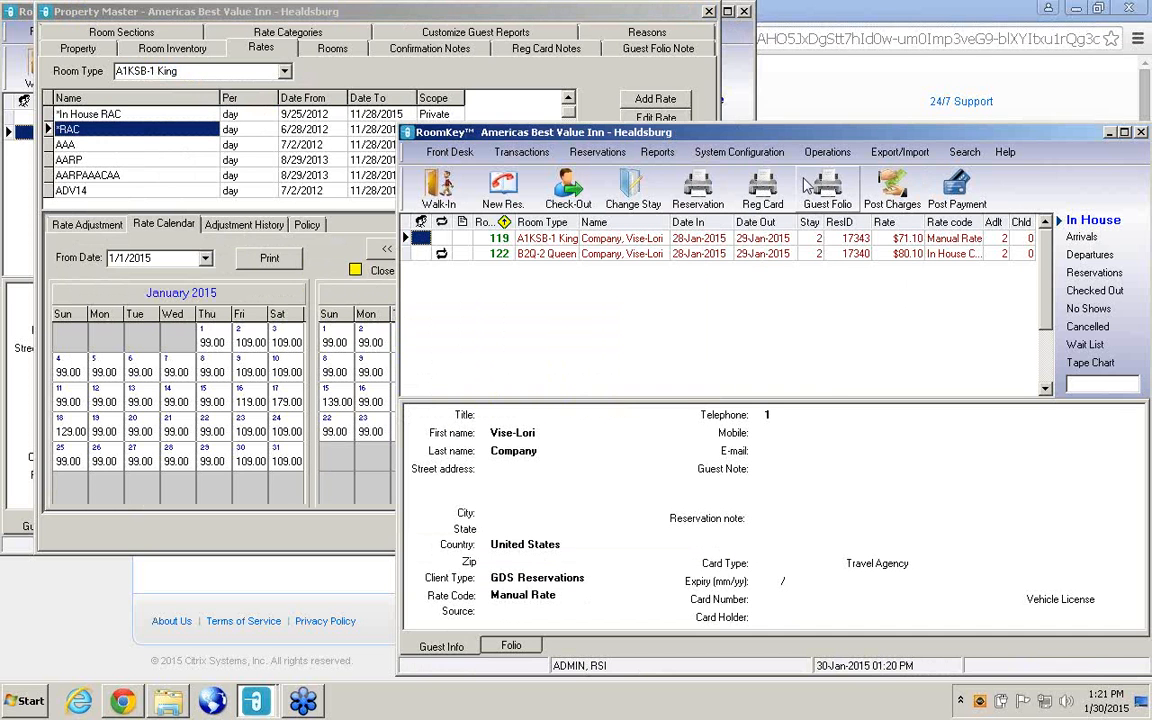
Start a new Rate Wizard rate from existing rates, advancing past the CRS rates to the Hotel Website rates.
left_click(700, 152)
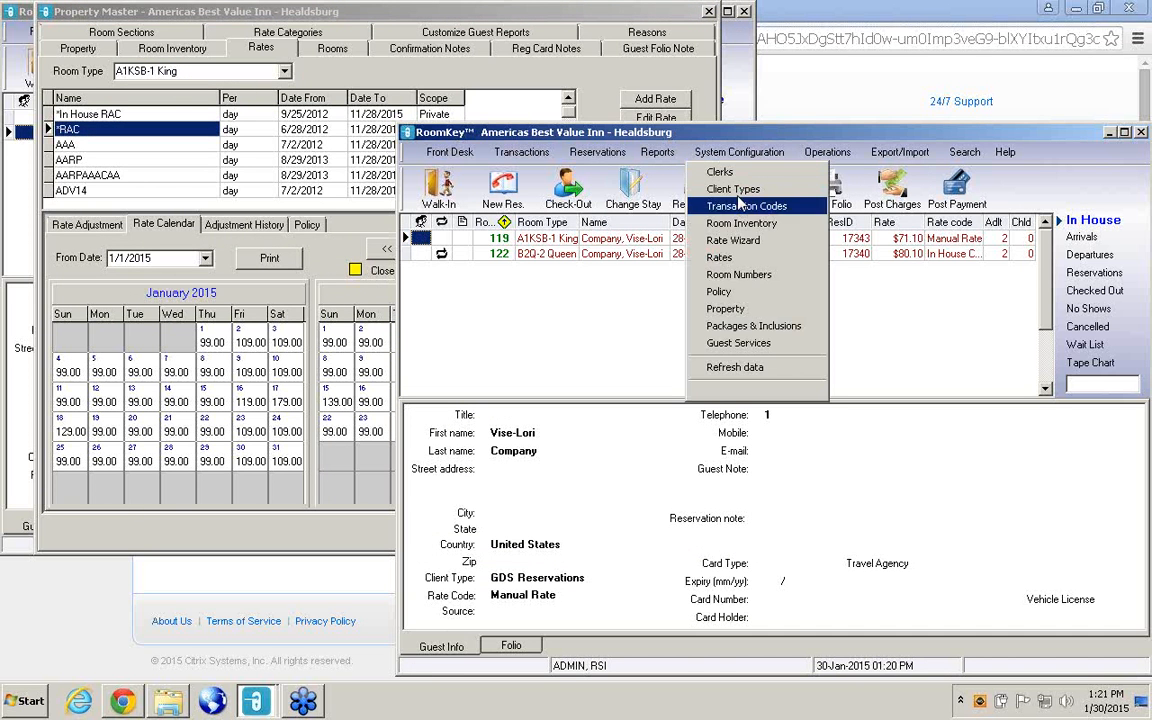
left_click(745, 241)
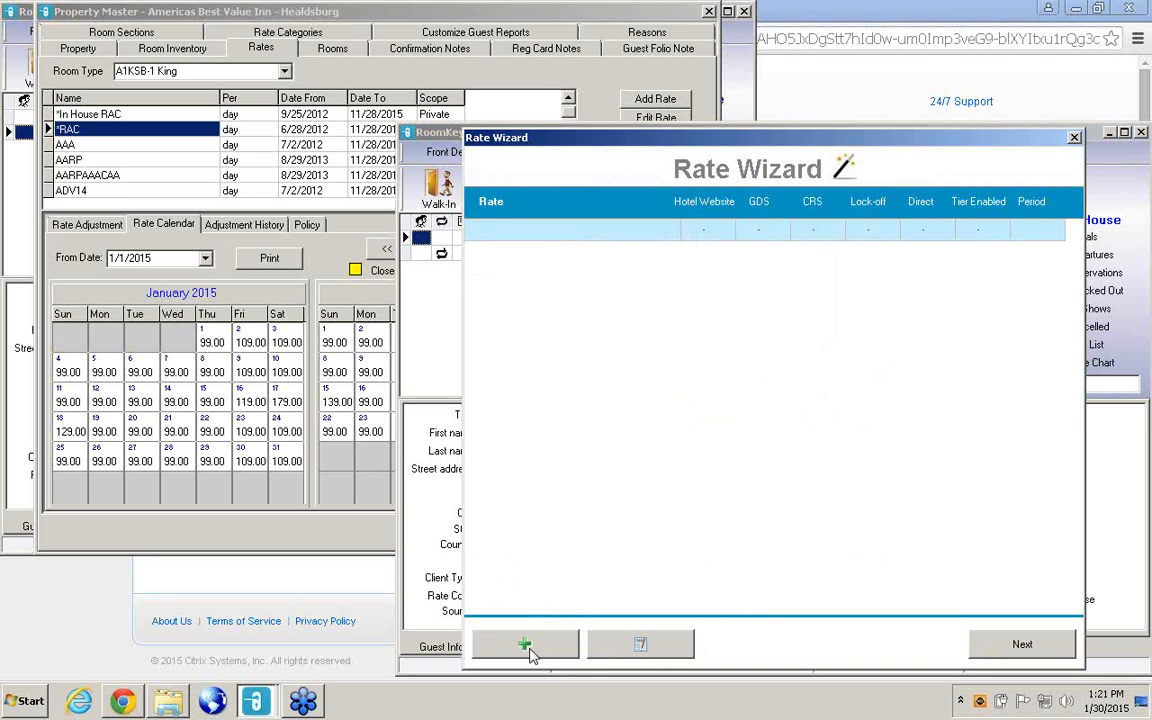
left_click(542, 650)
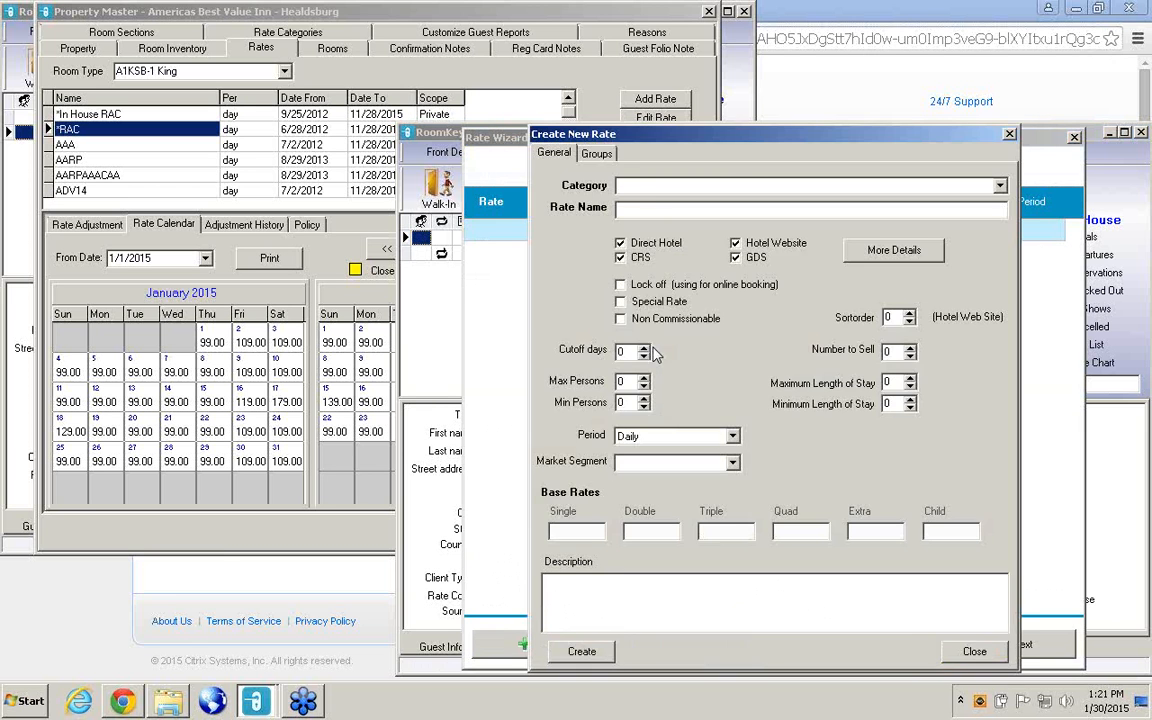
right_click(744, 331)
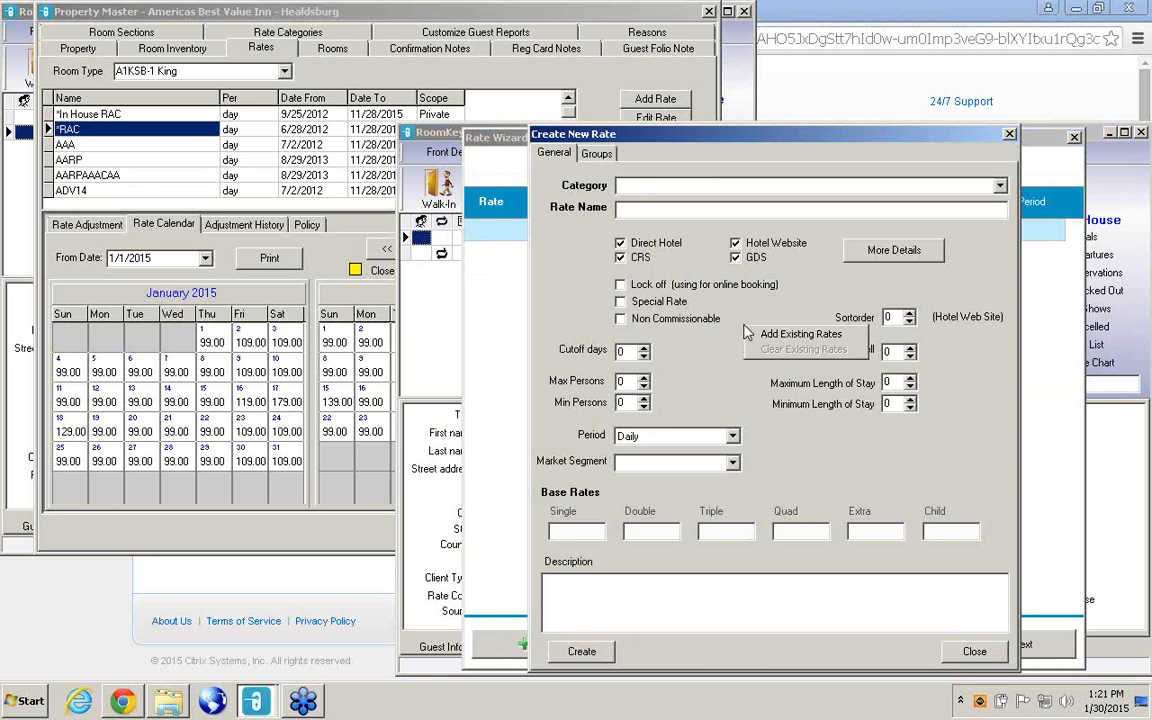
left_click(720, 314)
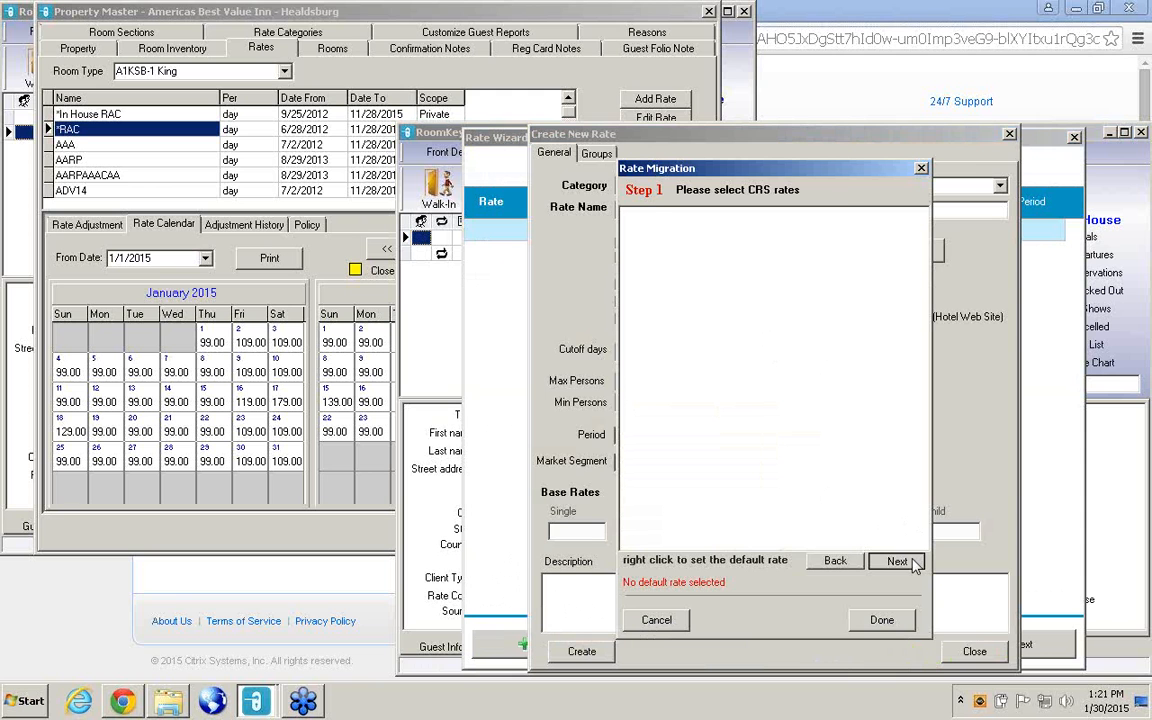
left_click(897, 561)
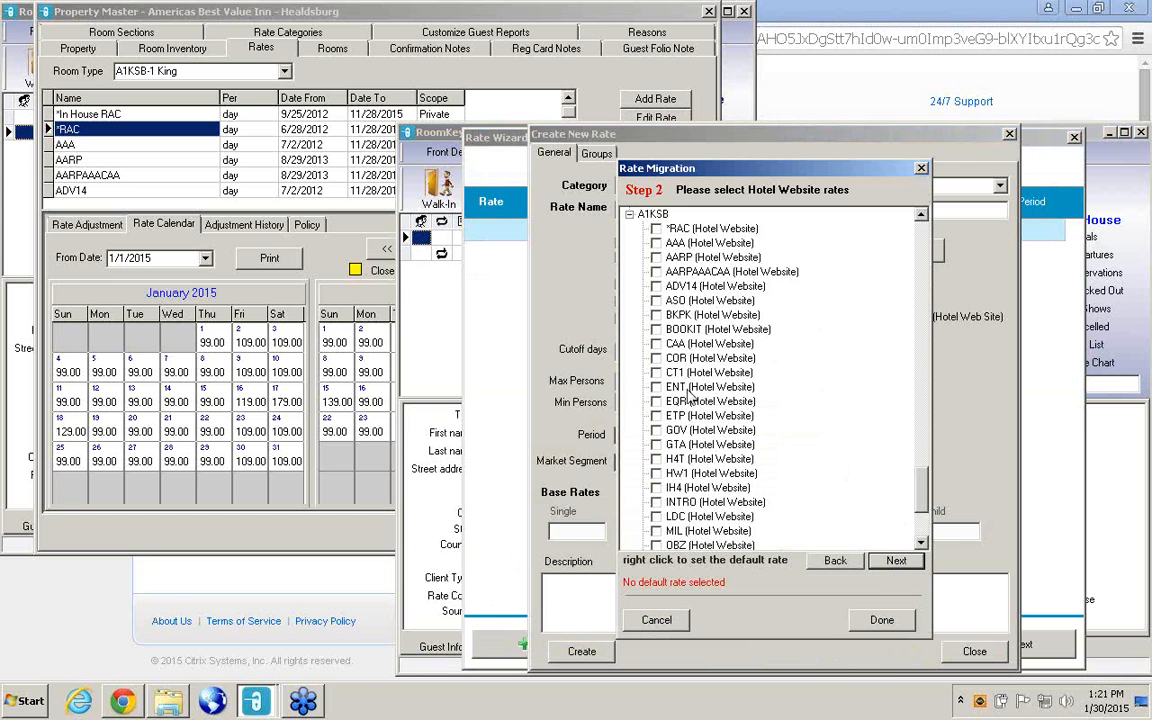
Select the *RAC Hotel Website rate for room types A1KSB, B1Q, A1KJZ, B1K and B2Q, collapsing each room type.
left_click(656, 229)
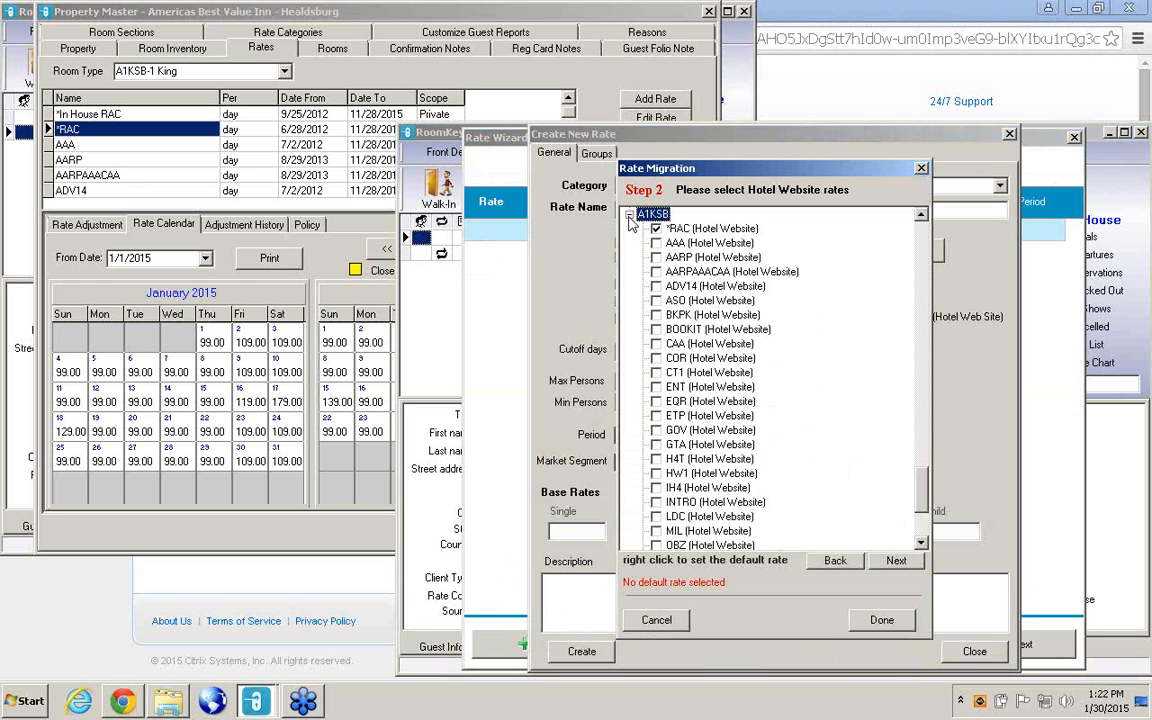
left_click(629, 216)
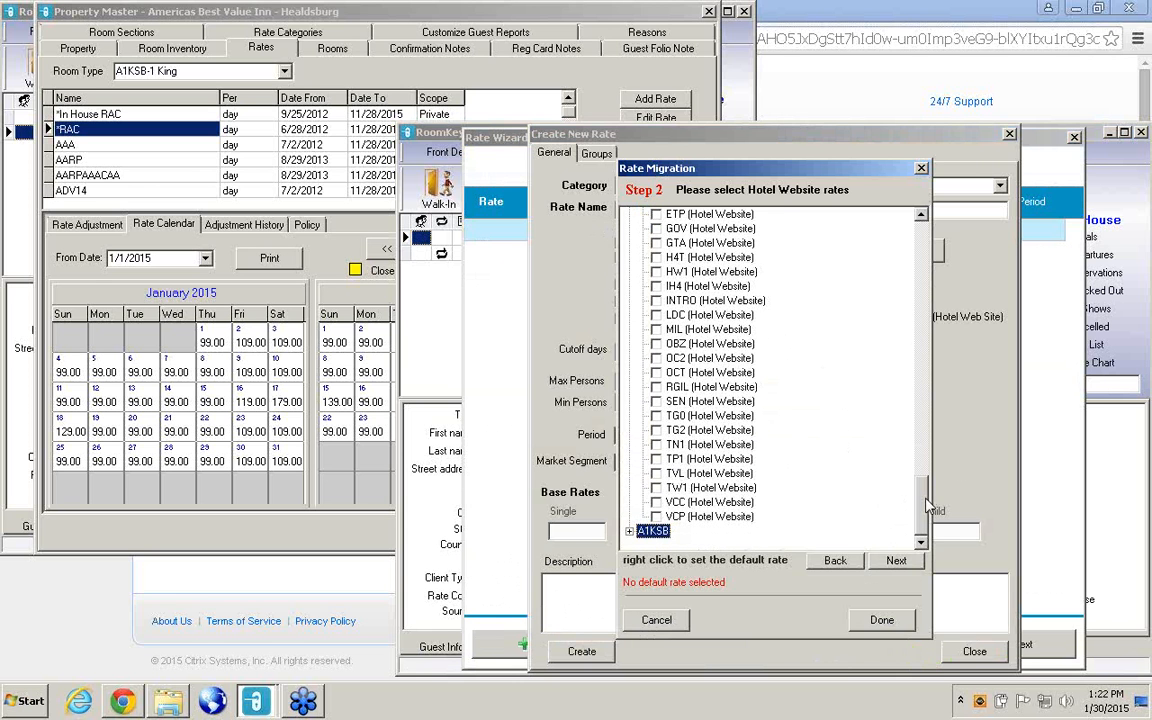
left_click_drag(926, 508, 860, 211)
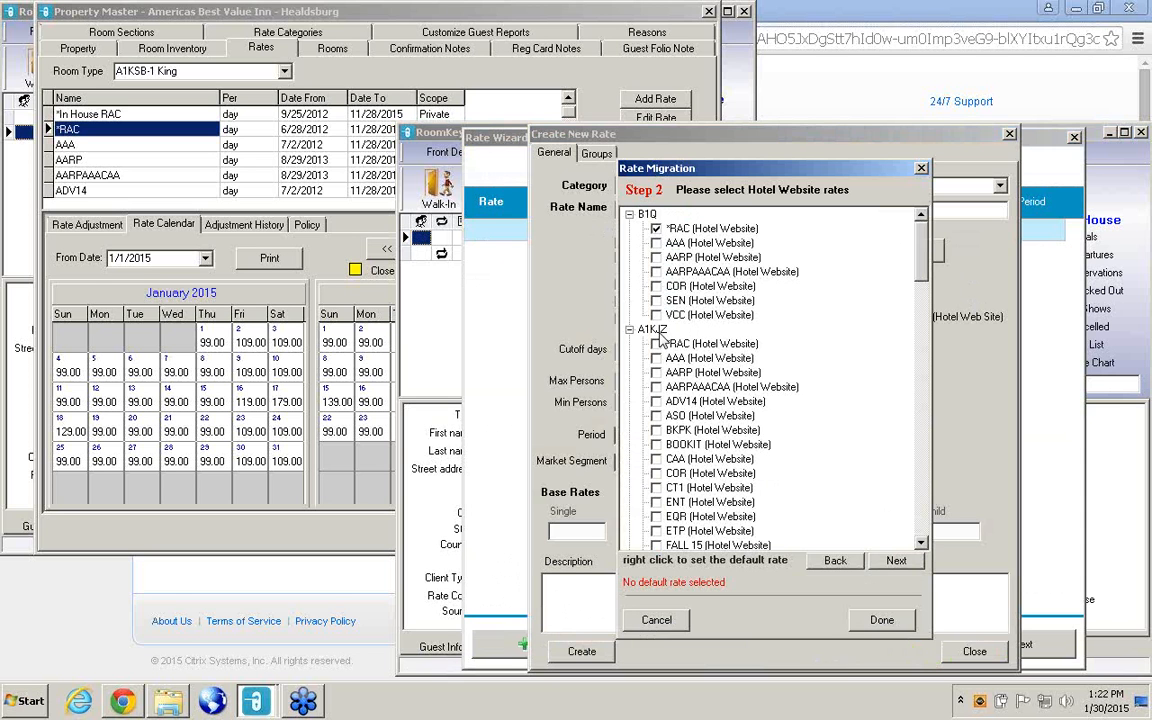
left_click(629, 214)
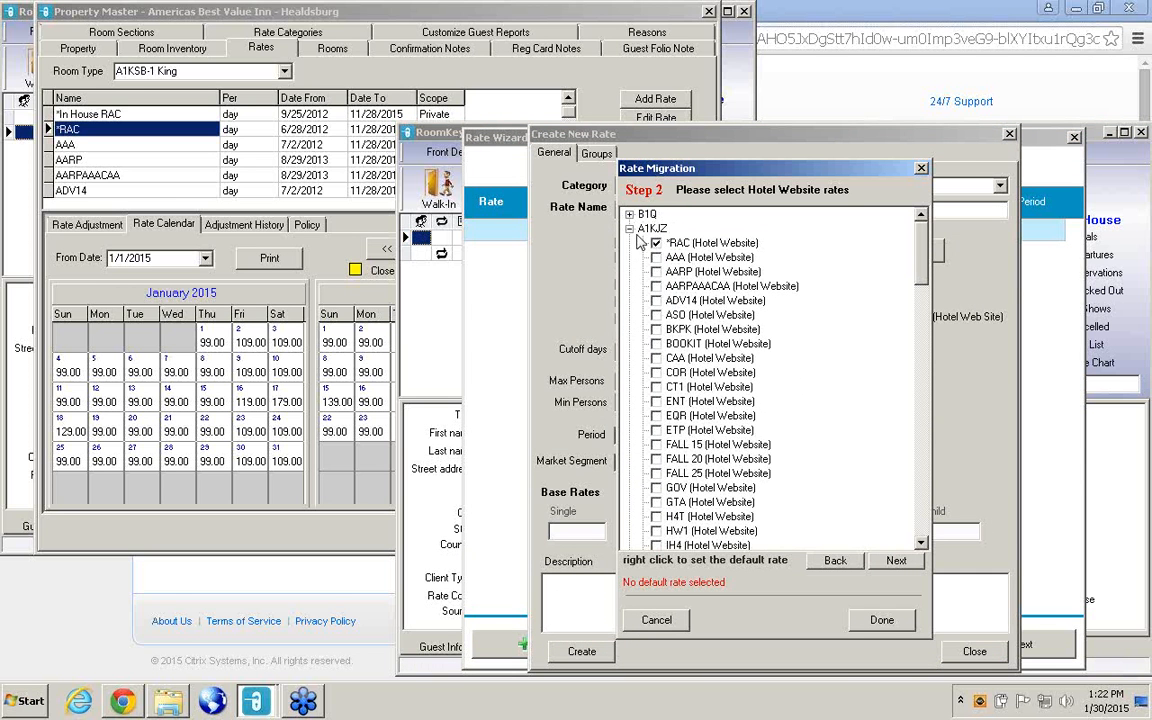
left_click(629, 228)
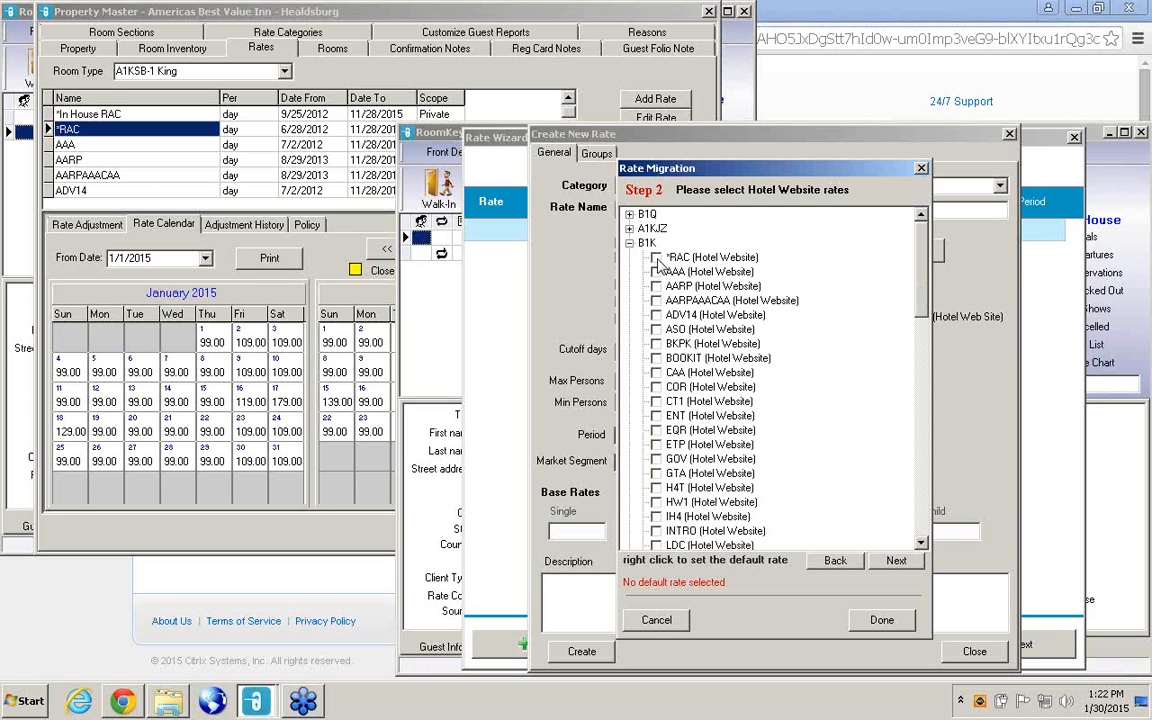
left_click(629, 243)
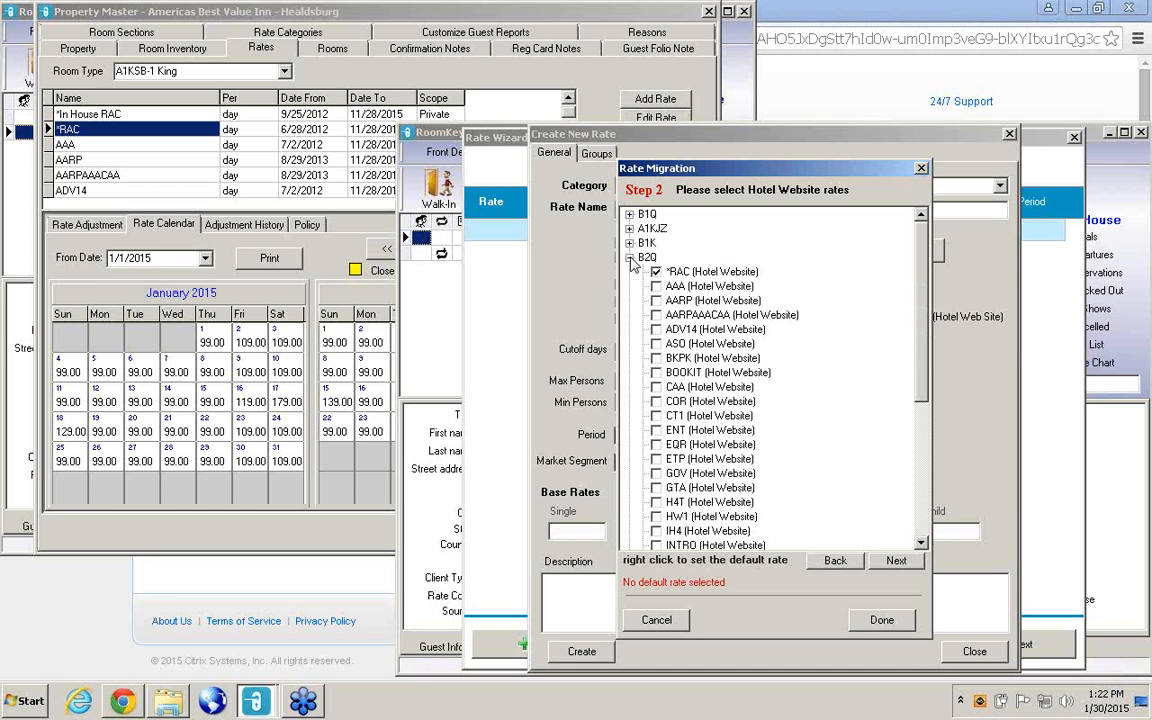
left_click(630, 258)
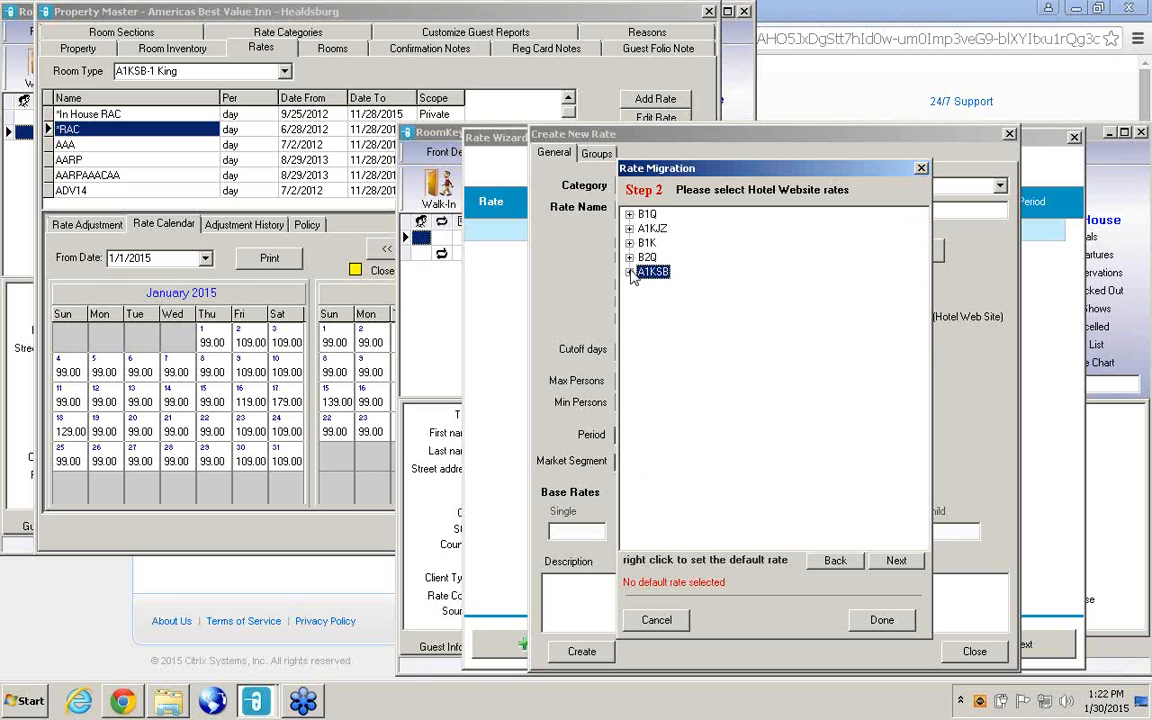
left_click(630, 271)
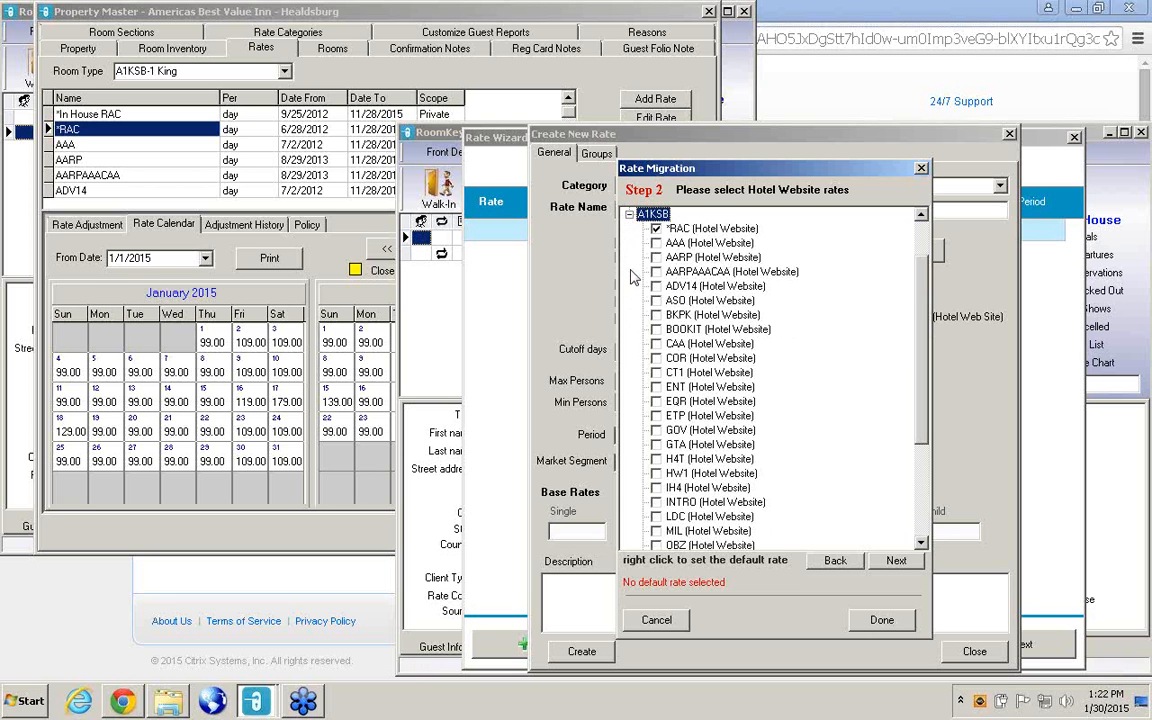
left_click(630, 215)
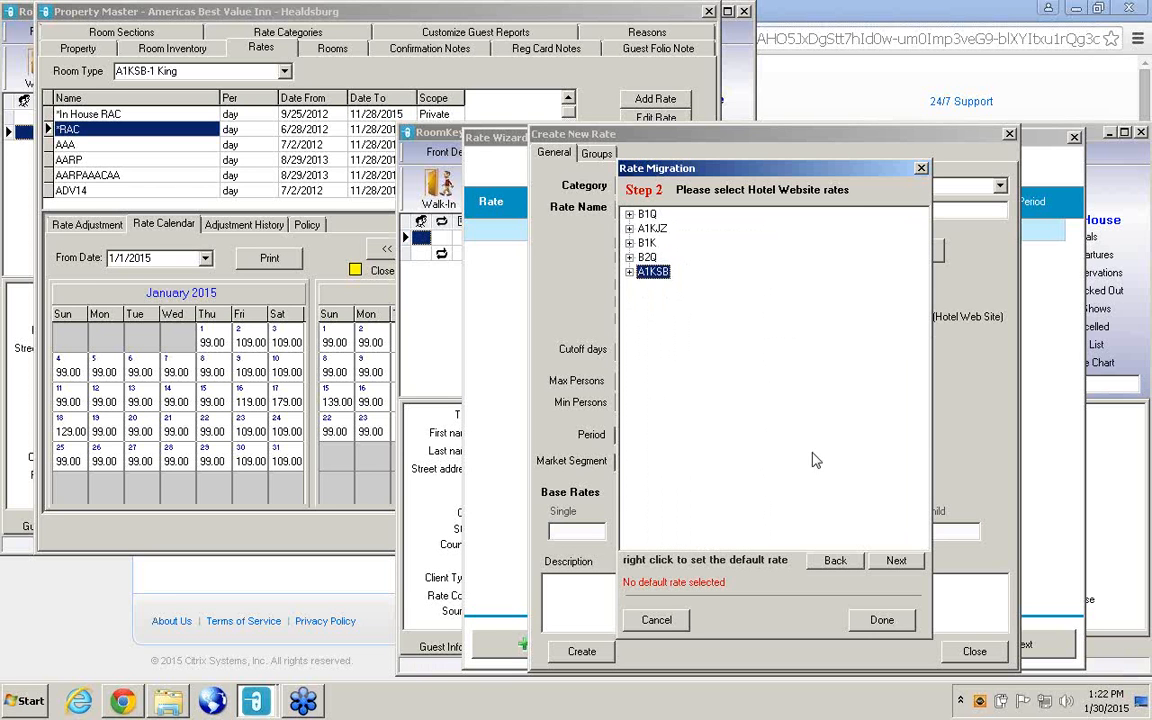
Leave the GDS and Hotel Direct rates unselected and complete the rate migration selection.
left_click(896, 562)
left_click(896, 562)
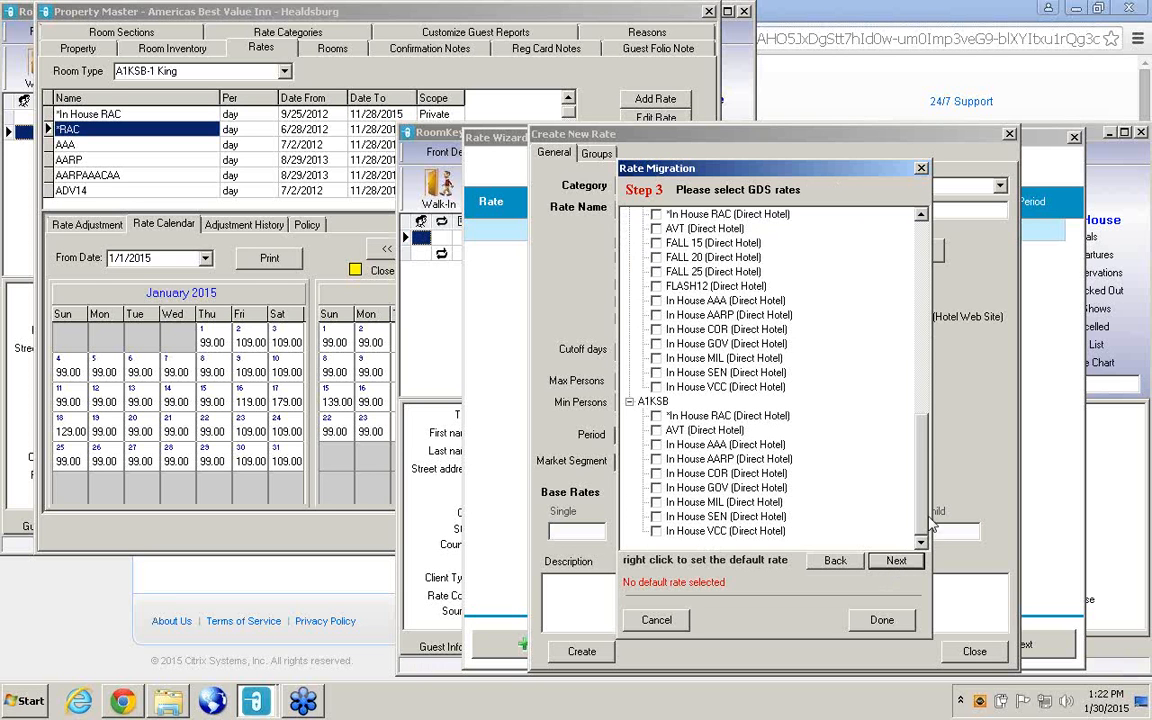
left_click_drag(925, 513, 924, 430)
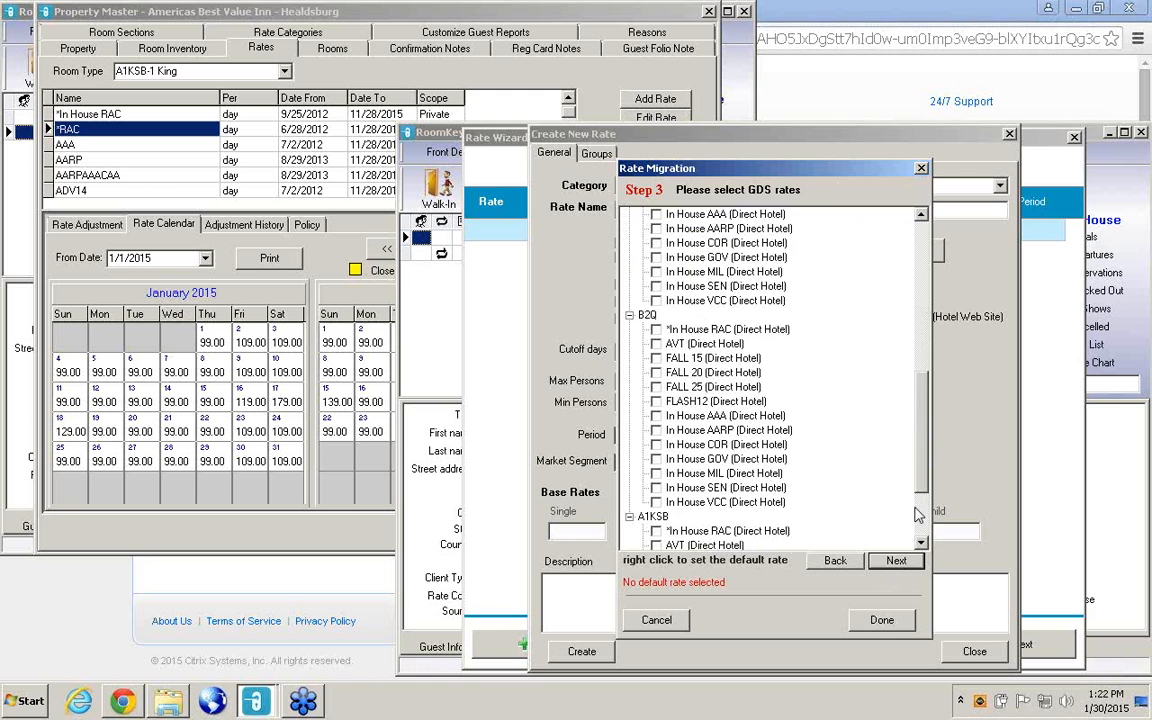
left_click(897, 562)
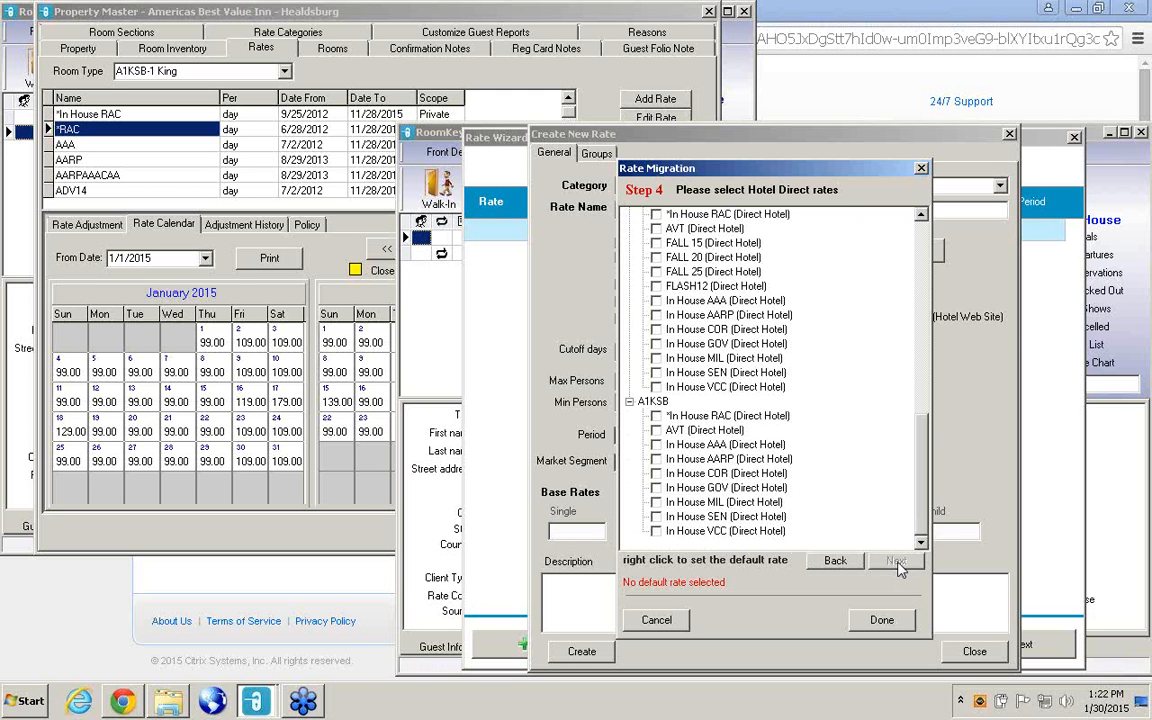
left_click(884, 621)
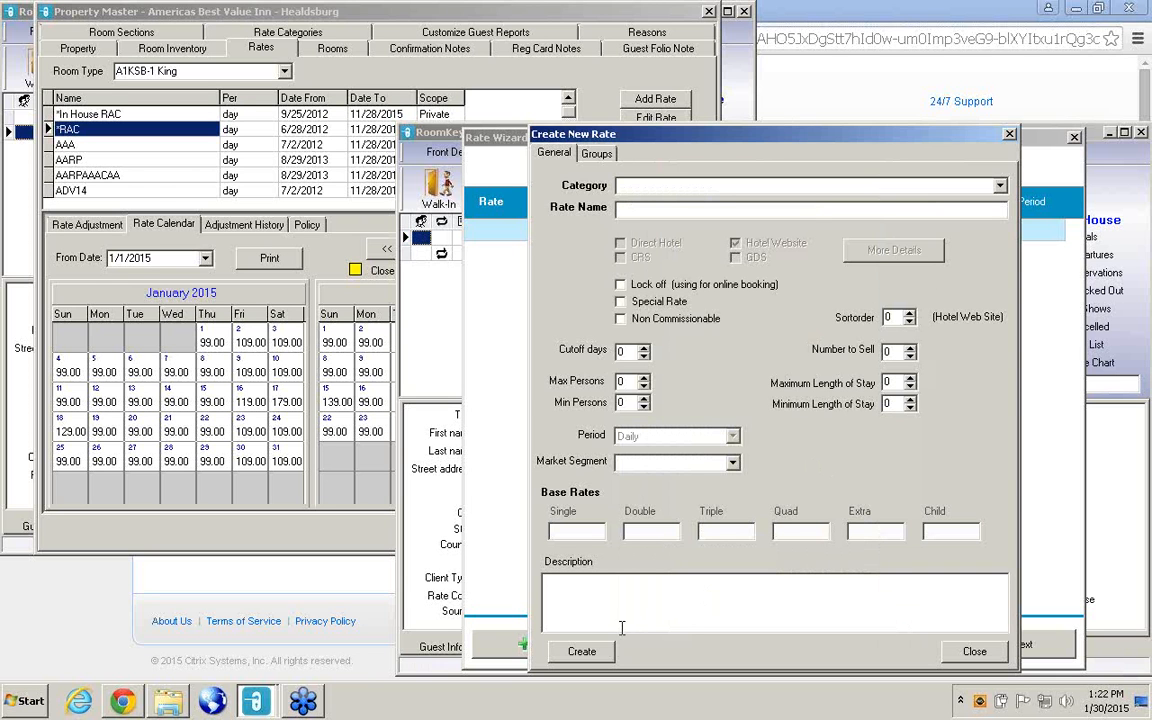
Name the new rate *RAC and create it.
left_click(596, 653)
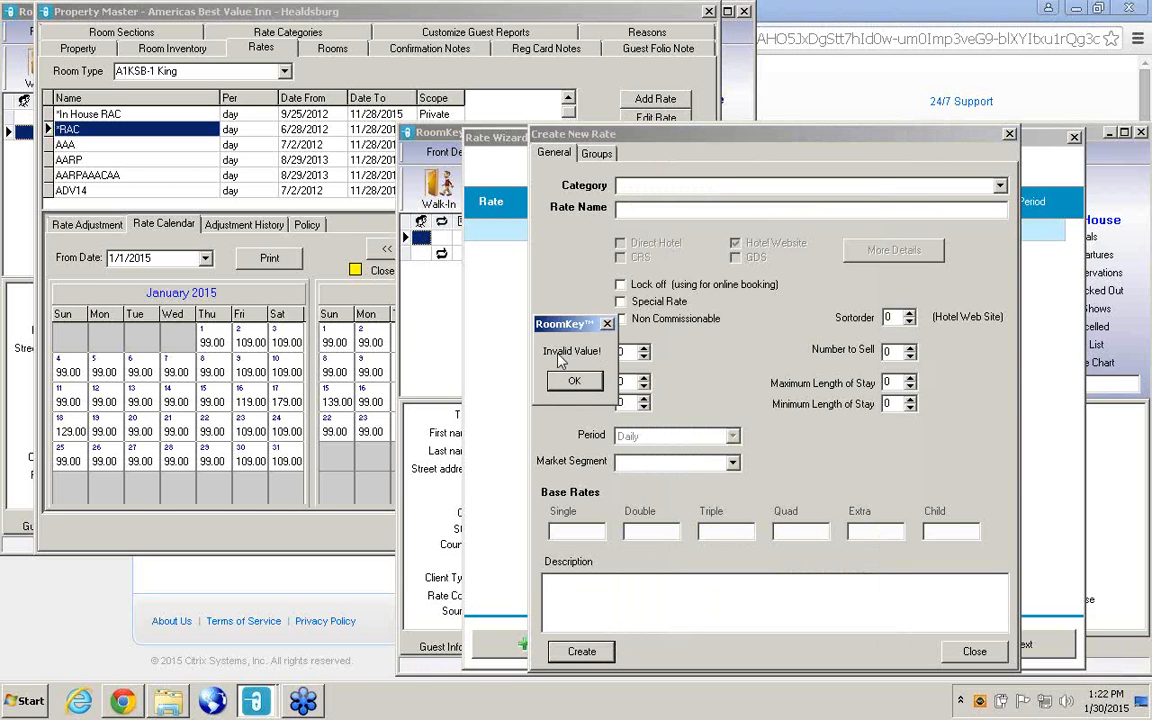
left_click(574, 386)
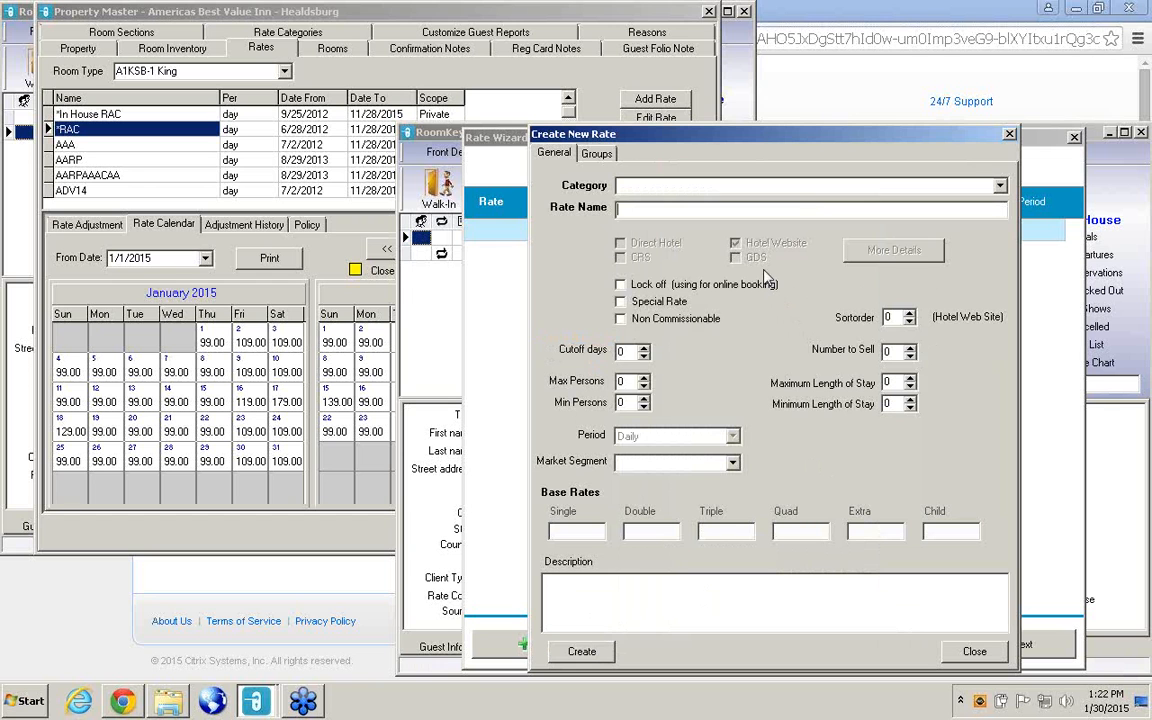
type("*")
left_click(603, 651)
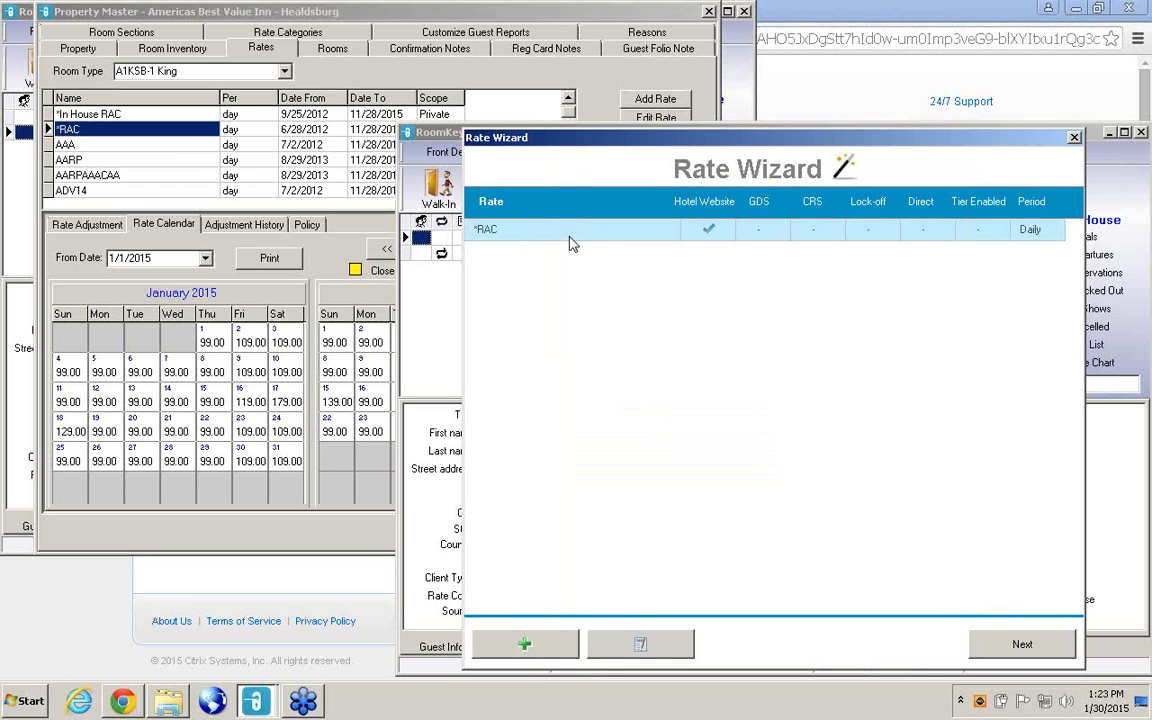
Edit the new *RAC rate to enable Direct Hotel and set its minimum length of stay to 1, and update it.
left_click(674, 645)
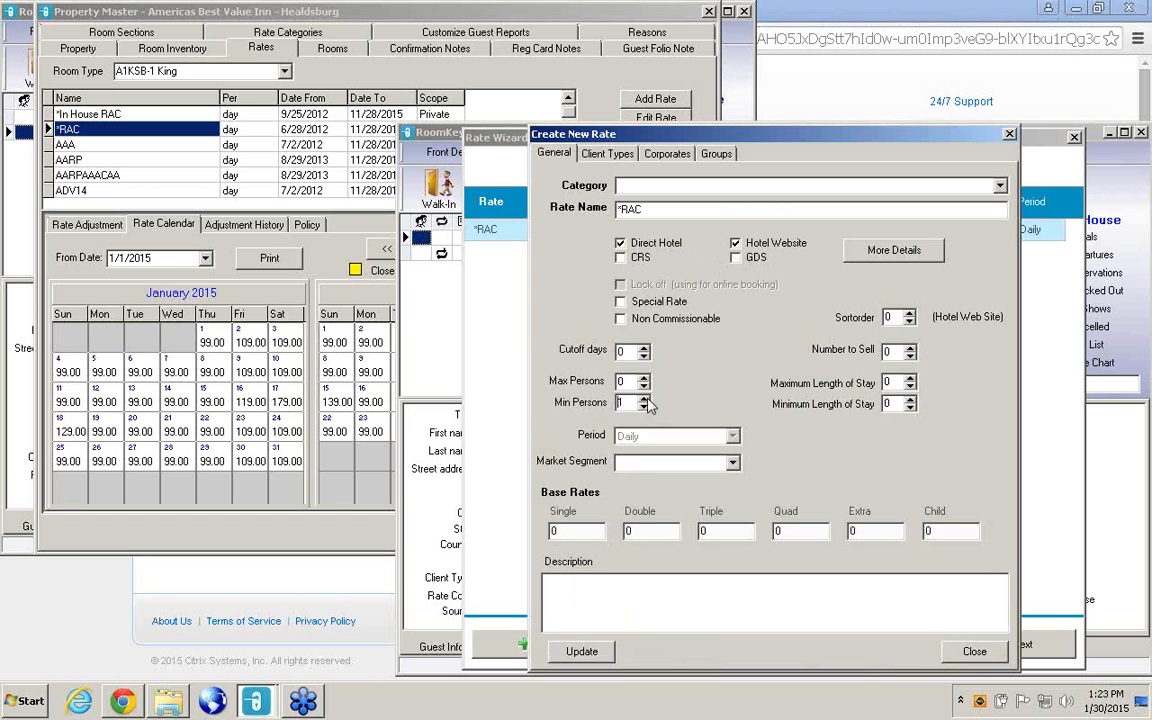
left_click(909, 399)
left_click(597, 658)
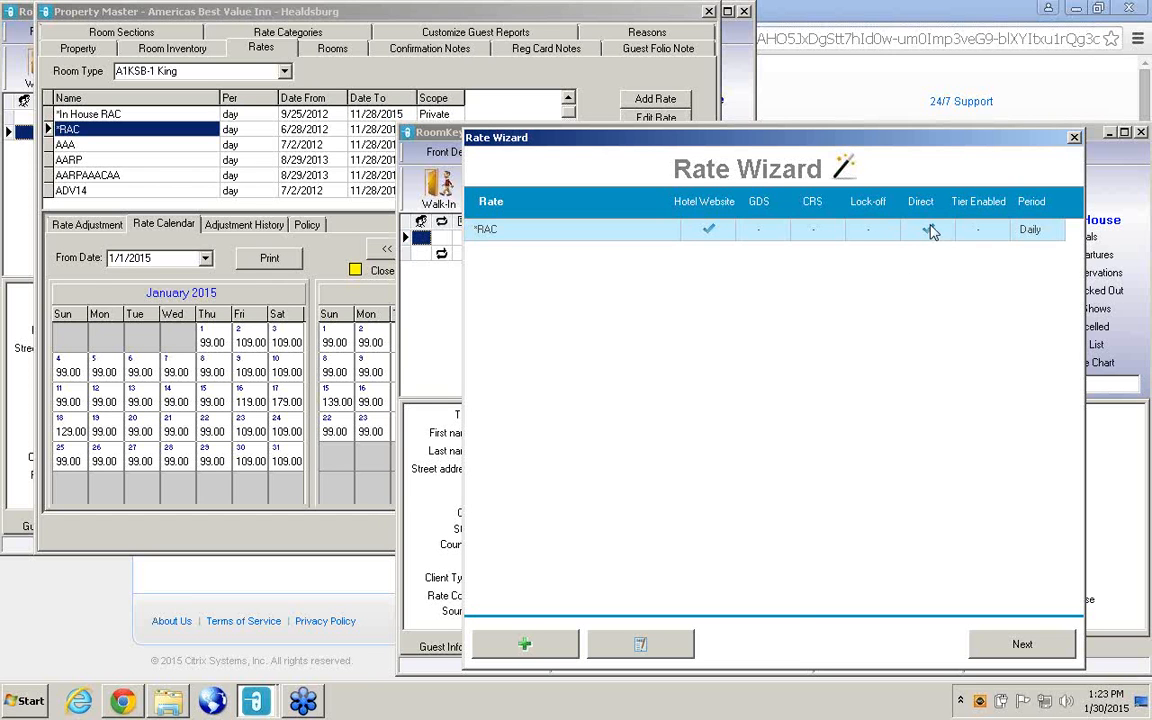
Set *RAC client types: Leisure or Independent for Hotel Direct; Booking.com, GDS Reservations, Hotel.info bookings and House Account for Hotel Website; update the rate.
left_click(661, 655)
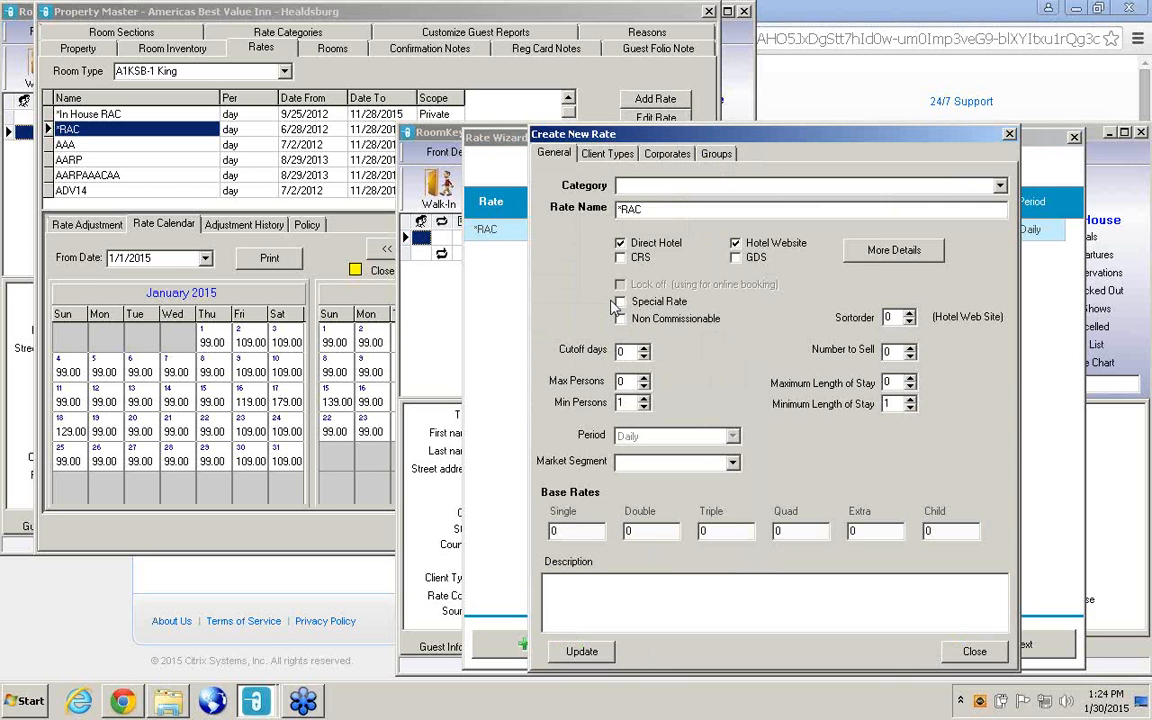
left_click(604, 156)
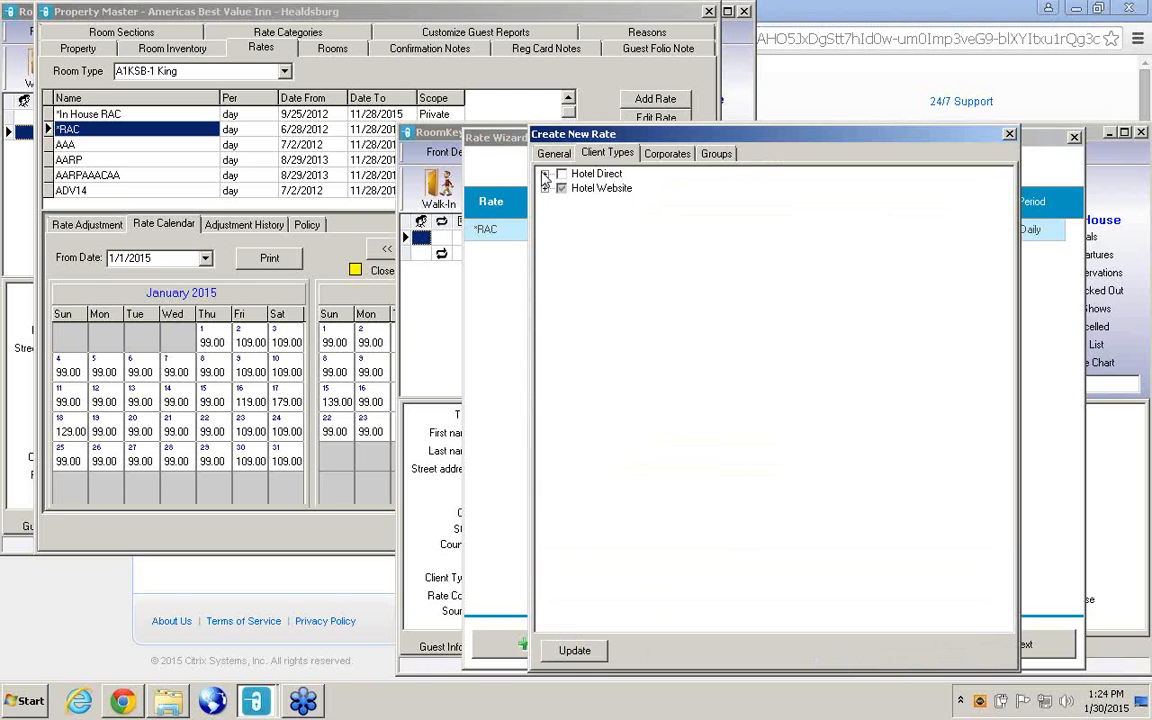
left_click(545, 175)
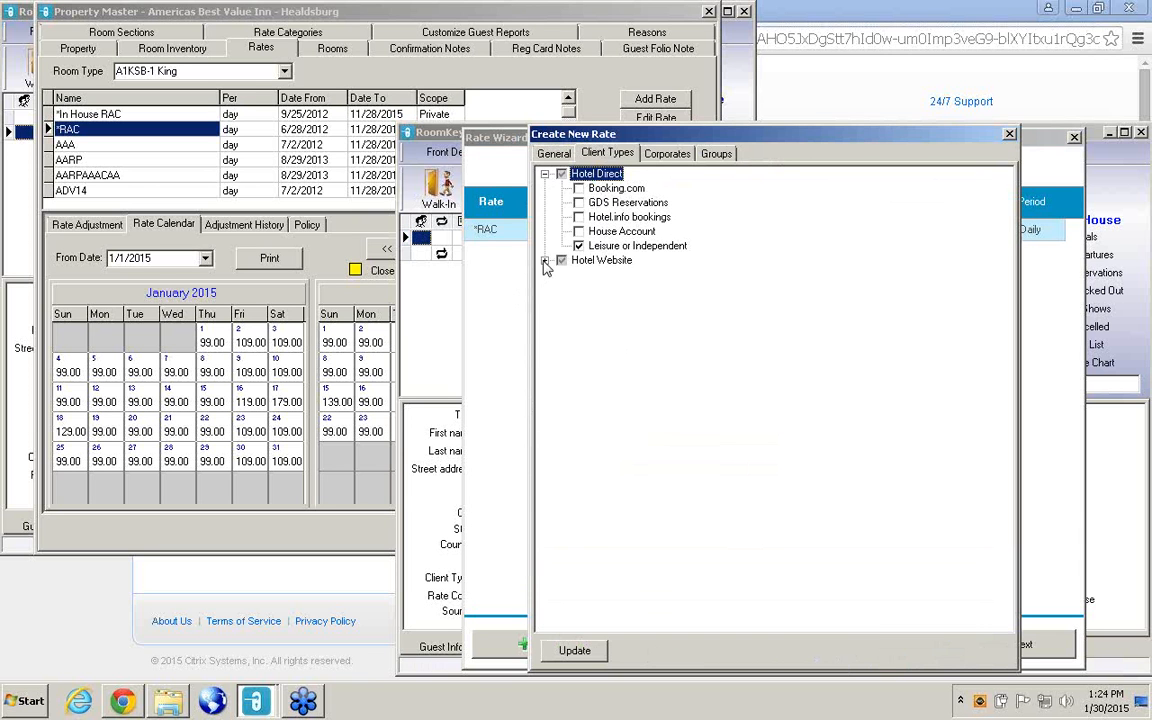
left_click(545, 261)
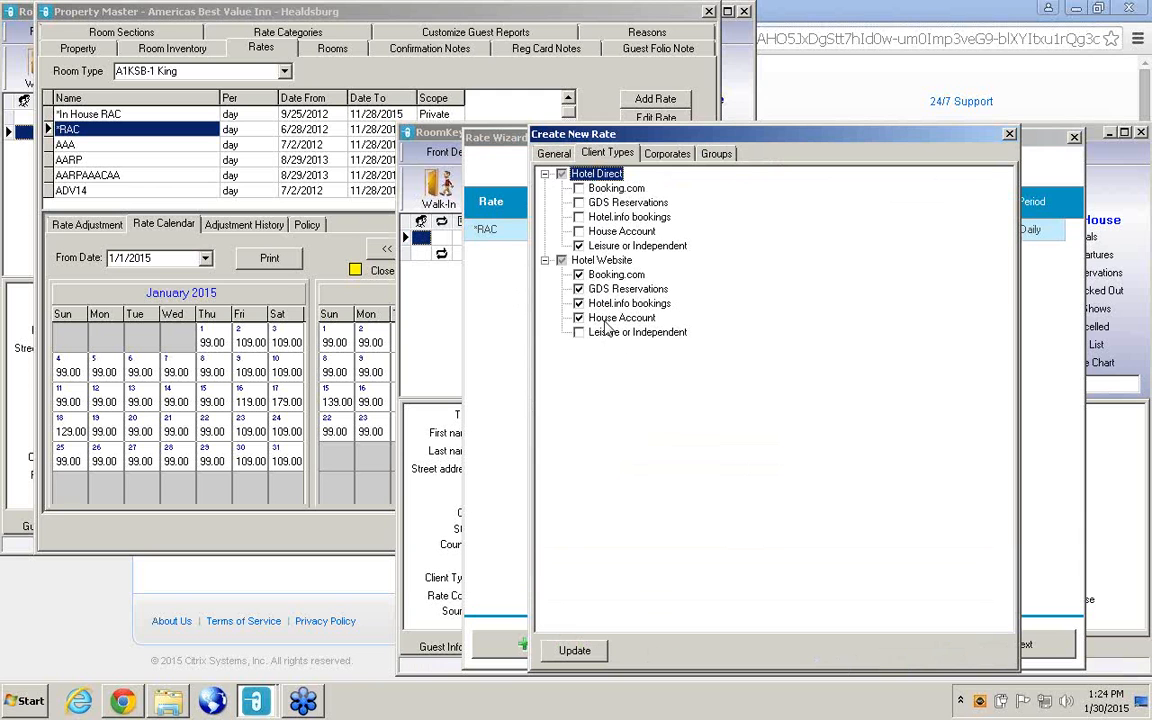
left_click(575, 651)
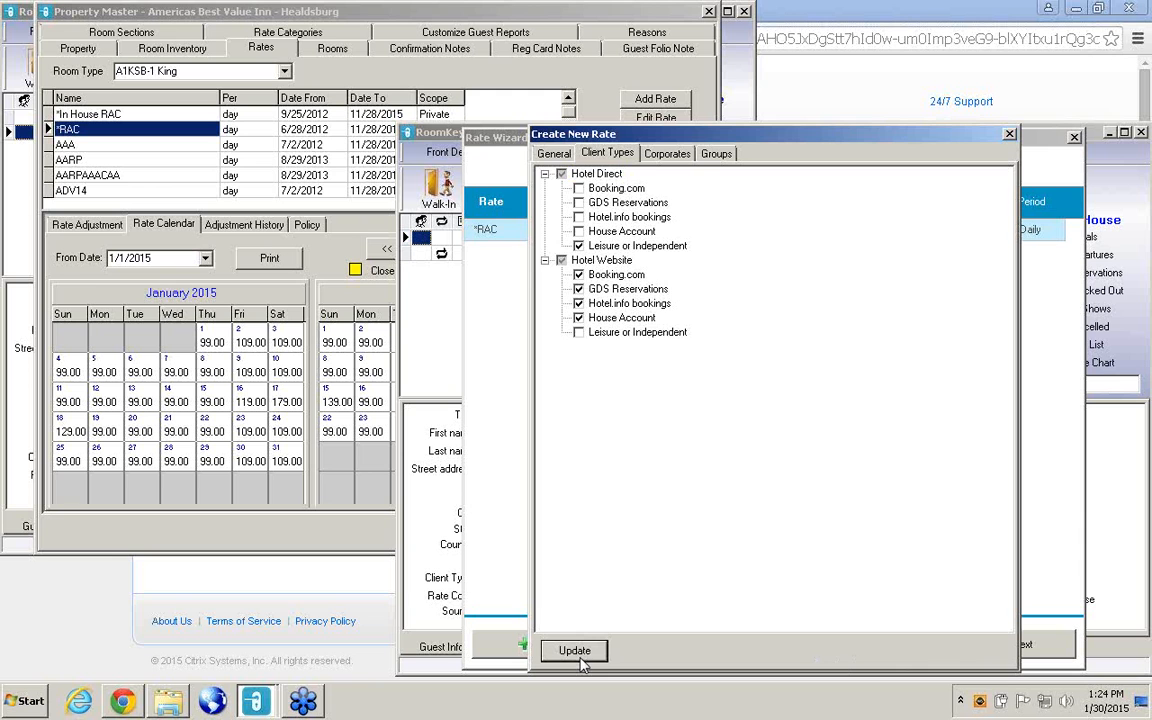
Check the corporate and group assignments of the new *RAC rate and close its editor.
left_click(676, 156)
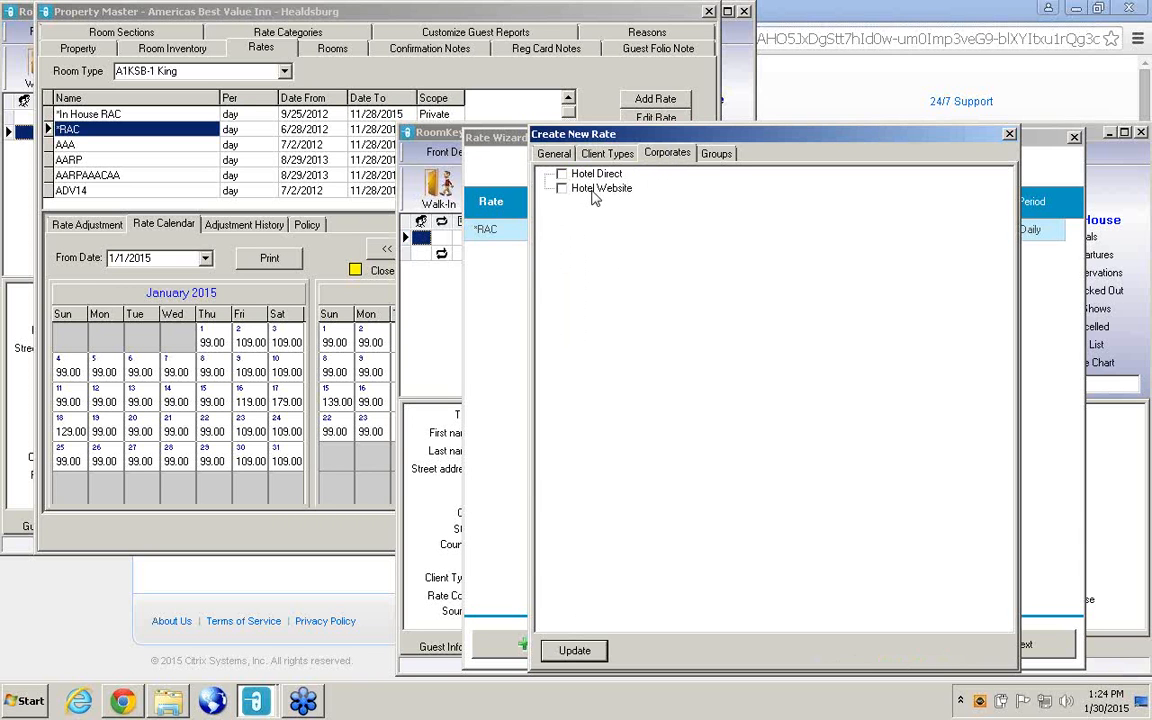
left_click(720, 155)
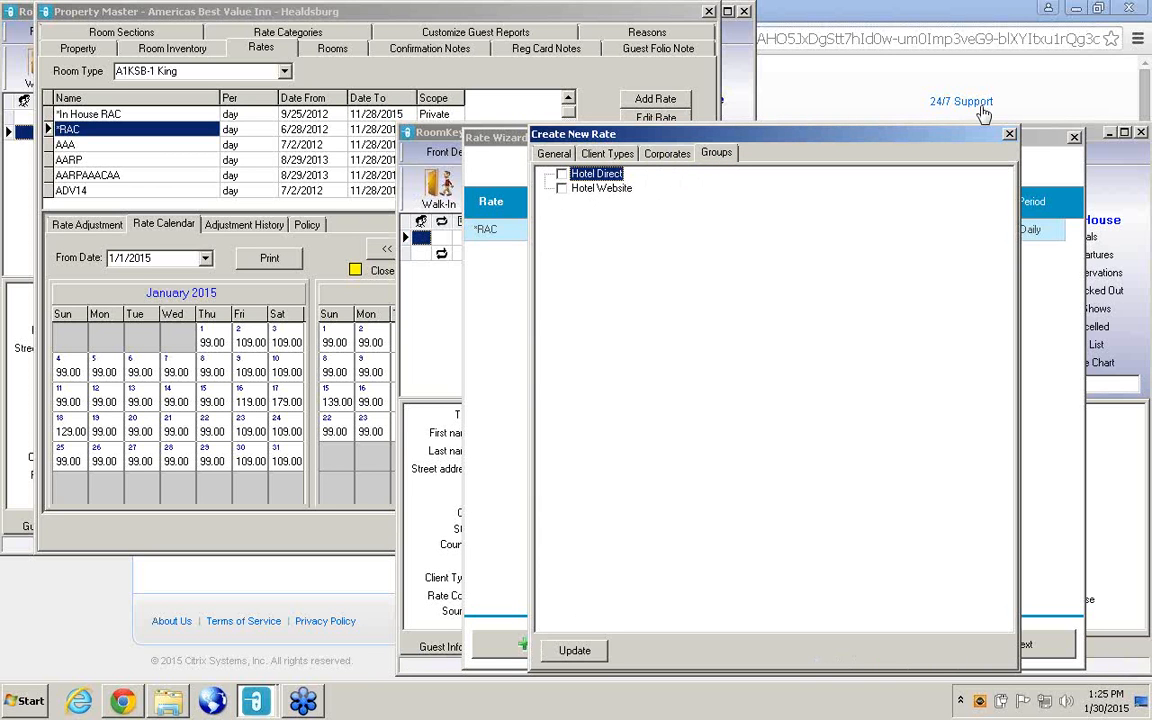
left_click(1010, 136)
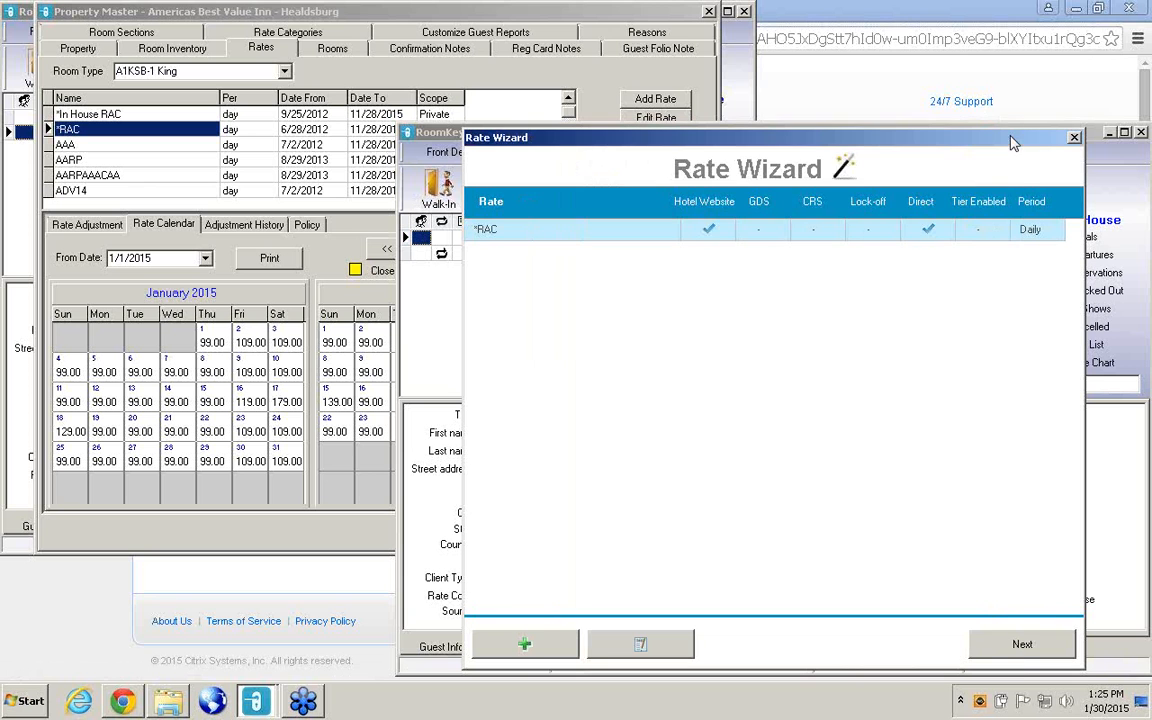
Display the new *RAC rate calendar for room type B1K with the Hotel Website rate type.
left_click(1012, 646)
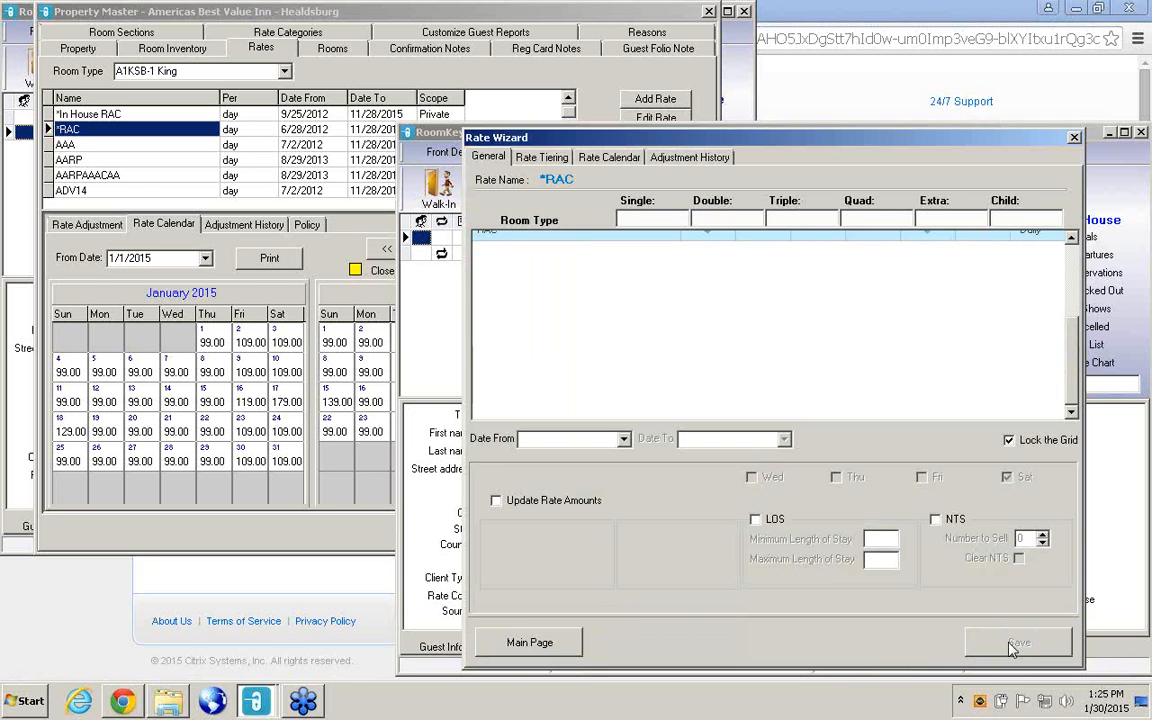
left_click(605, 160)
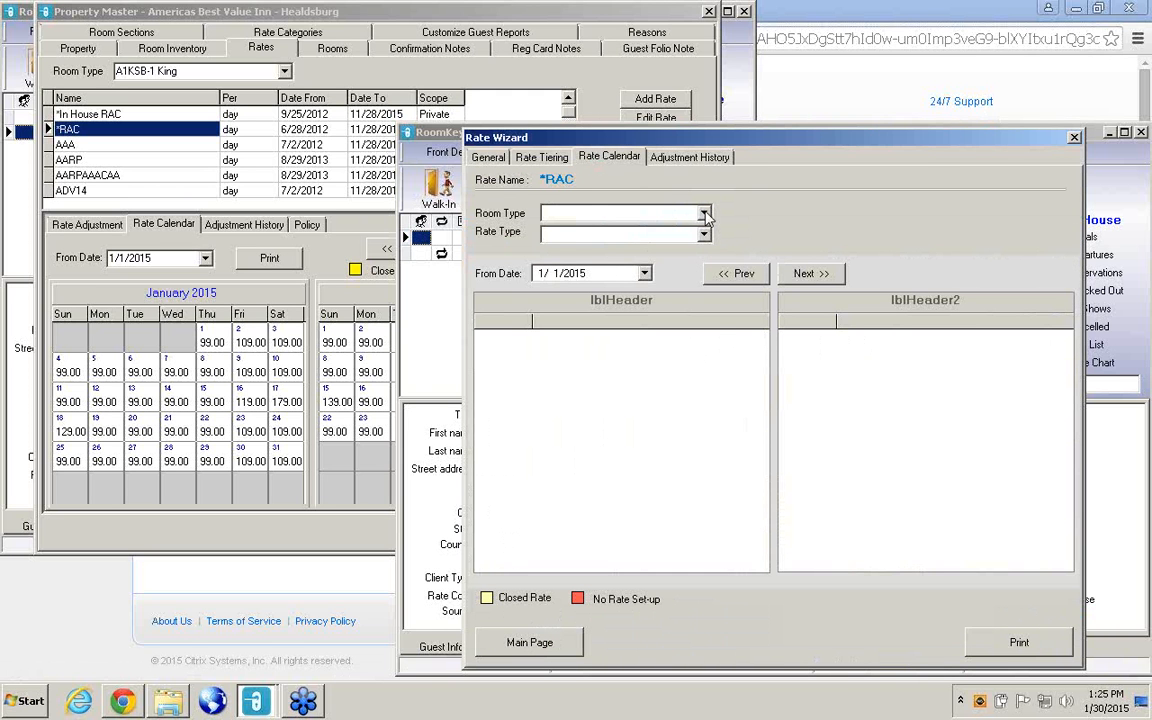
left_click(640, 213)
left_click(555, 229)
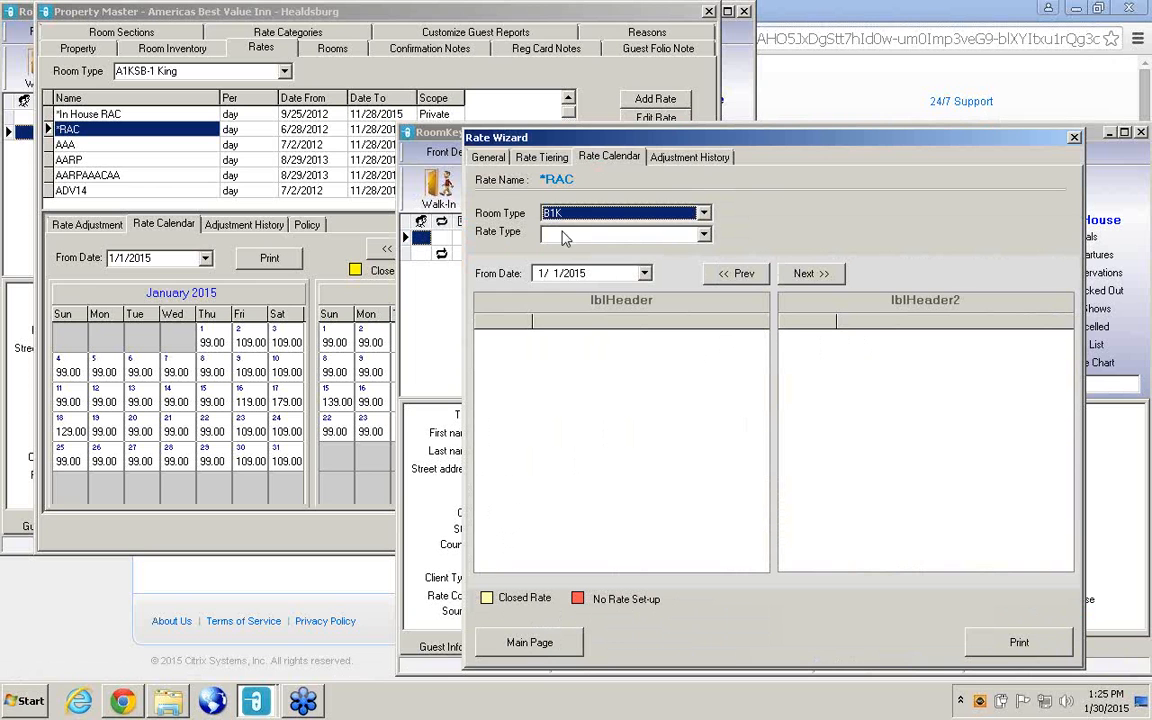
left_click(706, 237)
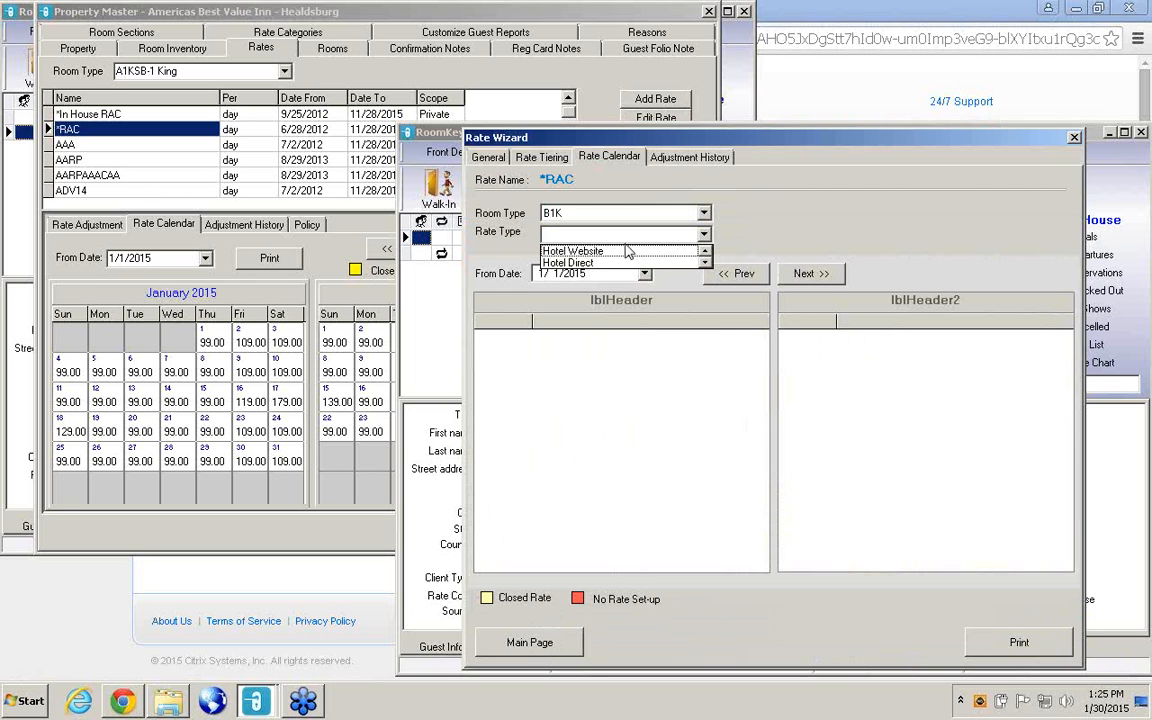
left_click(625, 246)
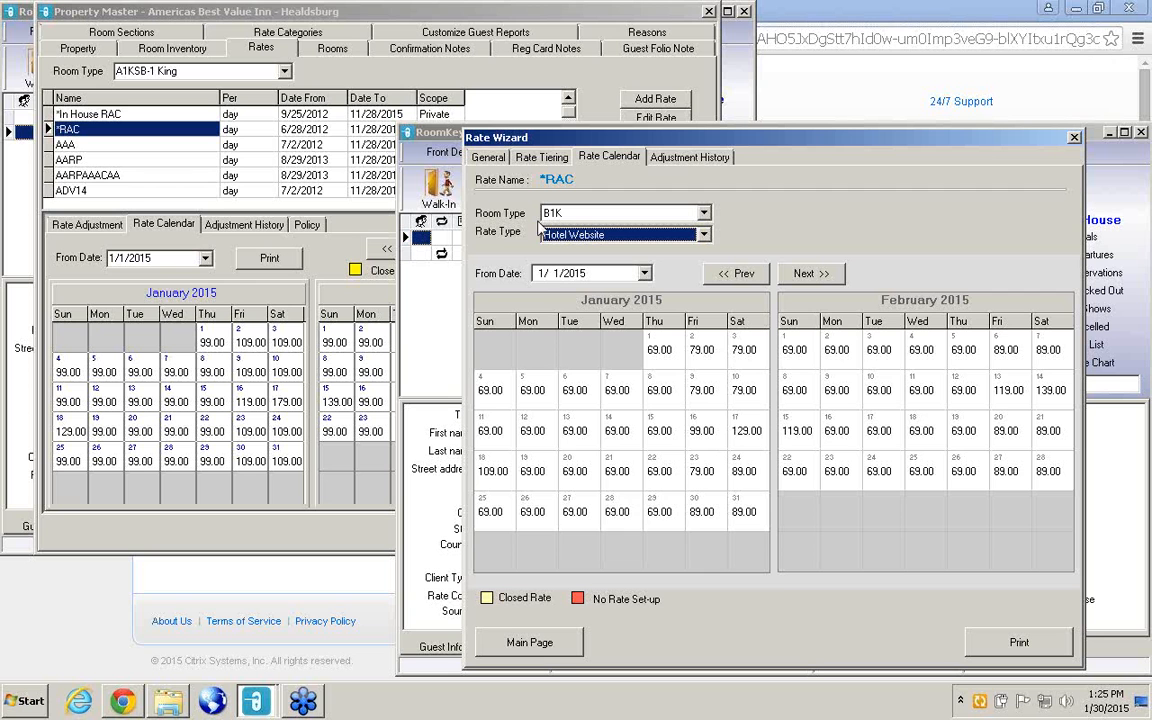
Compare the general rate settings of the new *RAC with the old *RAC calendar in Property Master, and return to the Rate Wizard.
left_click(489, 158)
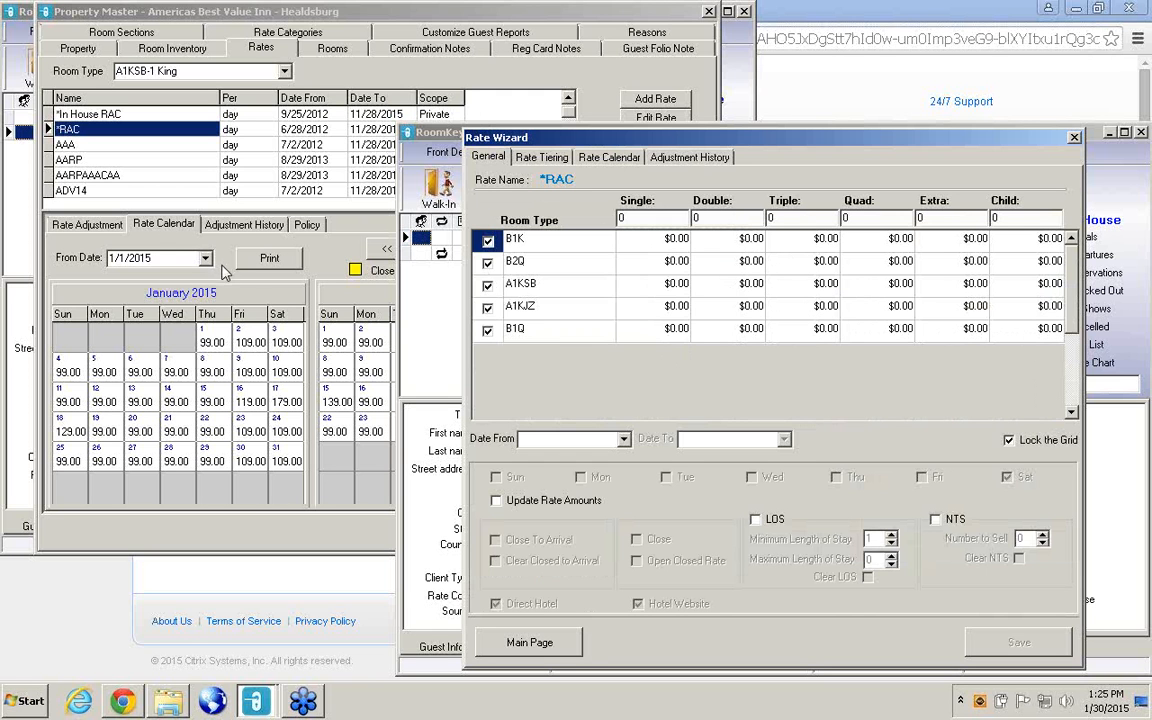
left_click(318, 249)
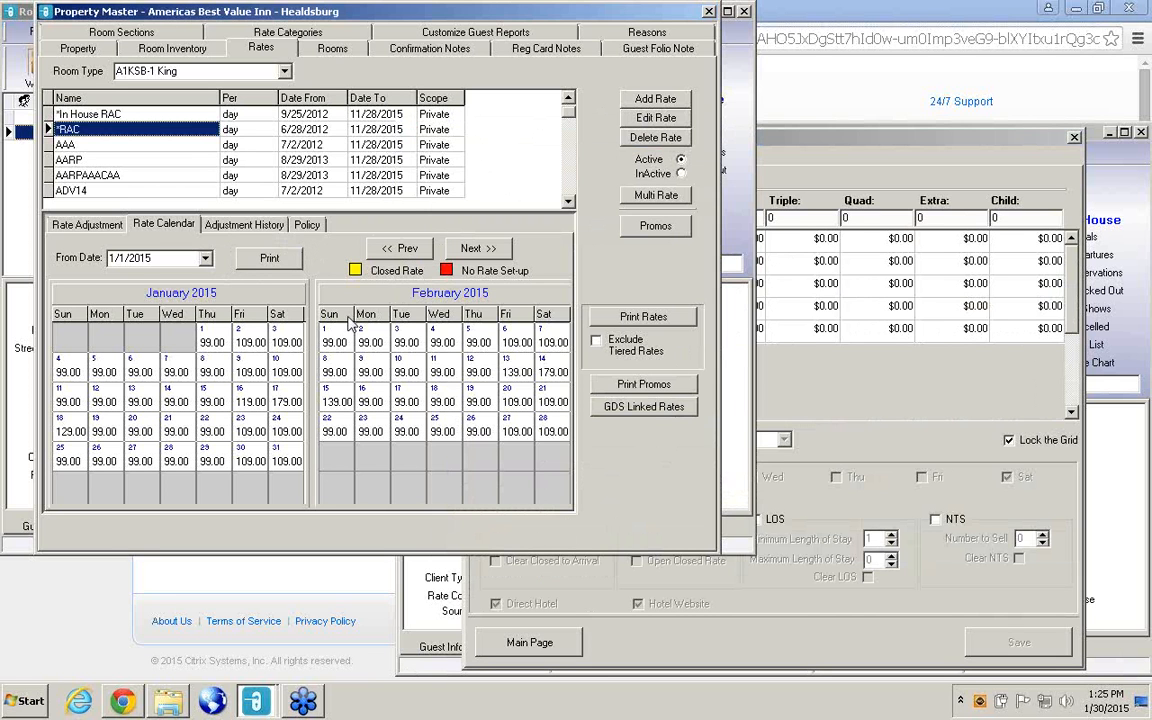
left_click(840, 386)
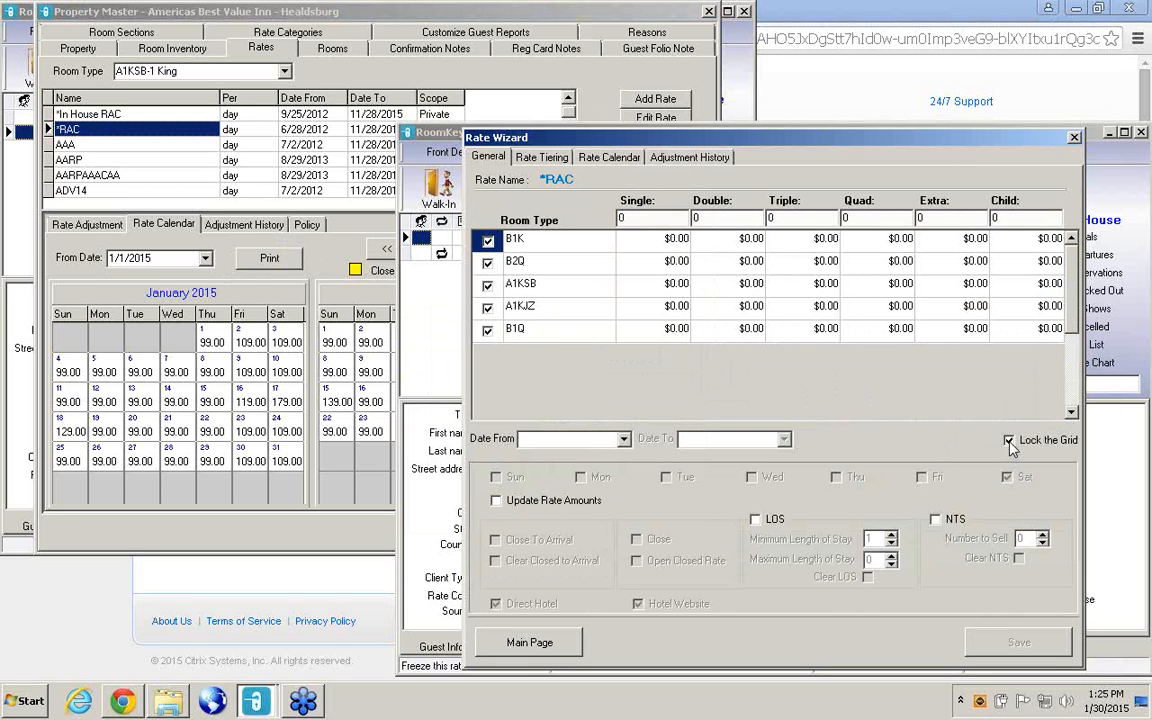
Unlock the *RAC room type rate grid, update the rate template, and return to the list of rates.
left_click(1009, 441)
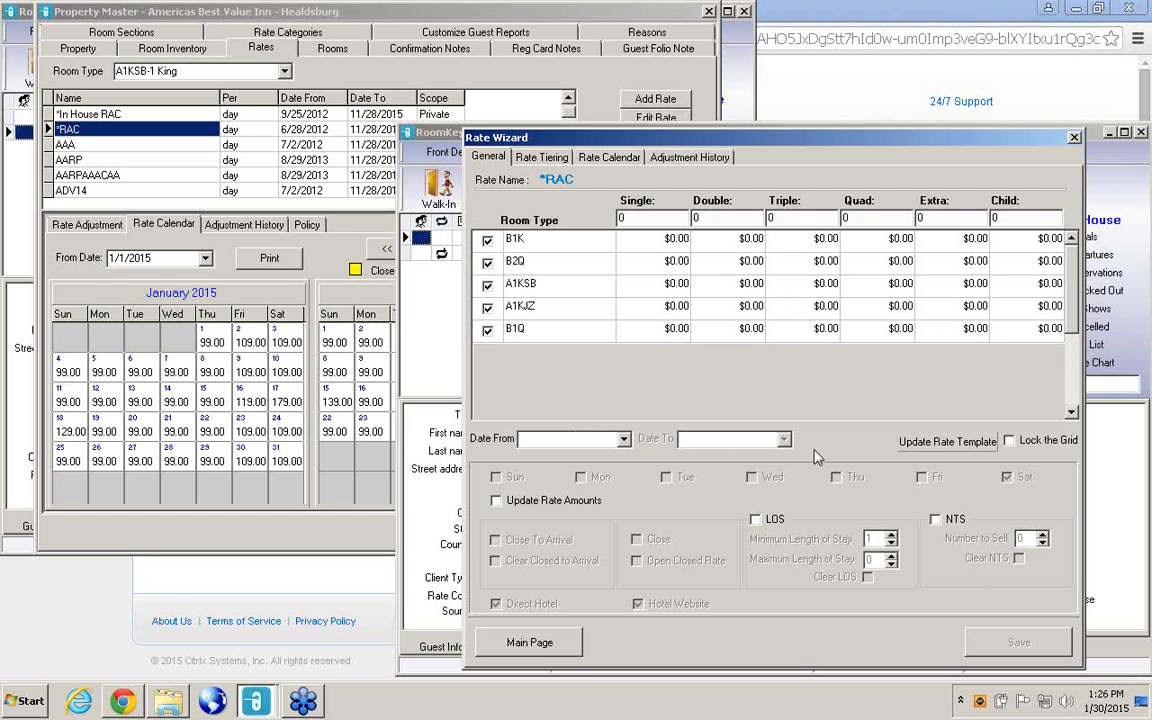
left_click(941, 452)
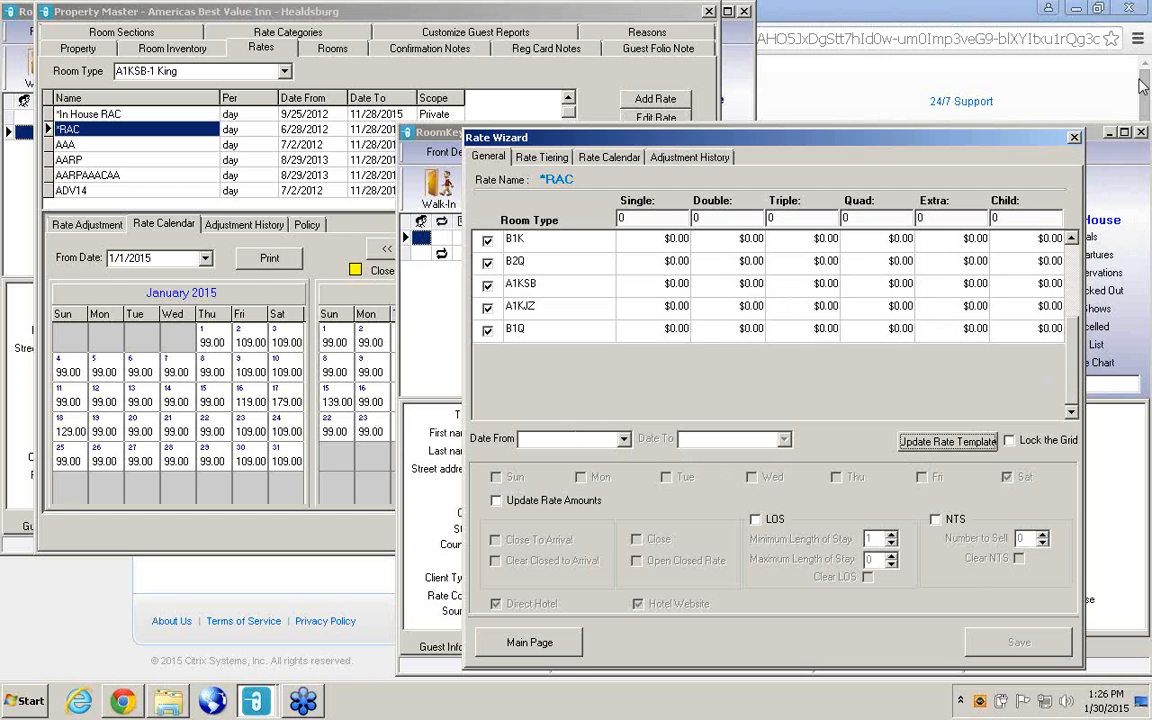
left_click(1142, 39)
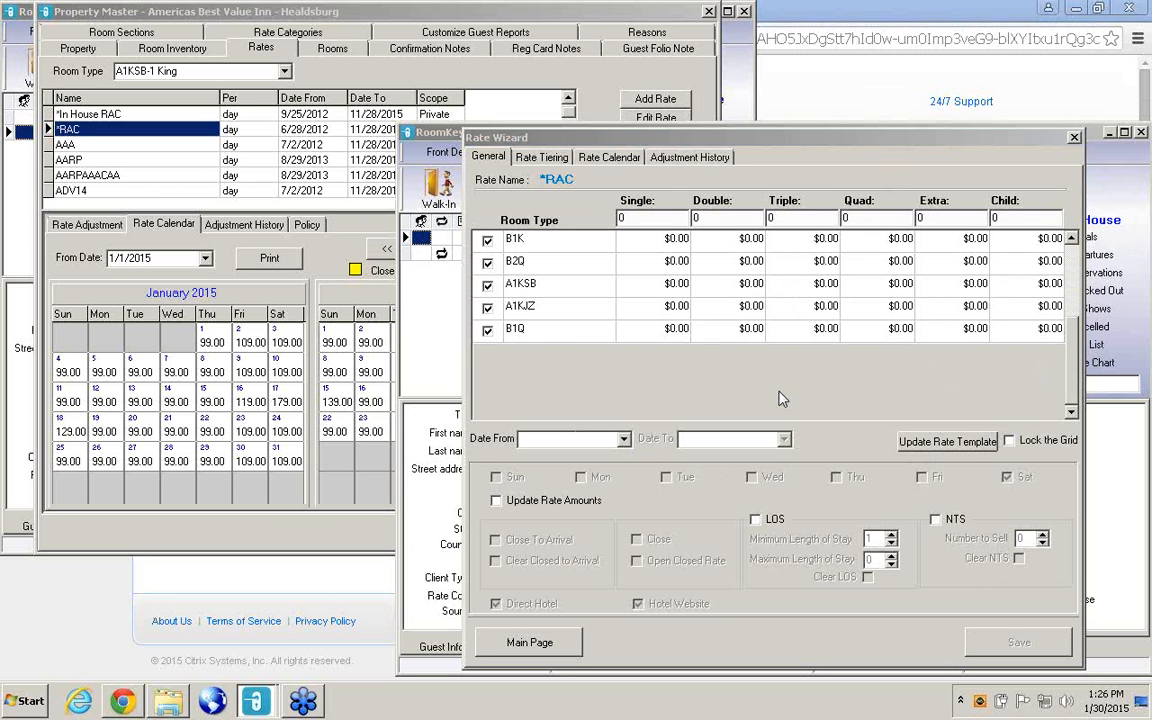
left_click(487, 330)
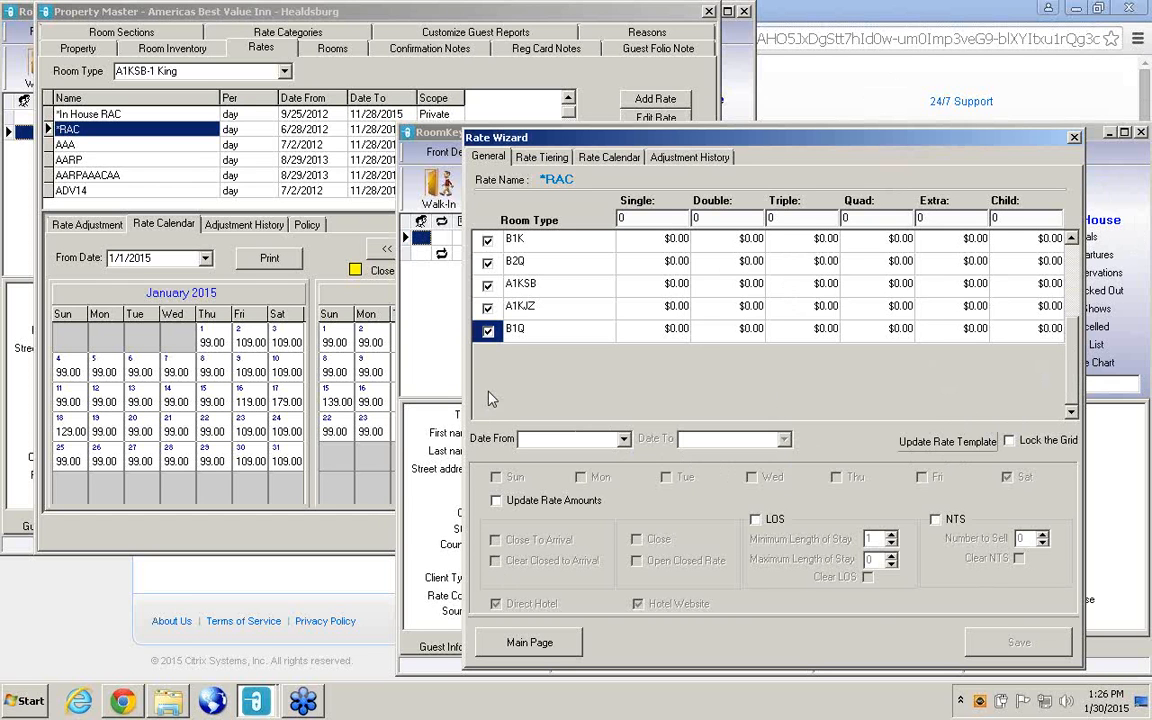
left_click(490, 158)
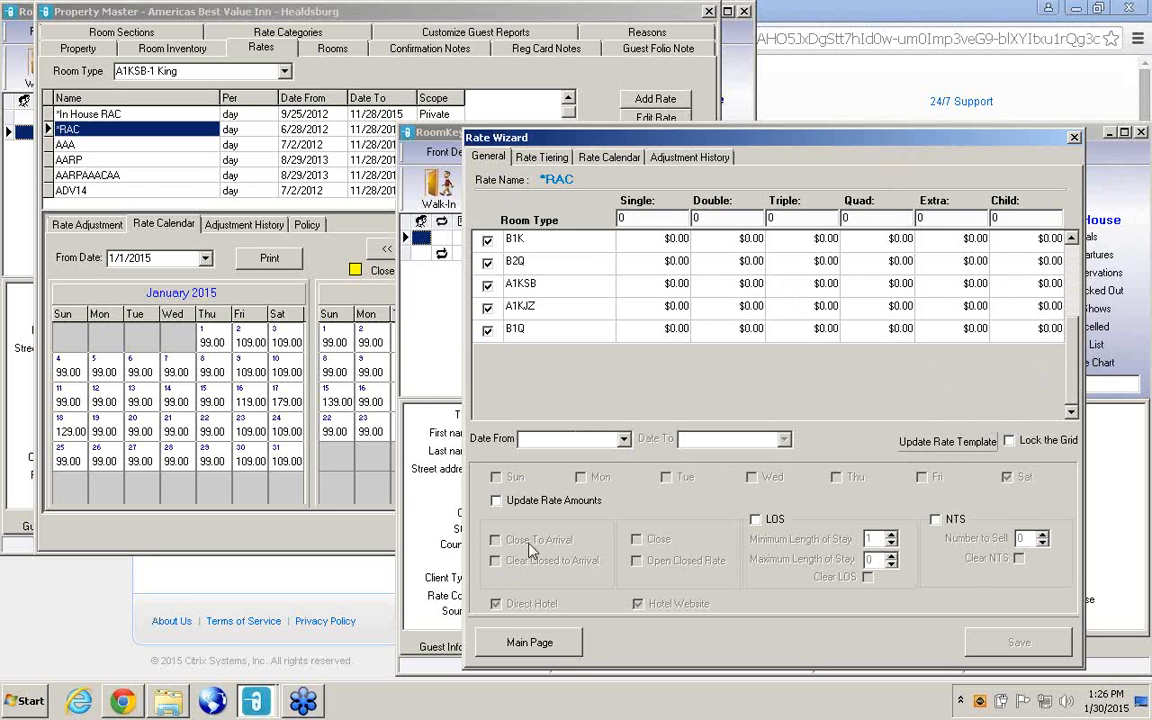
left_click(569, 651)
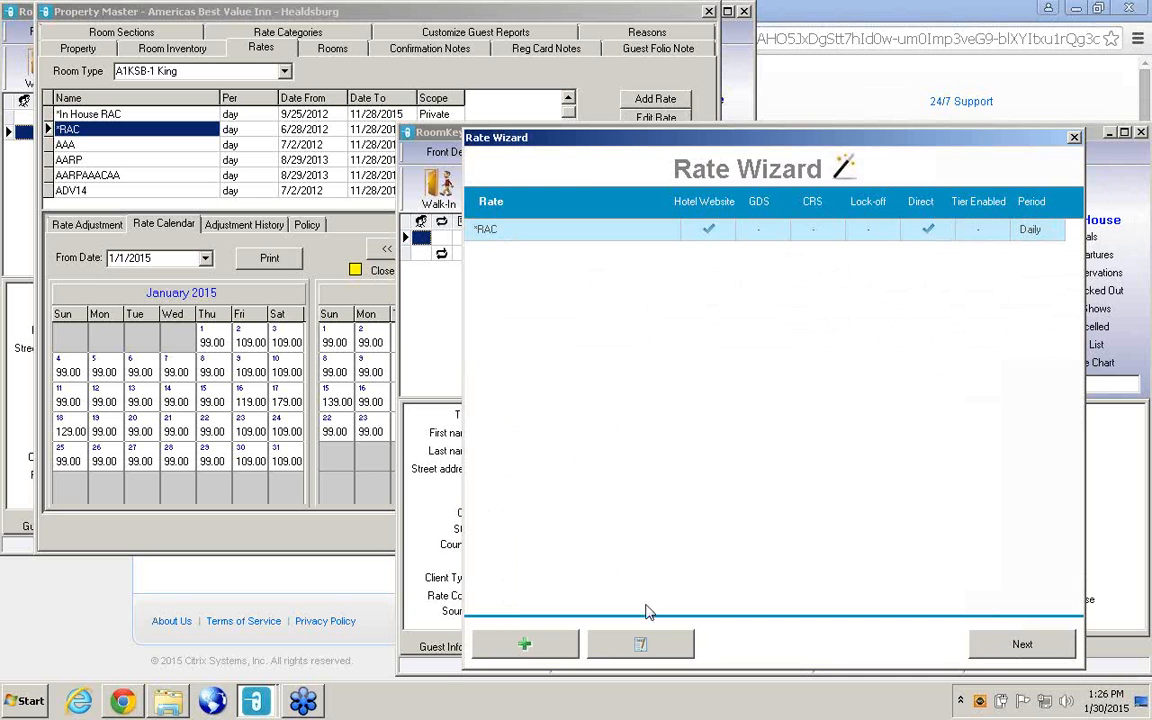
left_click(648, 645)
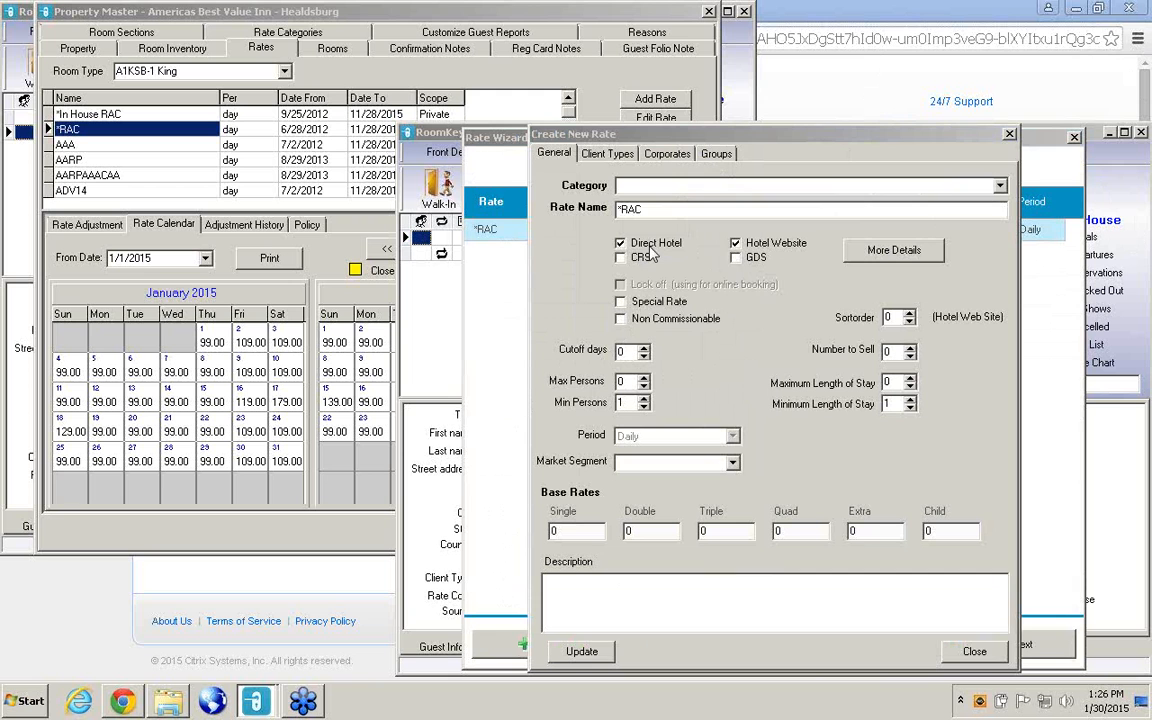
left_click(736, 258)
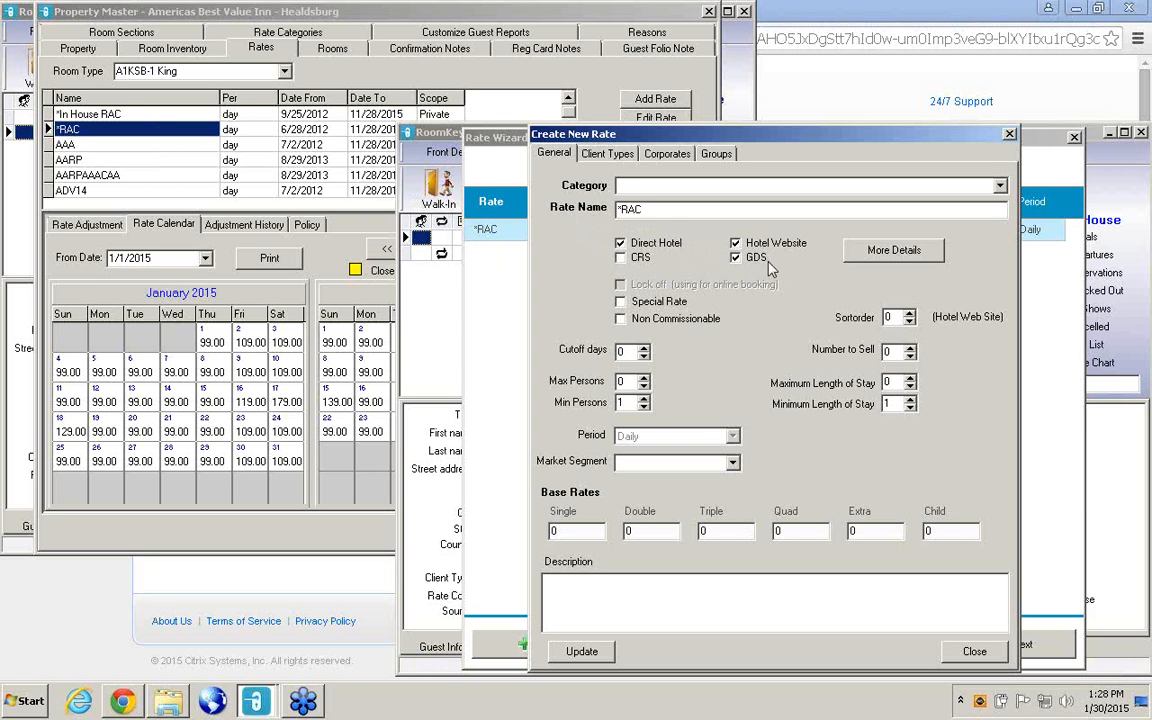
left_click(975, 653)
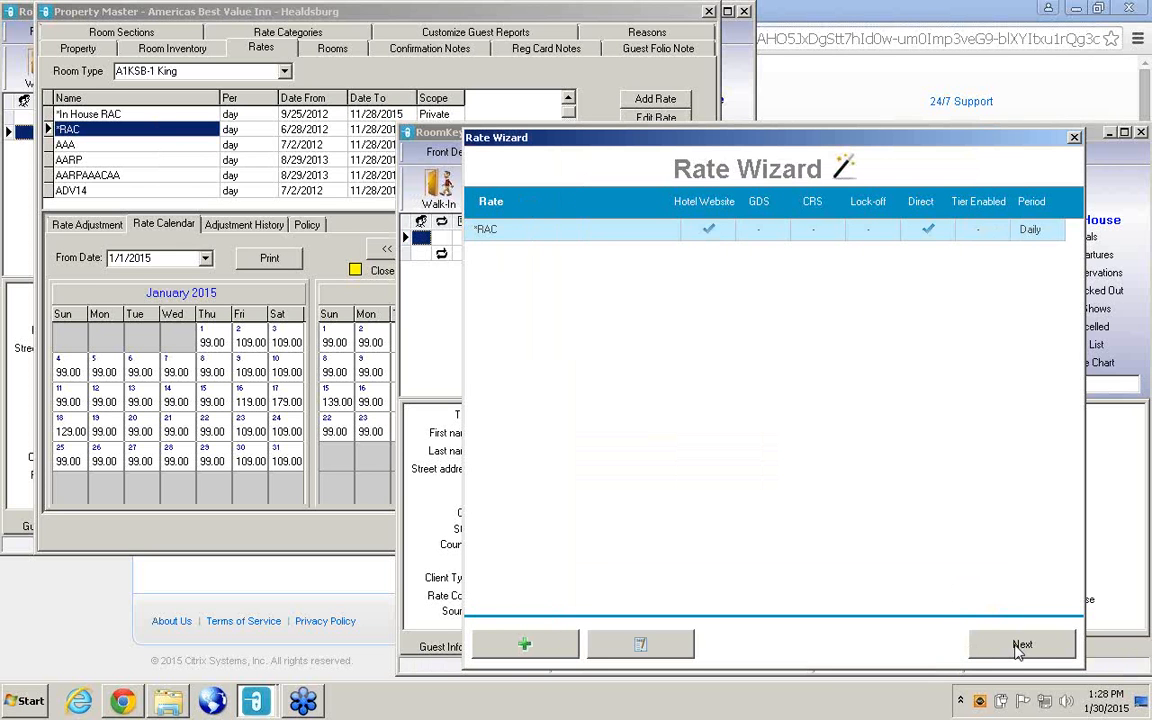
left_click(1019, 648)
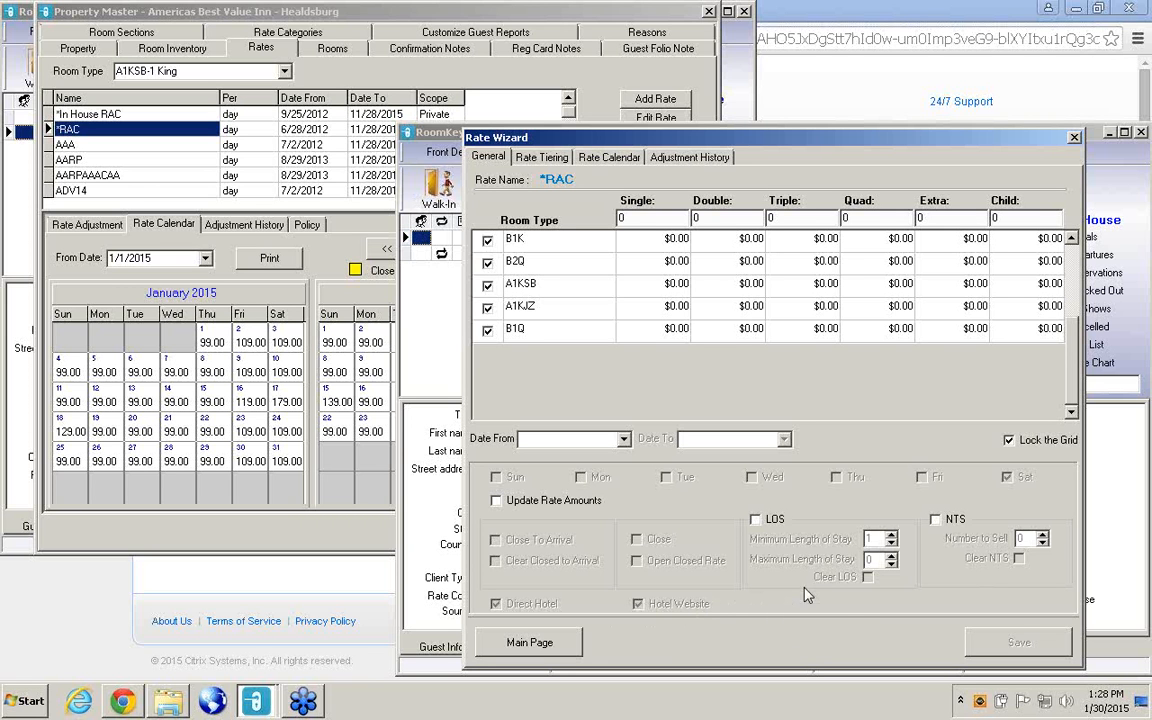
left_click(1075, 139)
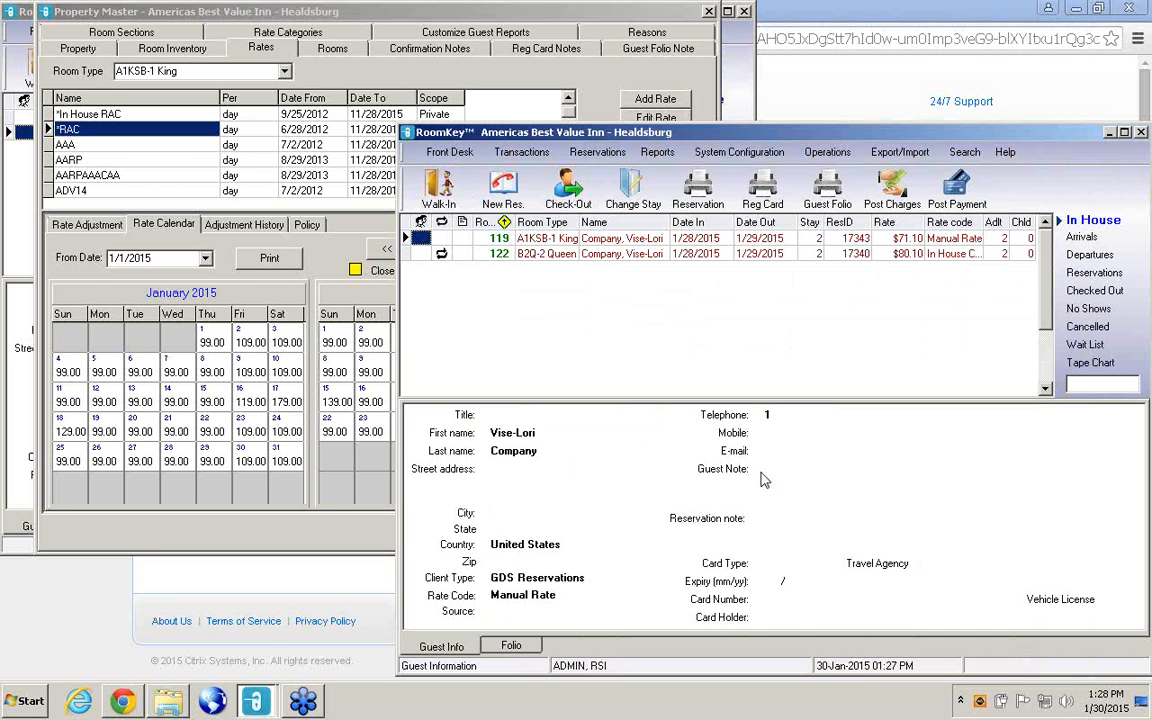
Reopen the Rate Wizard, enable GDS on the *RAC rate, and update it.
left_click(740, 152)
left_click(736, 240)
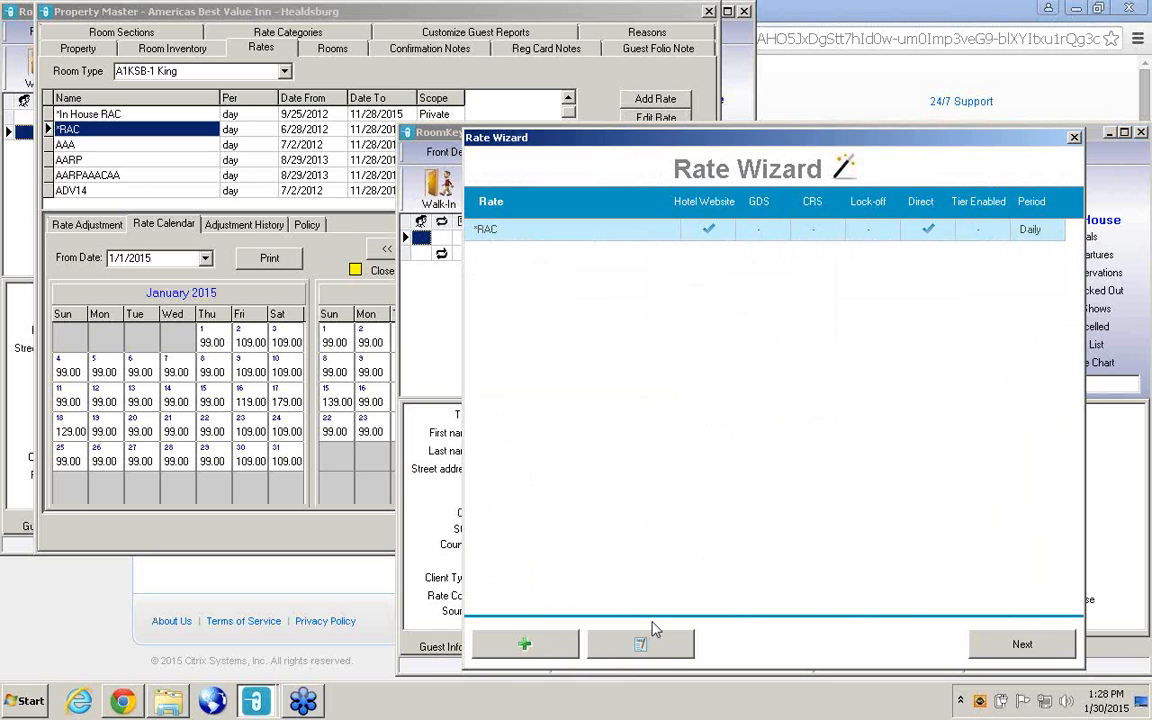
left_click(658, 653)
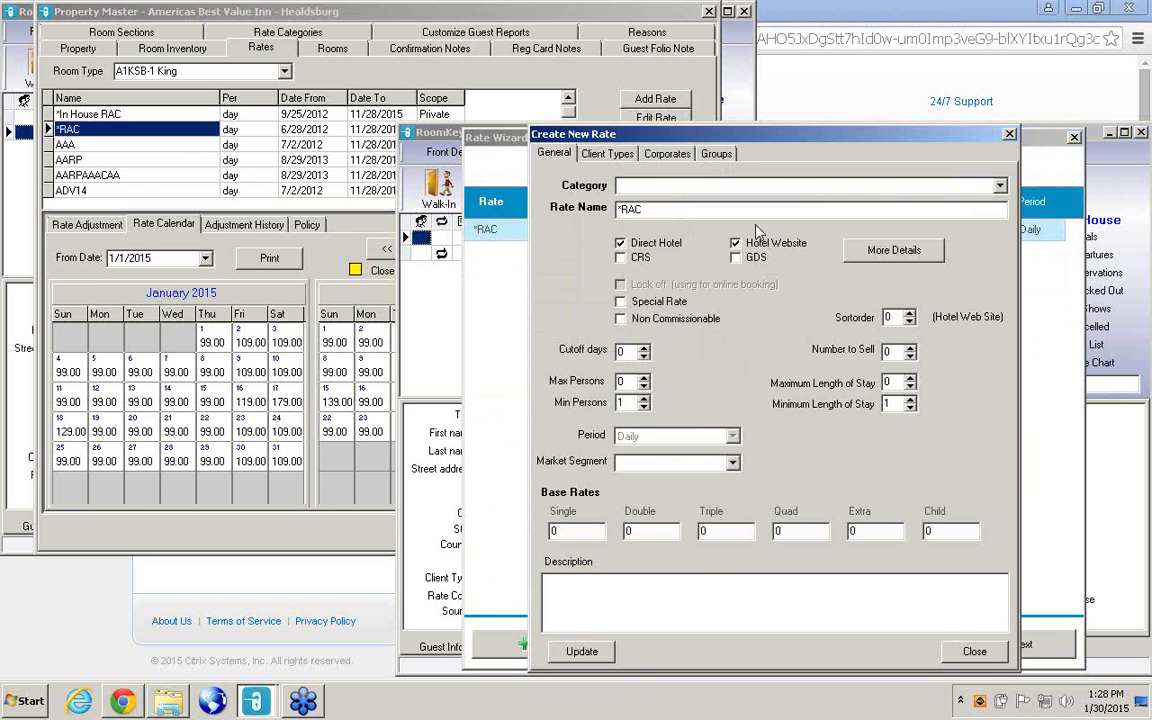
left_click(737, 258)
left_click(588, 651)
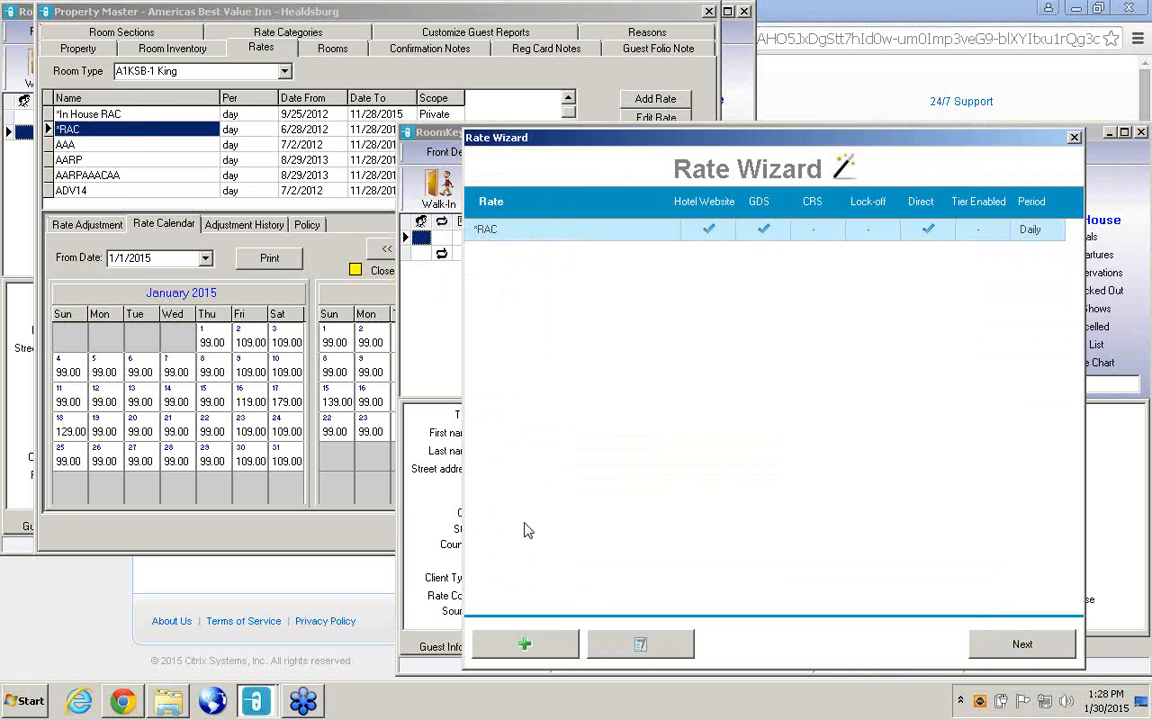
Start a new rate based on existing rates and advance the migration to GDS rate selection, skipping the CRS and Hotel Website rates.
left_click(549, 642)
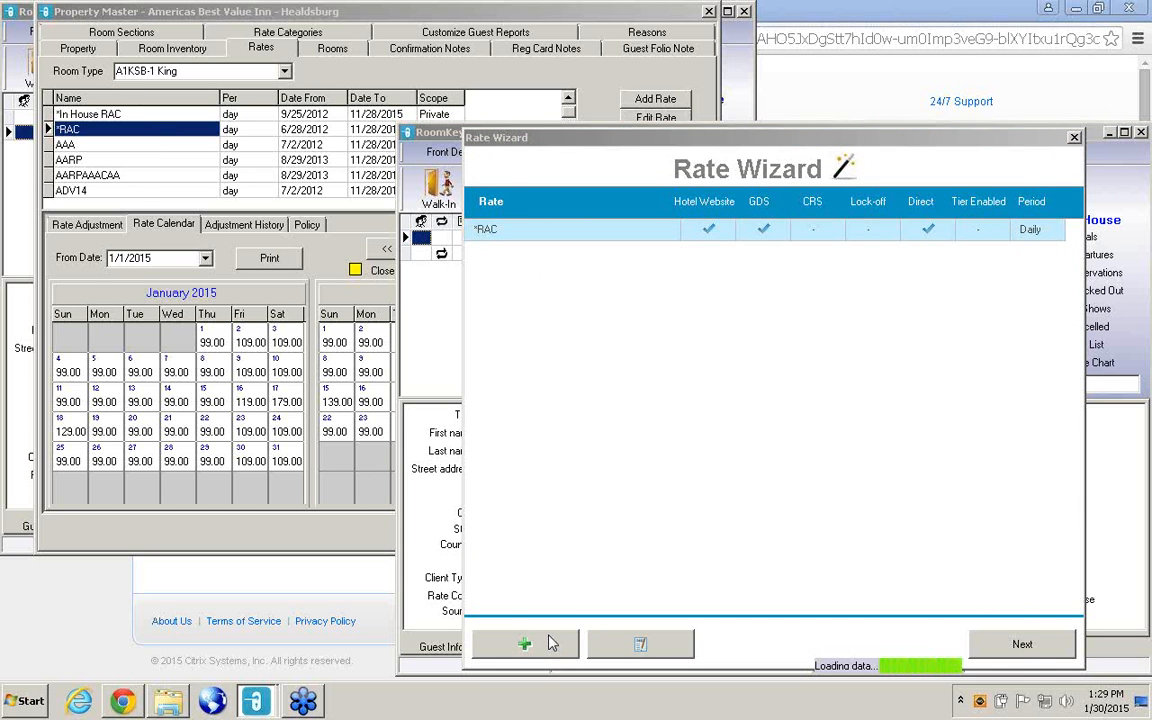
right_click(757, 360)
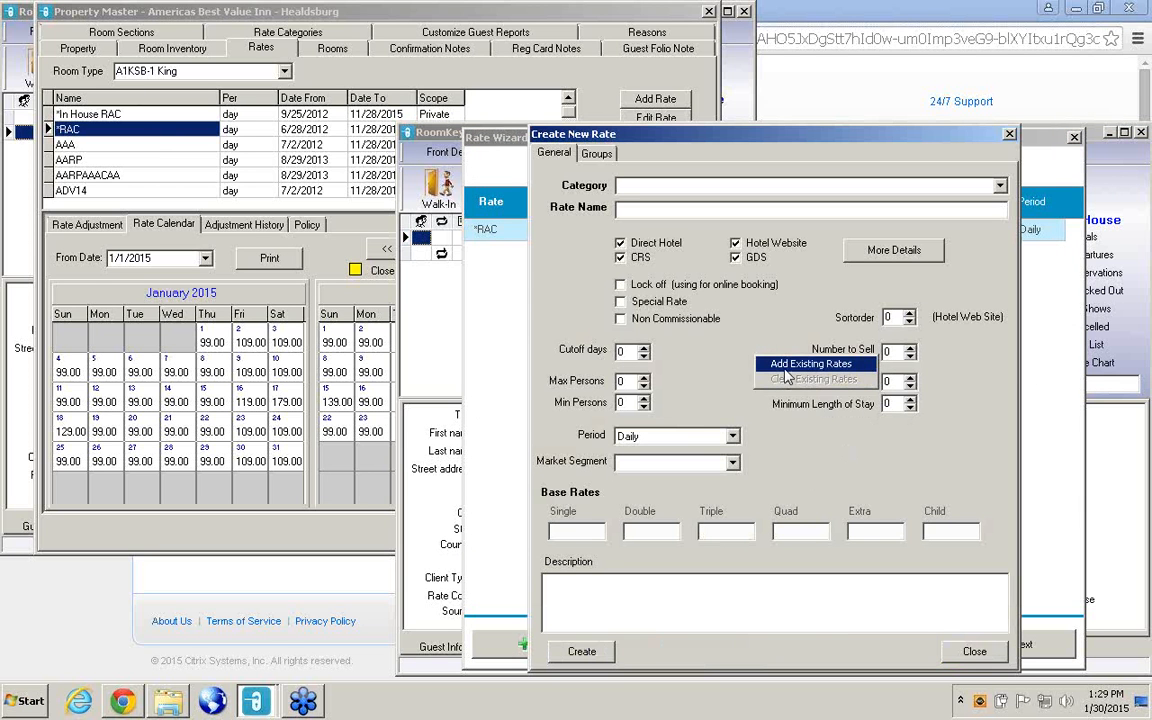
left_click(785, 366)
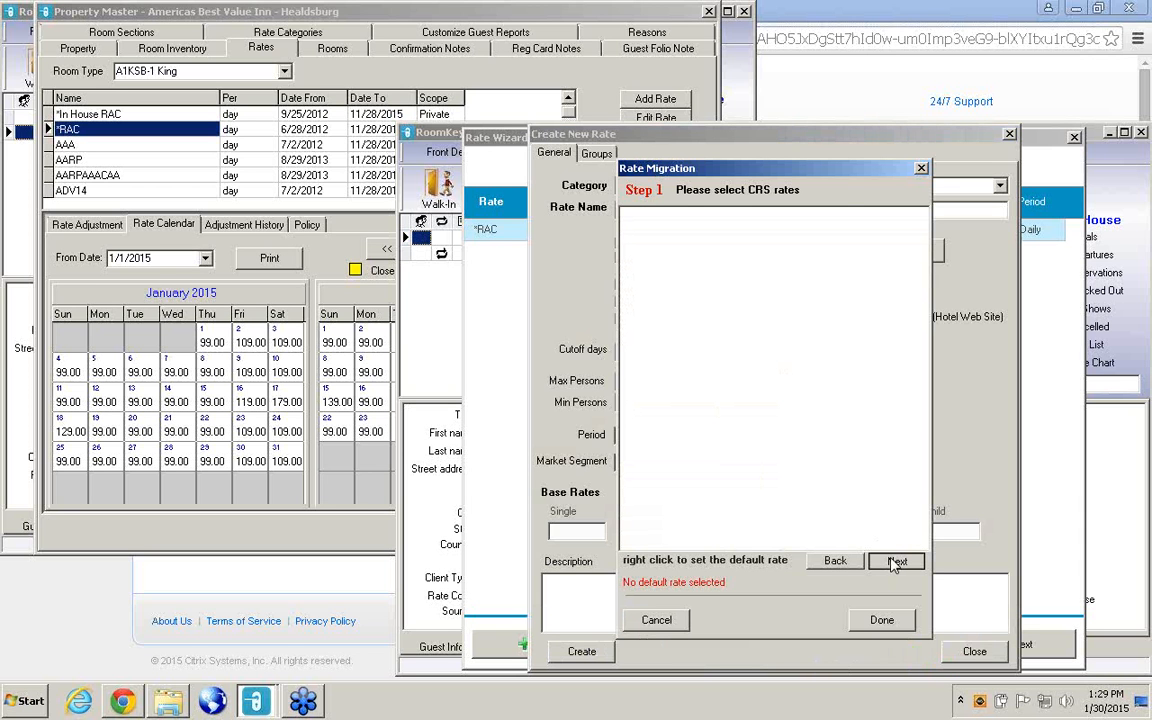
left_click(895, 561)
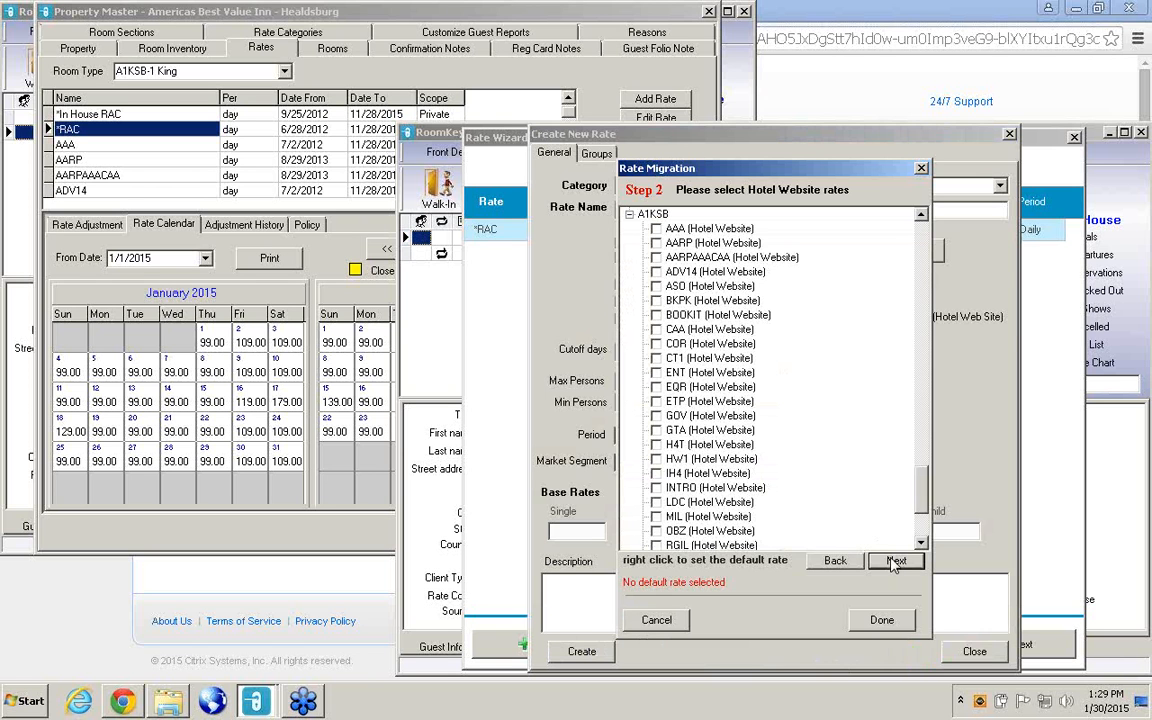
left_click(895, 562)
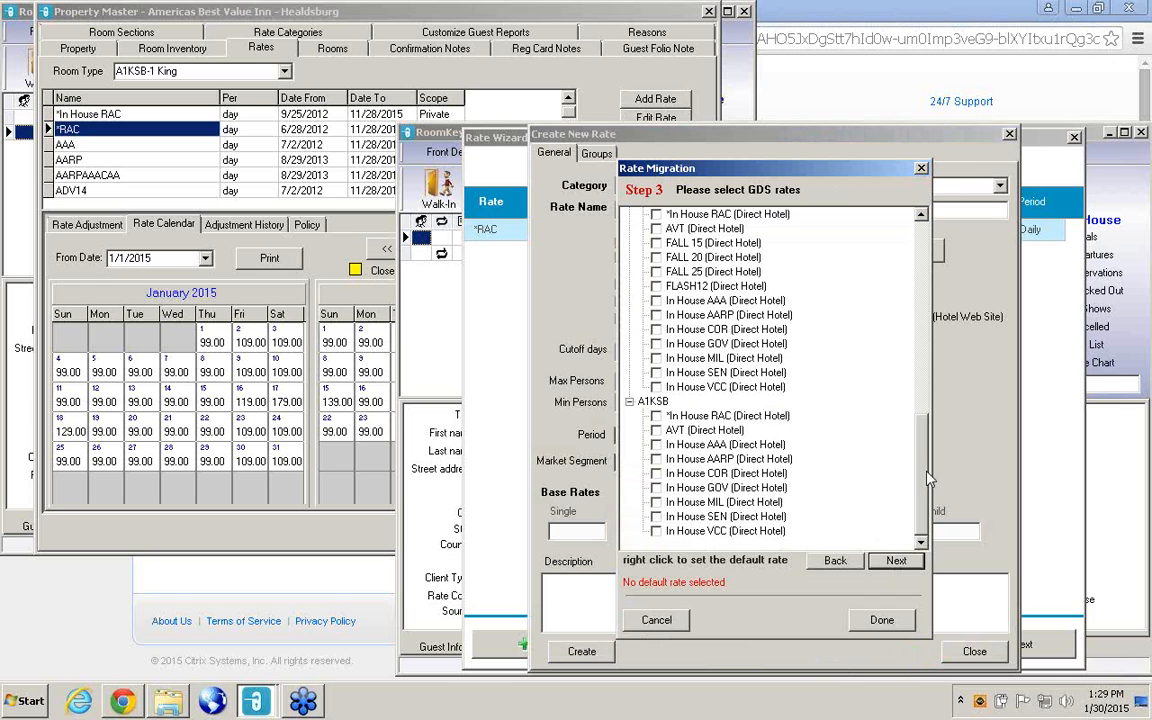
Select *In House RAC as the GDS rate for B1Q, A1KJZ, B1K, B2Q and A1KSB, skip Hotel Direct rates, and finish the rate migration.
left_click_drag(928, 480, 928, 287)
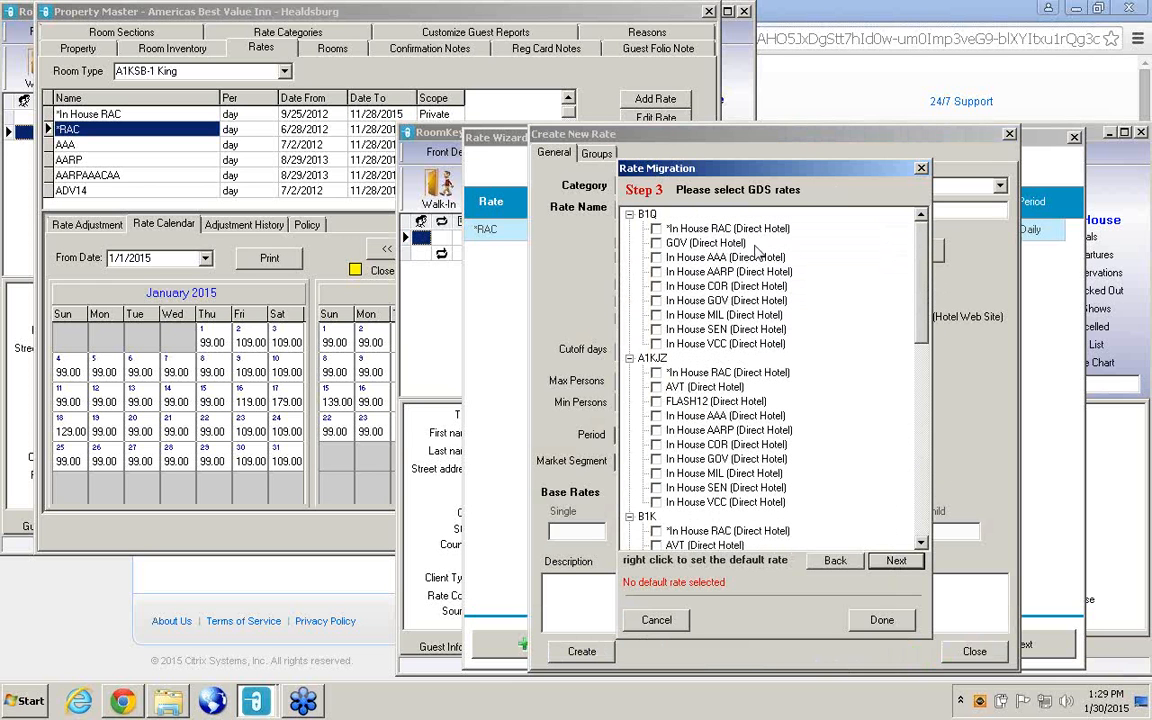
left_click(656, 229)
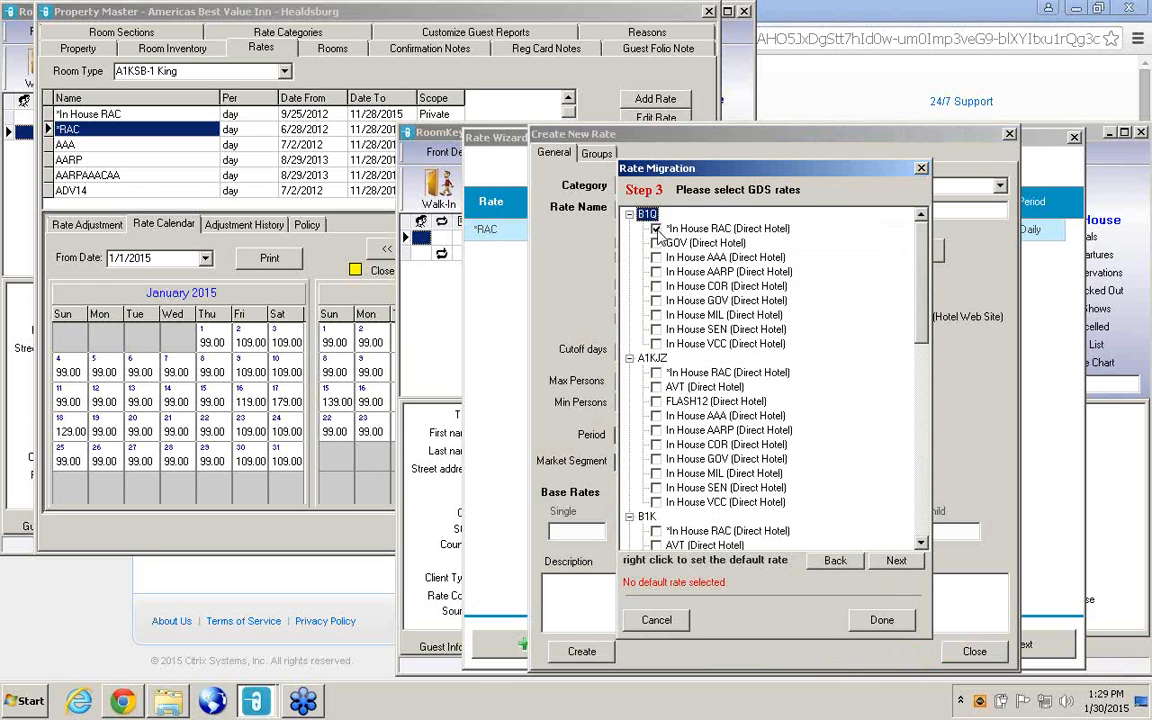
left_click(629, 214)
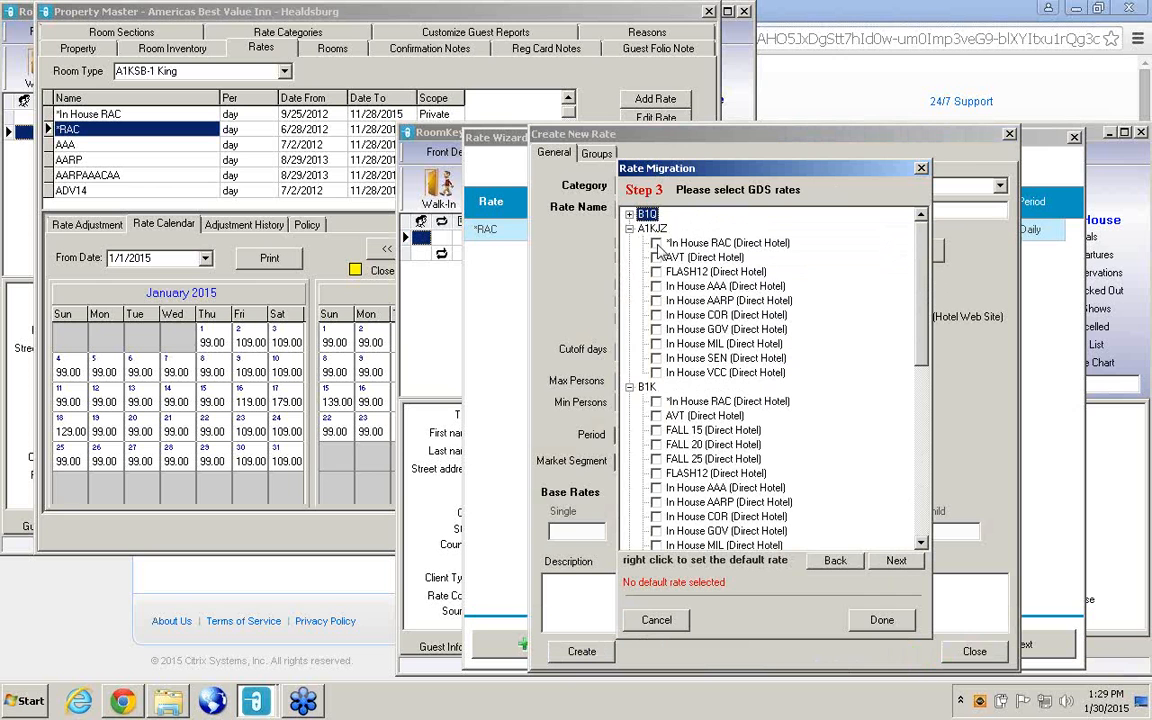
left_click(629, 229)
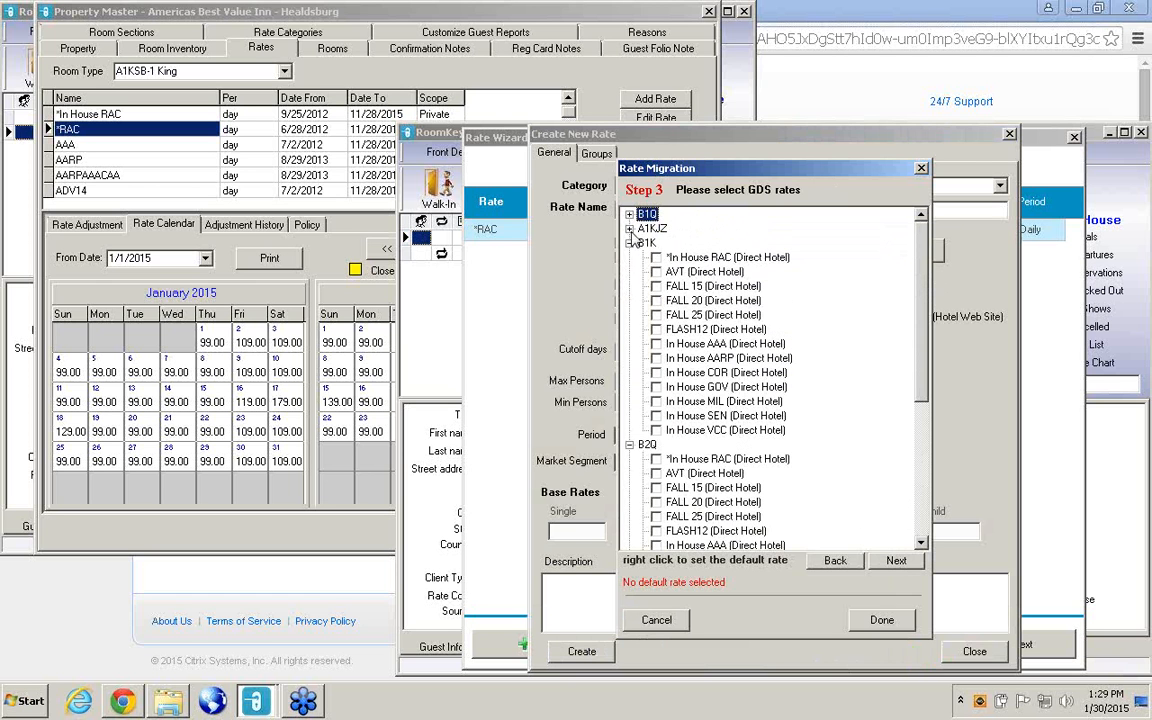
left_click(630, 243)
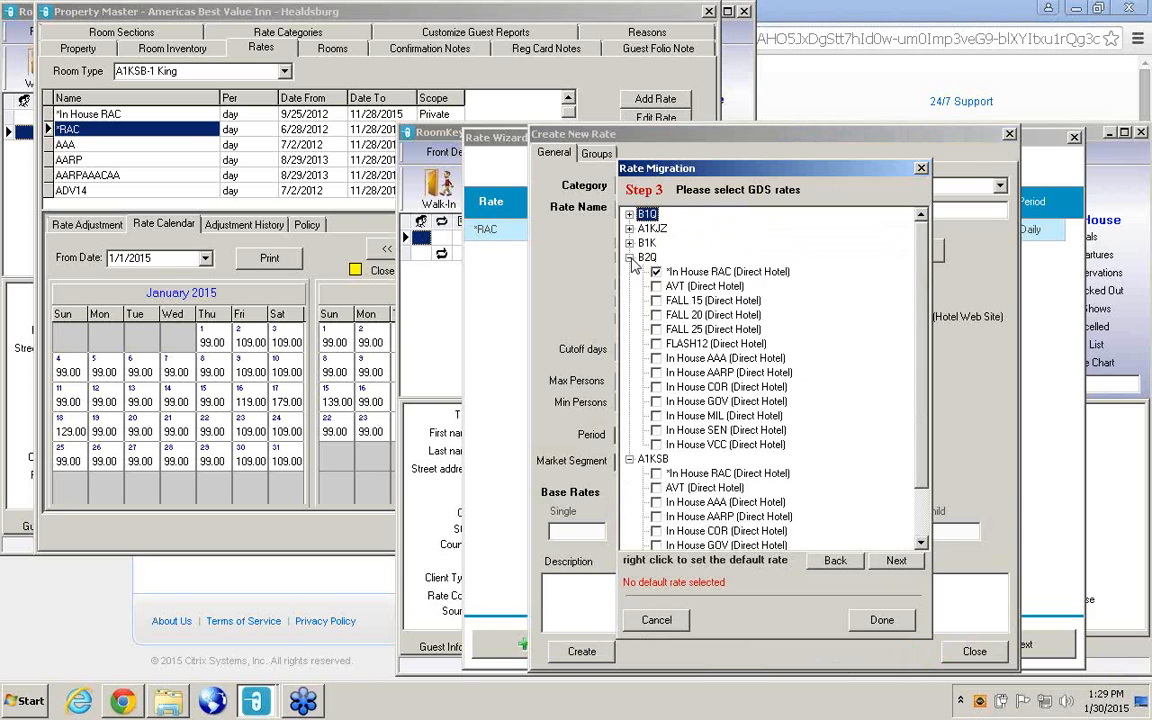
left_click(629, 257)
left_click(629, 272)
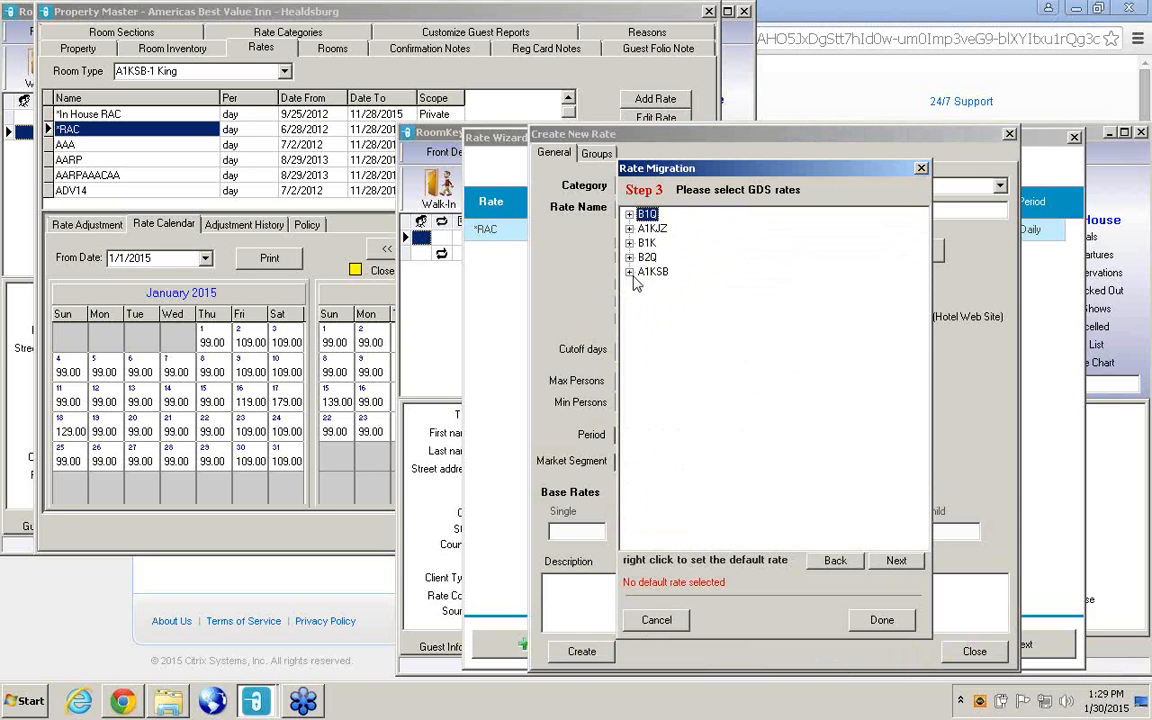
left_click(896, 561)
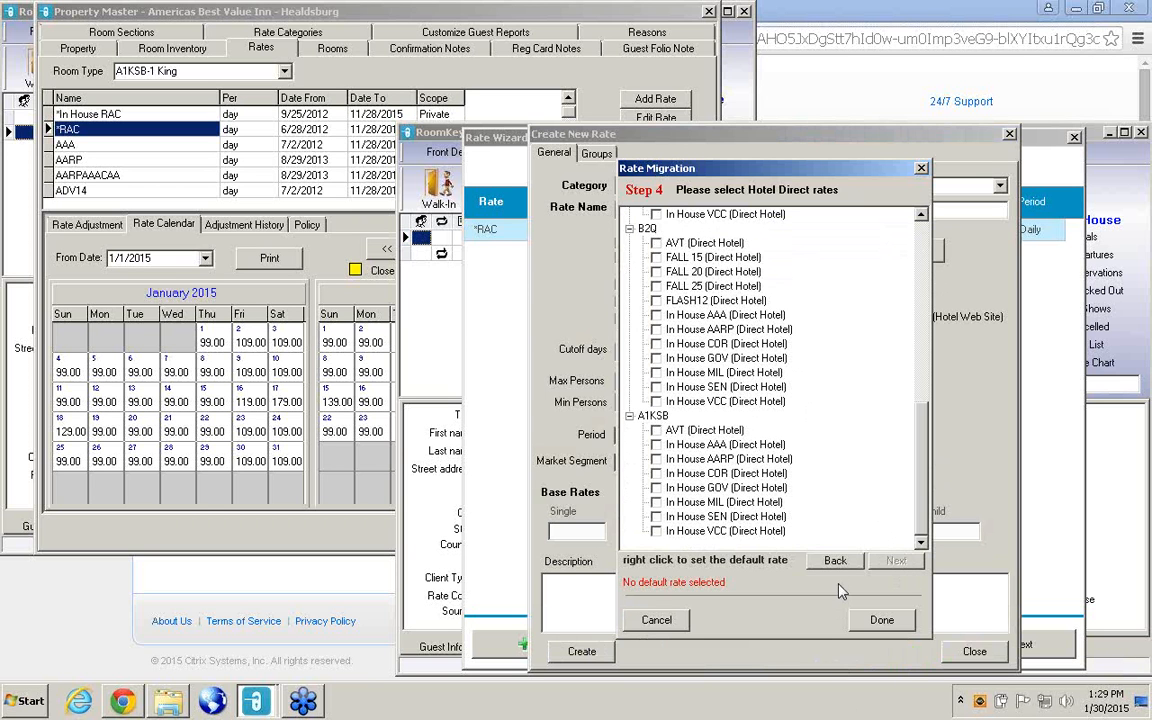
left_click(880, 621)
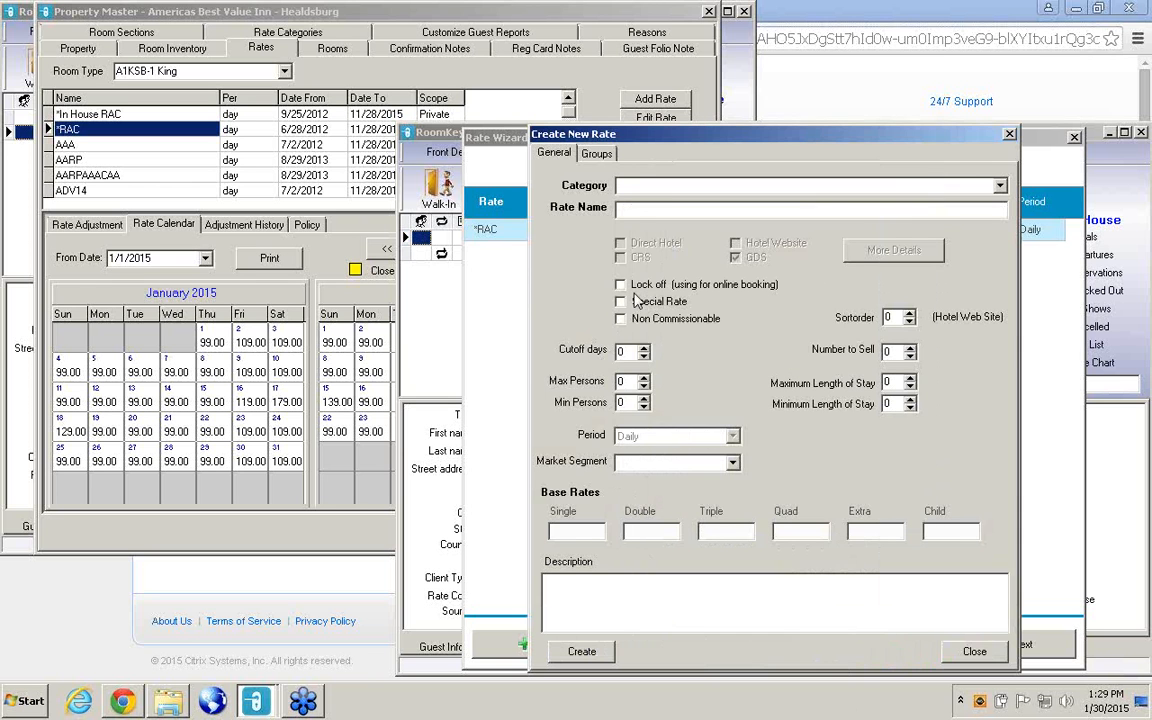
Name the new rate *In House RAC and create it.
left_click(632, 210)
type("*In House RAC")
left_click(581, 652)
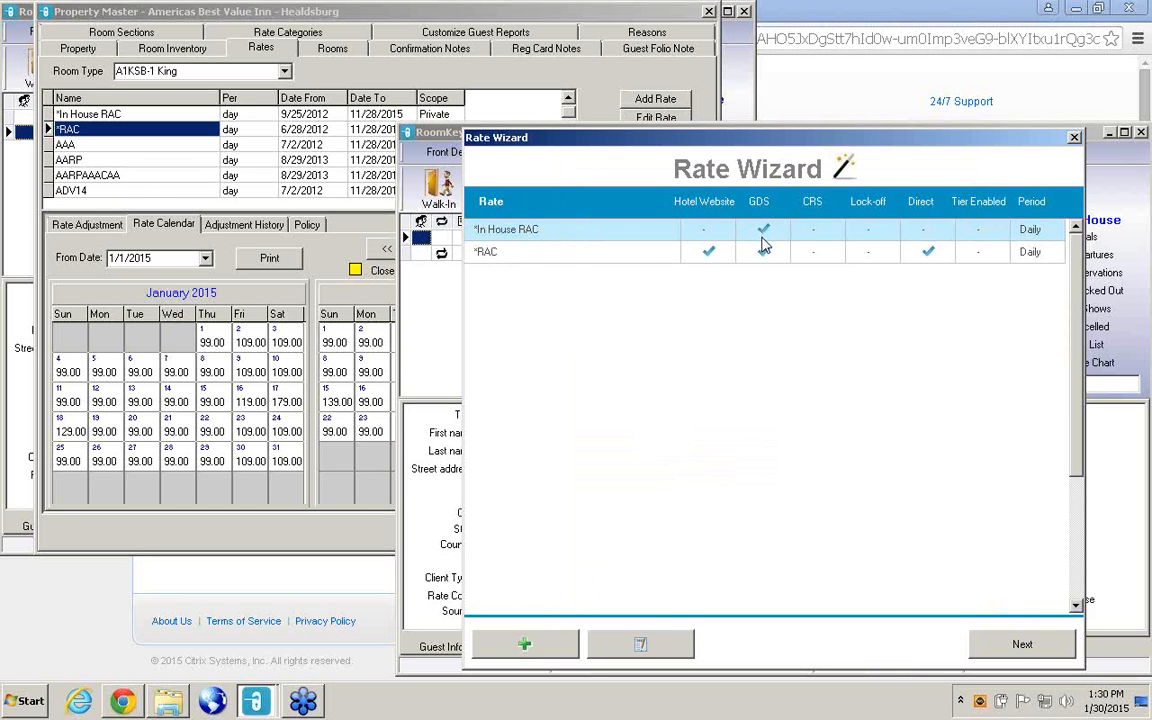
Reopen the *In House RAC rate, expand its GDS client types, update the rate, and close it.
left_click(641, 647)
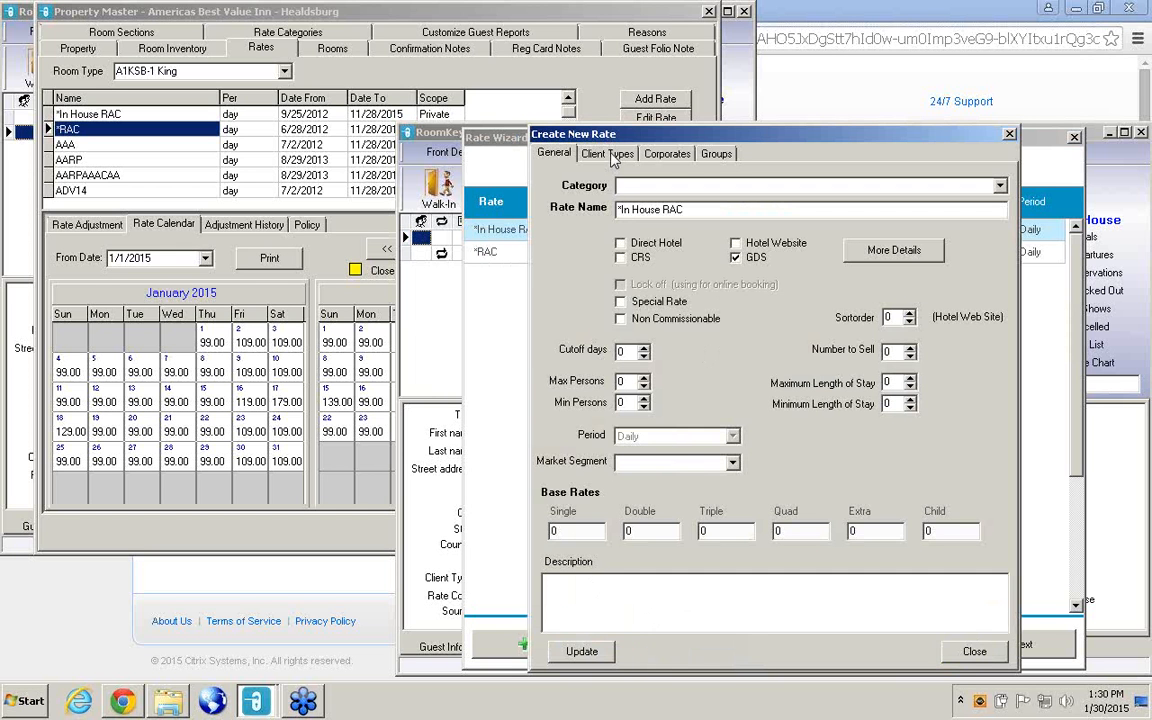
left_click(610, 154)
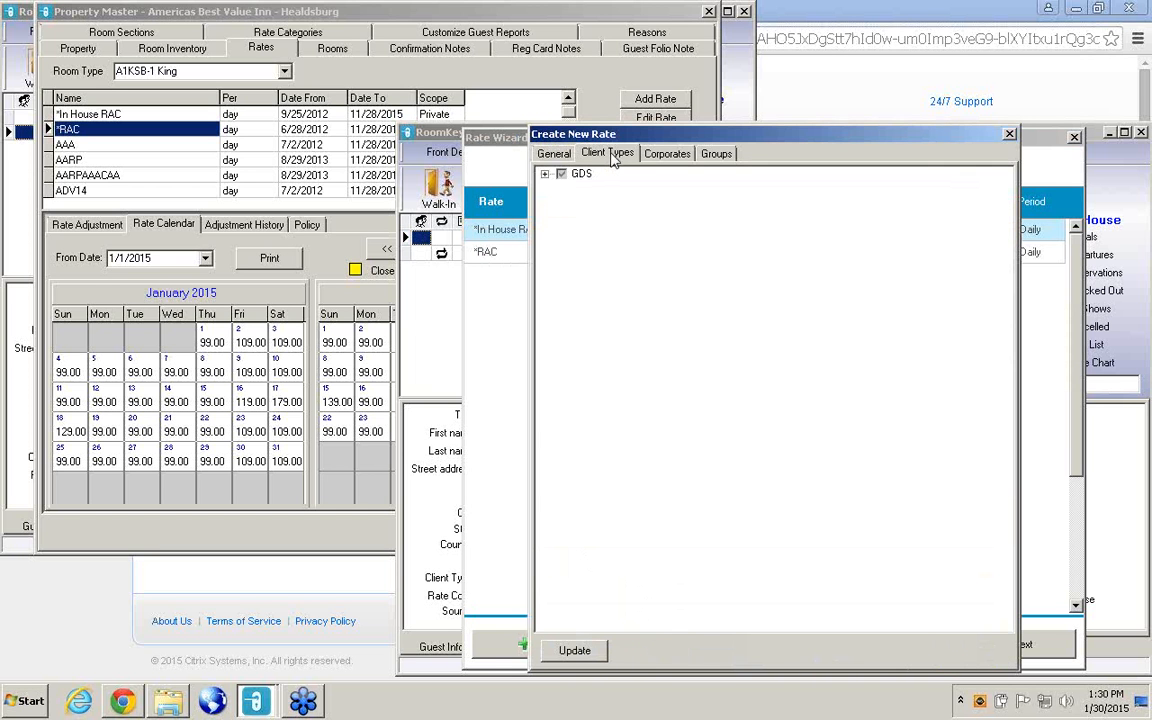
left_click(545, 175)
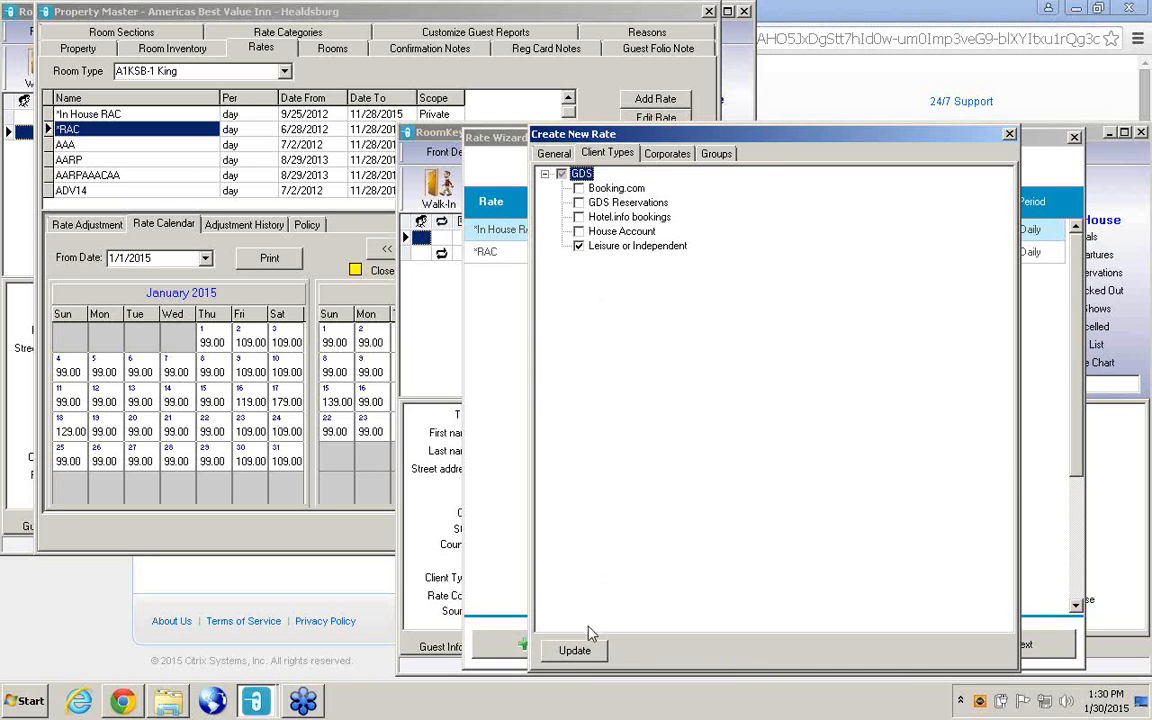
left_click(575, 651)
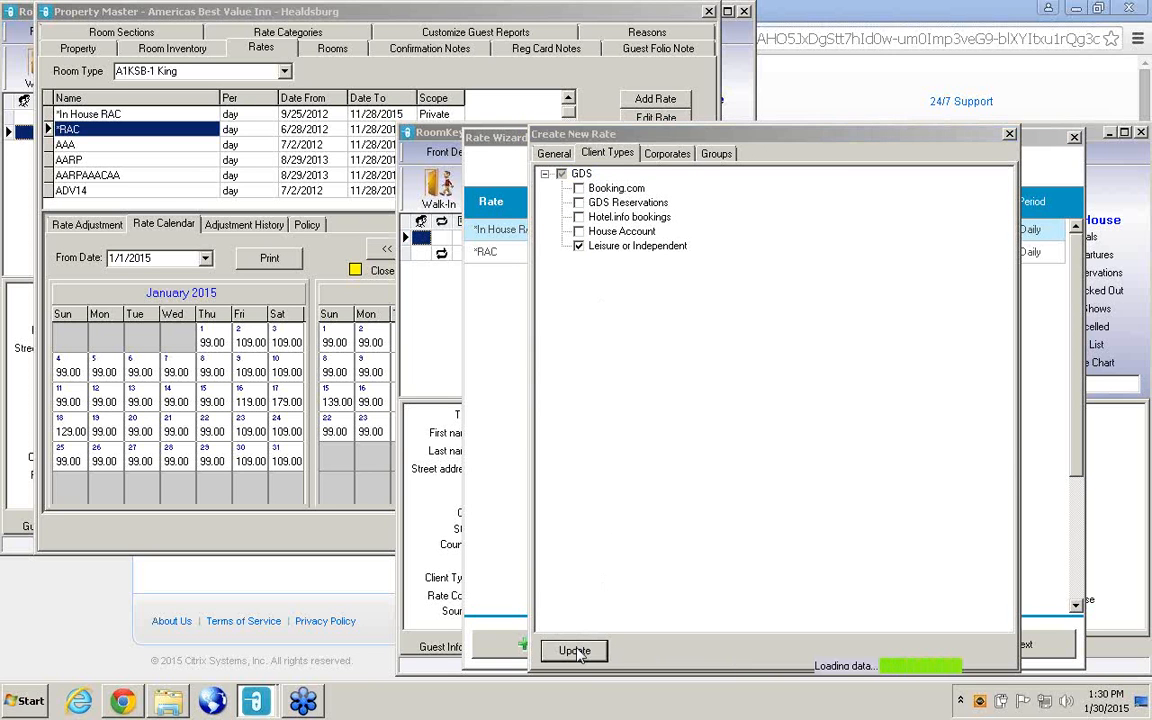
left_click(1009, 135)
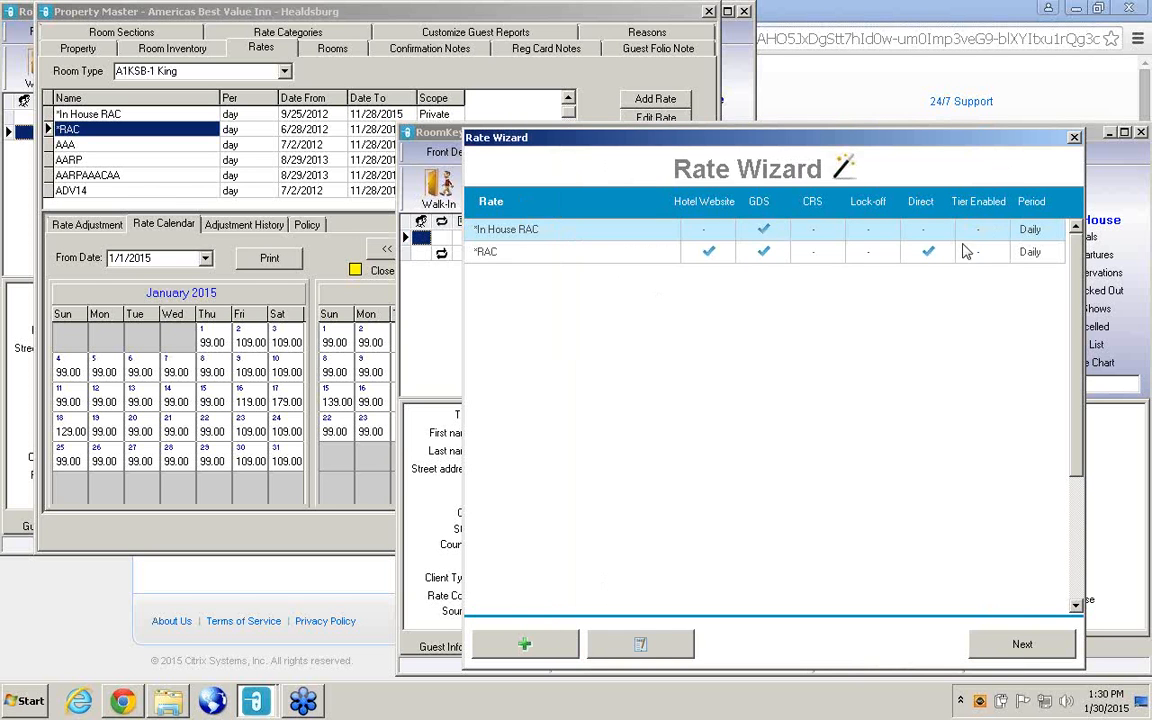
Raise the minimum persons and minimum length of stay of the *In House RAC rate by one, and update the rate.
left_click(676, 648)
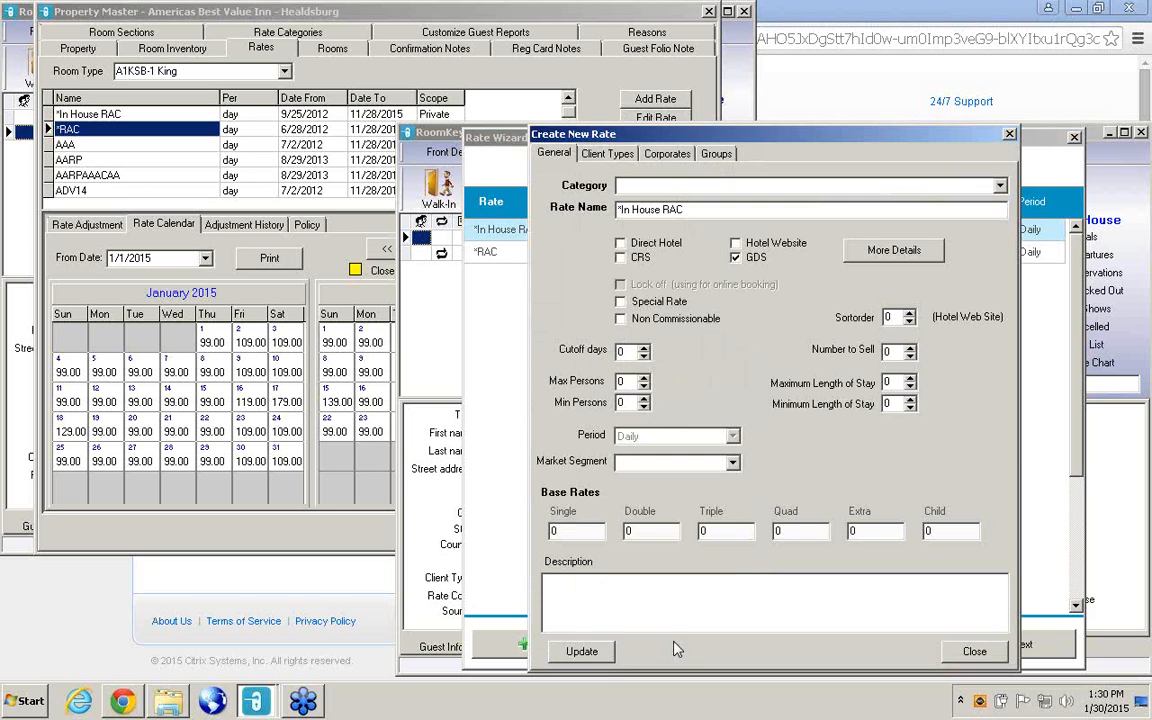
left_click(644, 398)
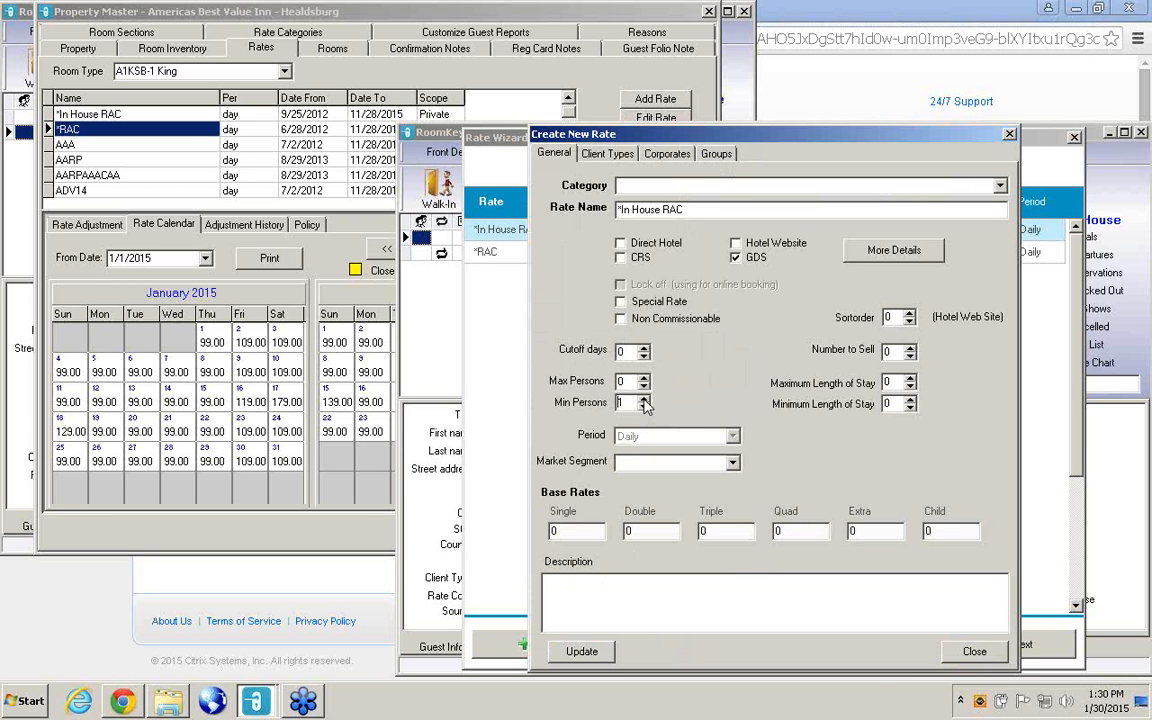
left_click(910, 399)
left_click(582, 652)
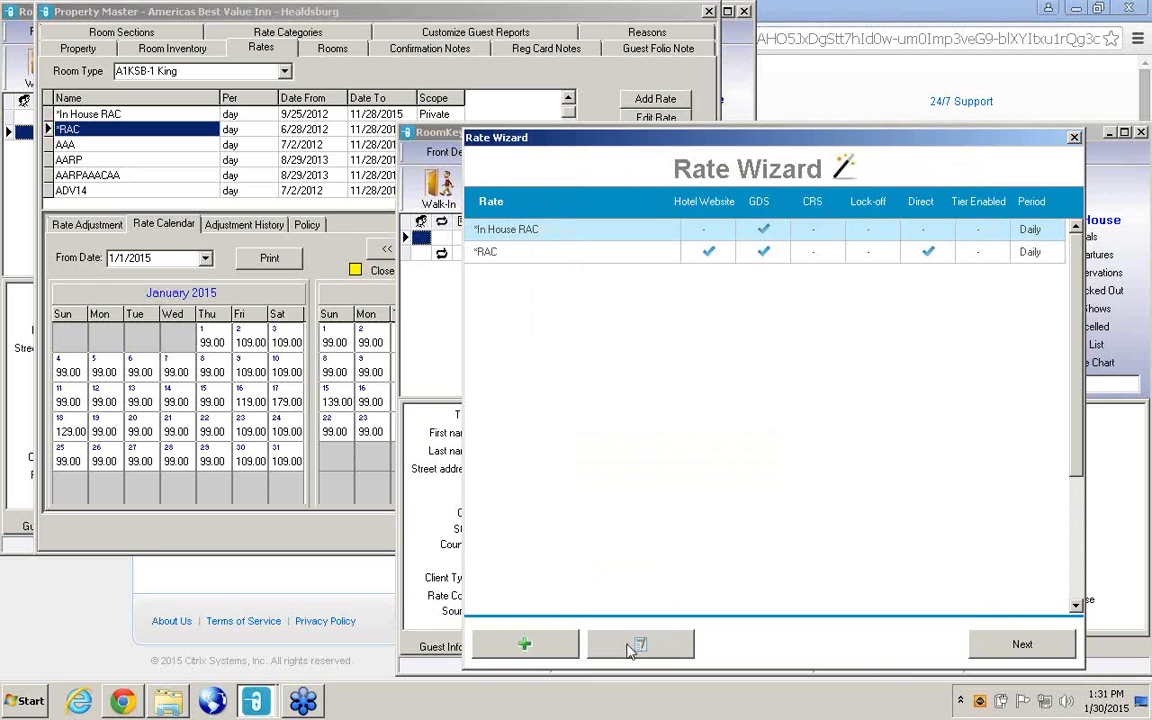
Show the *In House RAC rate calendar for room type B1K and rate type GDS.
left_click(1022, 646)
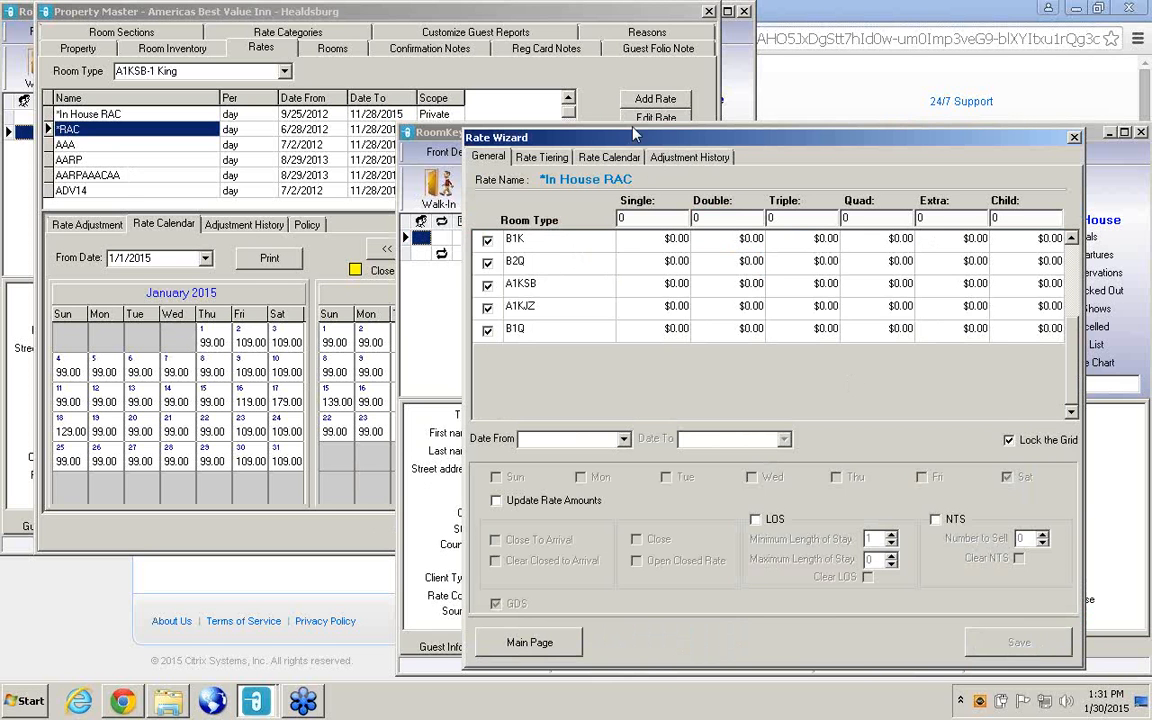
left_click(630, 160)
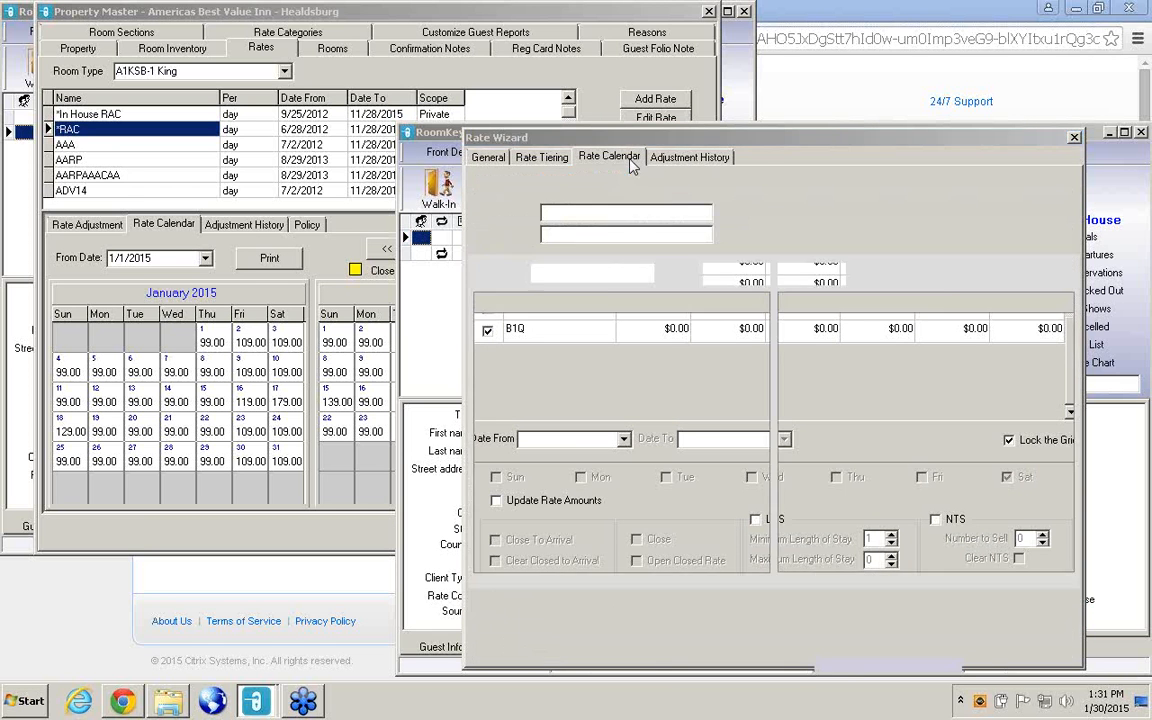
left_click(705, 214)
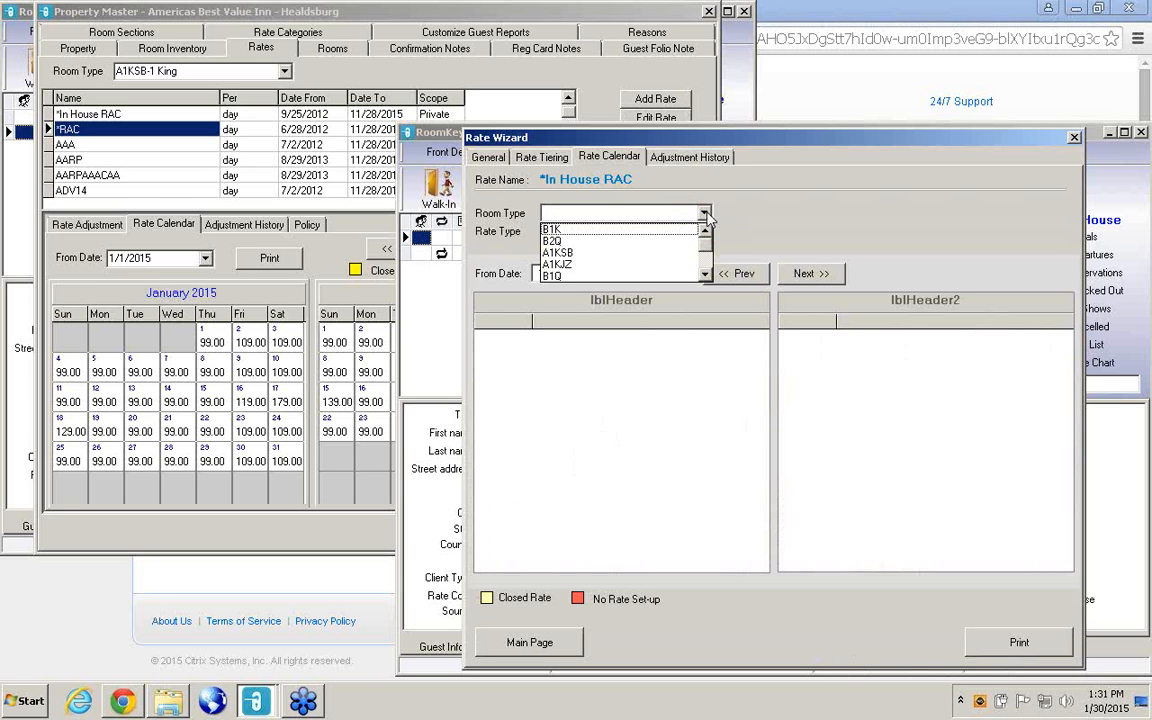
left_click(658, 237)
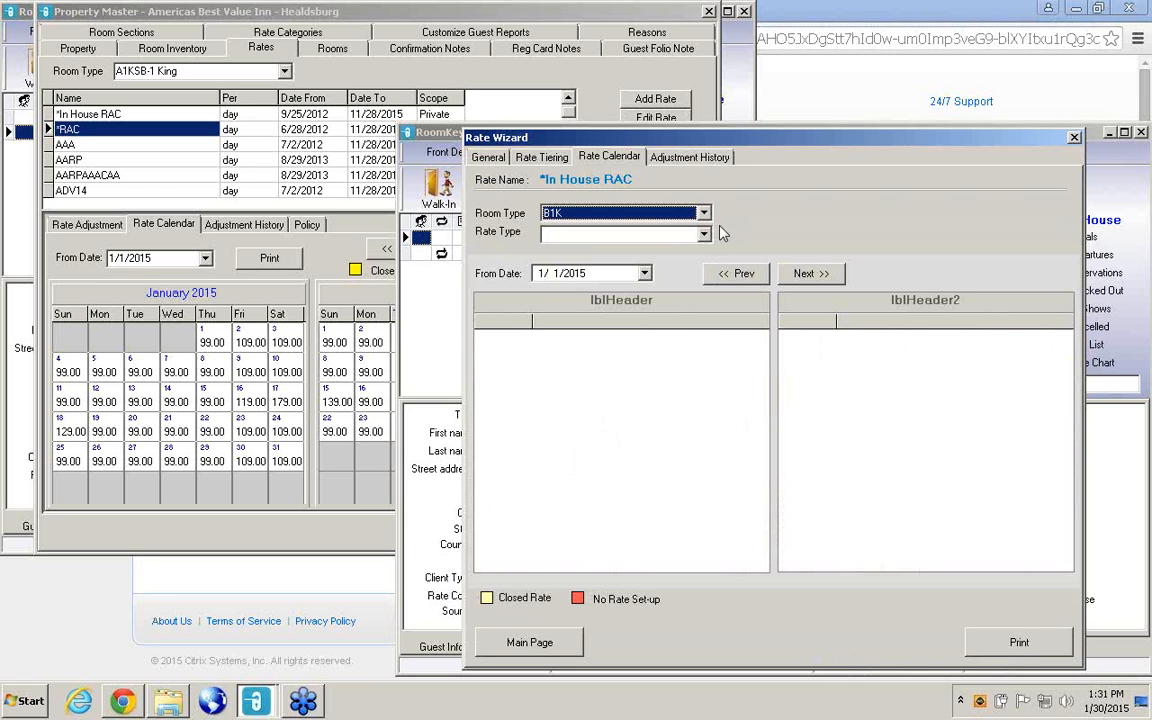
left_click(704, 234)
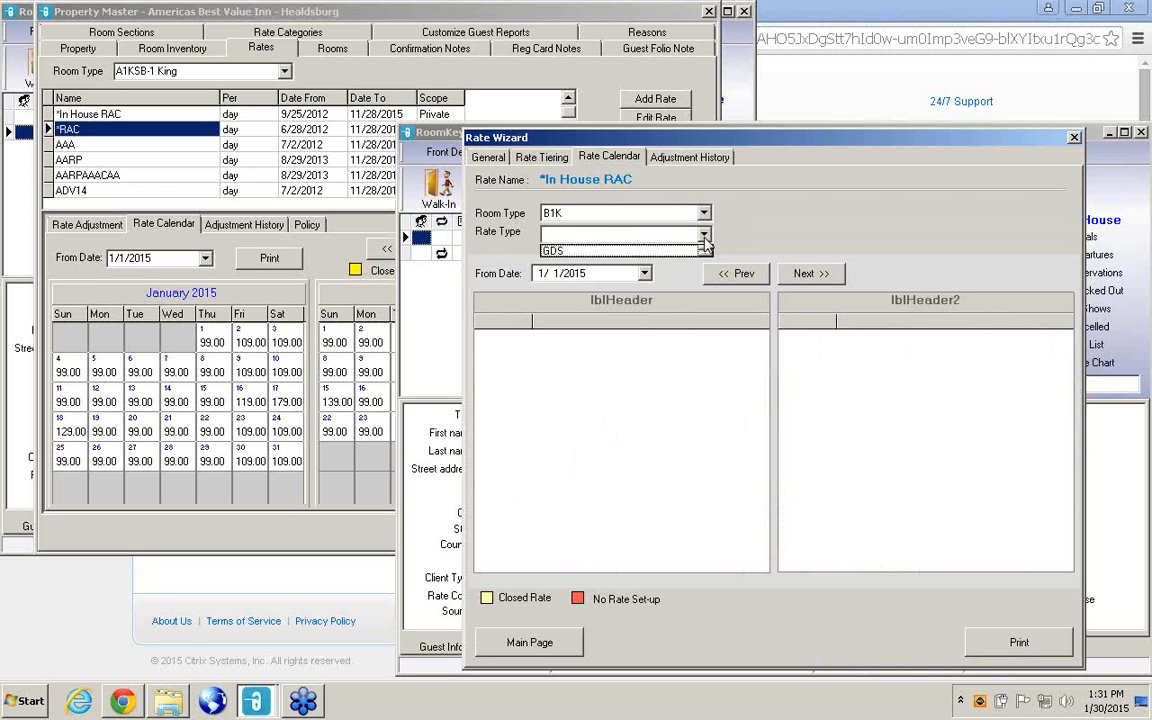
left_click(620, 250)
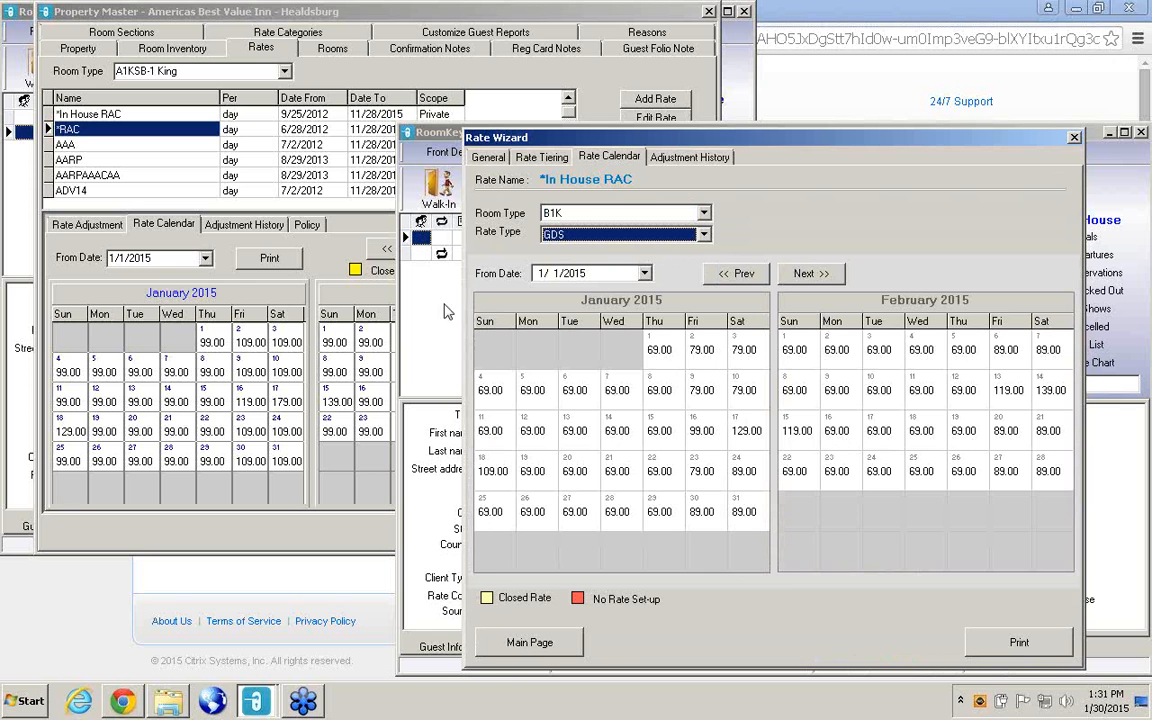
Unlock the *In House RAC room type rate grid and close the Rate Wizard.
left_click(487, 158)
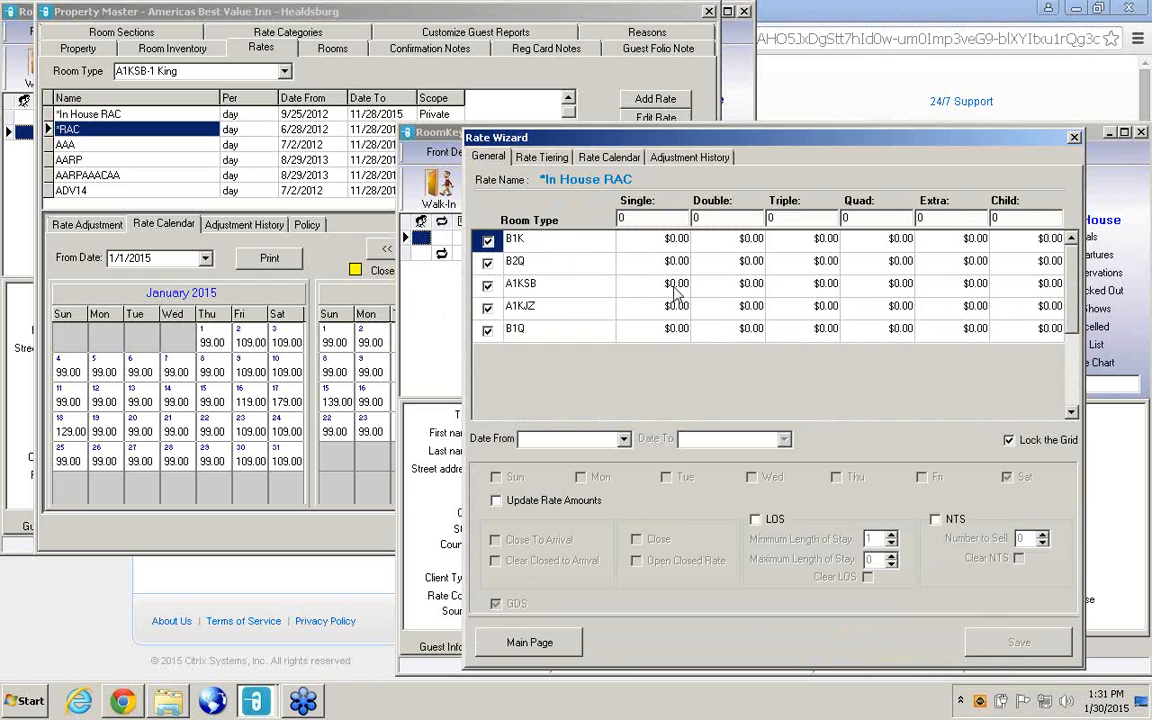
left_click(1008, 441)
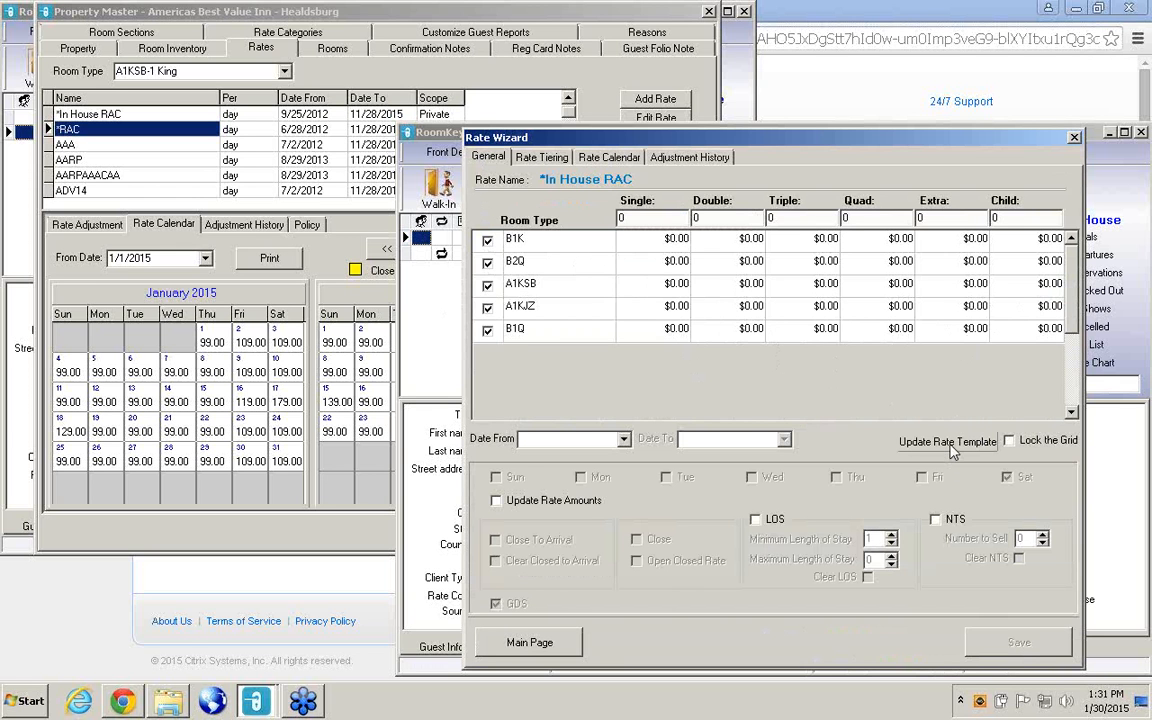
left_click(1074, 138)
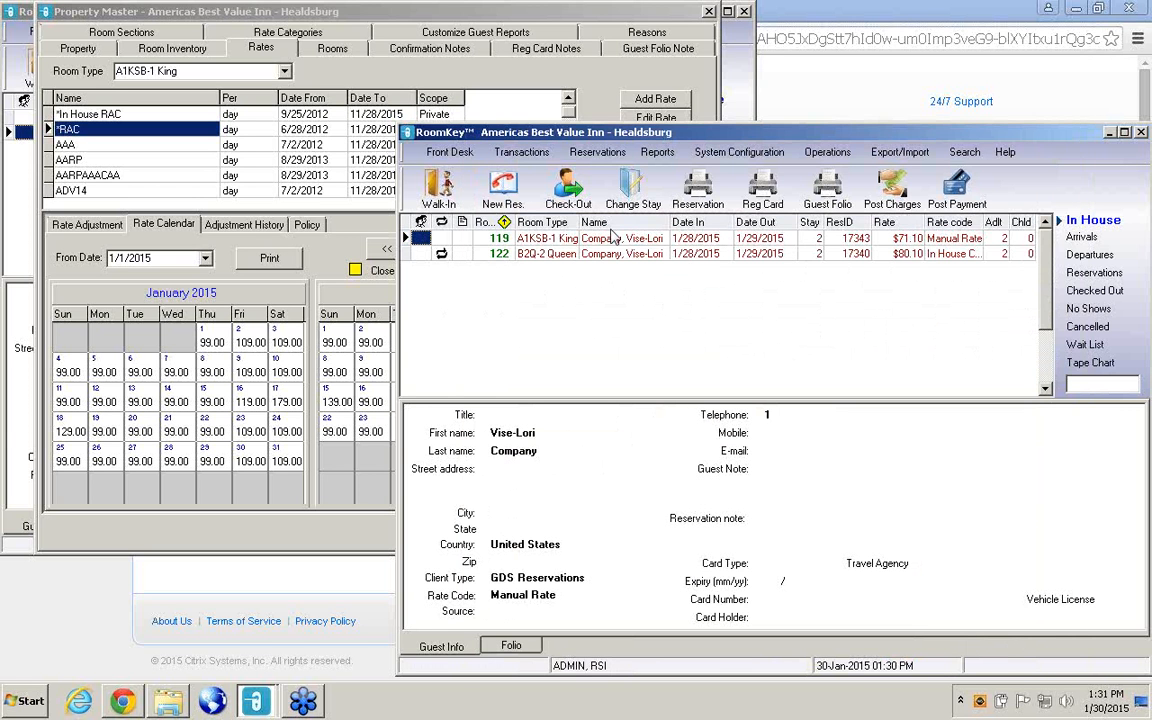
Select the existing AAA rate of A1KSB-1 King in the Property Master and reopen the Rate Wizard.
left_click(96, 148)
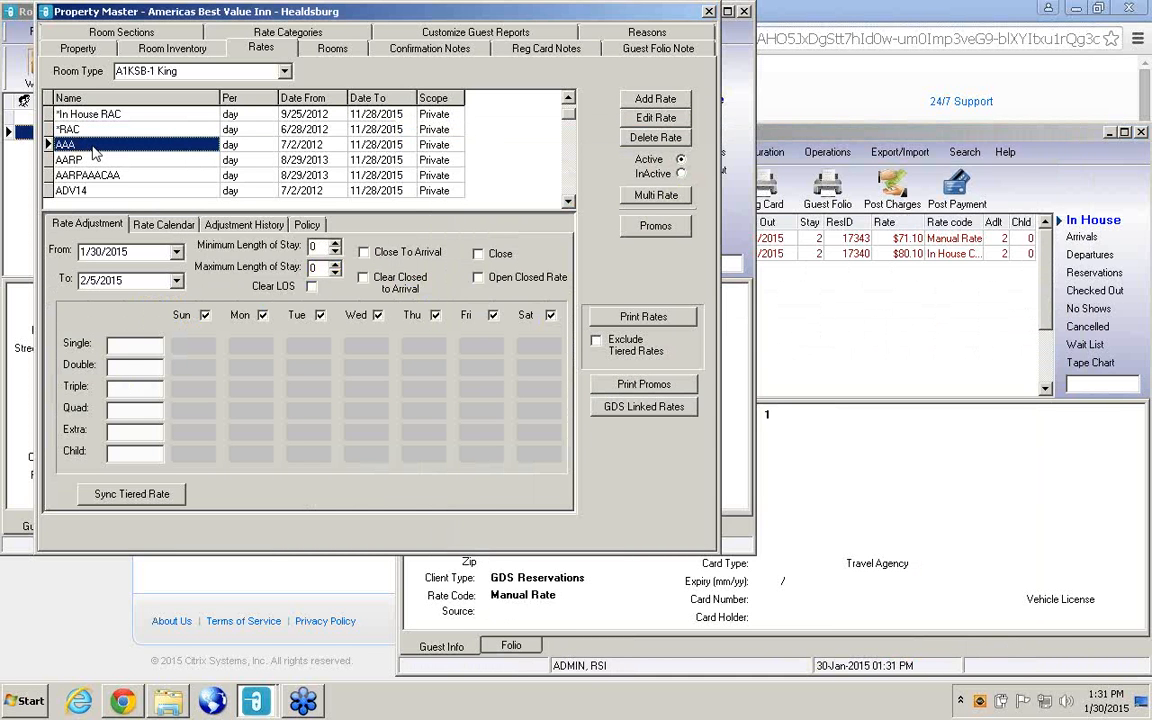
left_click(843, 302)
left_click(739, 152)
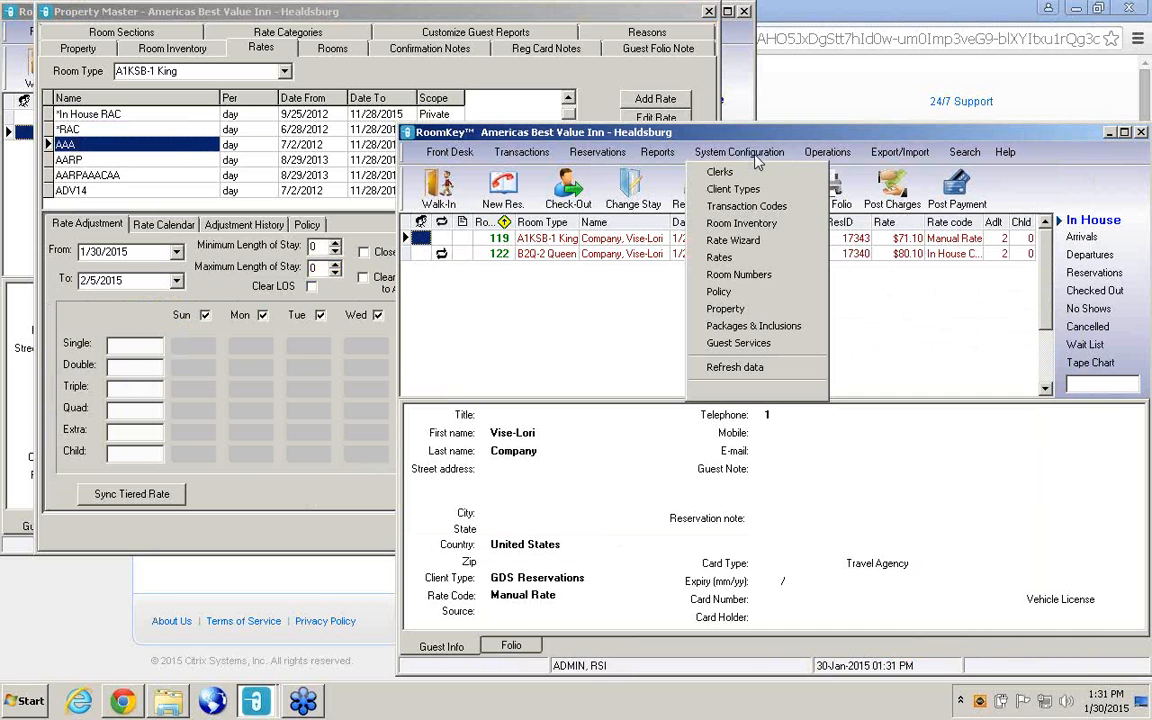
left_click(737, 240)
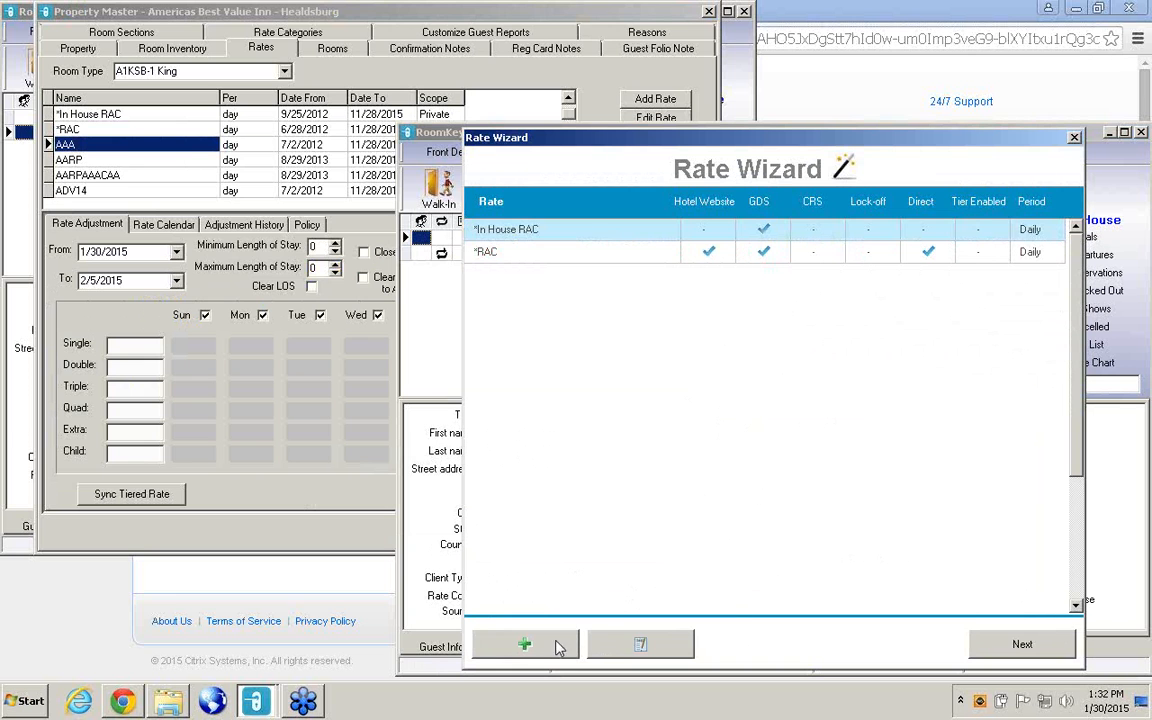
Start a new rate named AAA based on existing rates and skip the CRS rate selection.
left_click(540, 655)
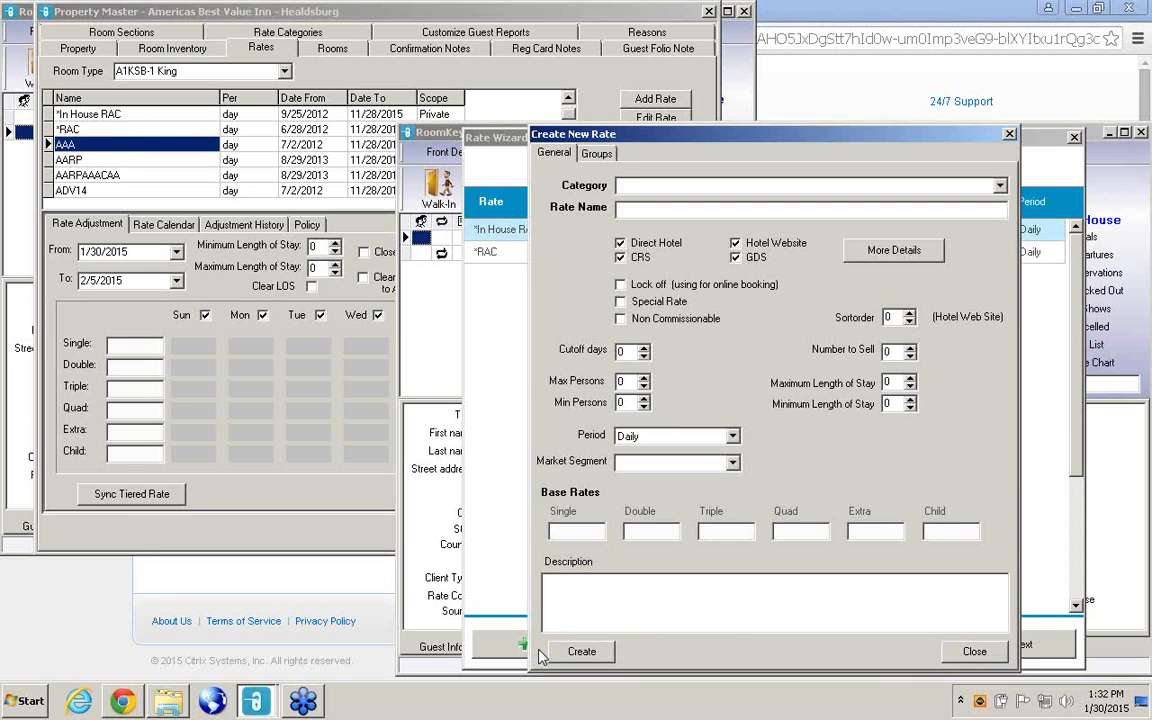
left_click(661, 213)
type("AAA")
right_click(714, 362)
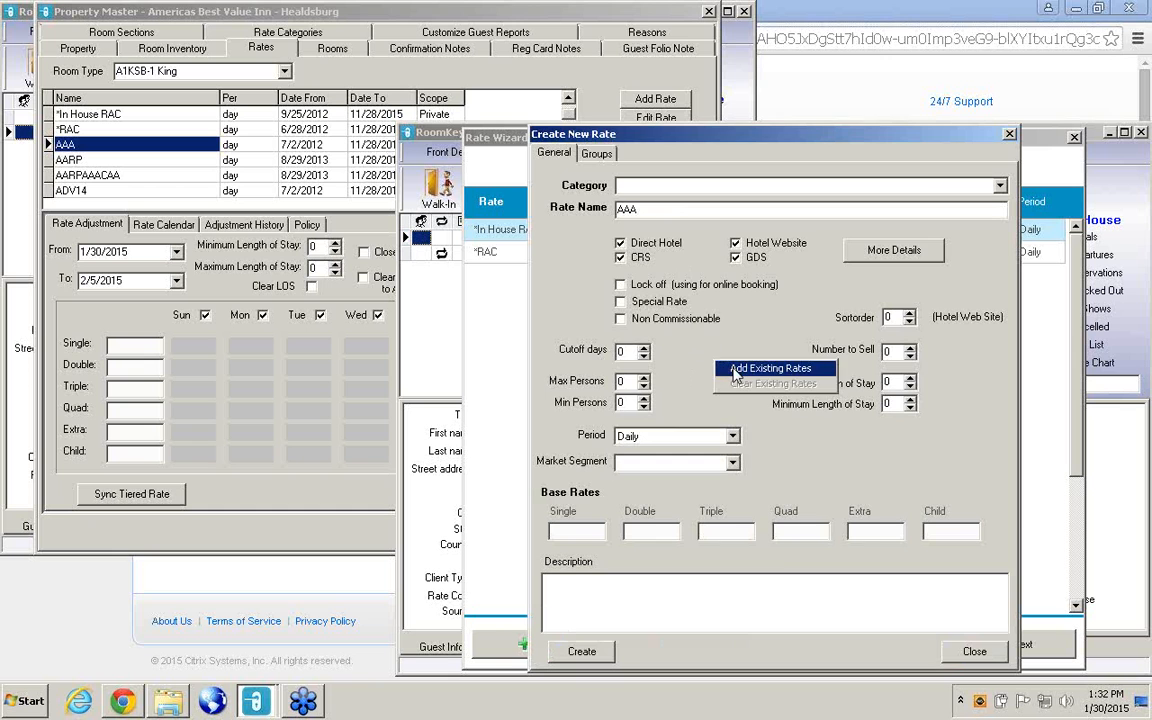
left_click(762, 368)
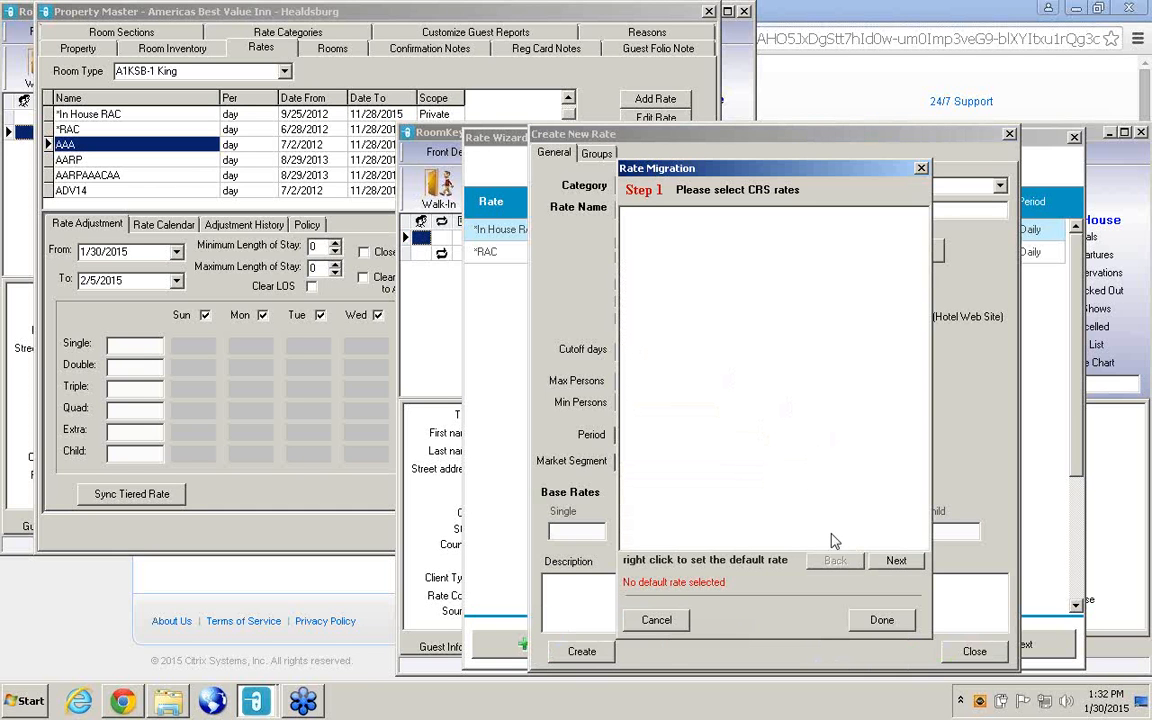
left_click(895, 562)
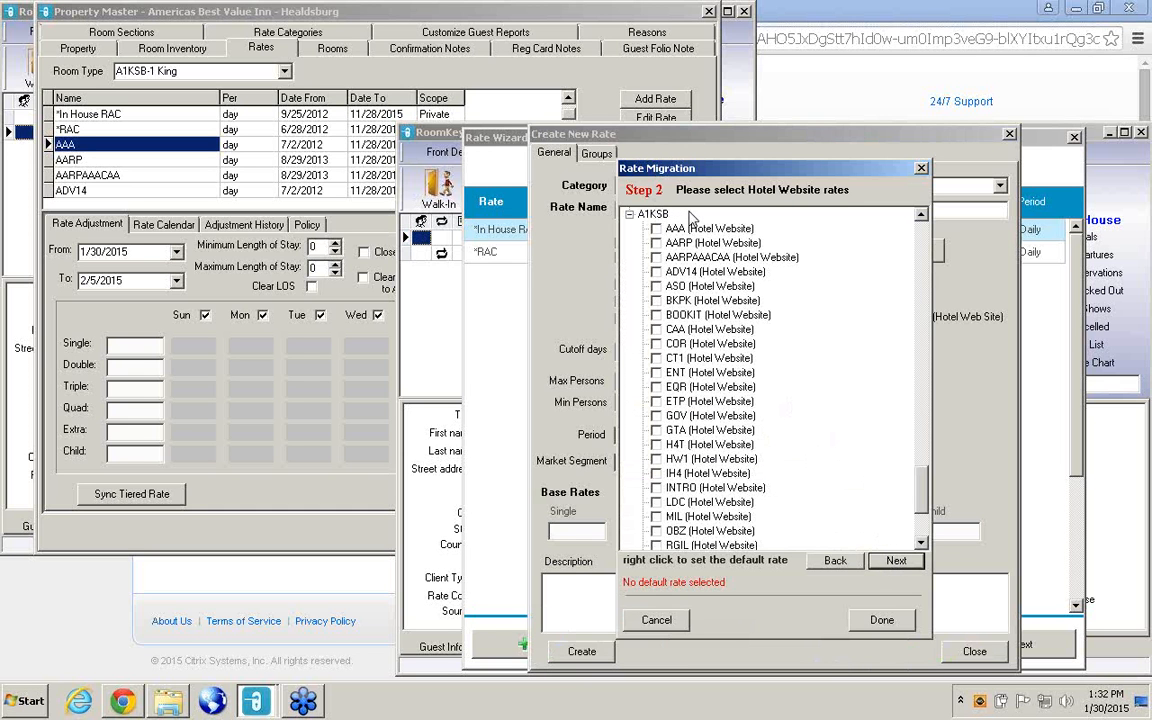
Look through the GDS and Hotel Direct rate selections and return to the Hotel Website rates.
left_click(896, 562)
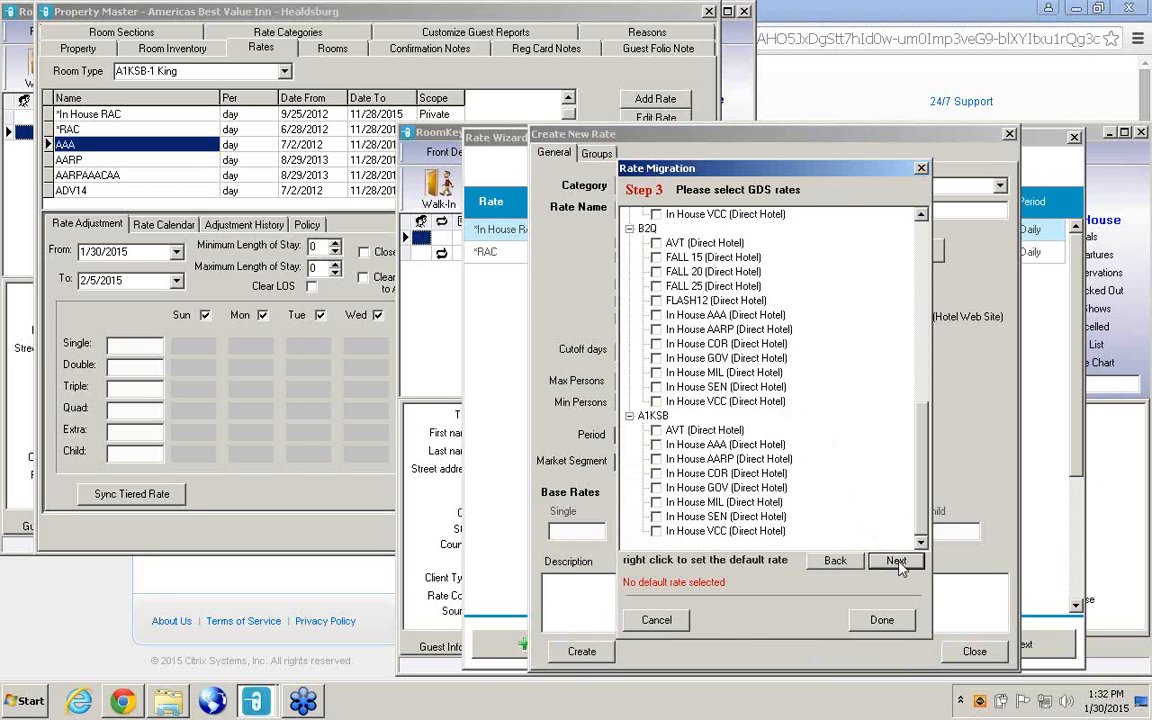
left_click(896, 562)
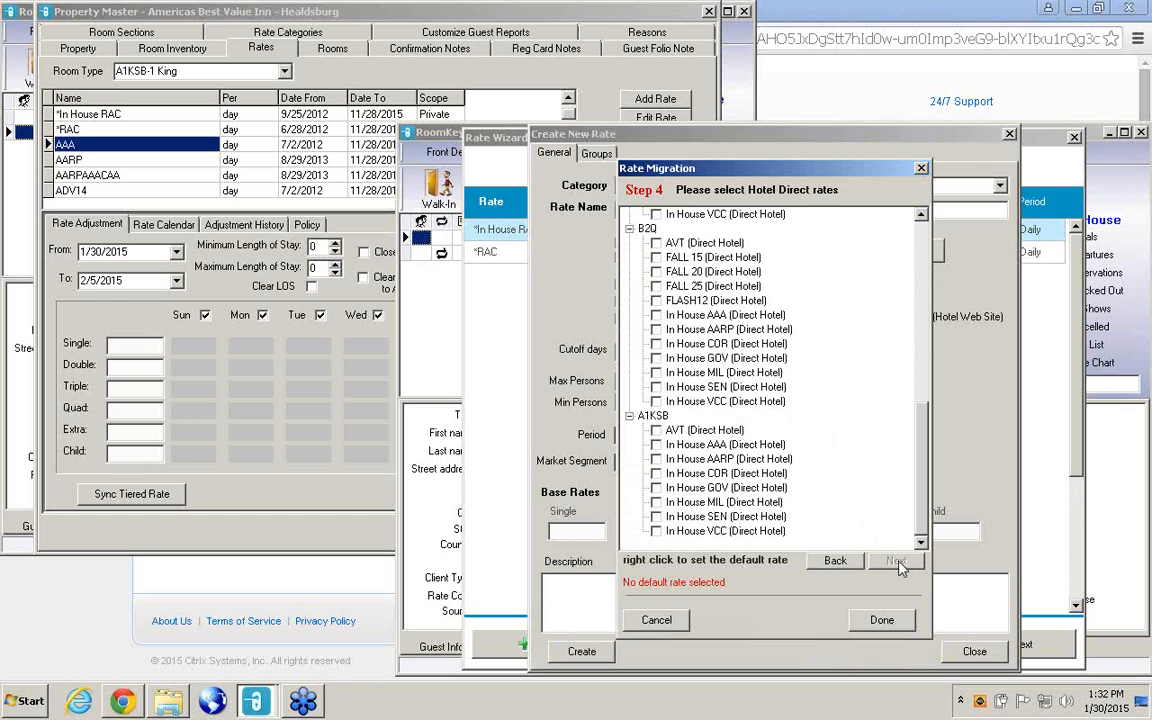
left_click(838, 562)
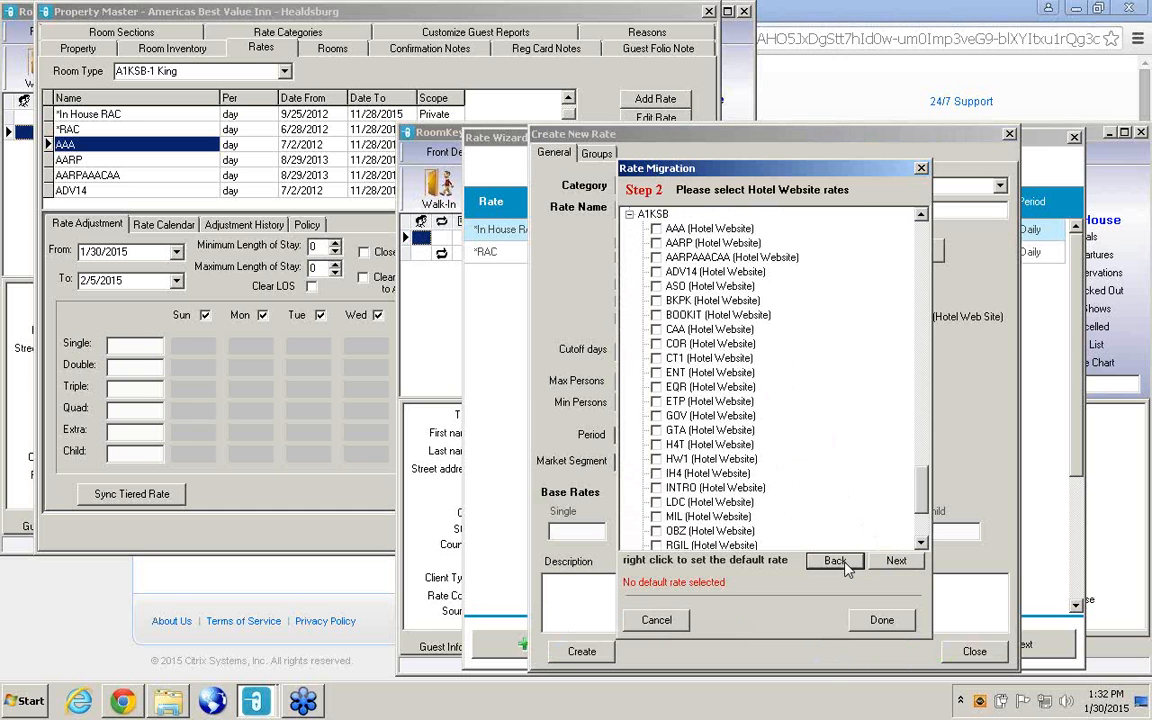
Select AAA as the Hotel Website rate for A1KSB, B1Q, A1KJZ, B1K and B2Q, and advance past GDS to the Hotel Direct rates.
left_click(656, 229)
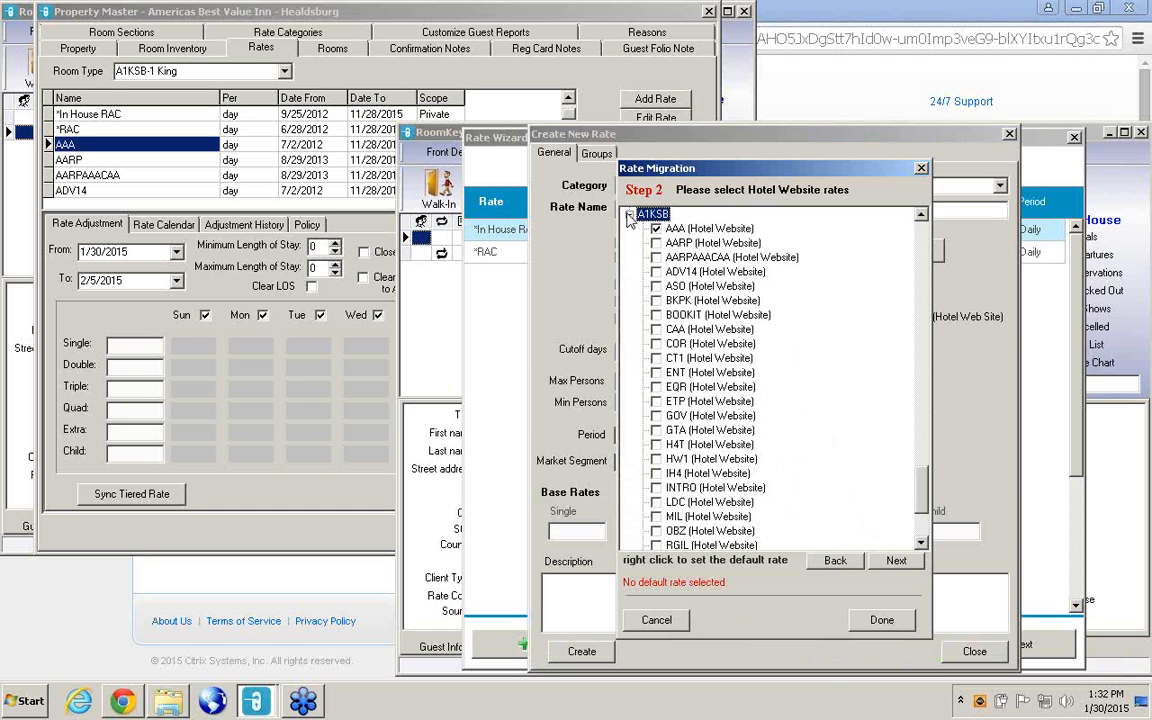
left_click(629, 214)
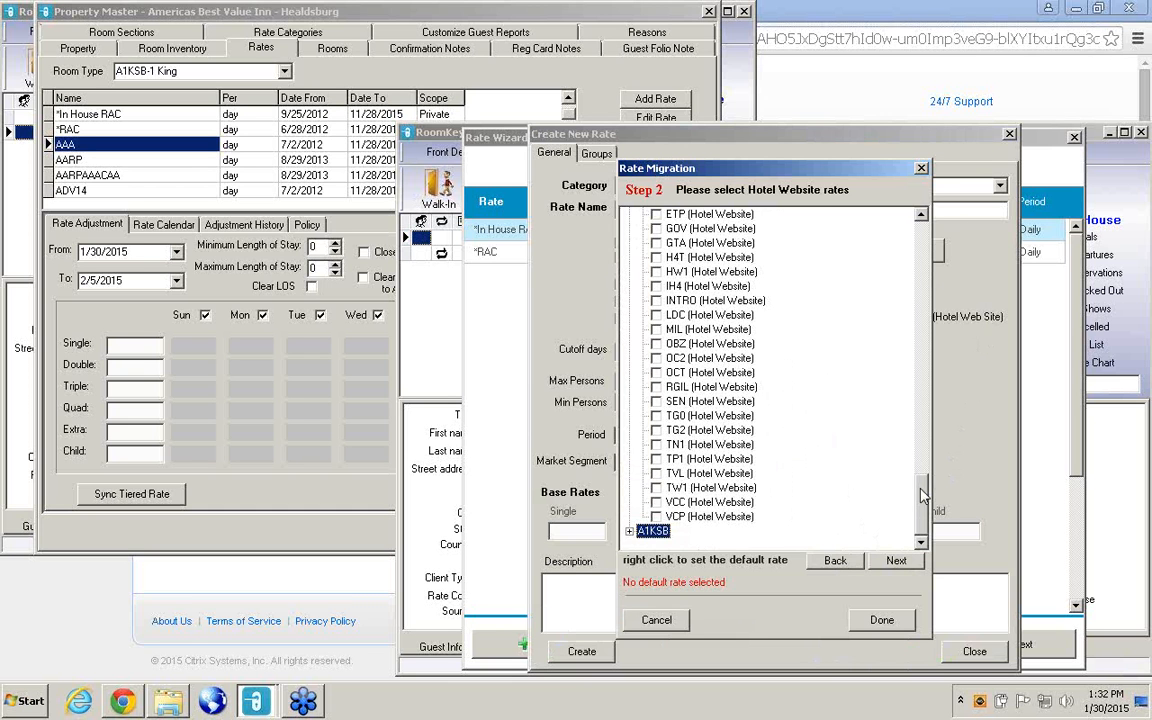
left_click_drag(922, 494, 810, 200)
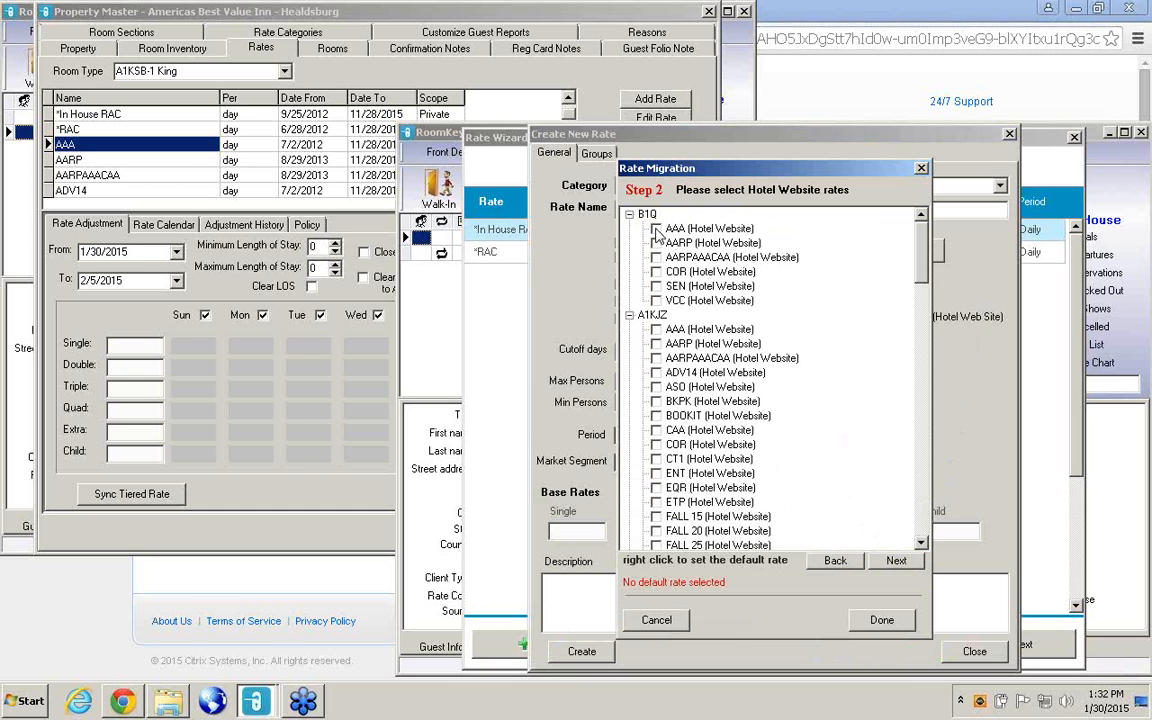
left_click(629, 214)
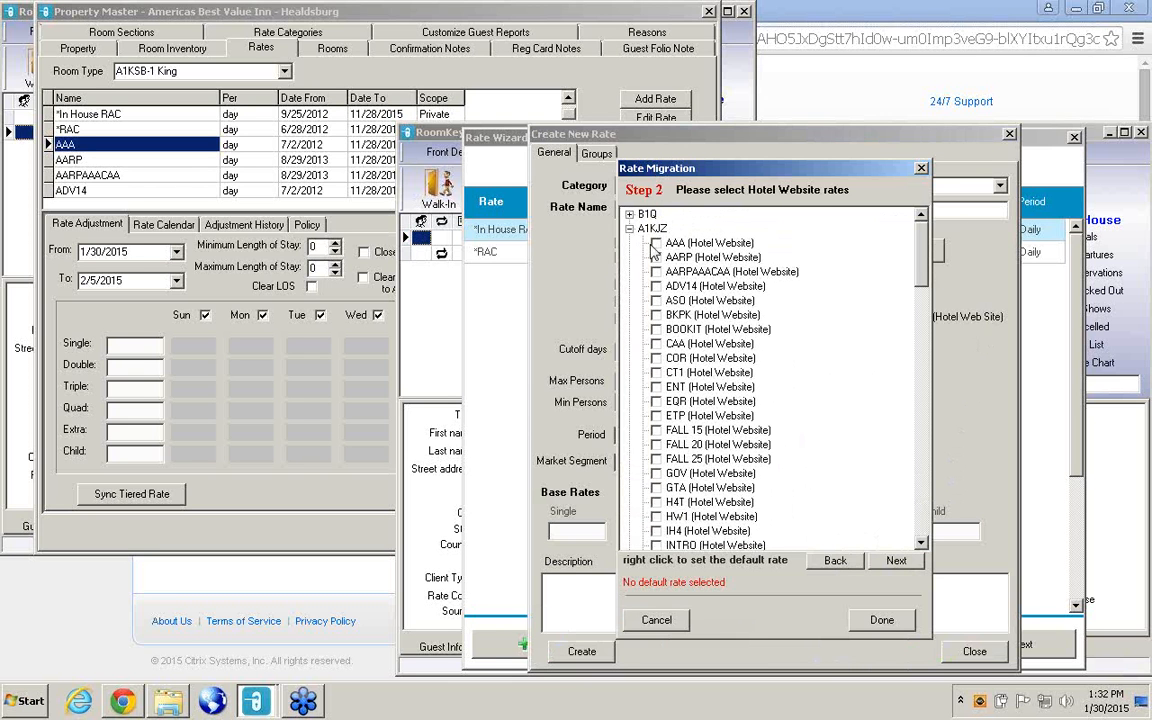
left_click(655, 244)
left_click(630, 229)
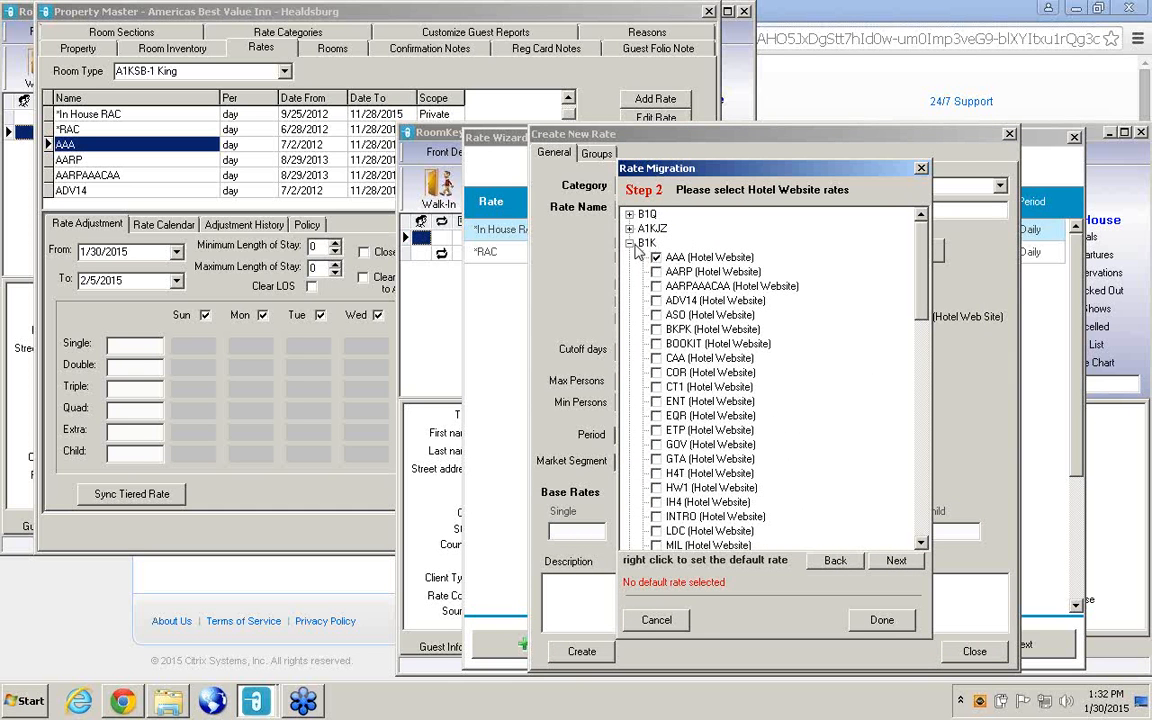
left_click(629, 243)
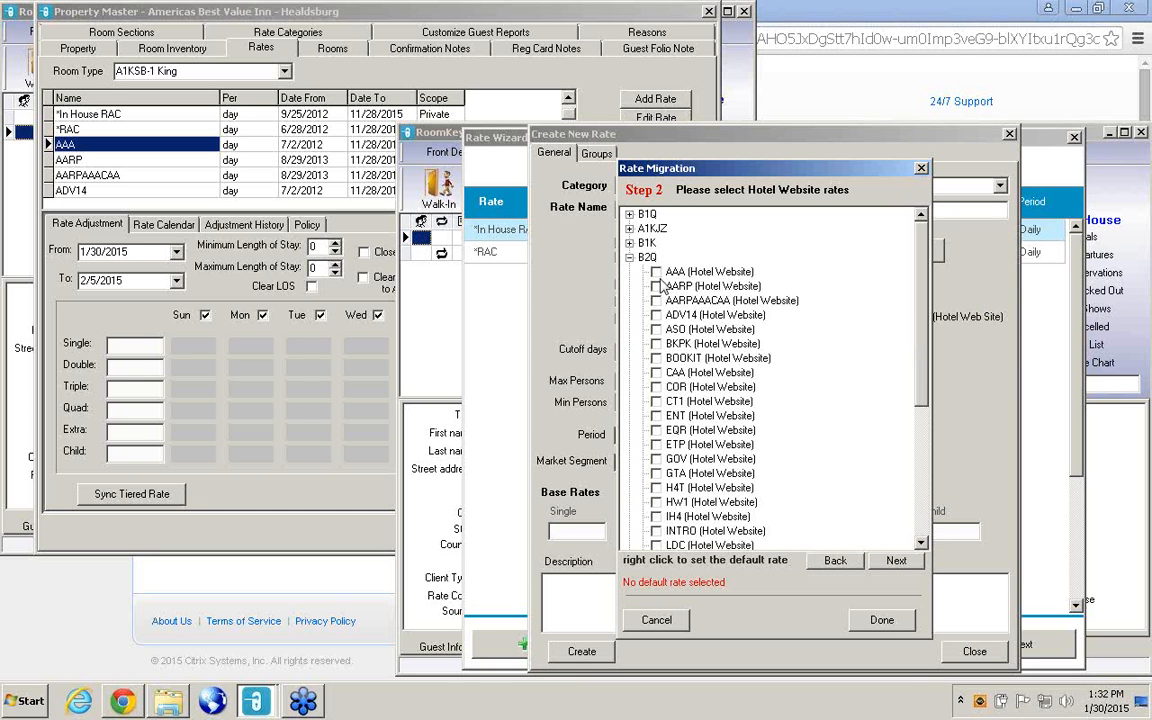
left_click(629, 257)
left_click(652, 272)
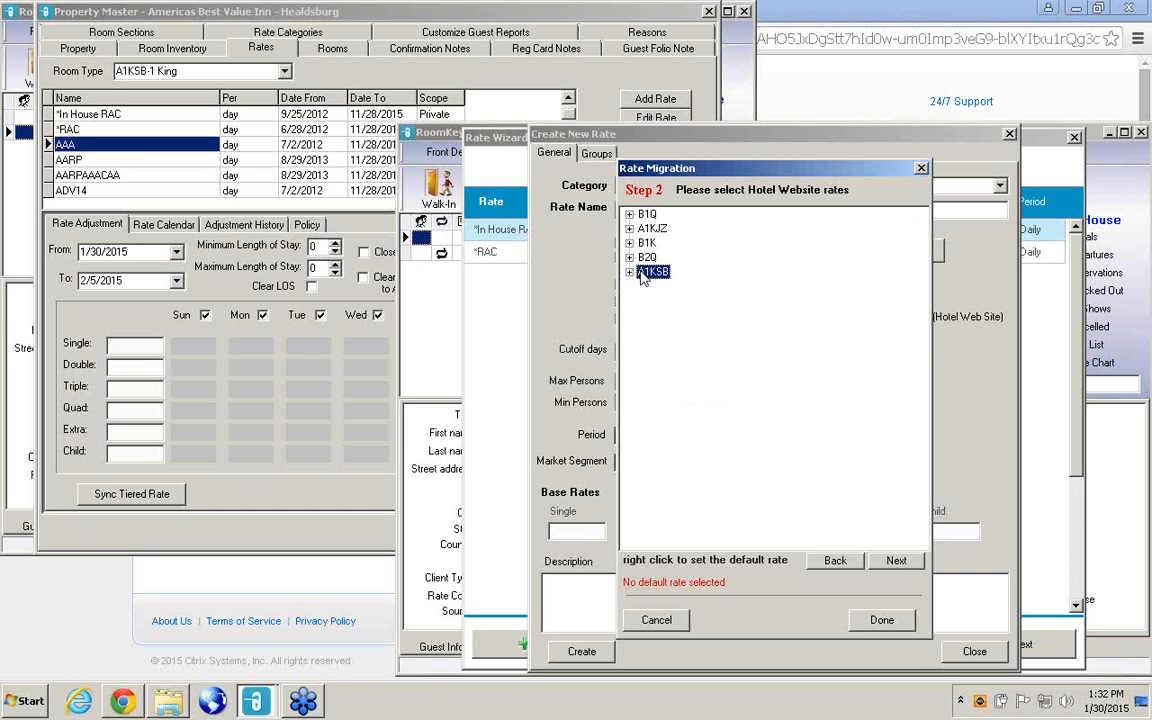
left_click(896, 561)
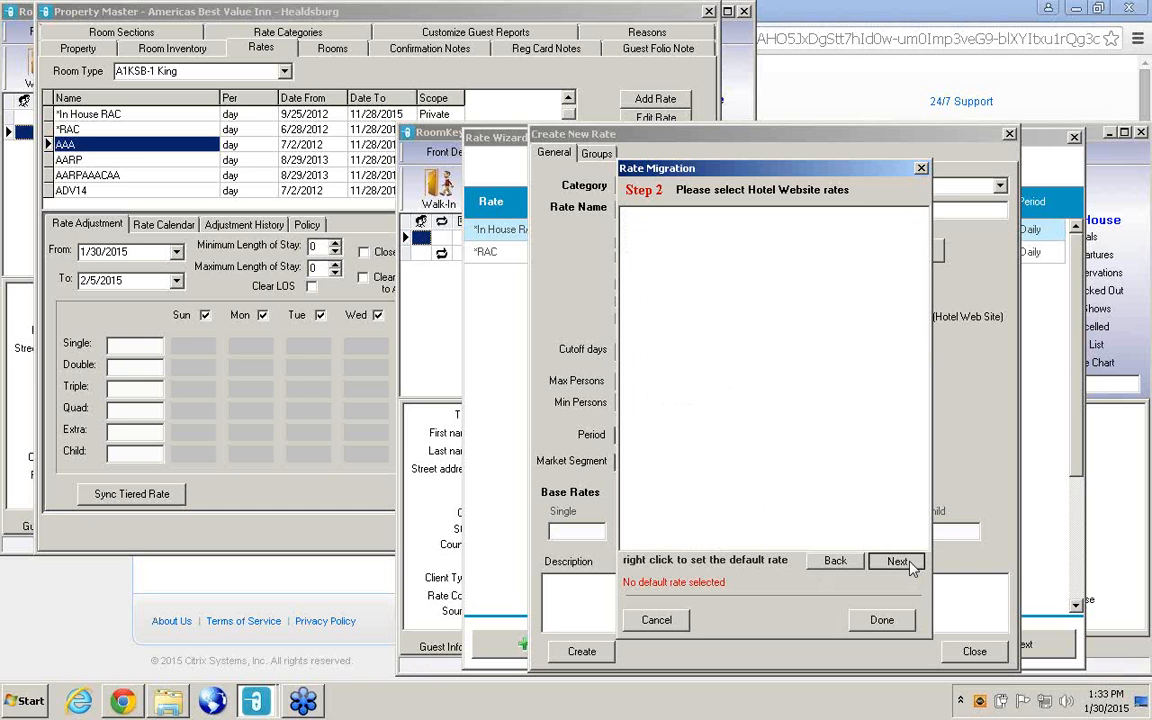
left_click(905, 564)
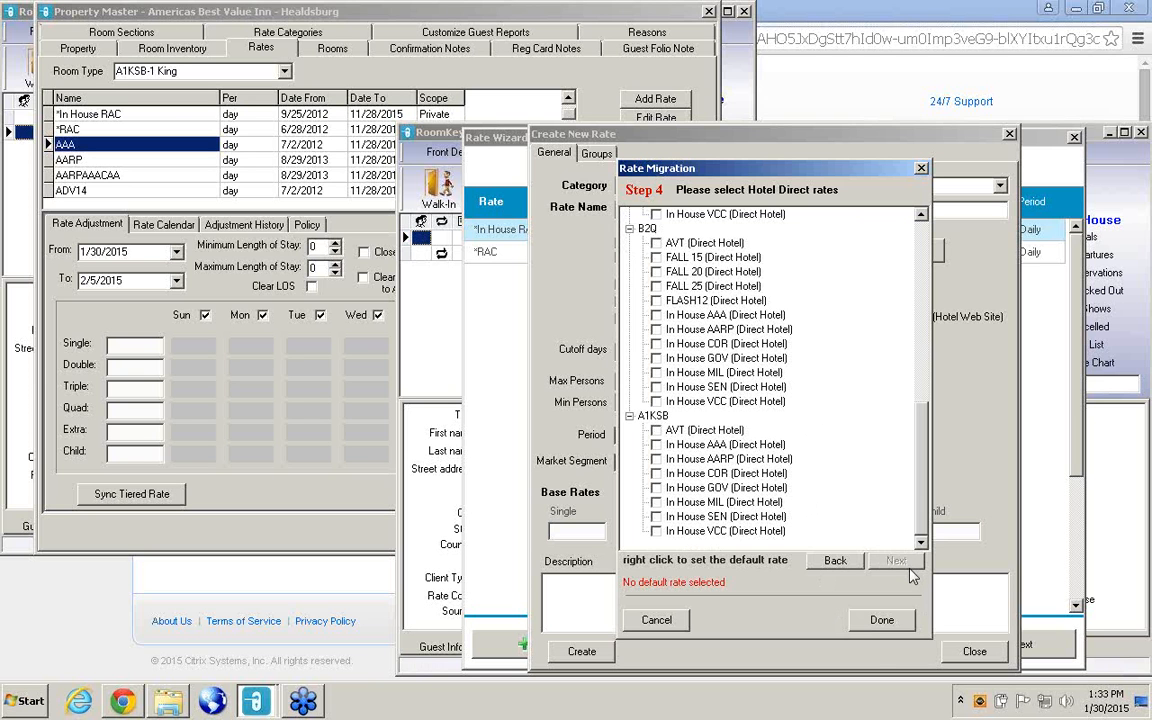
Finish the rate selection without Hotel Direct rates, set minimum persons and minimum length of stay to 1, and create the AAA rate.
left_click(881, 620)
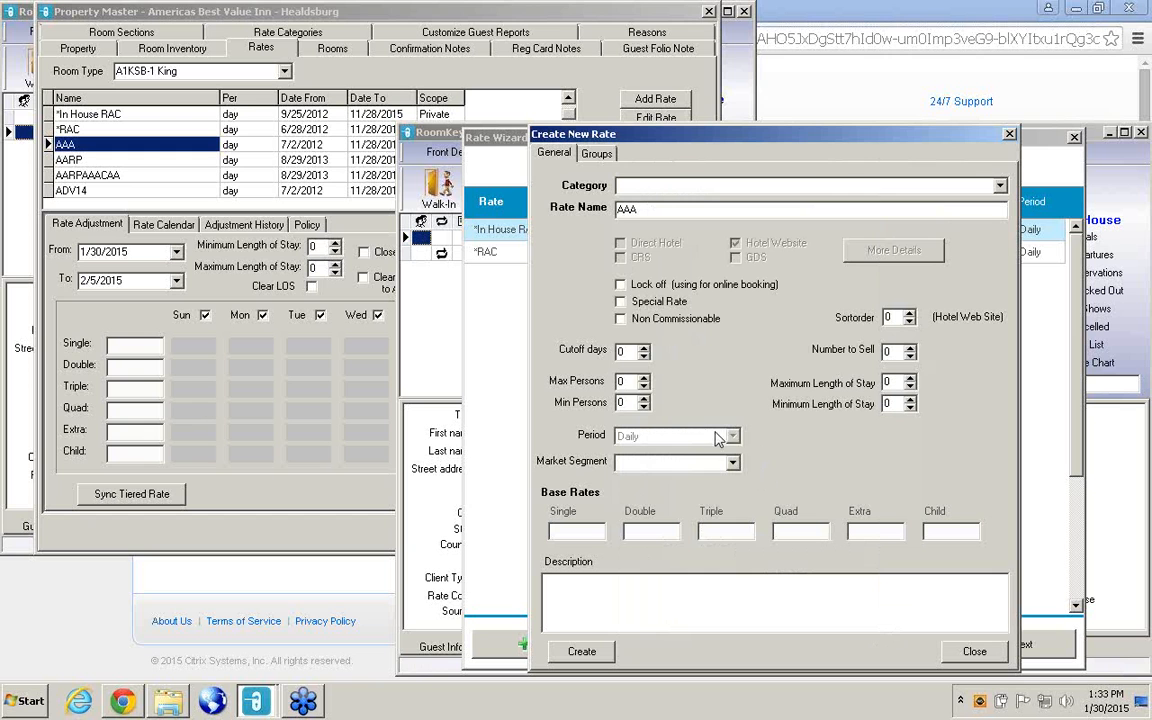
left_click(644, 399)
left_click(910, 399)
left_click(591, 653)
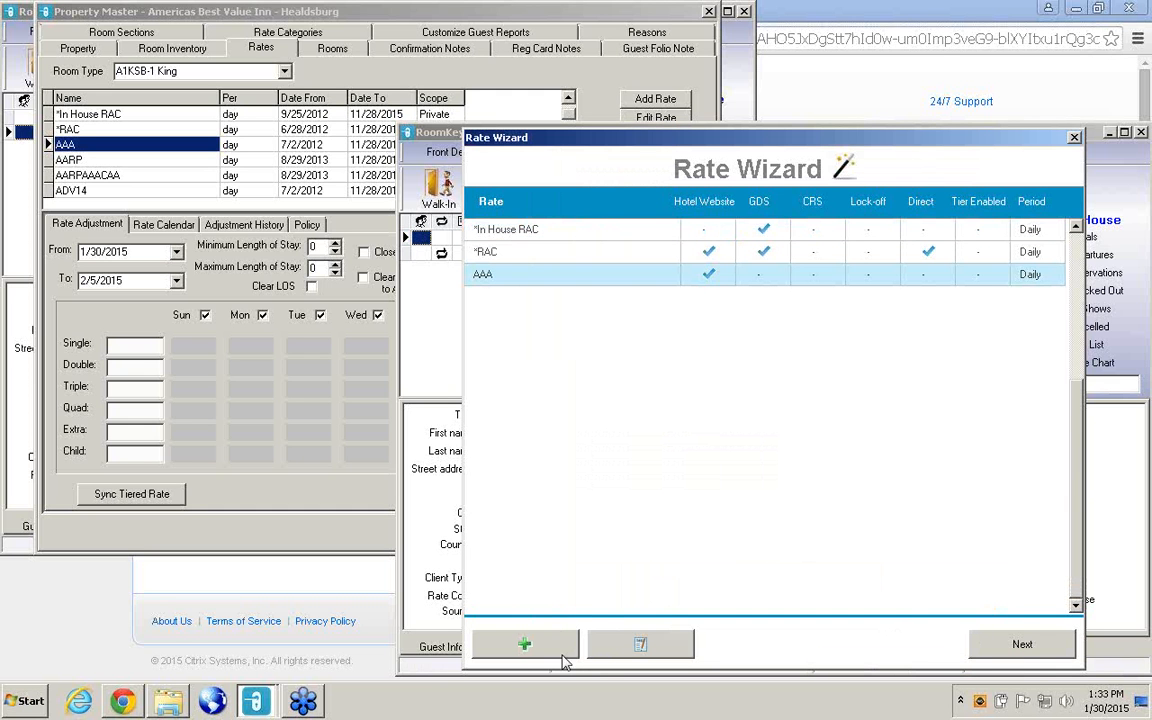
Open the new AAA rate for editing and copy the description "AAA Member Rate" from the existing AAA rate in the Property Master.
left_click(637, 648)
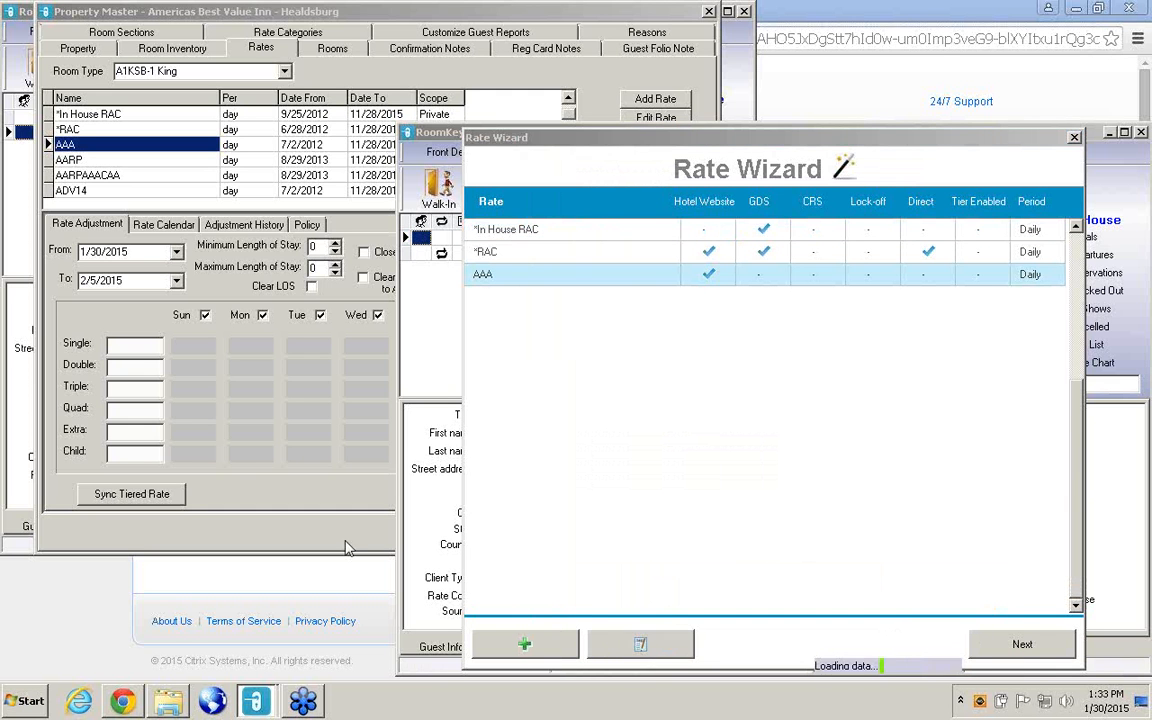
left_click(597, 94)
left_click(661, 122)
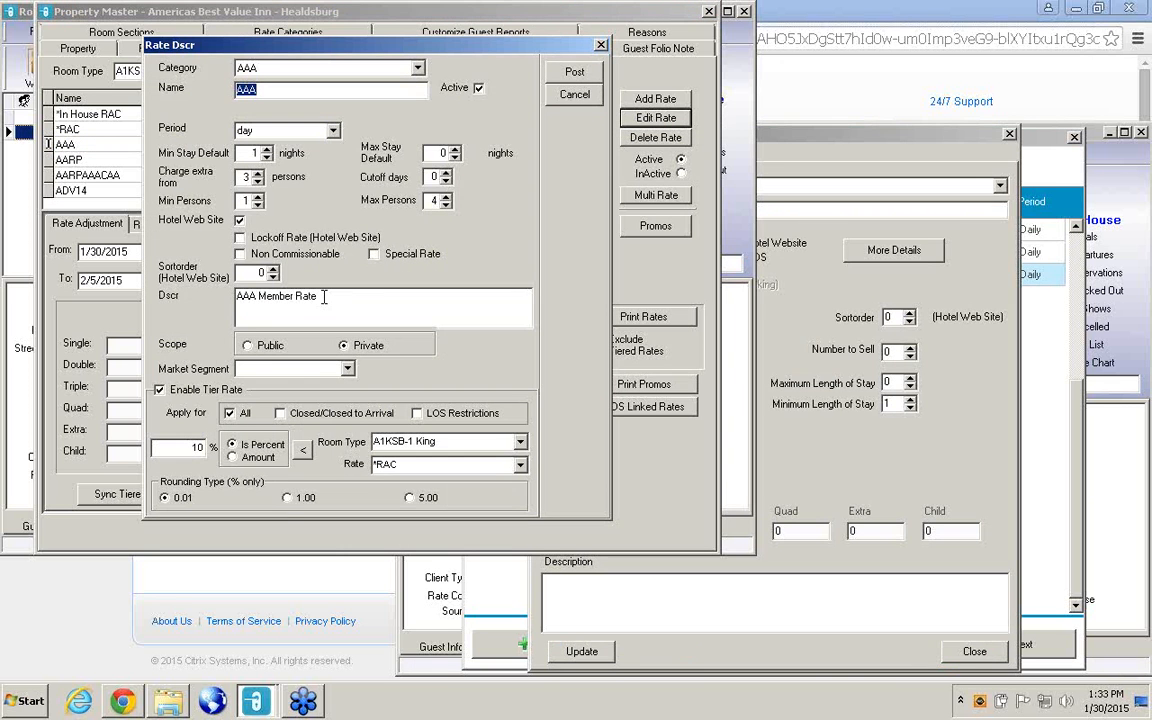
left_click_drag(325, 296, 237, 297)
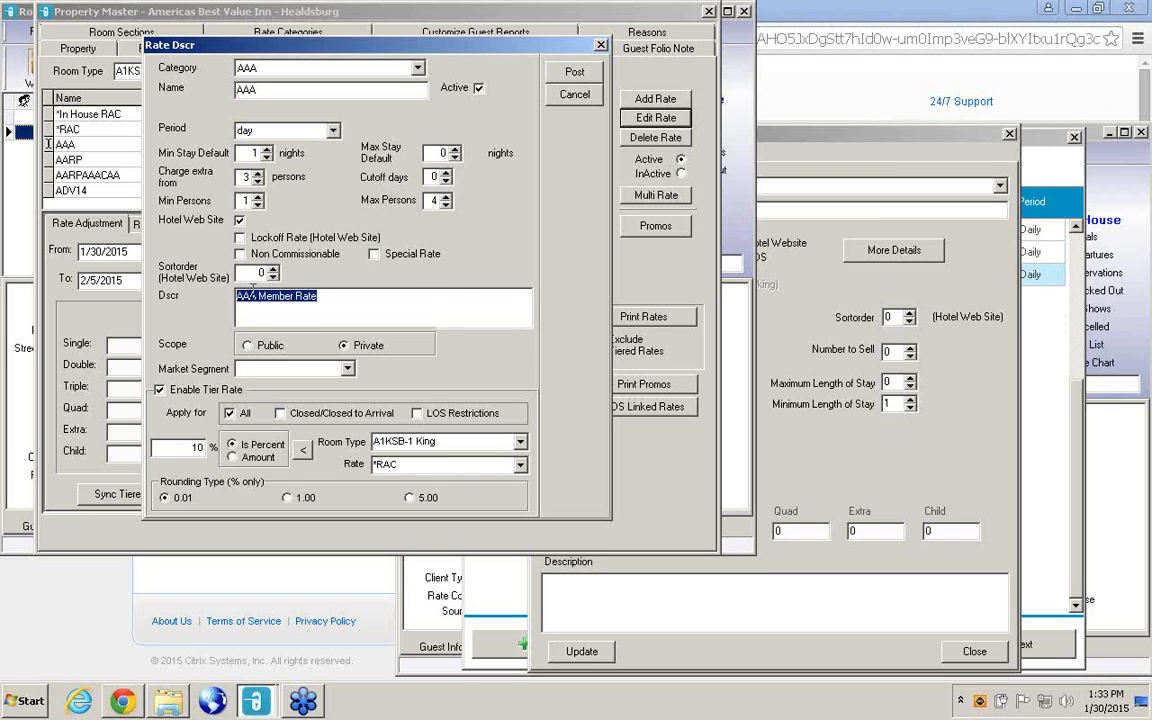
right_click(252, 289)
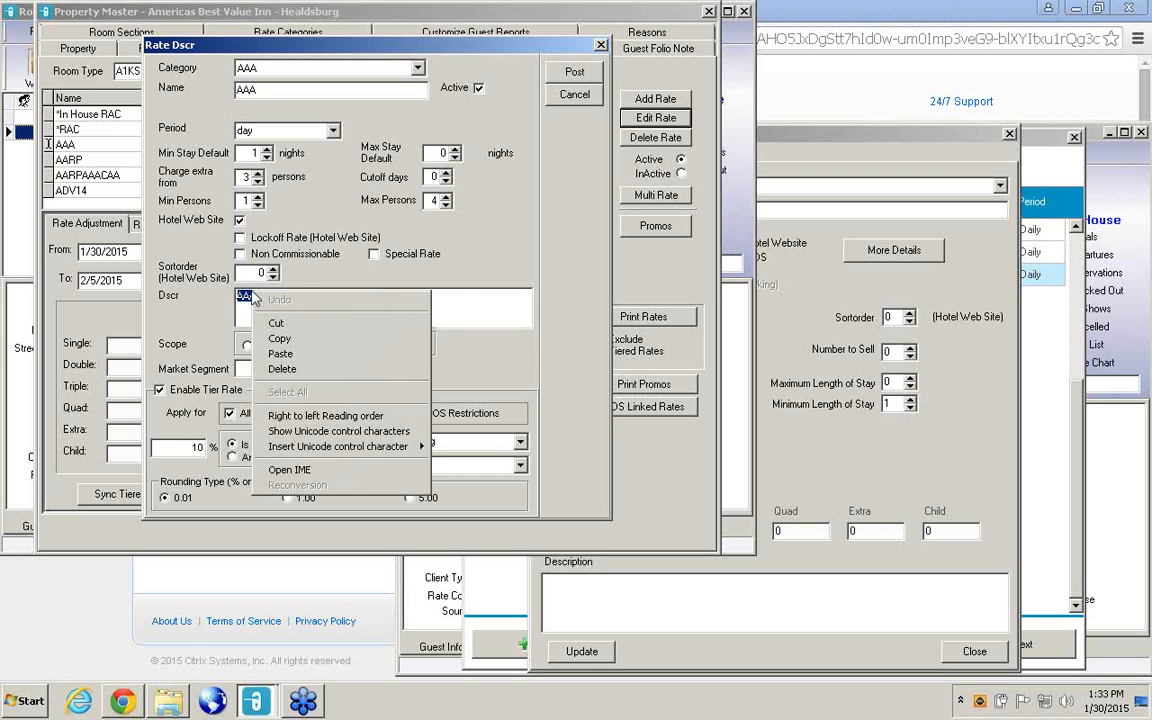
left_click(281, 339)
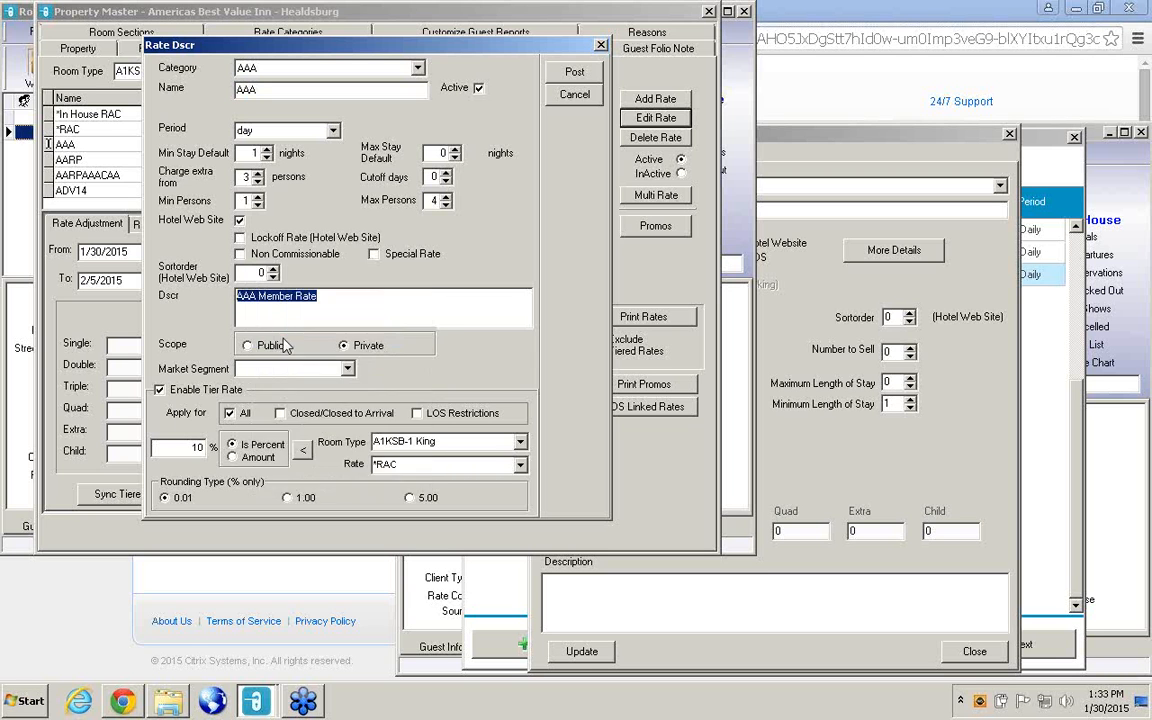
Paste "AAA Member Rate" as the new AAA rate's description, update the rate and reopen it for editing.
left_click(672, 615)
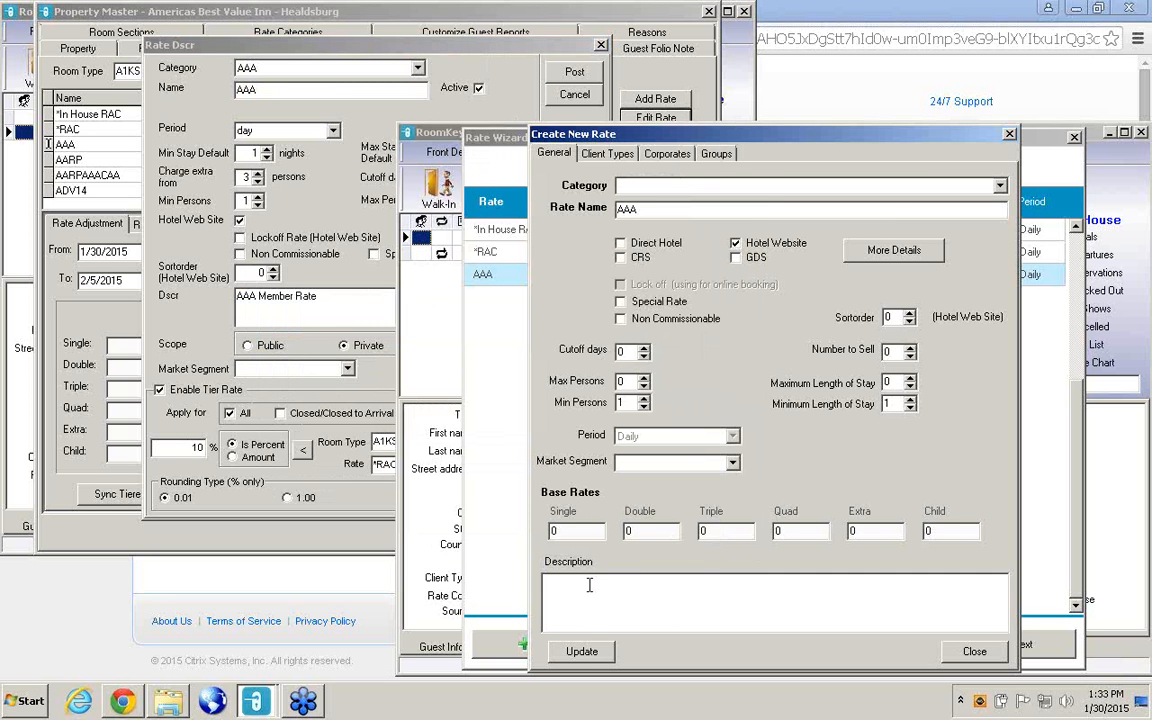
key("ctrl+v")
left_click(593, 655)
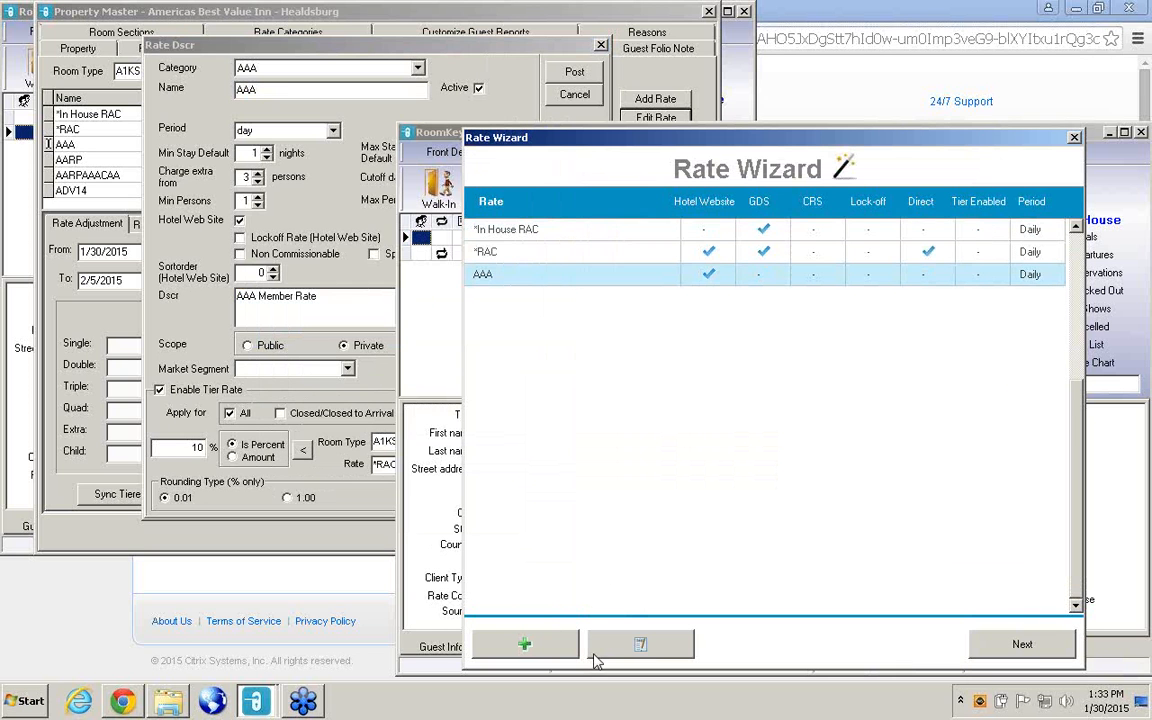
left_click(652, 650)
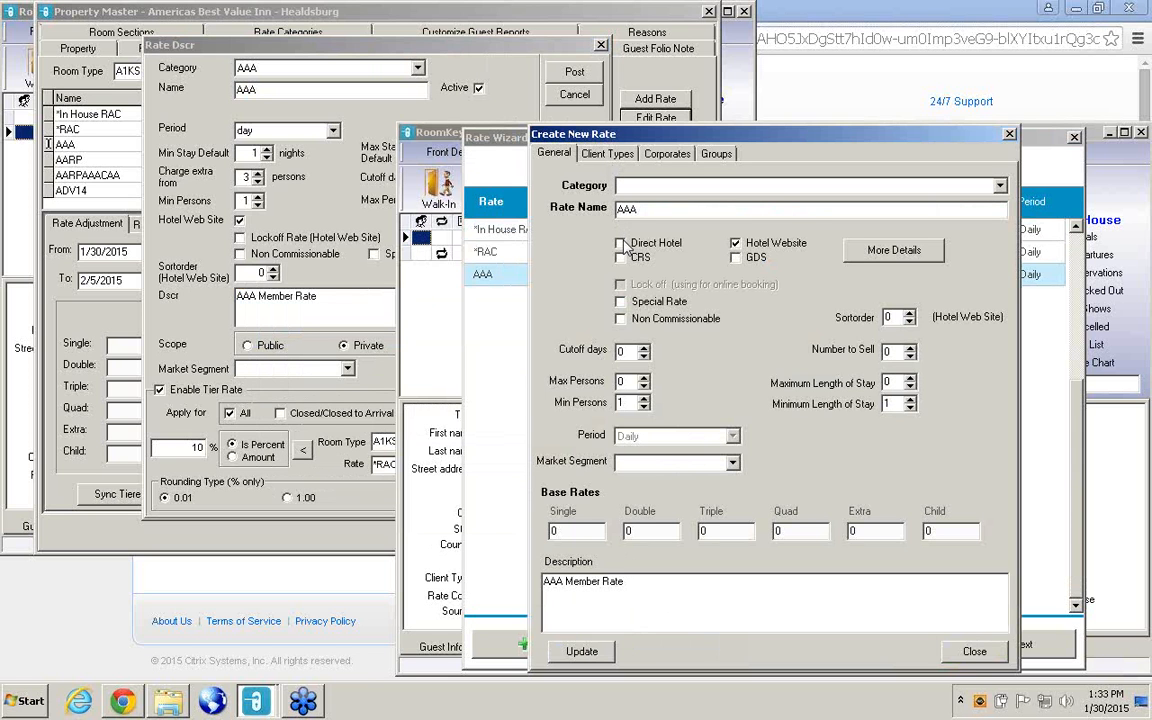
left_click(1136, 258)
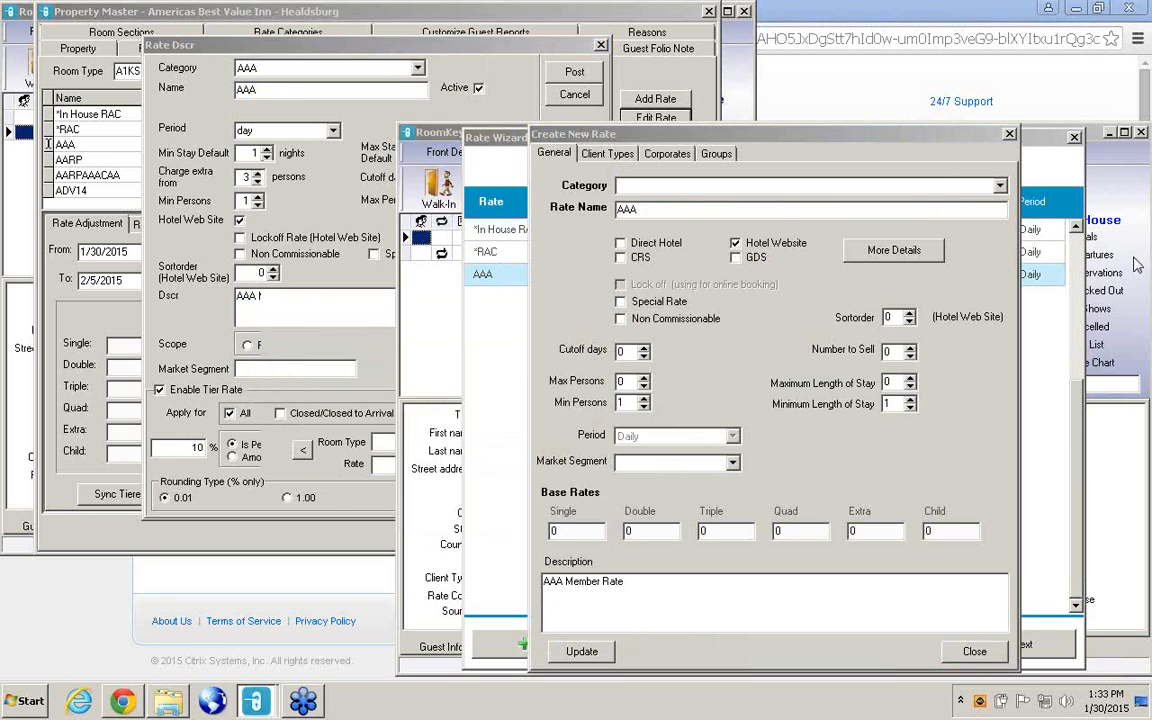
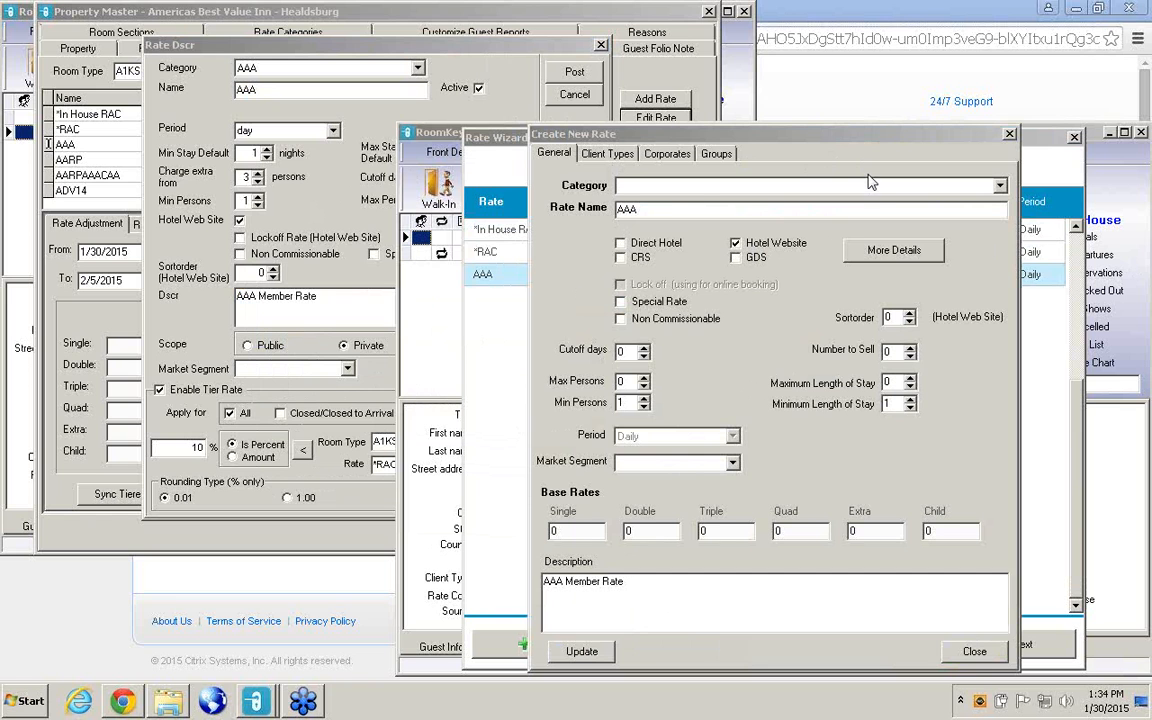
Enable the Direct Hotel and GDS channels for the AAA rate alongside Hotel Website.
left_click(621, 244)
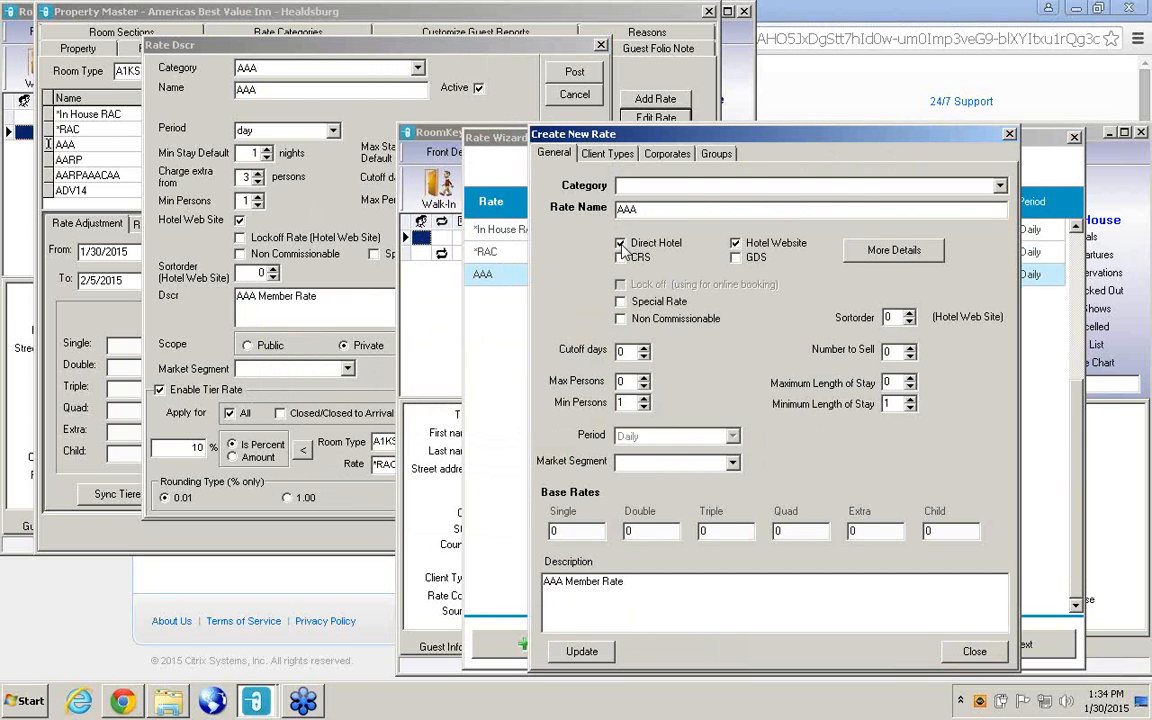
left_click(1133, 257)
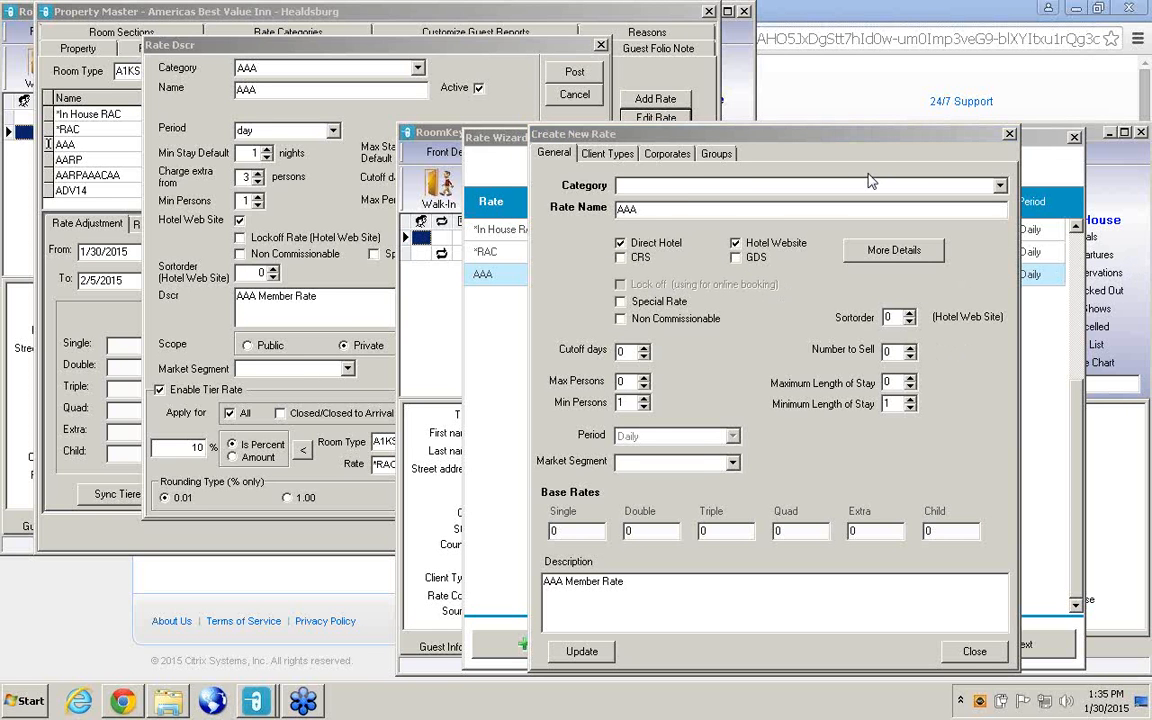
left_click(736, 258)
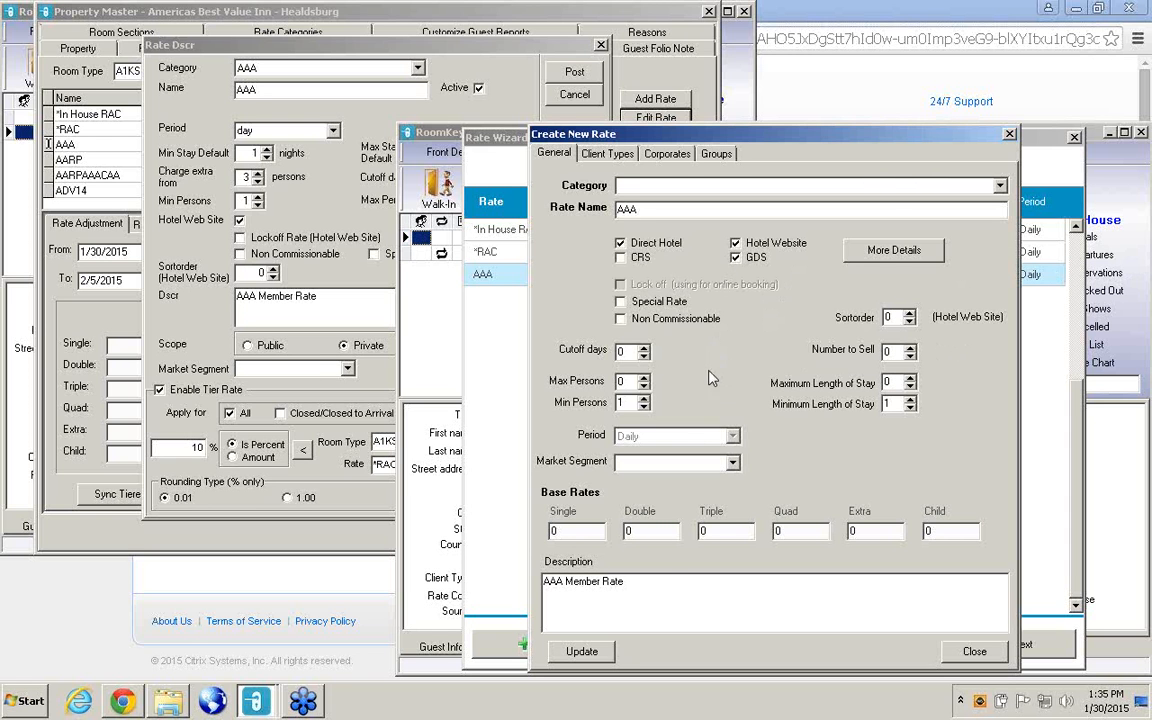
Assign the Leisure or Independent client type to AAA under Hotel Direct, expand the GDS and Hotel Website client types, update the rate and close it.
left_click(612, 154)
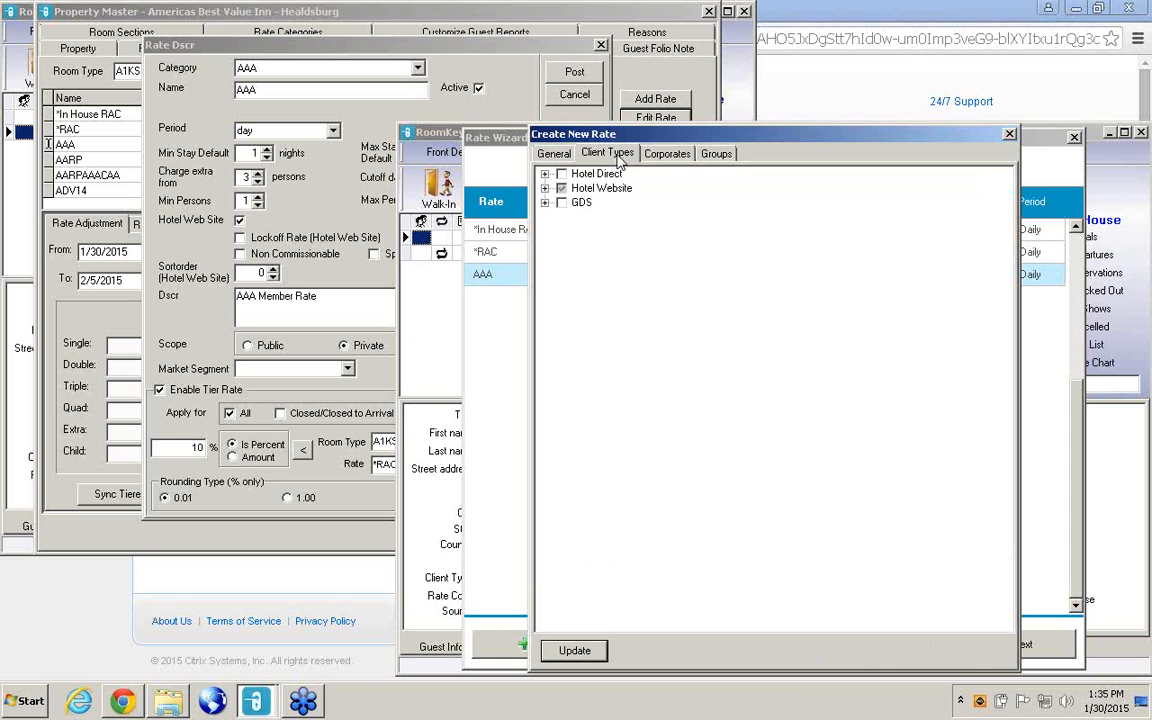
left_click(545, 174)
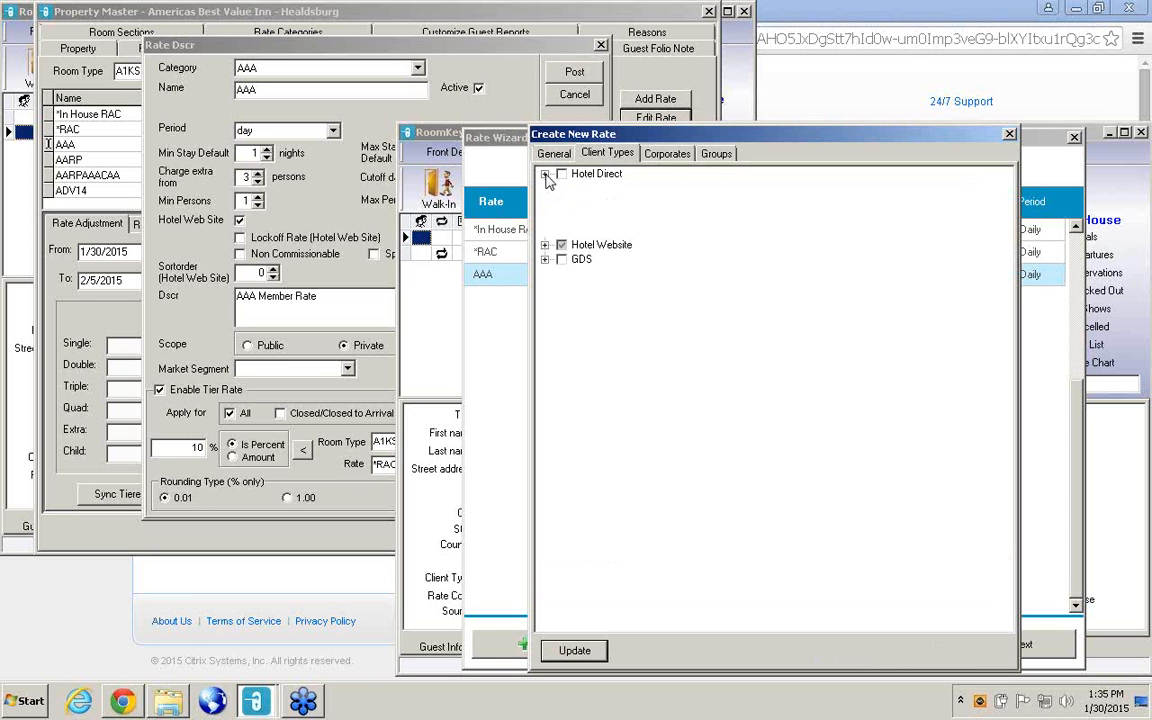
left_click(579, 246)
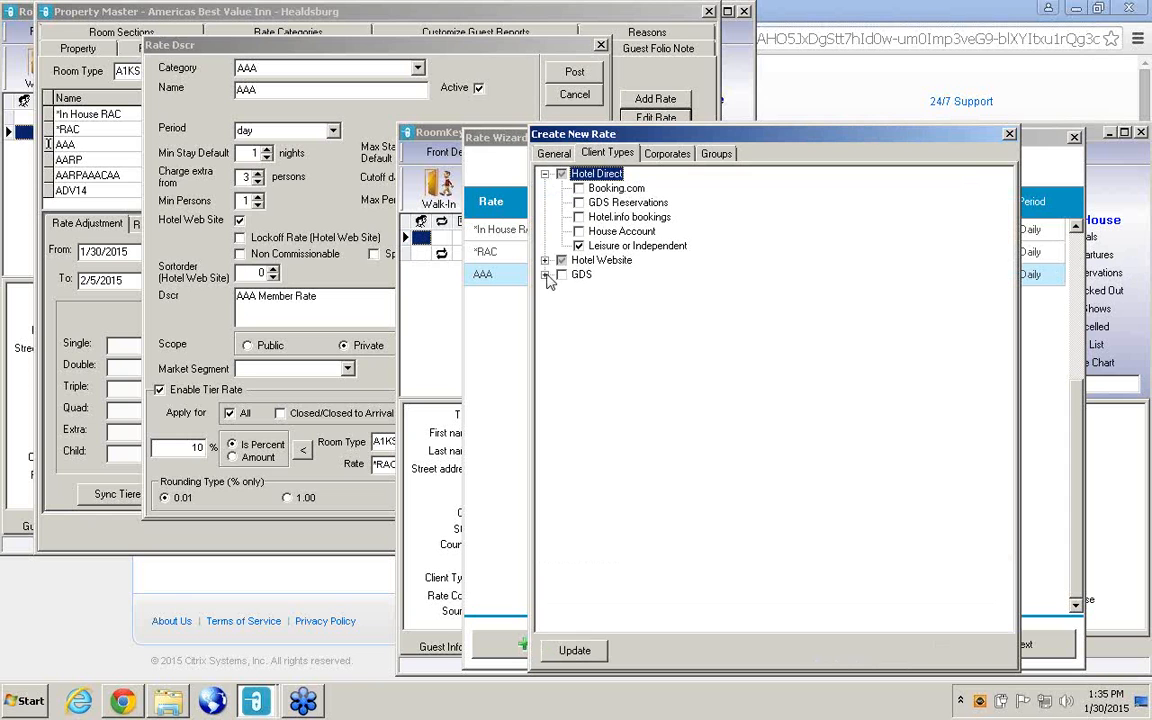
left_click(545, 275)
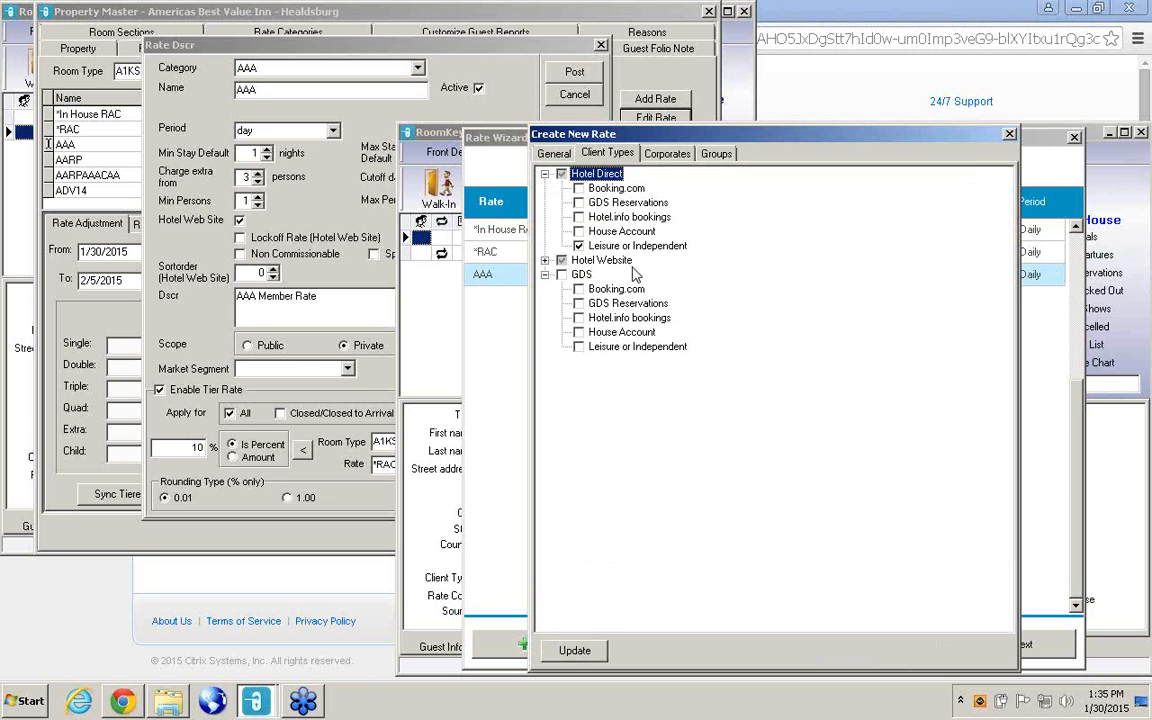
left_click(545, 261)
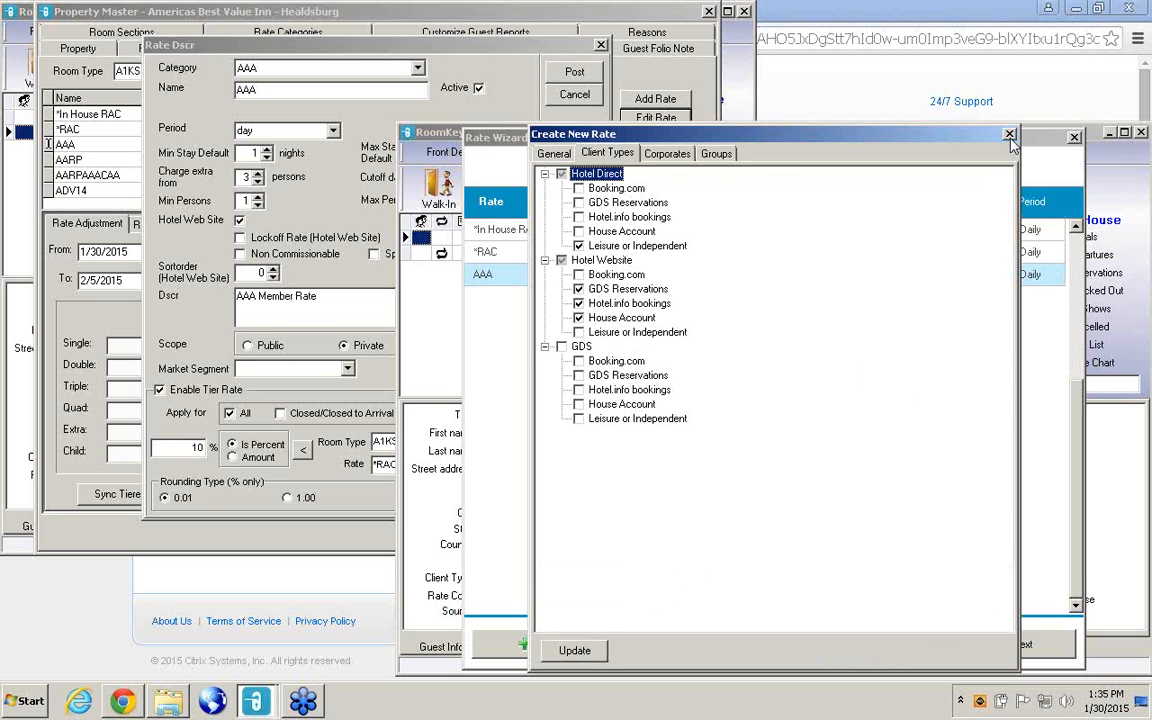
left_click(572, 649)
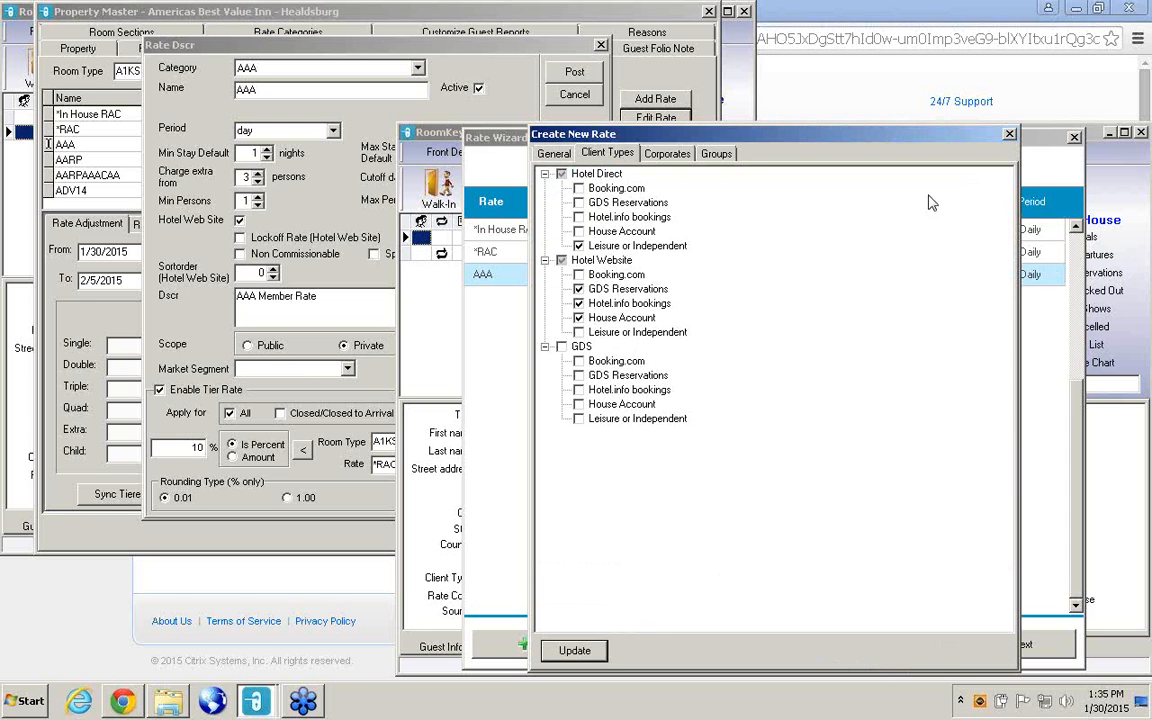
left_click(1009, 134)
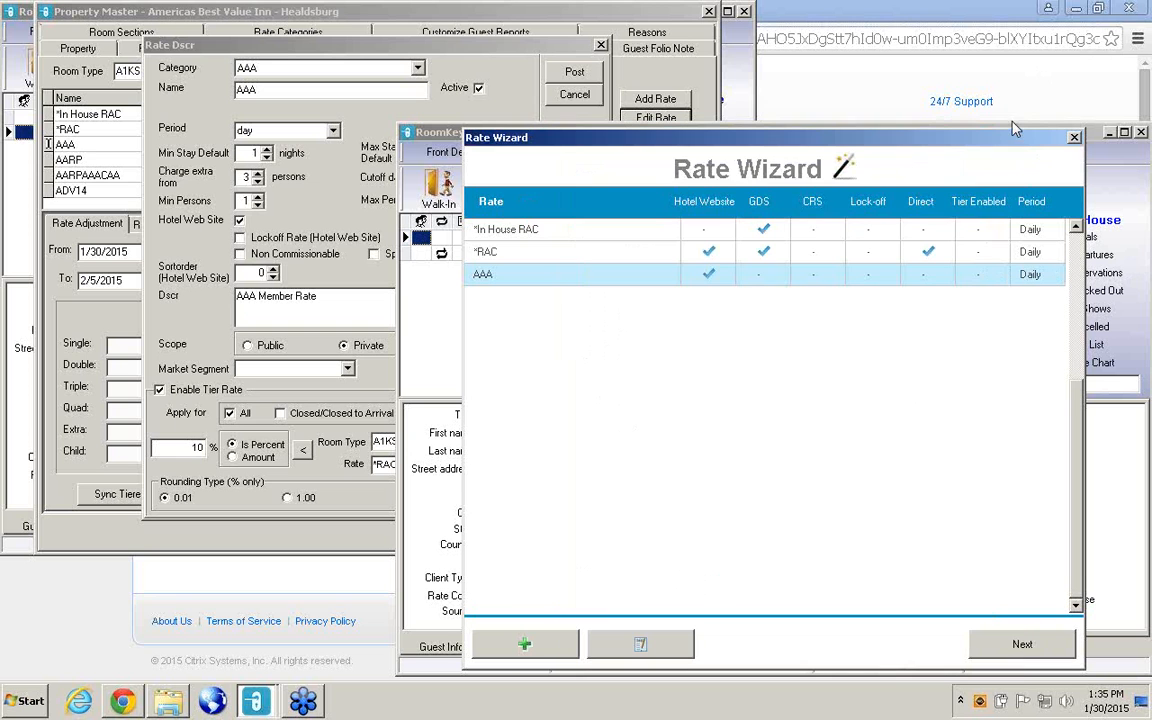
Advance to the AAA rate's settings, enable rate tiering and tier it off the *RAC rate.
left_click(1043, 648)
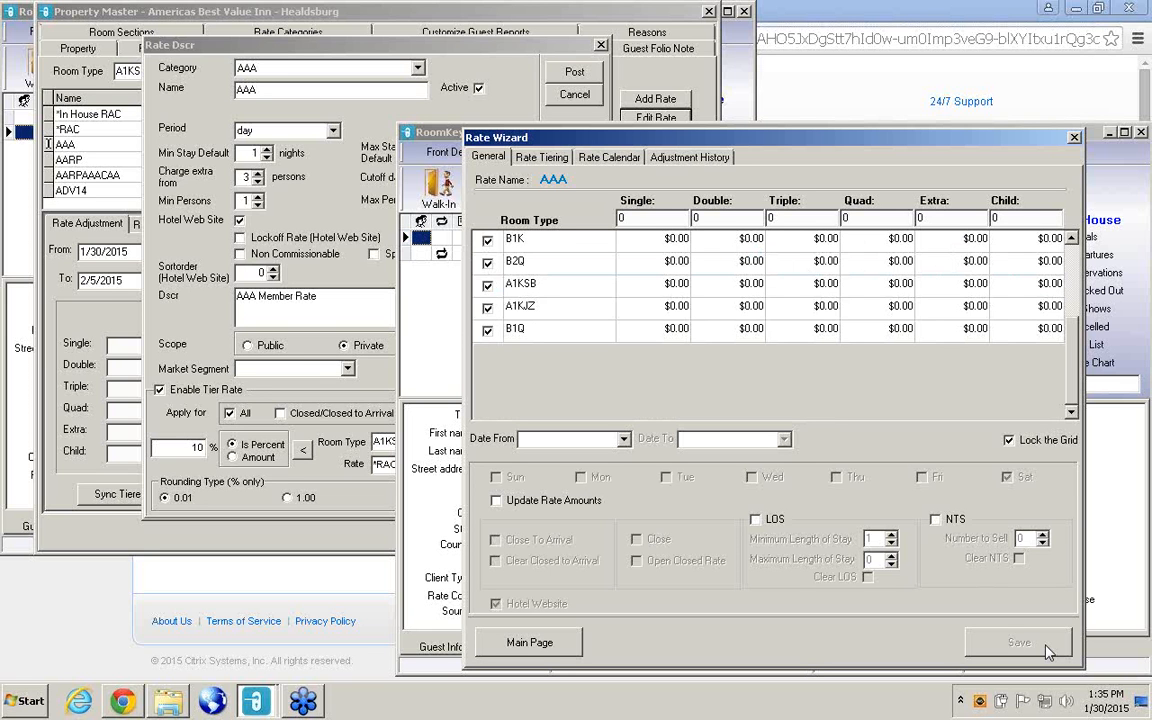
left_click(560, 160)
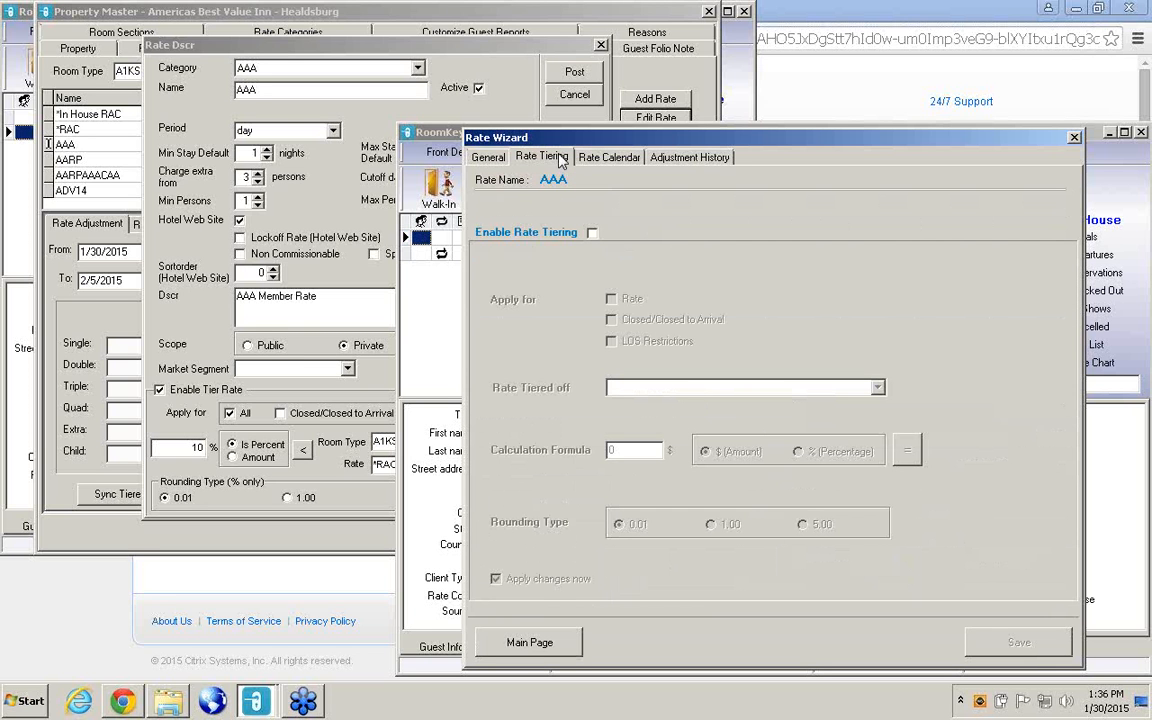
left_click(592, 233)
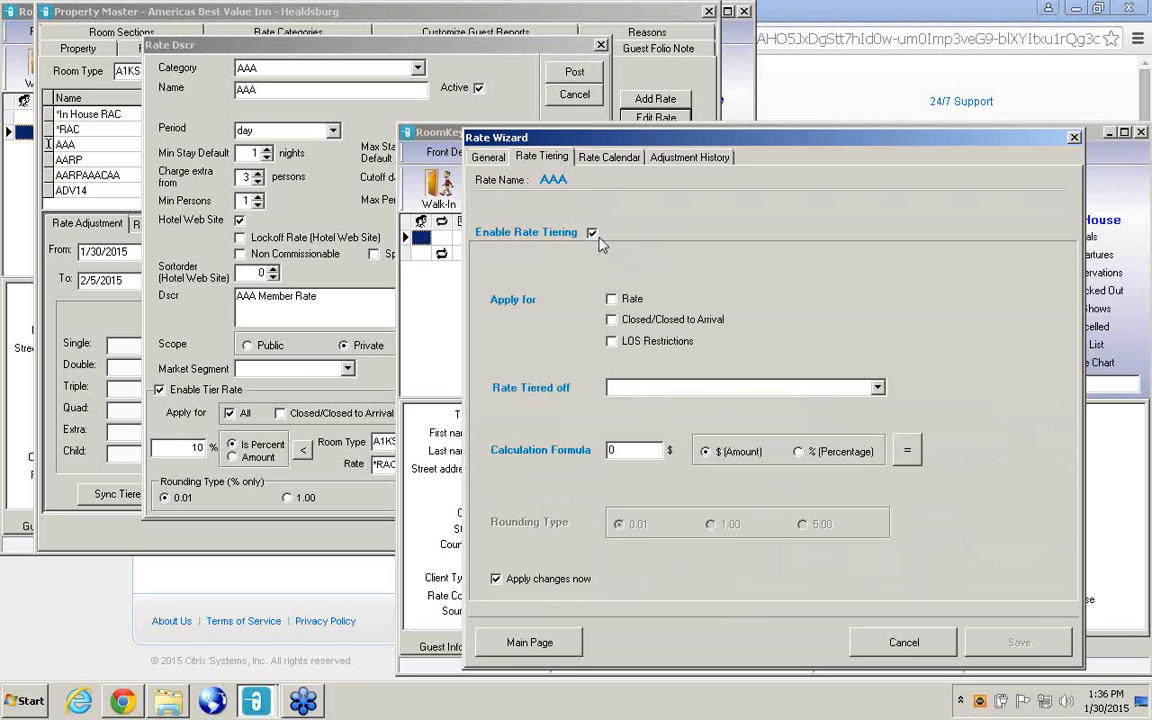
left_click(878, 388)
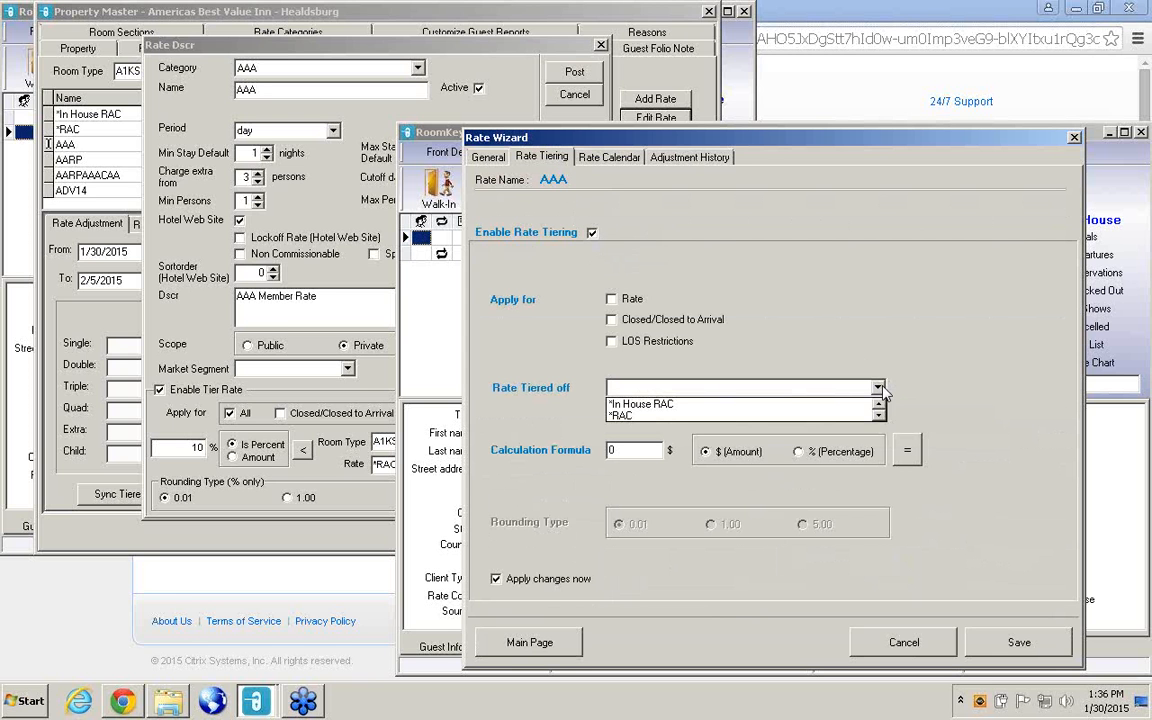
left_click(881, 389)
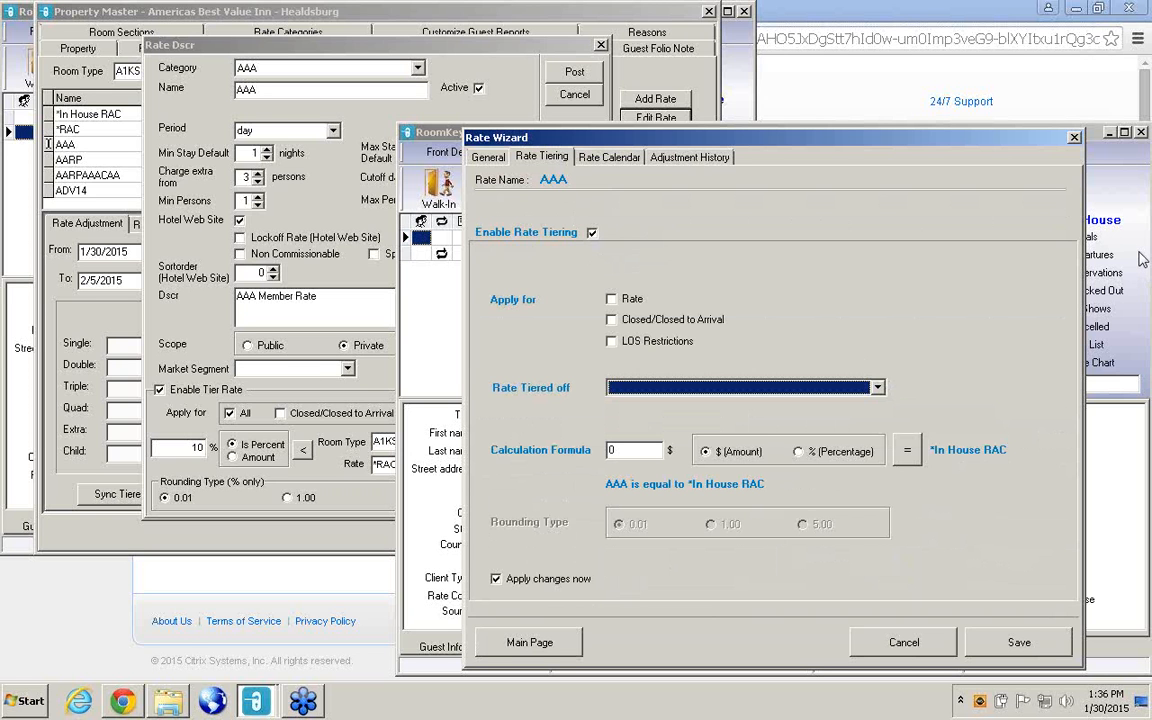
left_click(1142, 259)
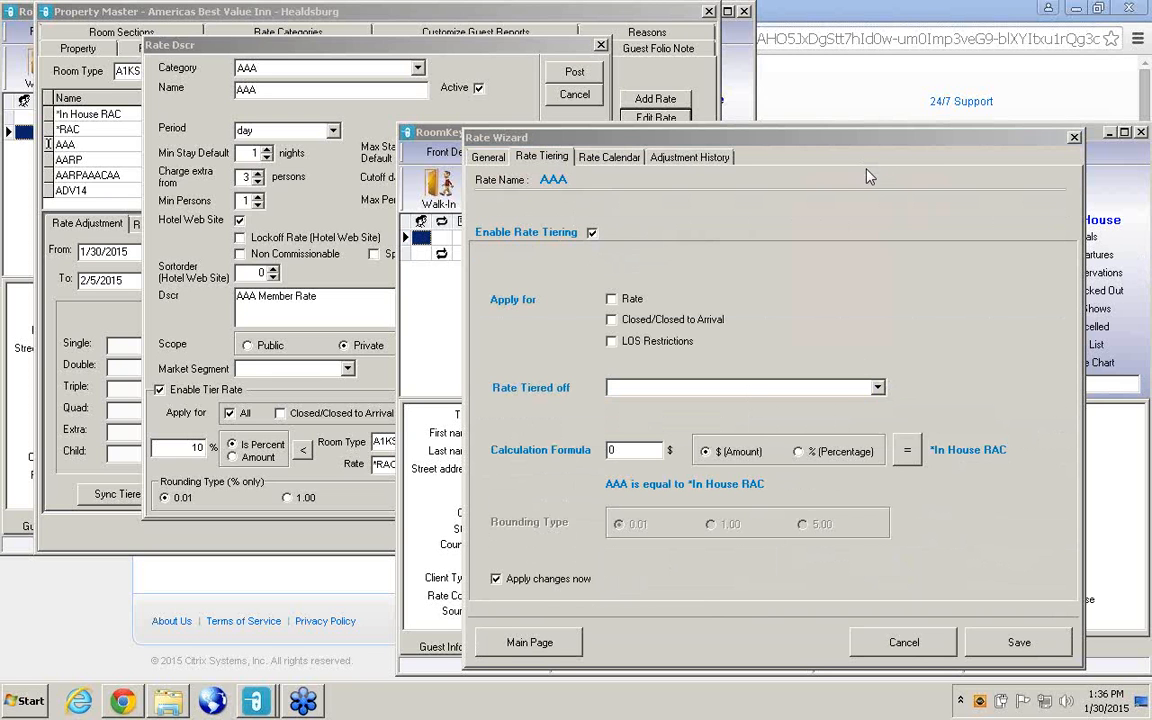
left_click(879, 389)
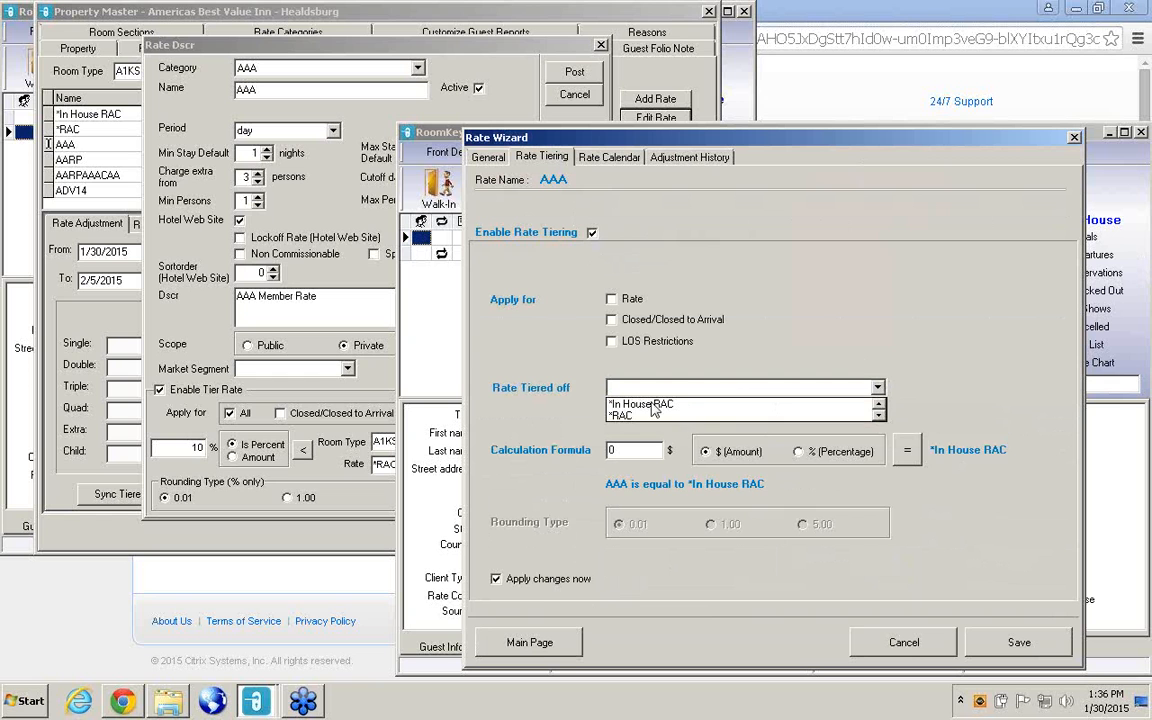
left_click(620, 416)
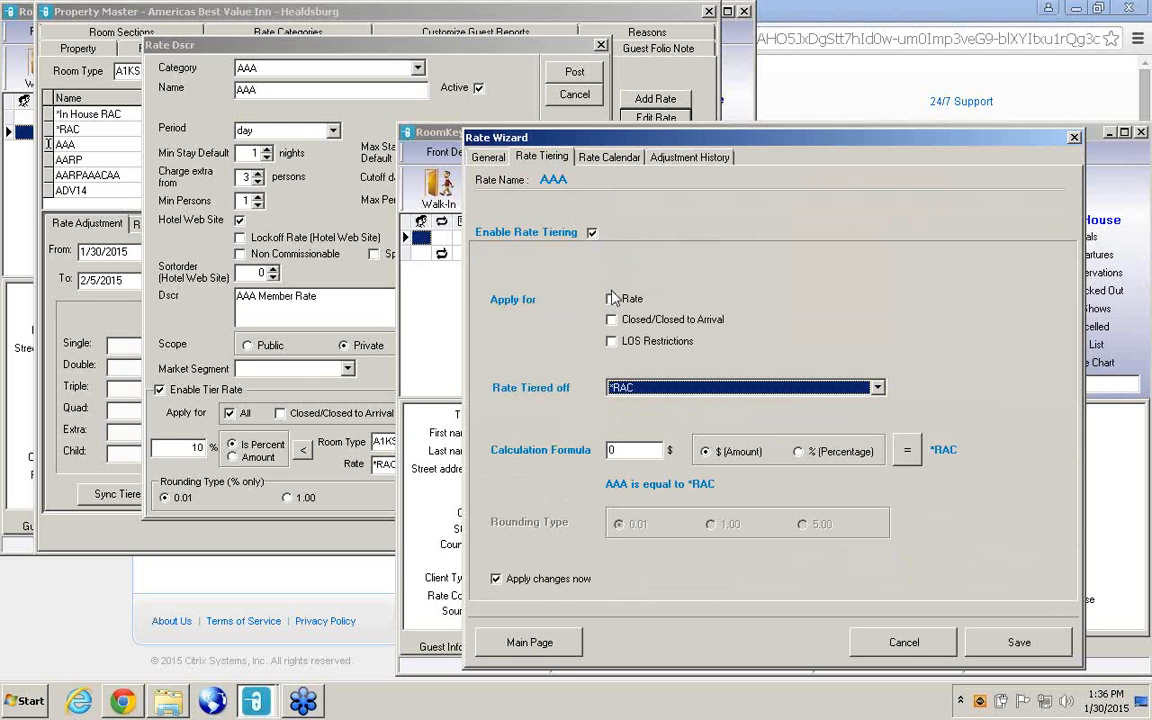
Apply the AAA tiering to Rate, Closed/Closed to Arrival and LOS Restrictions.
left_click(612, 300)
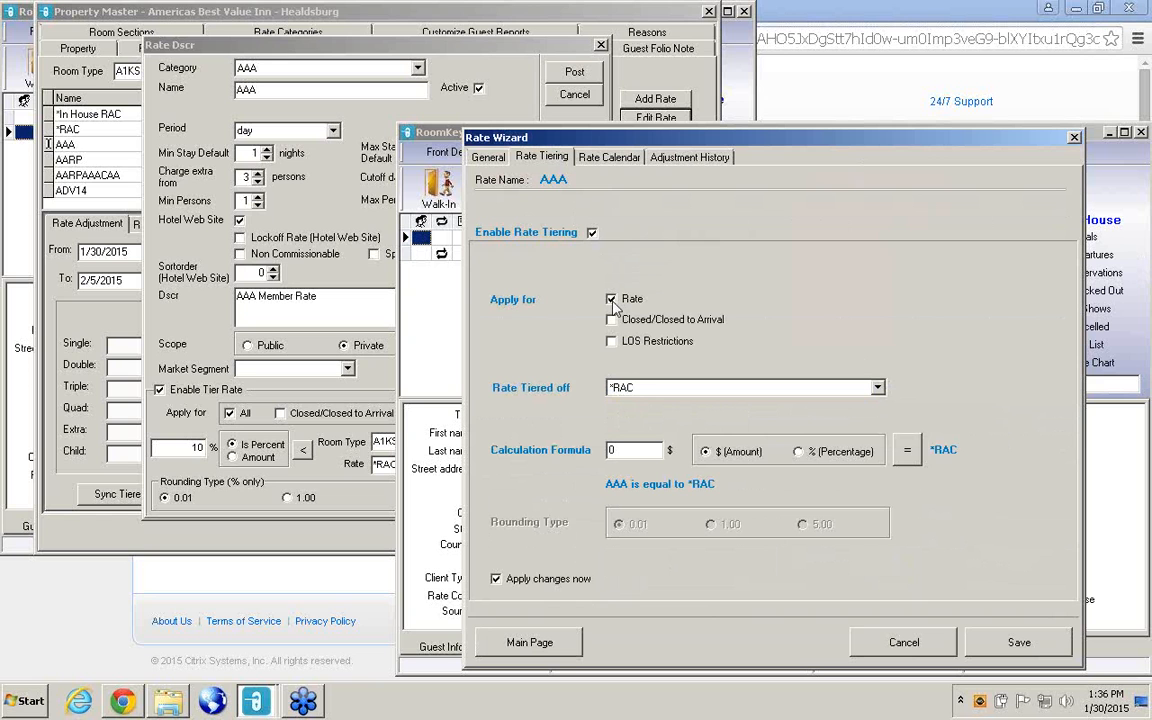
left_click(612, 321)
left_click(612, 342)
Reopen the existing AAA rate's details in the Property Master to check its tier rate settings.
left_click(532, 80)
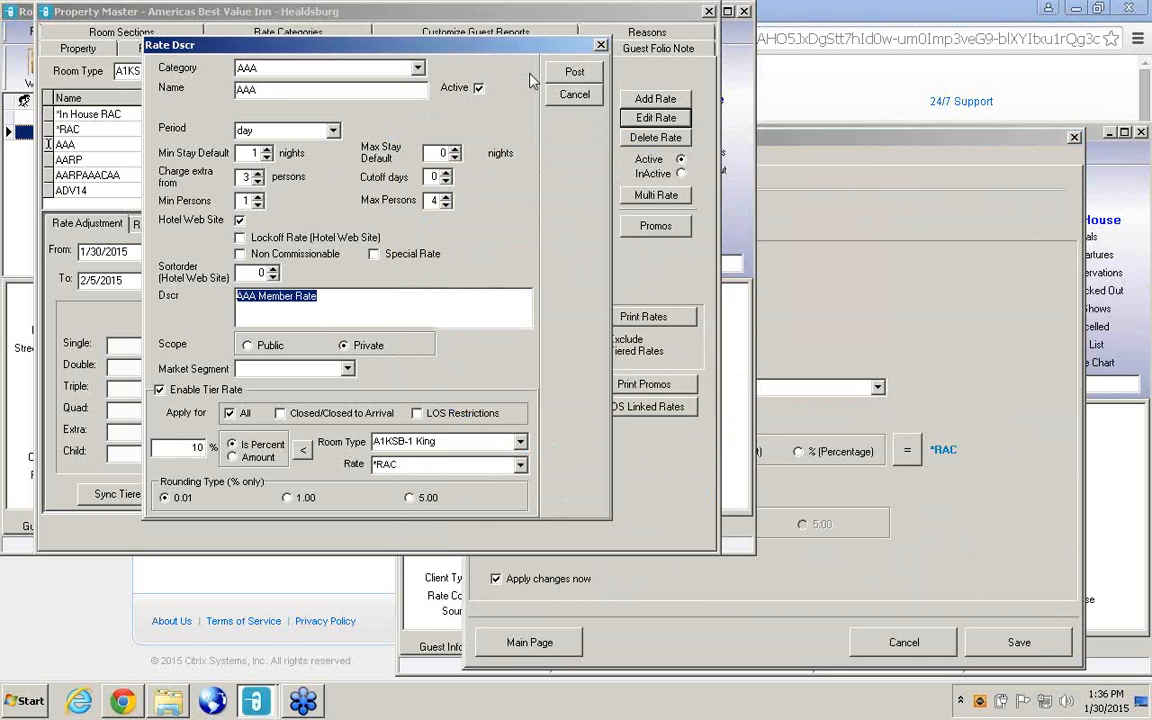
left_click(601, 46)
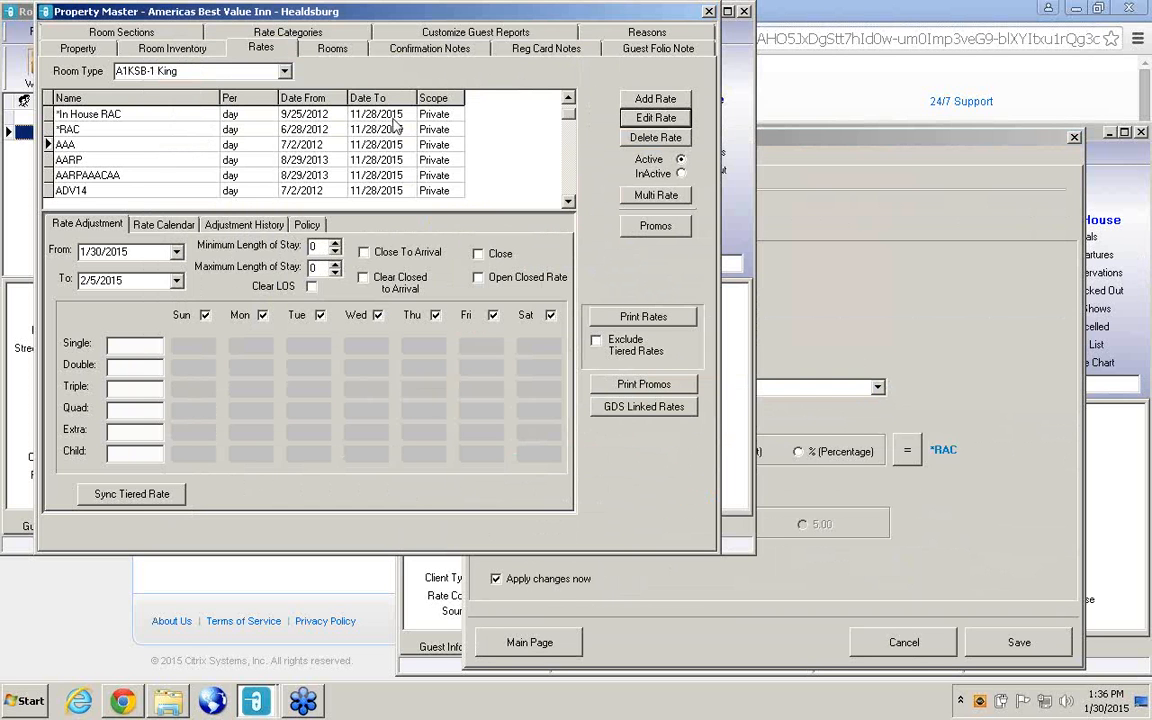
left_click(655, 118)
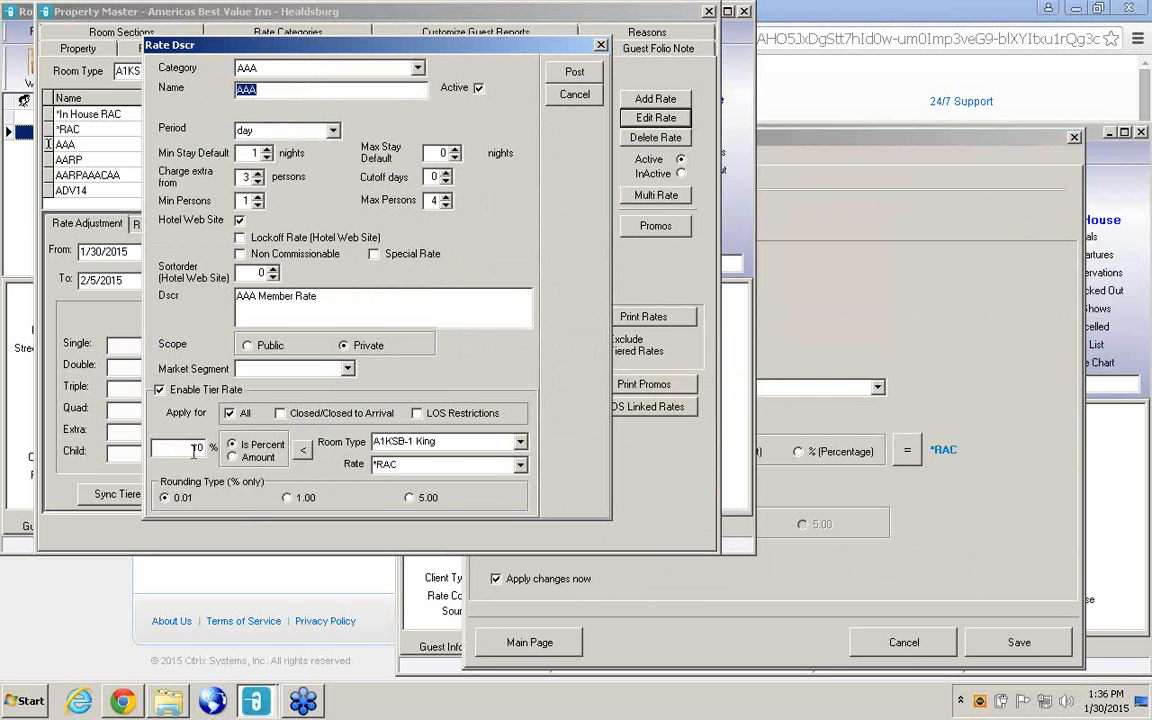
Set the AAA calculation formula in the Rate Wizard to 10 percent less than *RAC and save the tiering.
left_click(837, 488)
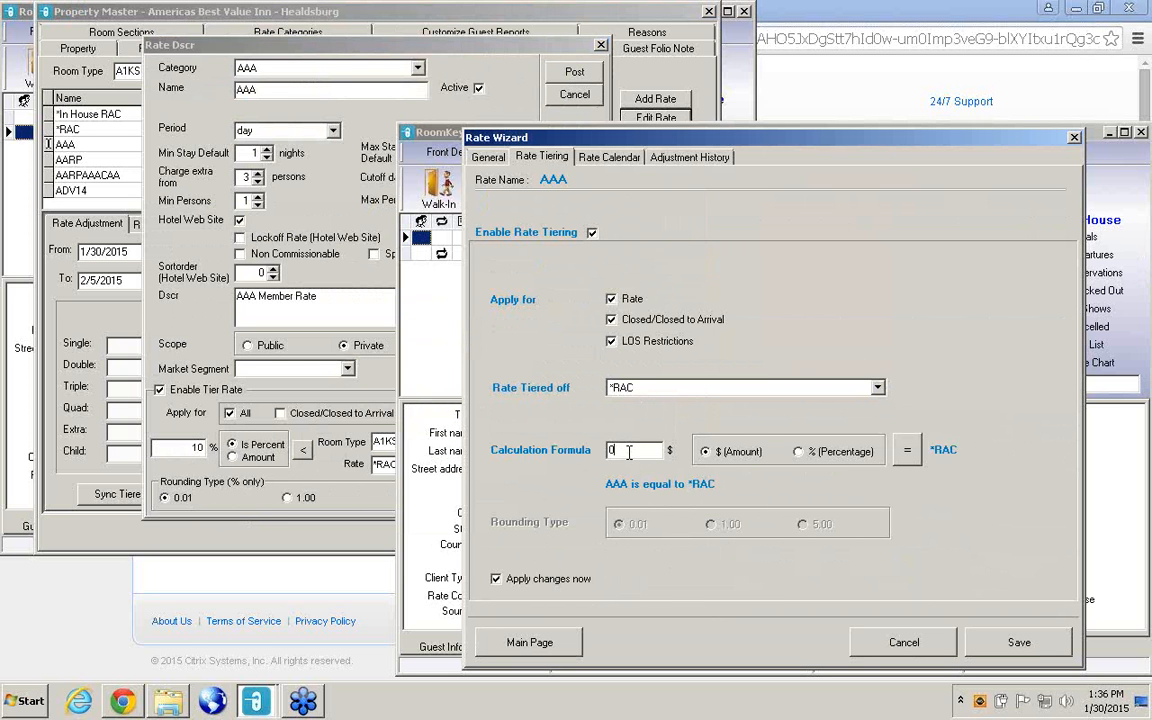
type("100")
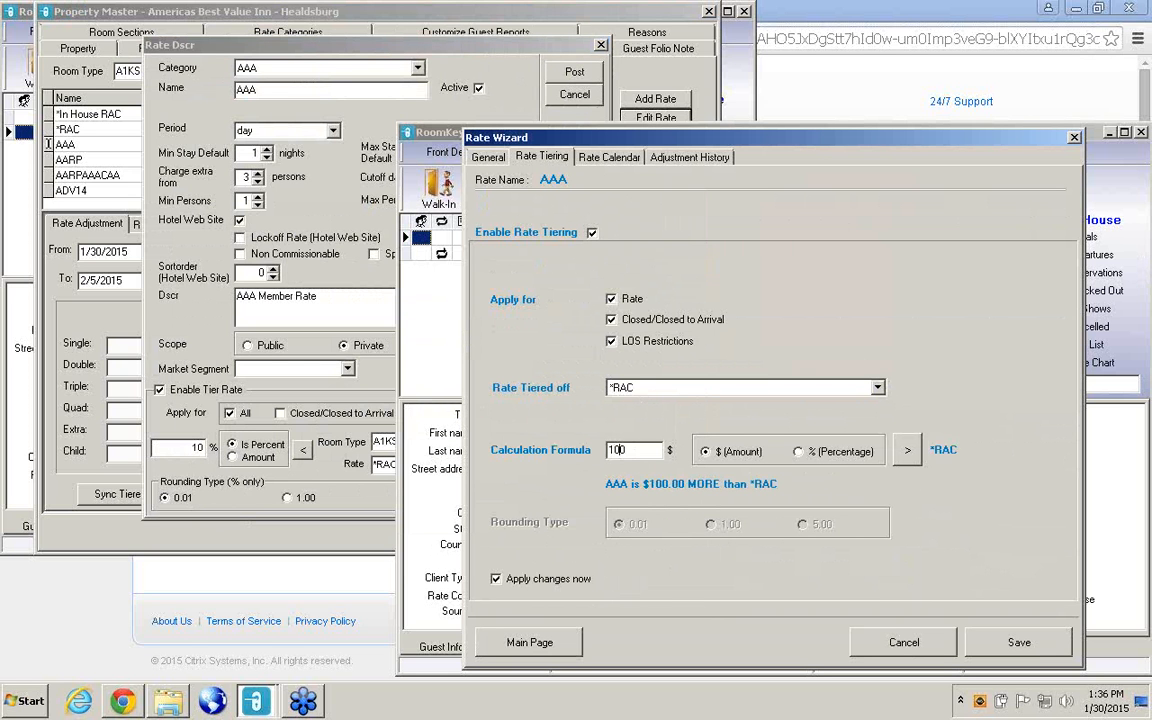
key("BackSpace")
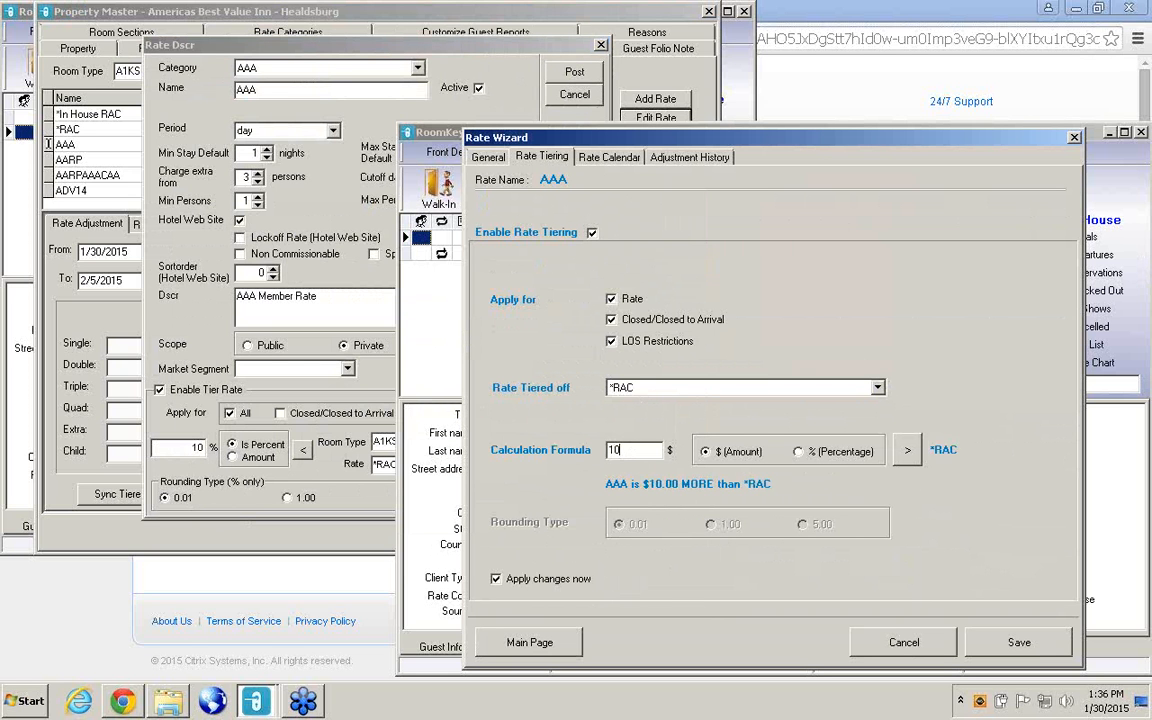
left_click(798, 452)
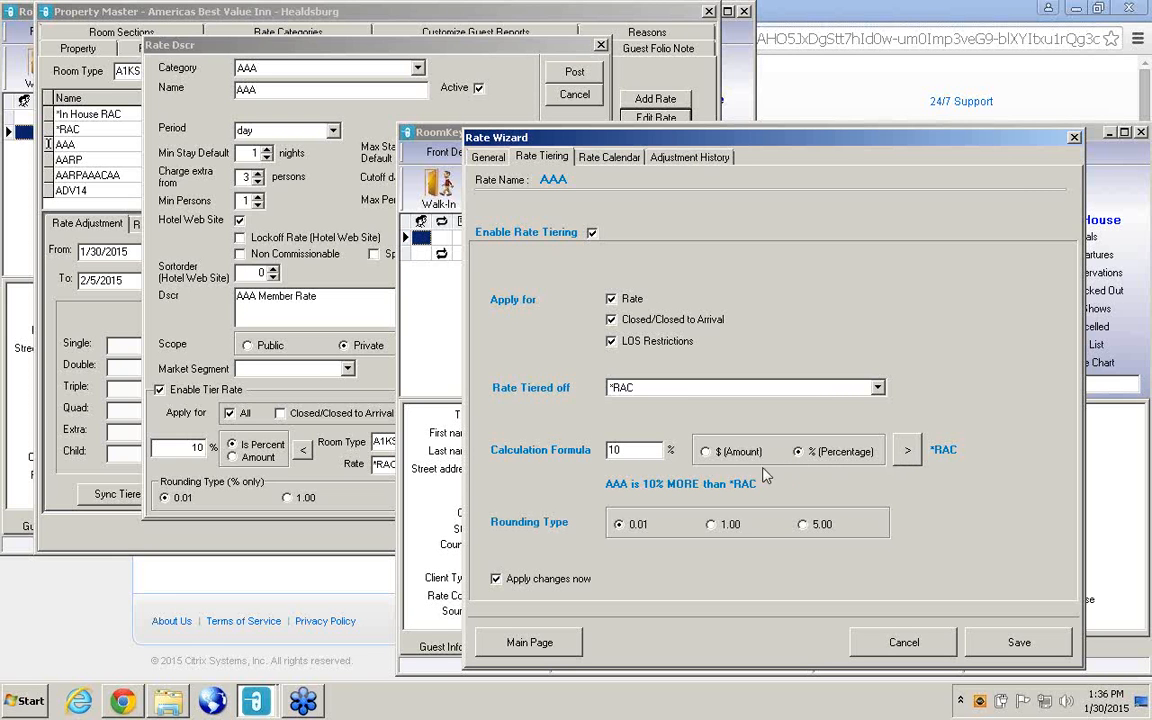
left_click(912, 450)
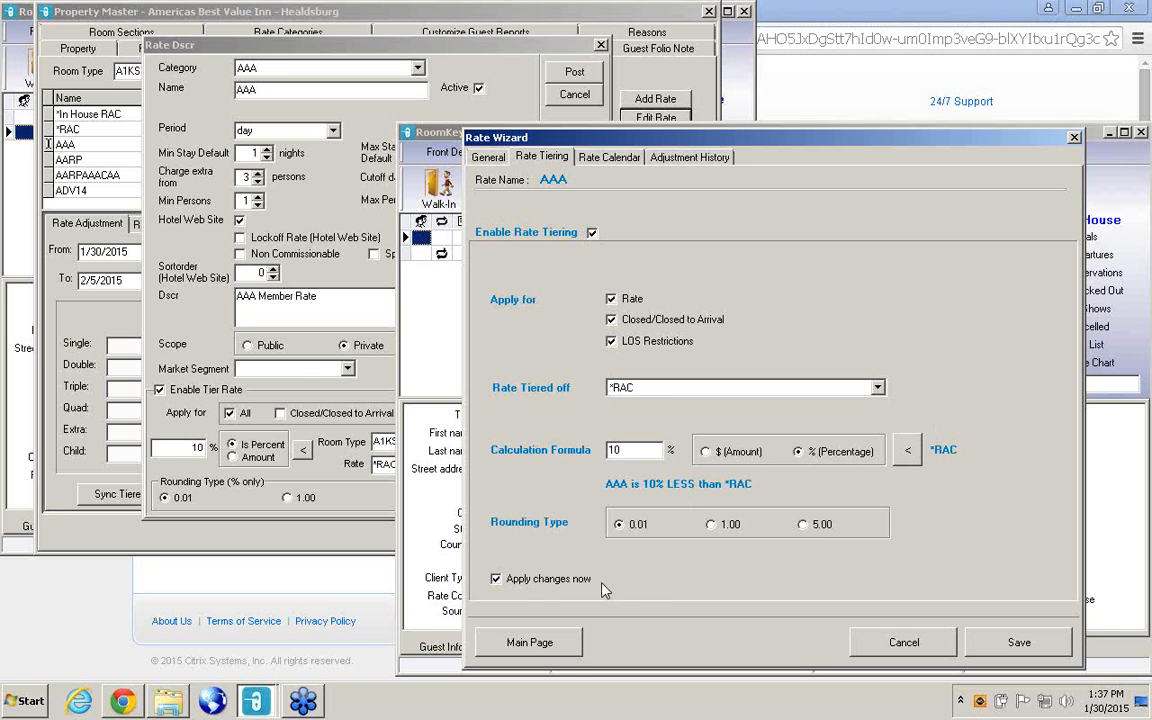
left_click(1019, 643)
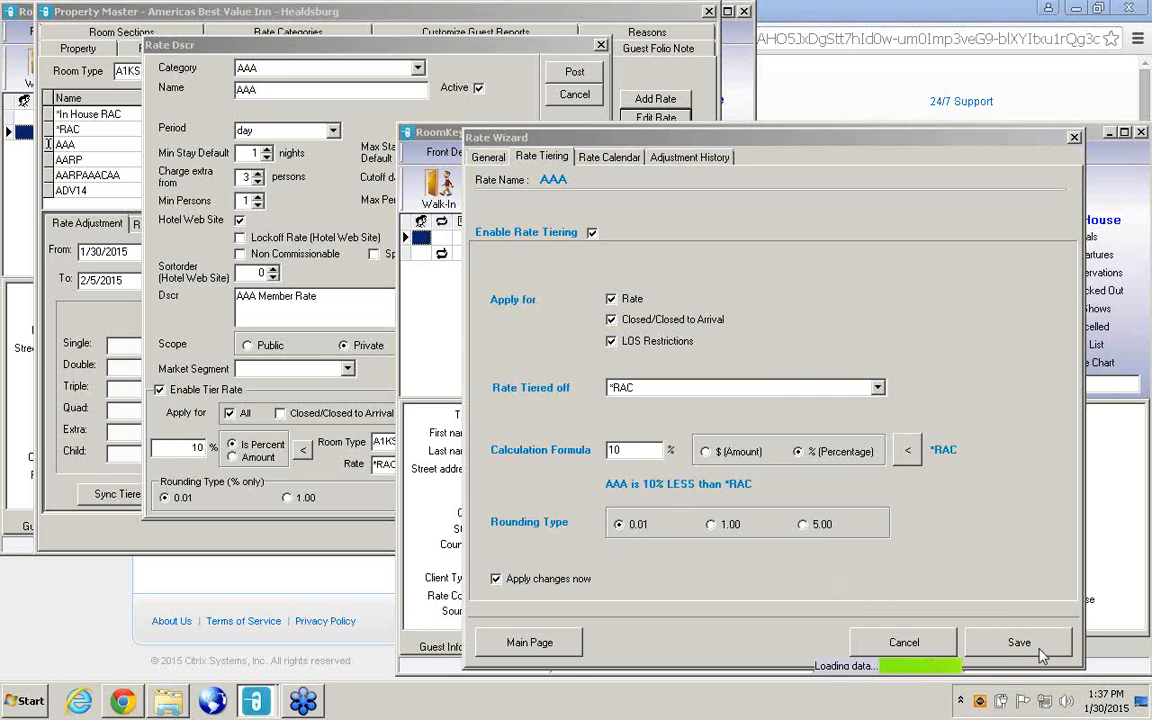
Examine the AAA rate calendar for room type B1K and rate type Hotel Website.
left_click(615, 158)
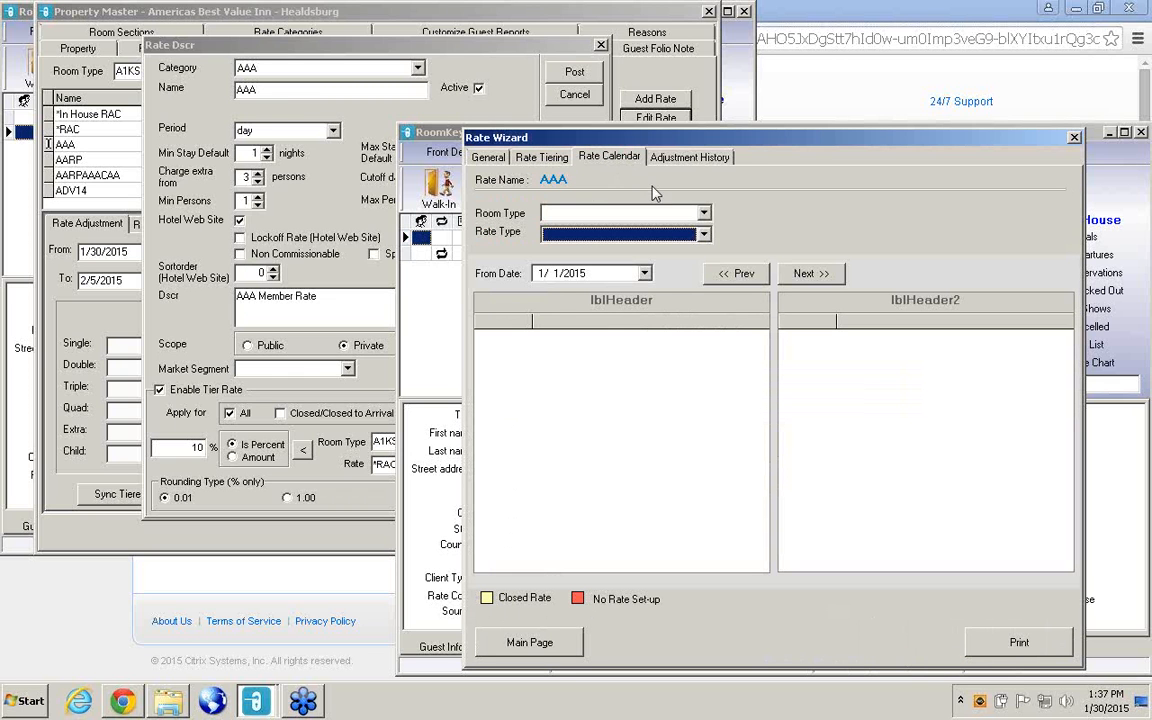
left_click(703, 214)
left_click(560, 224)
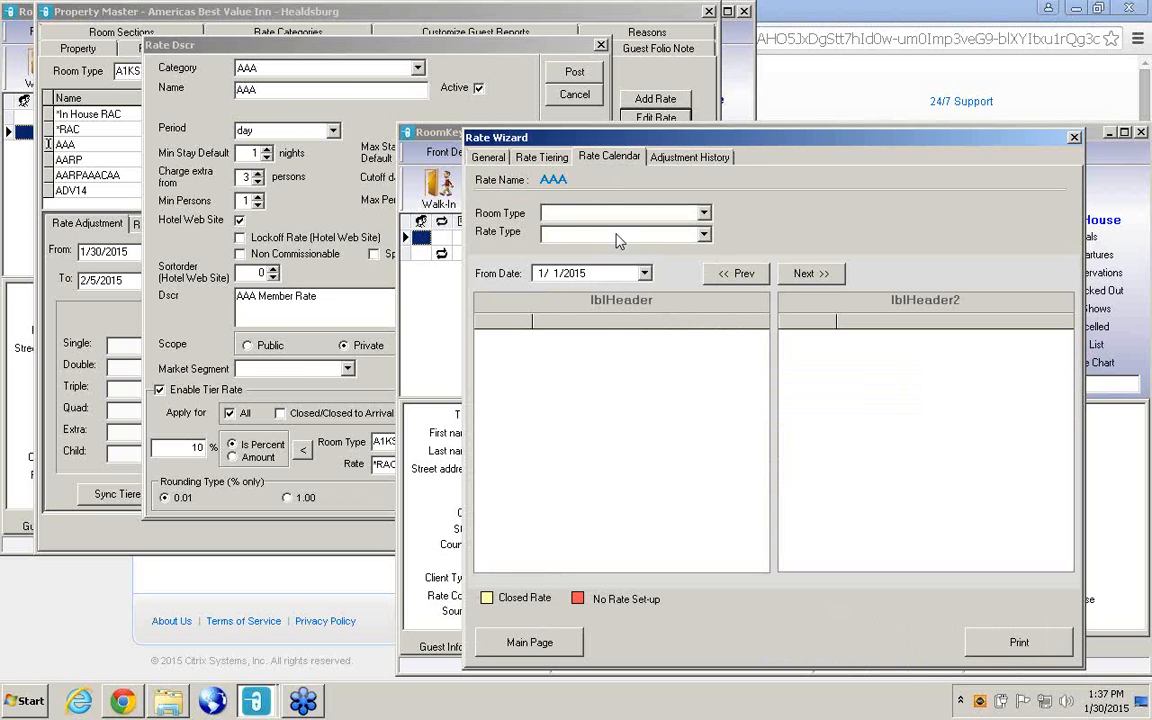
left_click(704, 235)
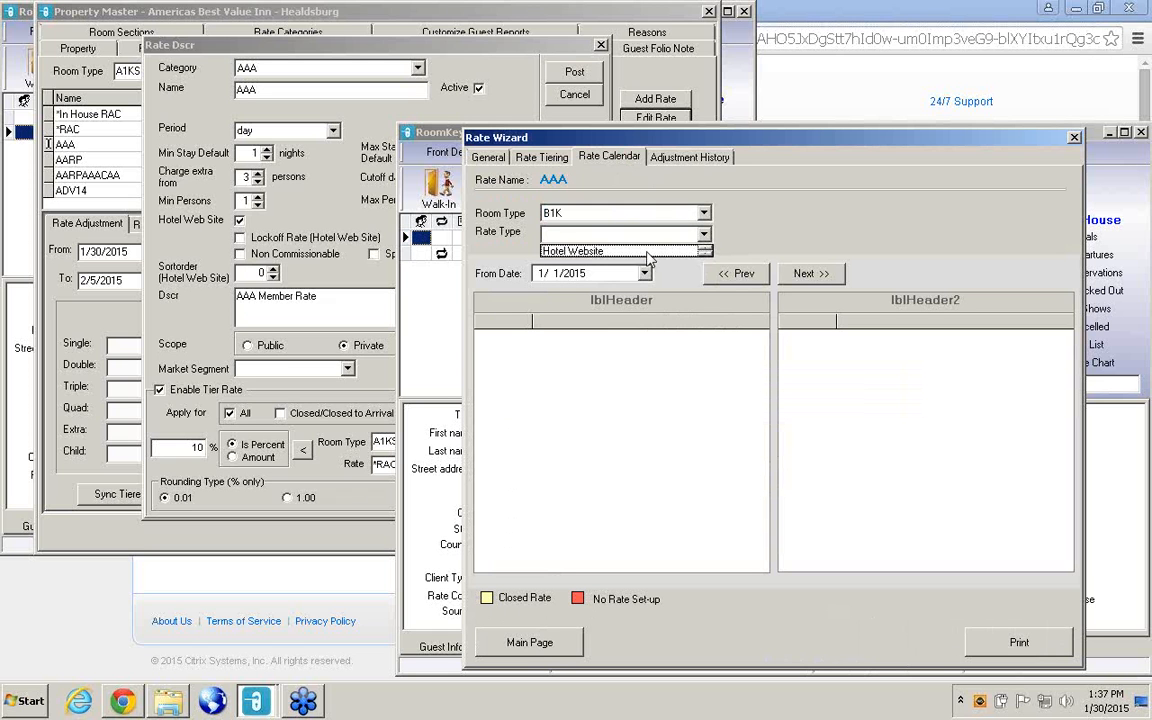
left_click(585, 244)
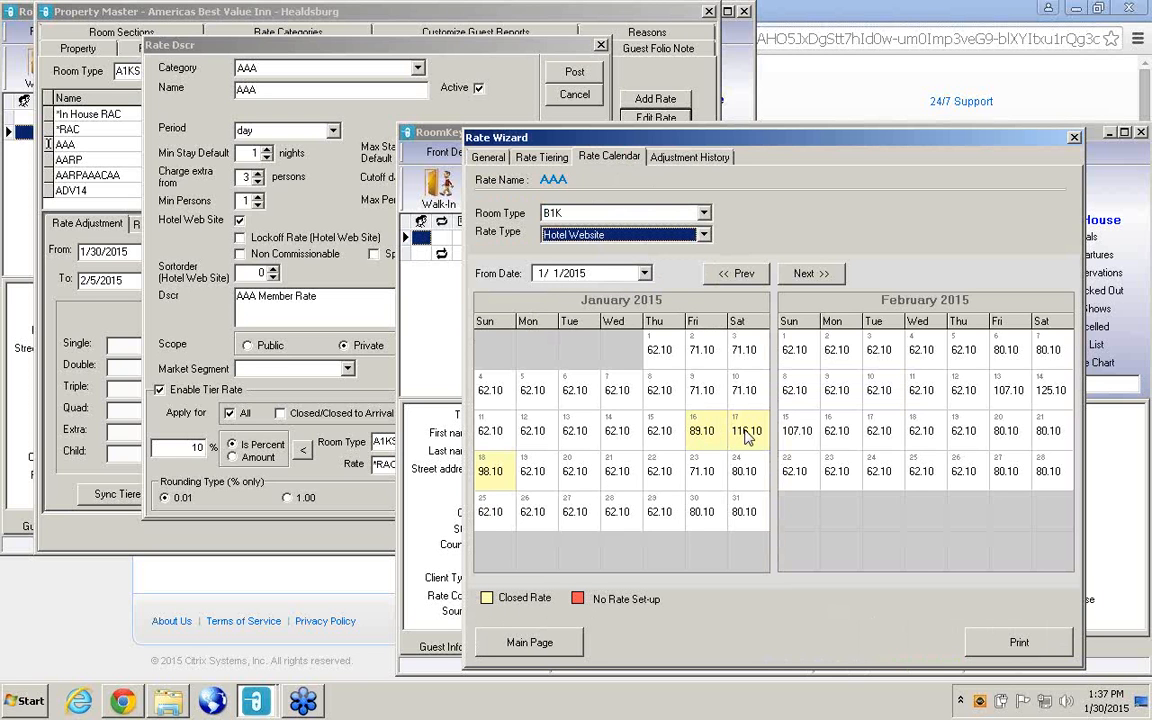
left_click(1135, 259)
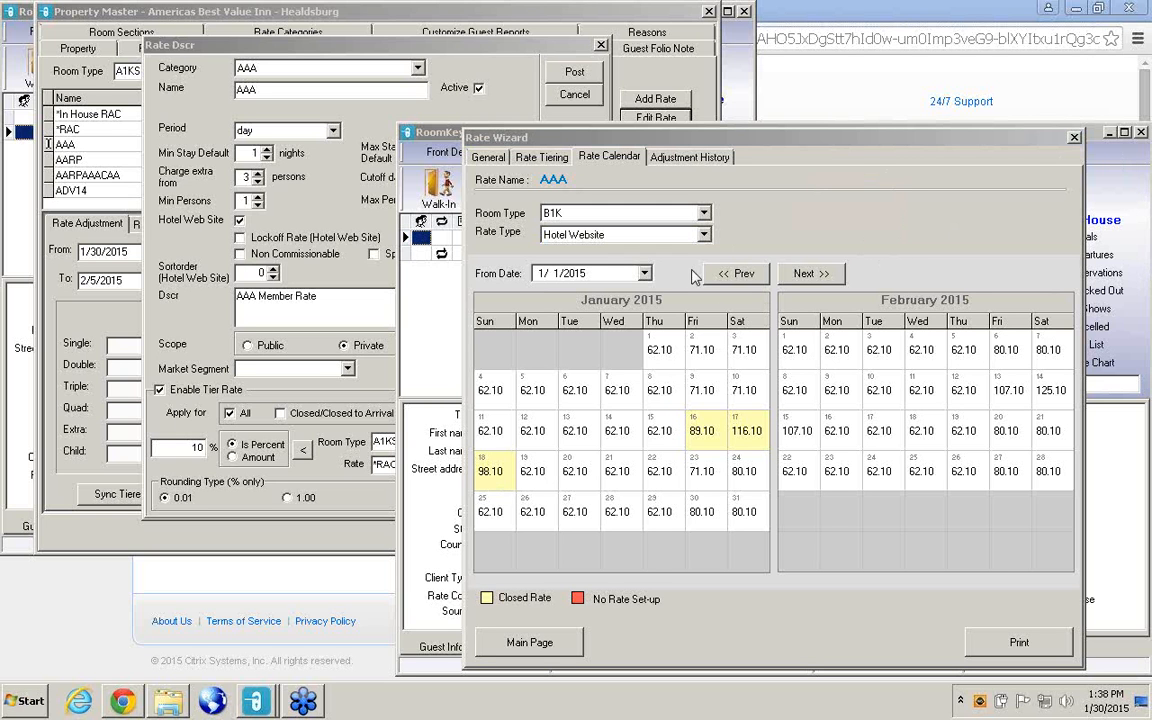
Return to the Rate Wizard's rate list and open the AAA rate for editing.
left_click(488, 158)
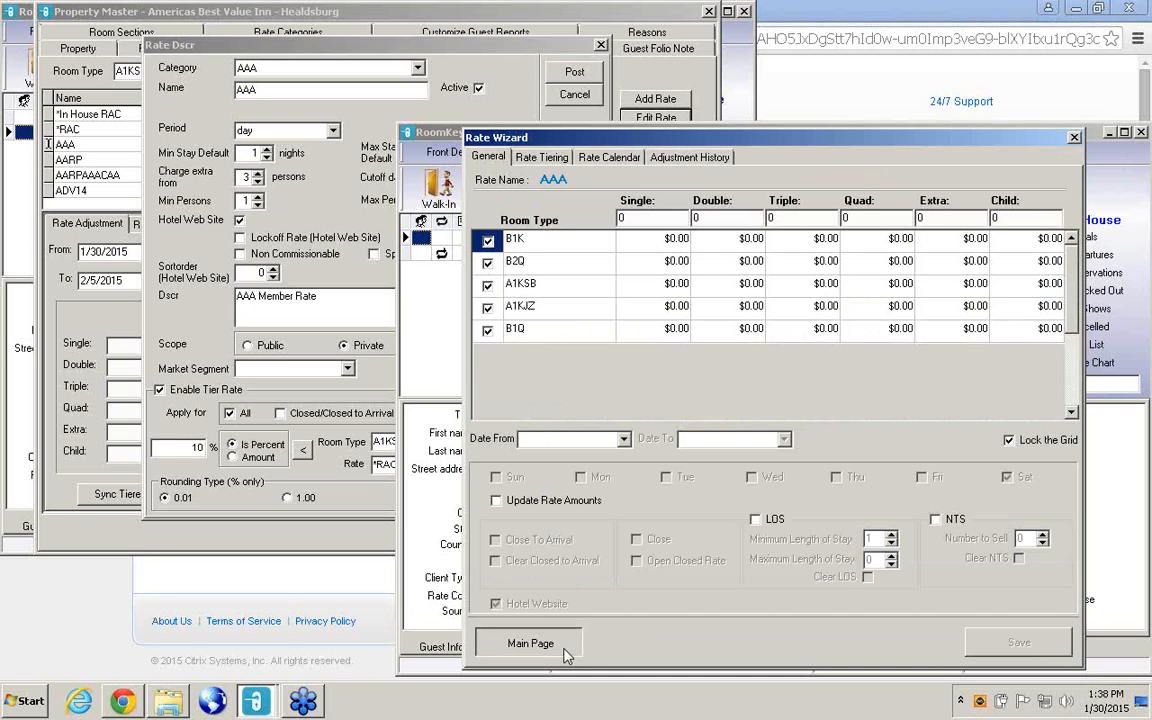
left_click(529, 642)
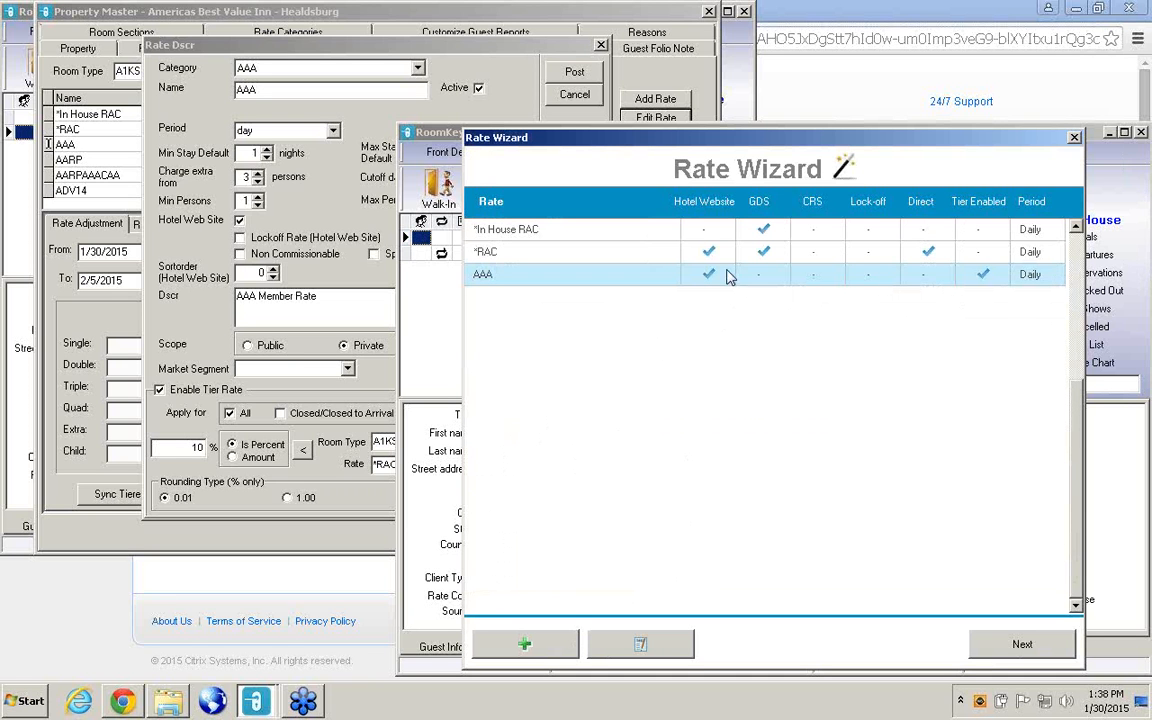
left_click(630, 646)
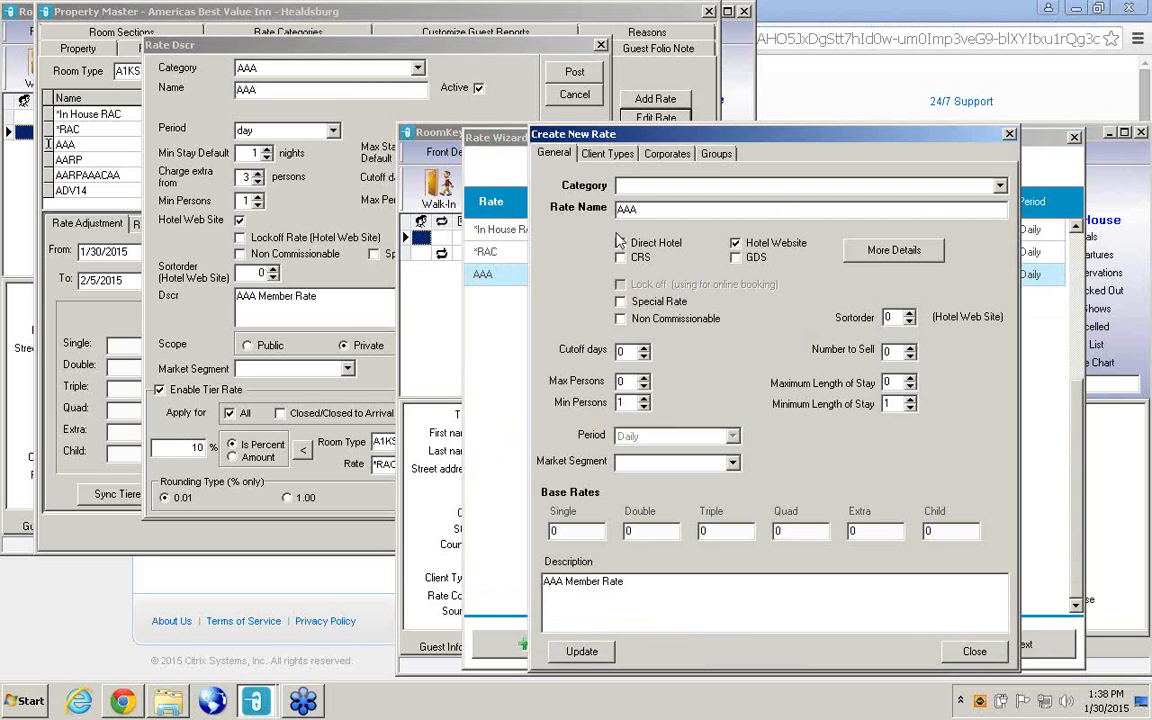
Enable the GDS channel for the AAA rate, save the update and continue to its room type settings.
left_click(736, 257)
left_click(582, 653)
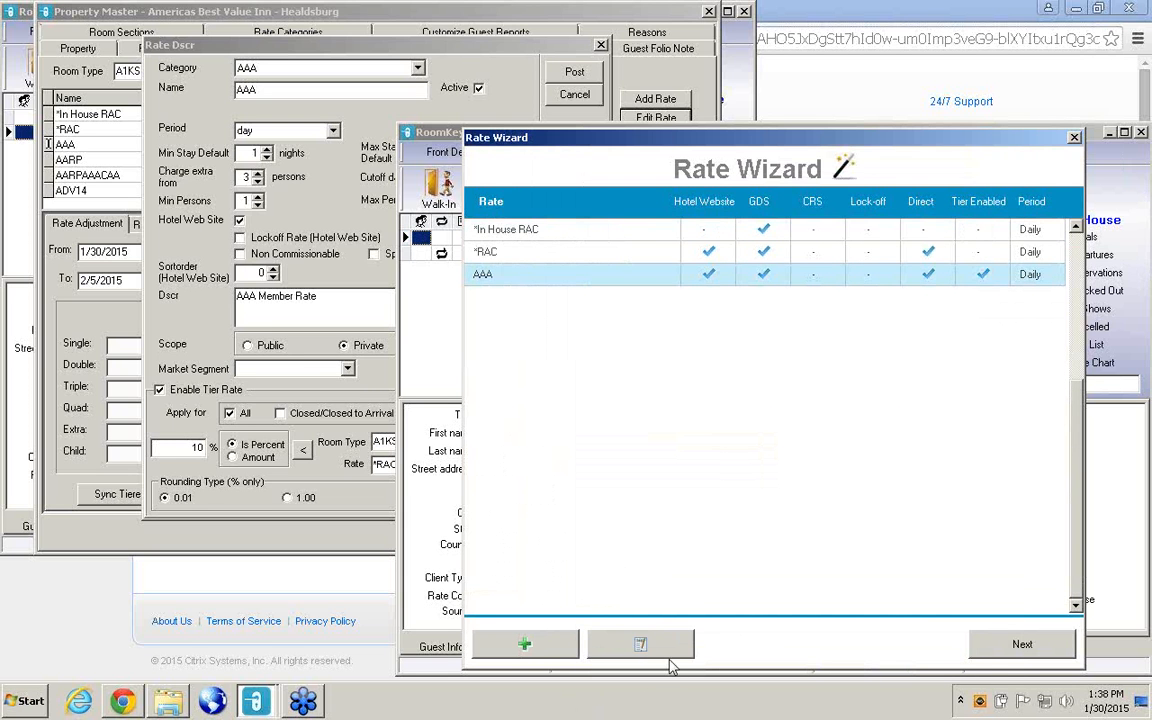
left_click(1003, 647)
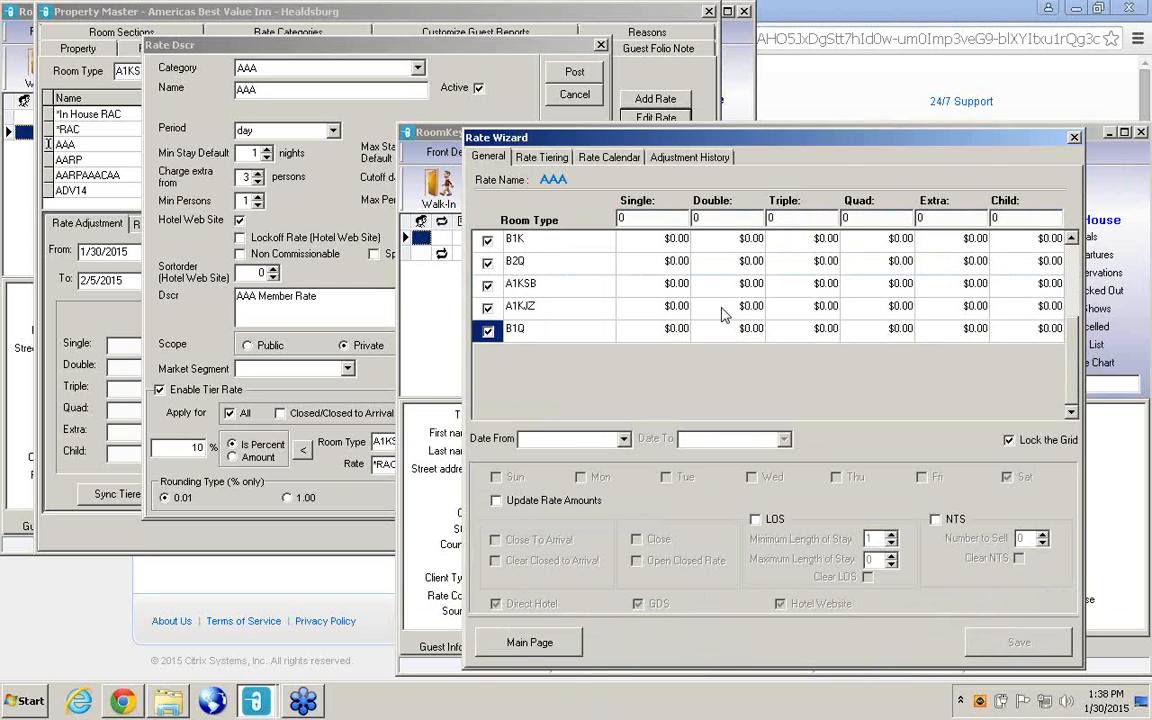
Check the AAA rate calendar for room type B1K with rate type Hotel Direct.
left_click(614, 158)
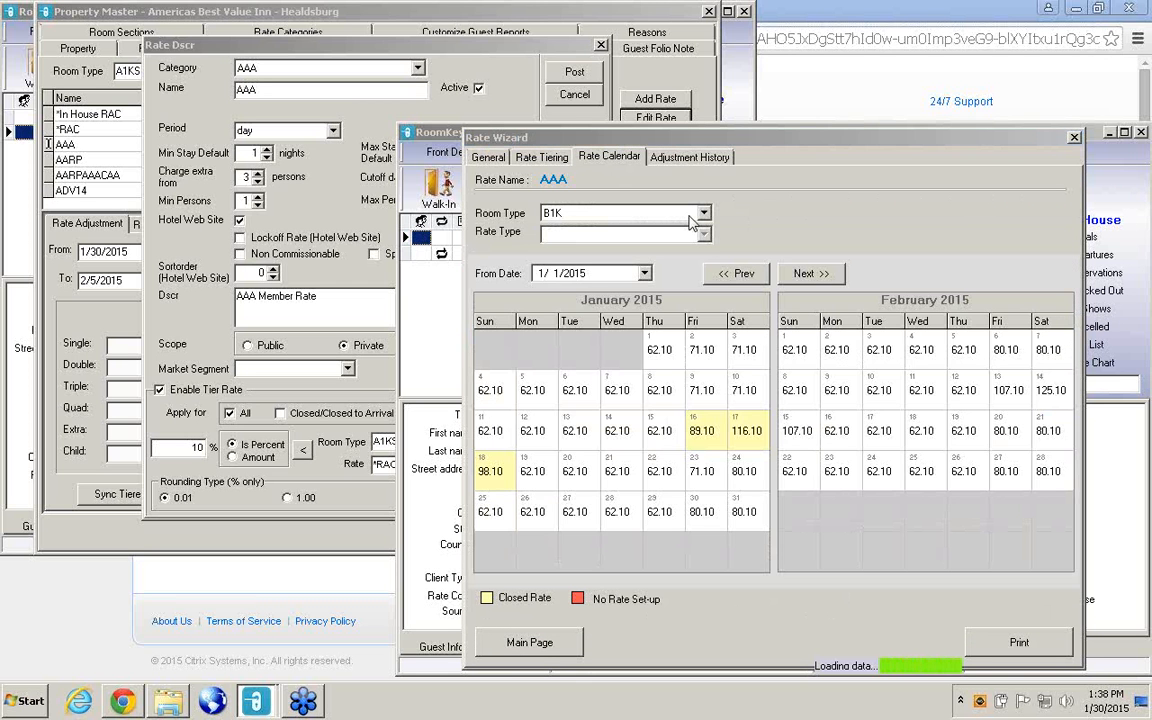
left_click(706, 235)
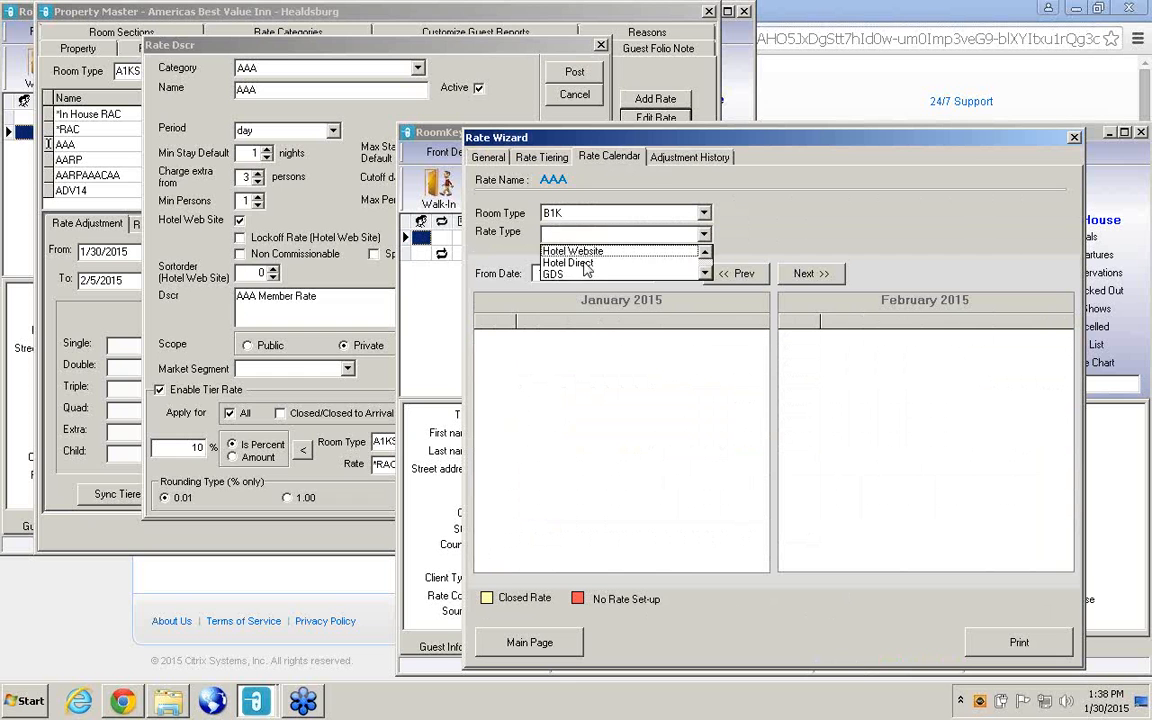
left_click(587, 264)
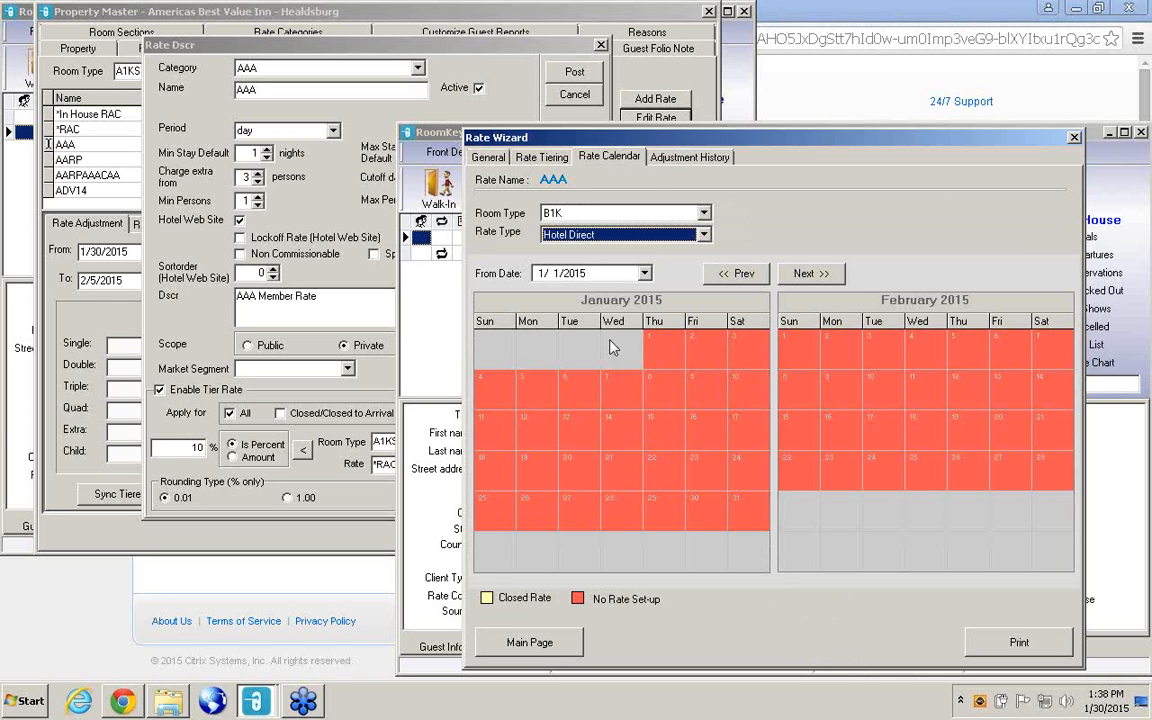
Change the AAA rate's tiering base to *In House RAC and save the tiering.
left_click(538, 158)
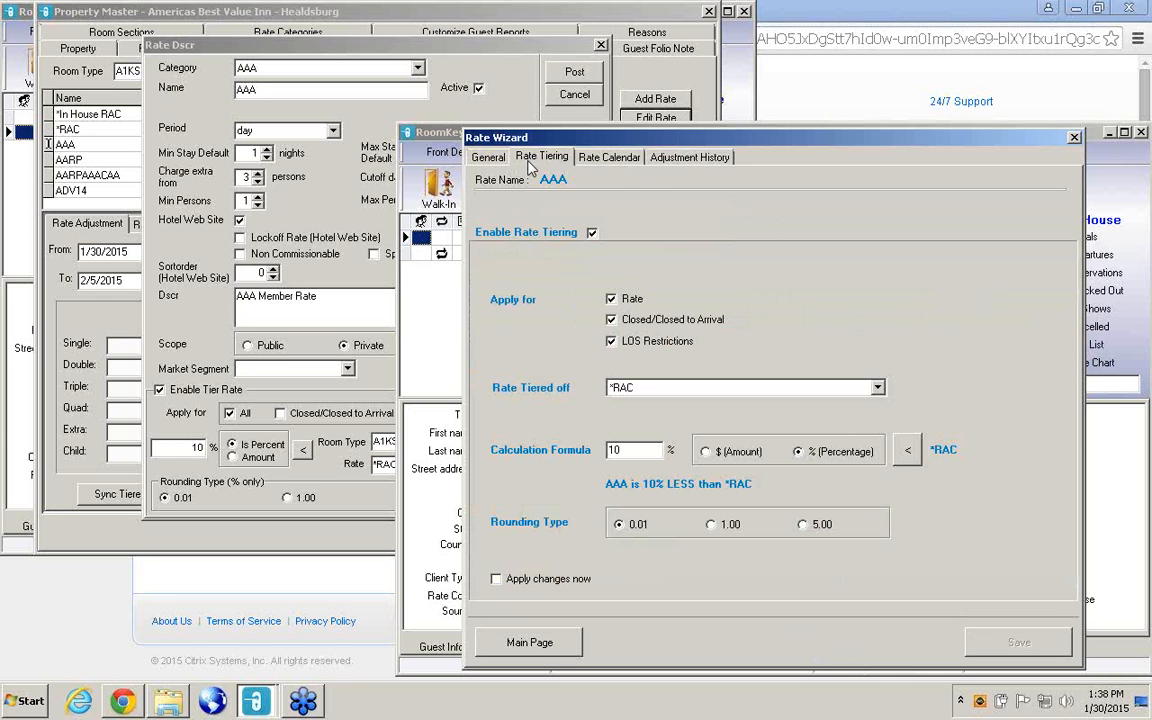
left_click(877, 388)
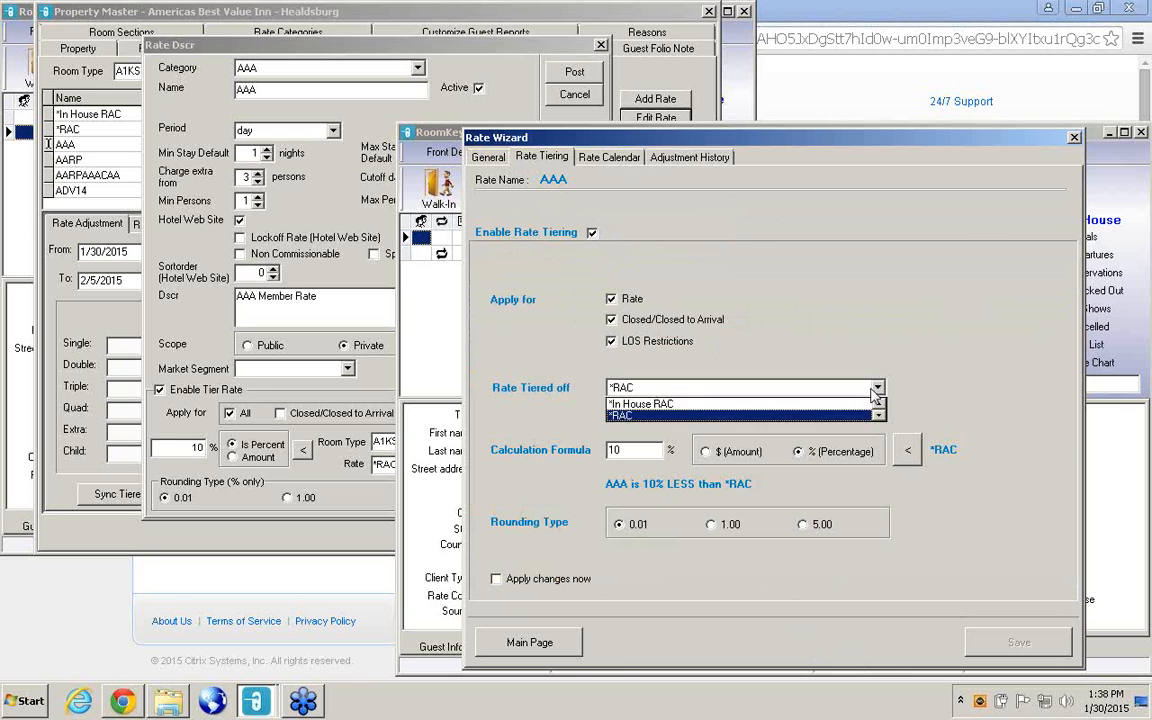
left_click(672, 404)
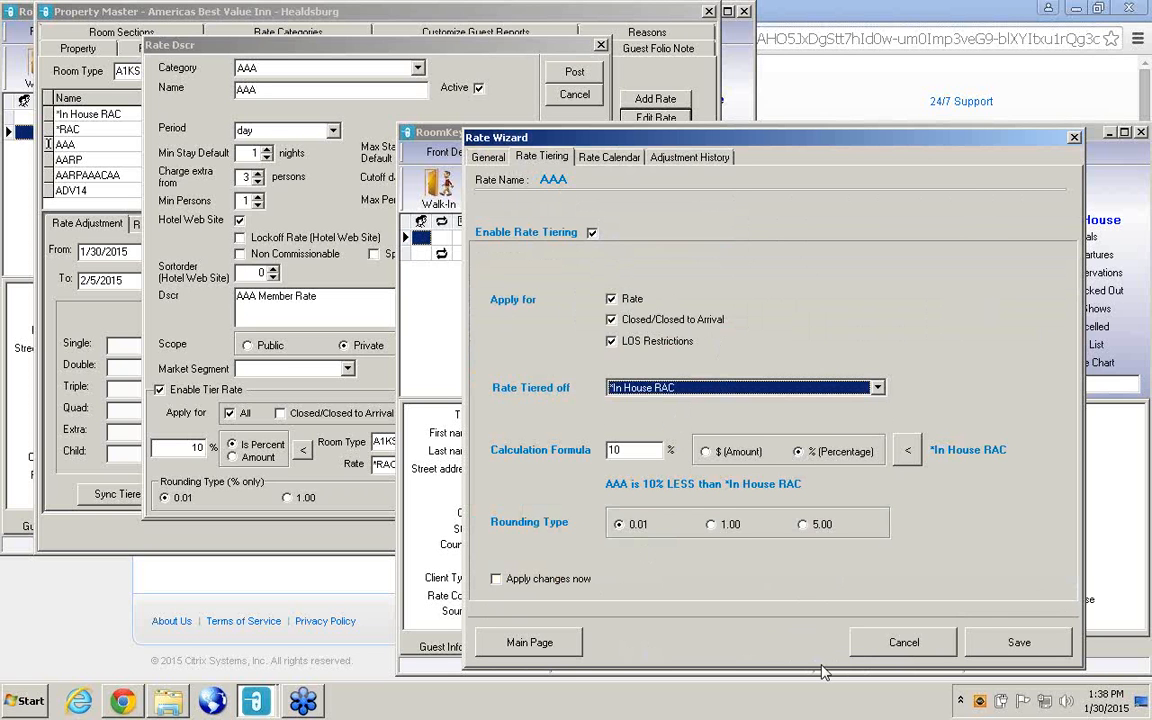
left_click(1019, 641)
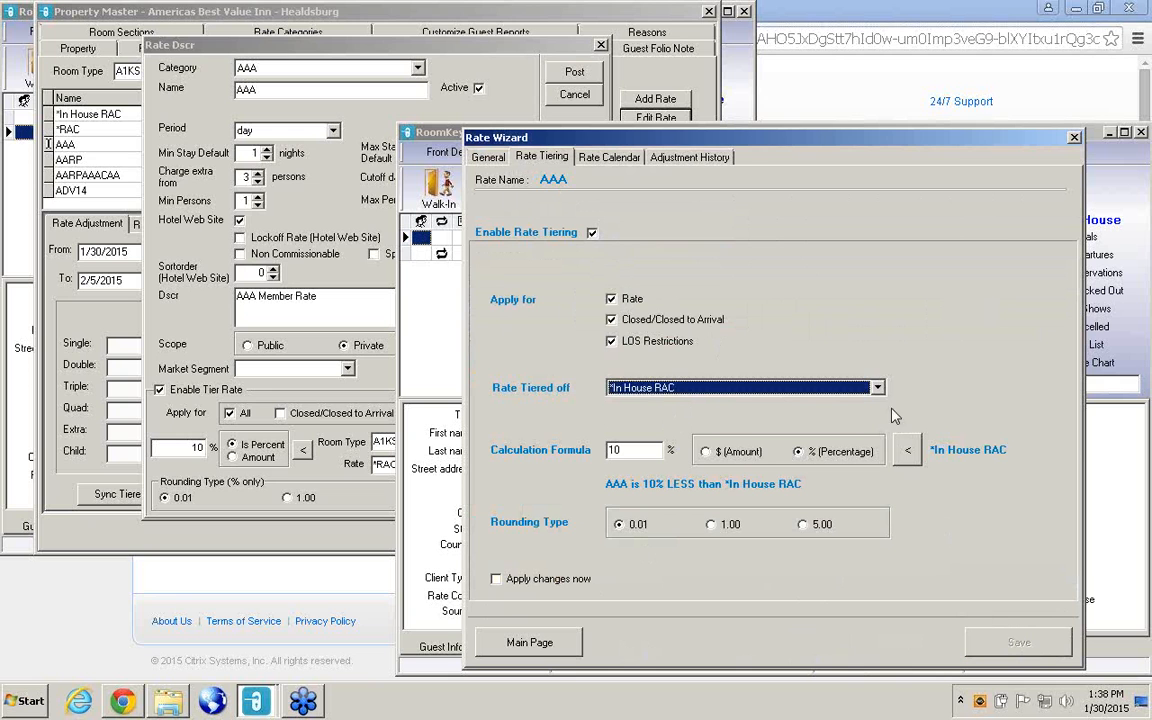
Set the AAA rate to be tiered off *RAC, choose to apply changes now and save the tiering.
left_click(805, 388)
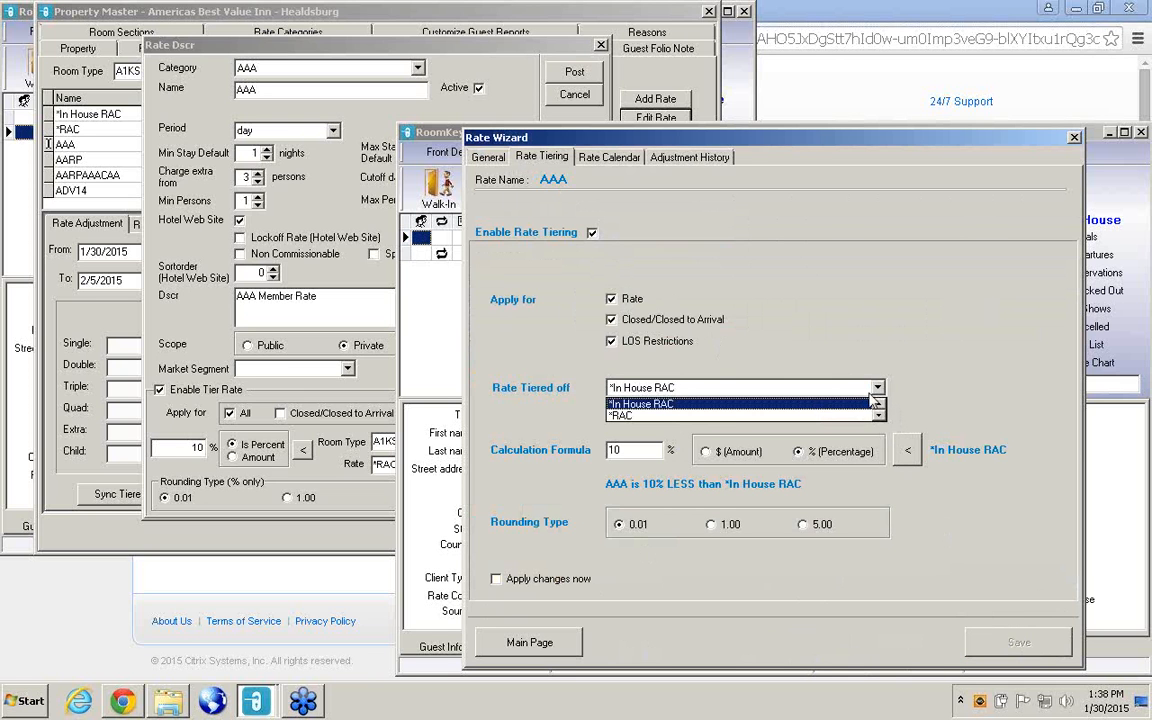
left_click(625, 415)
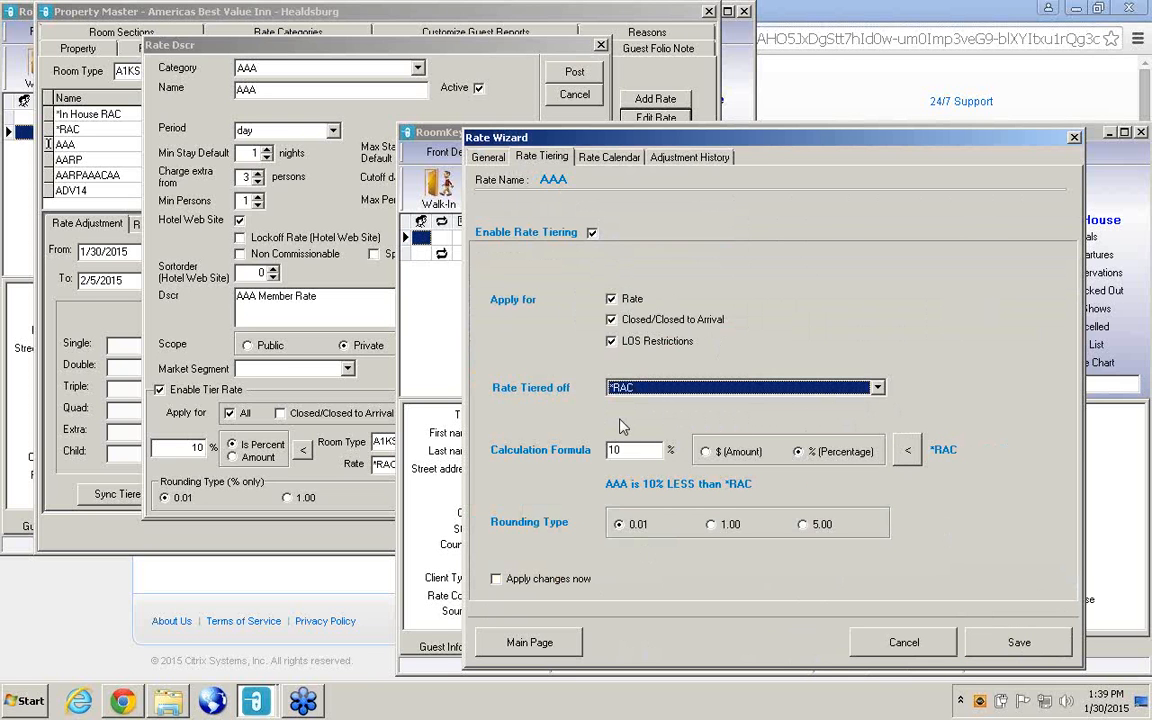
left_click(497, 580)
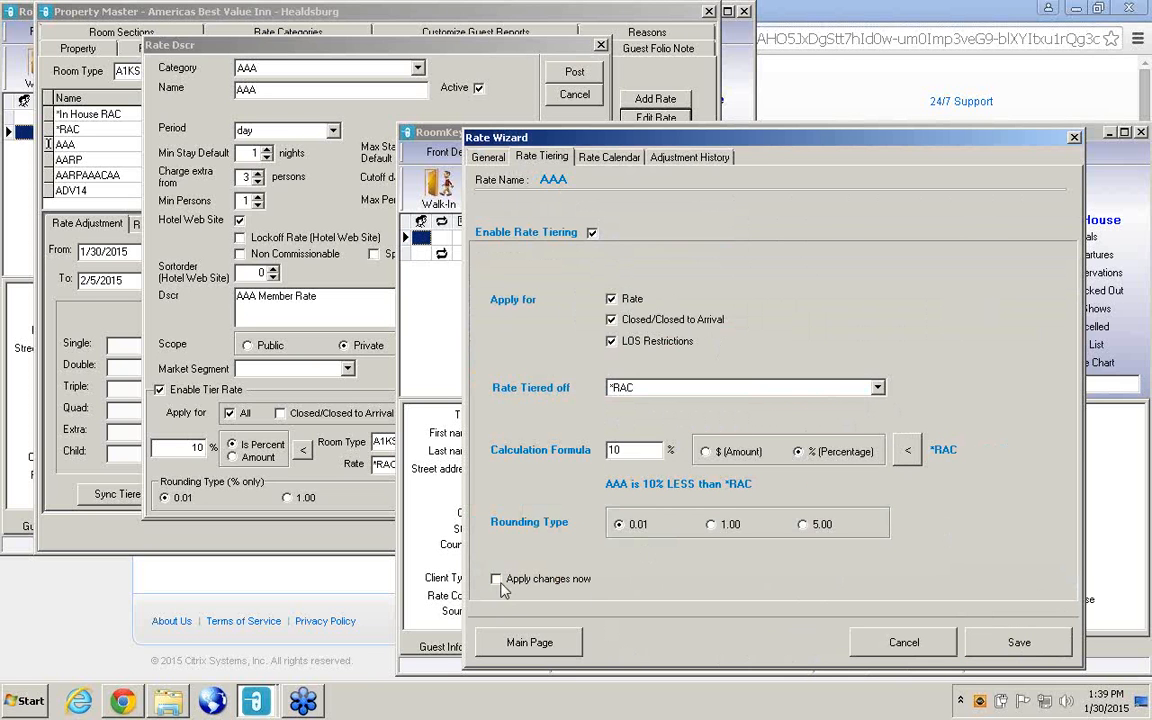
left_click(1005, 646)
Review the AAA Hotel Direct calendar for room type B1K from January through April 2015 and close the Rate Wizard.
left_click(621, 162)
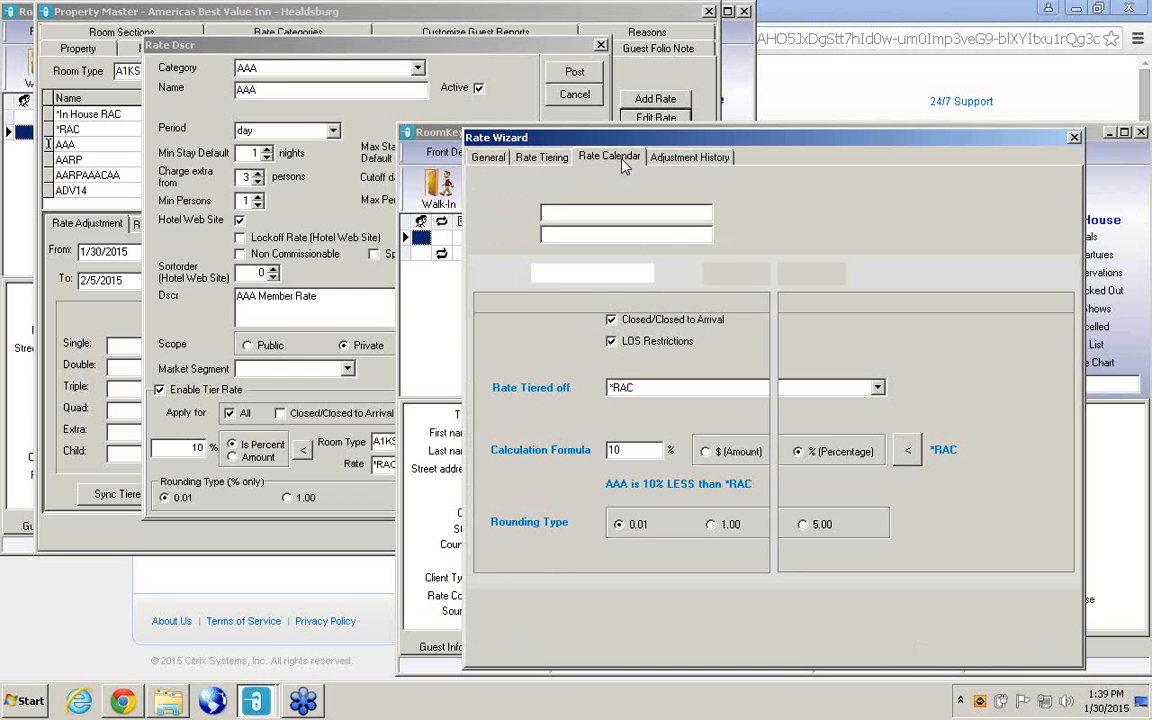
left_click(703, 236)
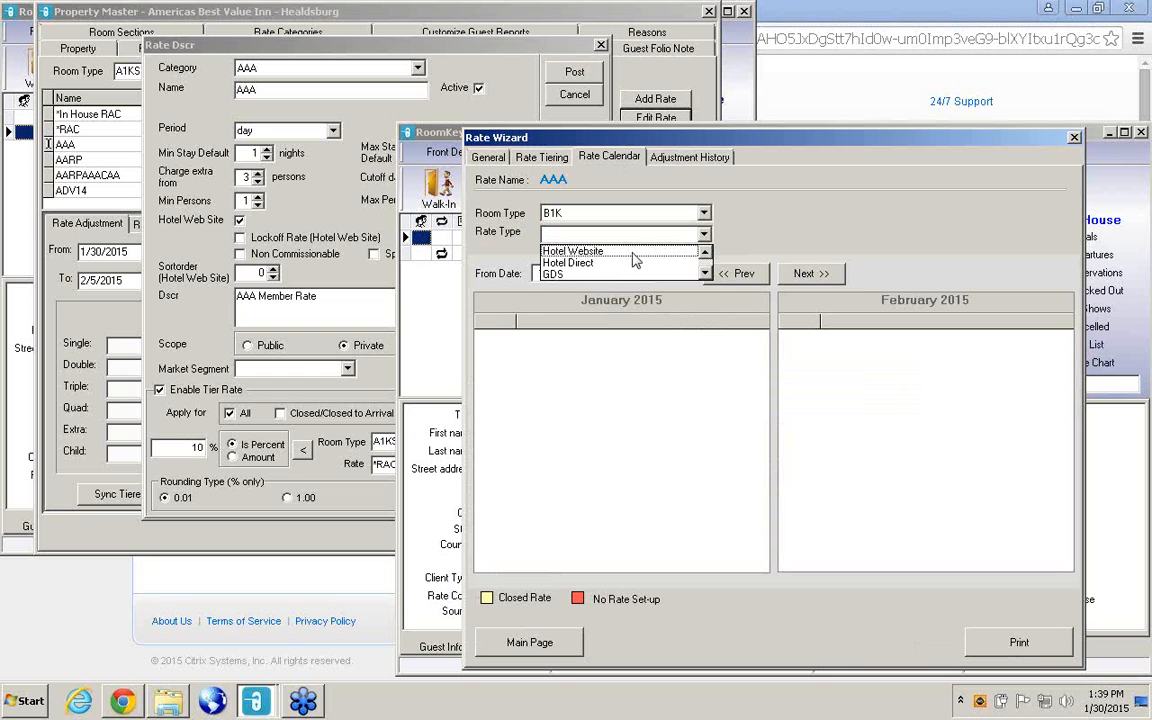
left_click(595, 263)
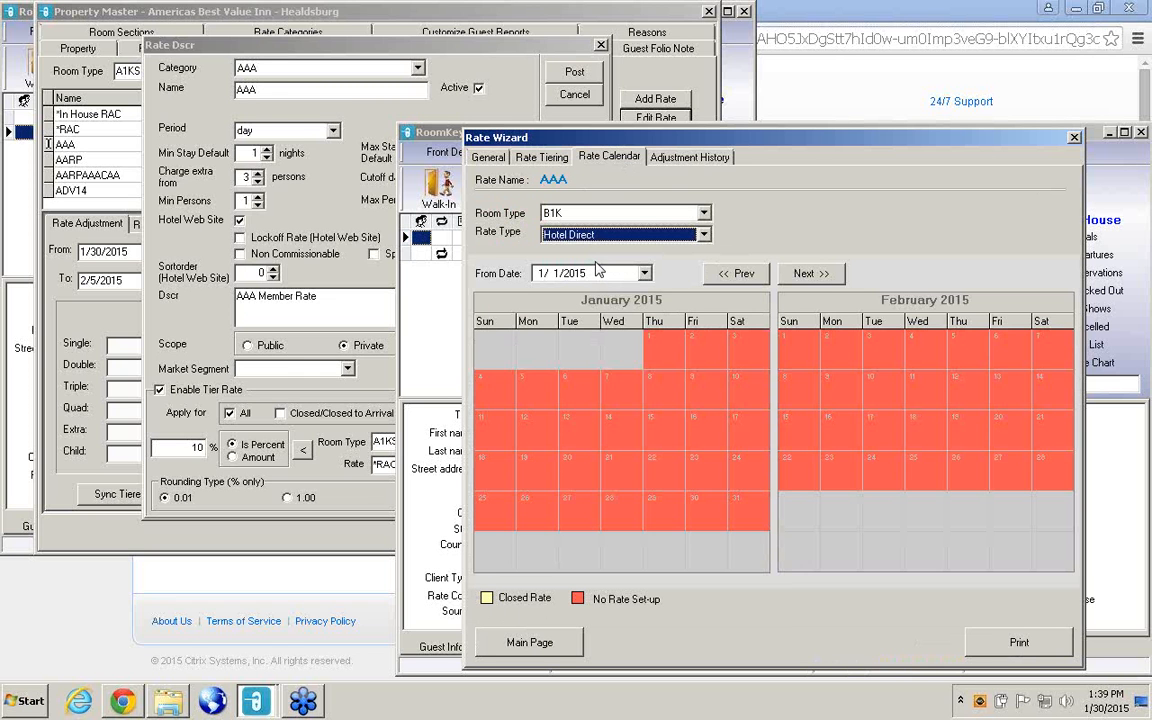
left_click(808, 276)
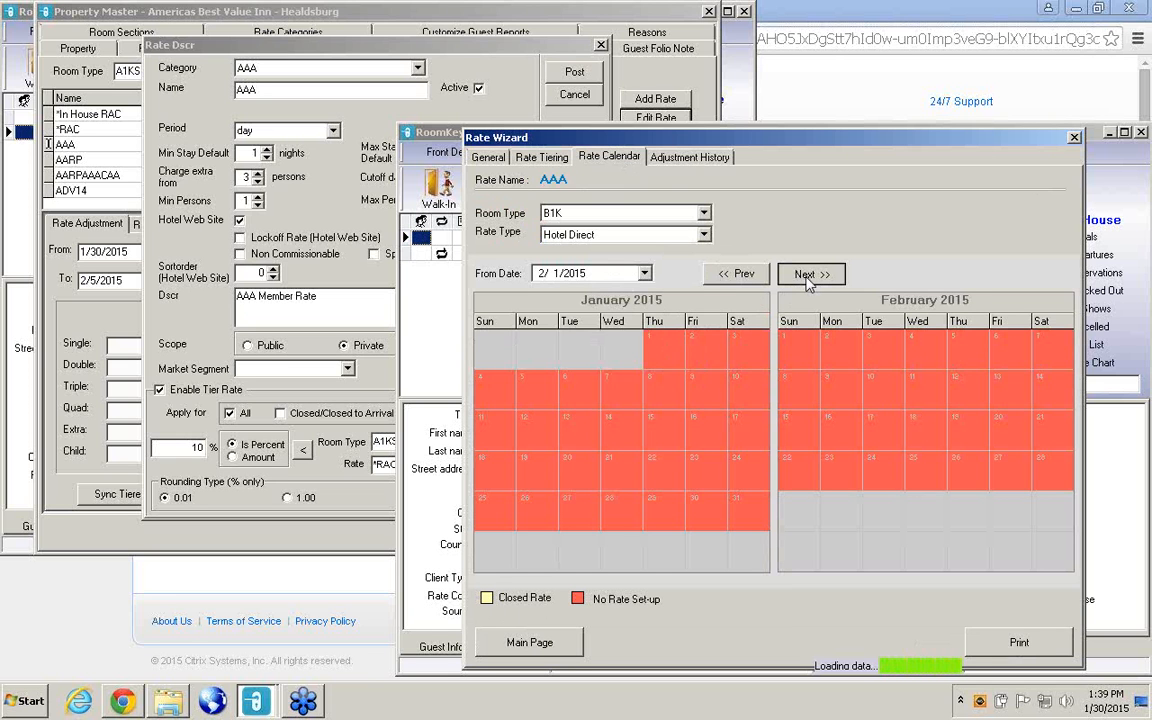
left_click(809, 284)
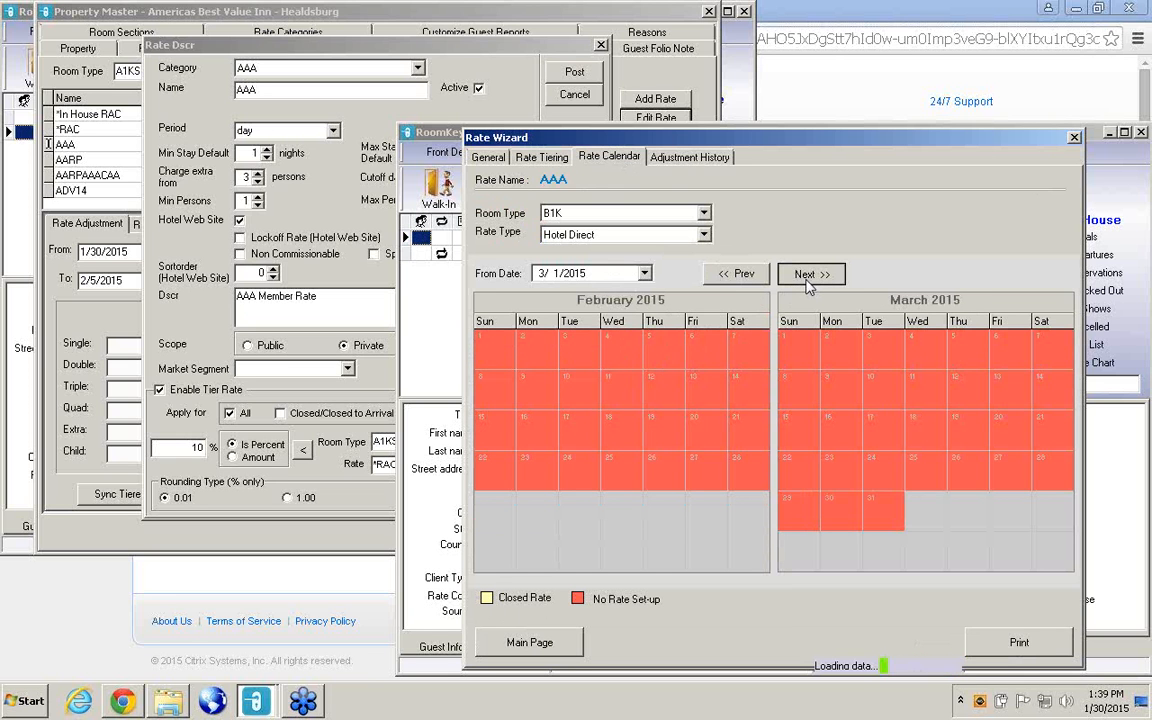
left_click(808, 284)
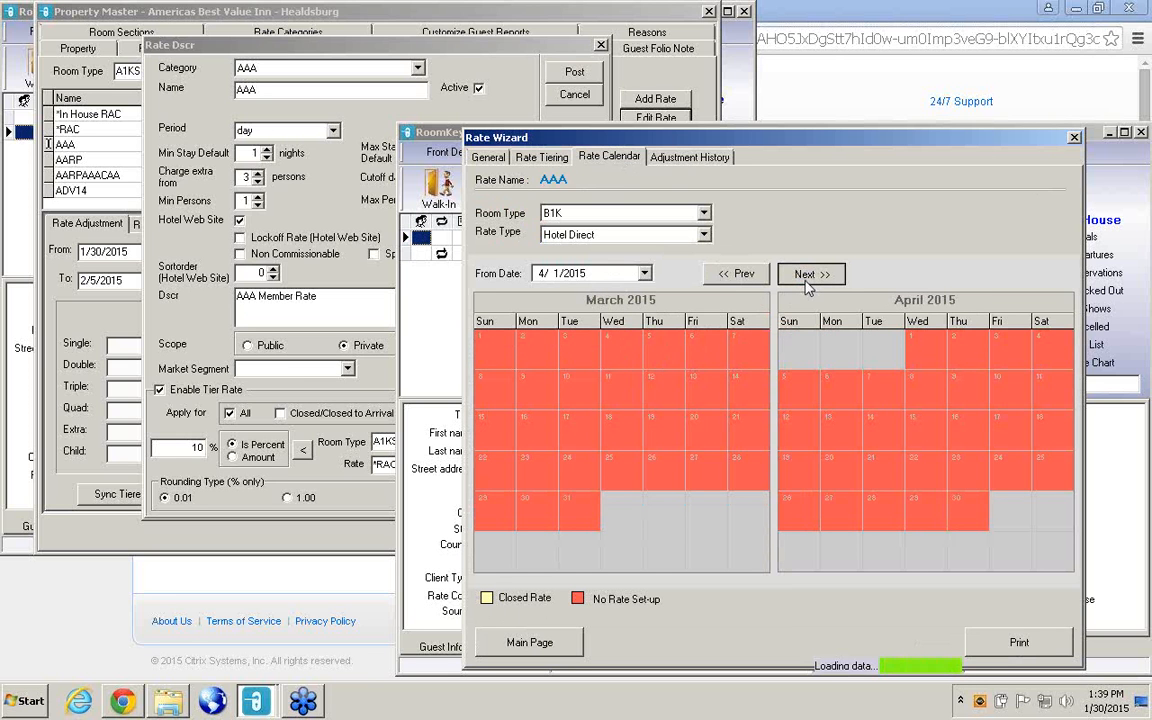
left_click(1074, 138)
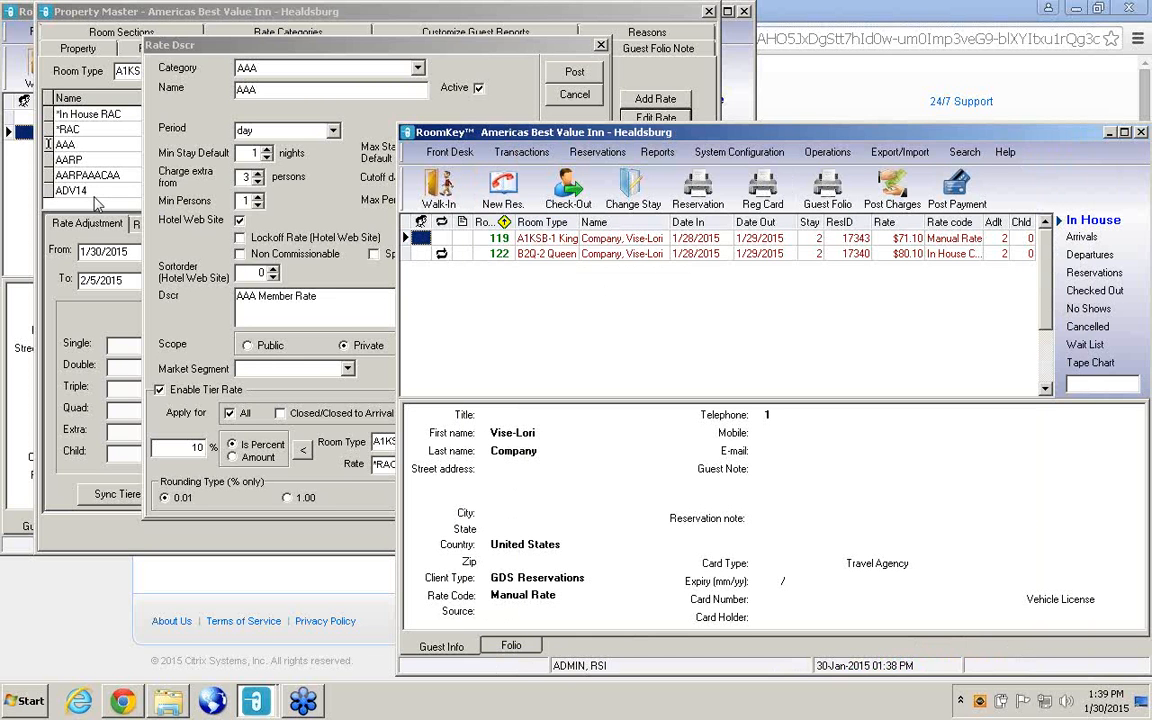
Close the old AAA rate's details in the Property Master and view the rate lists for B1K-1 King and B2Q-2 Queen.
left_click(95, 198)
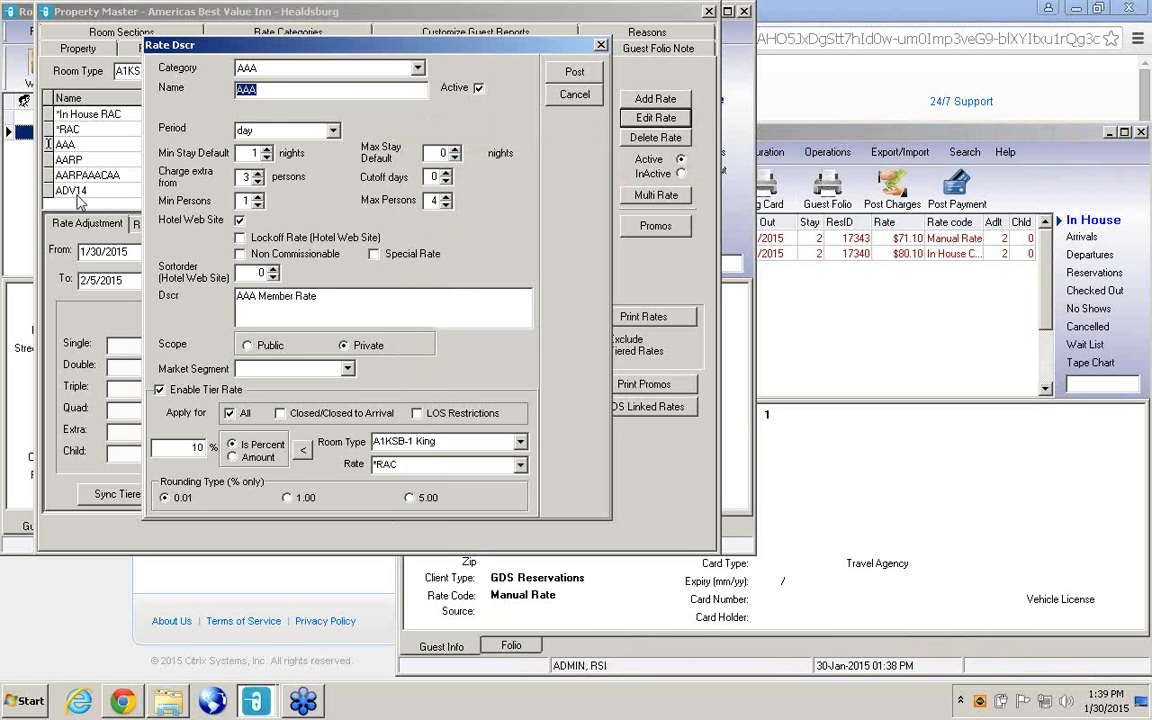
left_click(601, 45)
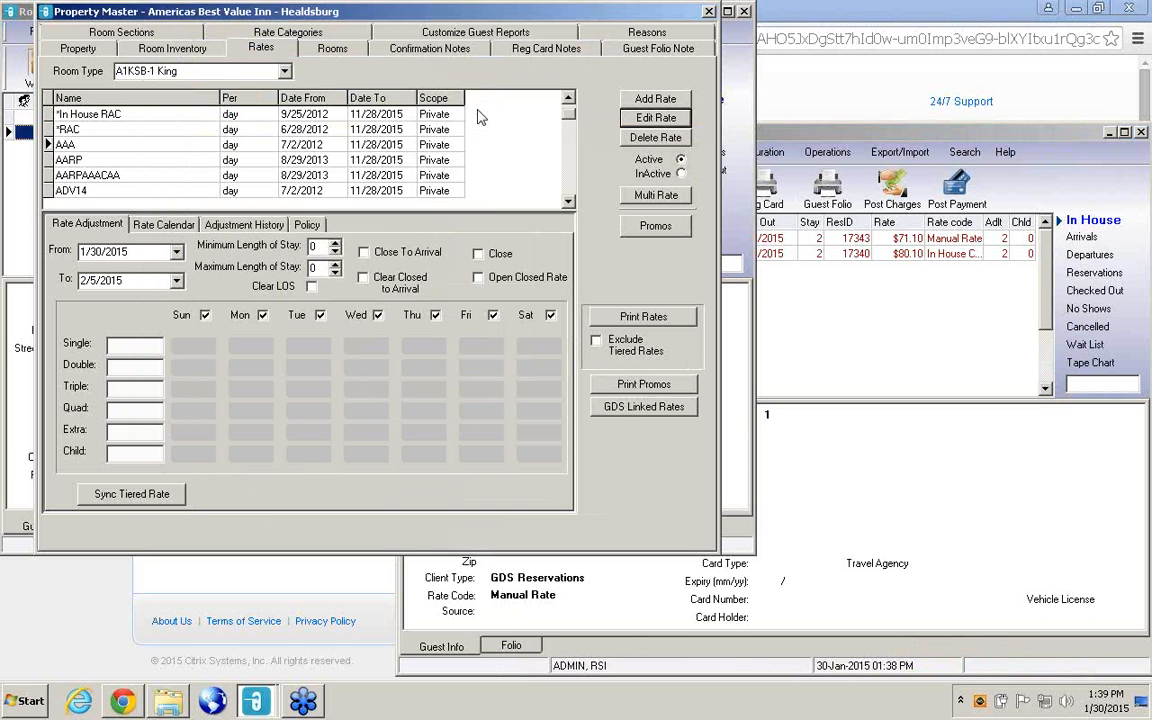
left_click(265, 72)
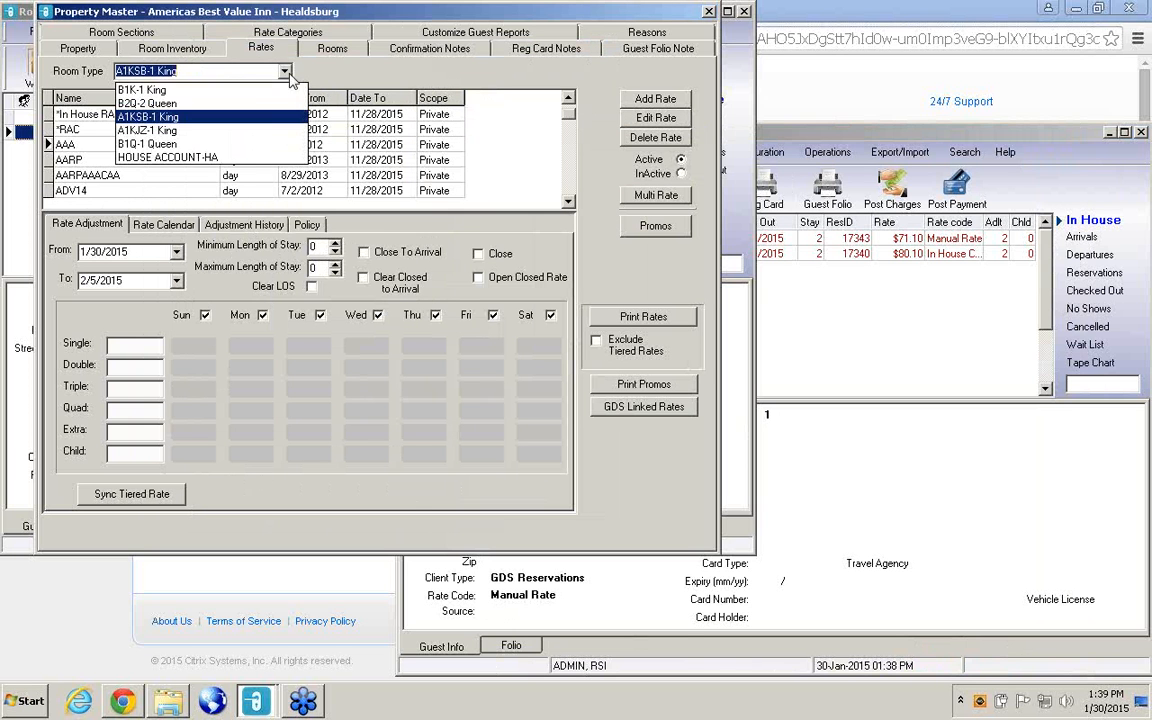
left_click(136, 90)
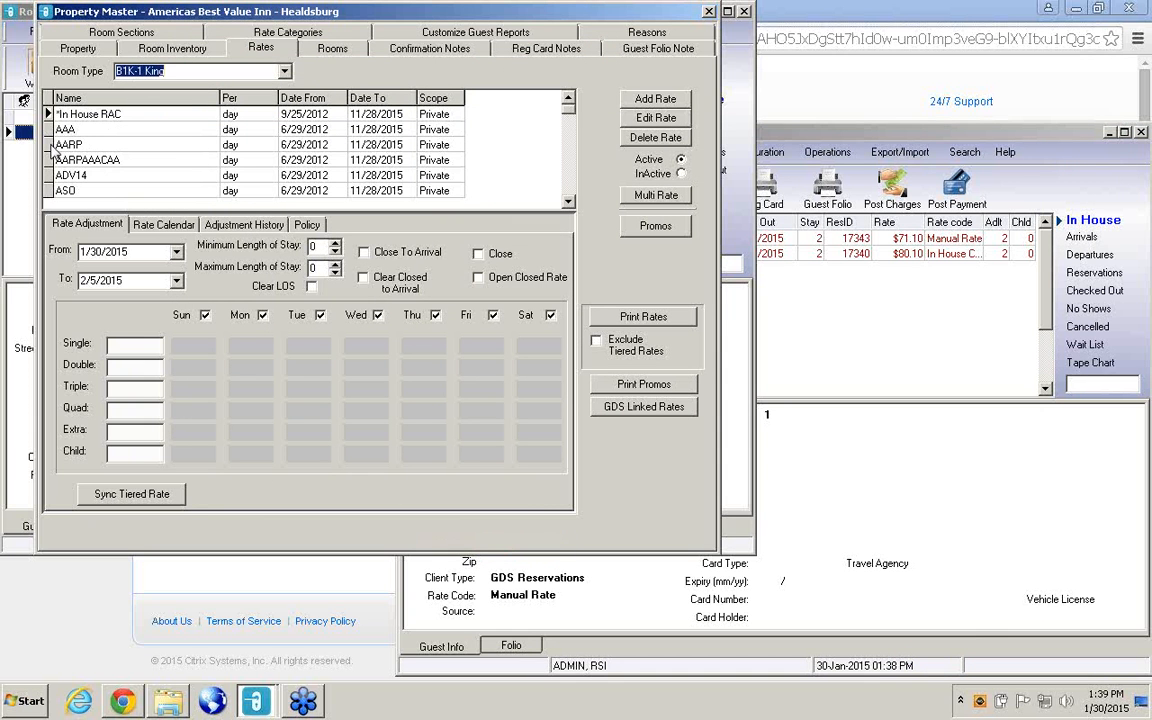
left_click(50, 145)
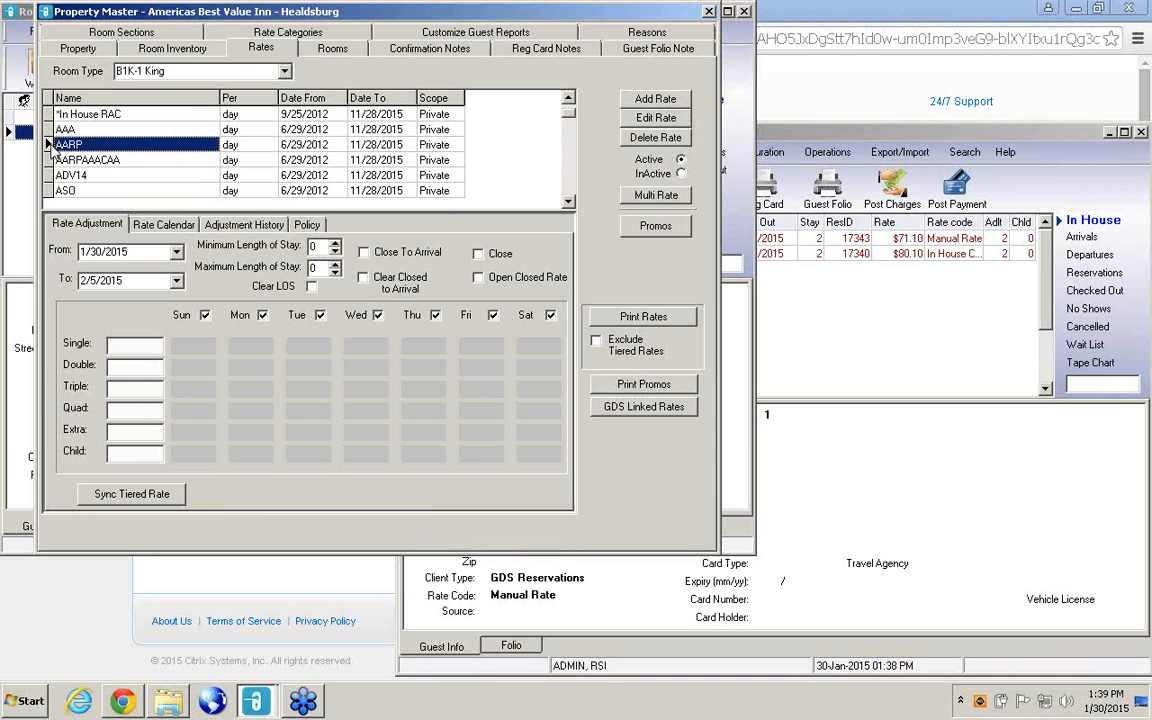
left_click(285, 71)
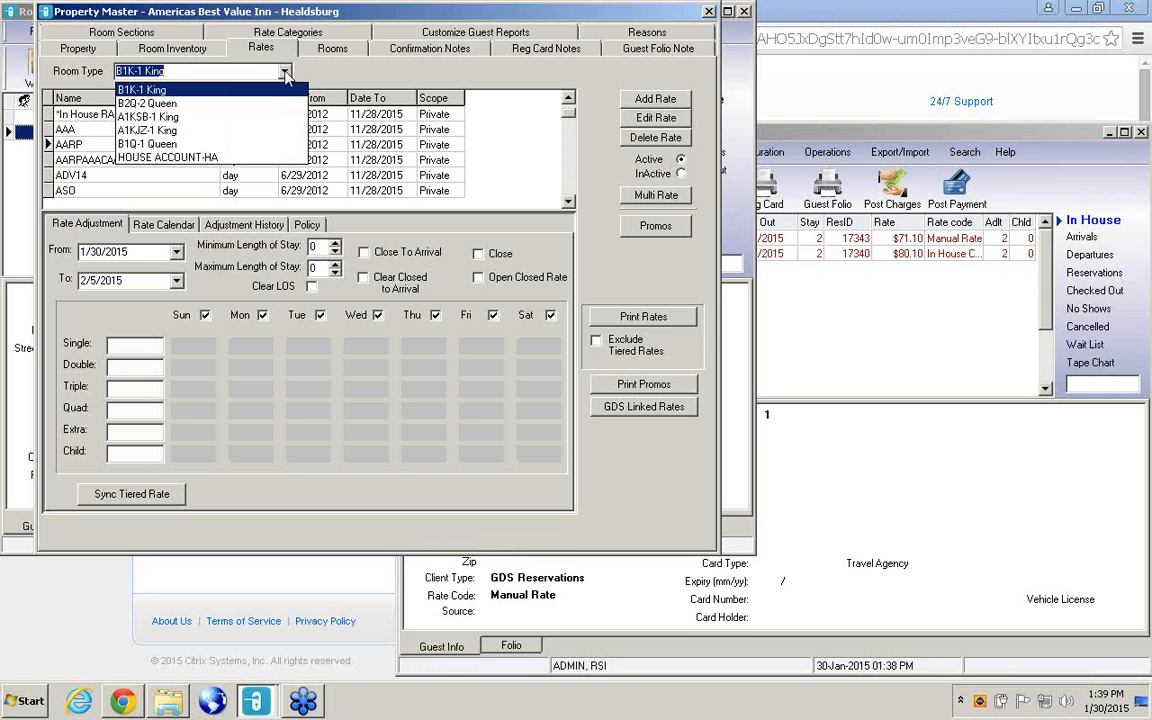
left_click(147, 104)
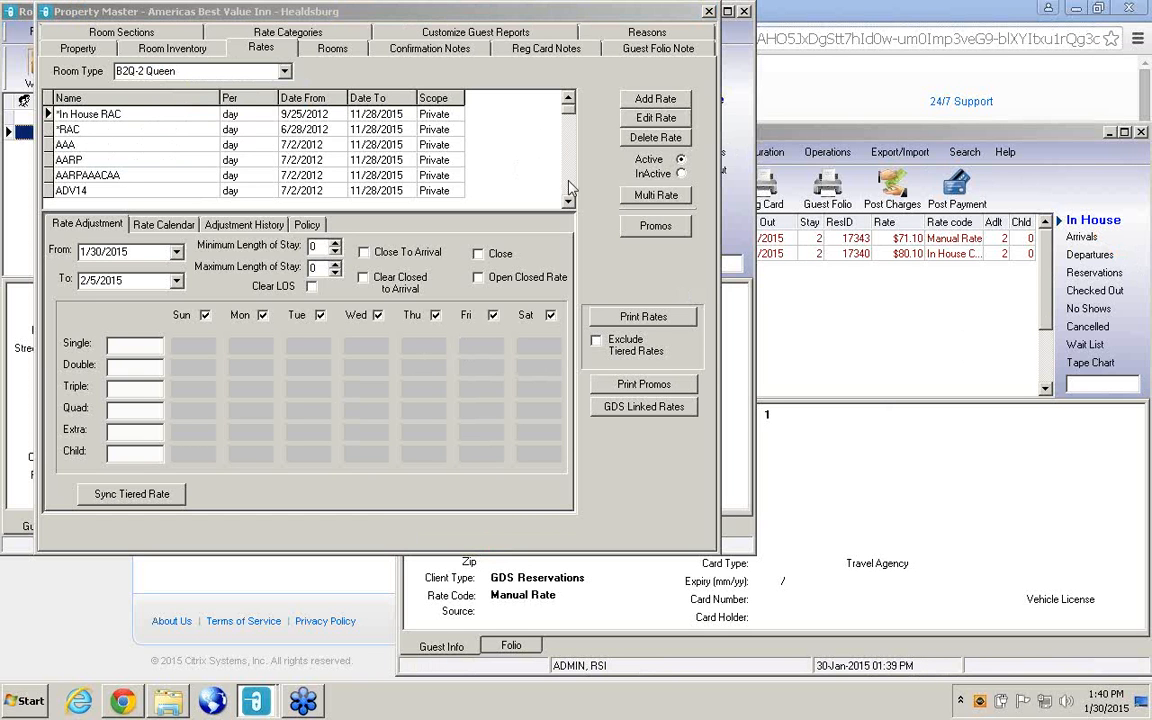
Close the Property Master and reopen the Rate Wizard to look over its rate list before closing it.
left_click(711, 13)
left_click(711, 13)
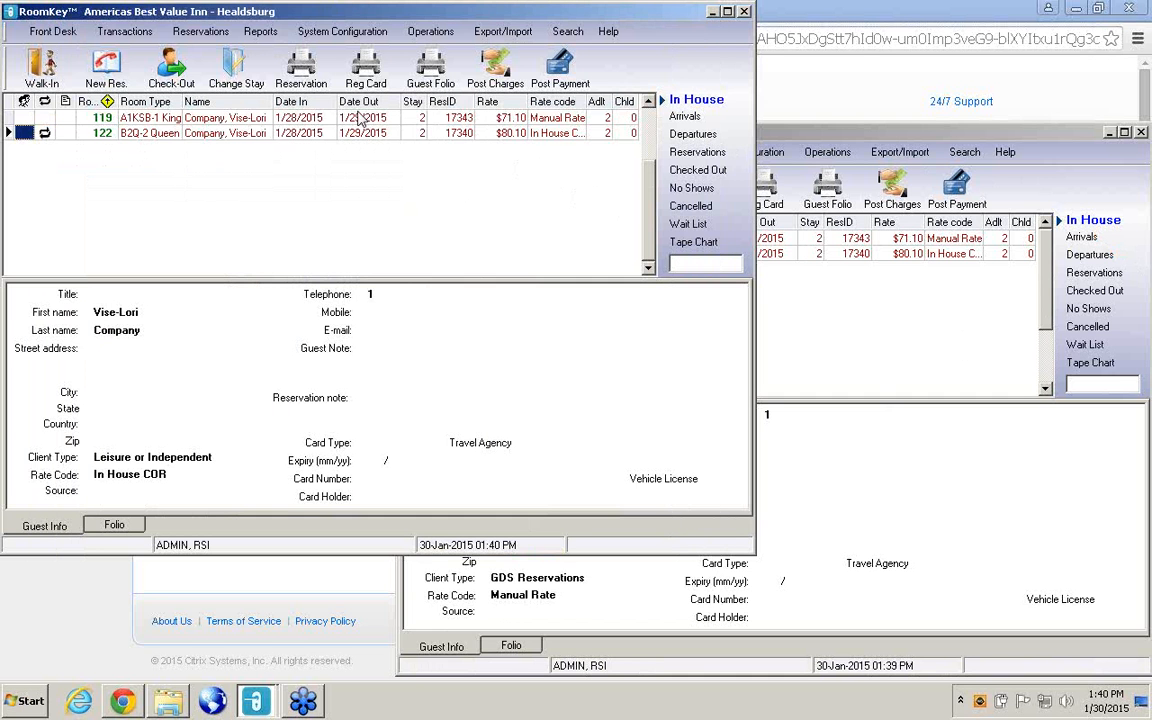
left_click(341, 33)
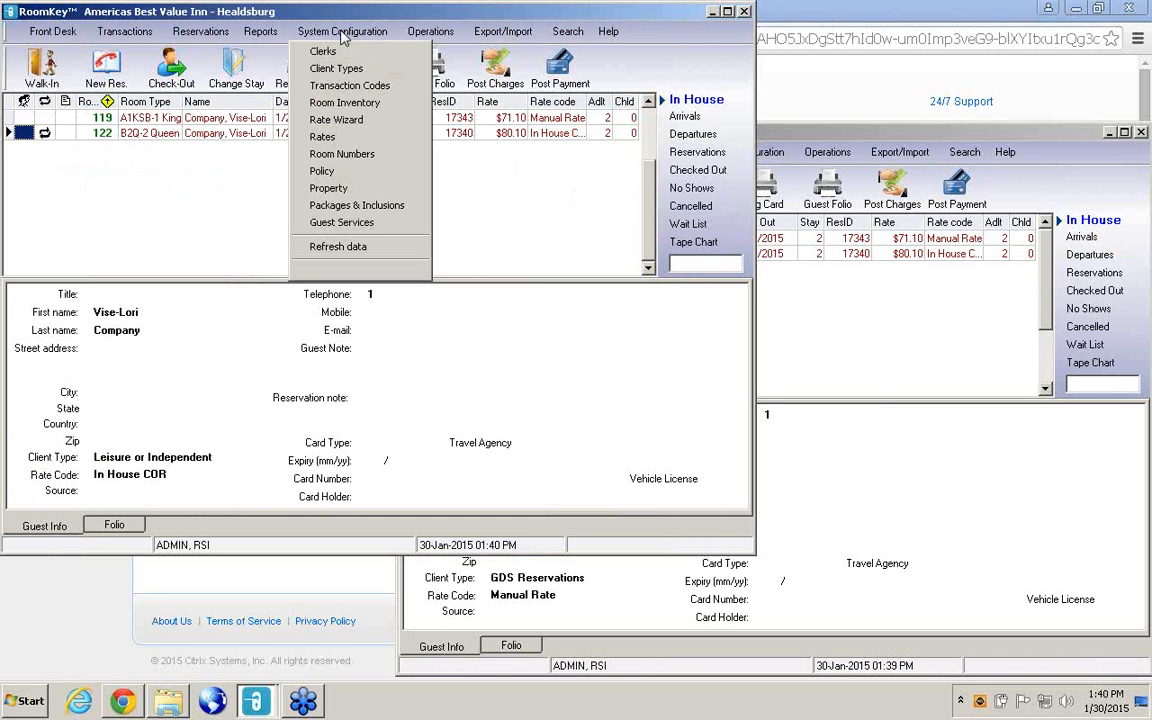
left_click(340, 120)
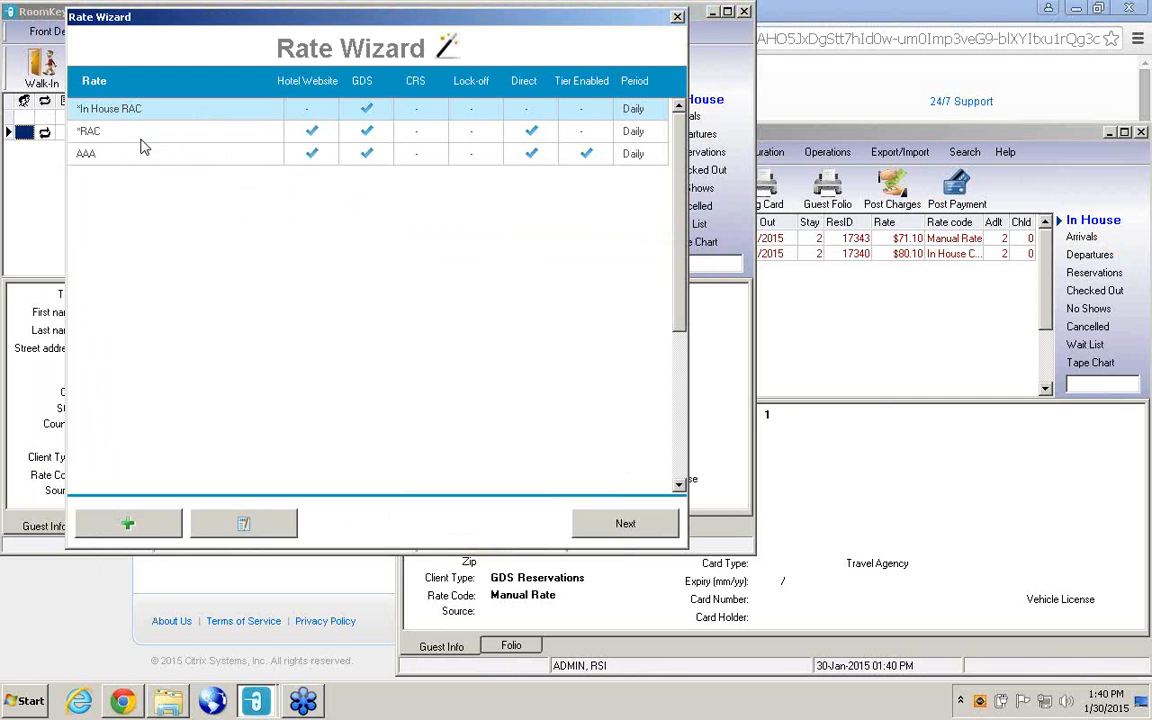
left_click(678, 17)
Reopen the rates setup in the Property Master and go through the B1K-1 King rate list.
left_click(327, 36)
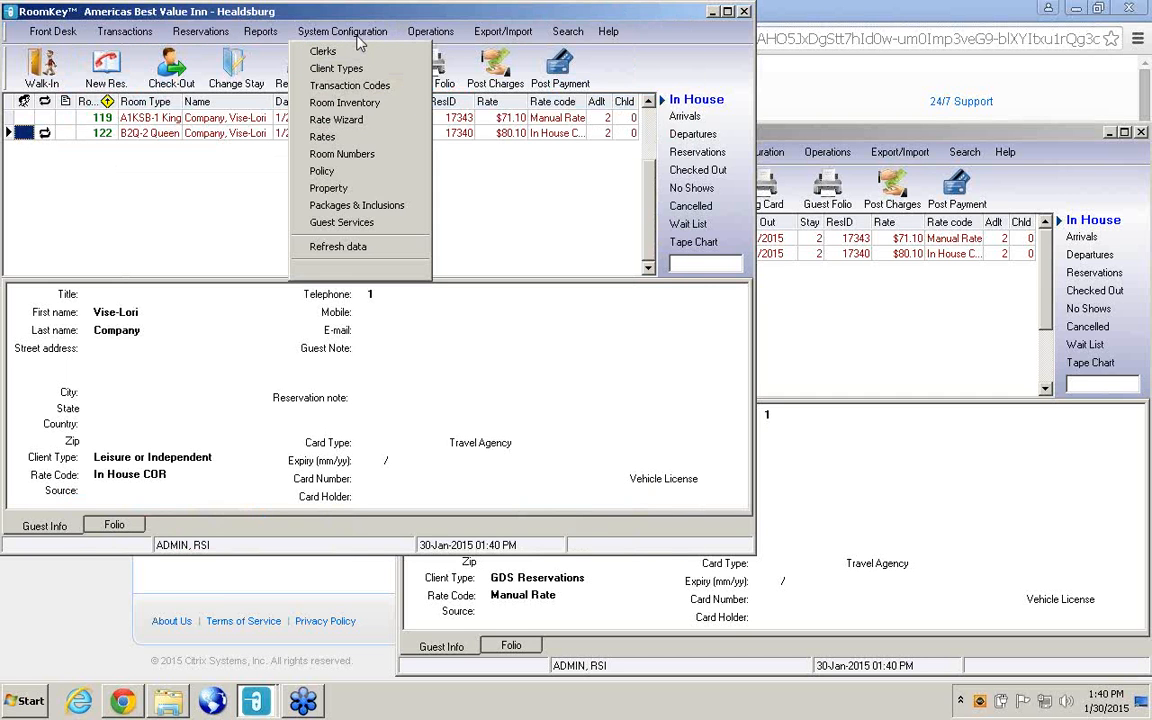
left_click(322, 138)
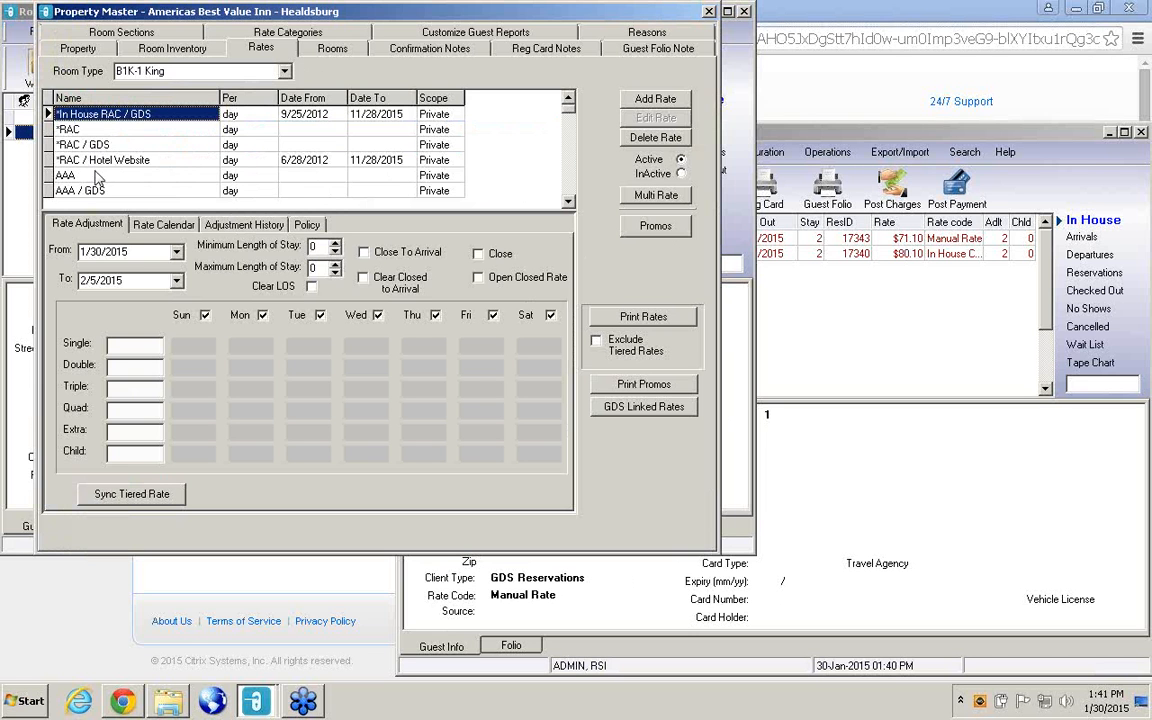
left_click(568, 202)
left_click(568, 204)
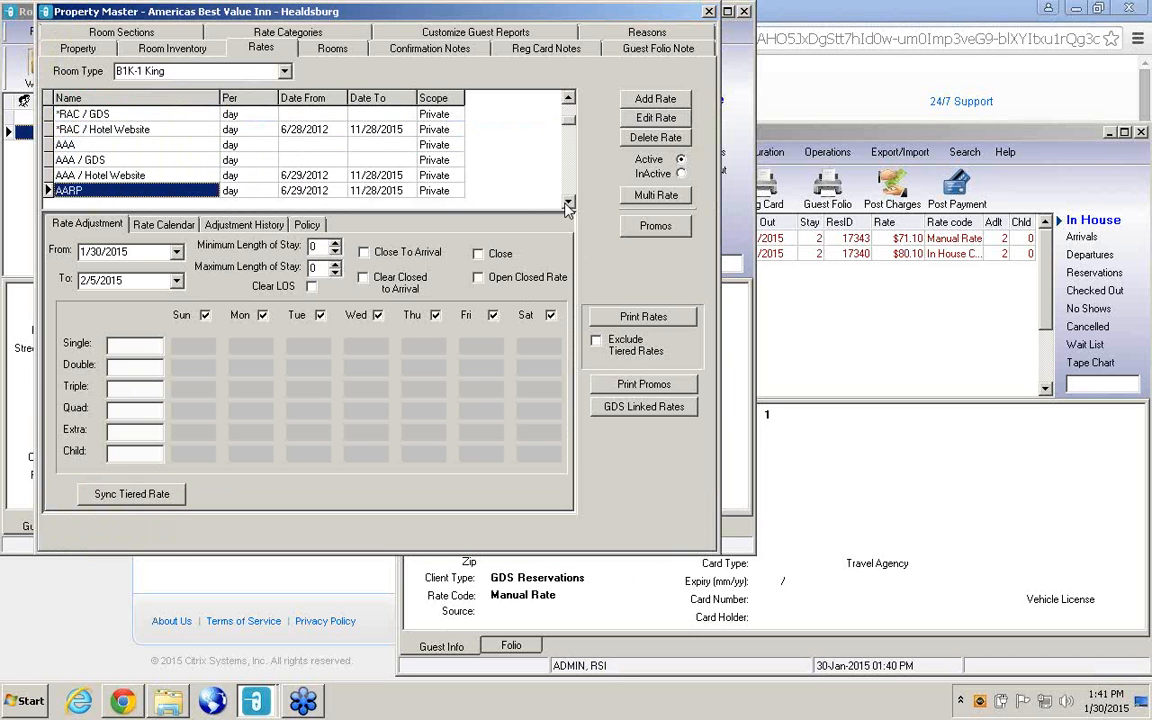
View the room sections setup and return to the B1K-1 King rates to review the list down to AARP.
left_click(121, 32)
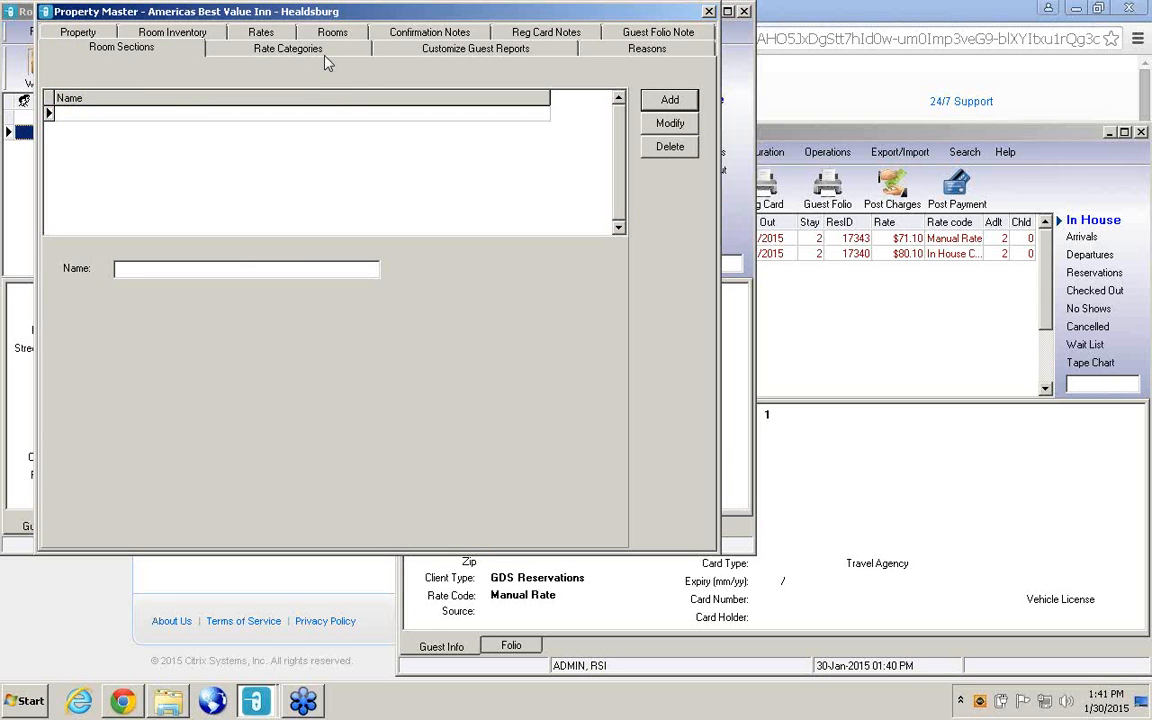
left_click(286, 42)
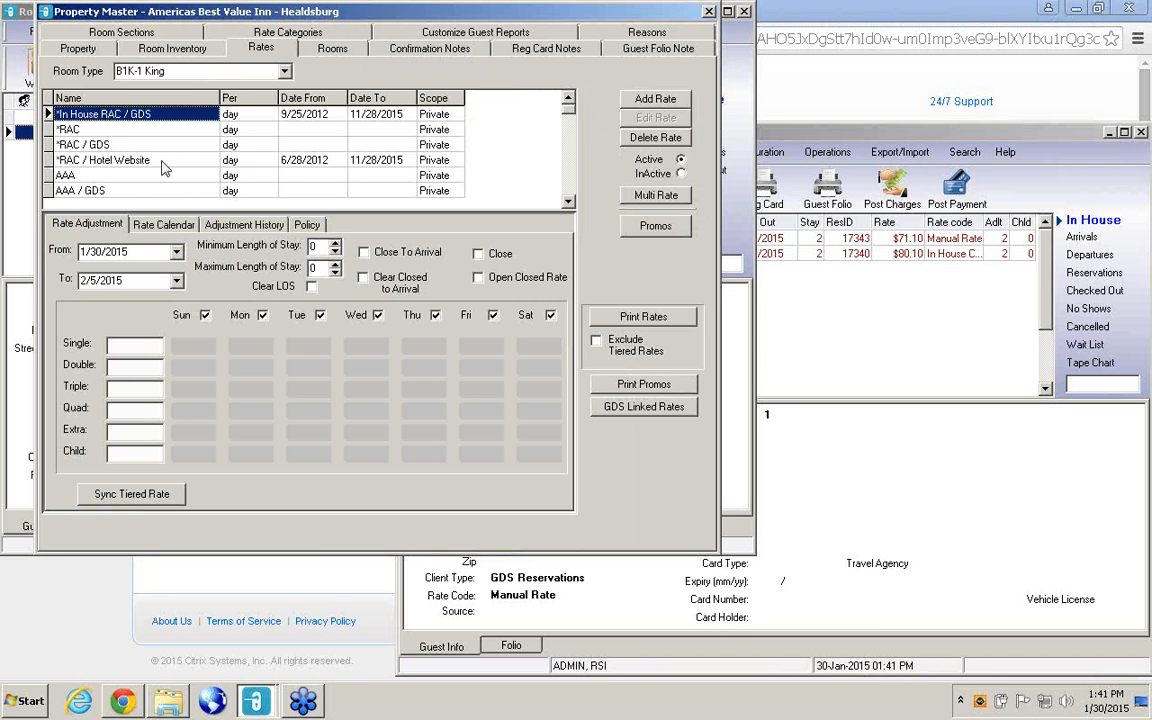
left_click(571, 203)
left_click(571, 203)
left_click(571, 203)
left_click(571, 203)
left_click(571, 203)
left_click(571, 203)
left_click(571, 203)
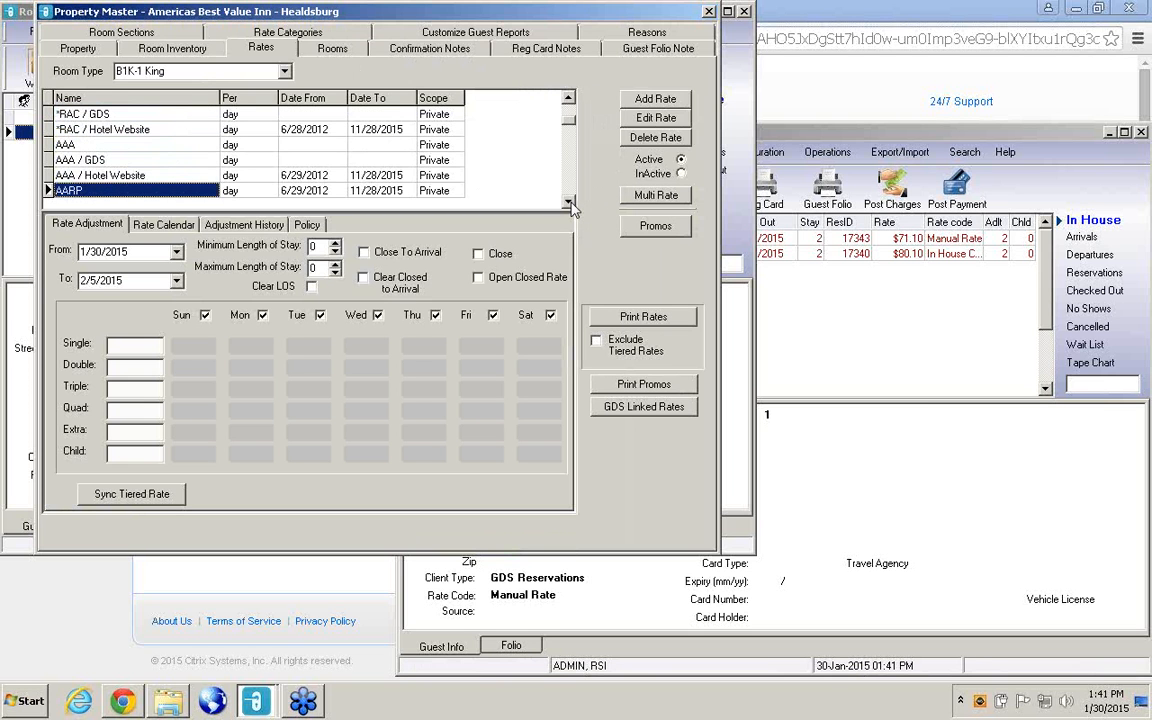
Copy the AAA / Hotel Website rate of B1K-1 King and paste it onto the AAA and AAA / GDS rates.
left_click(157, 177)
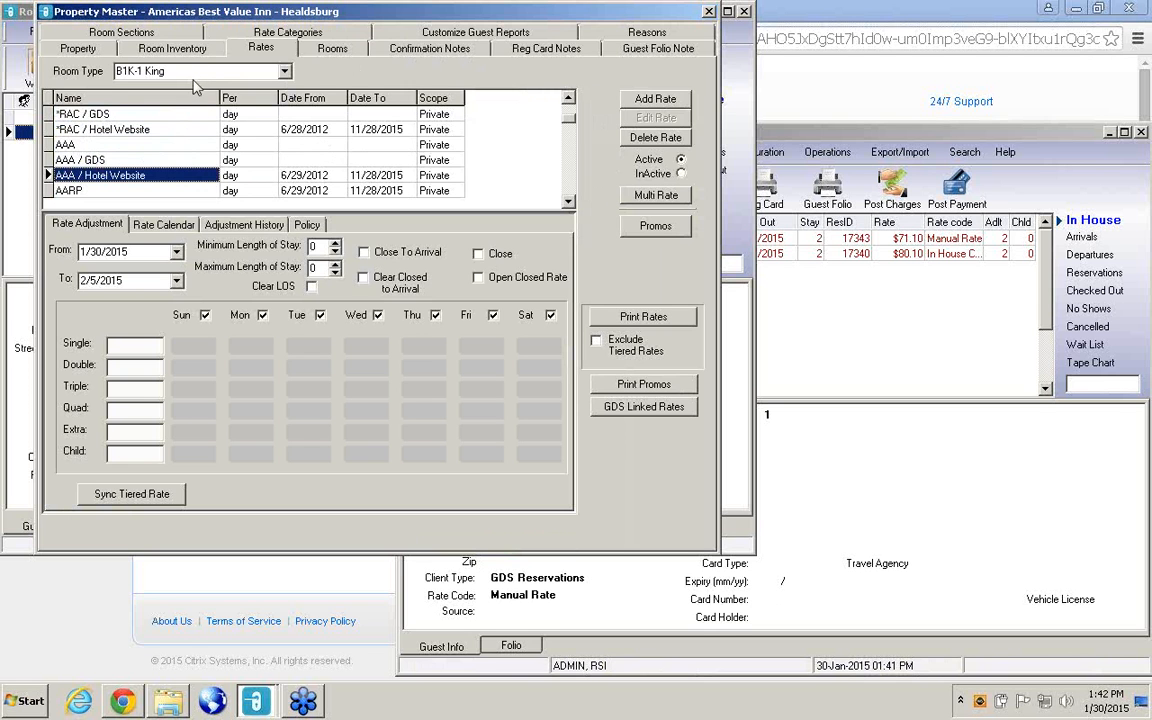
right_click(150, 180)
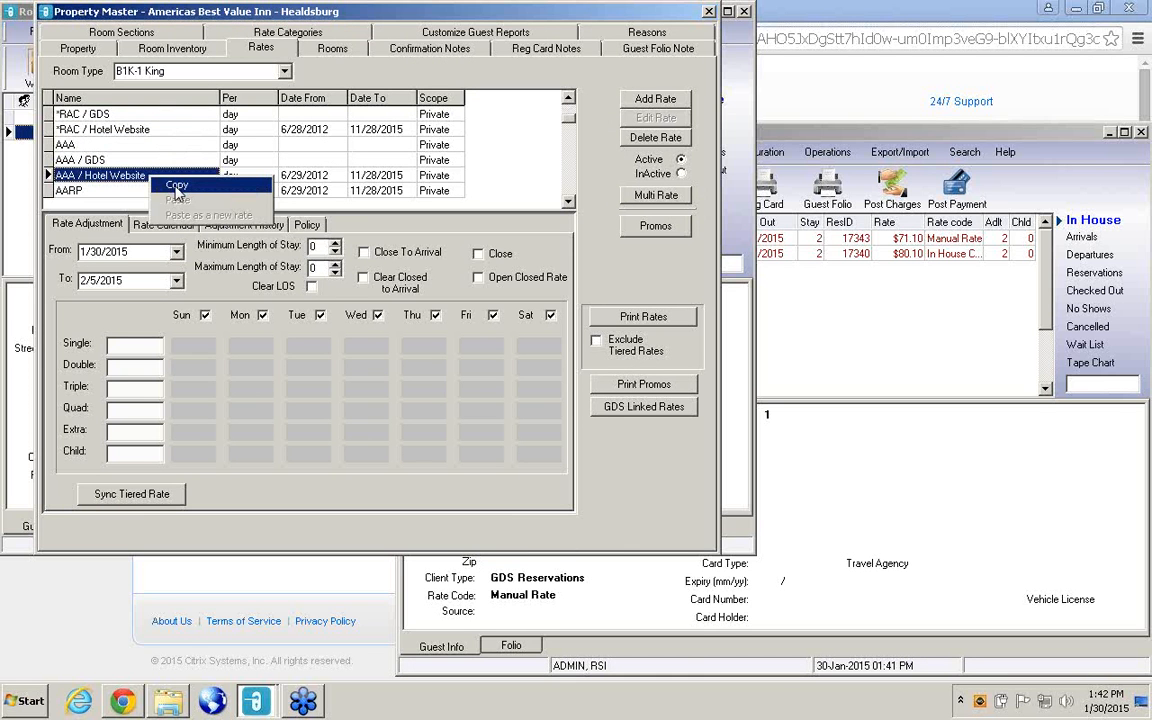
left_click(176, 187)
left_click(146, 147)
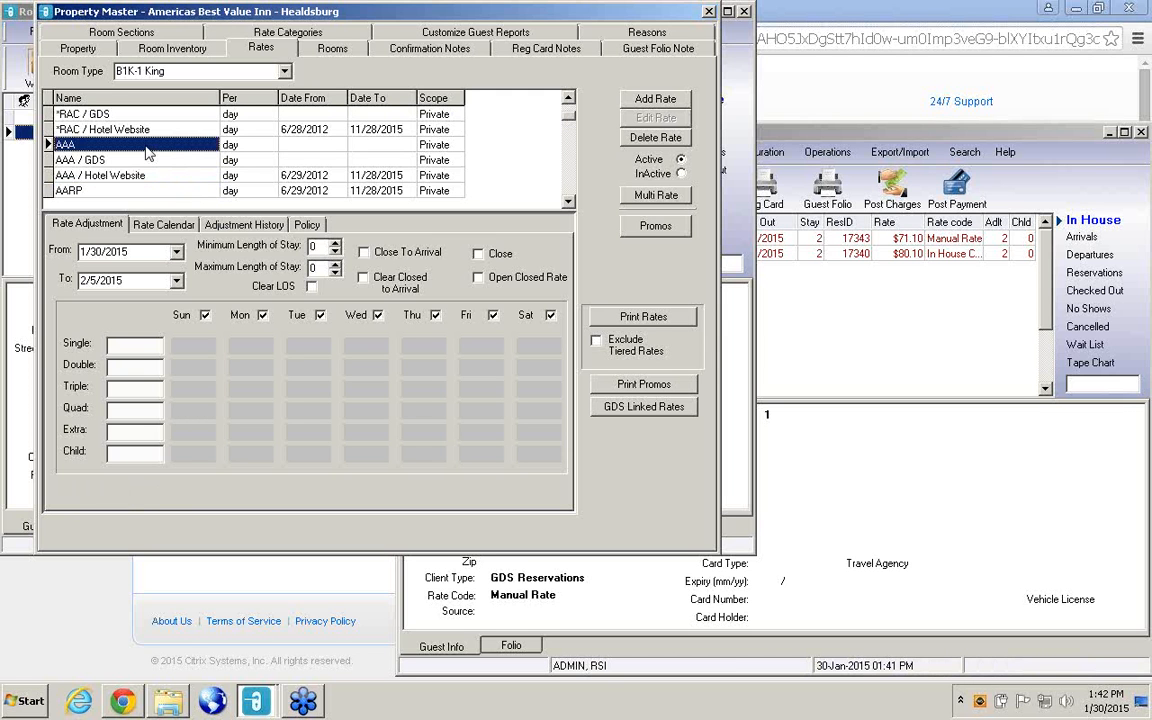
right_click(147, 152)
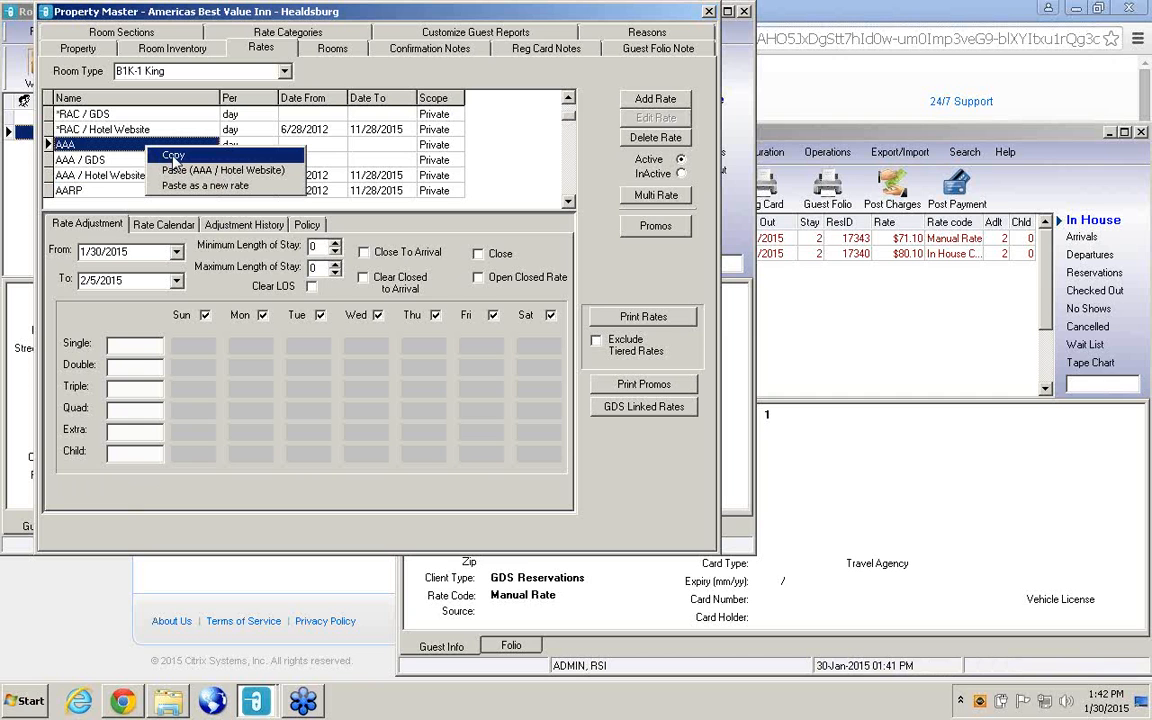
left_click(175, 171)
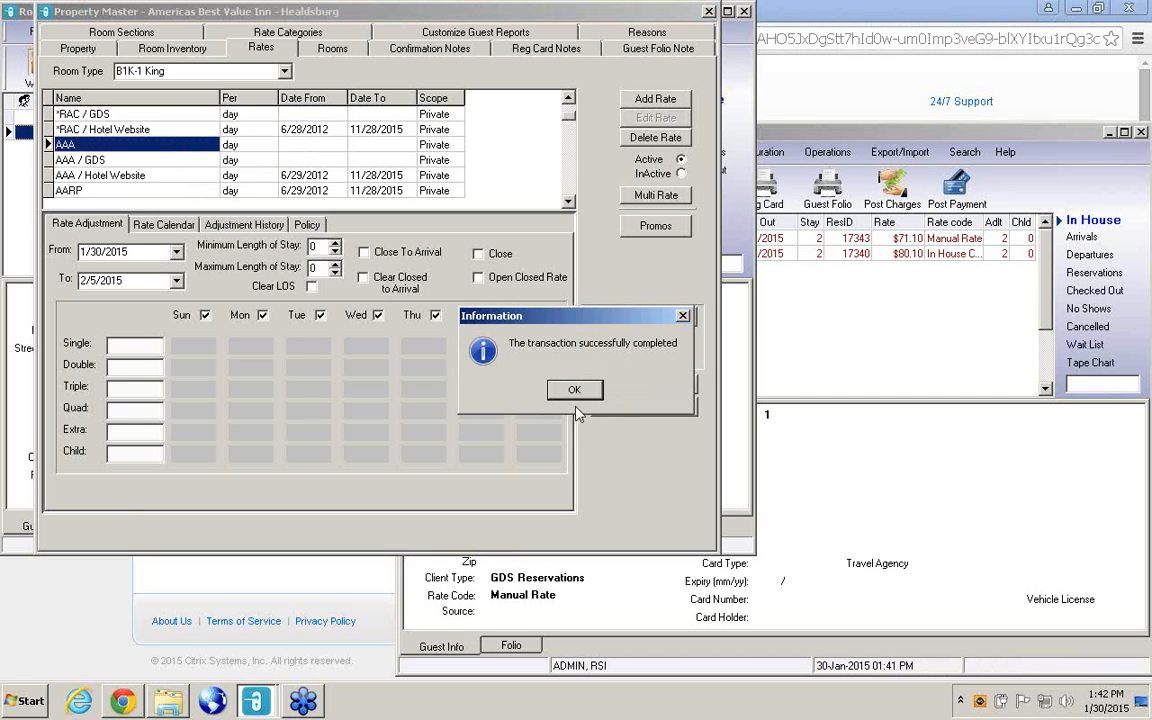
left_click(575, 391)
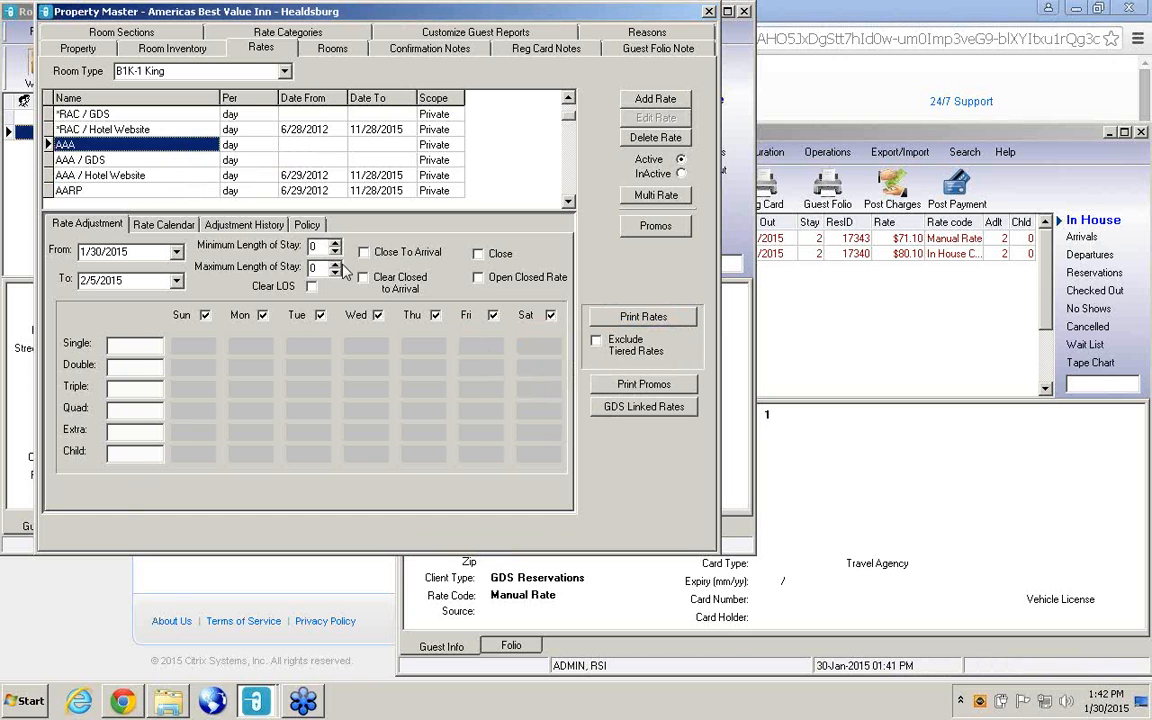
right_click(90, 161)
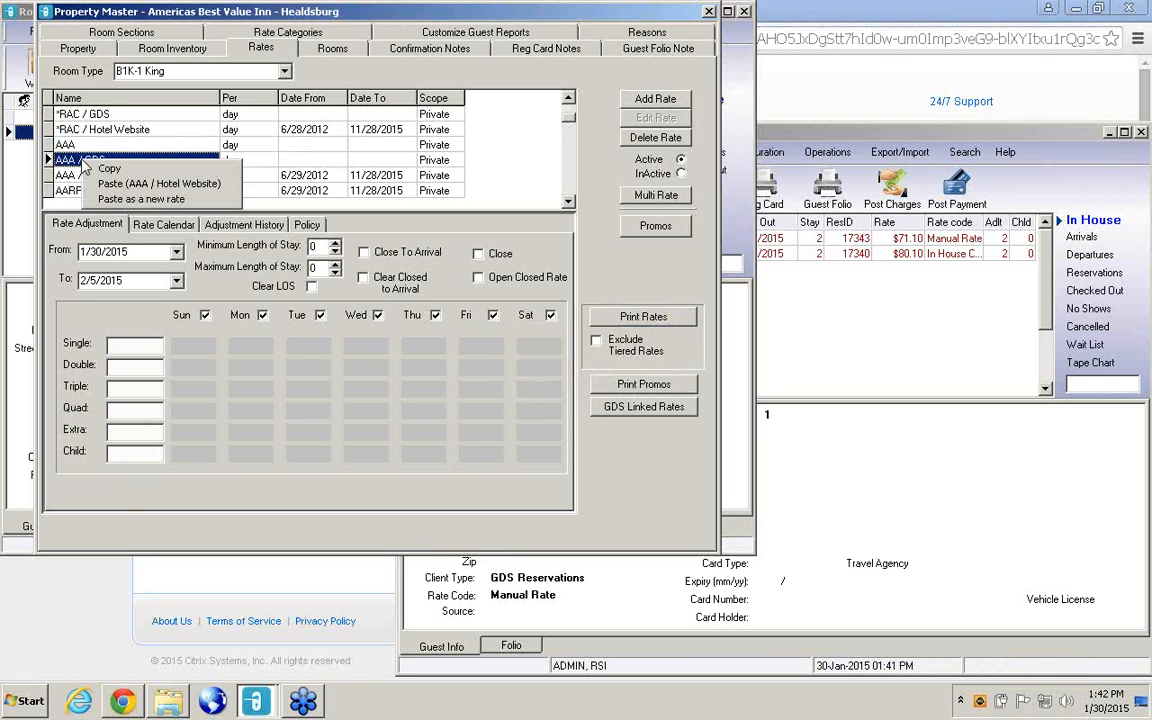
left_click(130, 186)
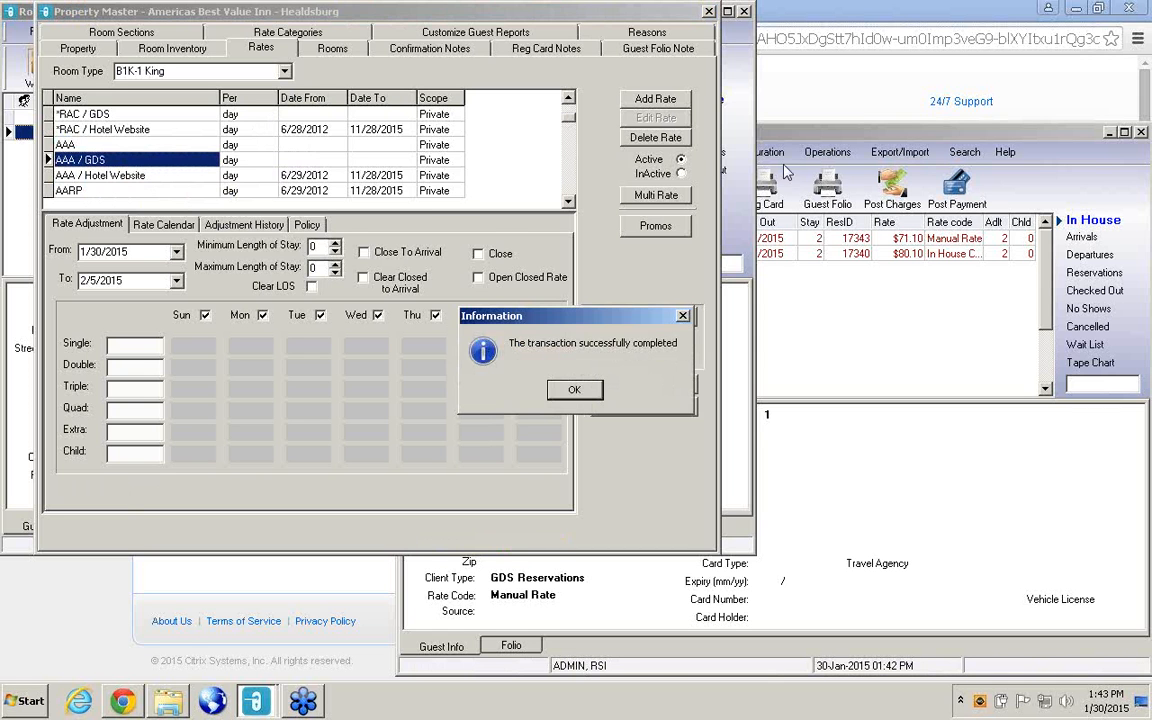
Return to the main RoomKey window and open the AAA rate's details in the Rate Wizard.
left_click(818, 284)
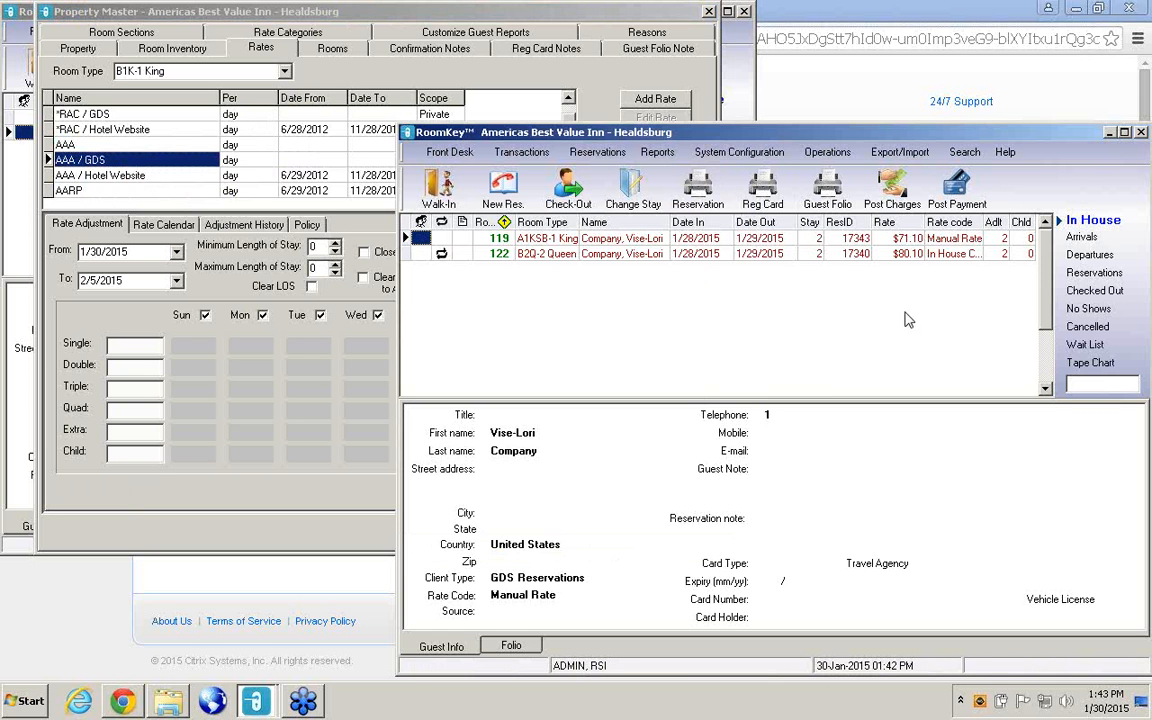
left_click(758, 157)
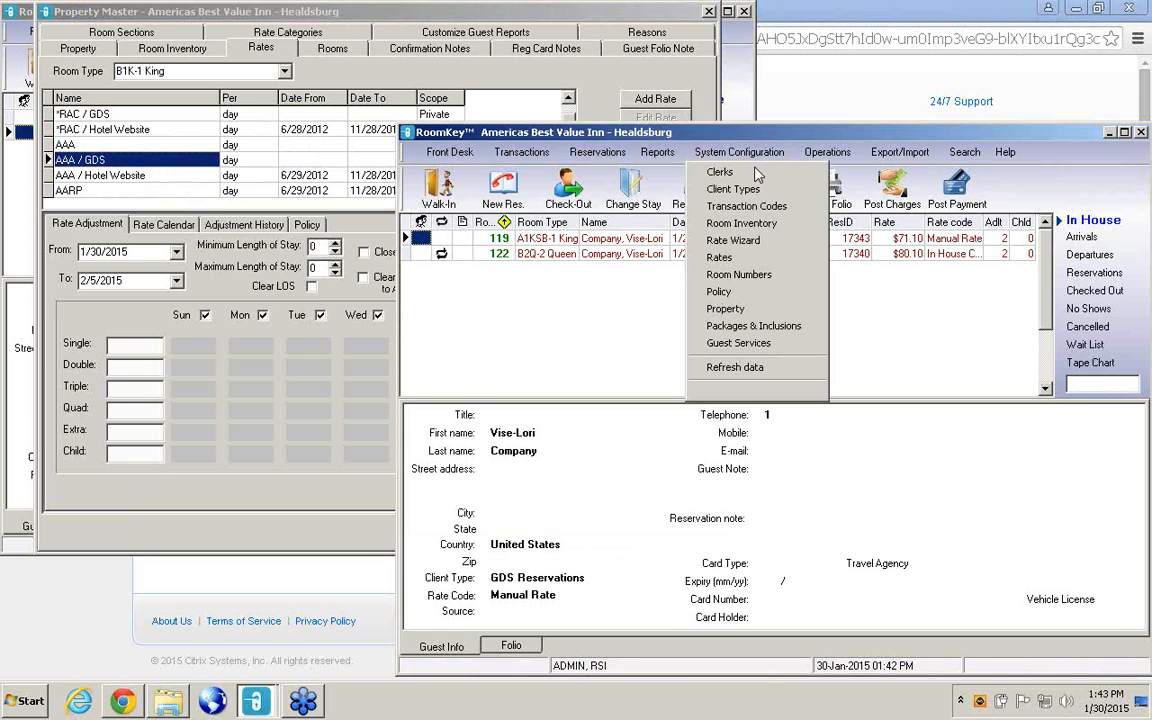
left_click(750, 242)
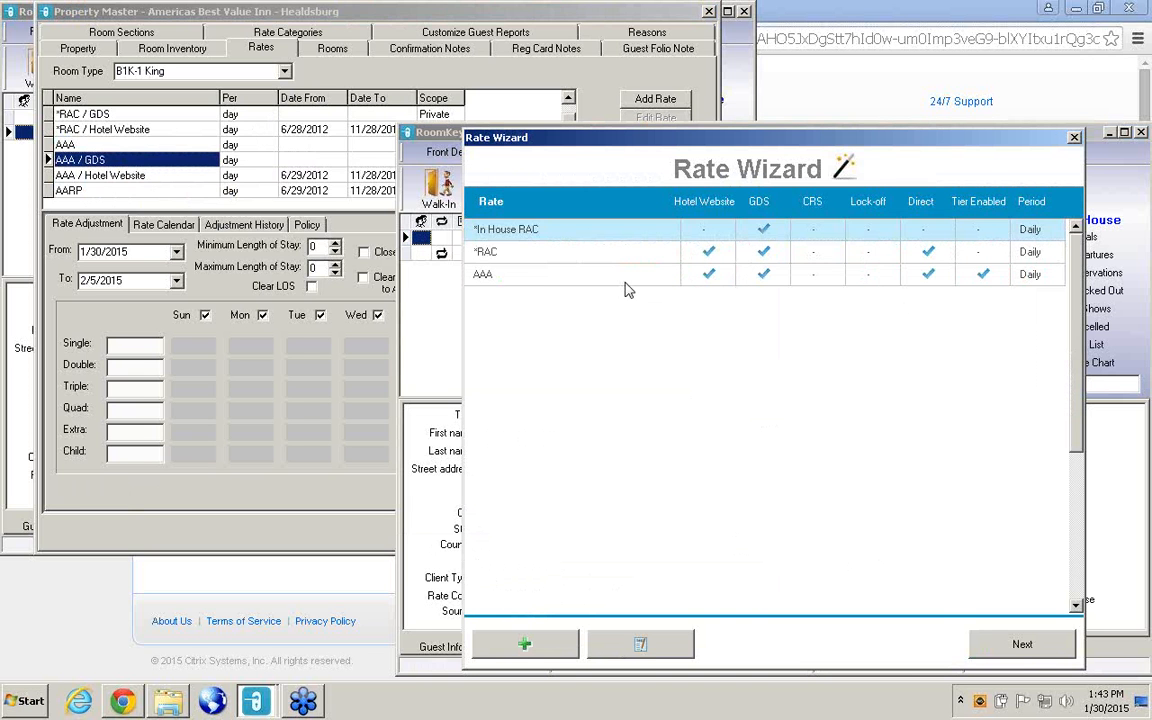
left_click(625, 280)
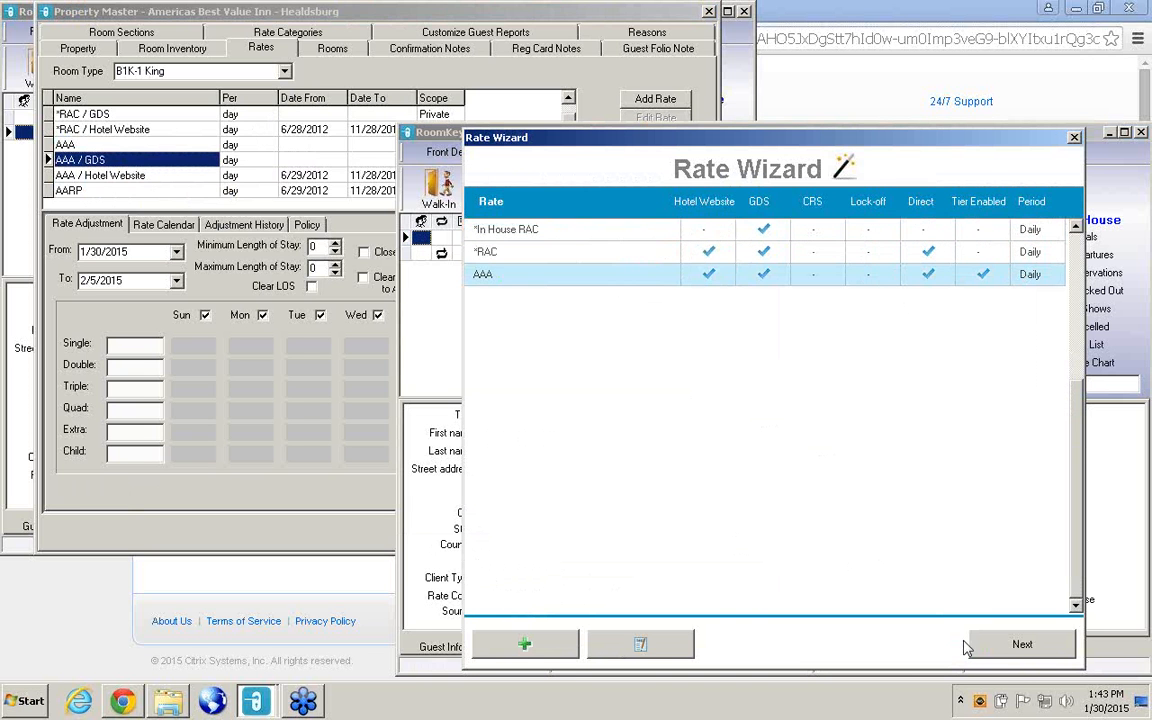
left_click(1020, 645)
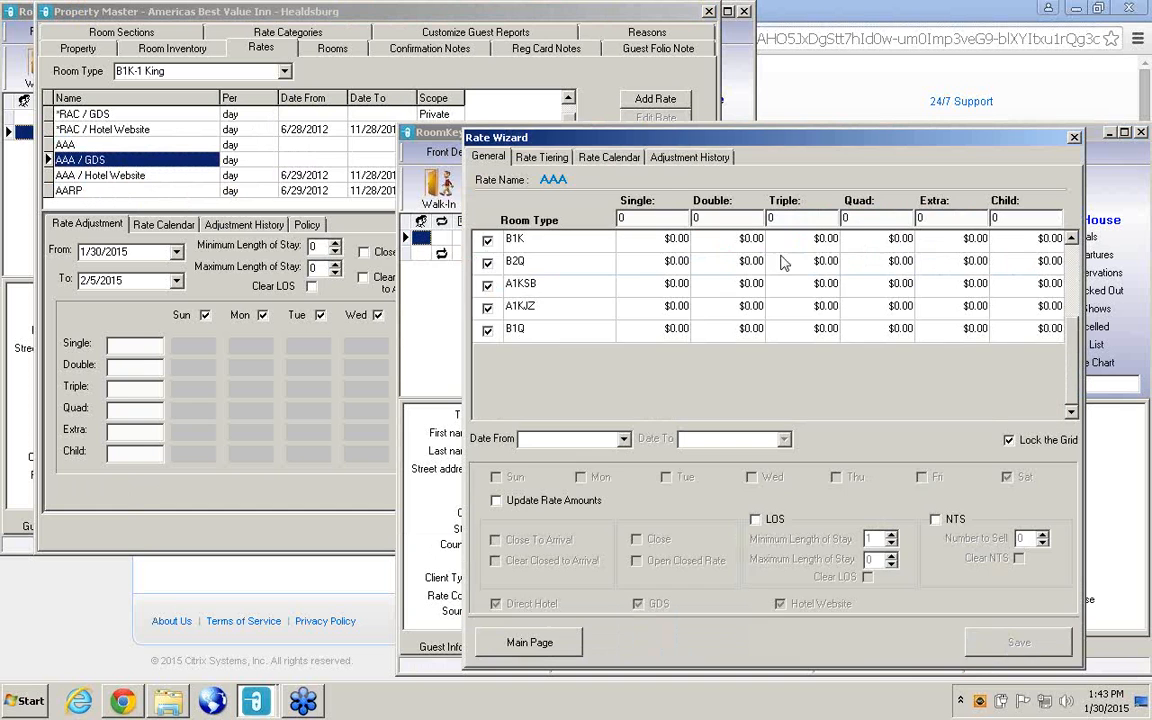
View AAA's rate calendar for room type B1K with the Hotel Direct and GDS rate types.
left_click(628, 158)
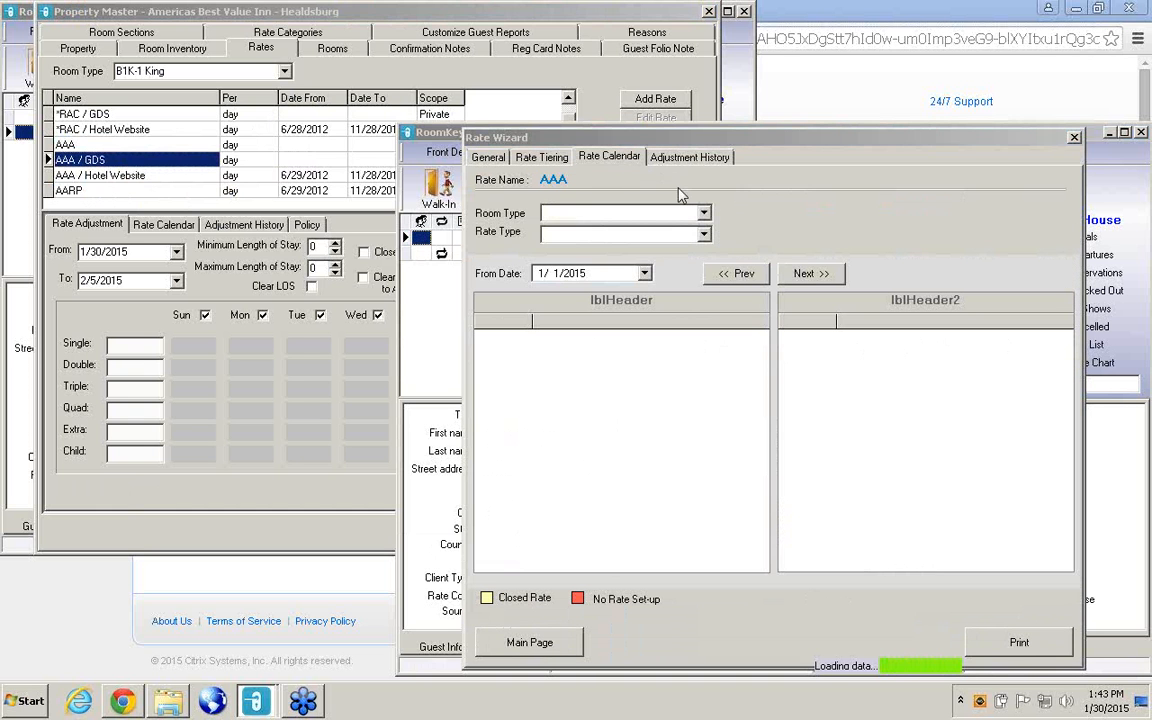
left_click(705, 213)
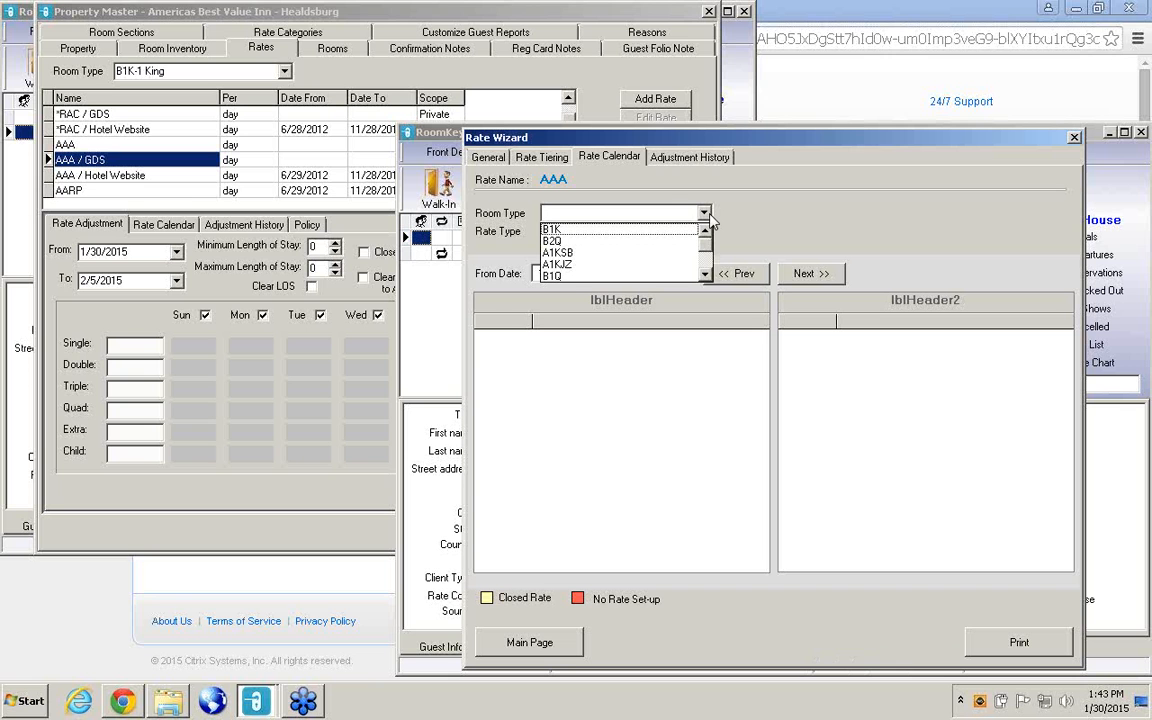
left_click(588, 229)
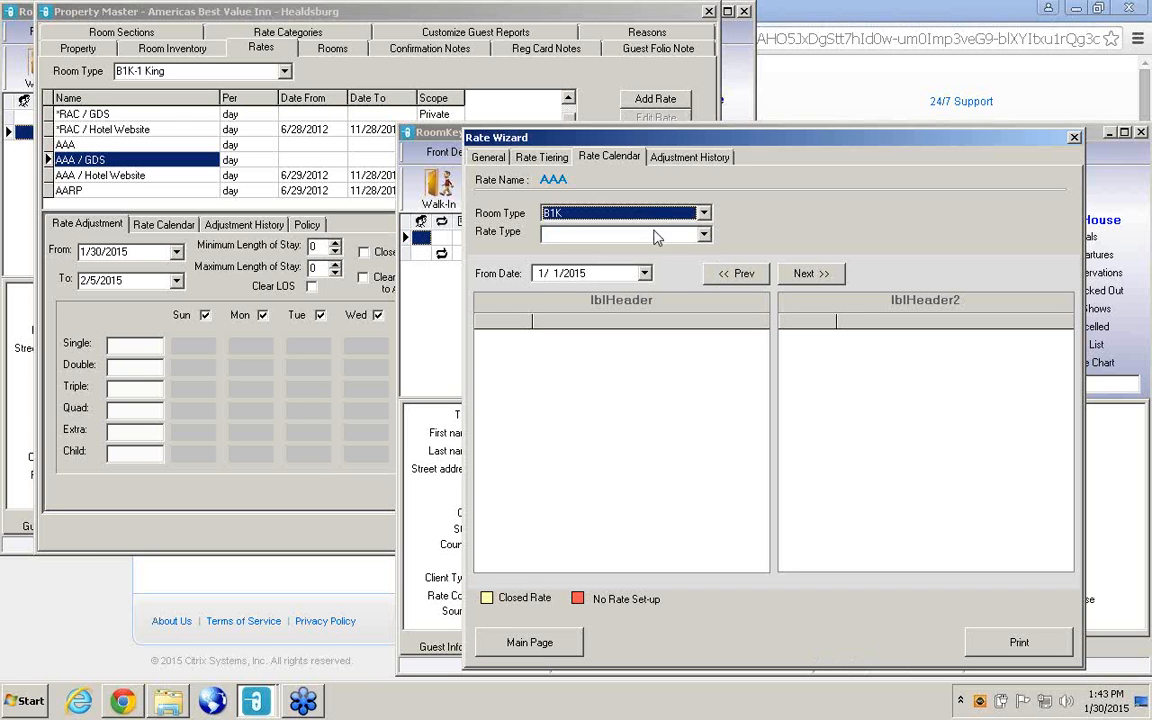
left_click(645, 234)
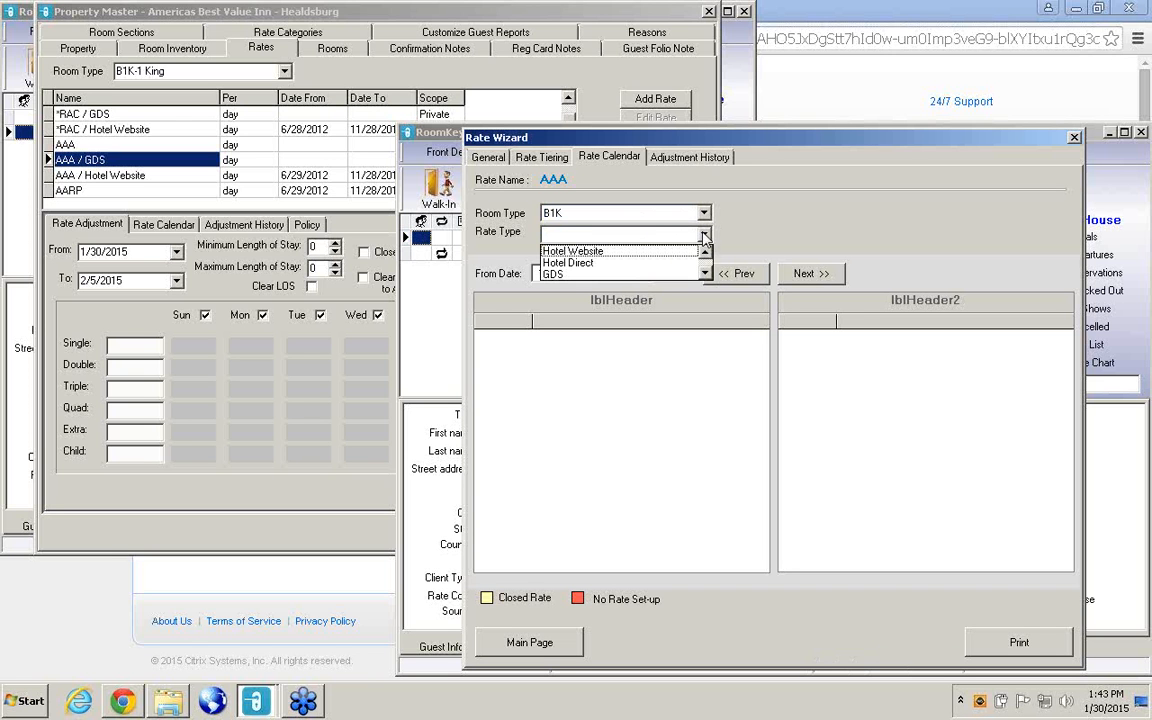
left_click(590, 262)
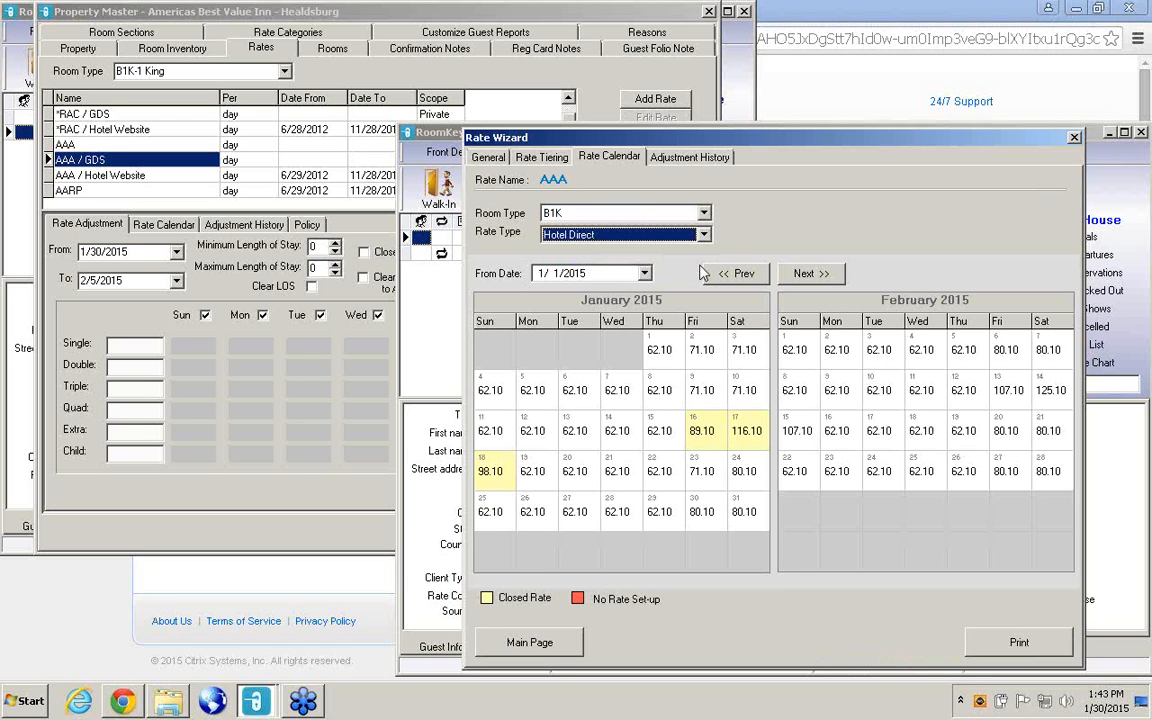
left_click(636, 232)
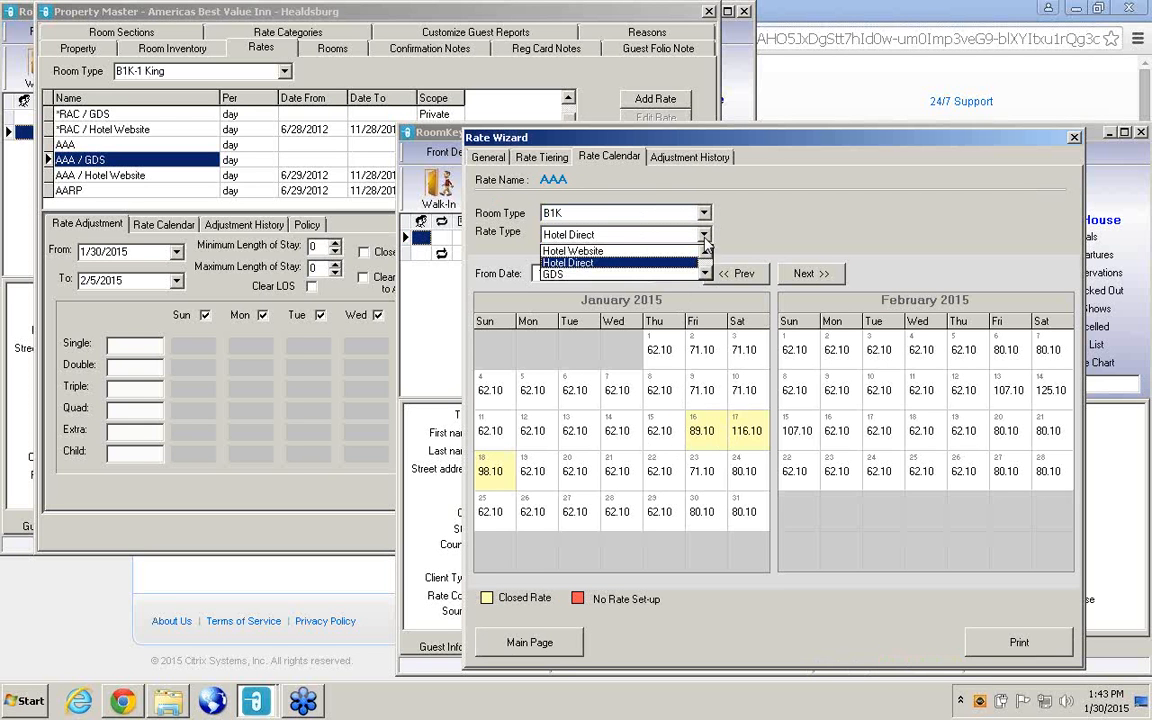
left_click(551, 275)
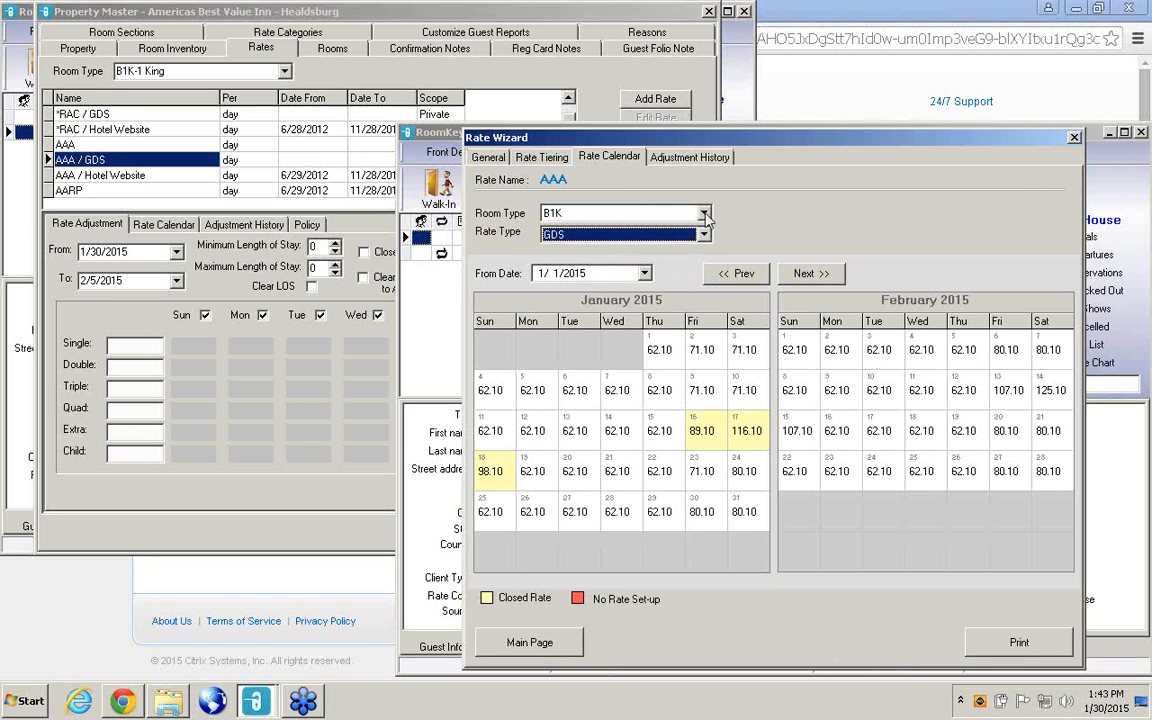
View AAA's Hotel Direct rate calendar for room type B2Q, and close the Rate Wizard.
left_click(705, 217)
left_click(557, 245)
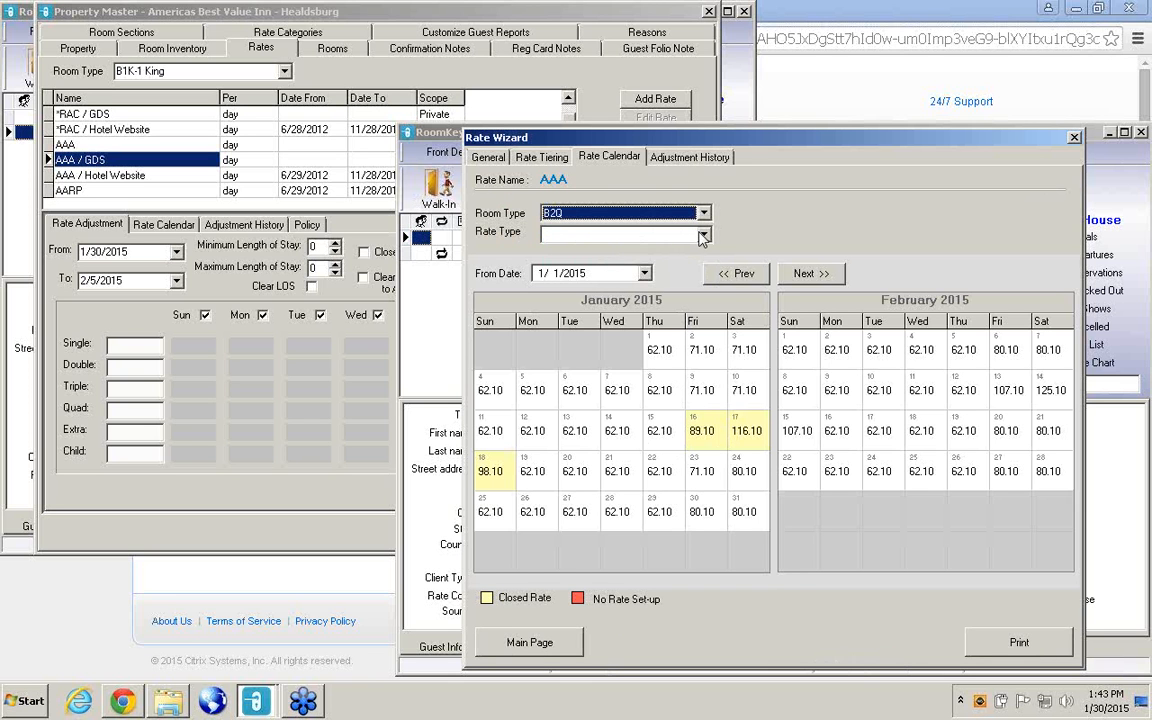
left_click(703, 234)
left_click(563, 263)
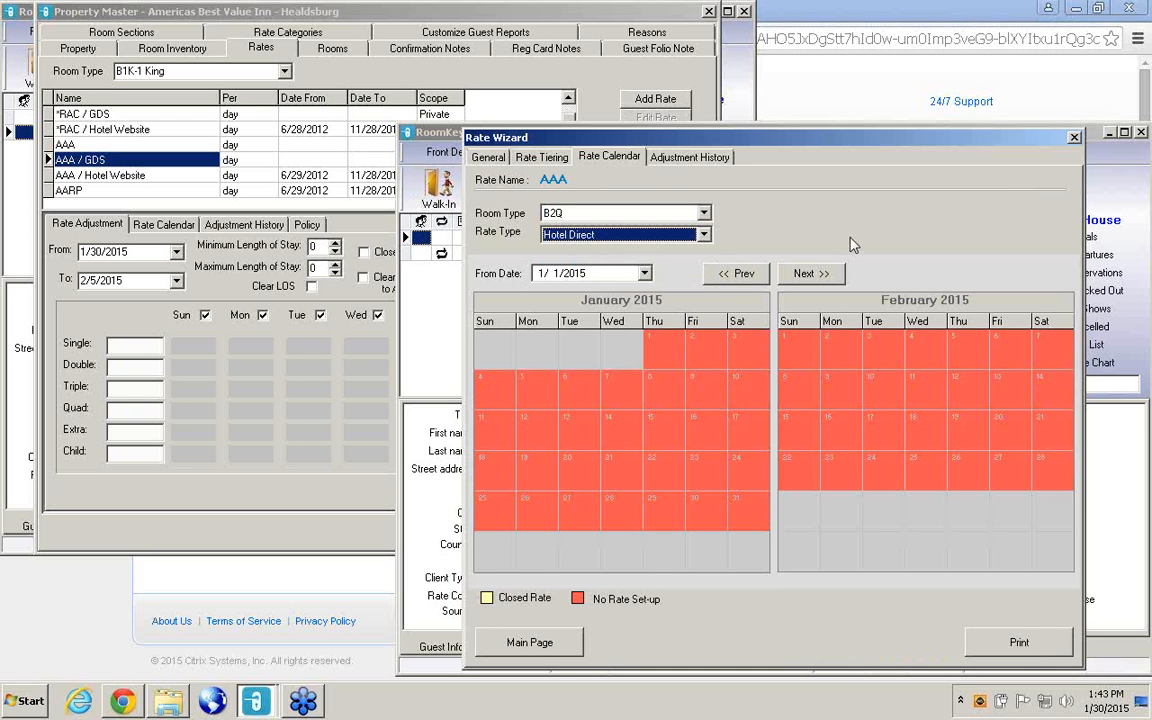
left_click(1074, 138)
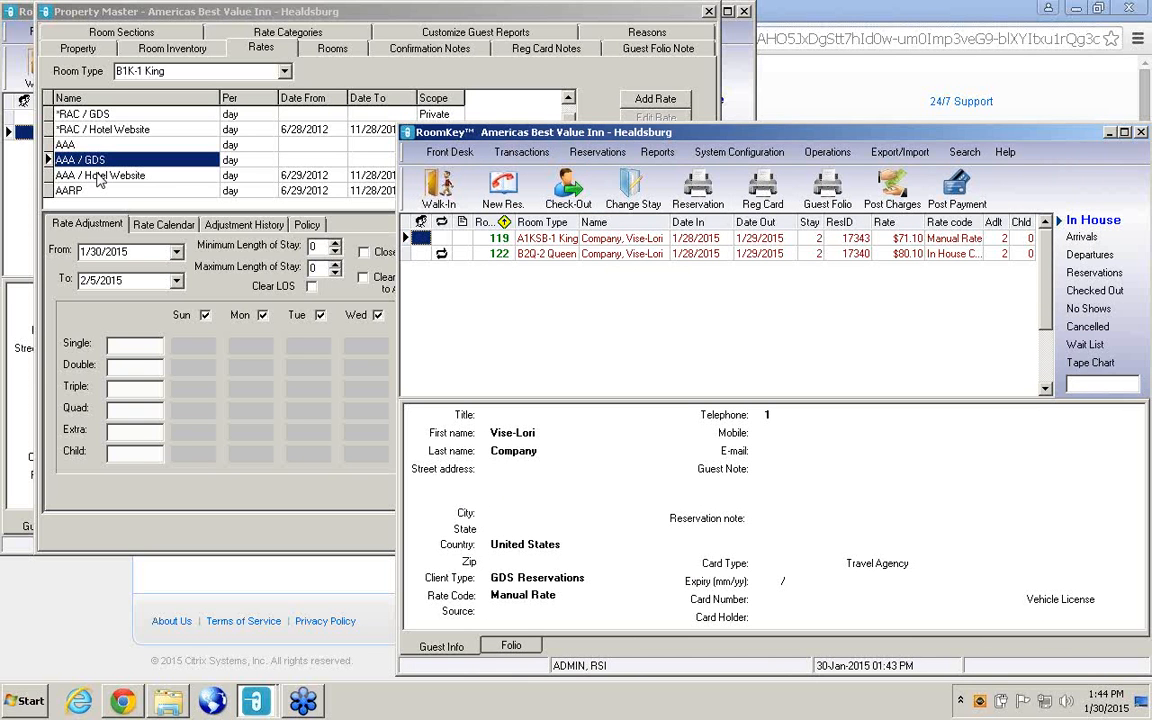
Back in the Property Master, copy B1K-1 King's AAA / Hotel Website rate again and paste it onto AAA.
left_click(98, 176)
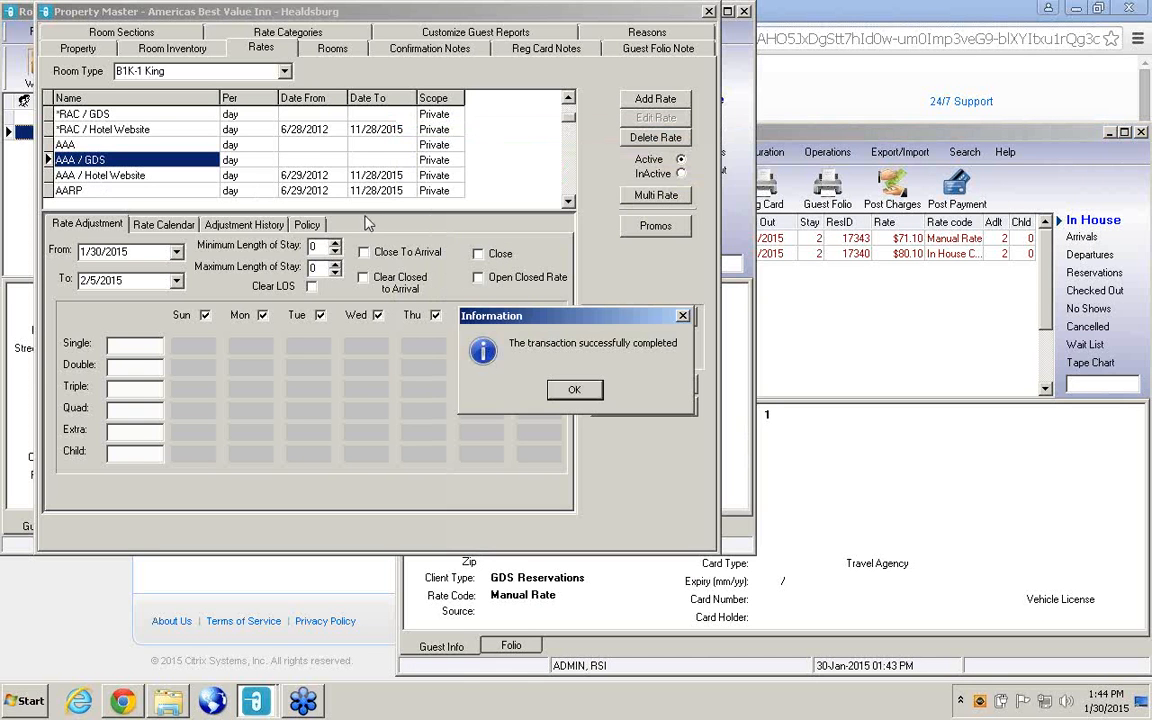
left_click(573, 391)
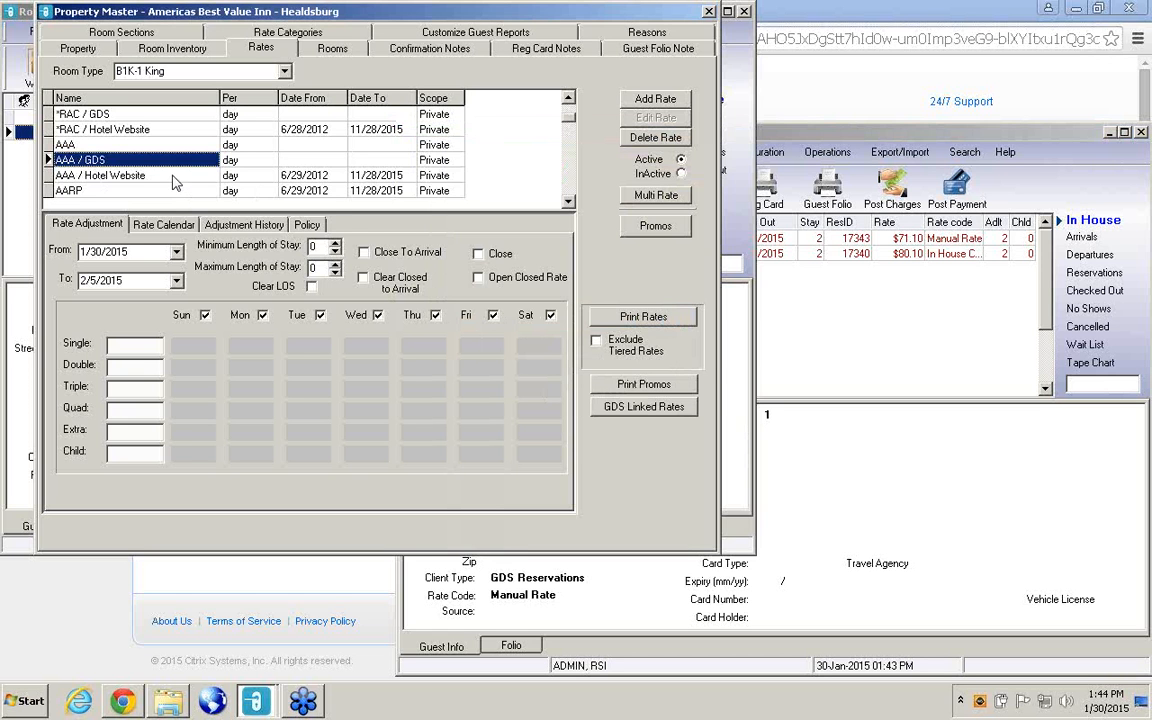
right_click(173, 178)
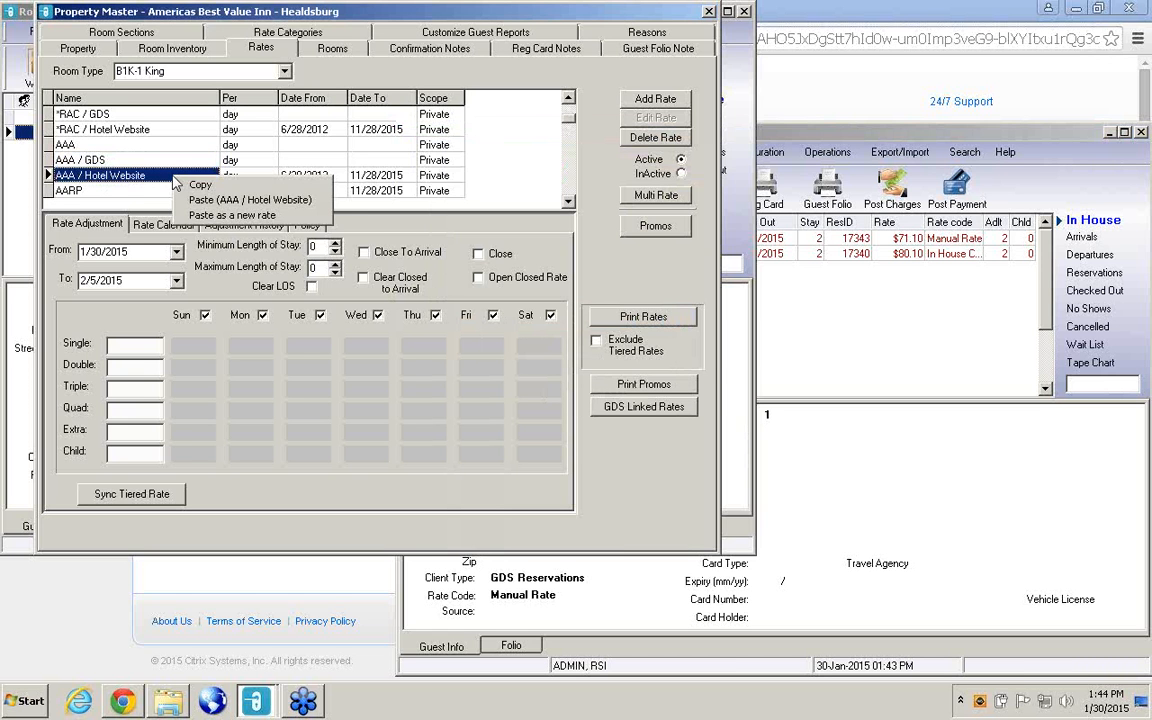
left_click(170, 158)
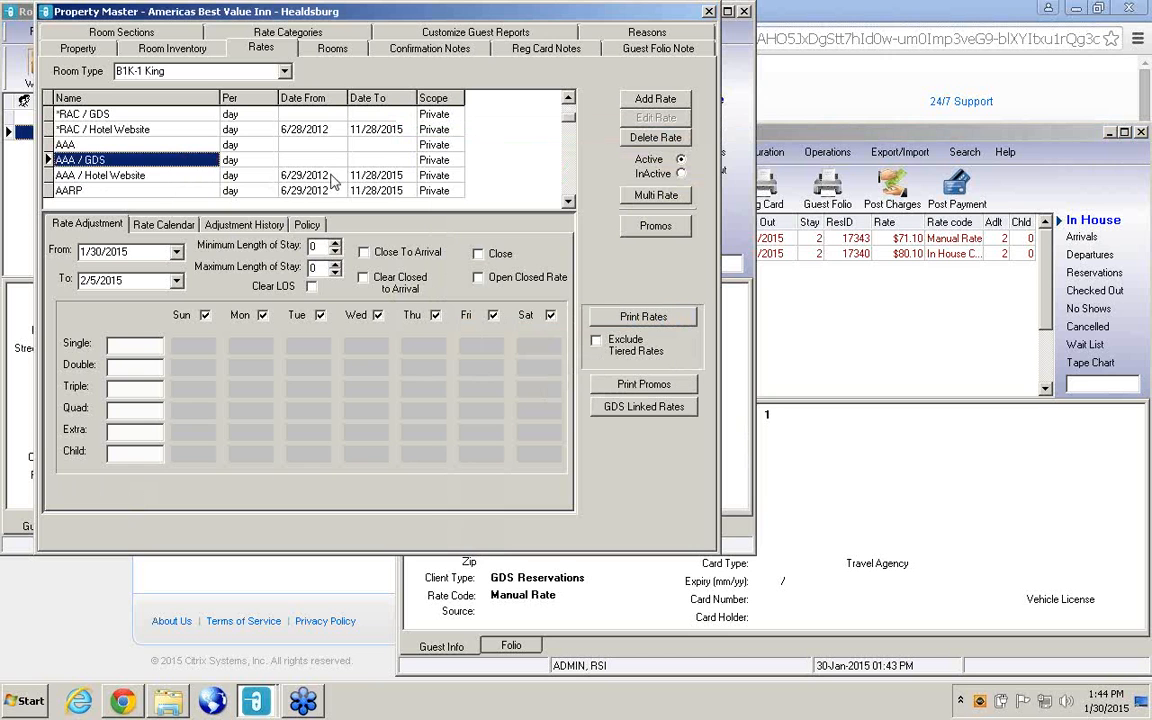
right_click(152, 177)
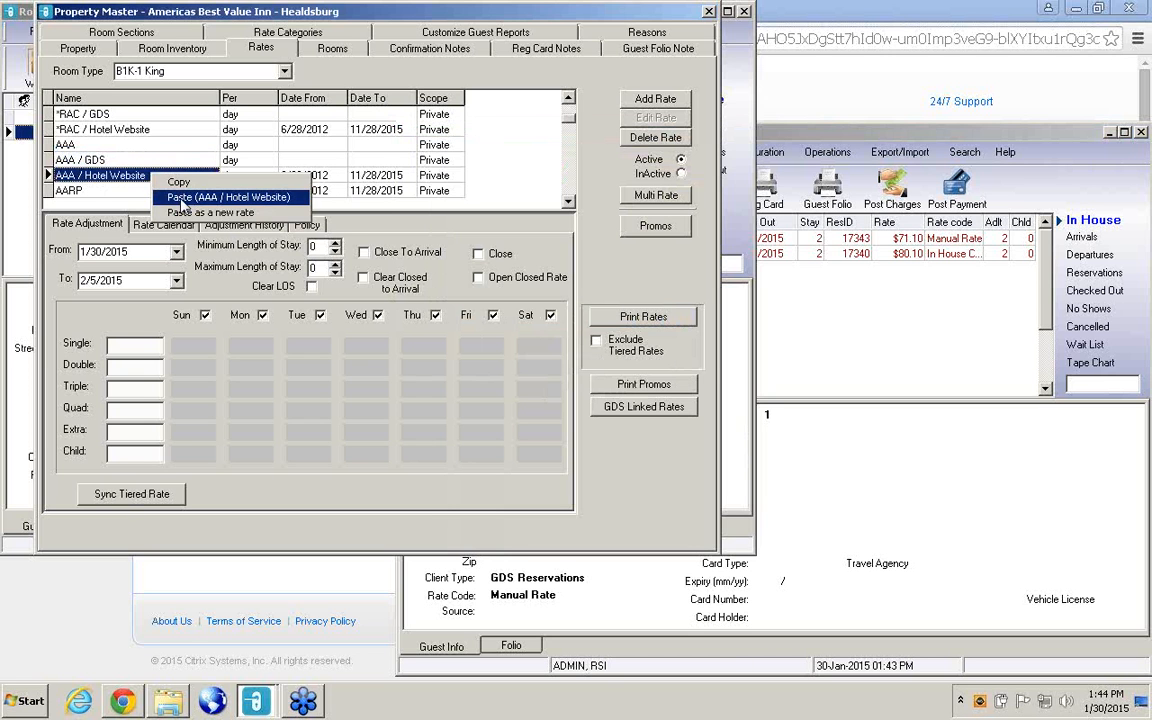
left_click(138, 148)
right_click(138, 150)
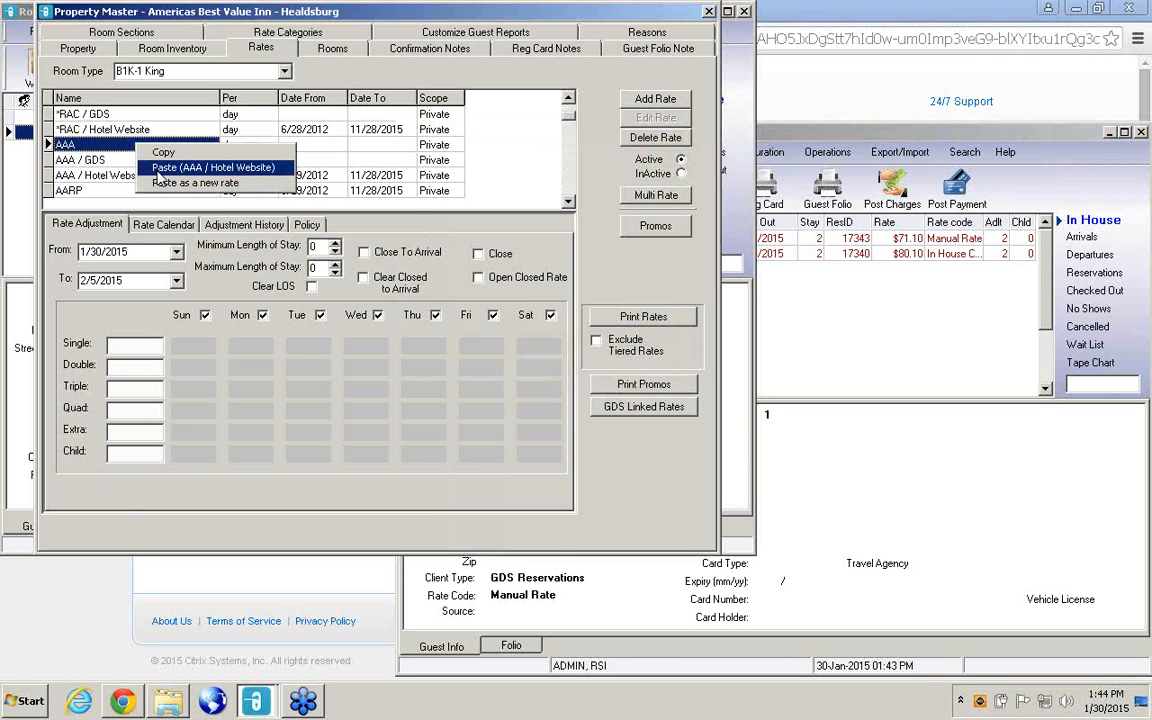
left_click(163, 170)
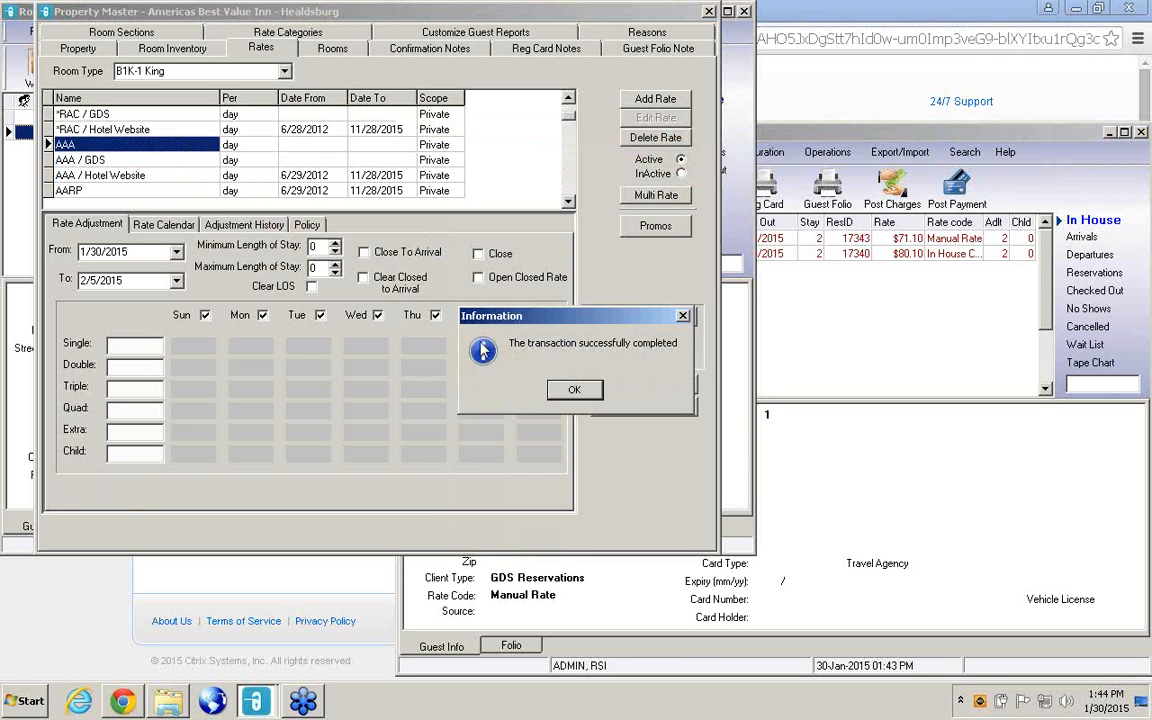
left_click(568, 389)
Paste the copied AAA / Hotel Website rate onto the AAA / GDS rate of B1K-1 King.
left_click(165, 162)
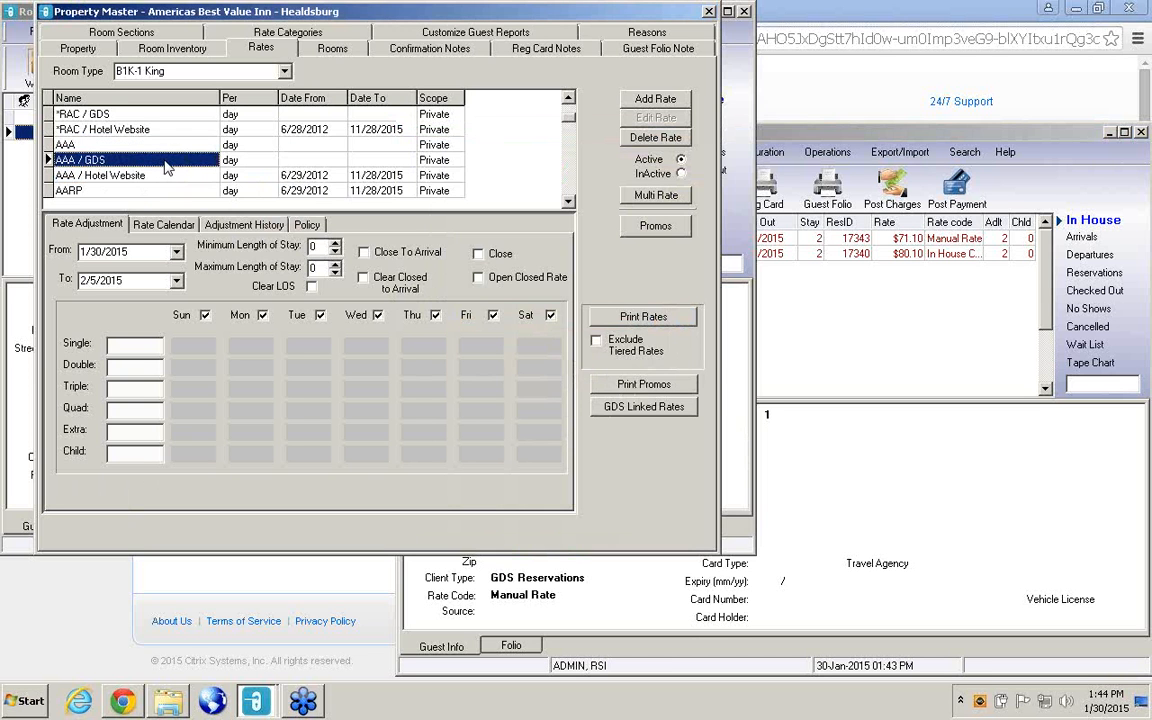
right_click(165, 168)
left_click(178, 179)
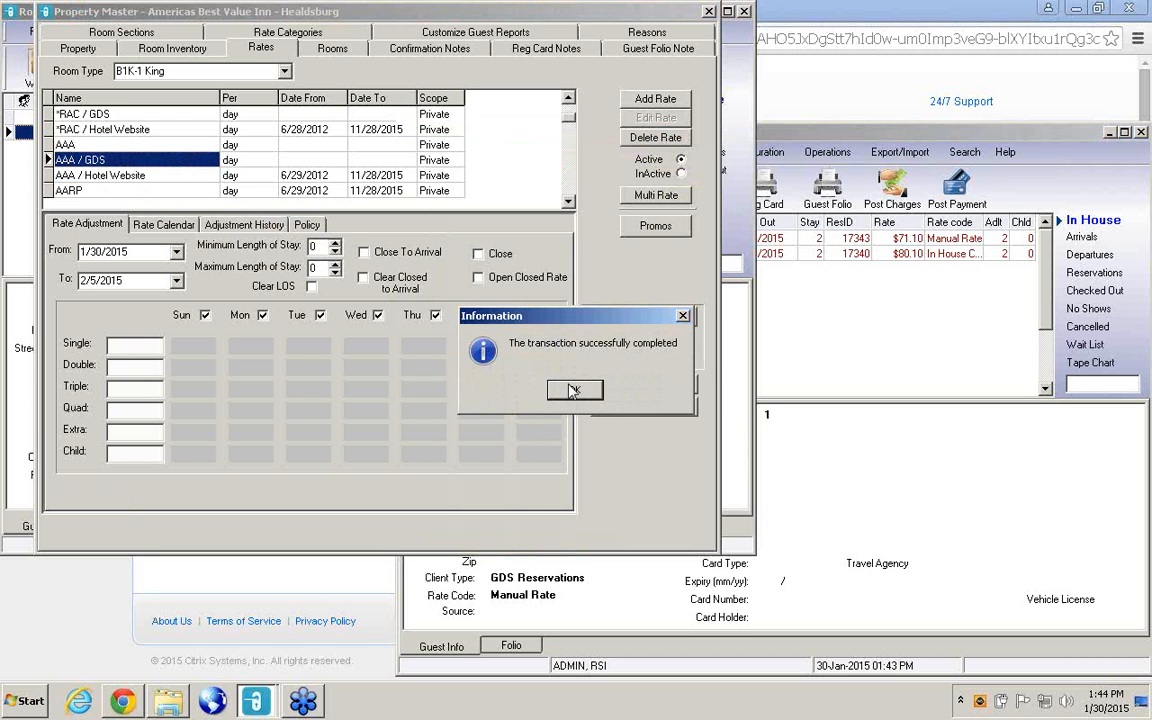
left_click(573, 390)
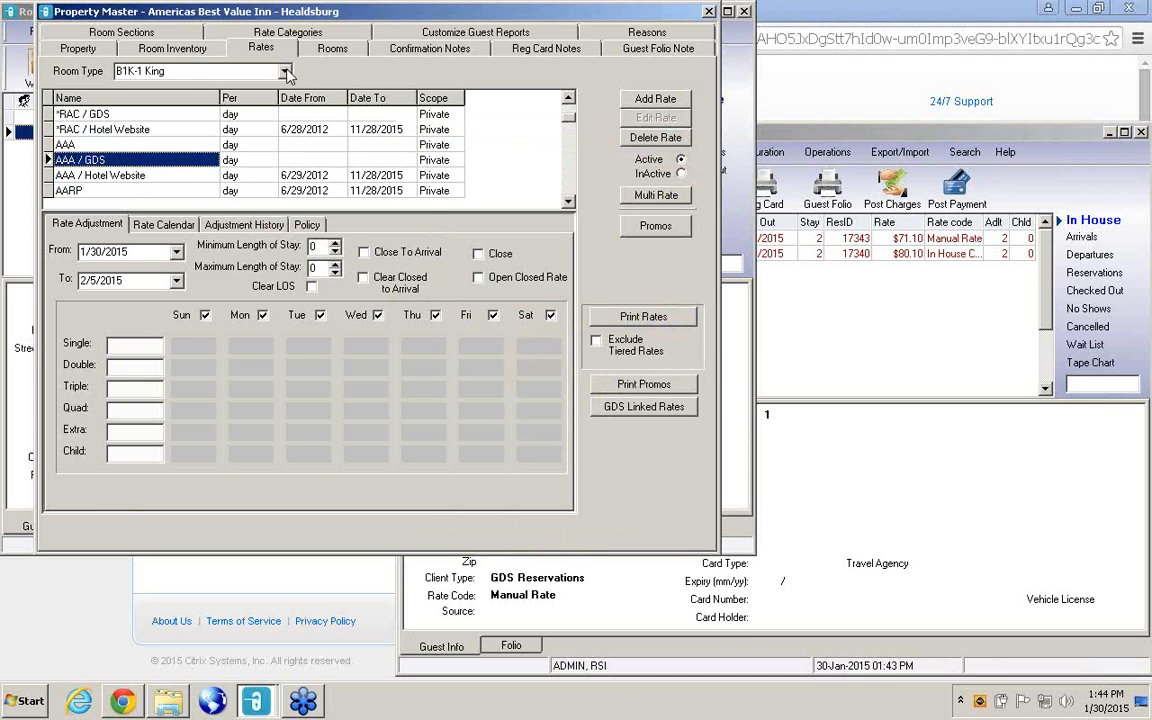
Switch to room type B2Q-2 Queen, copy its AAA / Hotel Website rate and paste it onto AAA.
left_click(285, 72)
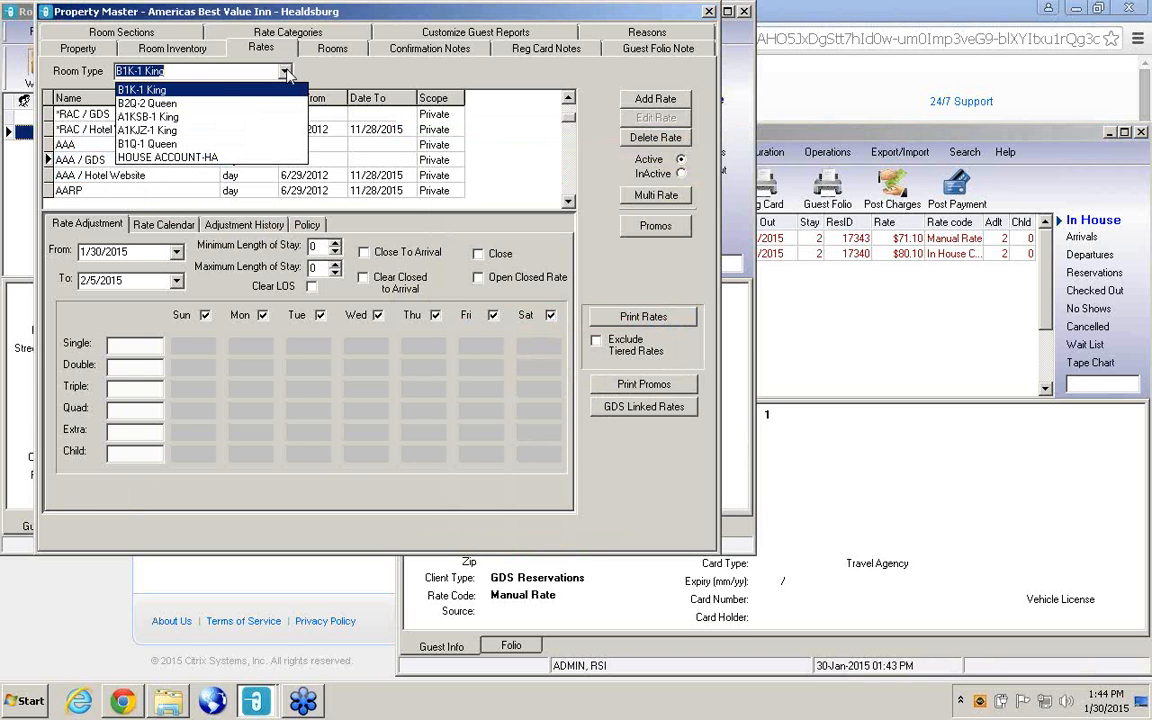
left_click(150, 103)
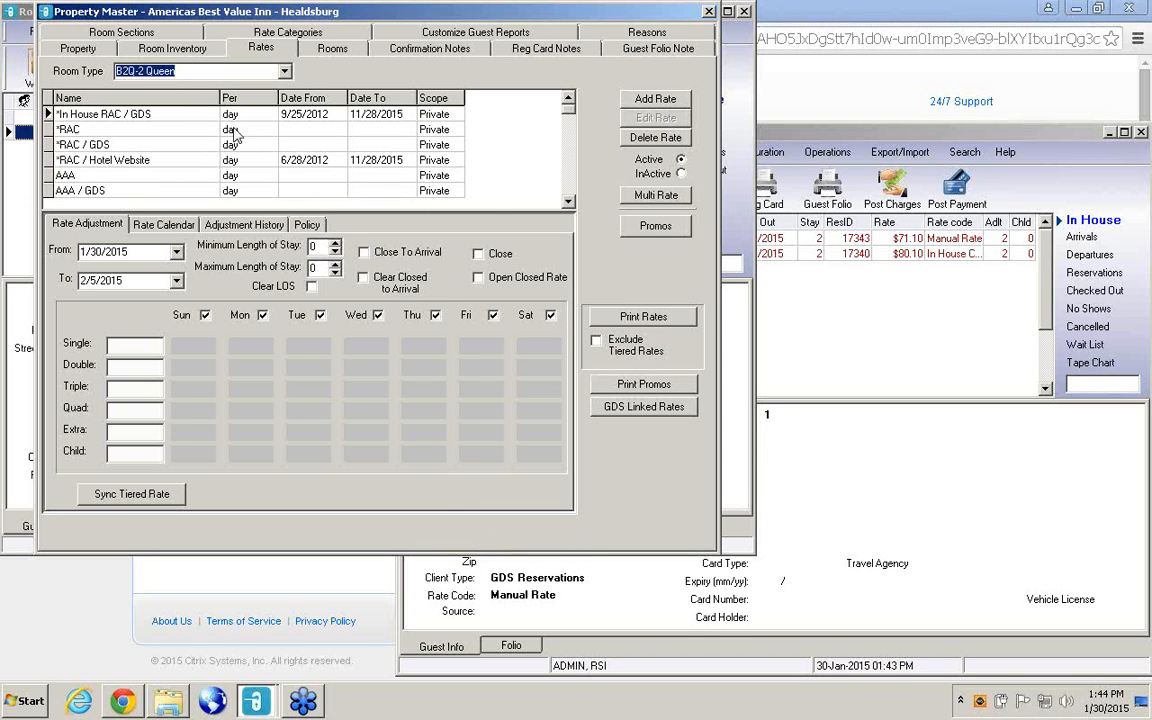
left_click(568, 202)
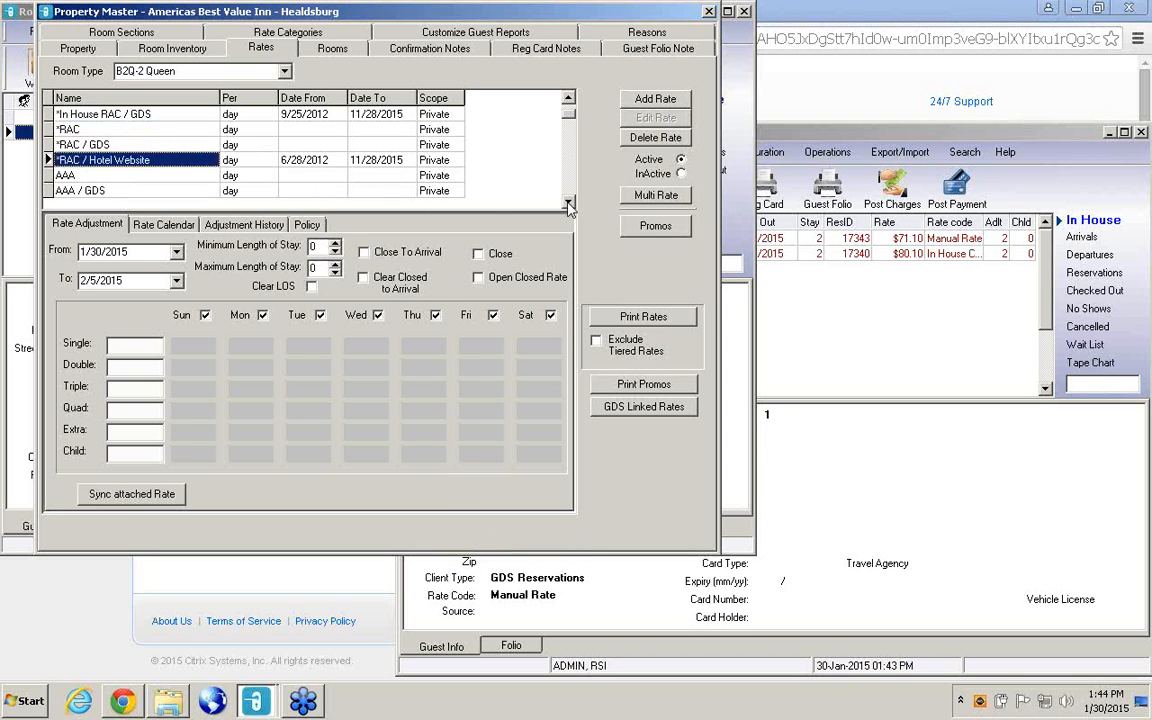
left_click(568, 202)
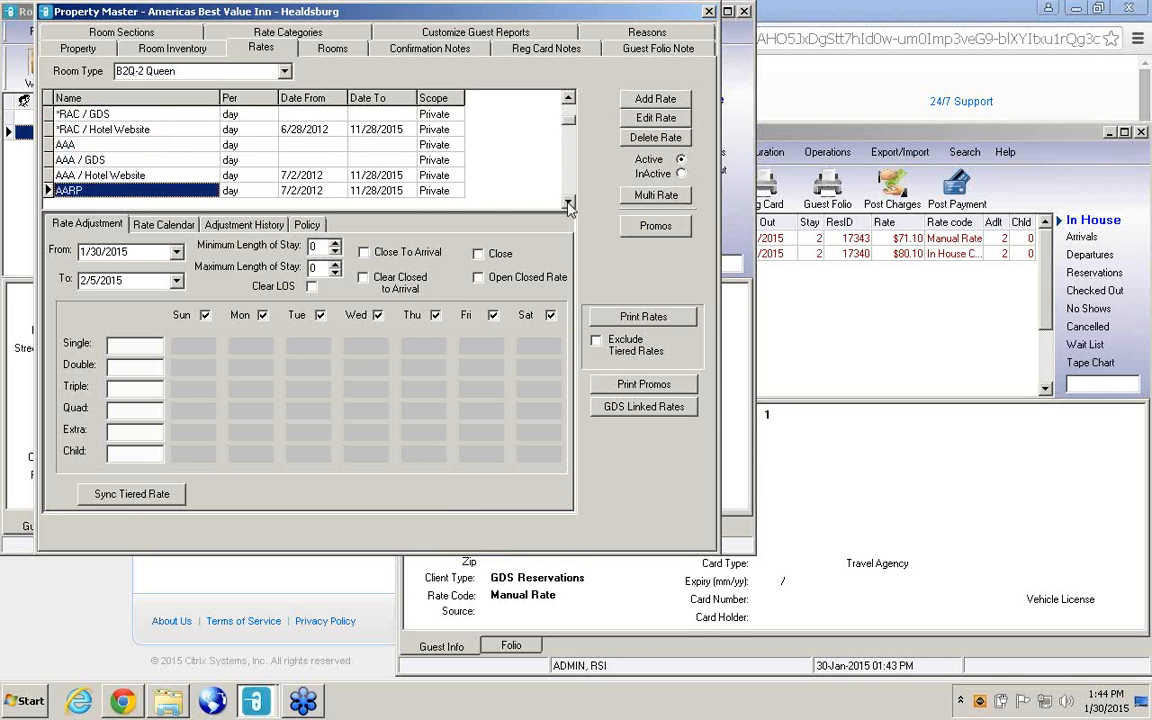
right_click(127, 180)
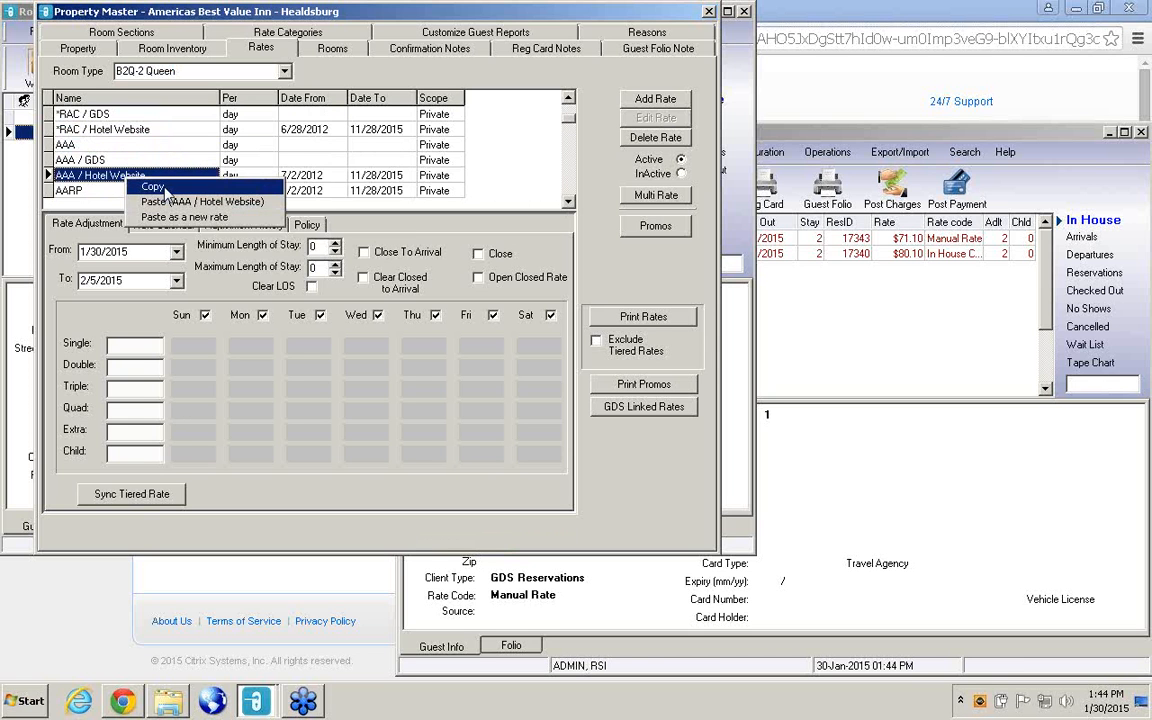
left_click(165, 188)
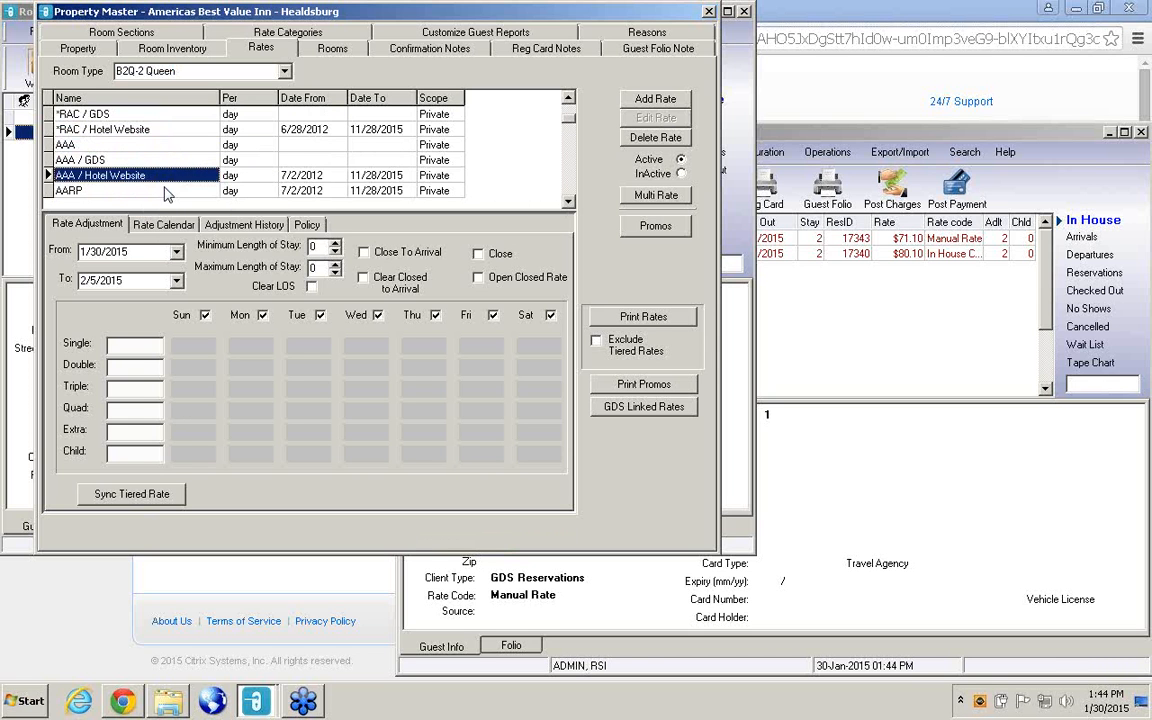
right_click(131, 148)
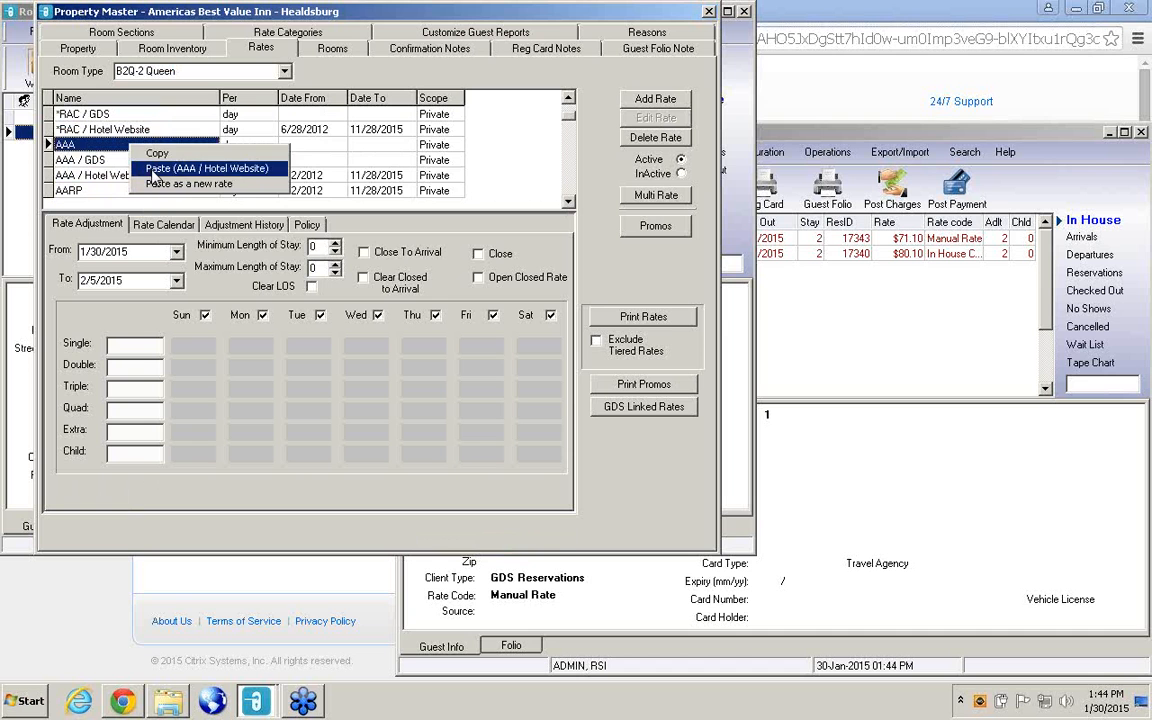
left_click(141, 168)
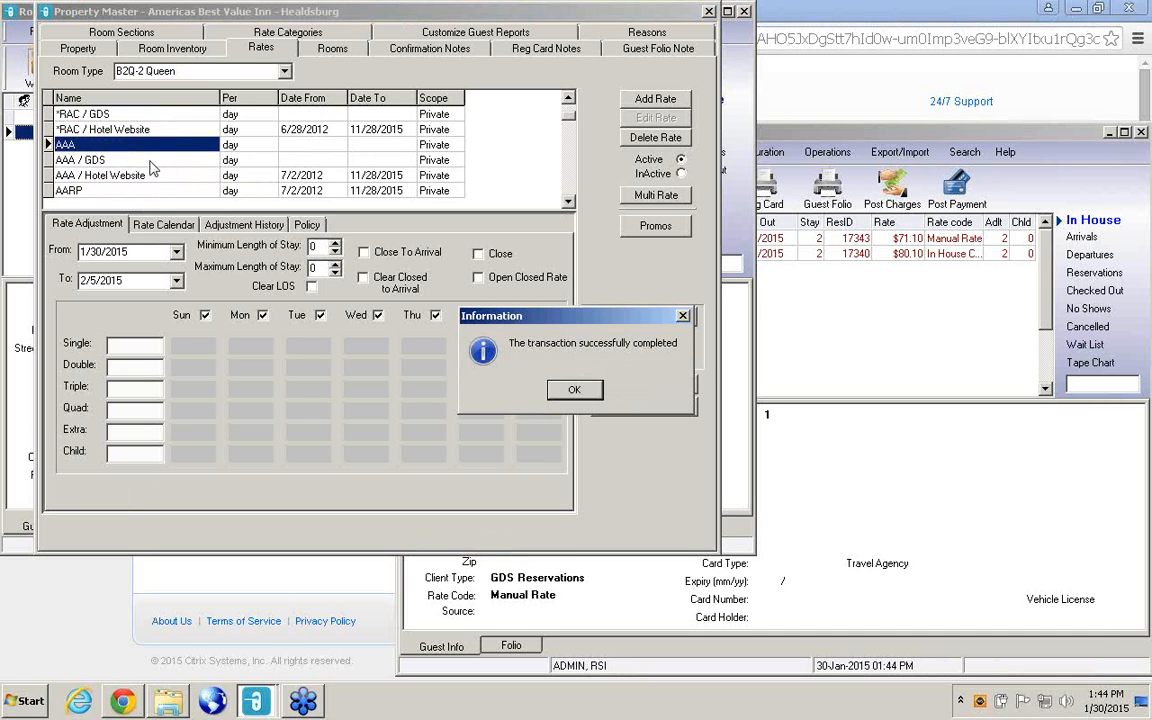
left_click(575, 390)
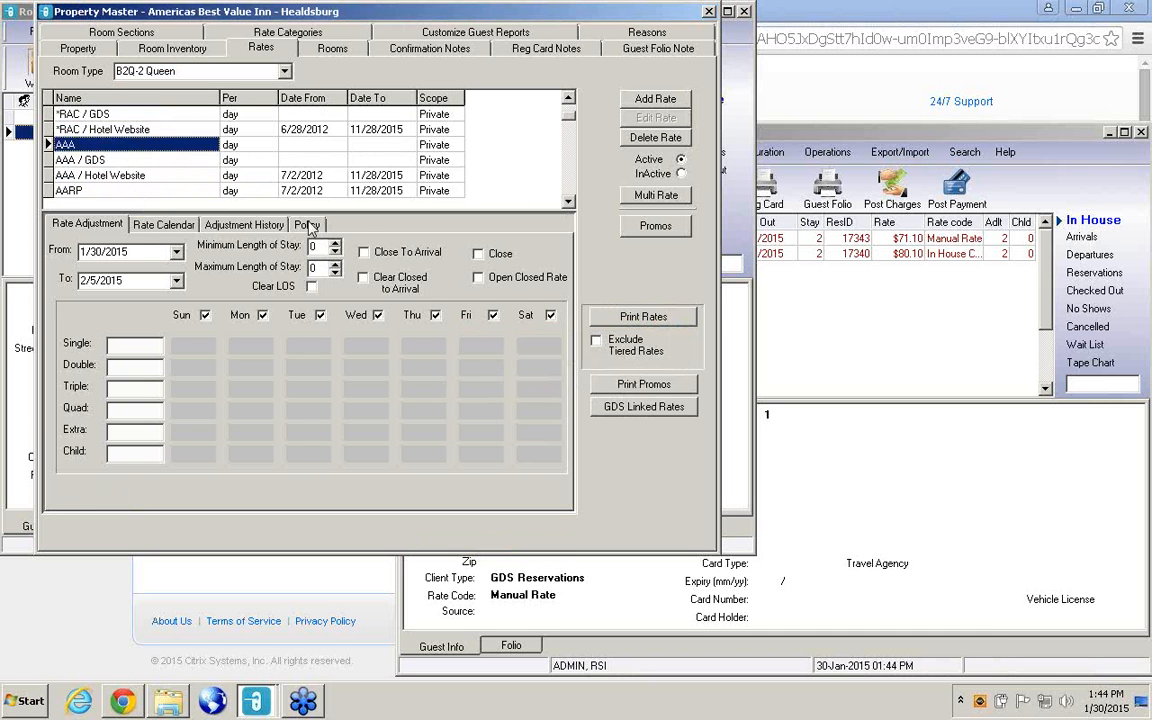
Paste the copied AAA / Hotel Website rate onto the AAA / GDS rate of B2Q-2 Queen.
left_click(137, 162)
right_click(137, 162)
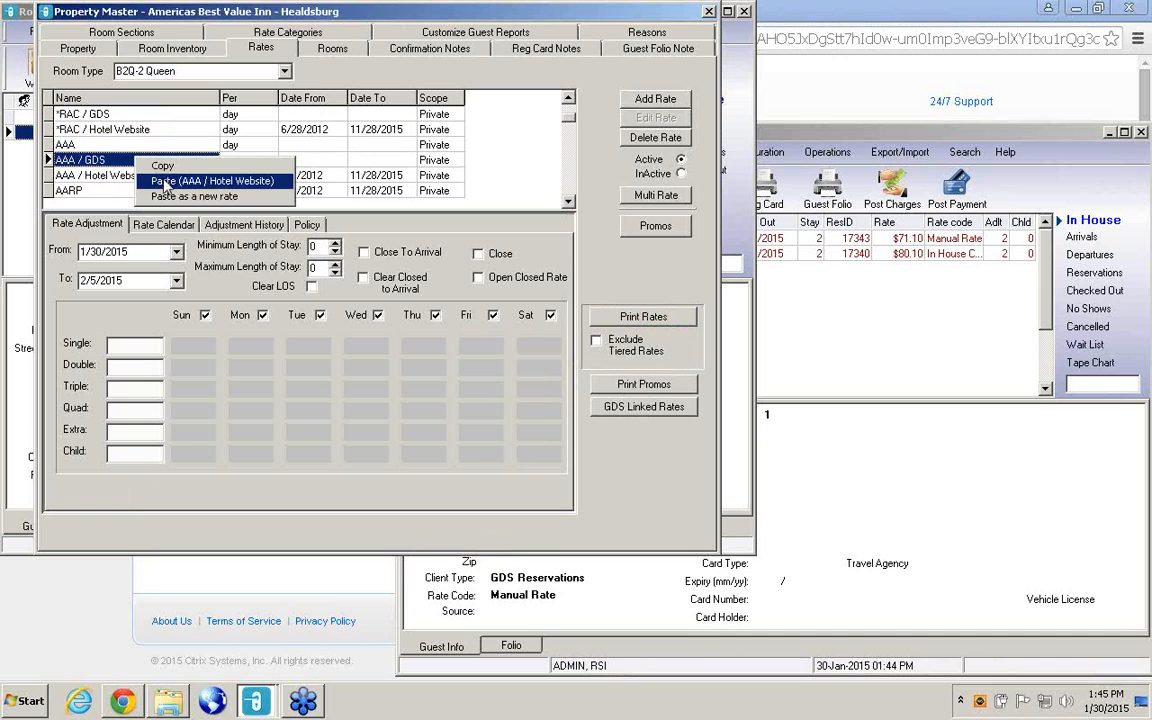
left_click(155, 174)
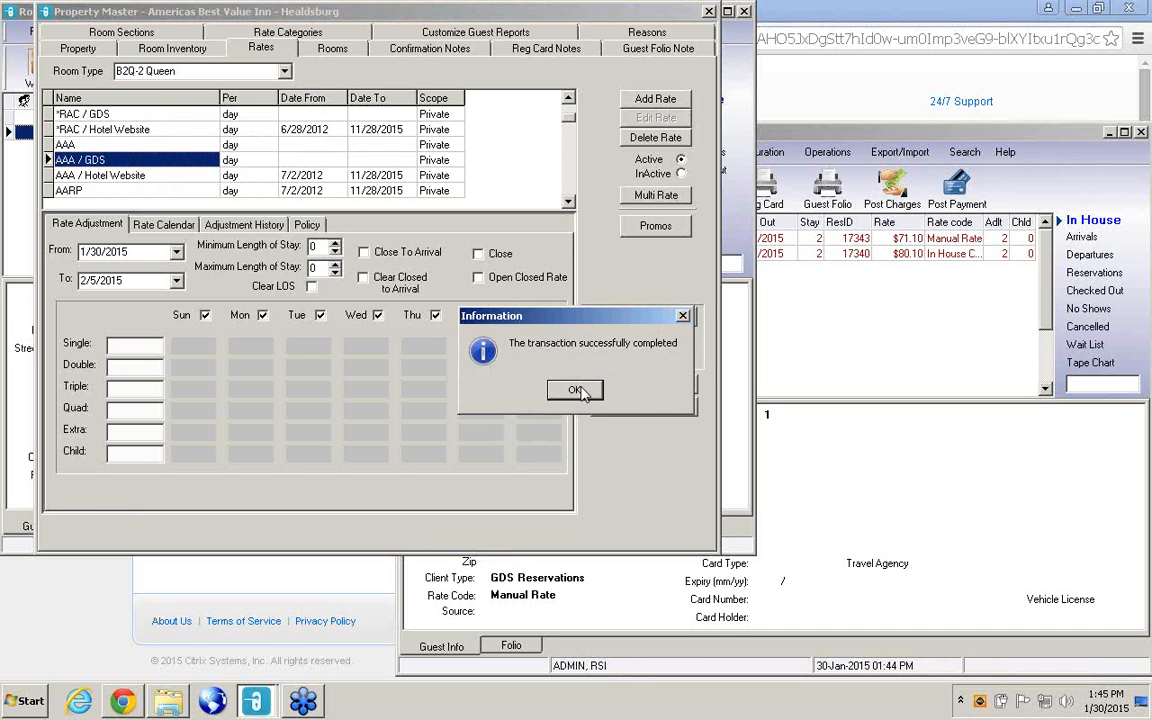
left_click(577, 390)
Switch to room type A1KSB-1 King, copy its AAA / Hotel Website rate and paste it onto AAA.
left_click(264, 70)
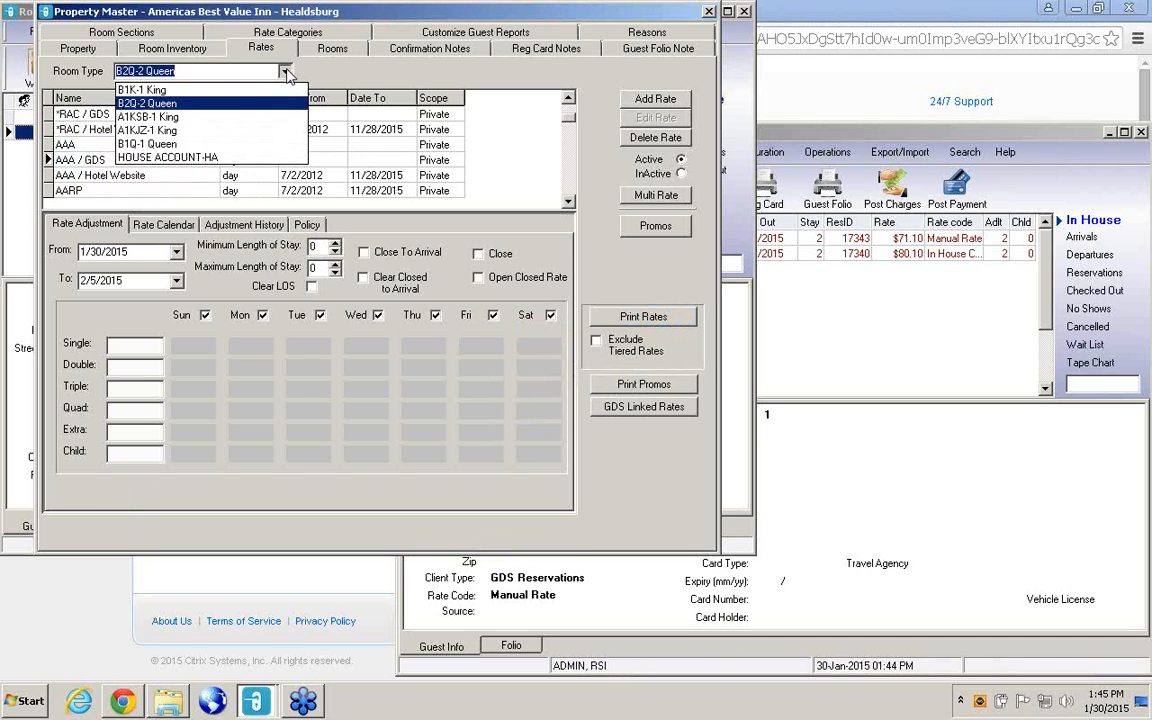
left_click(122, 117)
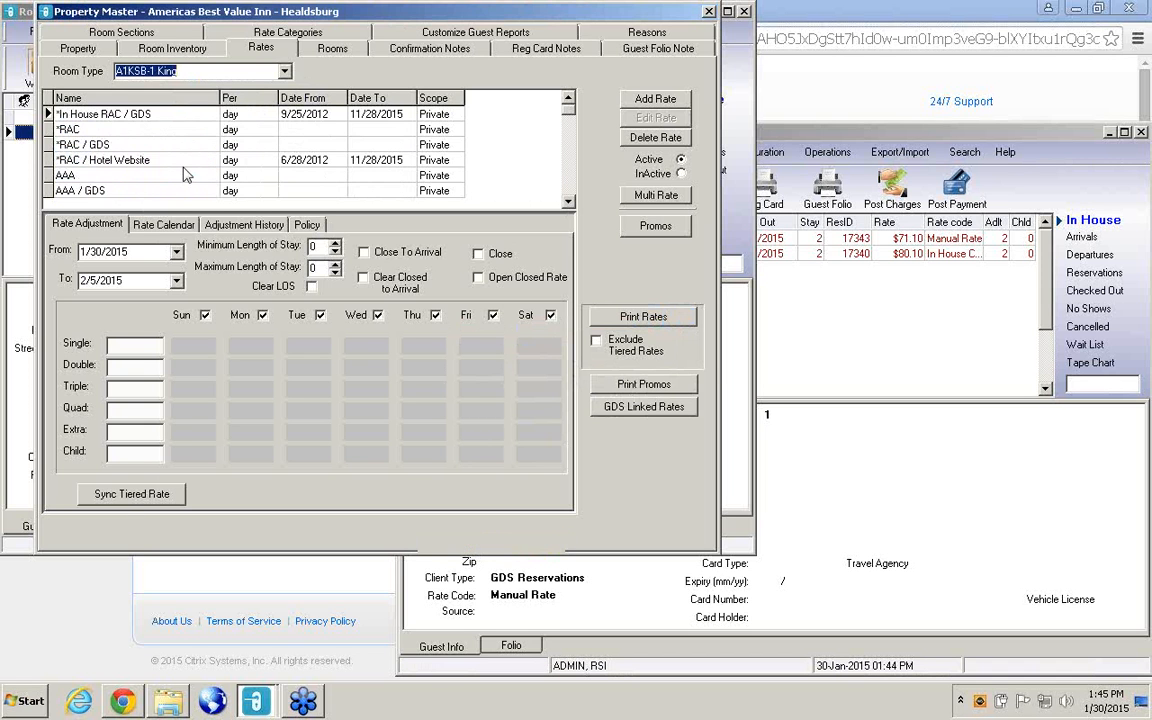
left_click(570, 202)
left_click(570, 202)
left_click(570, 202)
left_click(570, 202)
left_click(570, 202)
left_click(570, 202)
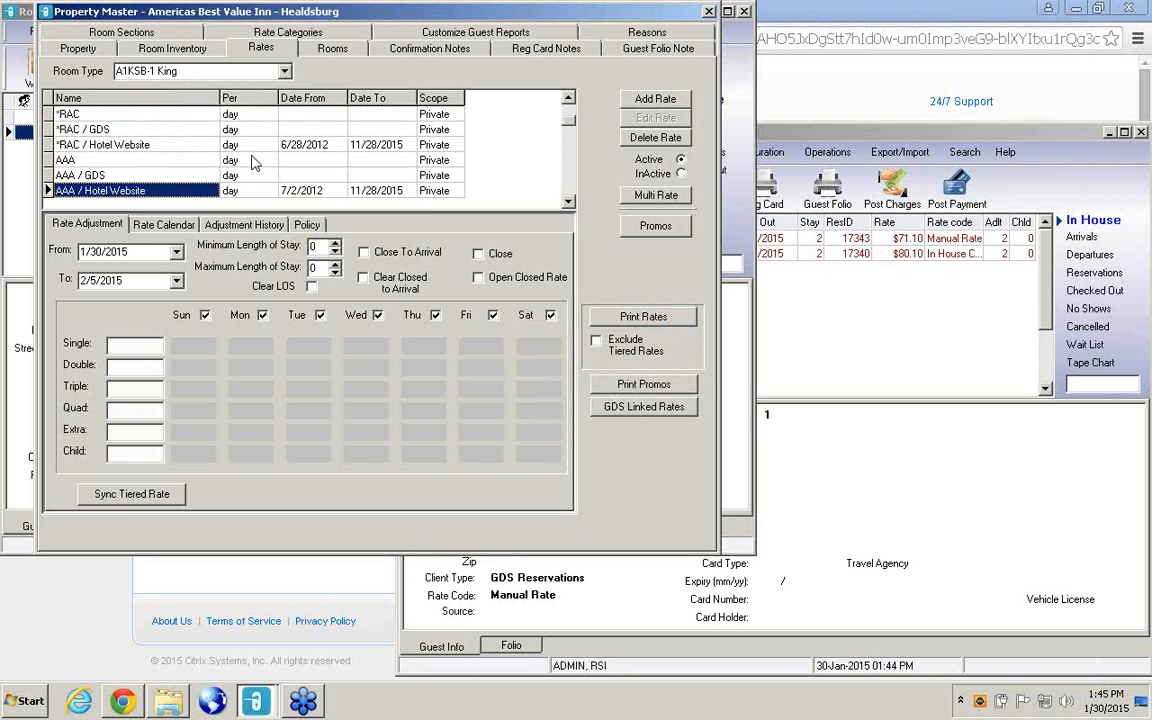
right_click(198, 196)
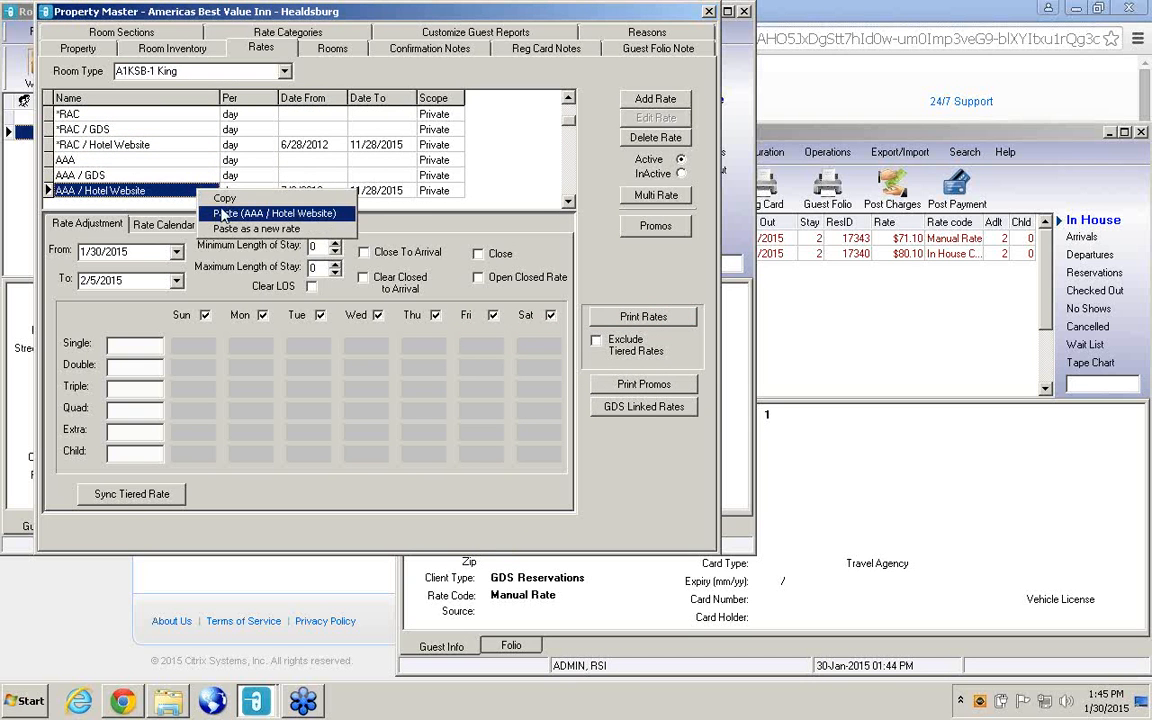
left_click(208, 197)
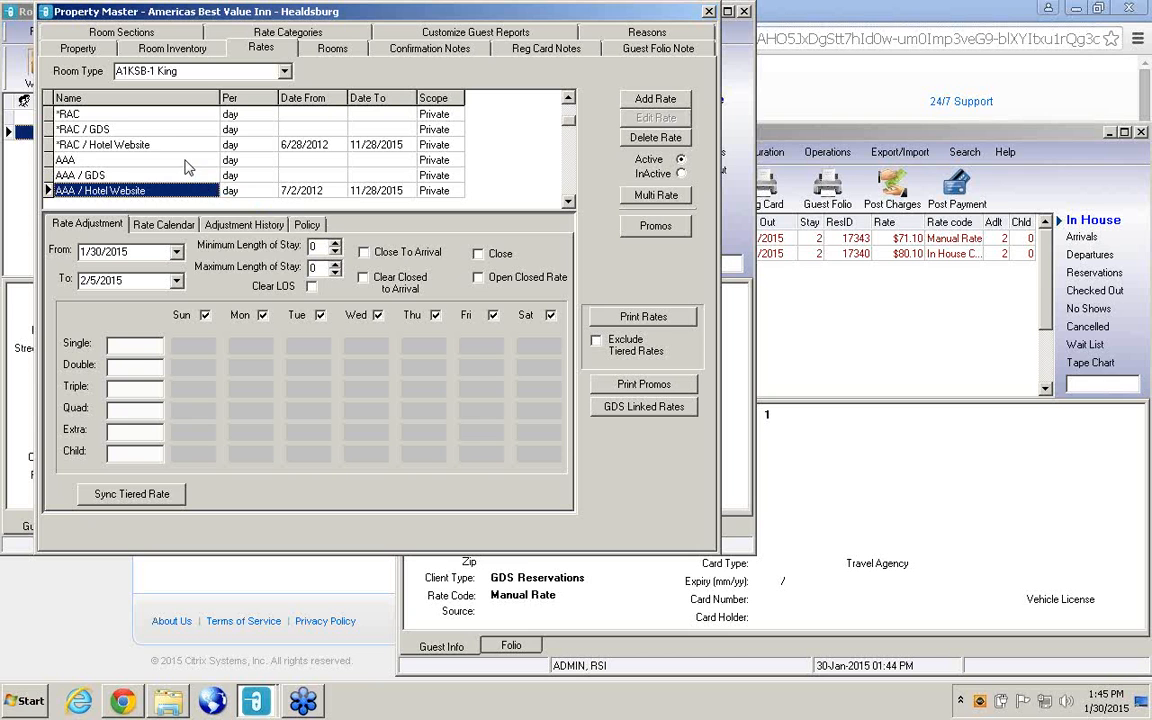
left_click(178, 159)
right_click(185, 160)
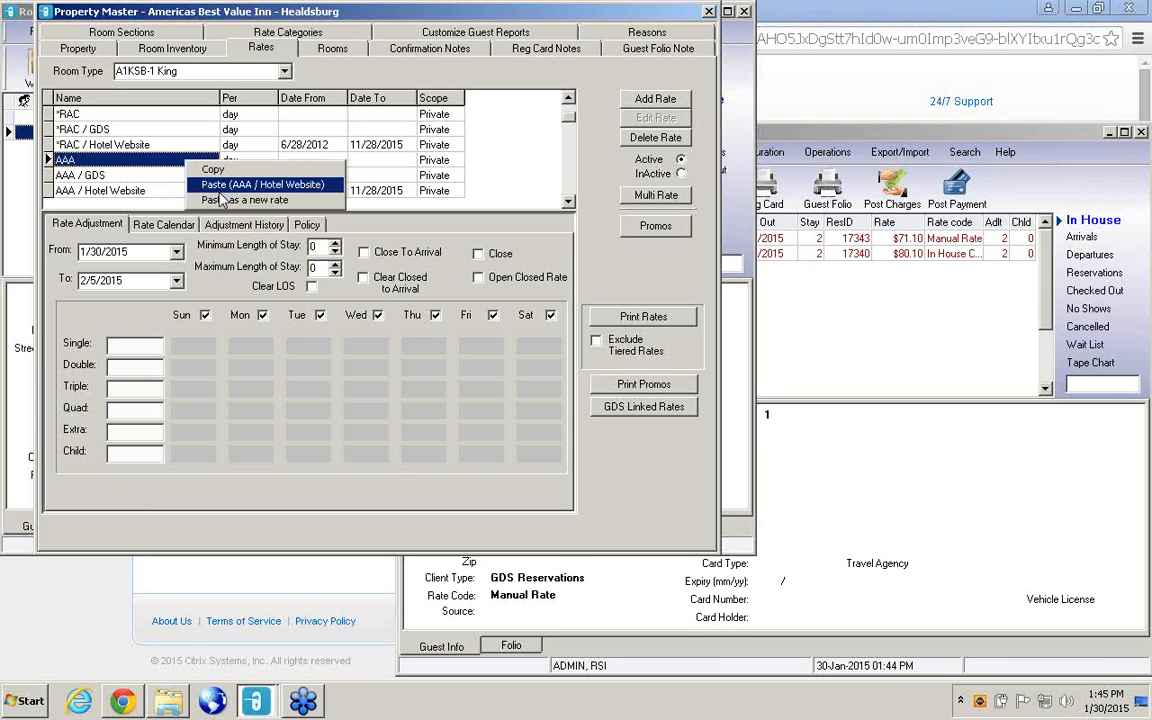
left_click(200, 170)
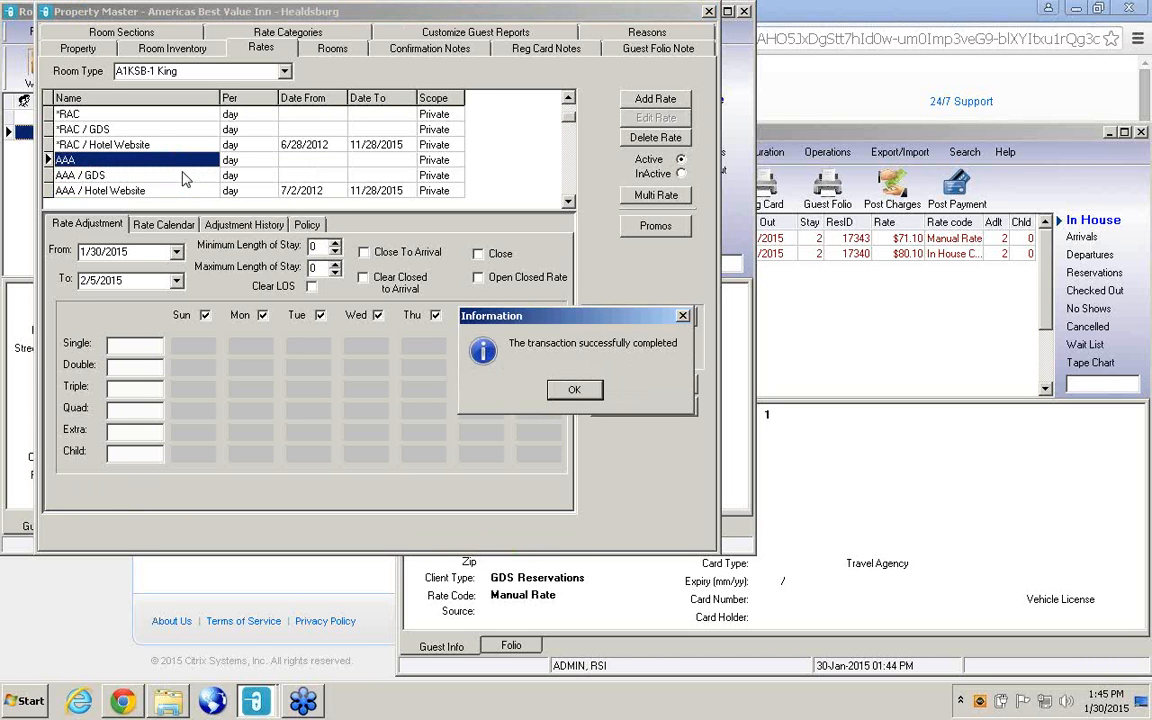
left_click(573, 389)
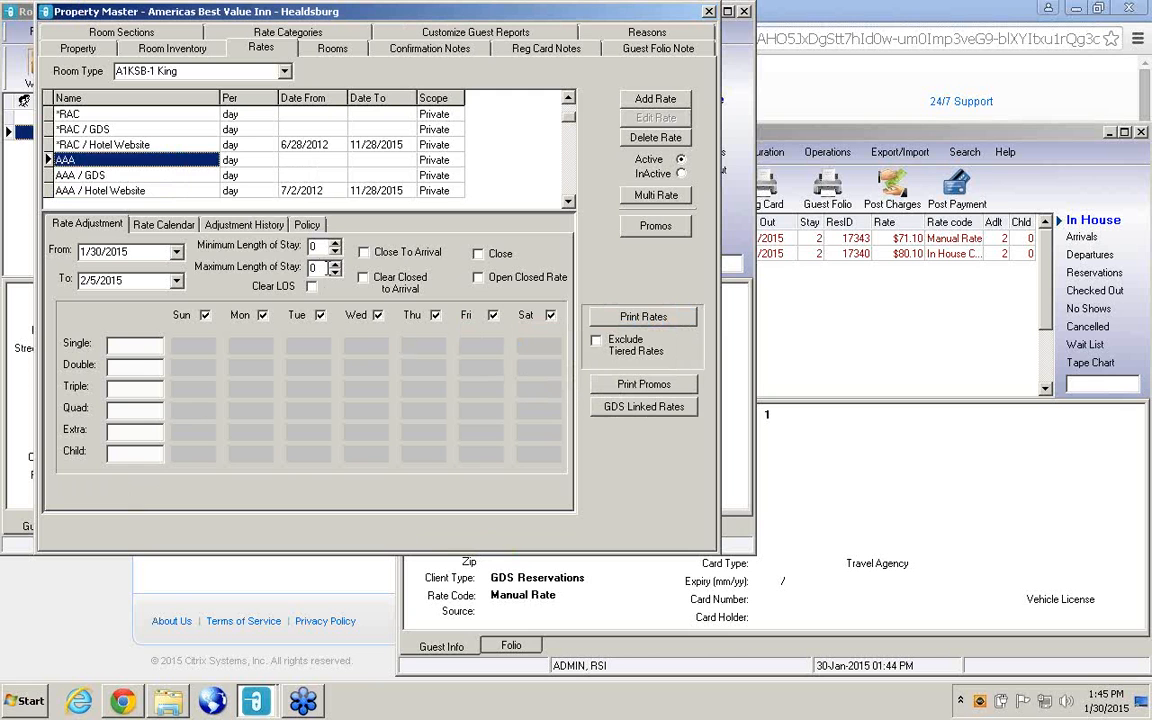
Paste the copied AAA / Hotel Website rate onto the AAA / GDS rate of A1KSB-1 King.
left_click(133, 176)
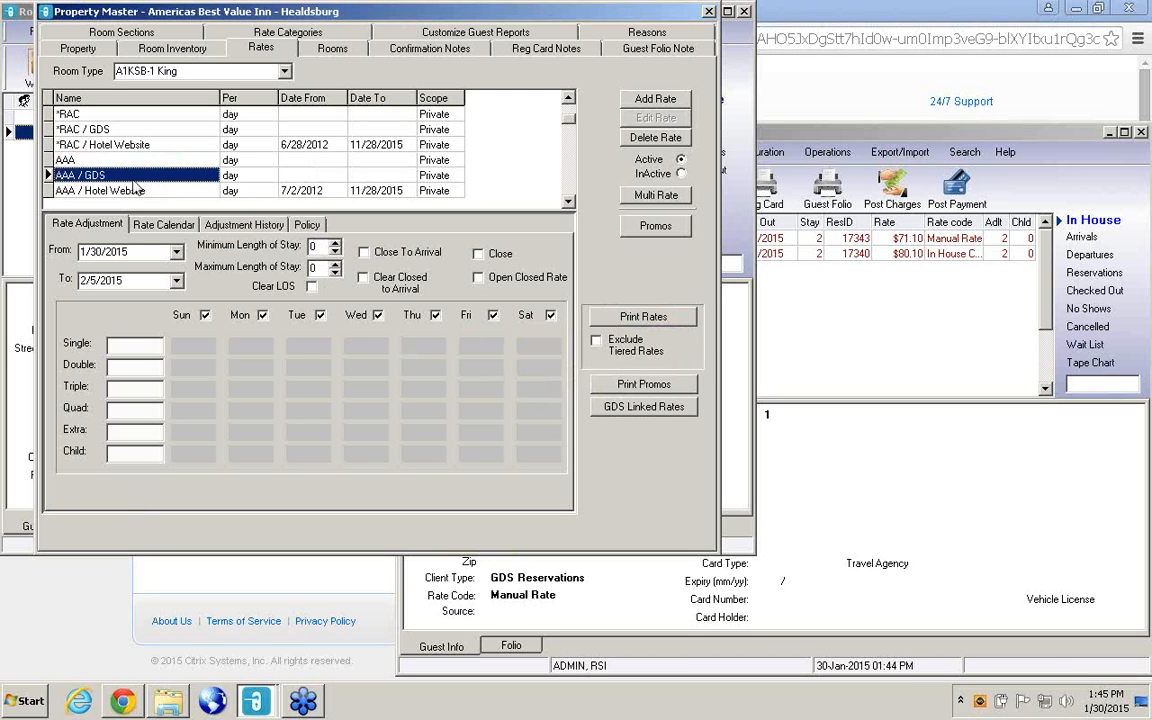
right_click(135, 173)
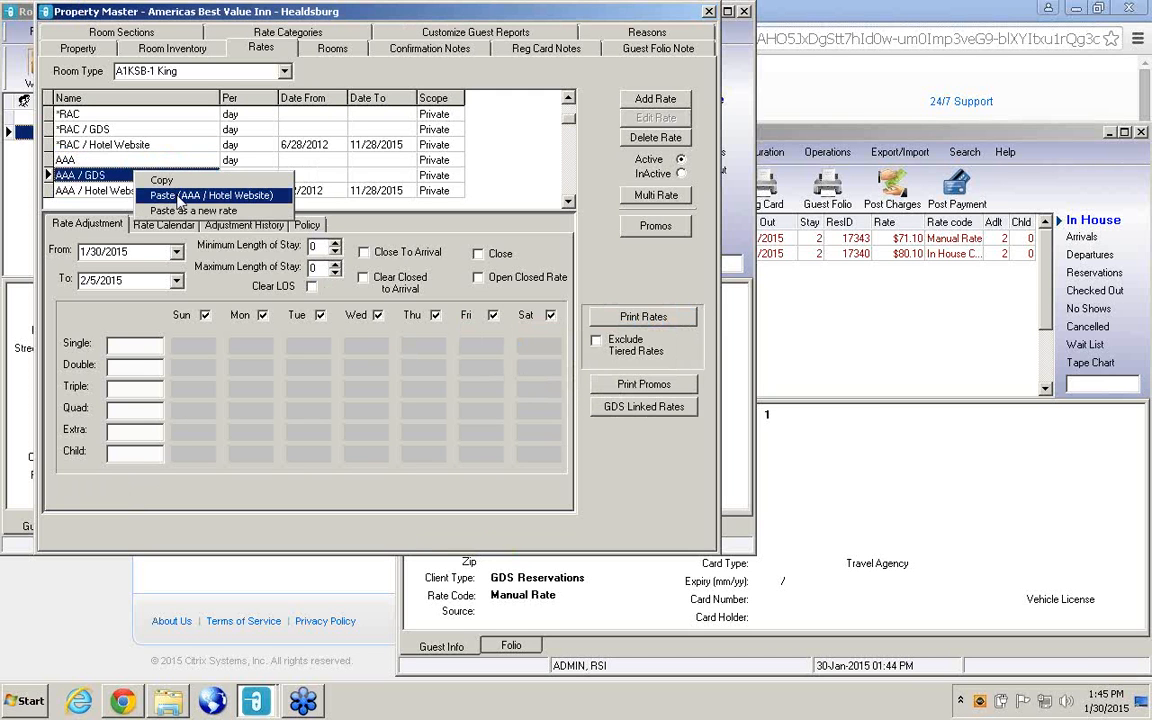
left_click(172, 195)
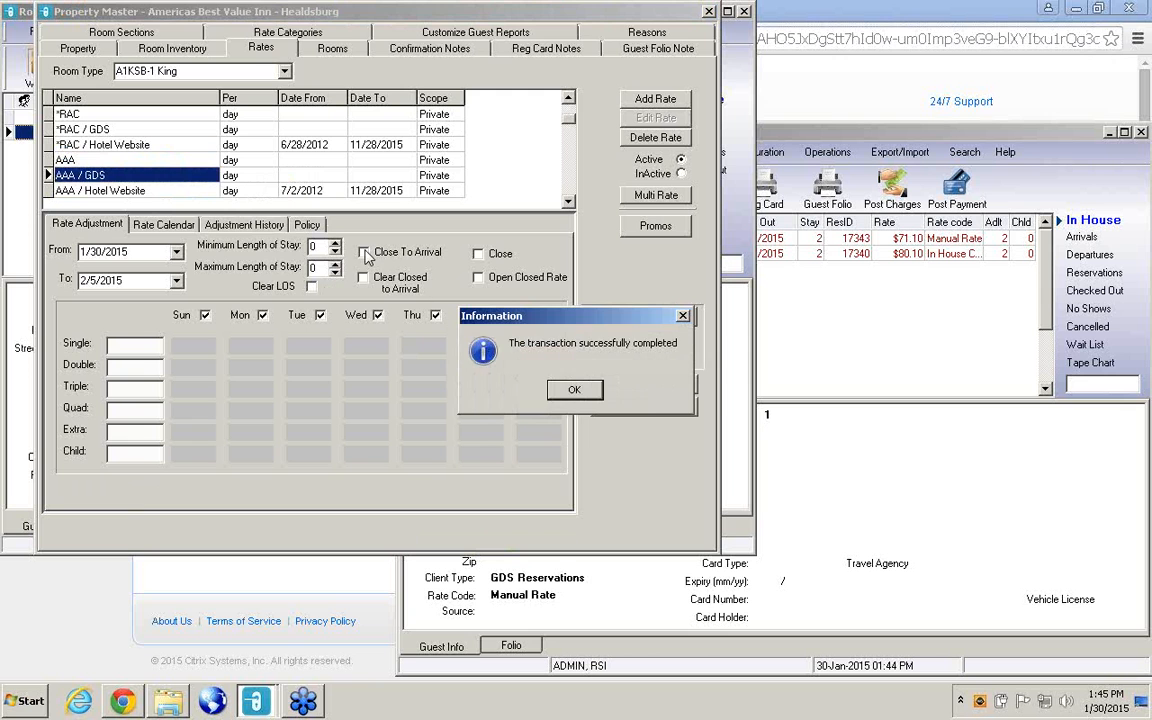
left_click(568, 389)
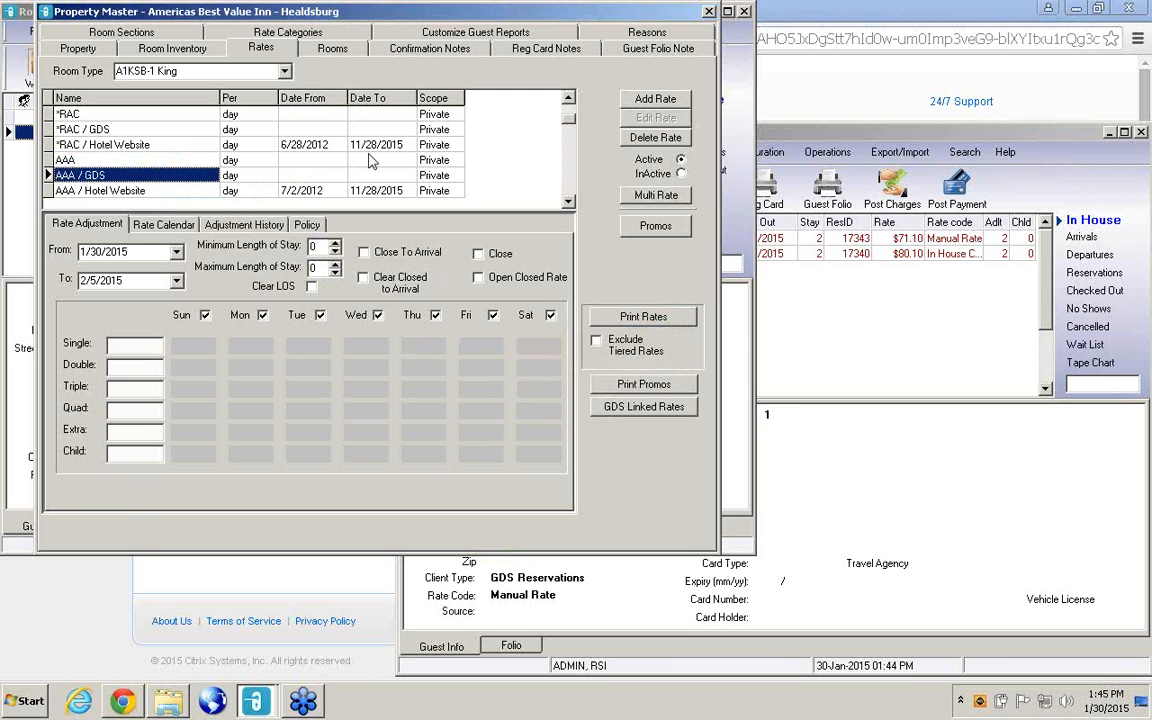
Switch to room type A1KJZ-1 King and paste the copied rate onto its AAA / Hotel Website rate.
left_click(285, 72)
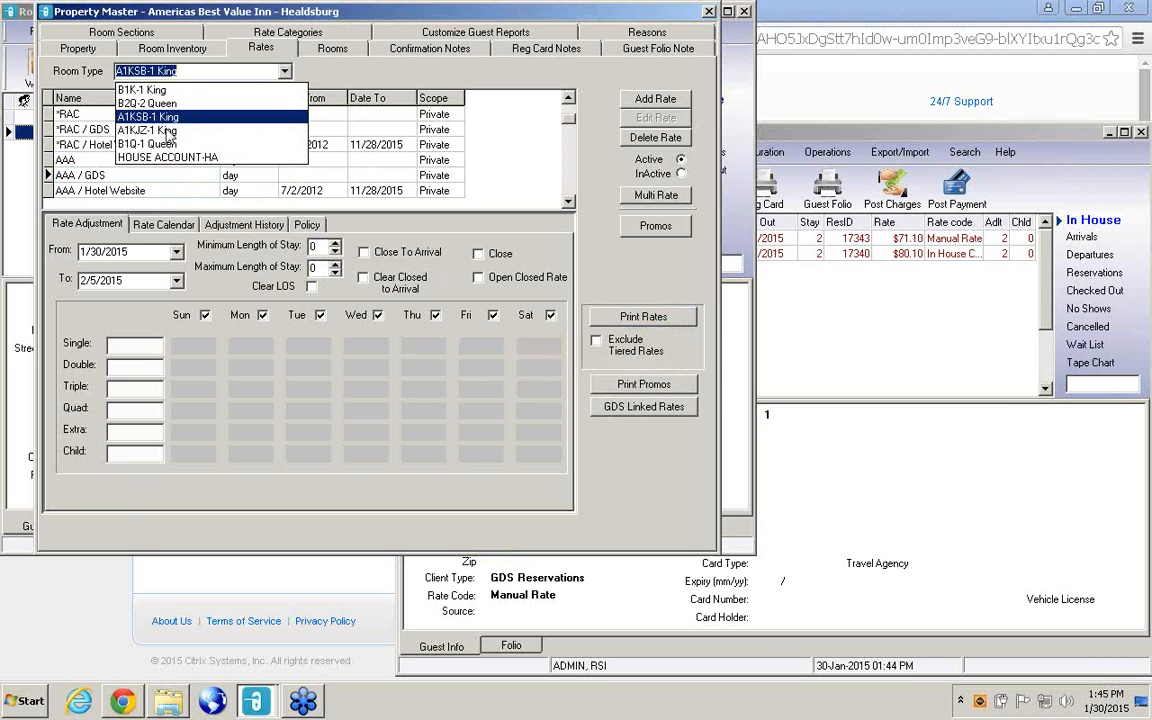
left_click(158, 130)
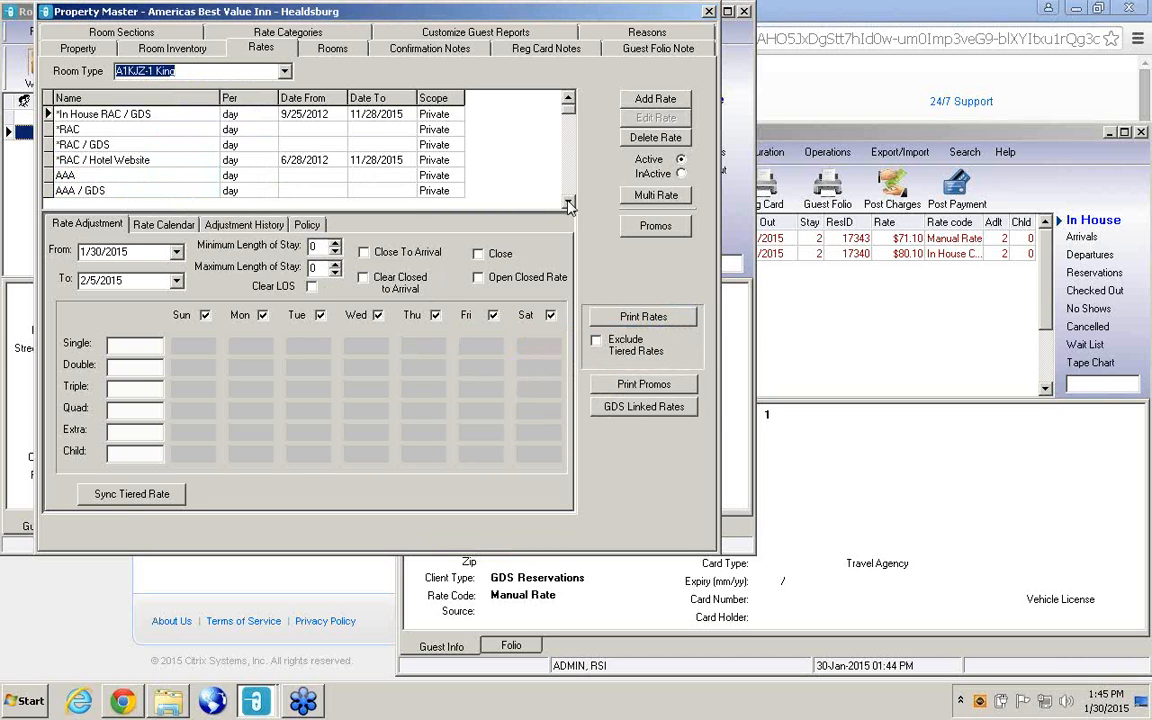
key("Tab")
key("Down")
key("Down")
key("Down")
key("Down")
key("Down")
key("Down")
key("Down")
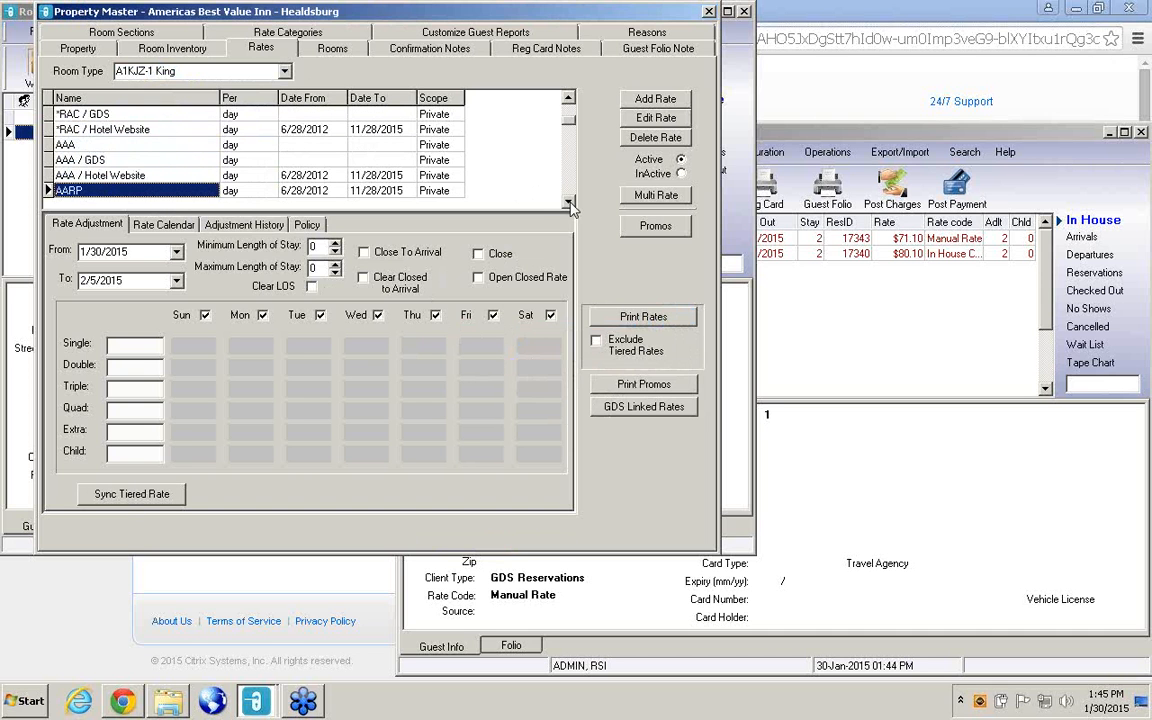
right_click(153, 176)
left_click(190, 196)
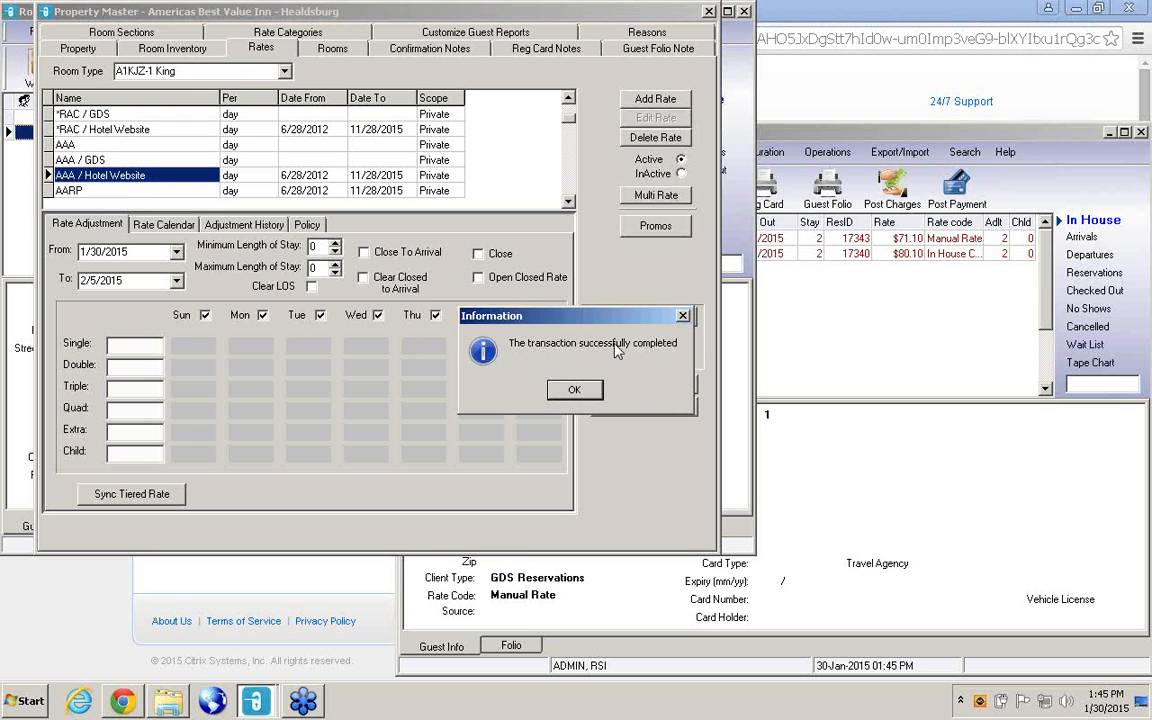
key("Return")
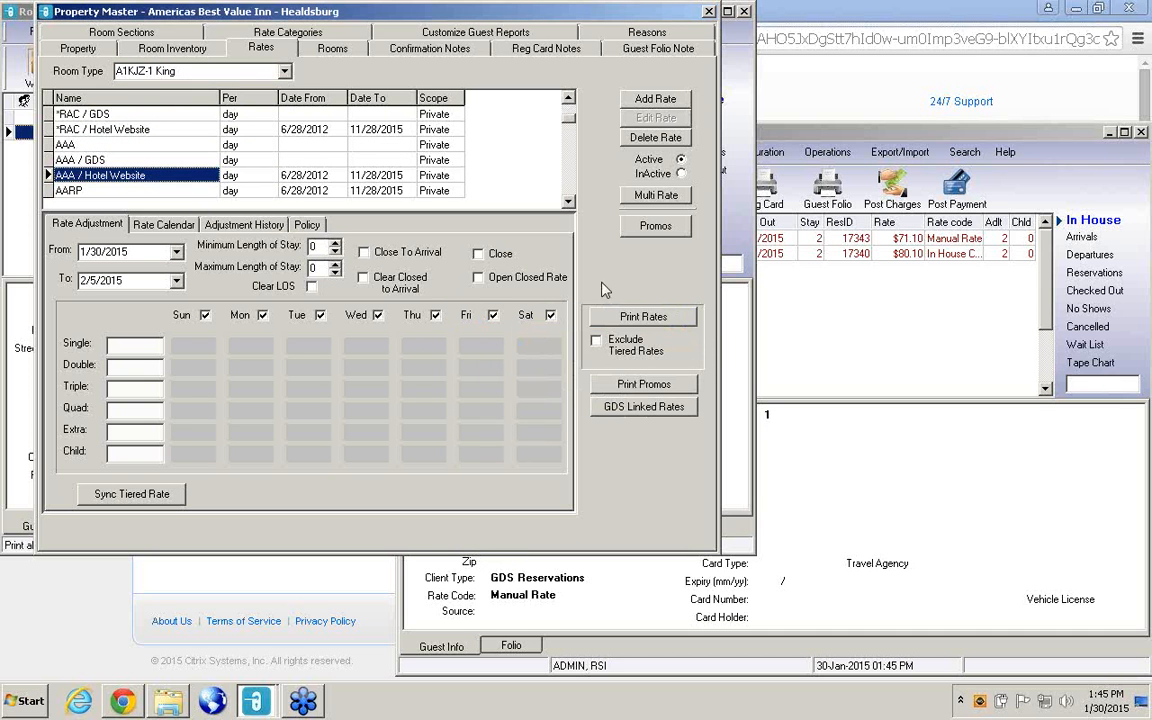
Paste the AAA / Hotel Website rate onto the AAA rate of A1KJZ-1 King.
right_click(160, 178)
key("Escape")
right_click(166, 147)
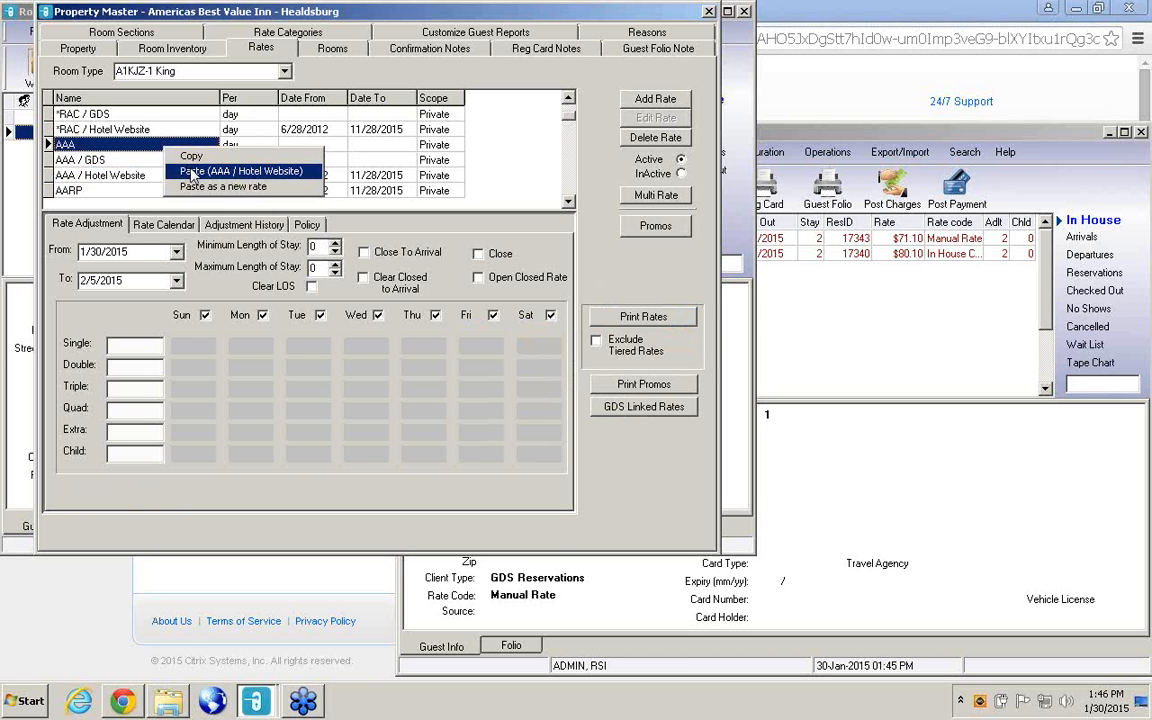
left_click(193, 173)
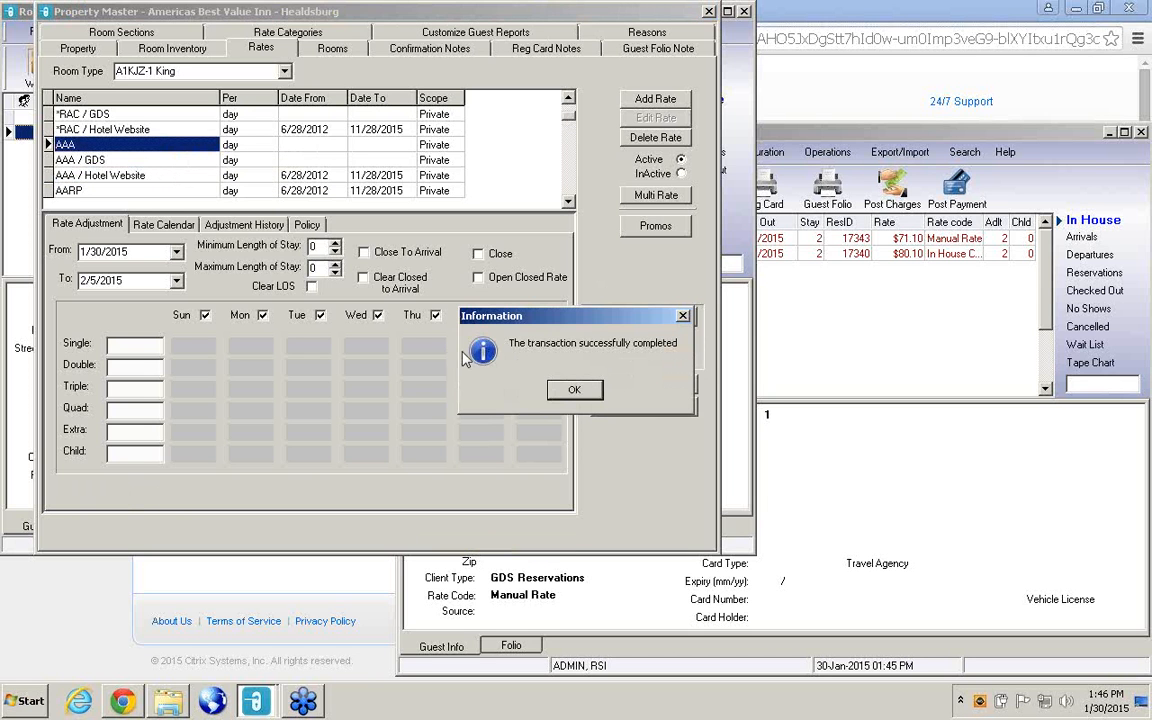
left_click(574, 389)
Paste the AAA / Hotel Website rate onto the AAA / GDS rate of A1KJZ-1 King.
left_click(129, 161)
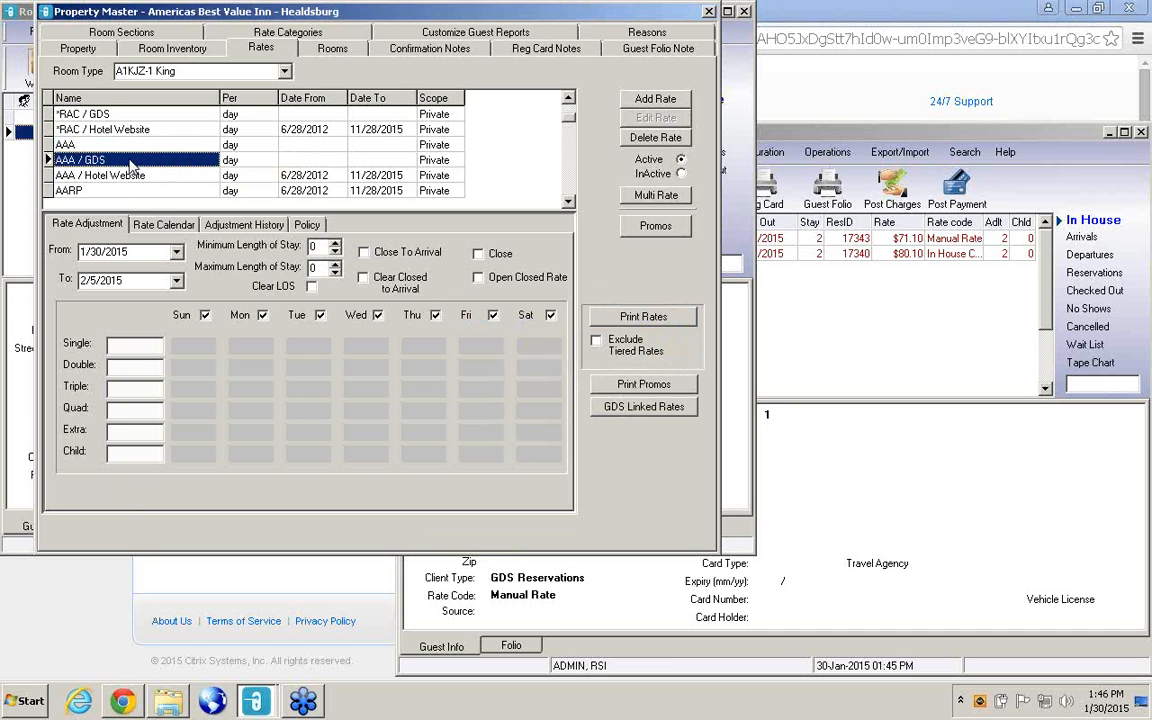
right_click(129, 164)
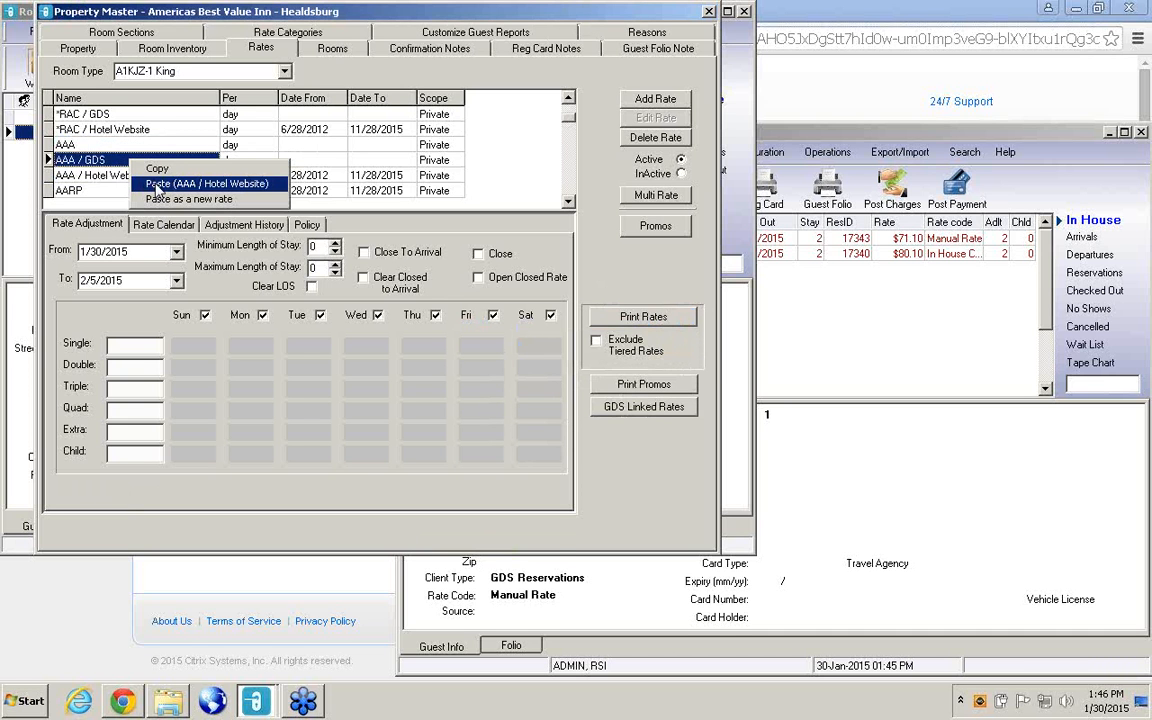
left_click(156, 185)
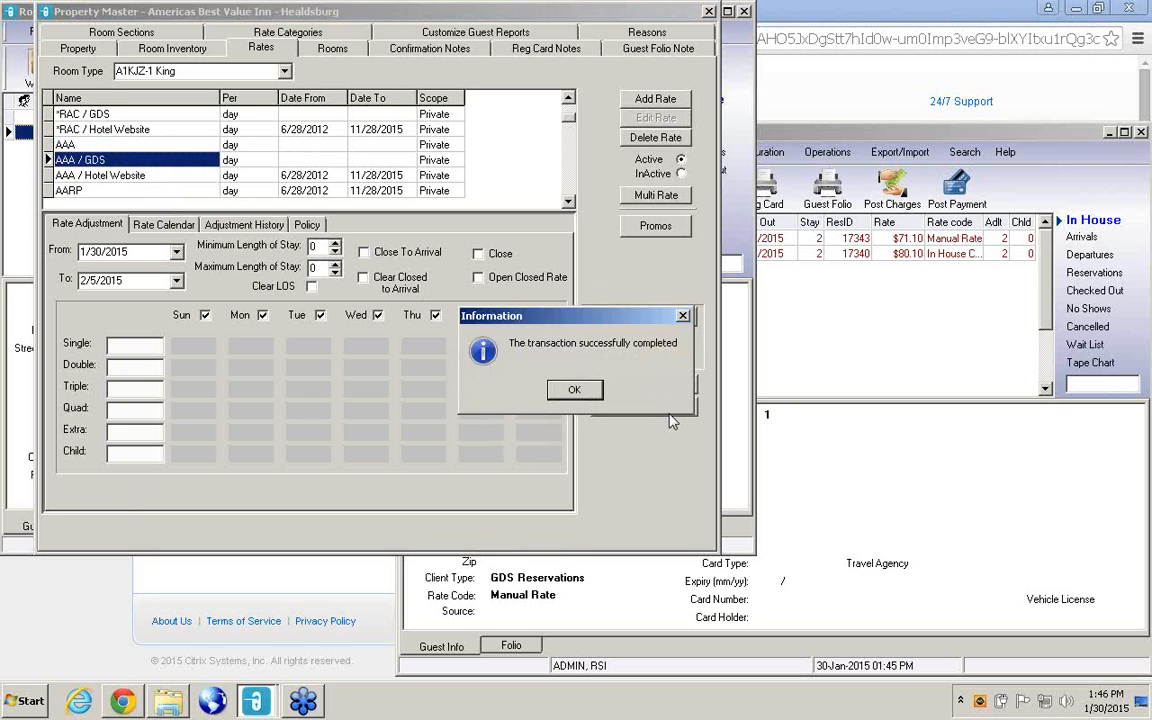
left_click(574, 390)
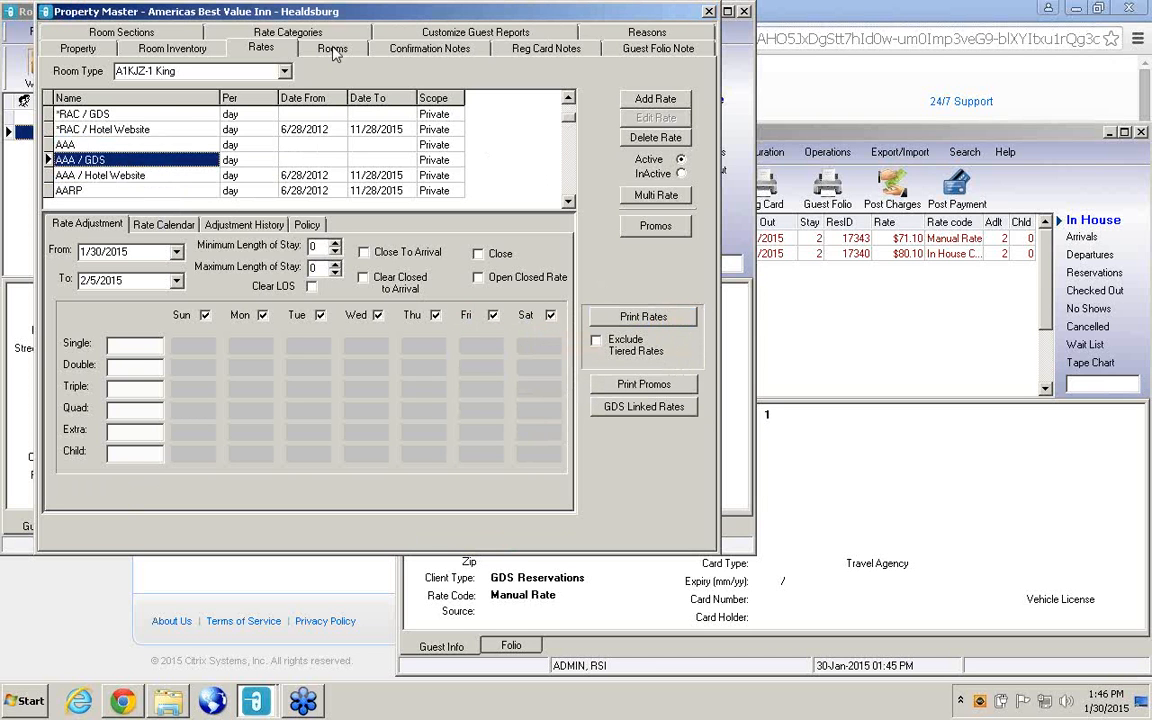
Switch to room type B1Q-1 Queen and copy its AAA / Hotel Website rate.
left_click(285, 73)
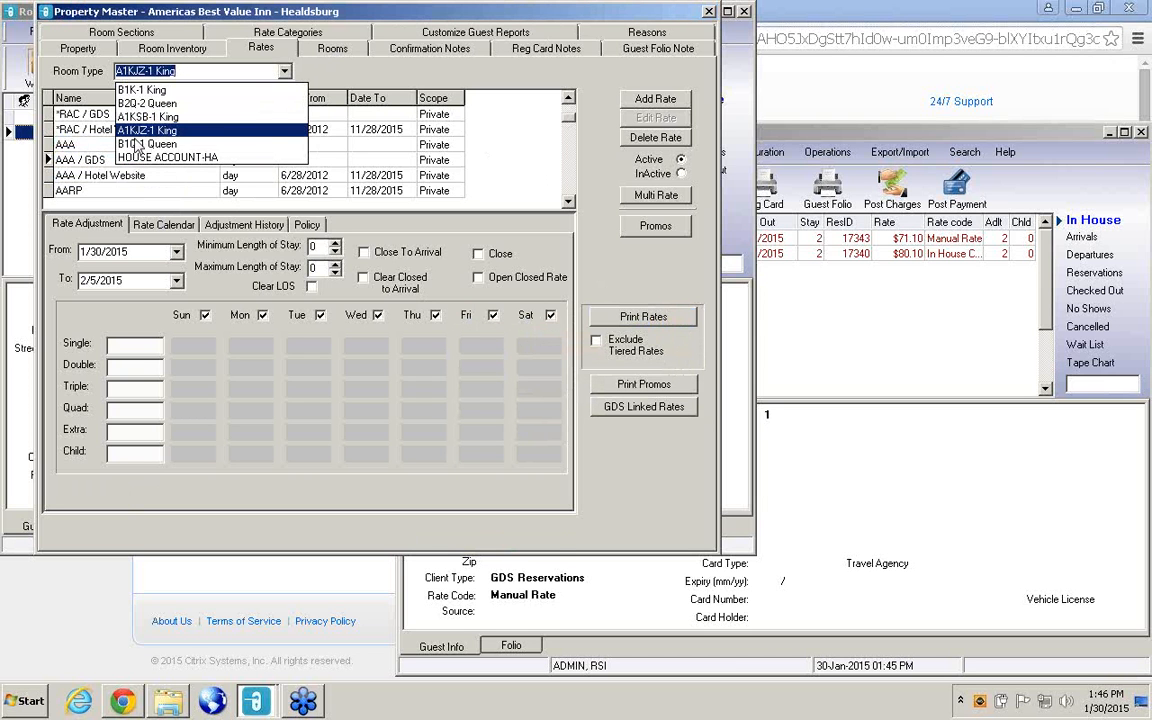
left_click(137, 143)
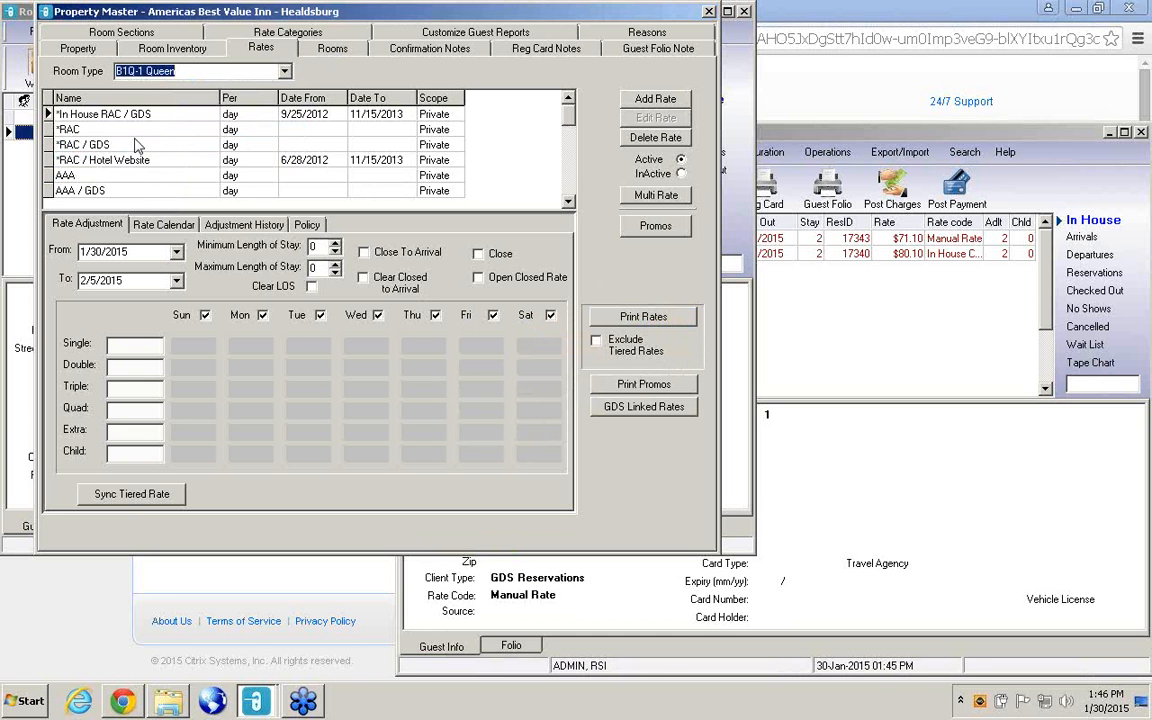
left_click(568, 202)
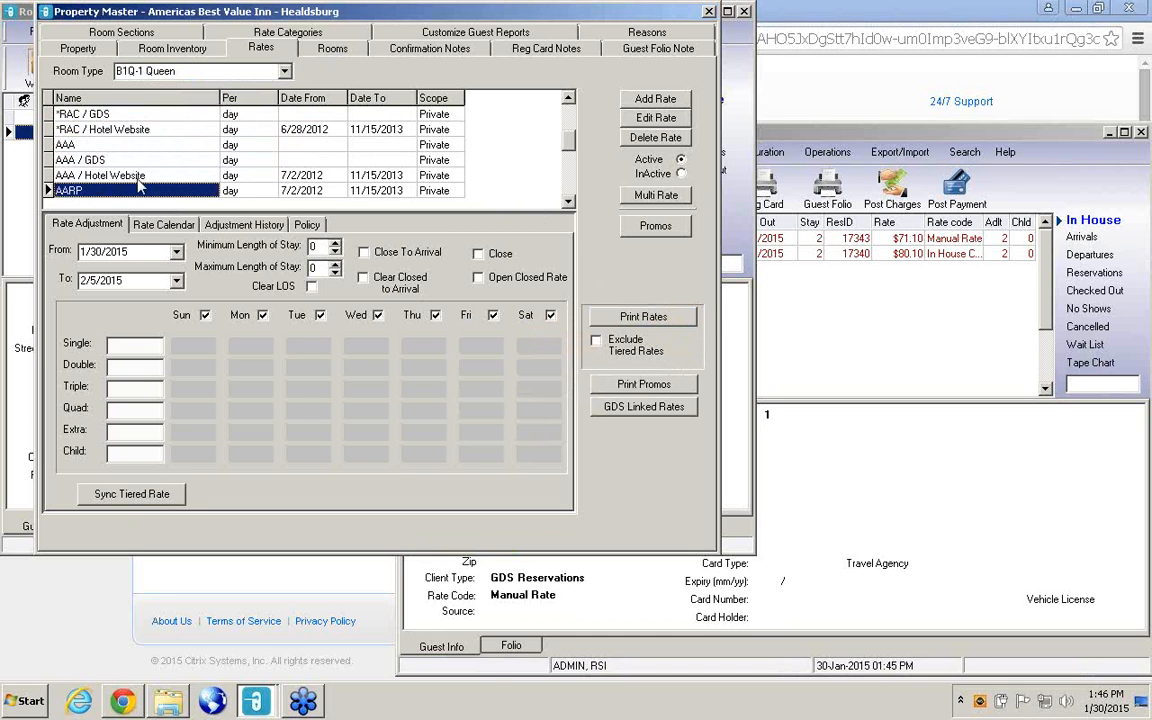
right_click(146, 176)
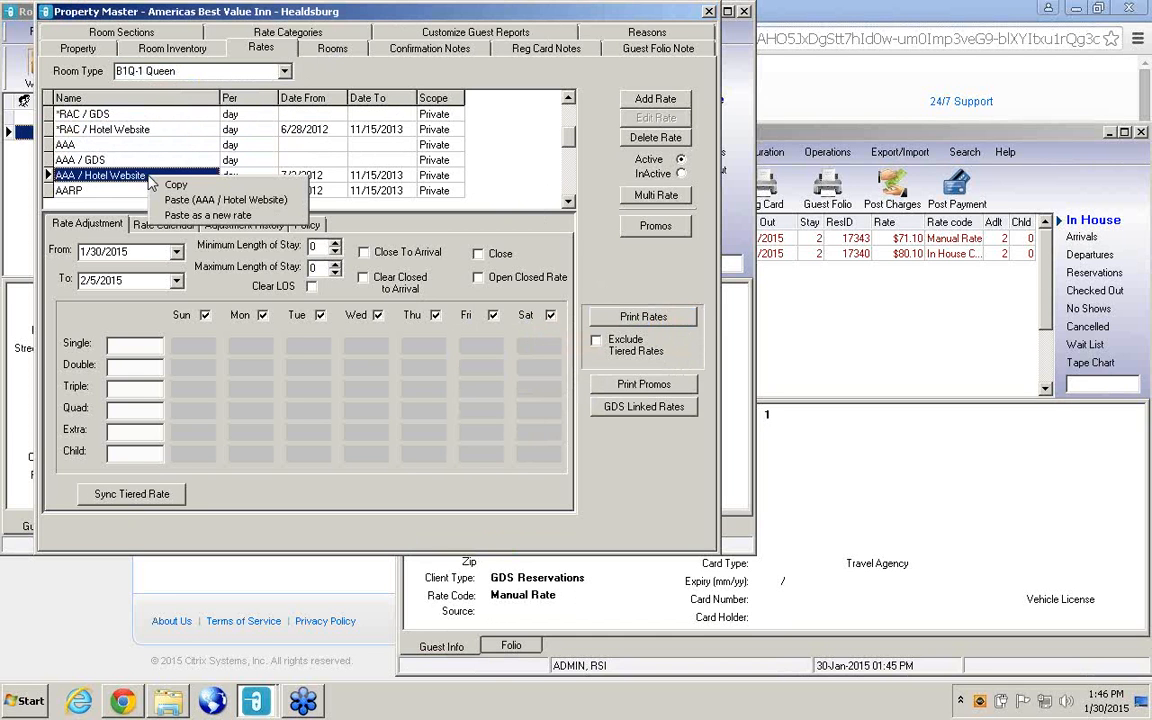
left_click(175, 186)
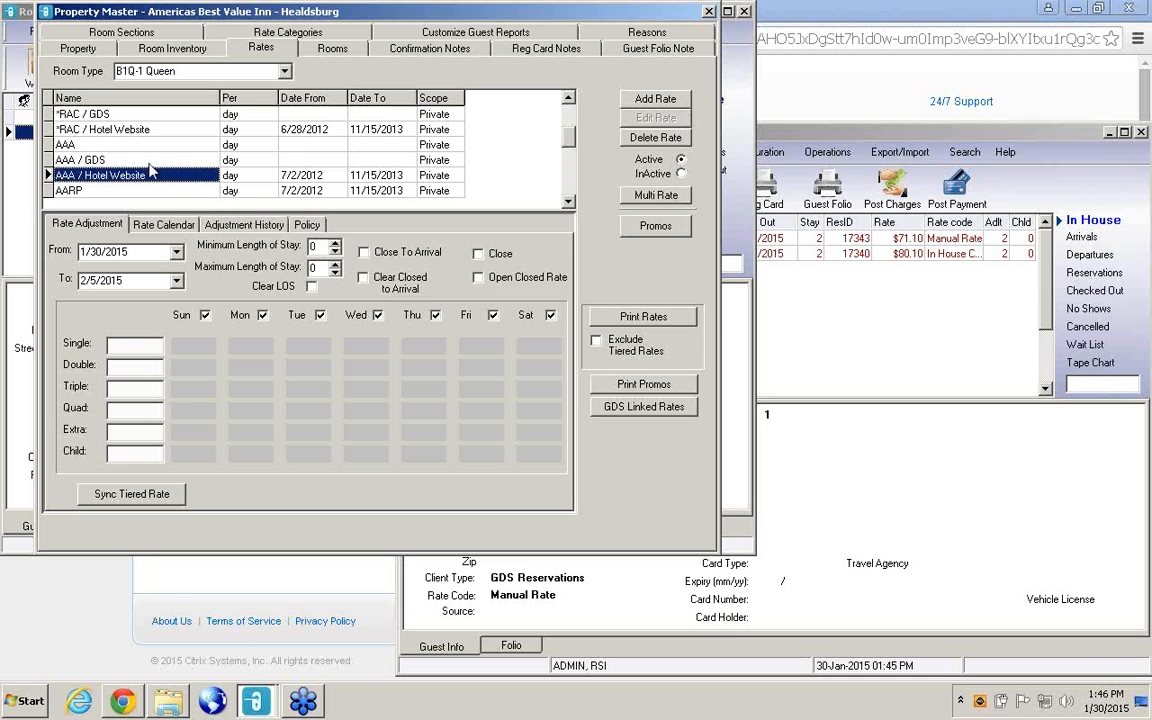
Paste the copied AAA / Hotel Website rate onto the AAA rate of B1Q-1 Queen.
left_click(149, 147)
right_click(149, 148)
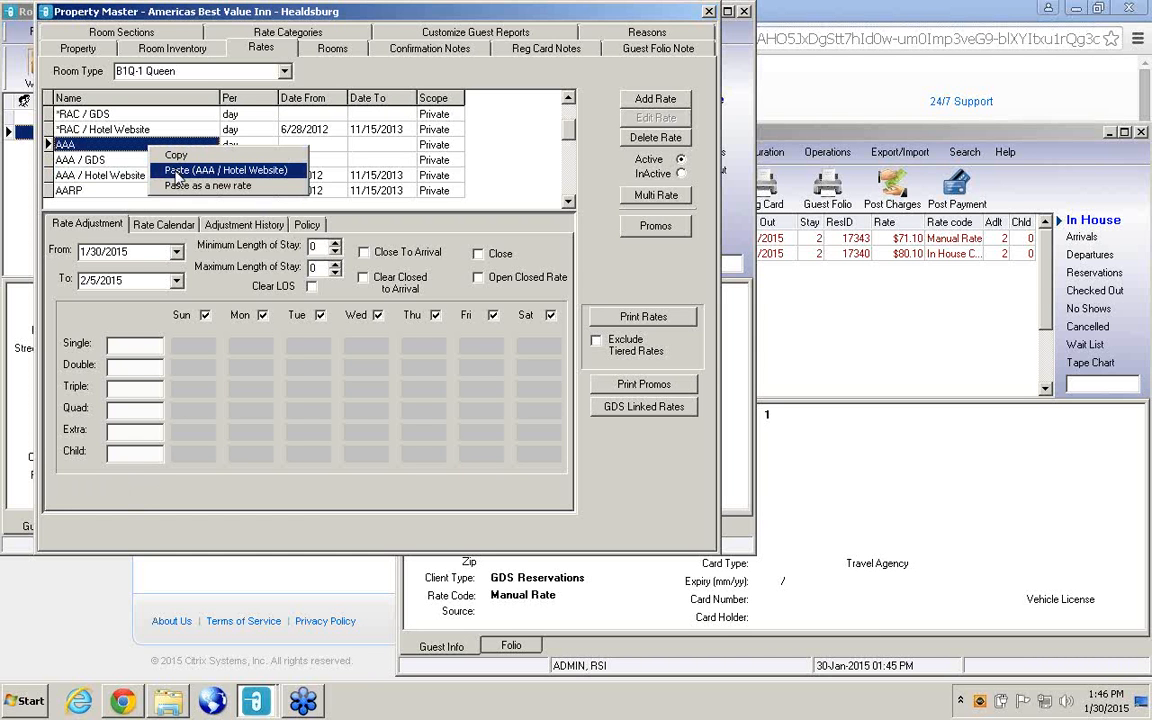
left_click(176, 172)
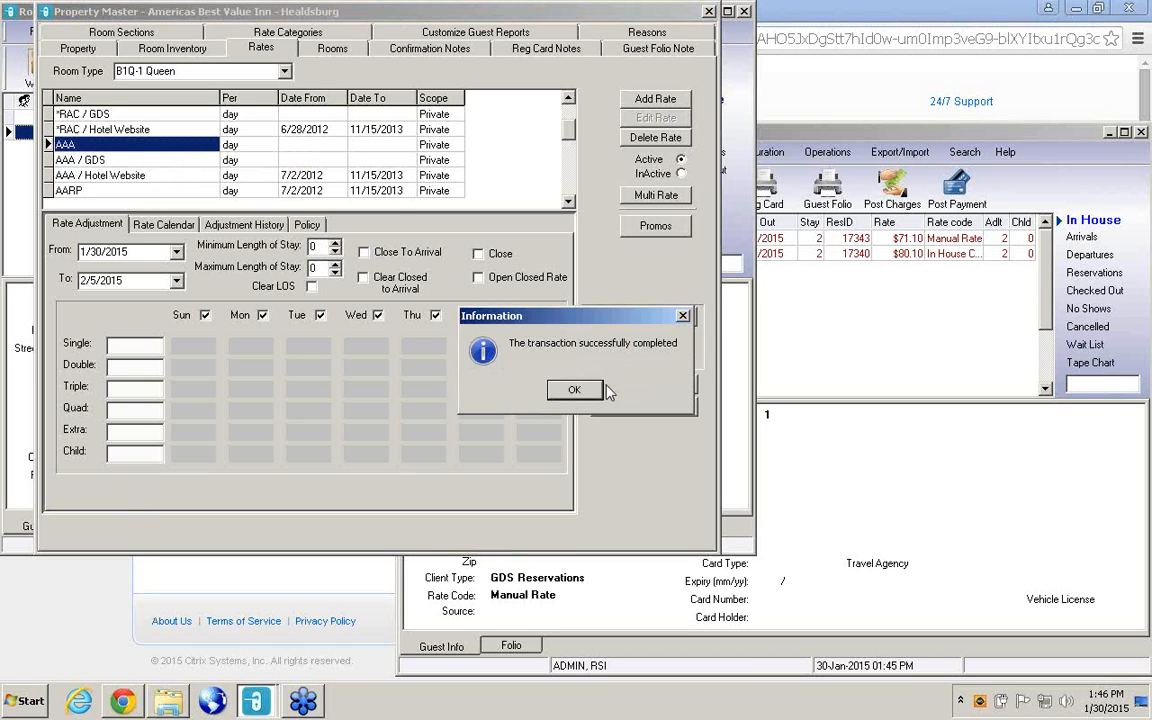
left_click(574, 389)
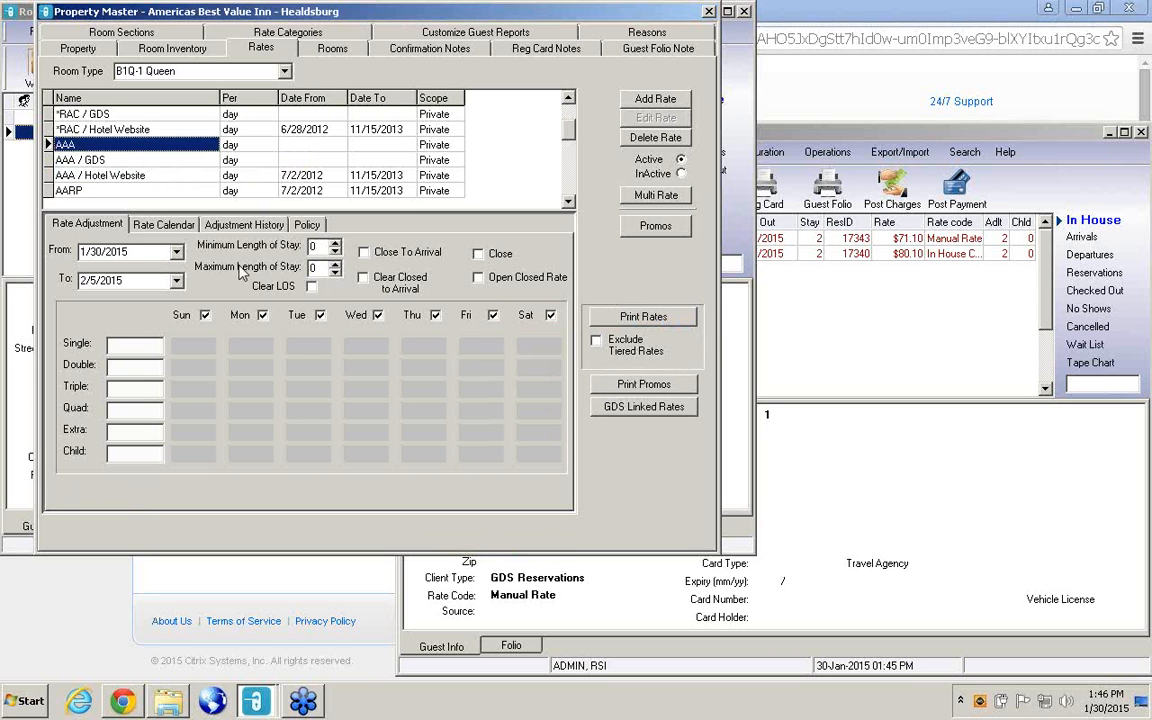
Paste the AAA / Hotel Website rate onto the AAA / GDS rate of B1Q-1 Queen and close Property Master.
left_click(155, 162)
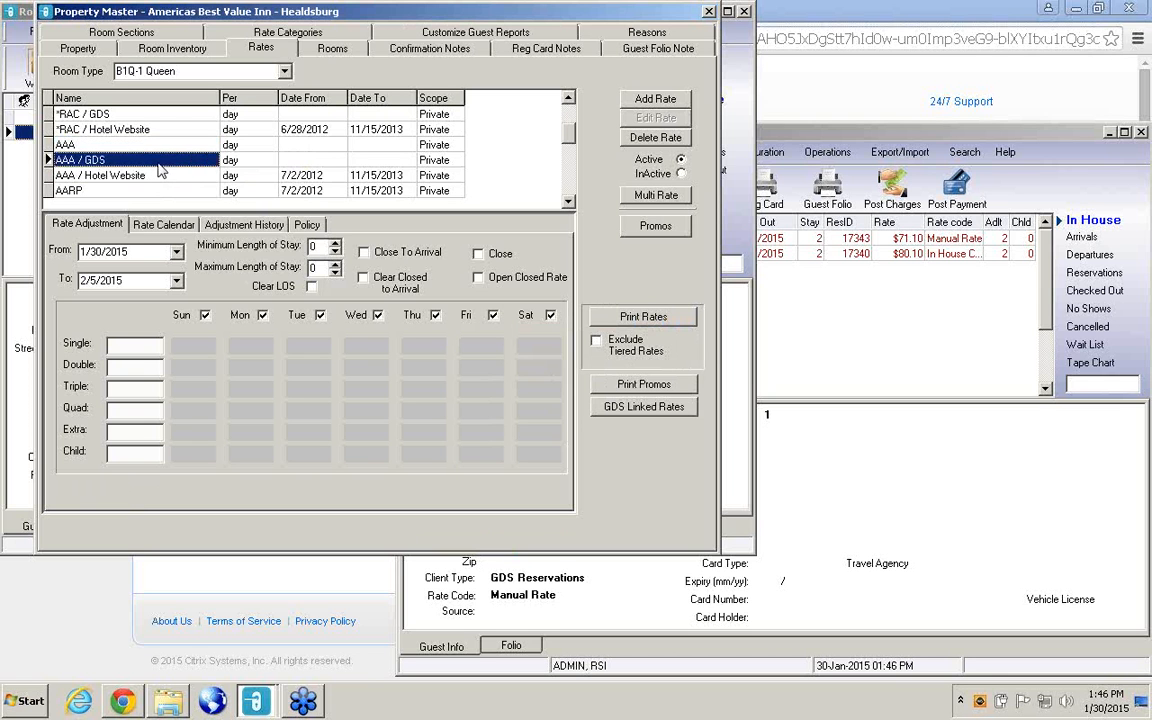
right_click(159, 166)
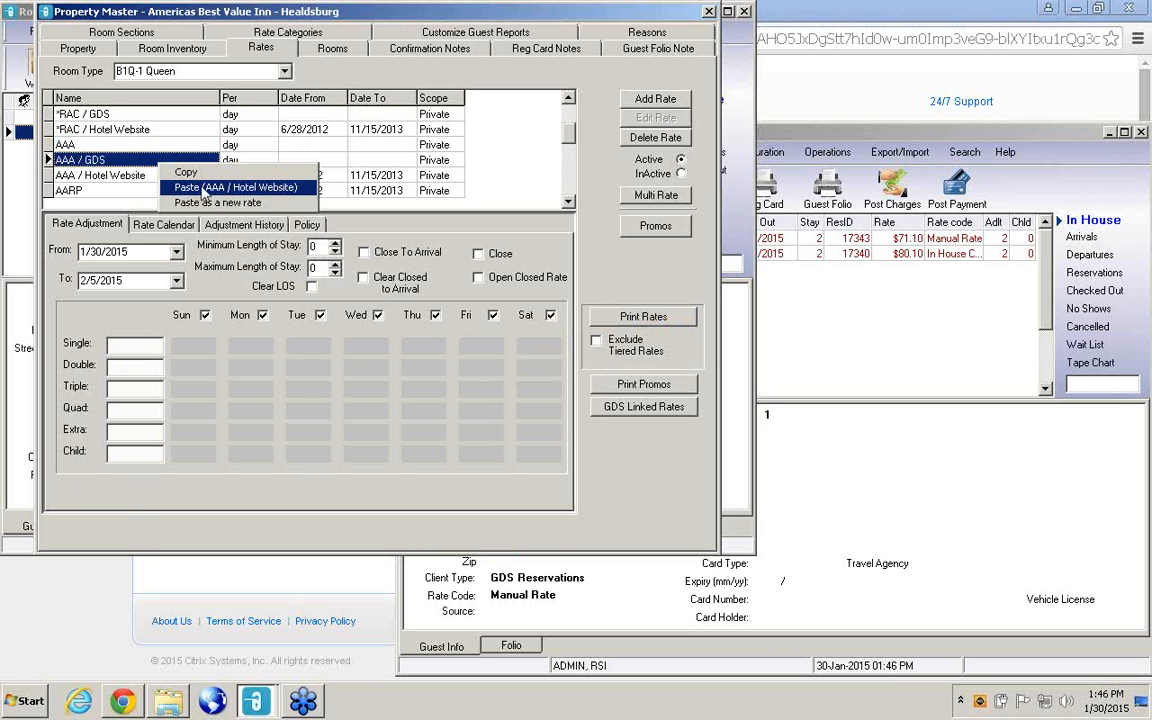
left_click(203, 188)
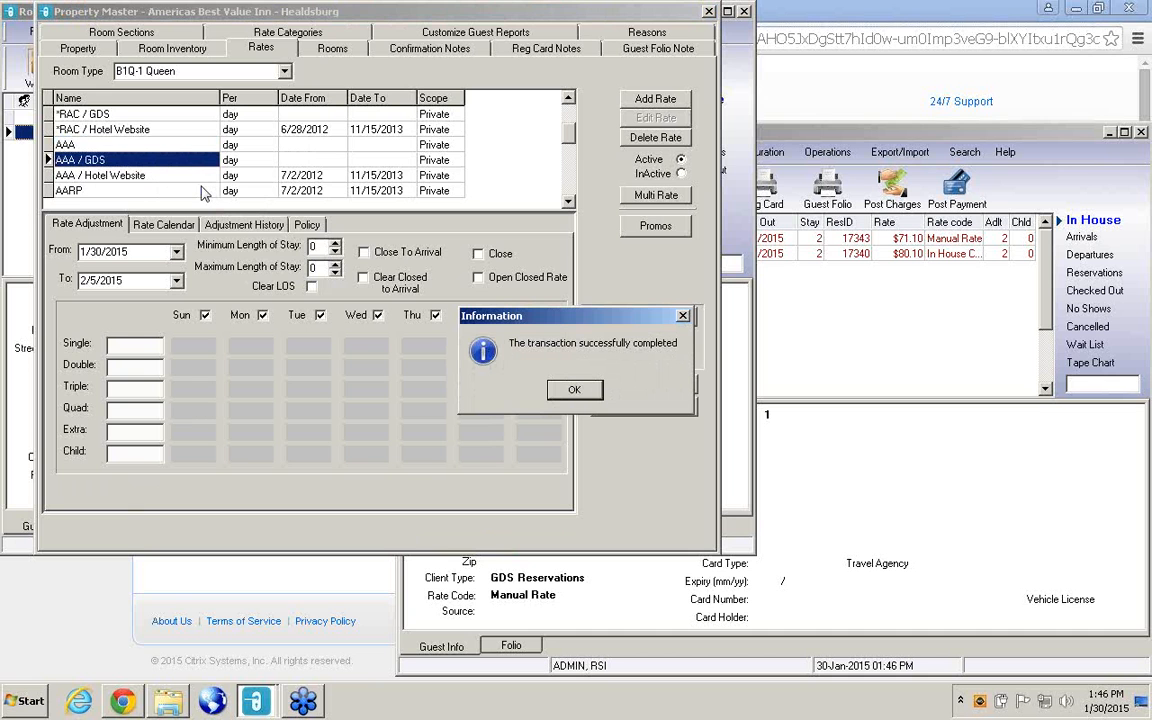
left_click(575, 392)
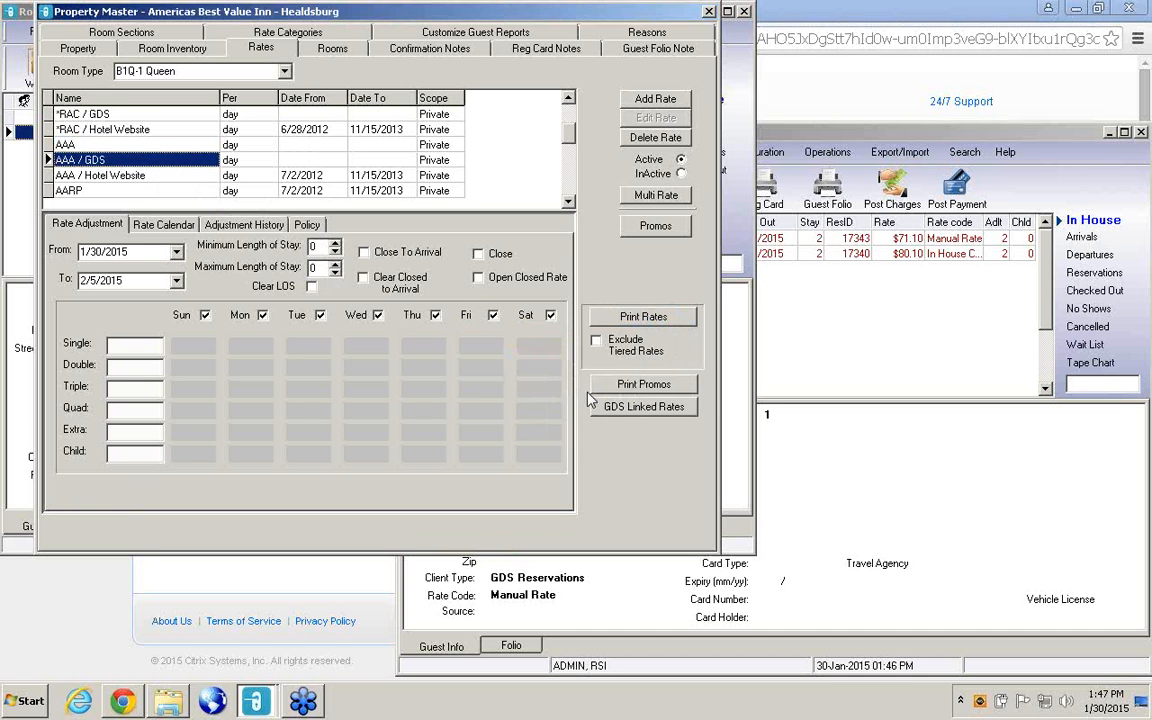
left_click(709, 12)
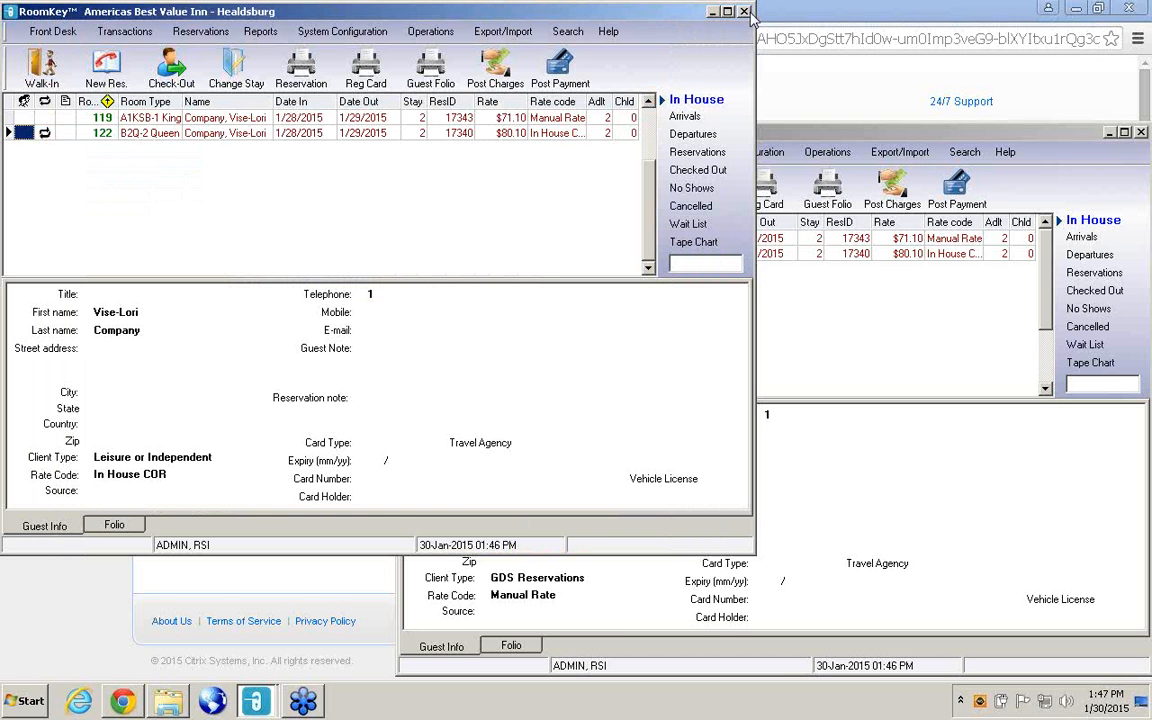
Log in to Property Portal Management with the user name and account password, and bring its window to the front.
left_click(220, 702)
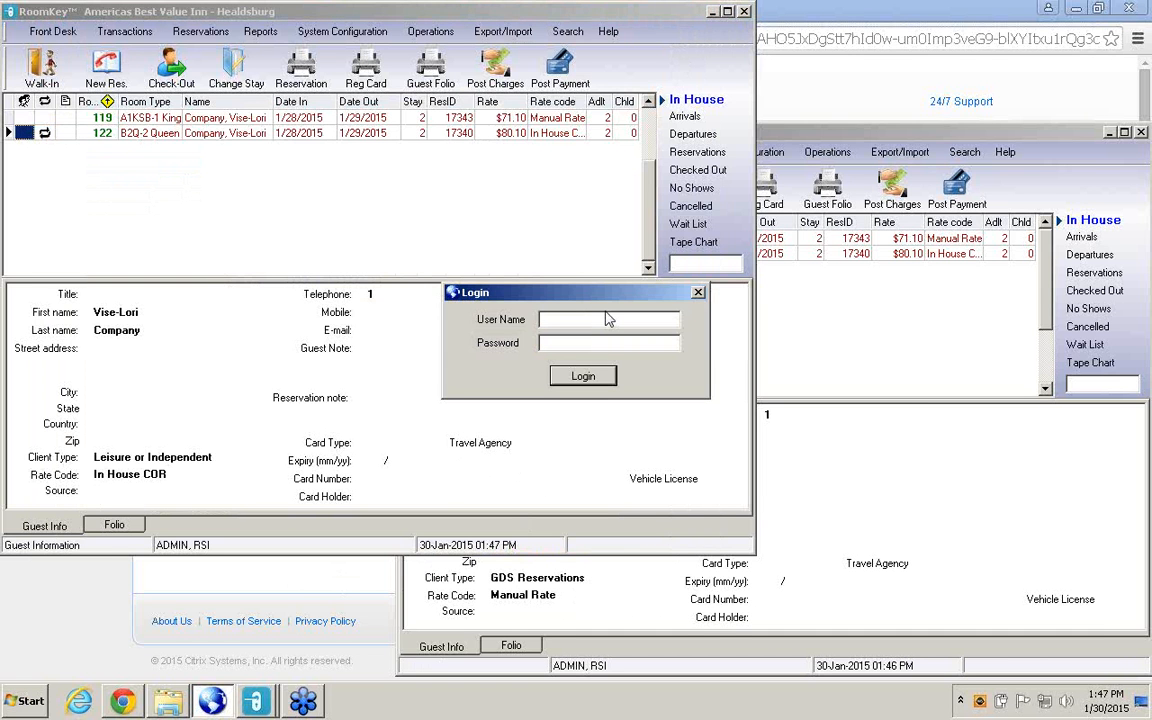
type("Rosamund")
left_click(609, 343)
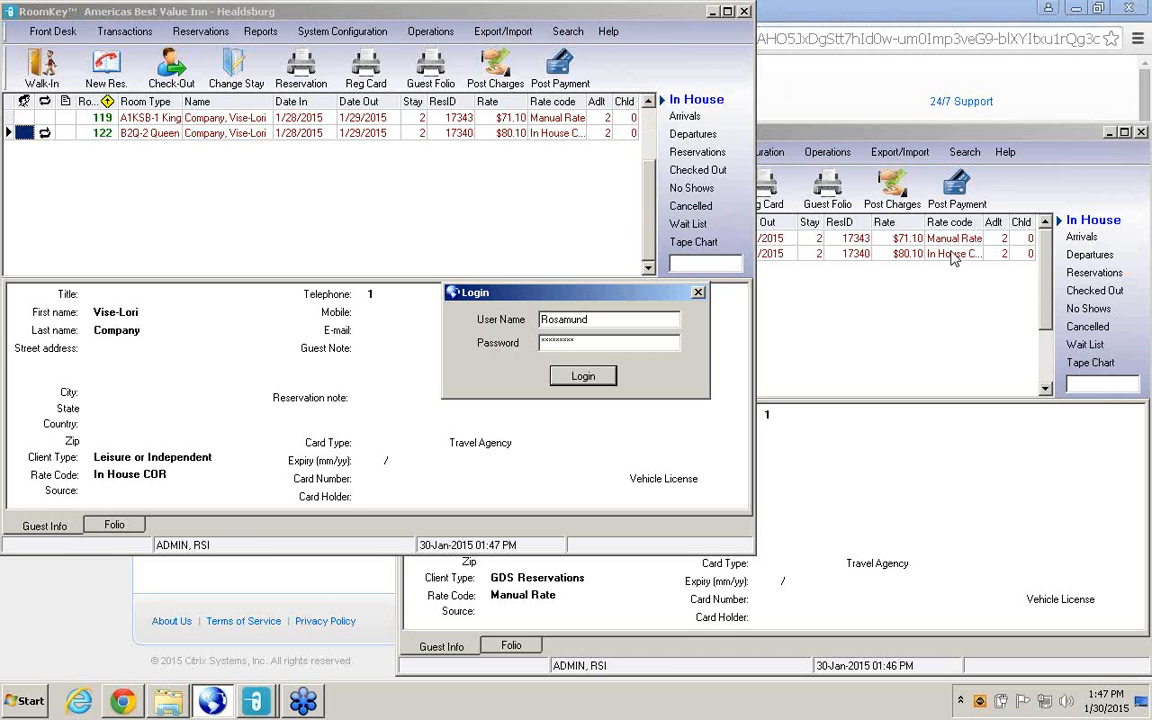
key("Return")
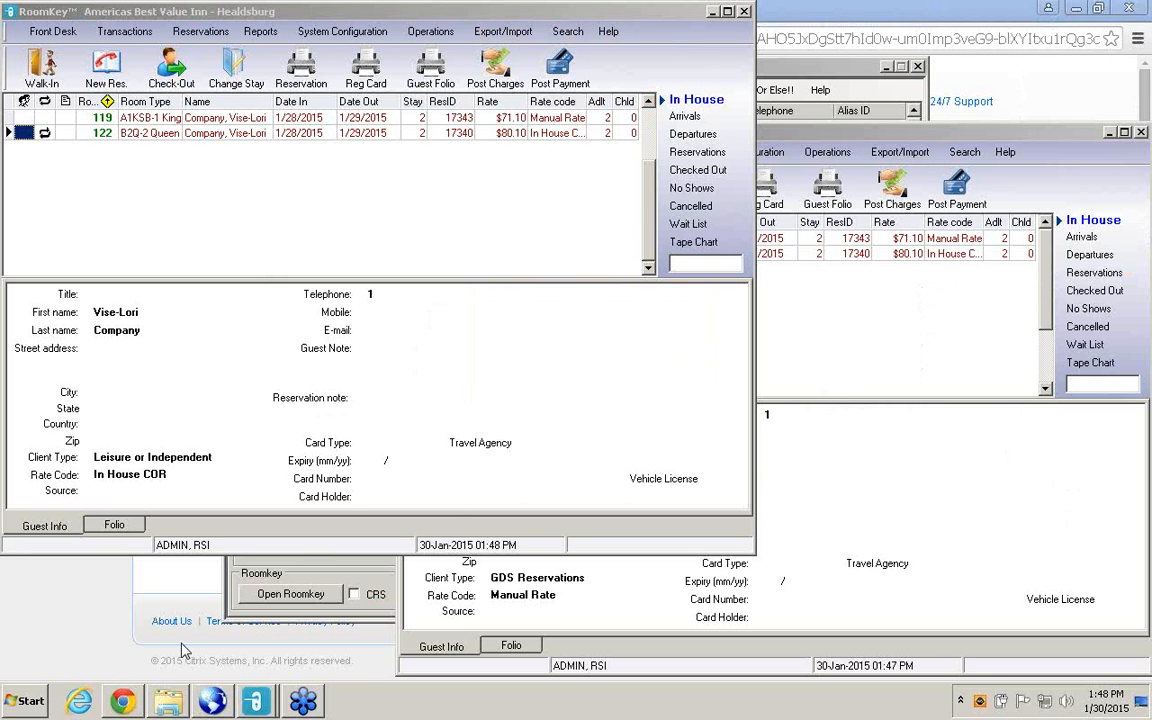
mouse_move(214, 706)
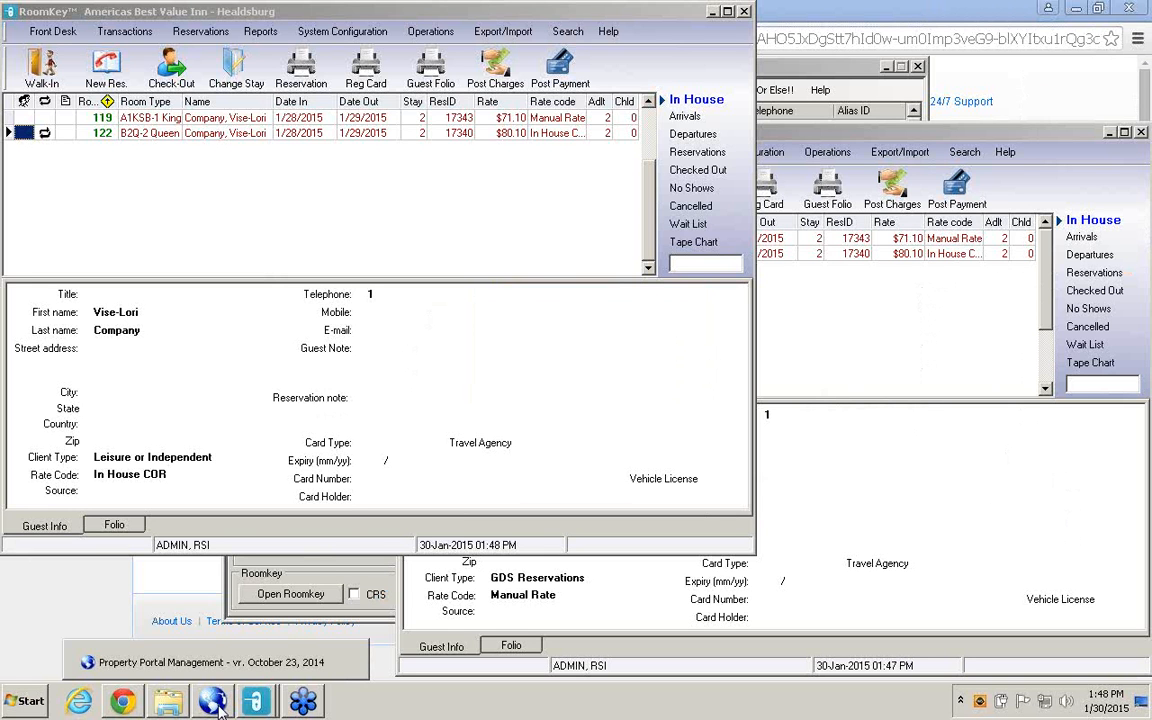
left_click(214, 703)
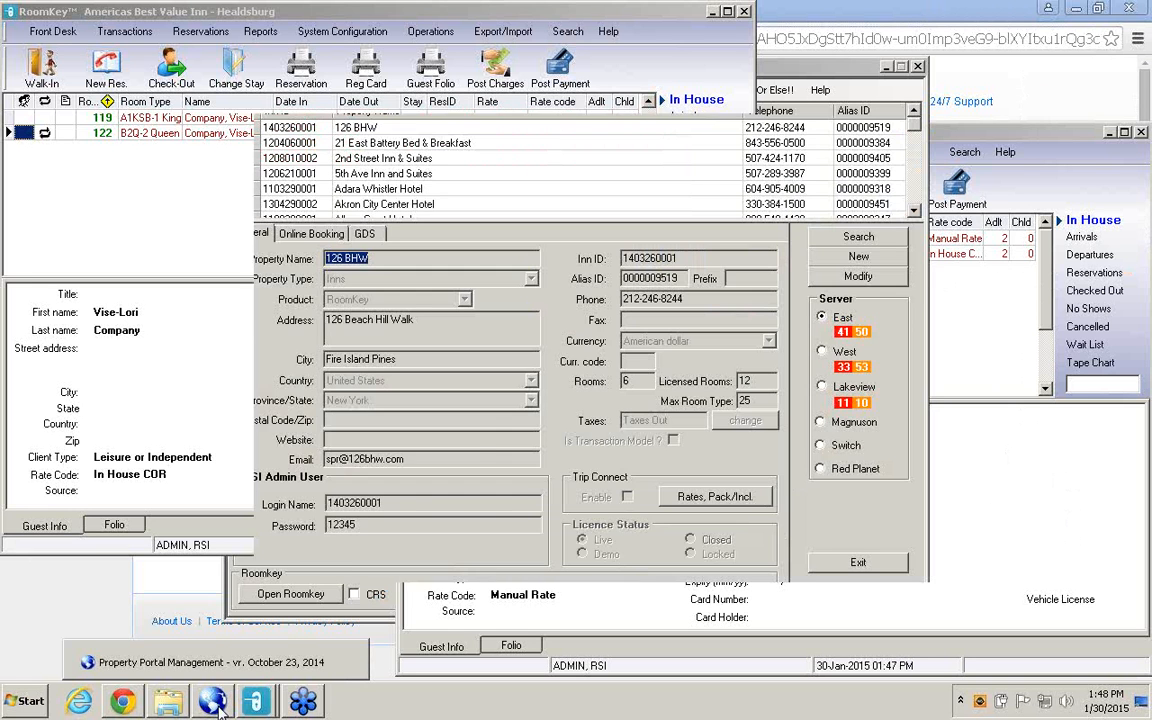
Search the live properties by the name "abv".
left_click(865, 172)
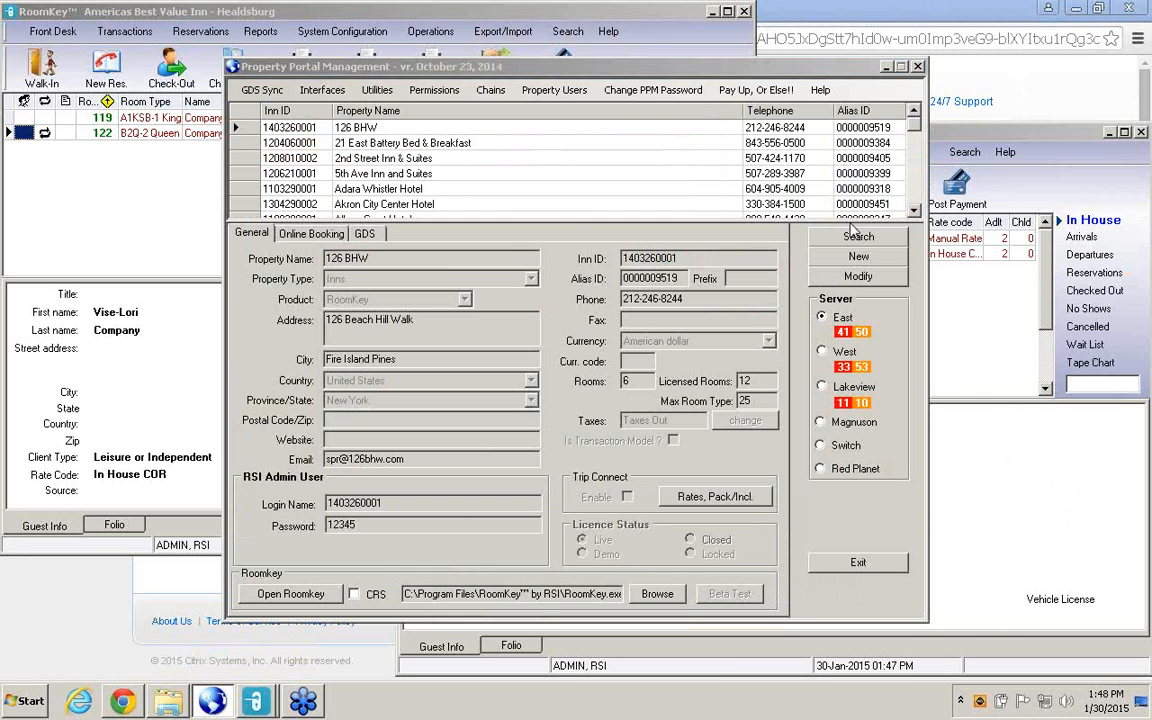
left_click(857, 237)
type("a")
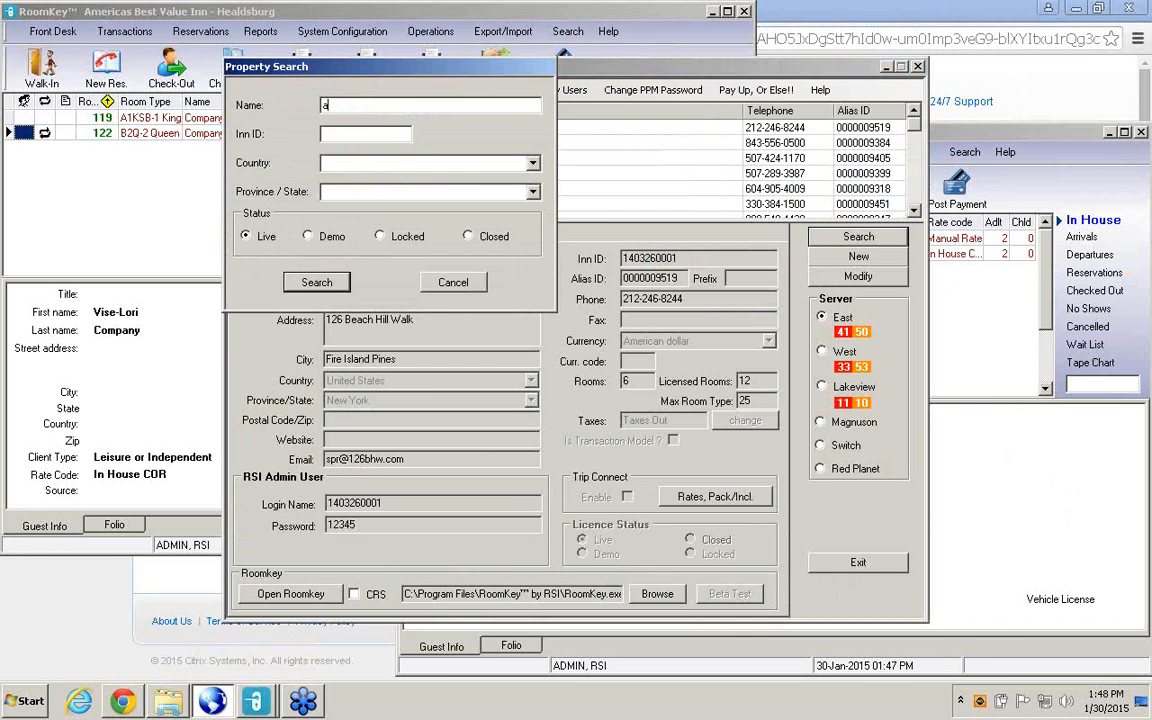
type("bvi")
left_click(318, 284)
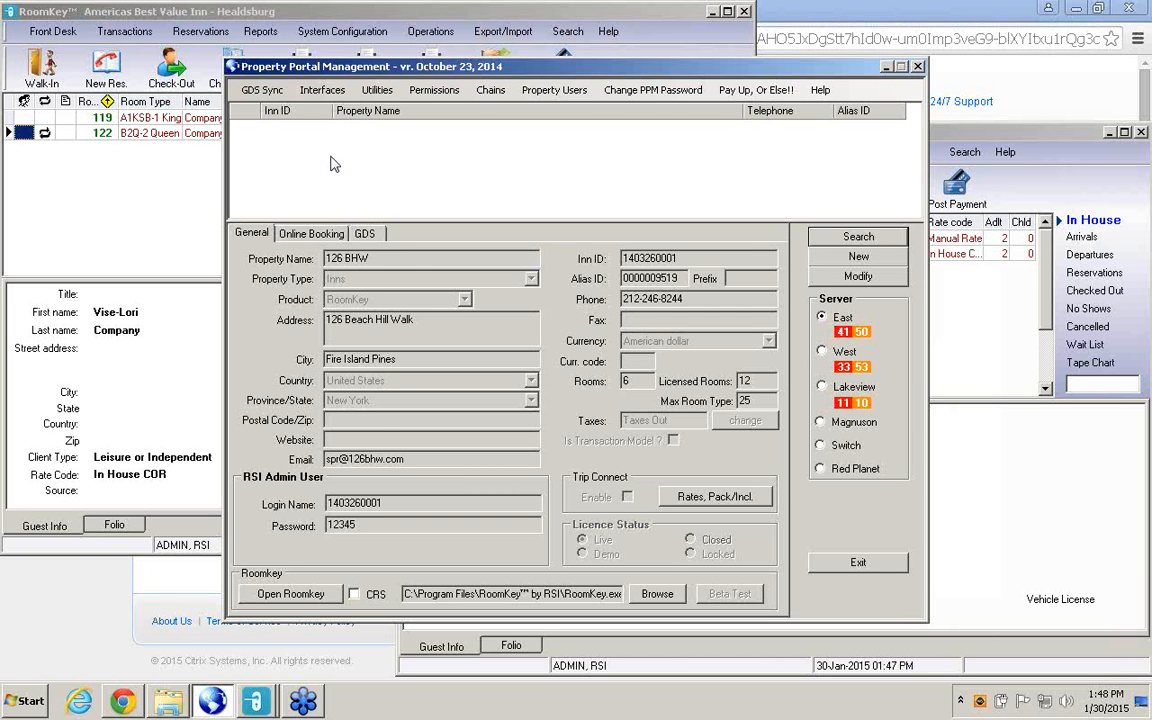
Search the live properties by the name "Americ" and select Americas Best Value Inn - Flint.
left_click(858, 236)
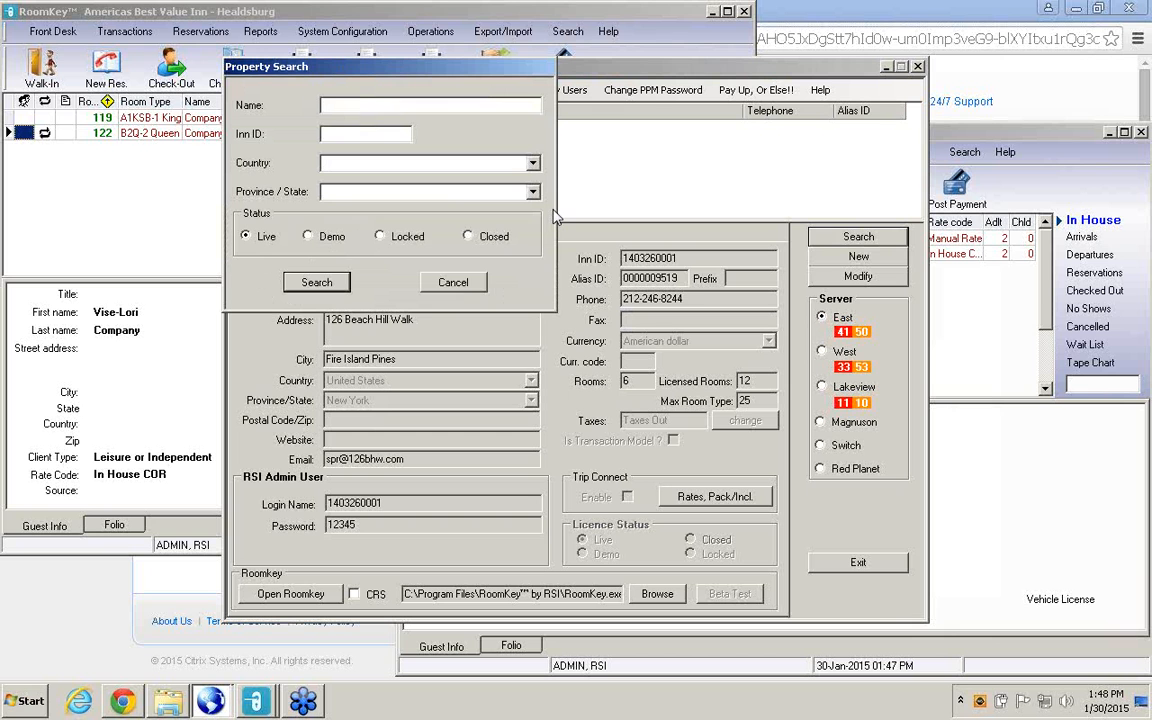
type("Americ")
left_click(316, 282)
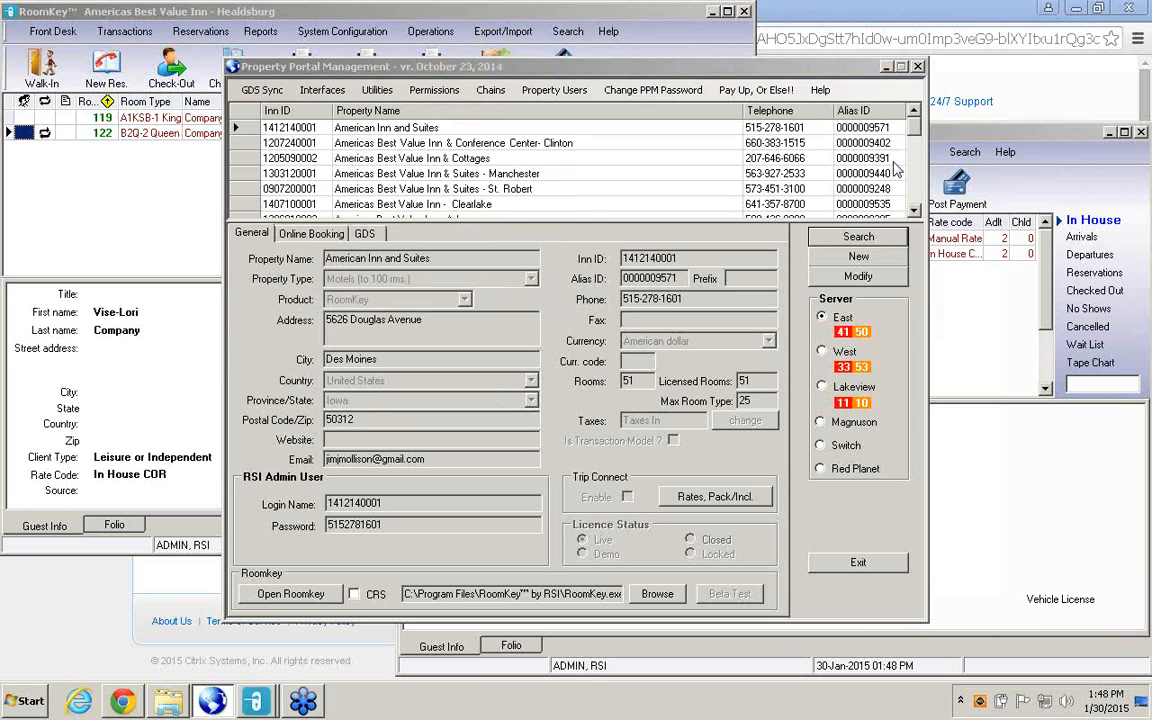
left_click(913, 211)
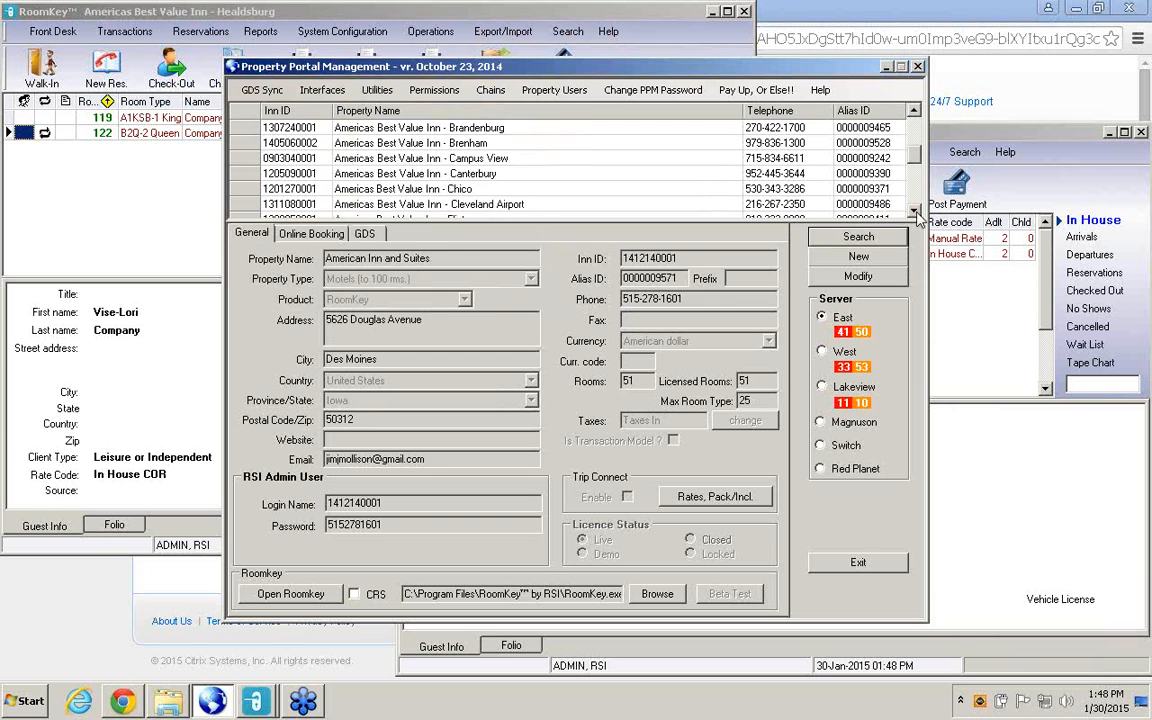
left_click(400, 173)
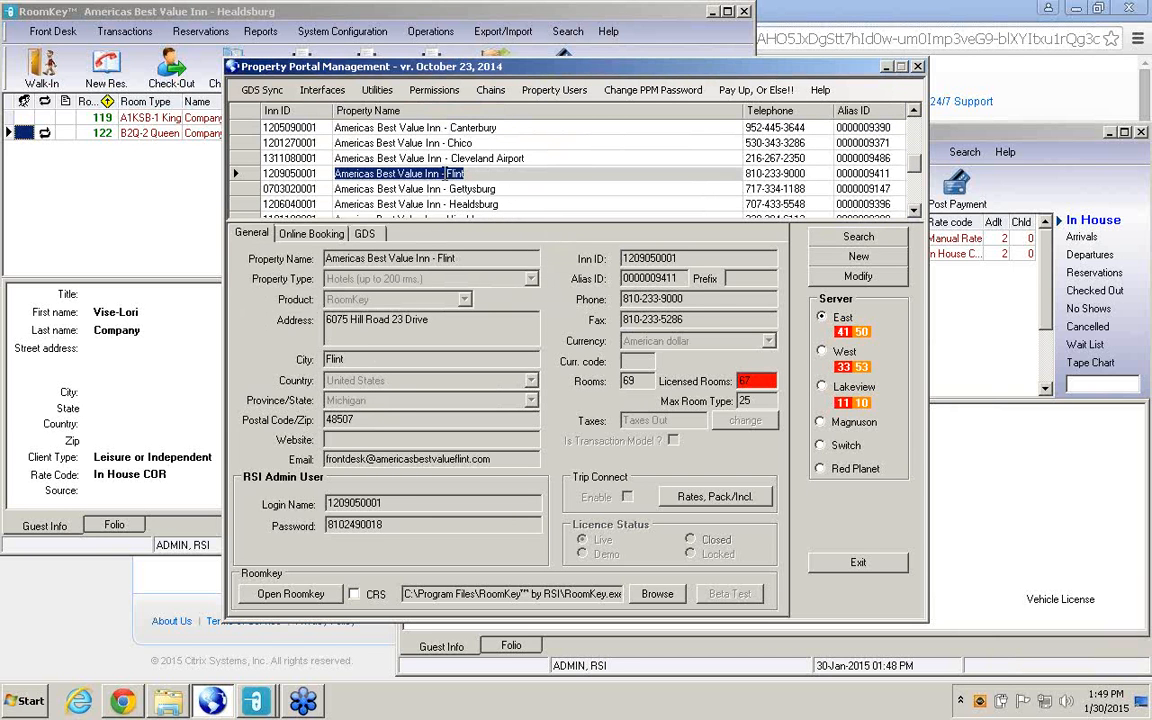
Open RoomKey for the Americas Best Value Inn - Flint property.
left_click(318, 594)
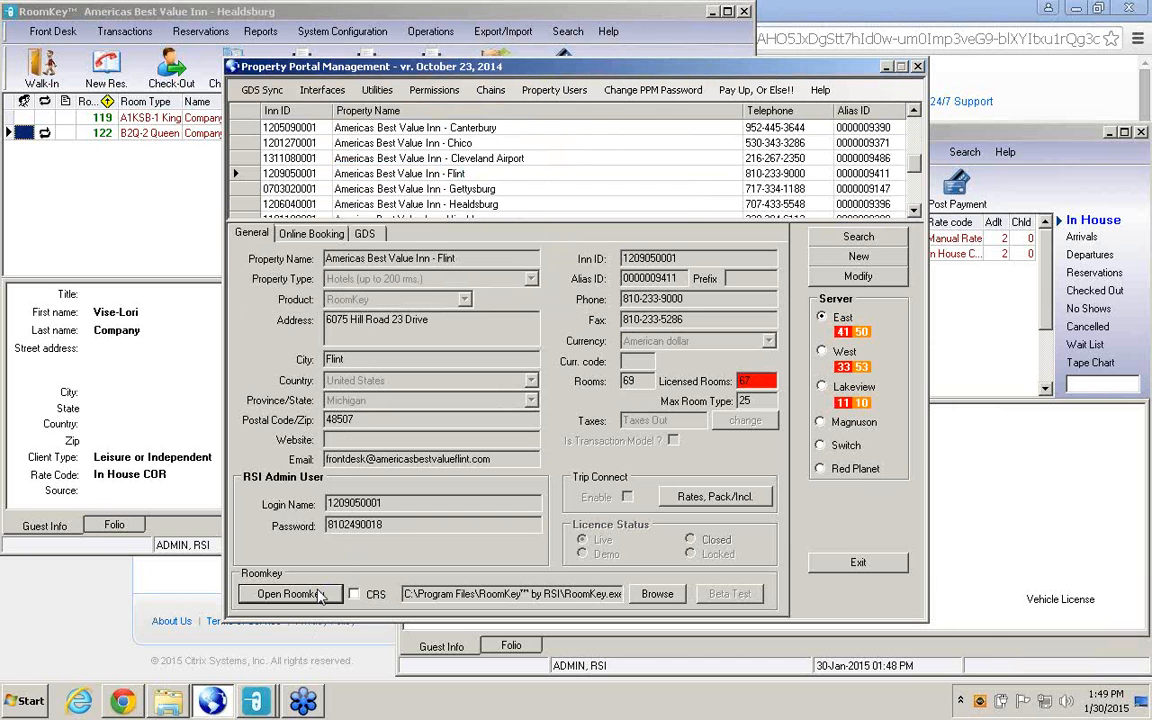
left_click(320, 594)
left_click(320, 600)
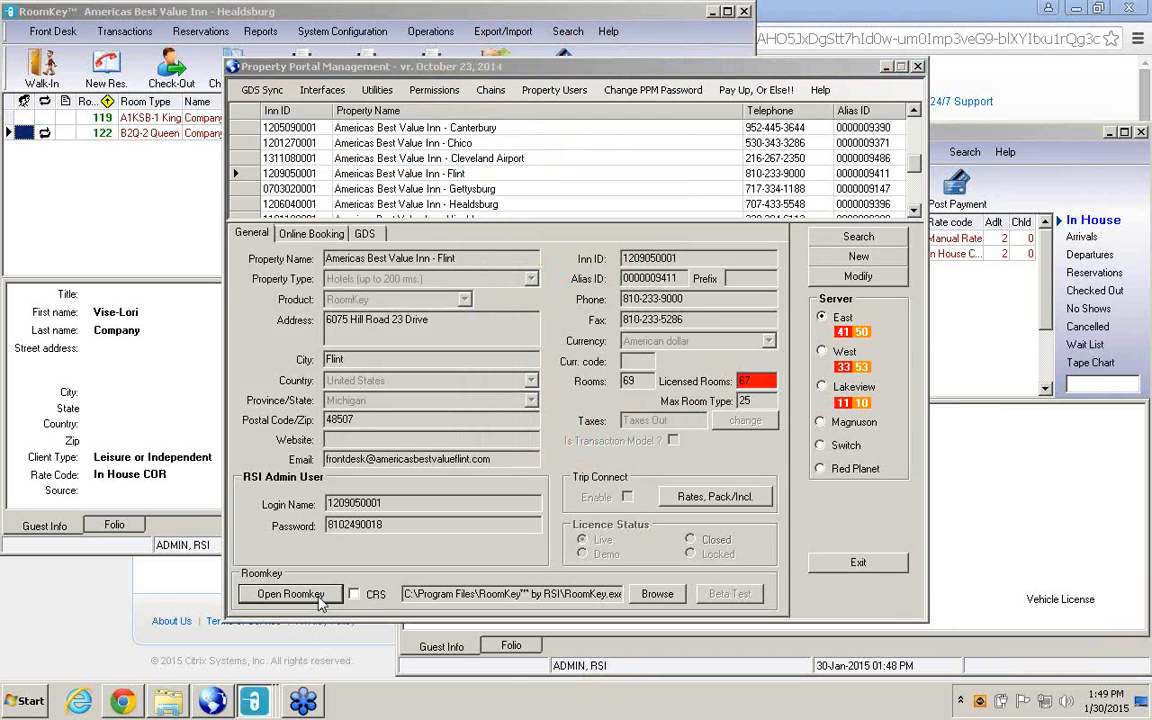
left_click(319, 598)
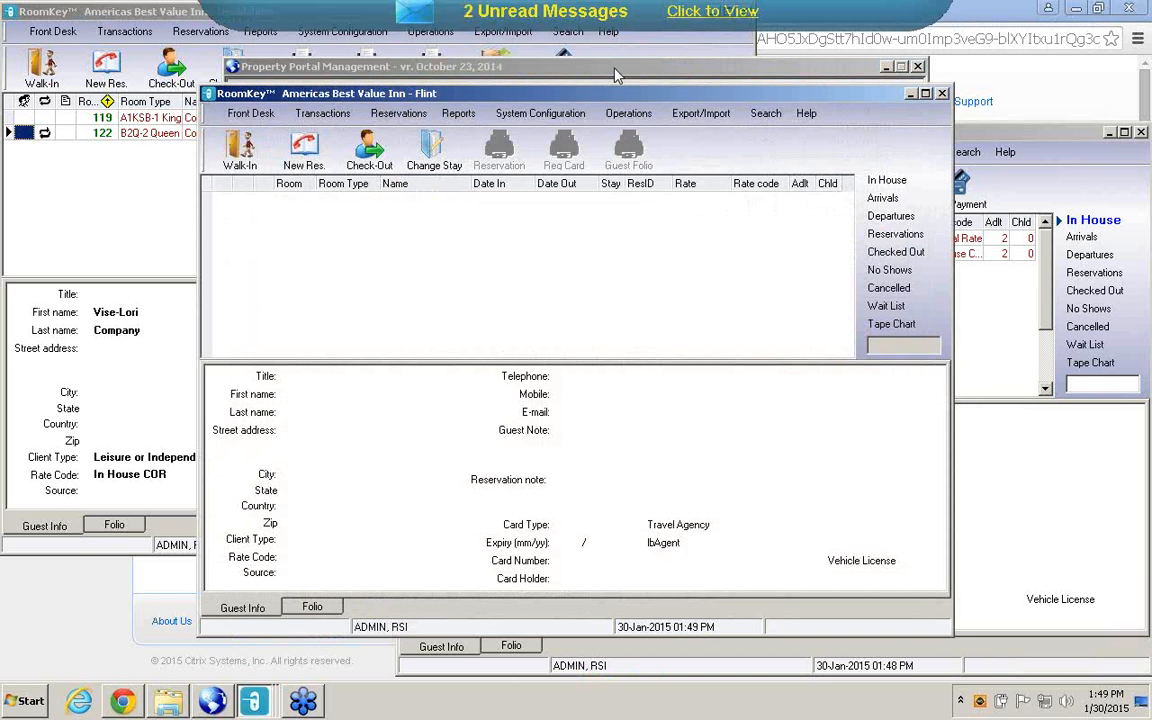
Open the Rate Wizard for the Flint property and start Rate Migration from a new rate.
left_click(545, 114)
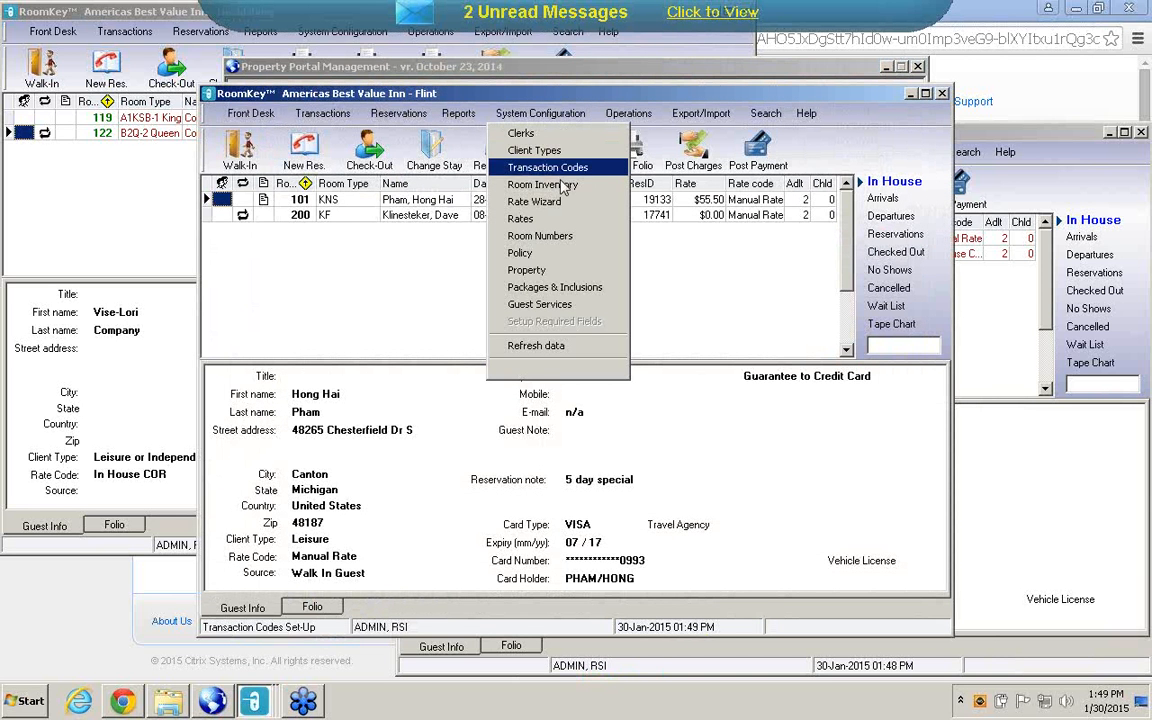
left_click(540, 202)
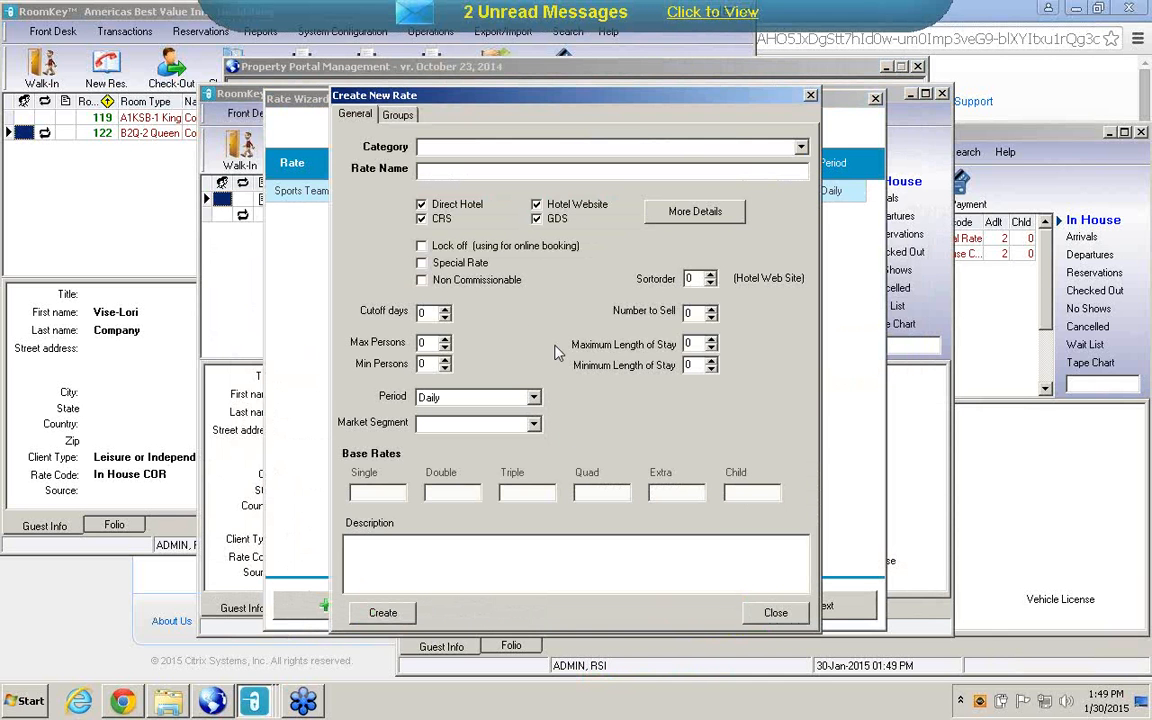
right_click(462, 321)
left_click(548, 330)
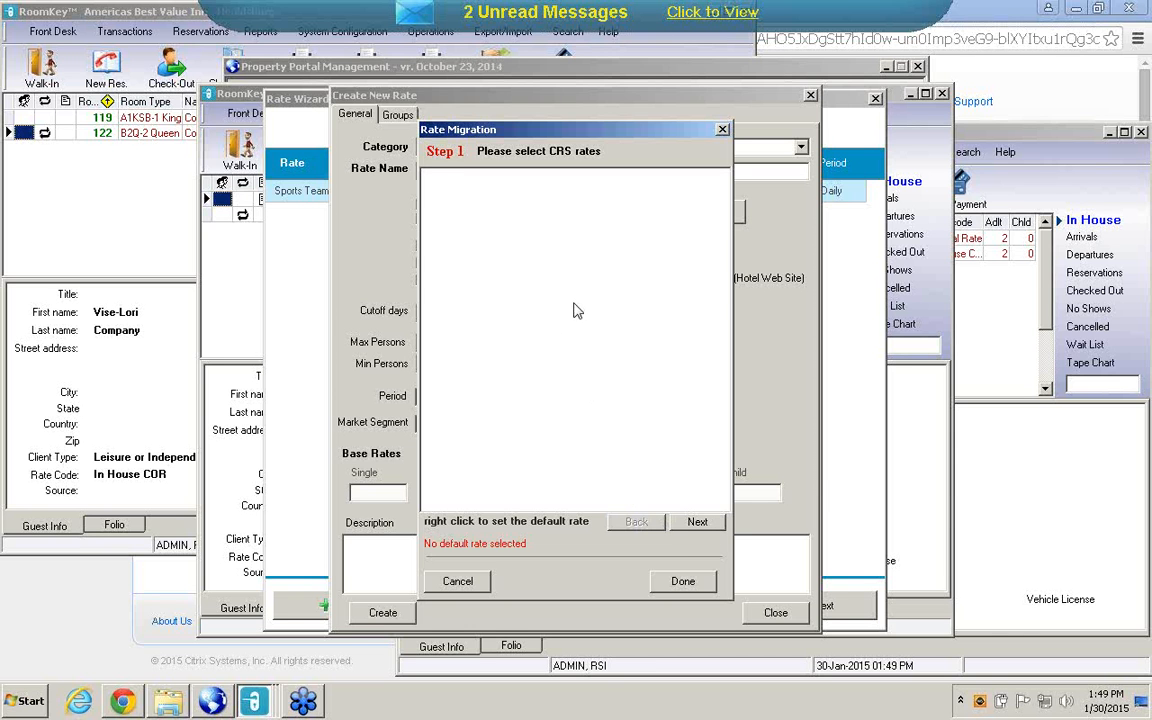
Go through the Rate Migration steps to examine the available Hotel Website, GDS and Hotel Direct rates.
left_click(699, 532)
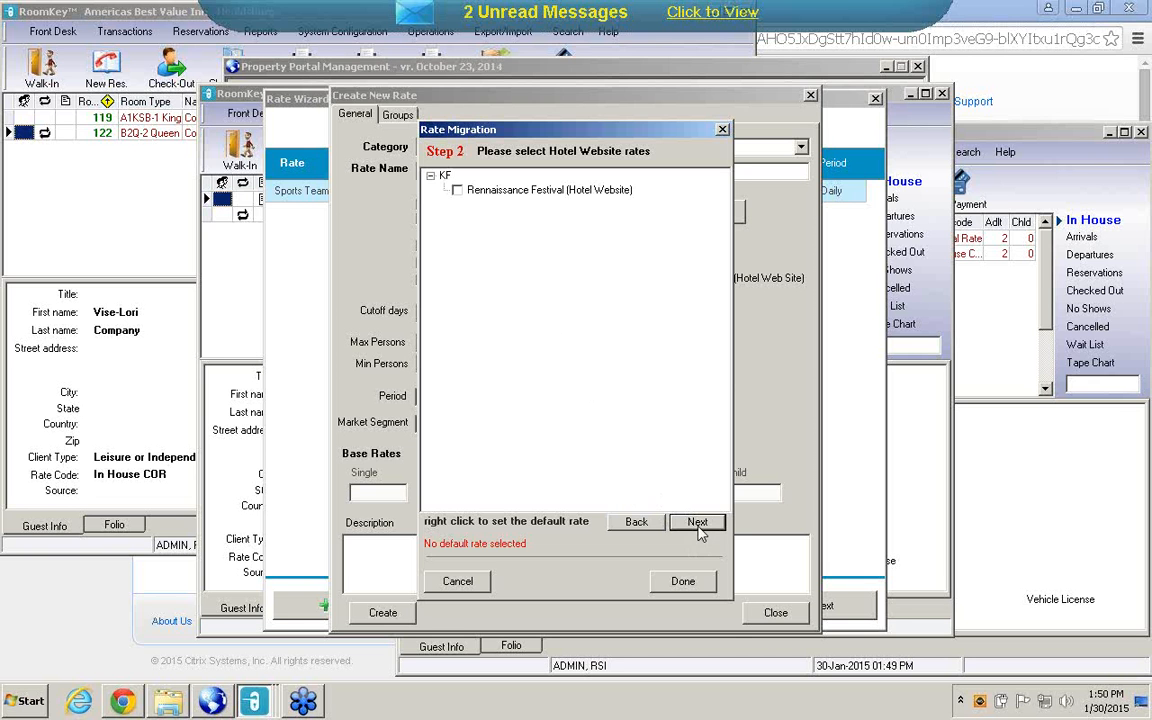
left_click(699, 531)
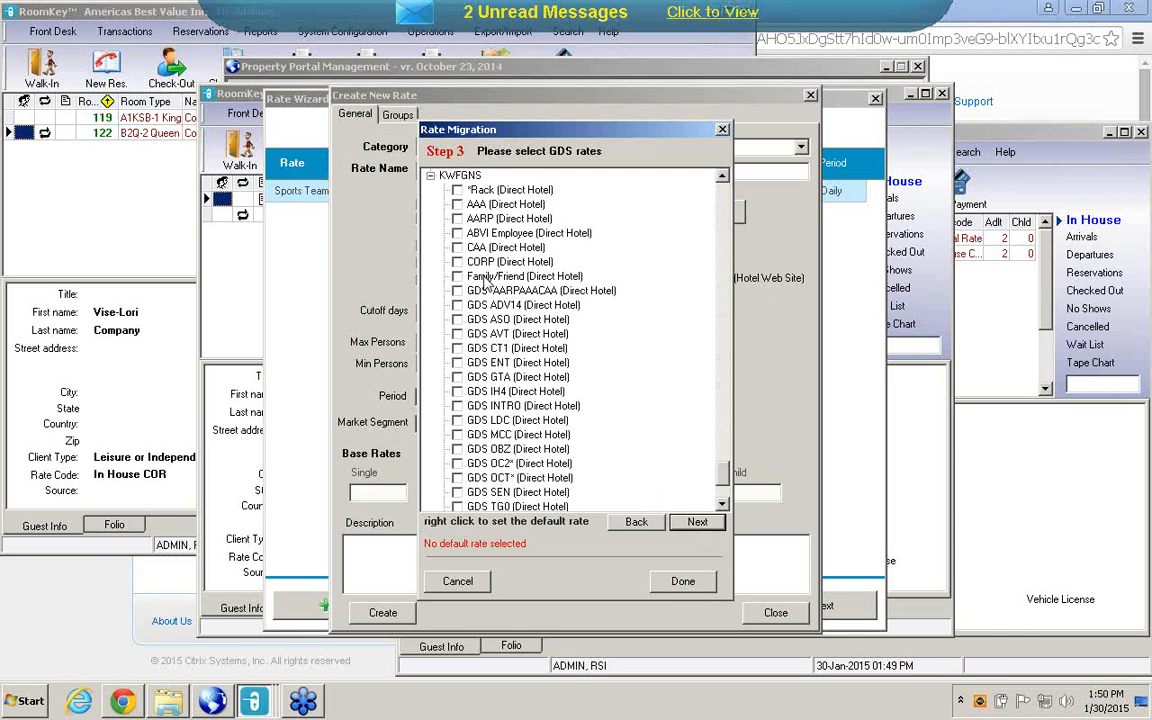
left_click(712, 526)
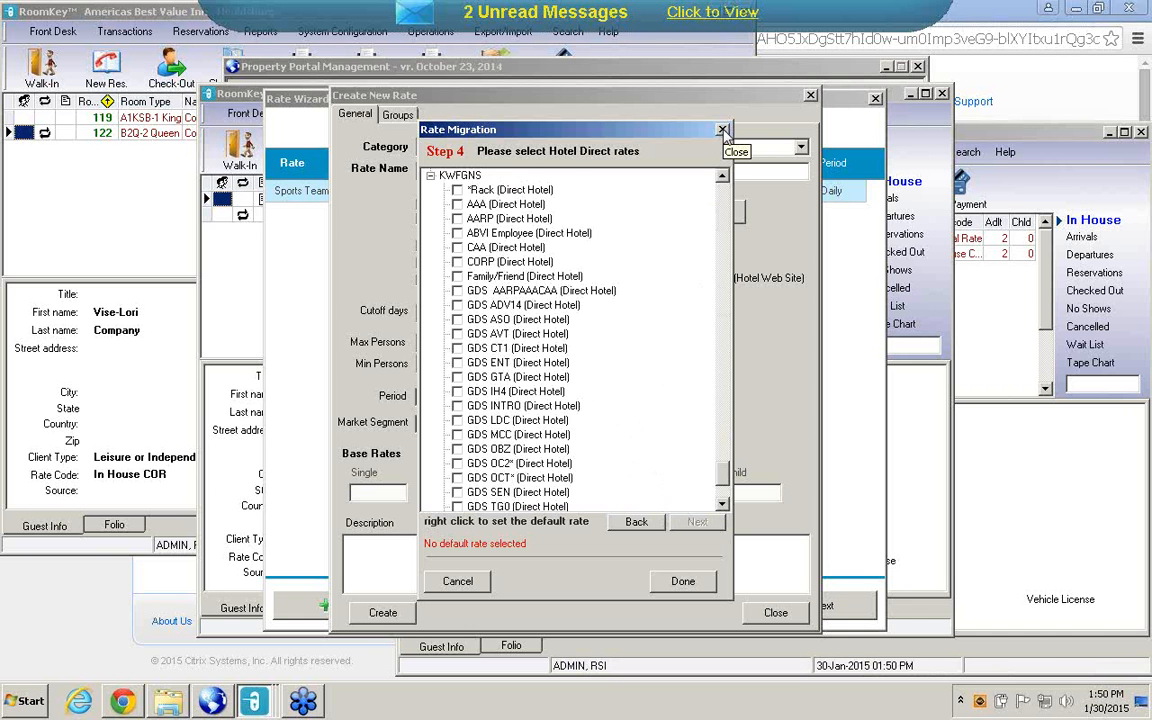
Open a second RoomKey session for Americas Best Value Inn - Flint from Property Portal Management.
left_click(208, 702)
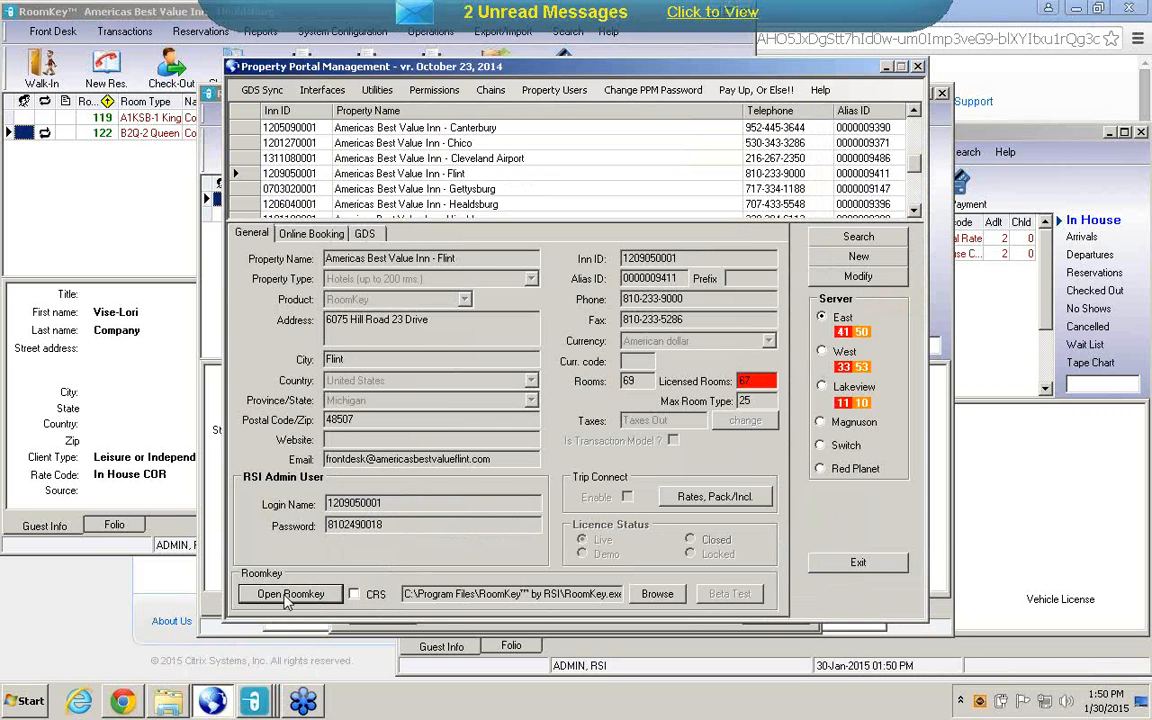
left_click(286, 602)
left_click(287, 594)
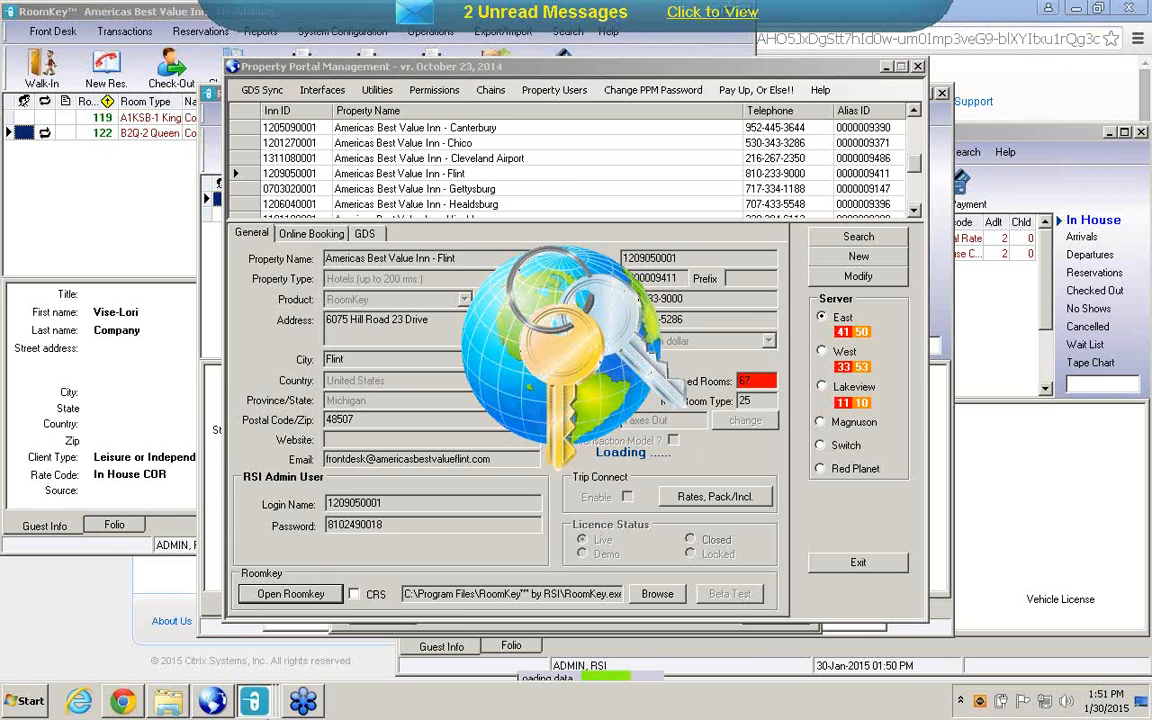
mouse_move(258, 706)
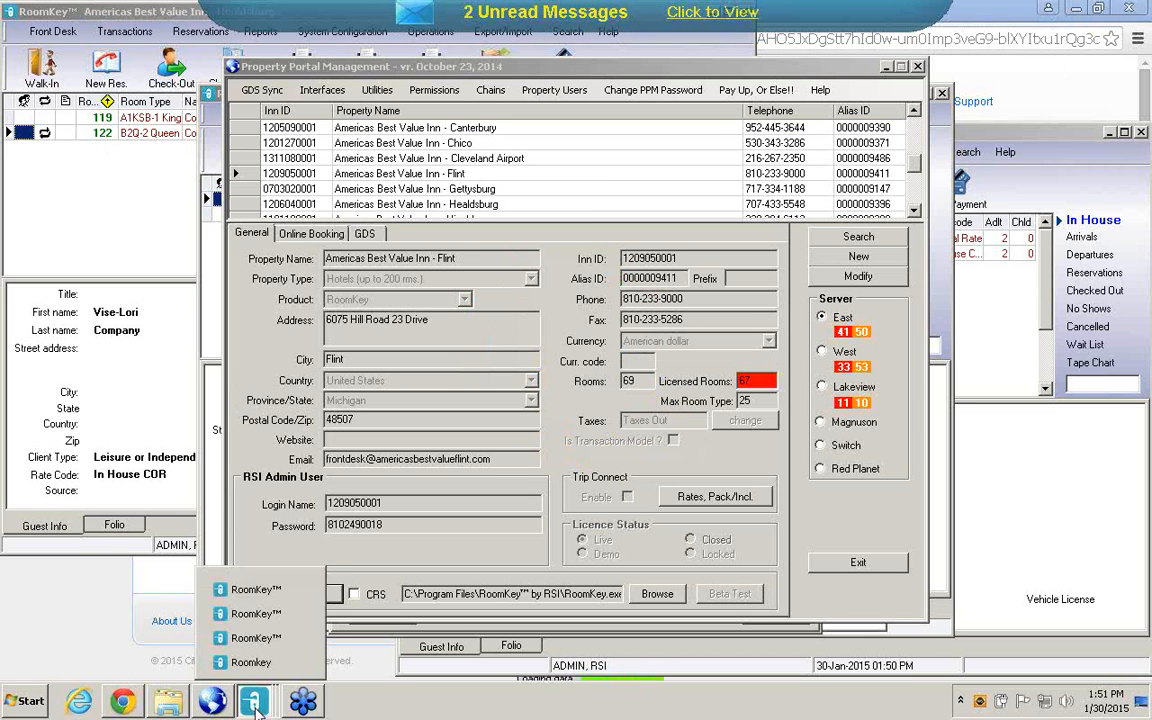
left_click(258, 590)
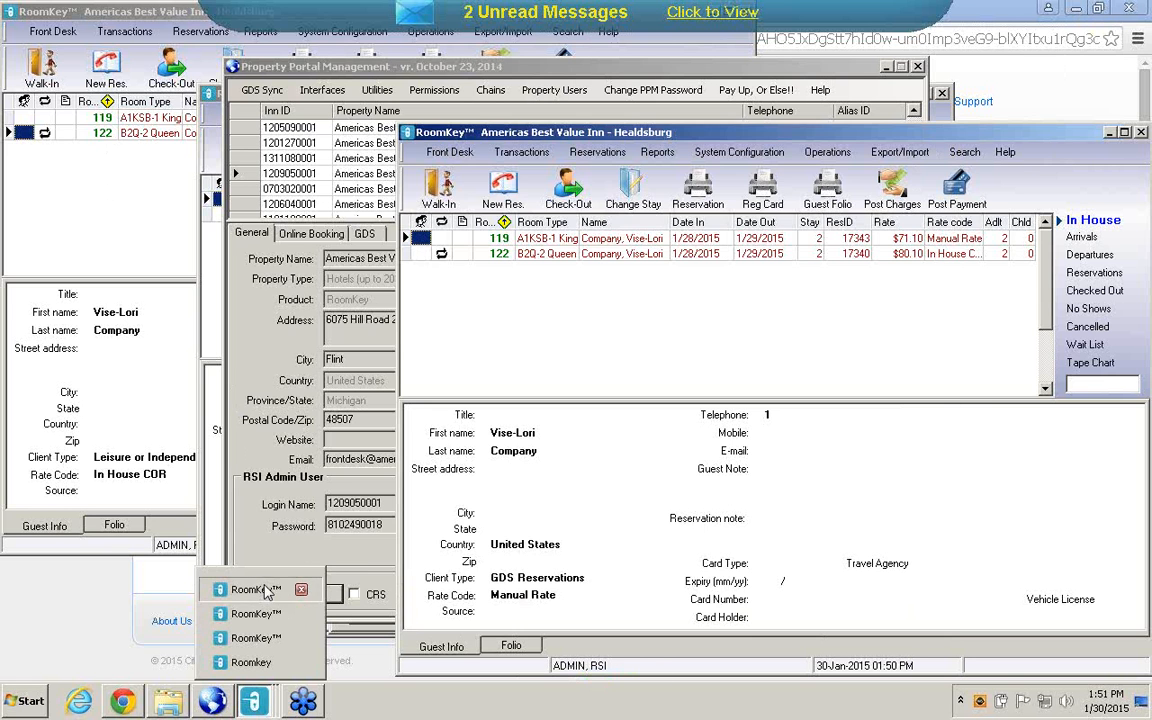
left_click(1107, 132)
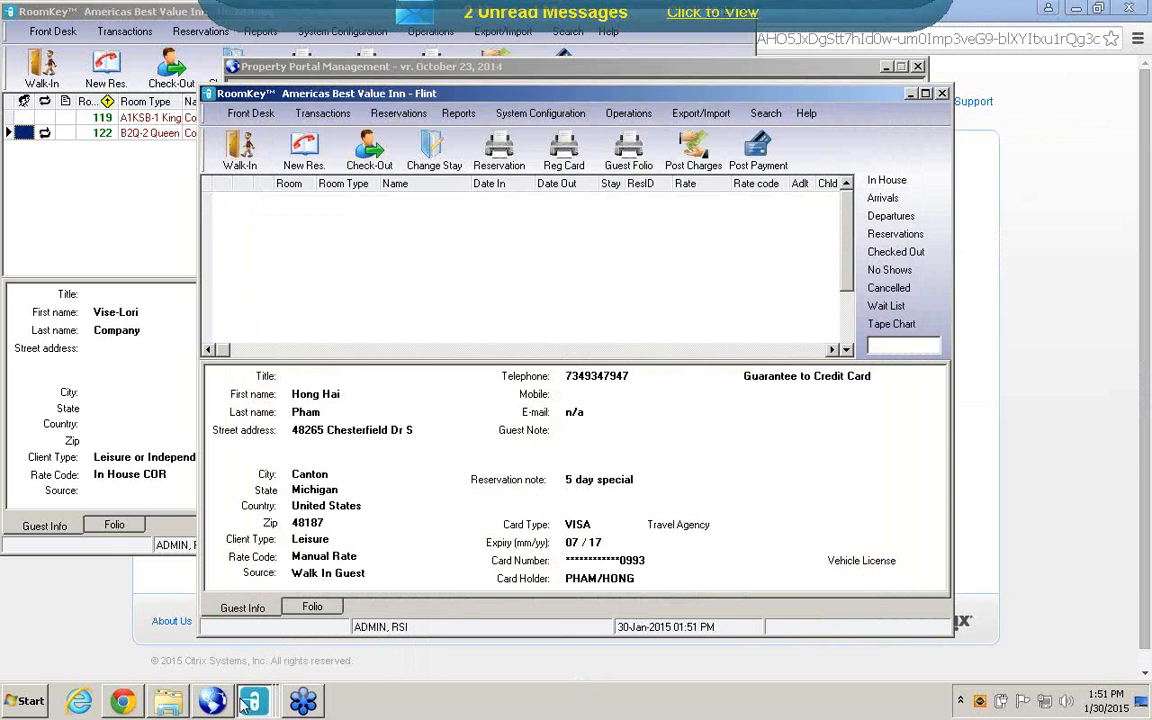
mouse_move(256, 704)
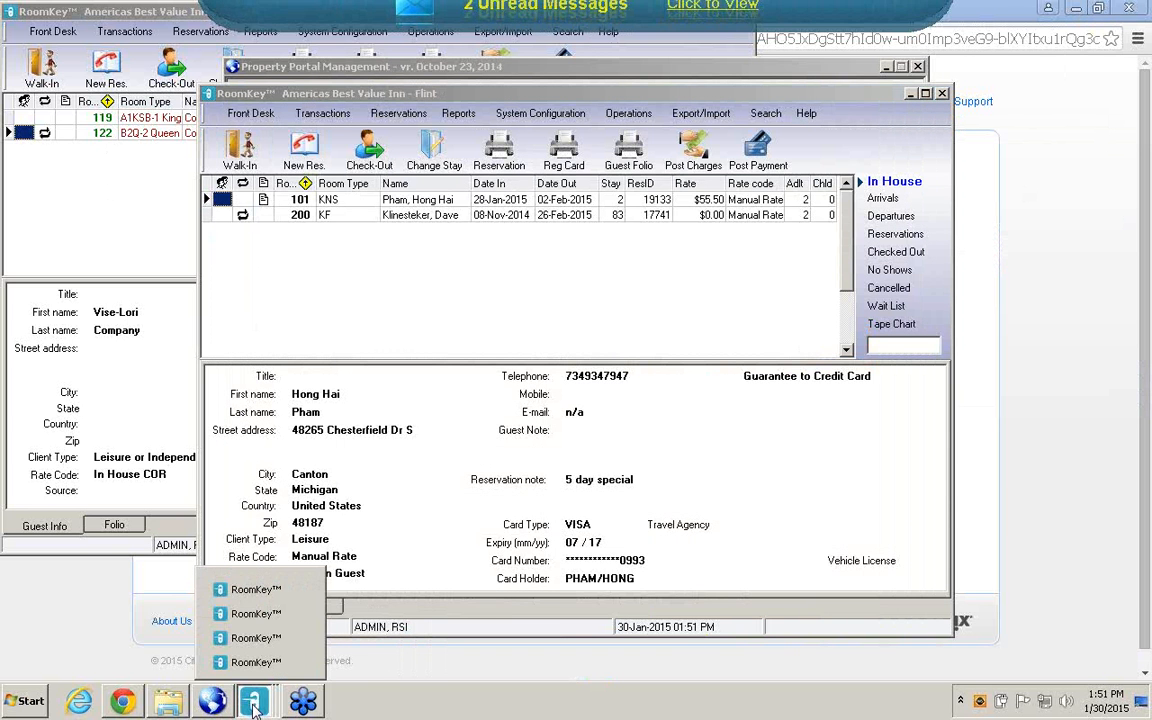
left_click(252, 590)
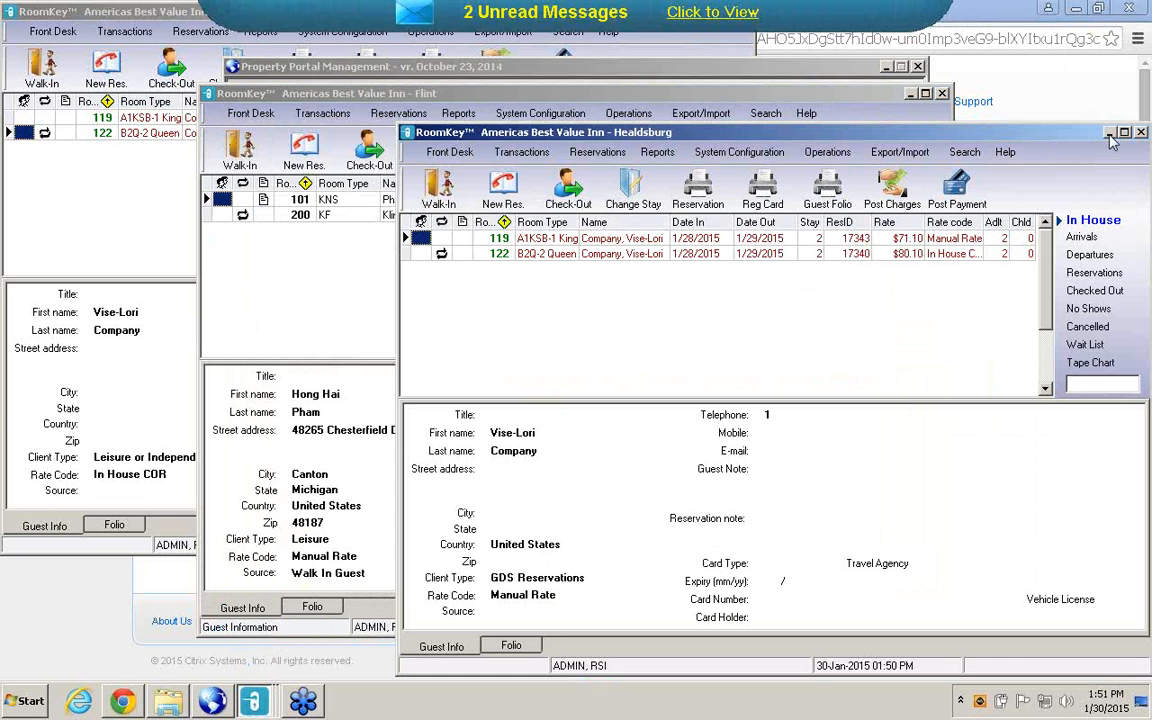
left_click(1109, 133)
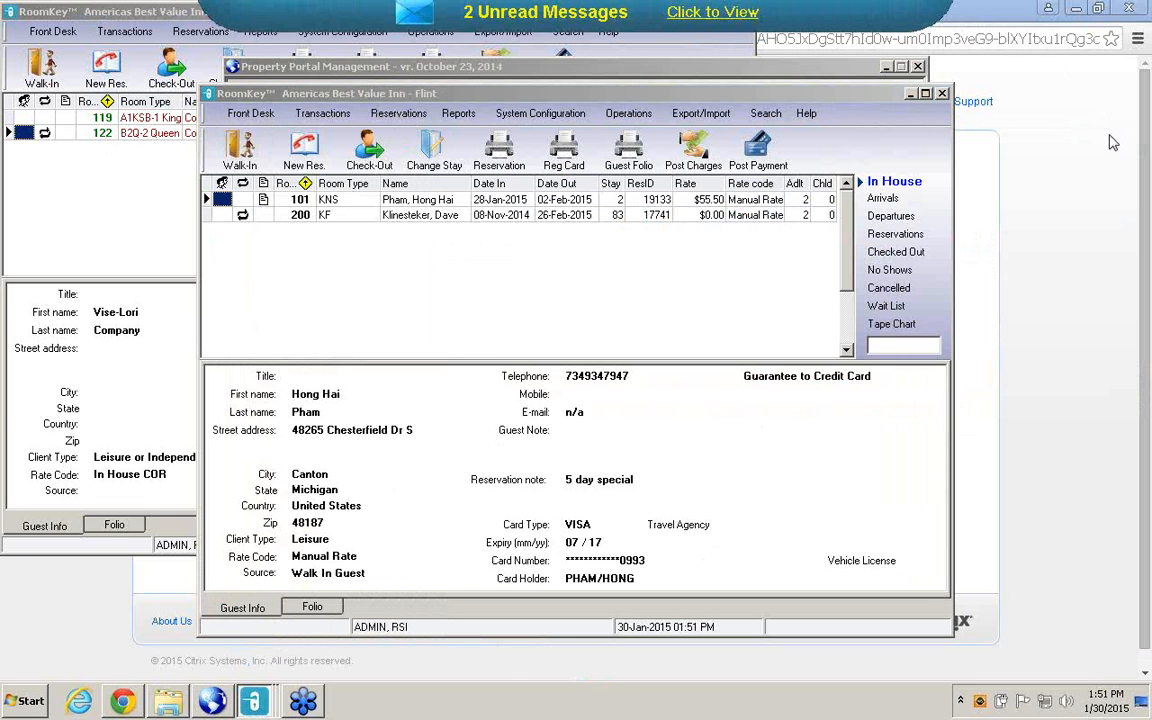
Move the new Flint RoomKey window clear of the other windows and minimize Property Portal Management.
left_click(257, 704)
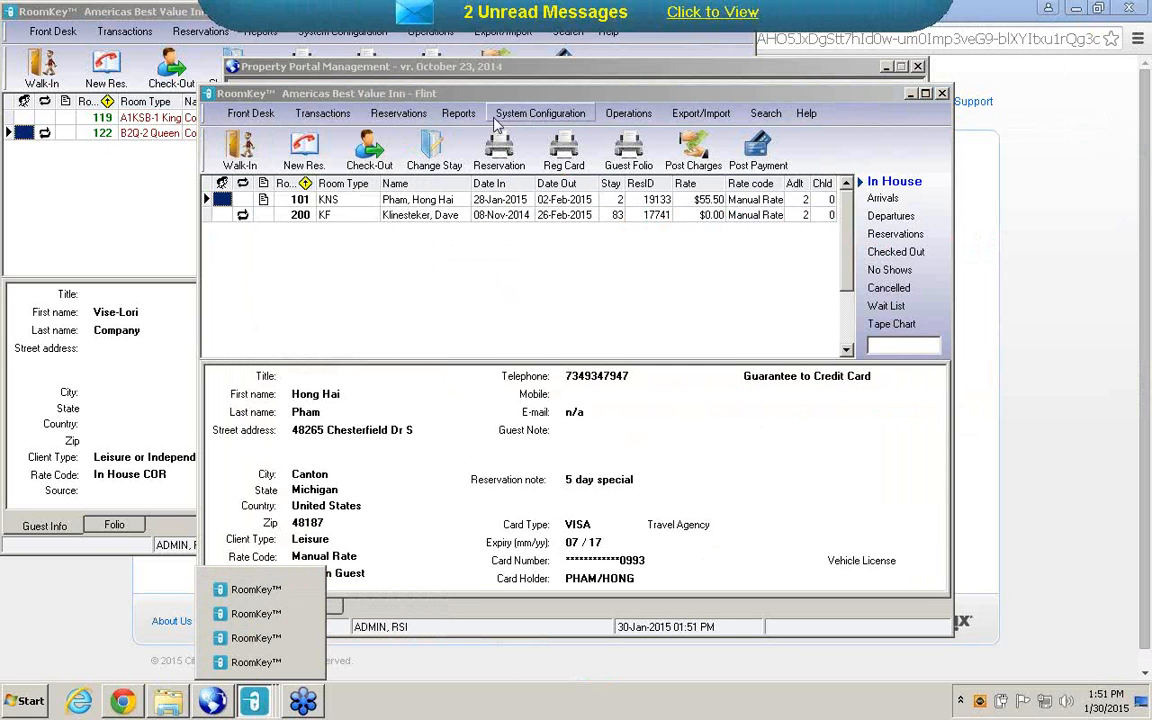
left_click_drag(492, 97, 290, 14)
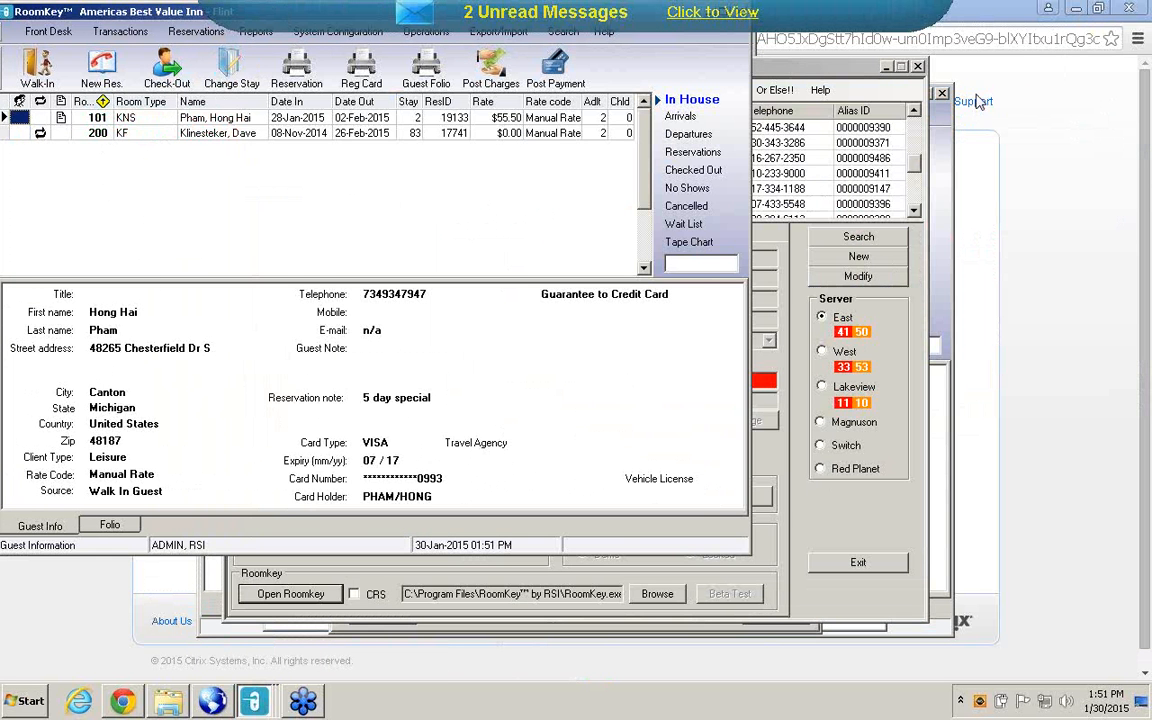
left_click(887, 67)
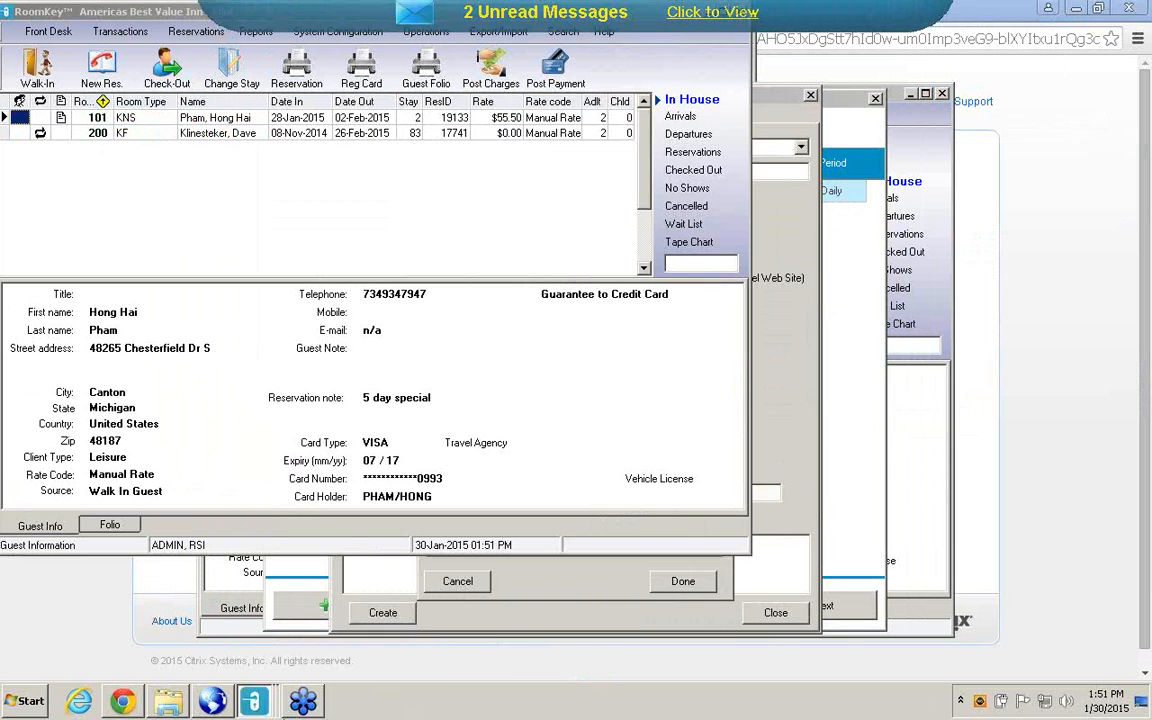
Exit both RoomKey sessions that are open for the Healdsburg property.
left_click(256, 704)
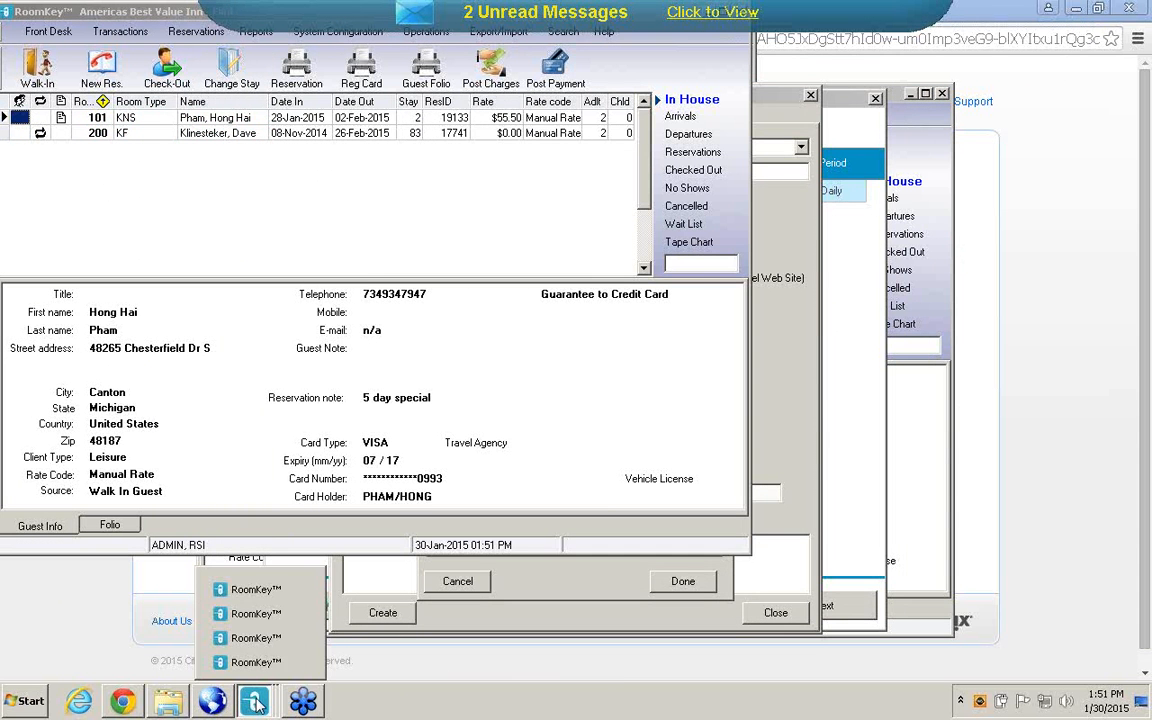
left_click(277, 596)
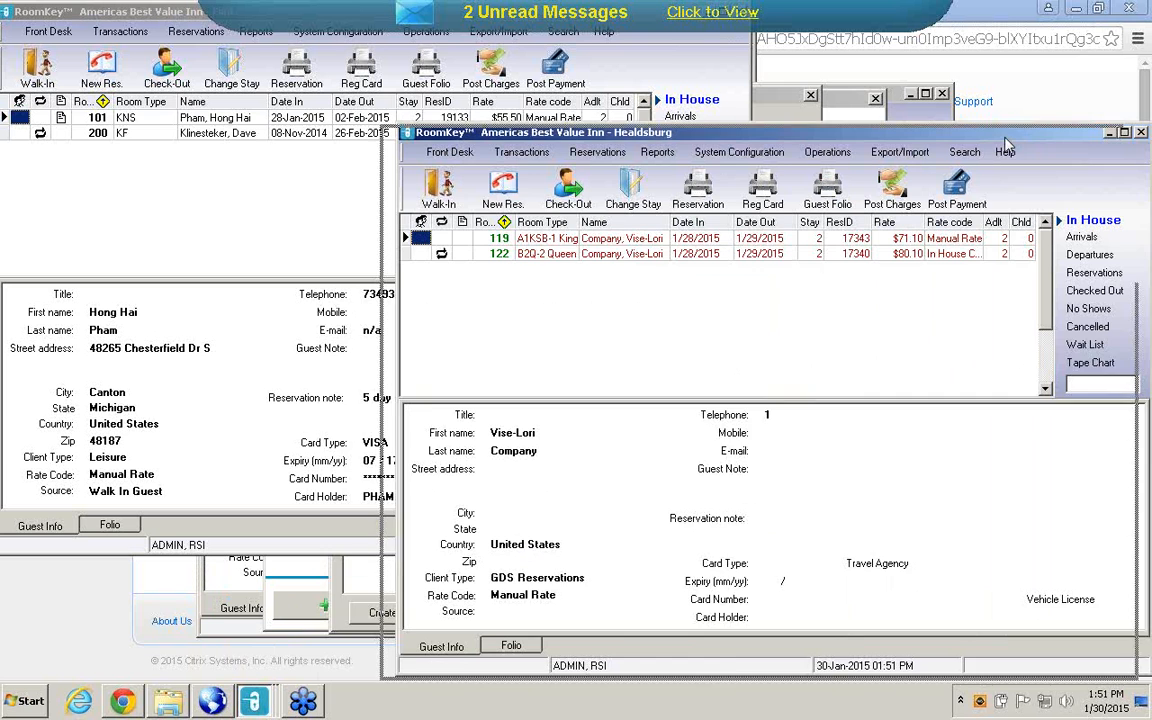
left_click_drag(1022, 140, 944, 152)
left_click(1064, 146)
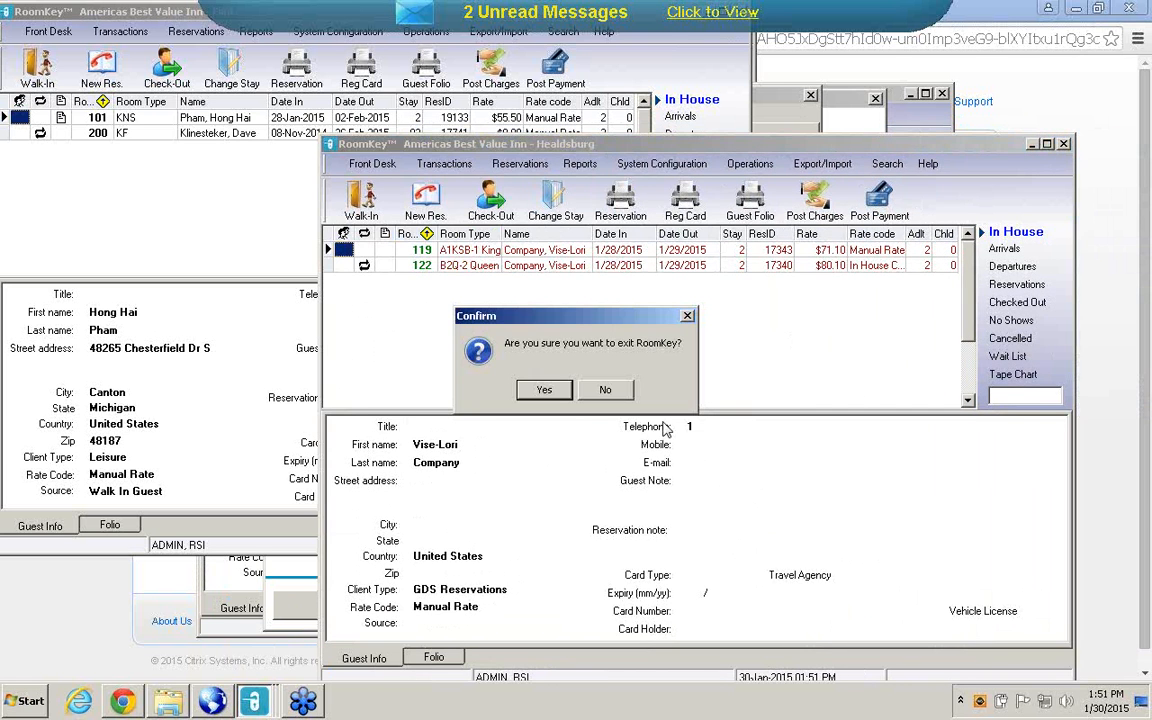
left_click(549, 391)
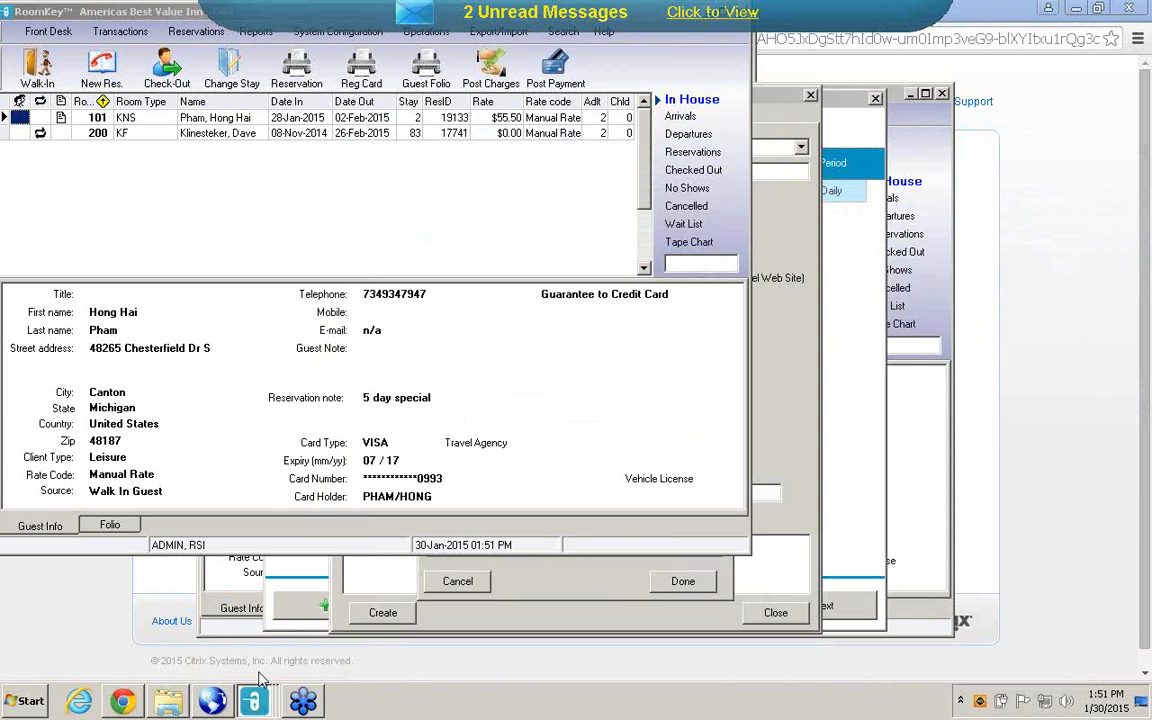
mouse_move(254, 702)
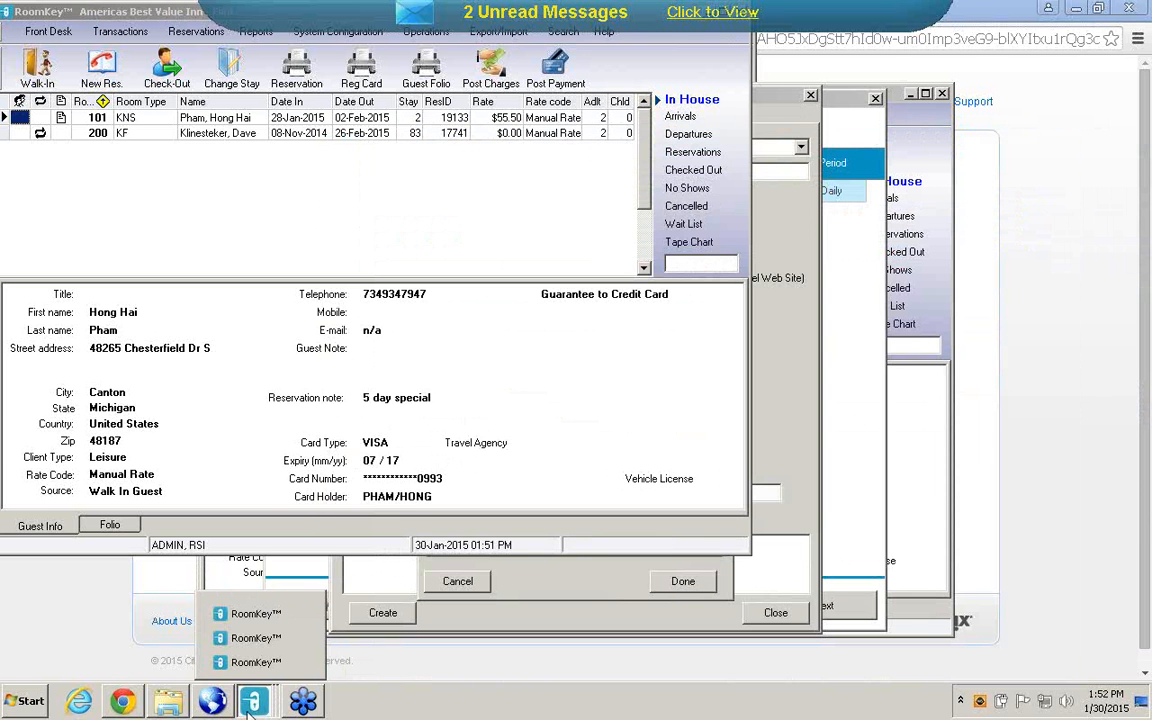
left_click(301, 614)
left_click(546, 391)
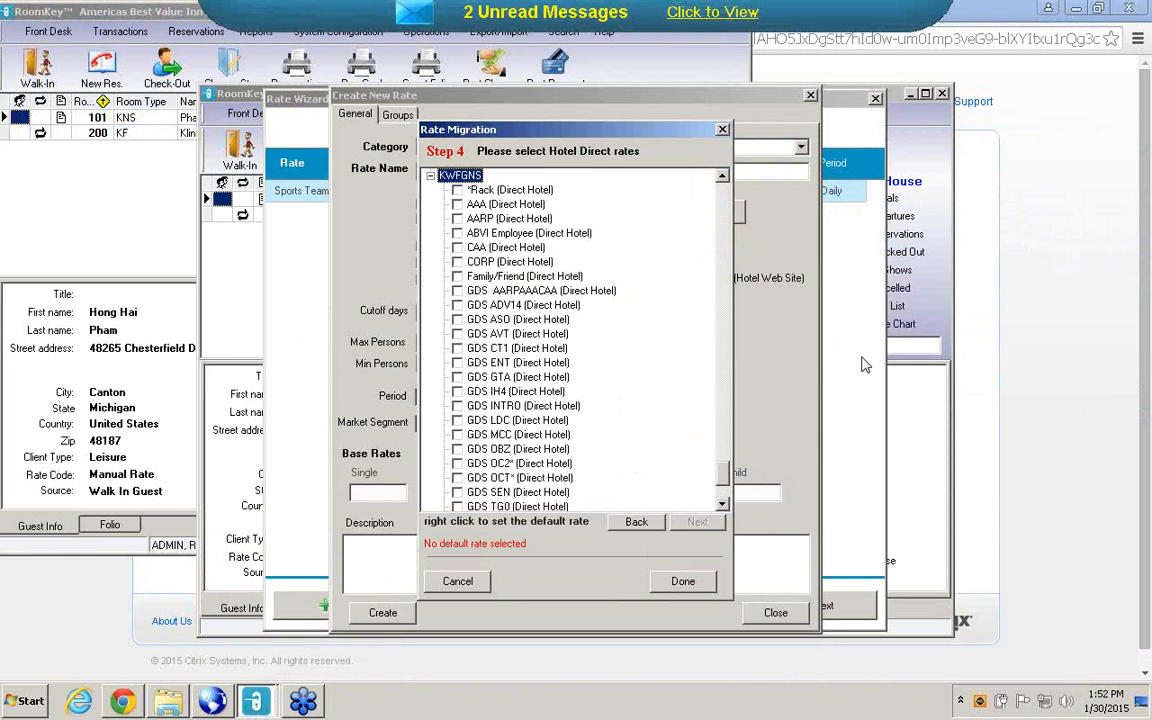
Close Rate Migration, Create New Rate and the Rate Wizard in the original Flint session, and move its window away from the second one.
left_click(681, 580)
left_click(809, 96)
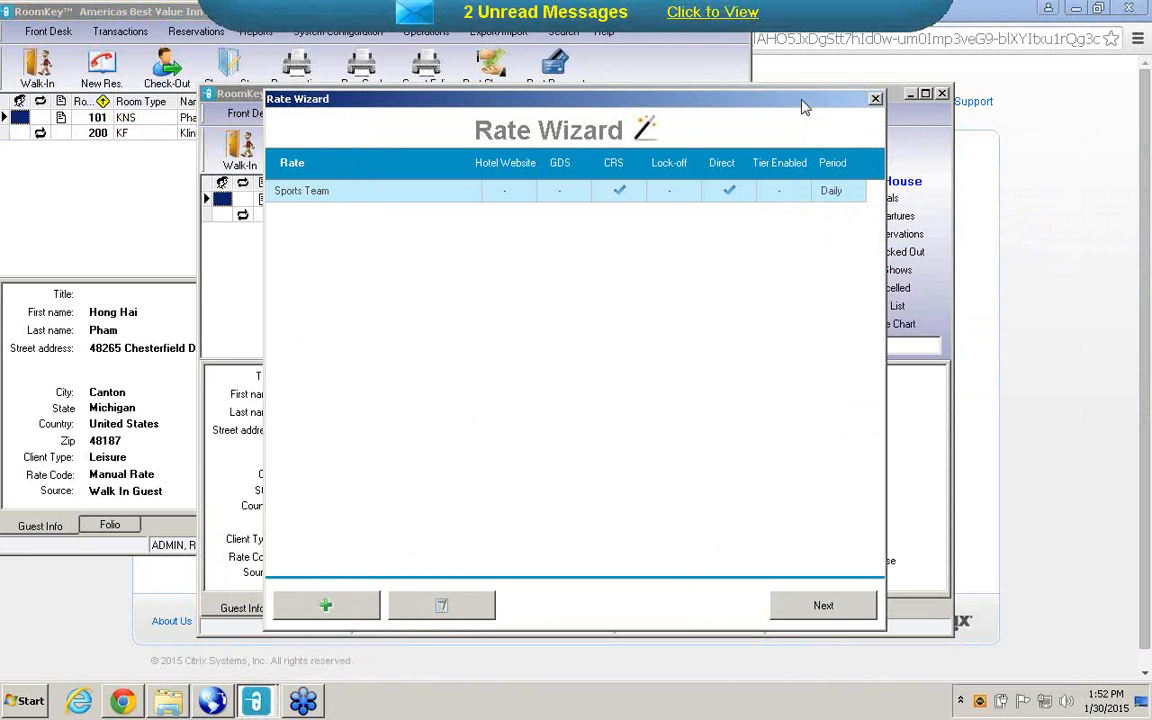
left_click(875, 100)
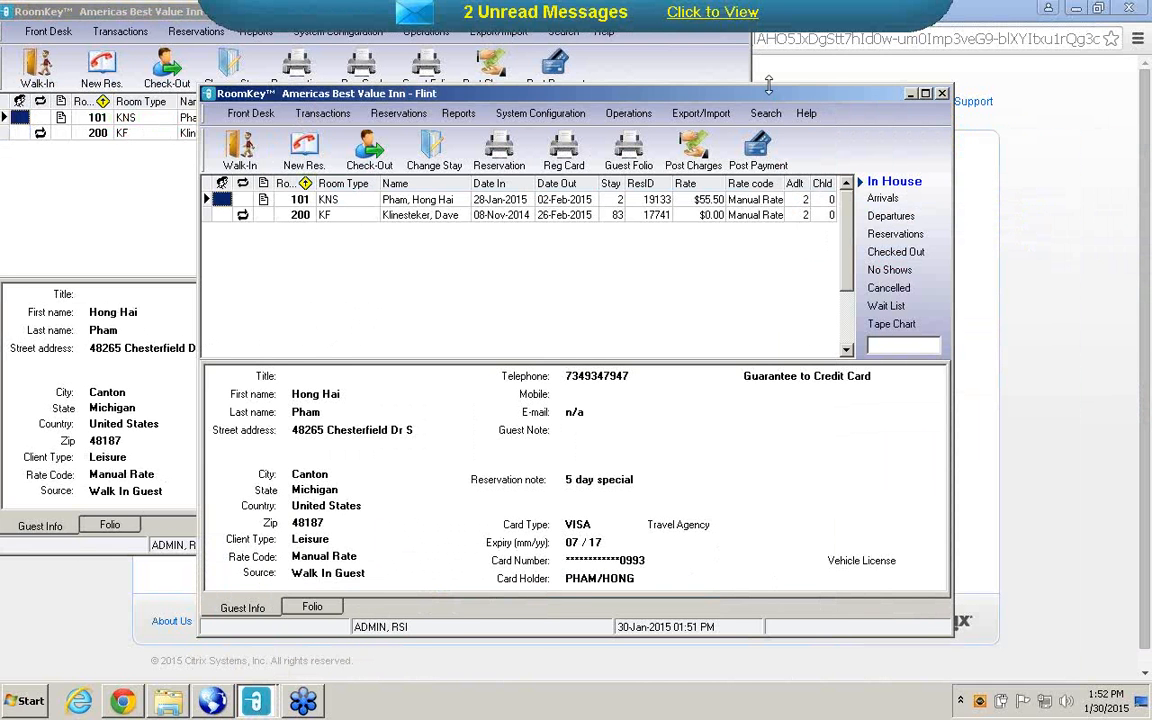
left_click_drag(769, 86, 965, 142)
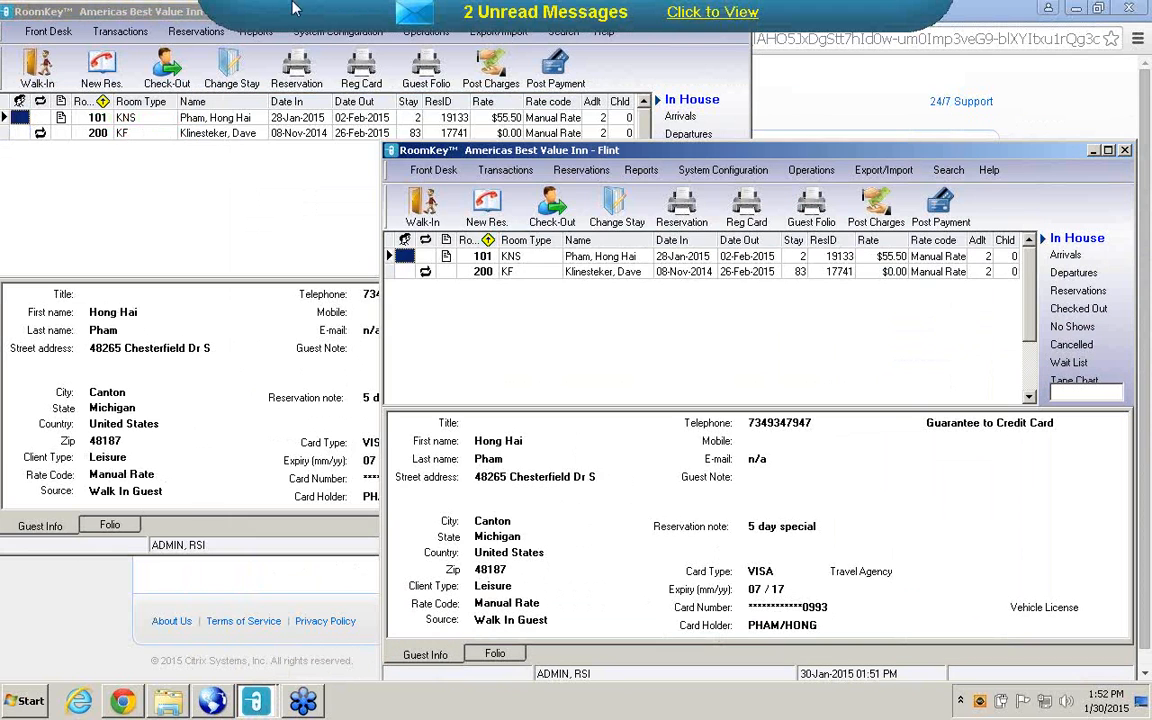
Open the Rates configuration in the newer Flint session and the Rate Wizard in the original one, side by side.
left_click(313, 35)
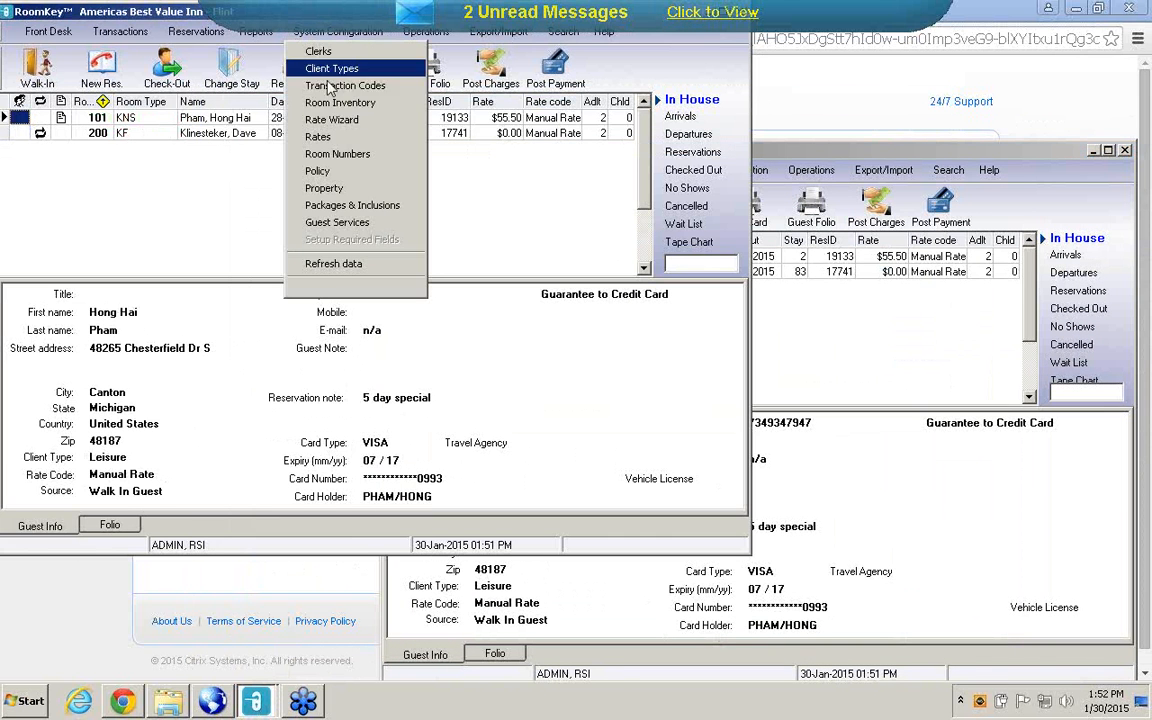
left_click(336, 138)
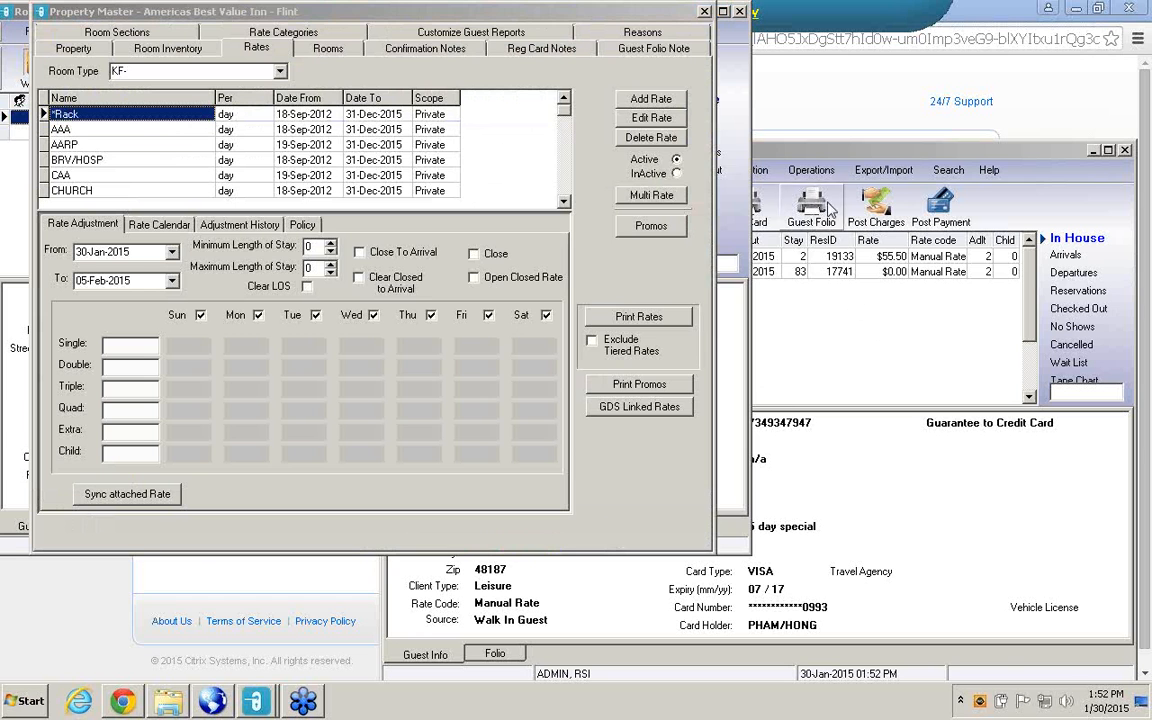
left_click(868, 343)
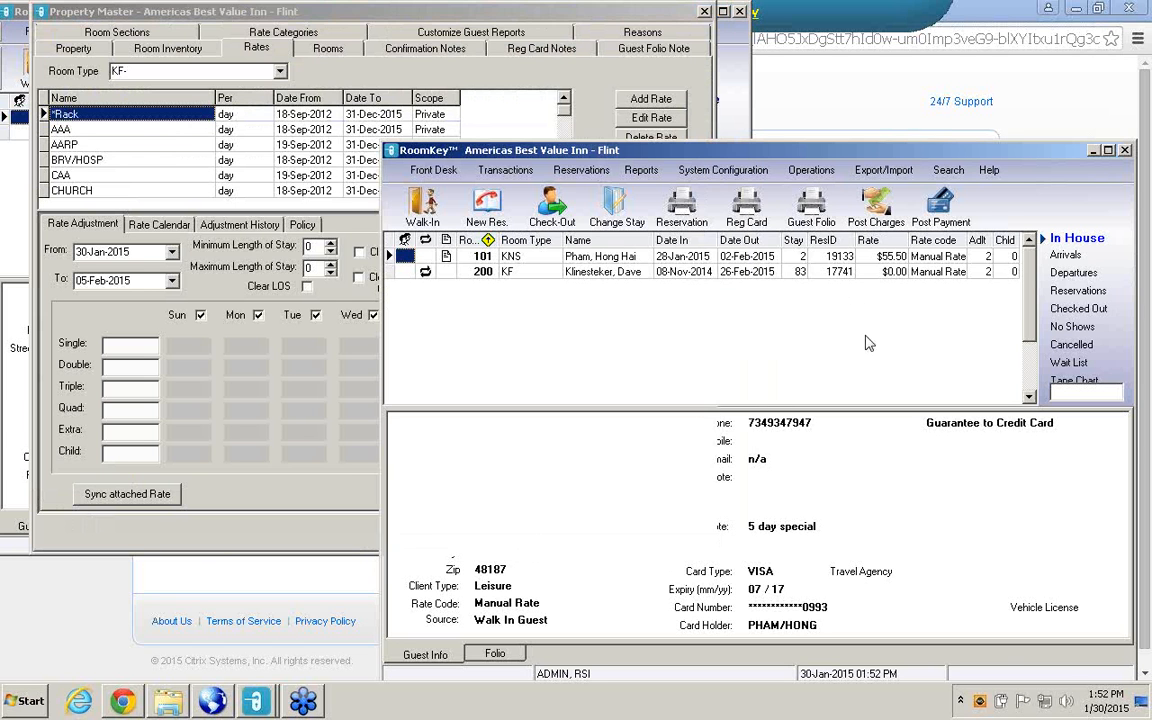
left_click(722, 170)
left_click(742, 260)
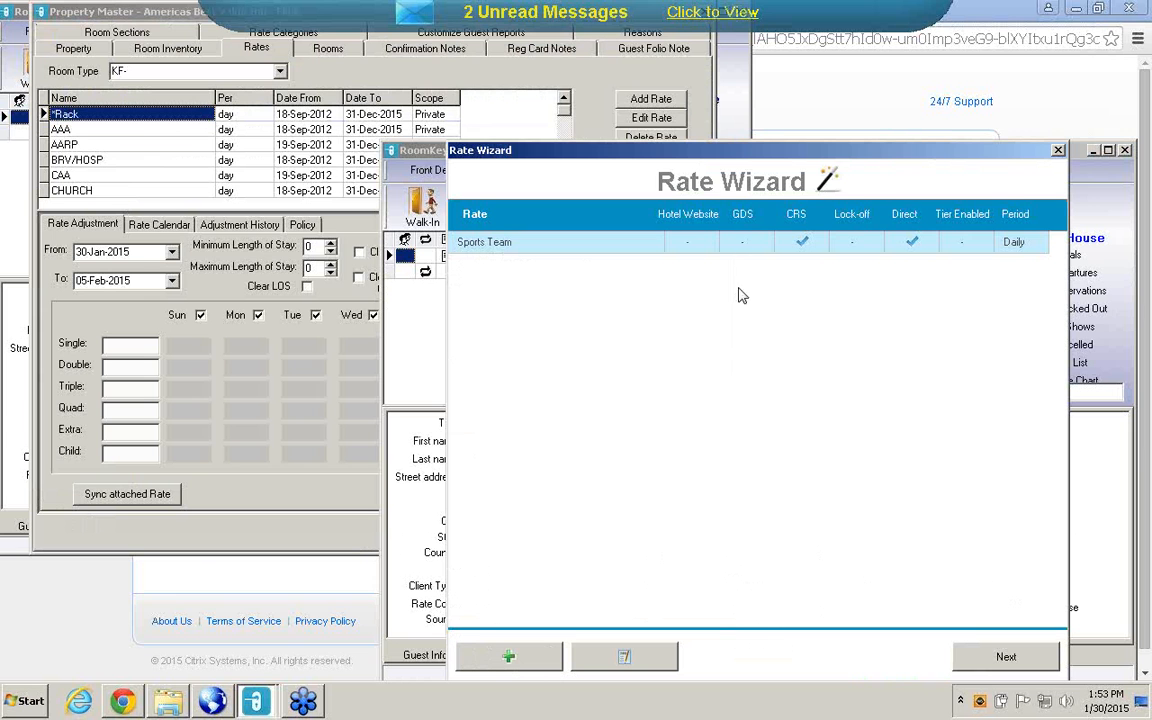
Start a new rate named *RACK, choose to add existing rates to it, and advance Rate Migration to the GDS rates.
left_click(532, 667)
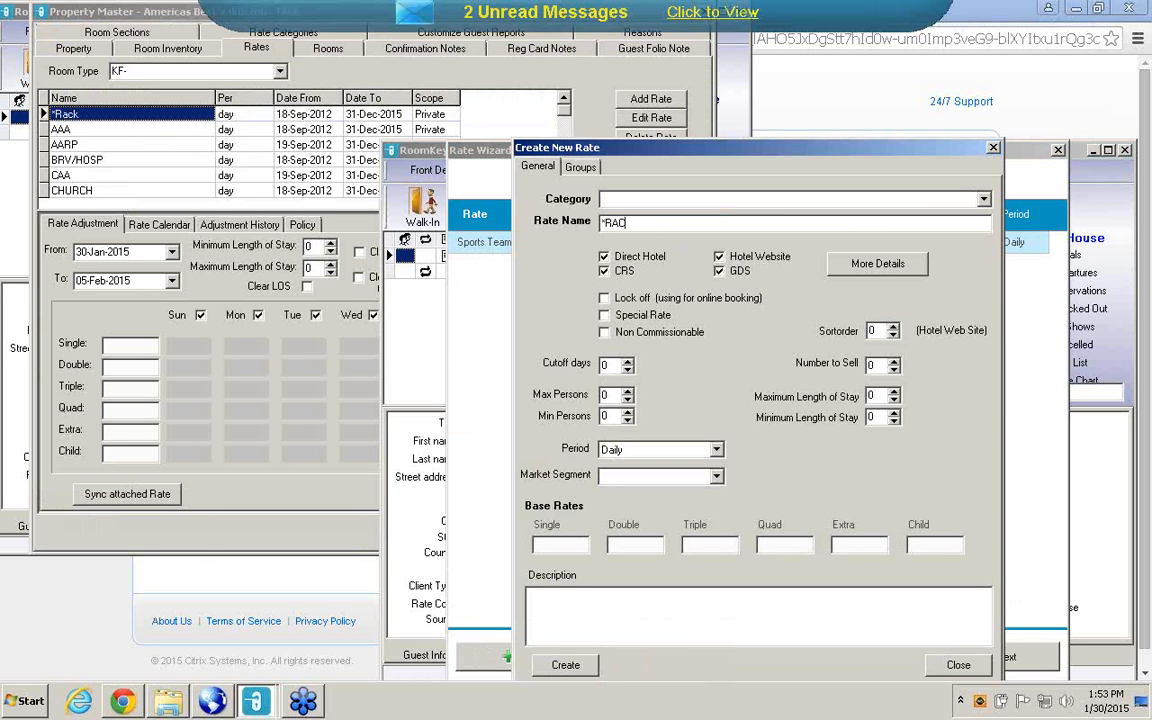
right_click(705, 386)
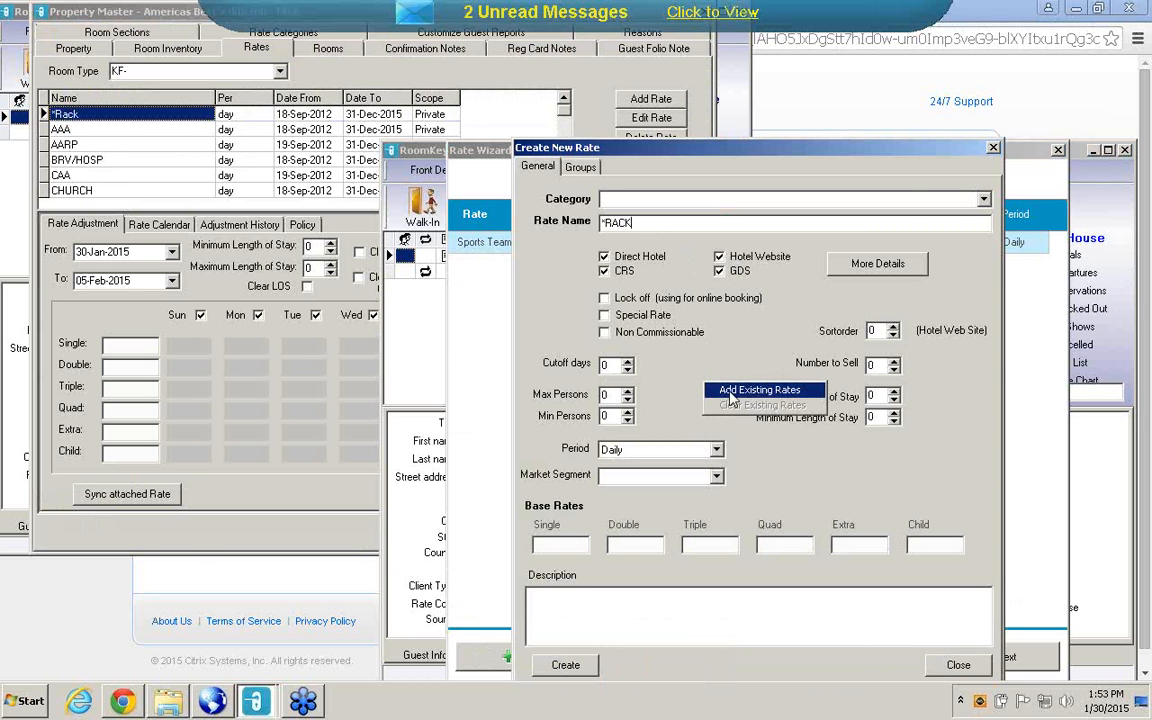
left_click(730, 393)
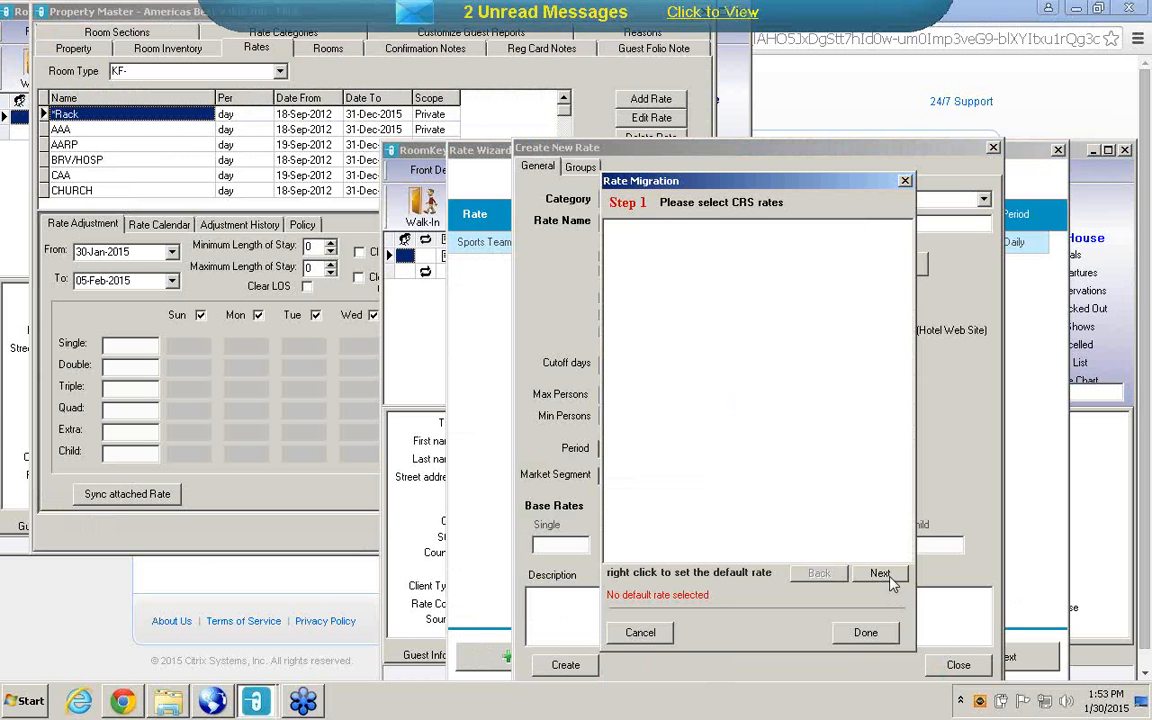
left_click(880, 574)
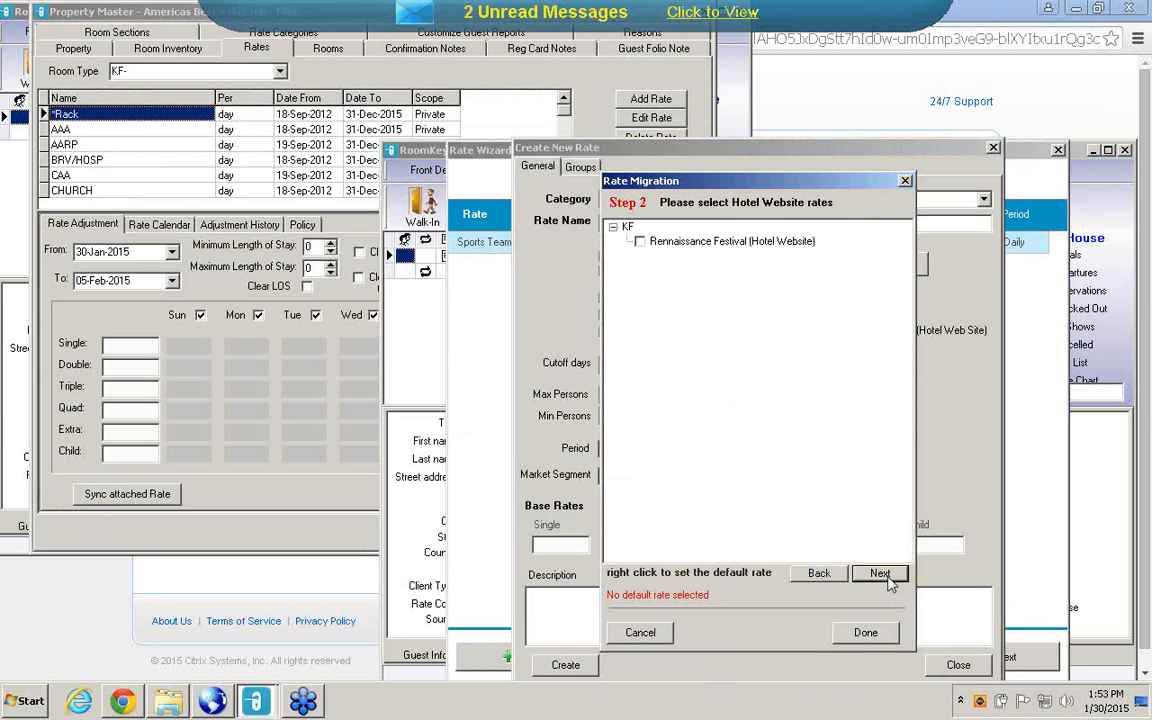
left_click(886, 579)
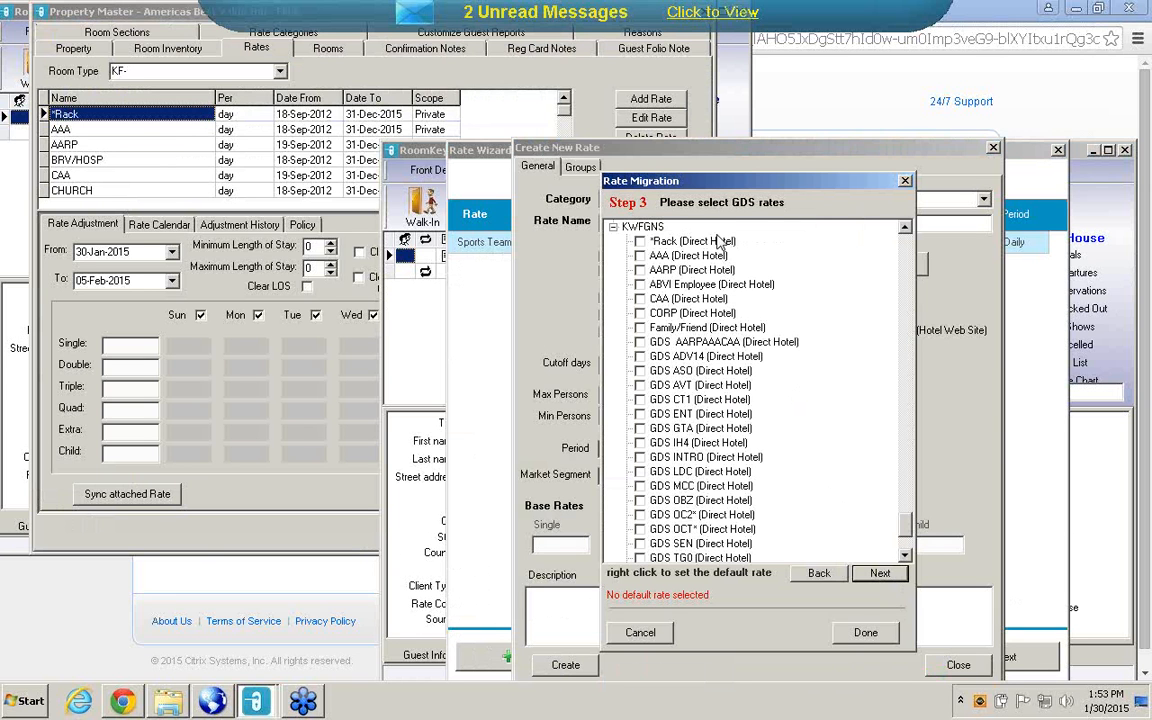
Select the *Rack (Direct Hotel) GDS rate for room types QQNS, KNS, QHNS, QQWFNS, KWF, KF and KWFGNS.
left_click(640, 243)
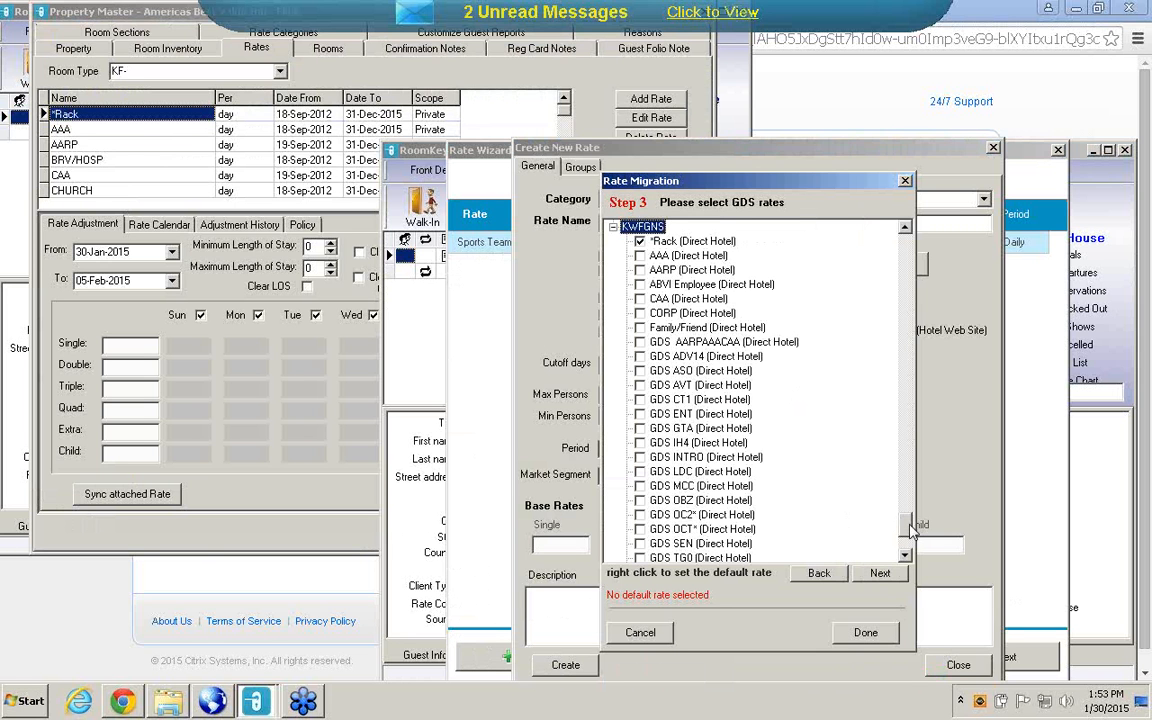
left_click_drag(908, 530, 905, 237)
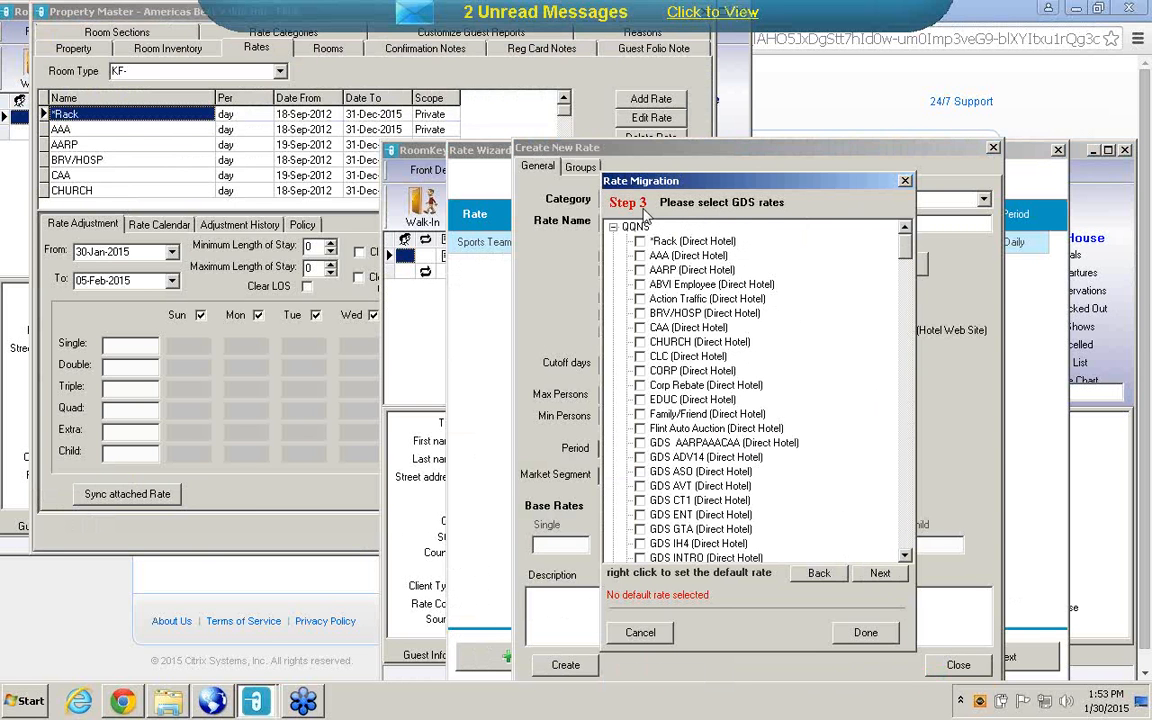
left_click(643, 242)
left_click(616, 227)
left_click(641, 257)
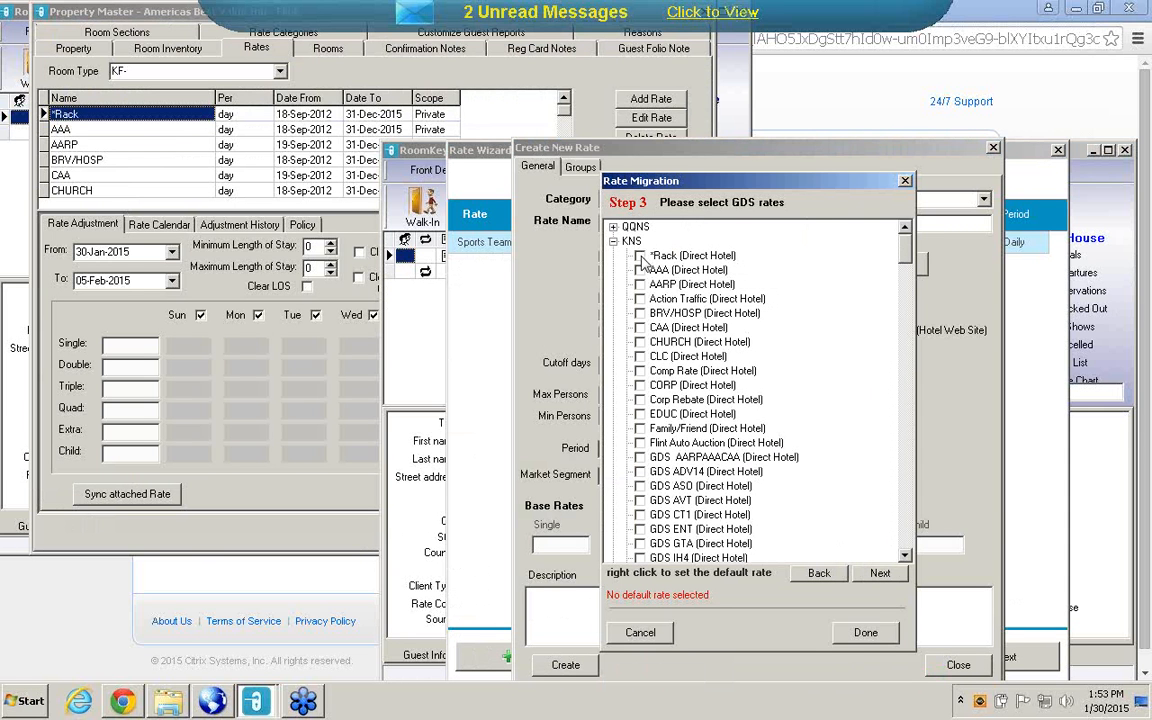
left_click(613, 241)
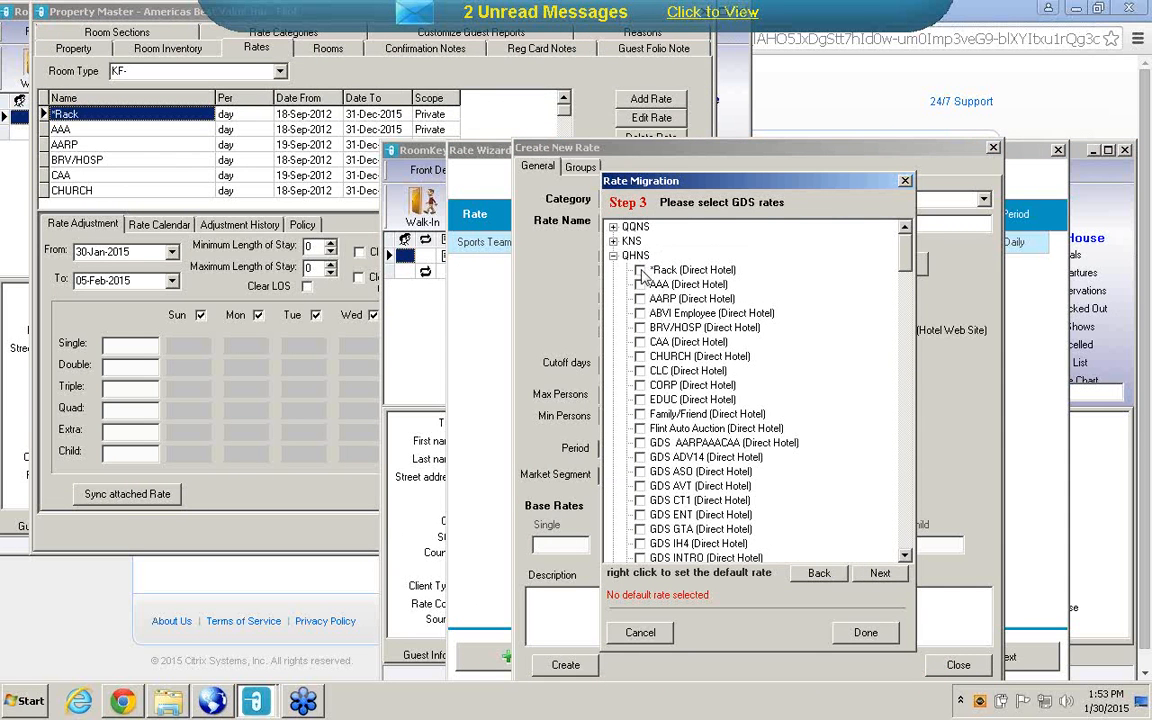
left_click(640, 270)
left_click(613, 256)
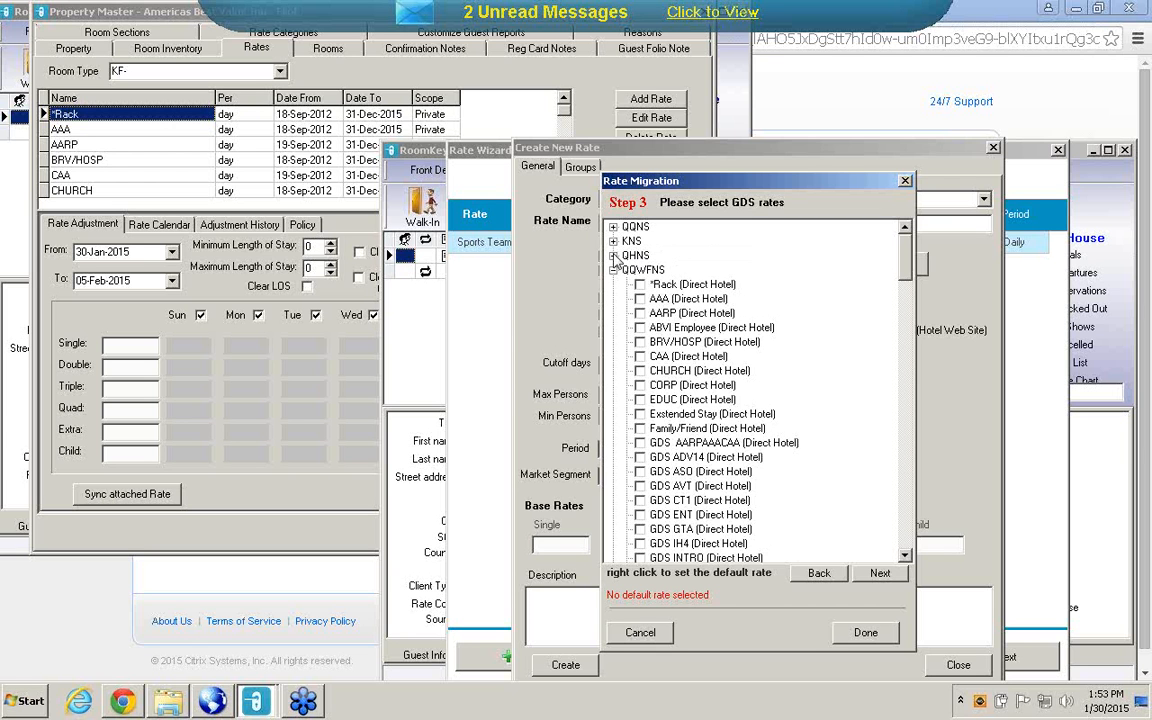
left_click(640, 284)
left_click(613, 270)
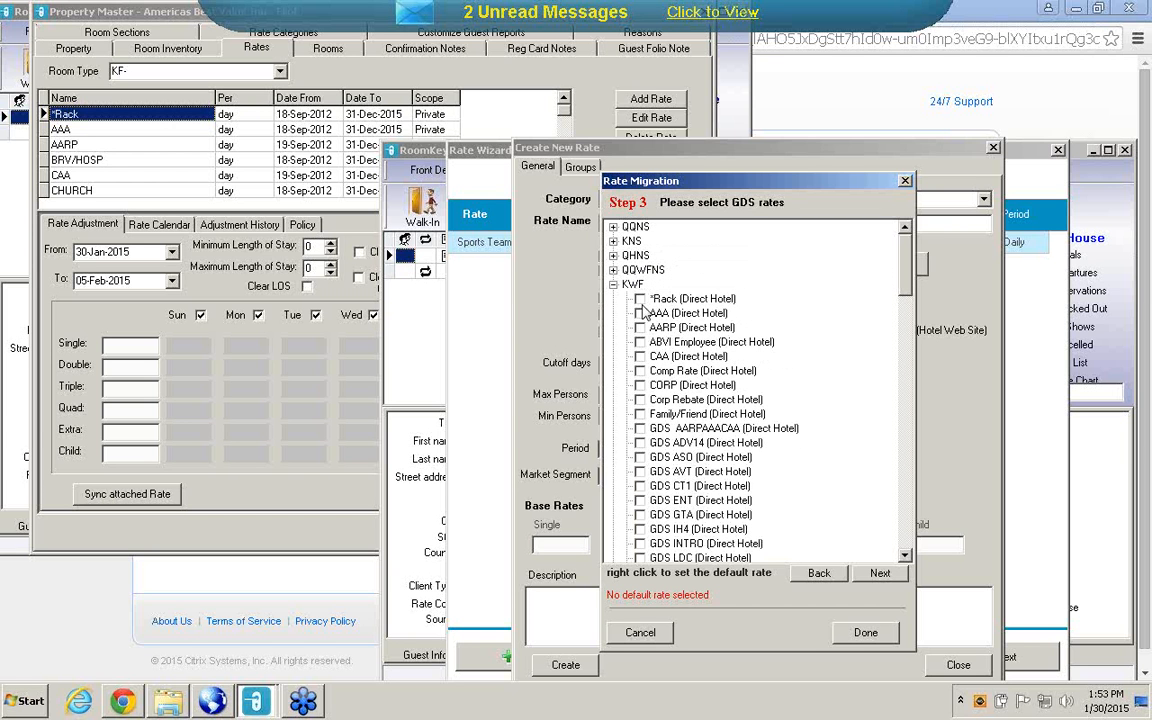
left_click(613, 284)
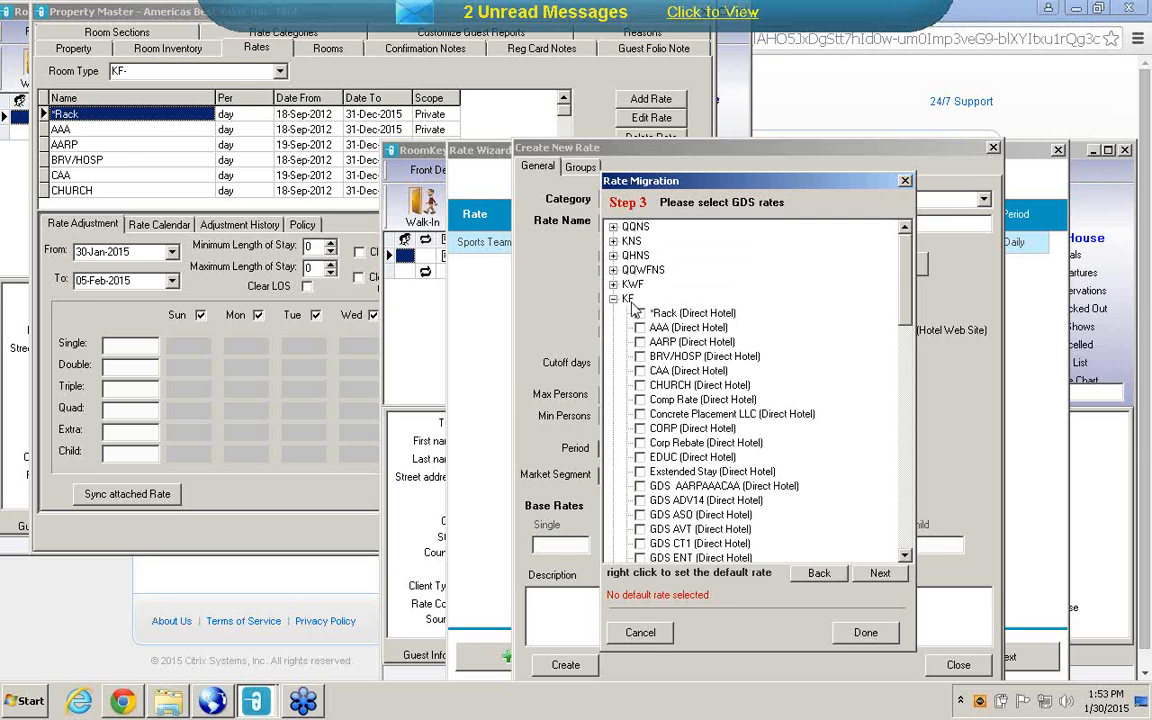
left_click(640, 313)
left_click(613, 299)
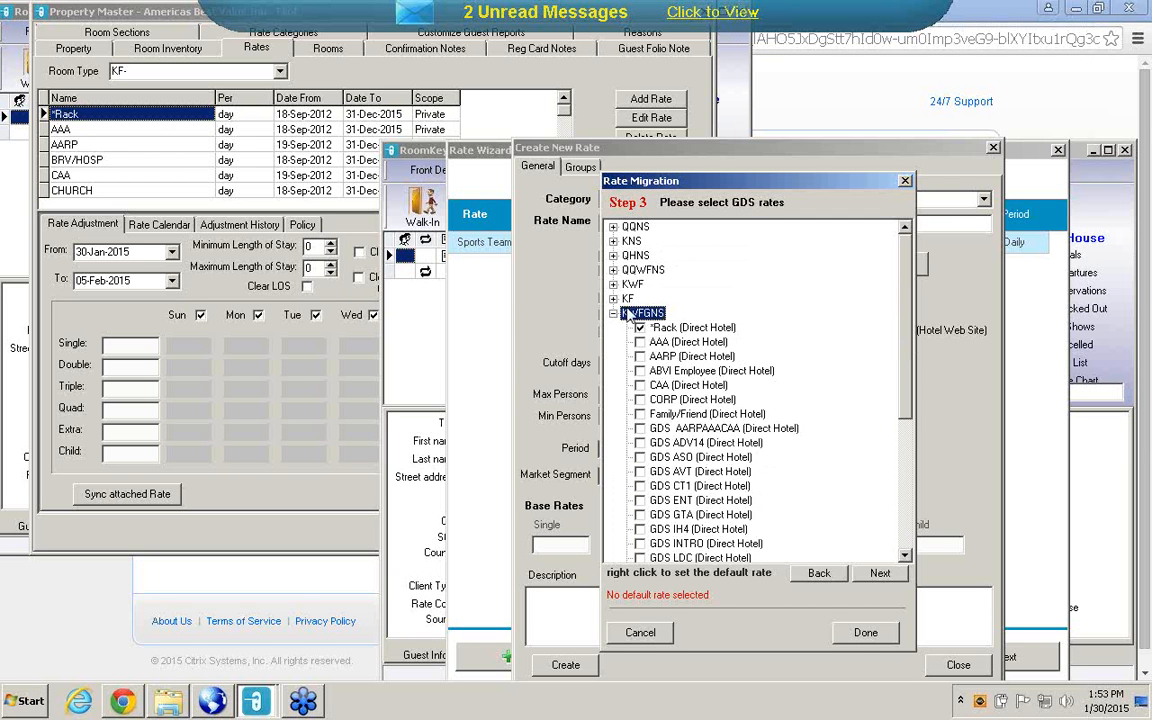
left_click(614, 314)
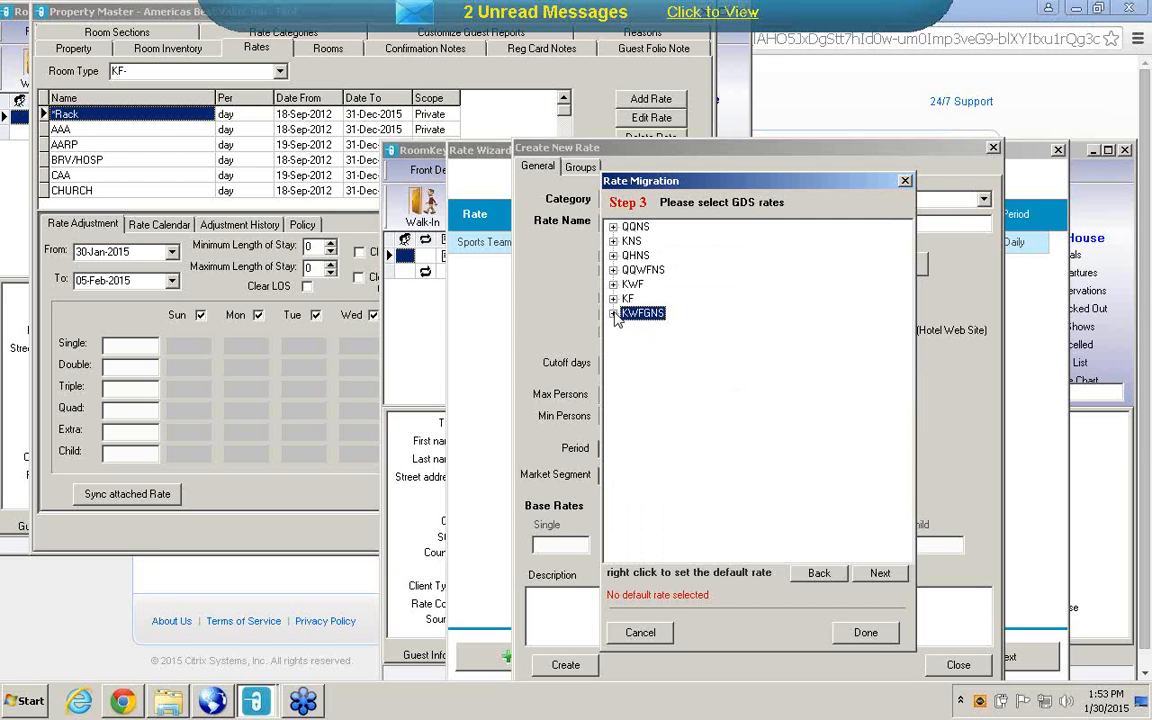
Finish Rate Migration without selecting any Hotel Direct rates and create the *RACK rate.
left_click(880, 574)
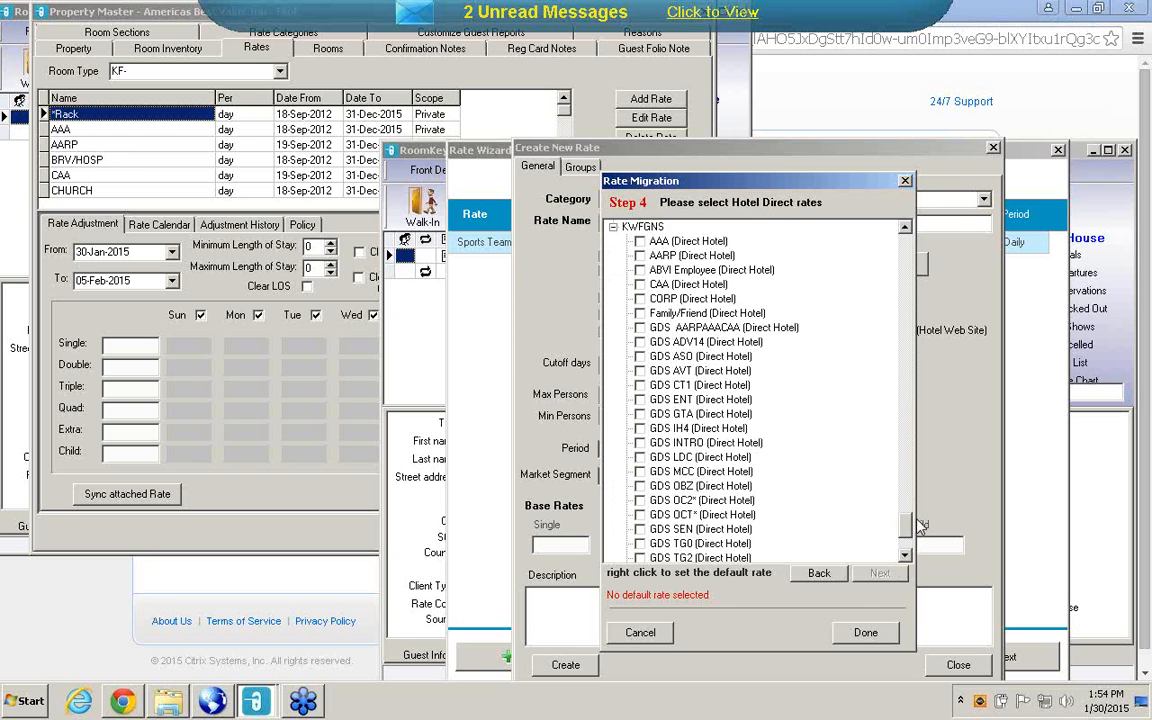
left_click_drag(910, 530, 905, 245)
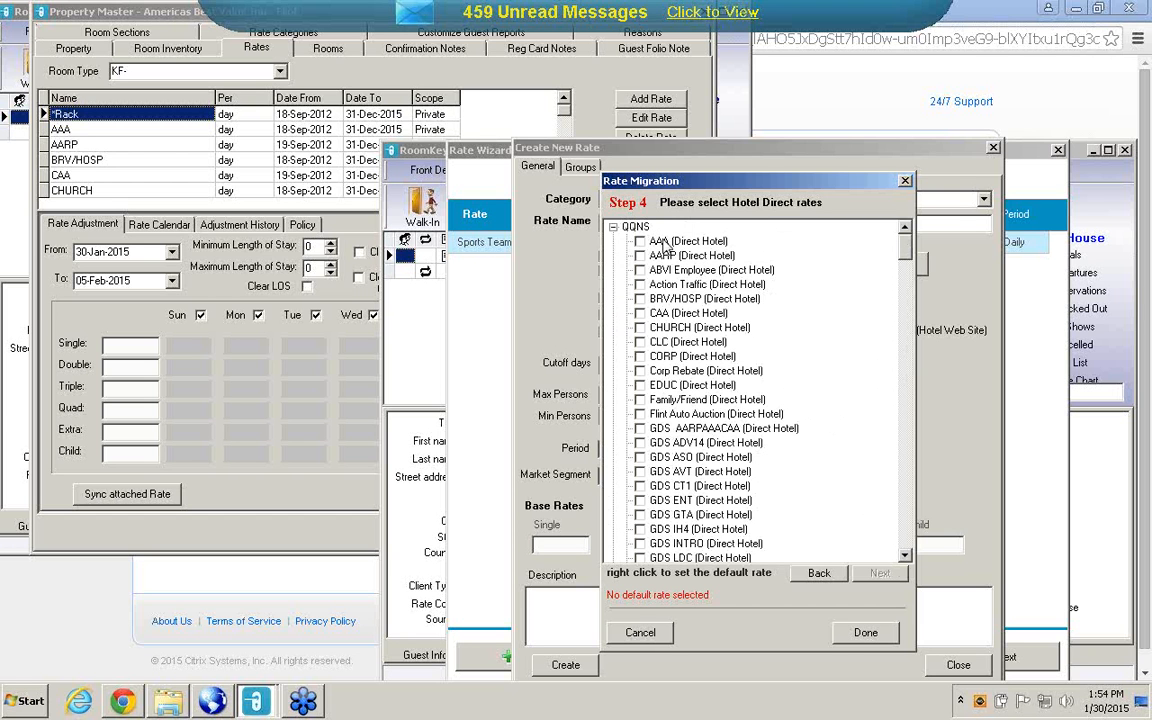
left_click(866, 634)
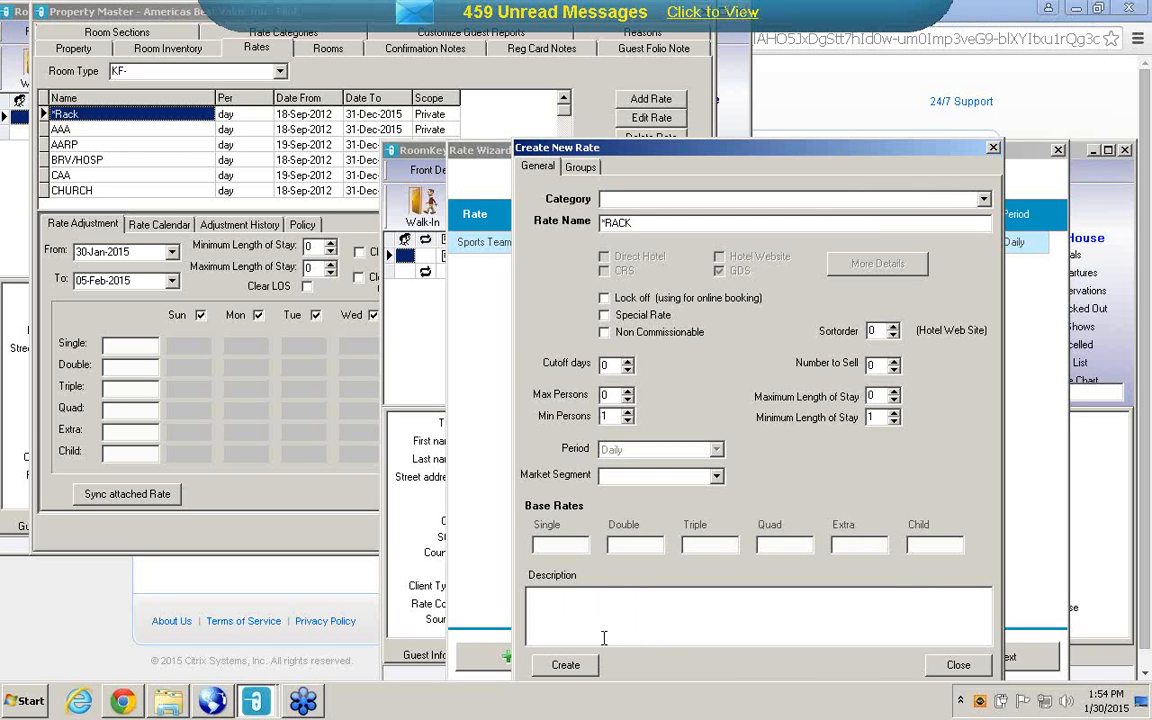
left_click(574, 670)
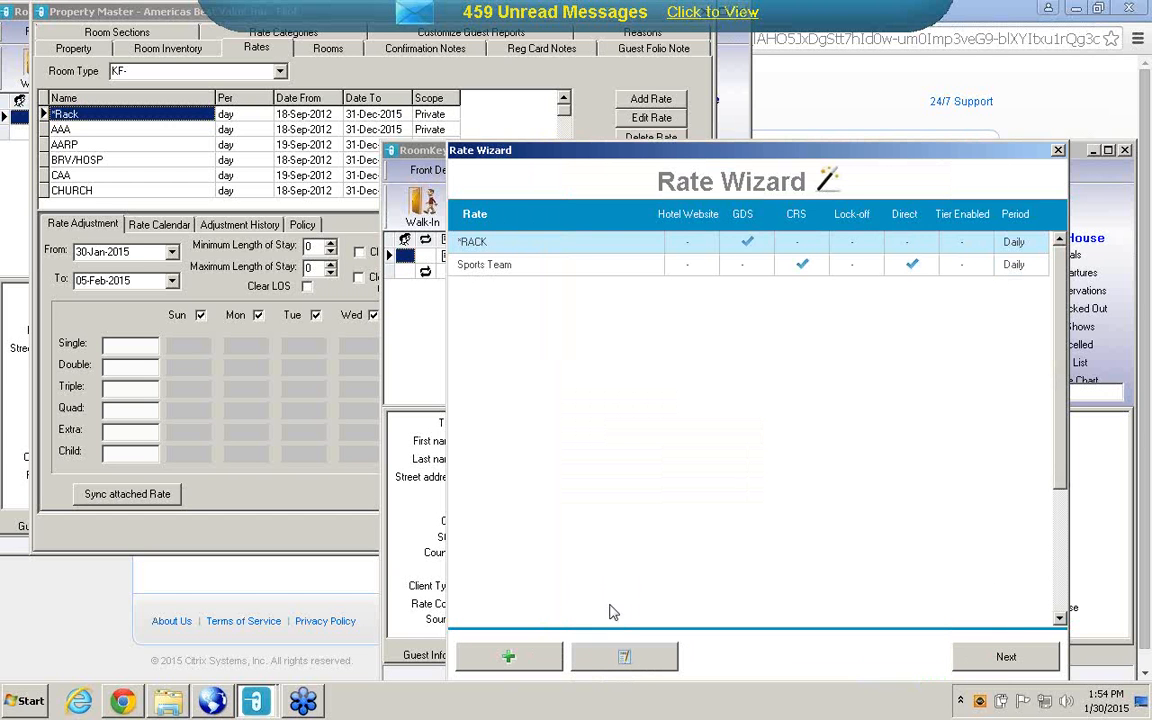
Edit the *RACK rate to include Direct Hotel, assign the Leisure client type under Hotel Direct, and update the client types.
left_click(626, 664)
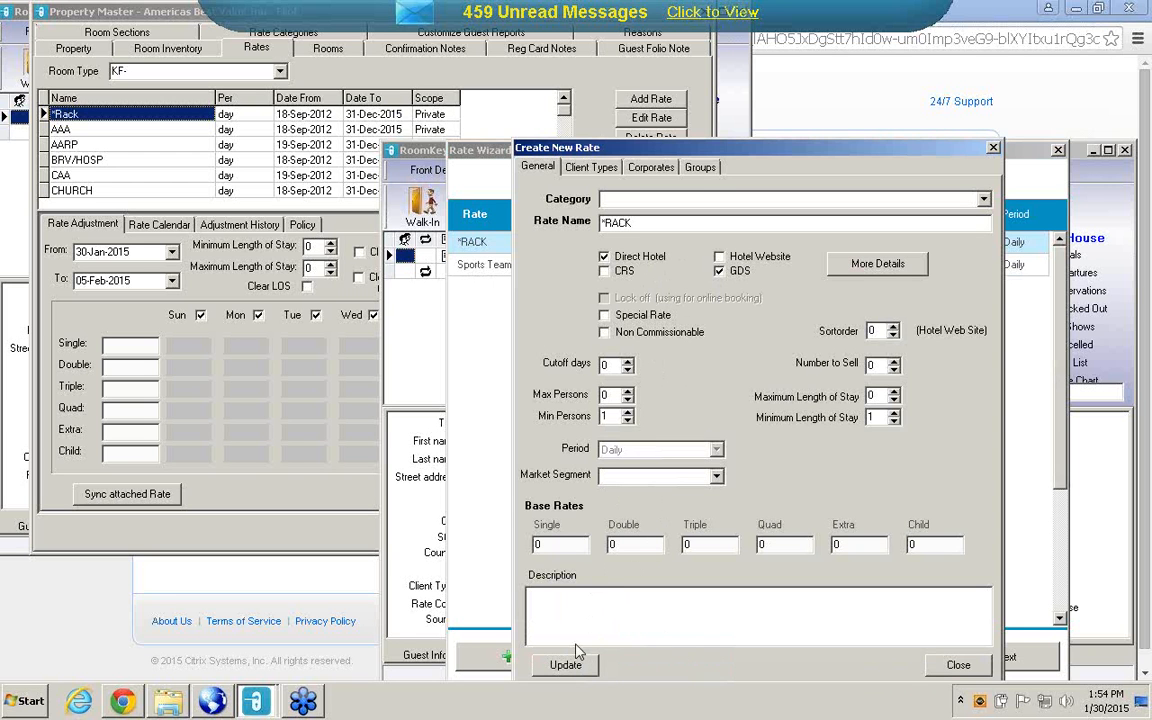
left_click(590, 168)
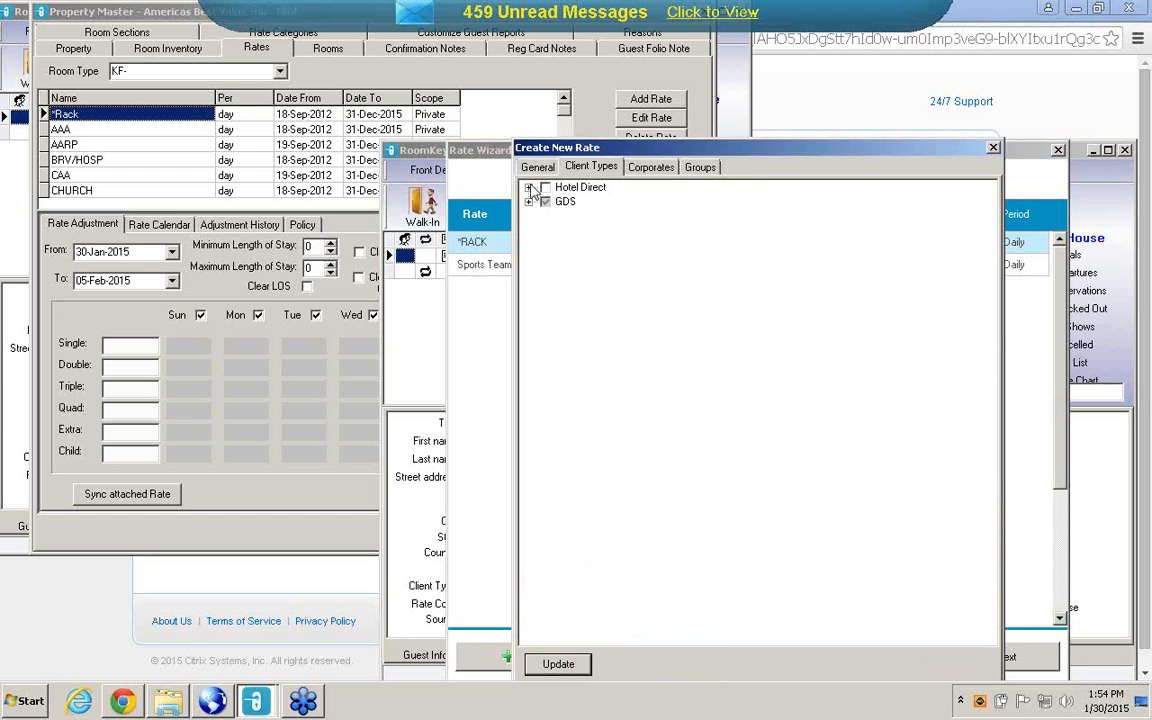
left_click(529, 188)
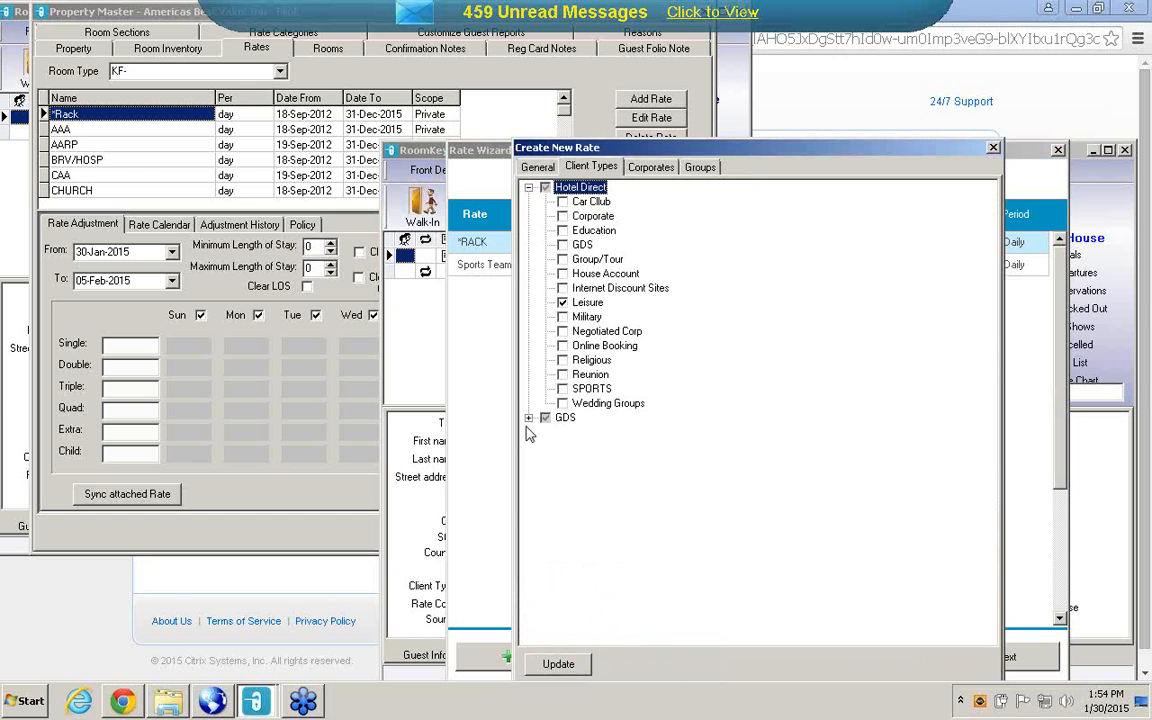
left_click(529, 418)
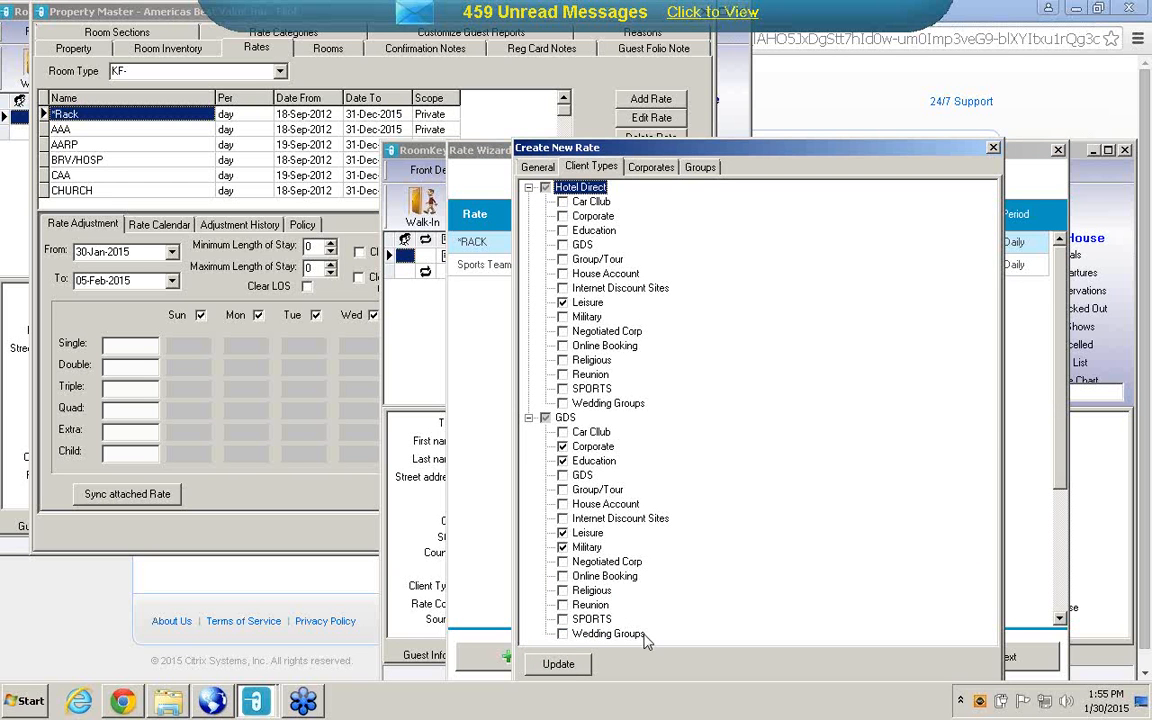
left_click(559, 664)
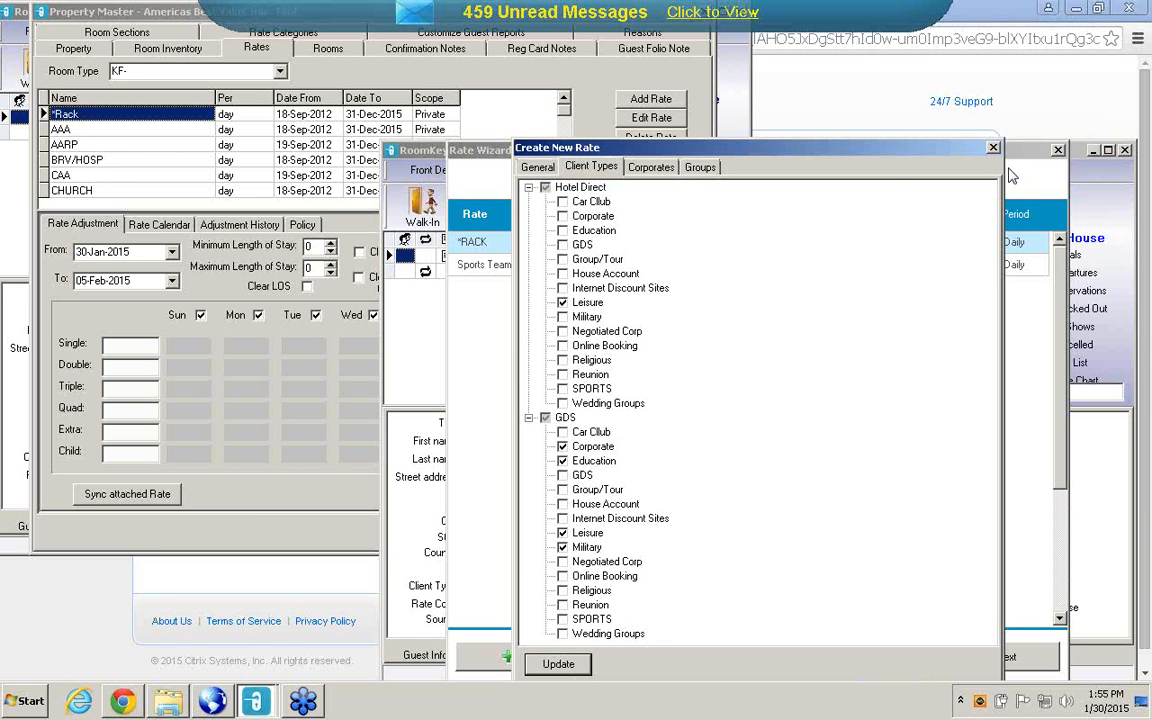
Review the corporates assigned to *RACK under Hotel Direct and GDS, and close the rate details.
left_click(648, 170)
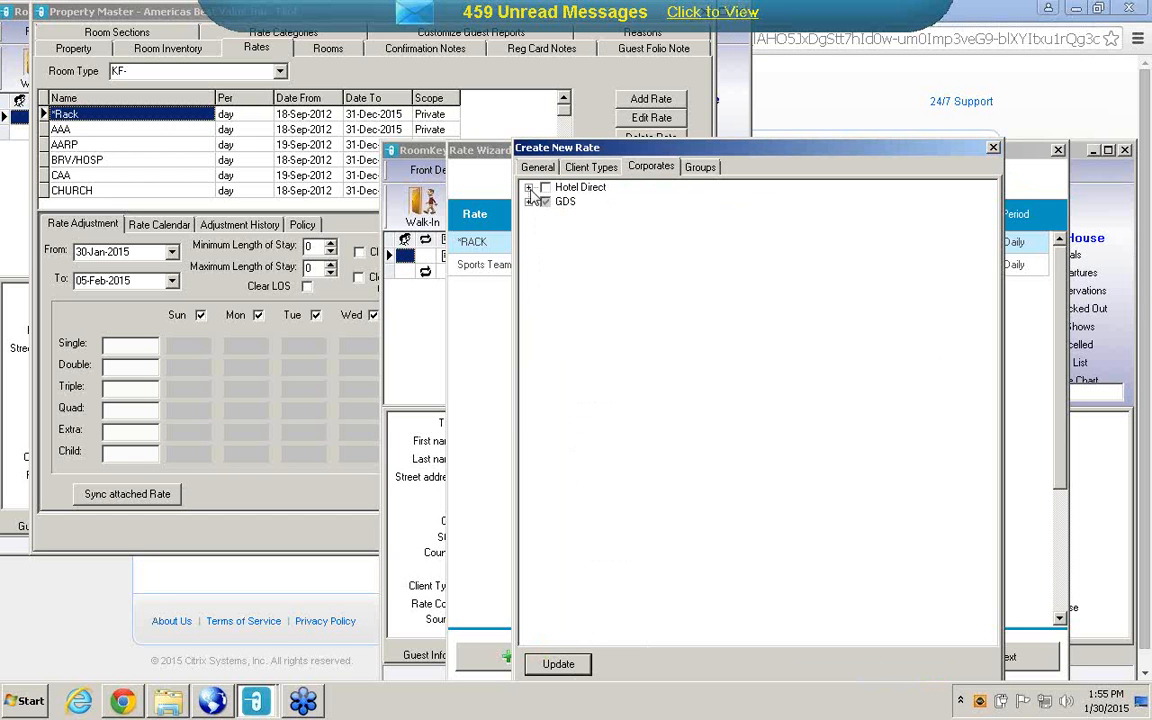
left_click(529, 189)
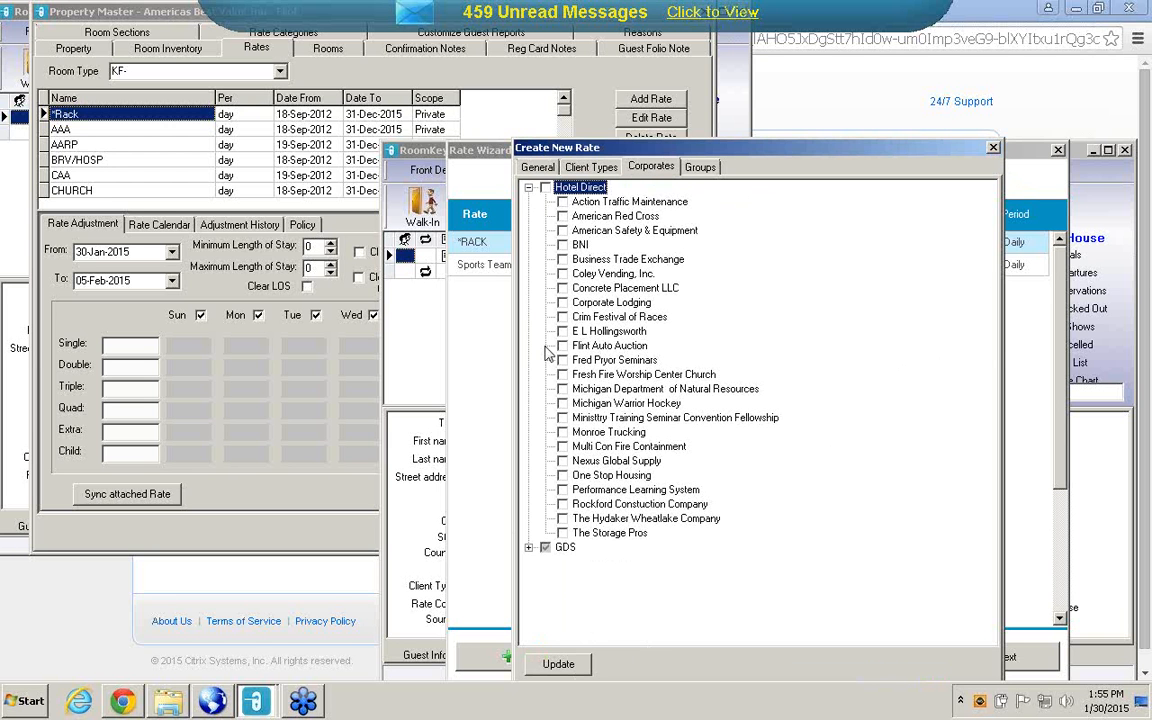
left_click(529, 548)
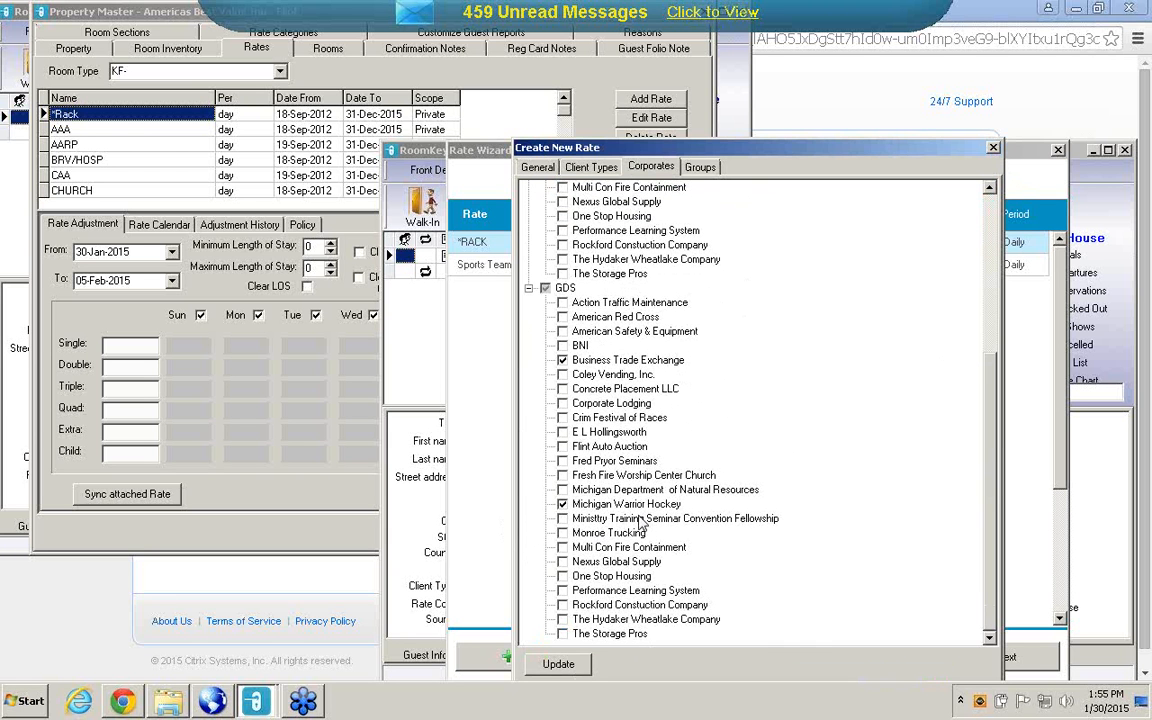
left_click(993, 149)
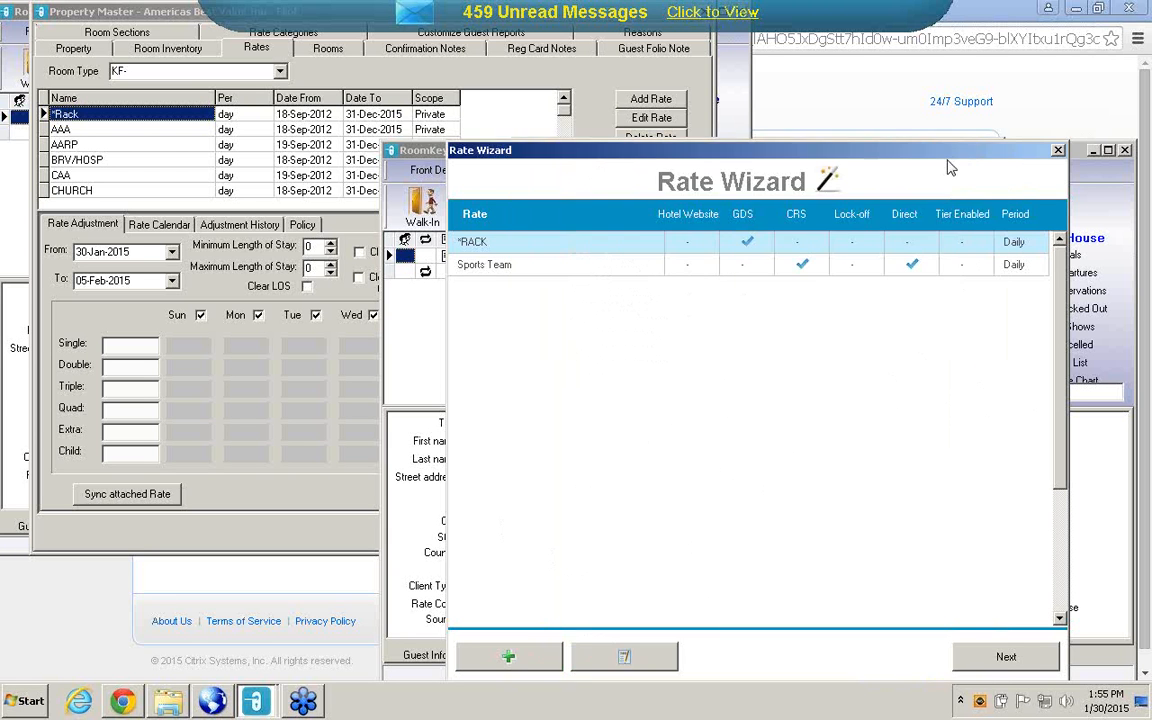
Check *RACK's room types, channels and Rate Tiering settings, reopening the Rate Wizard and returning to its list of rates.
left_click(1010, 656)
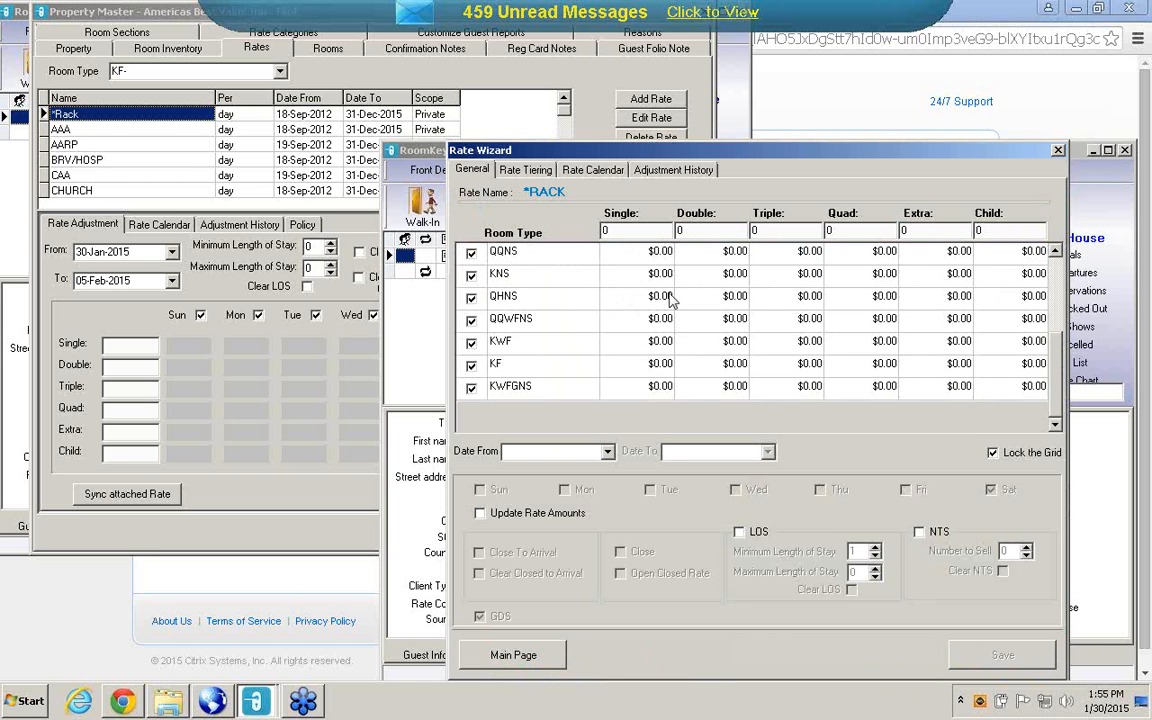
left_click(529, 170)
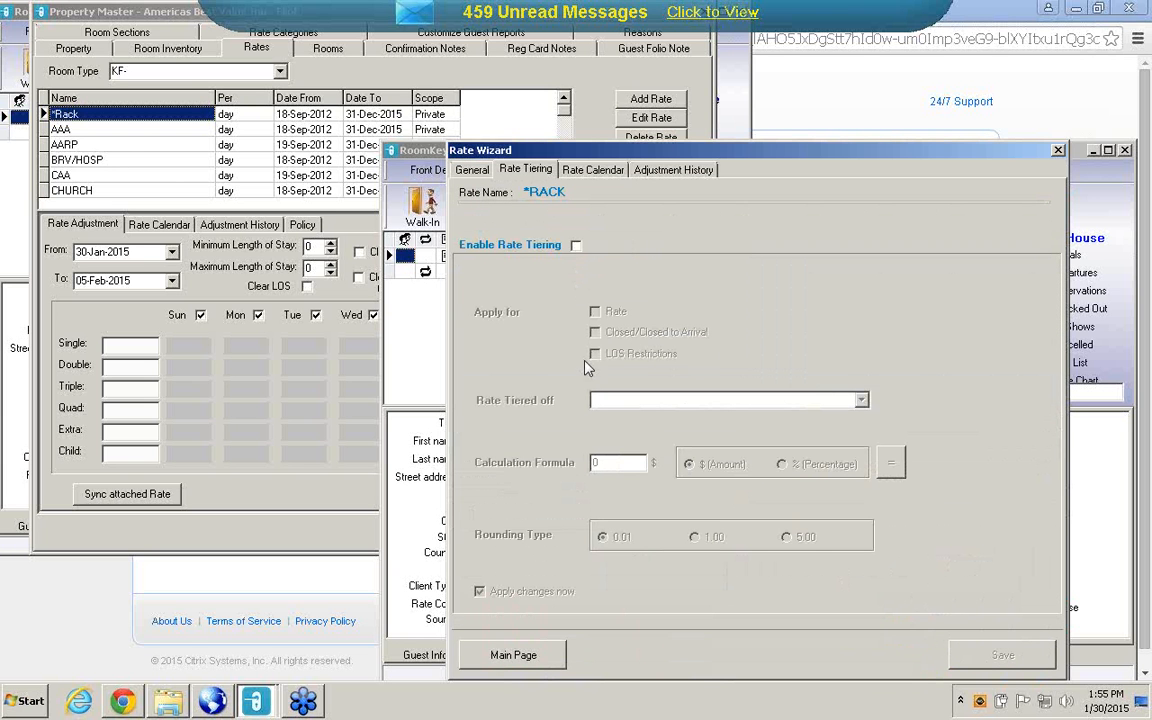
left_click(1058, 150)
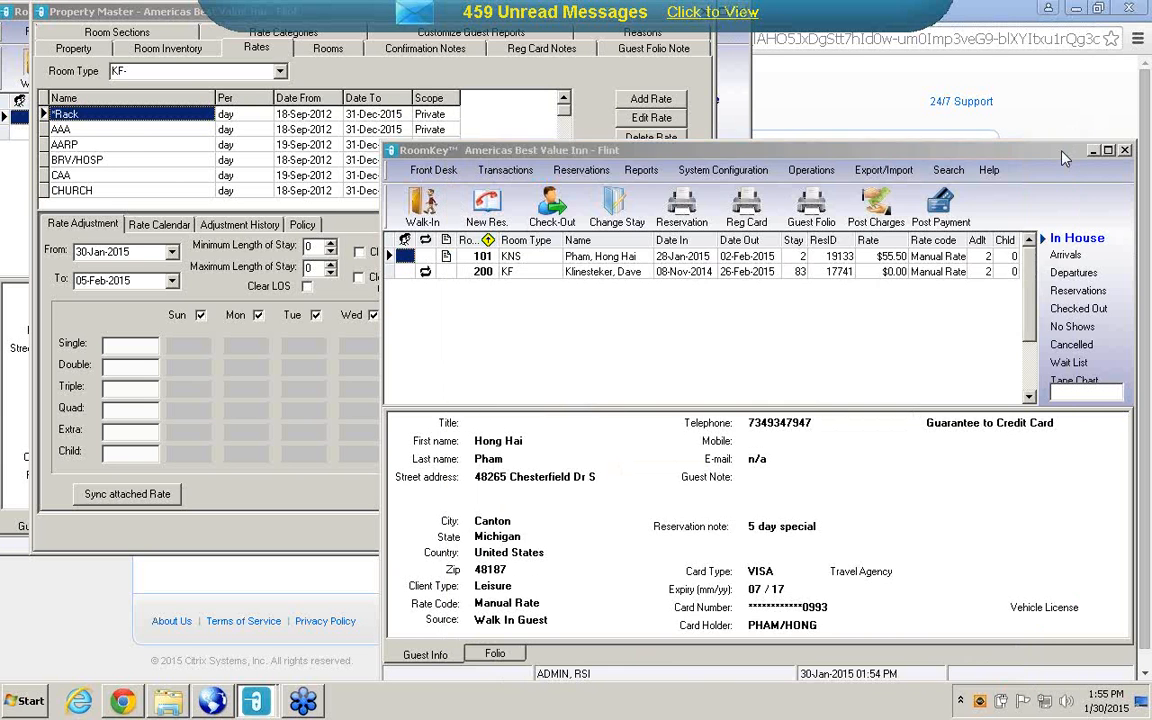
left_click(736, 170)
left_click(648, 240)
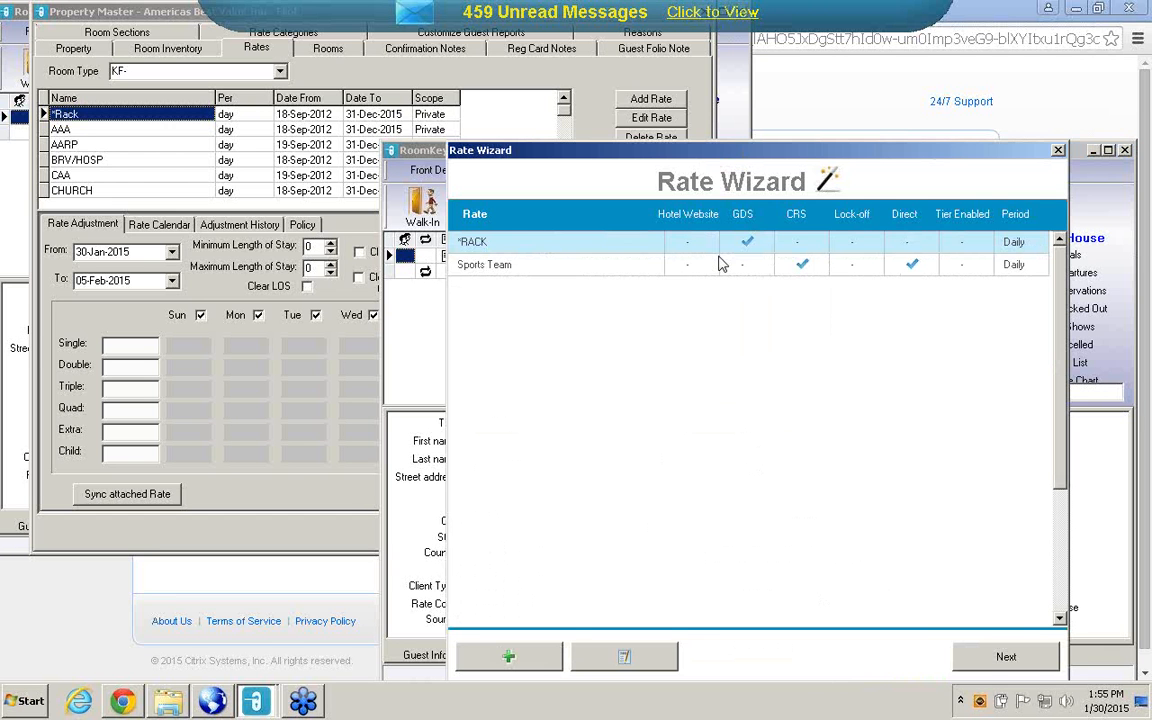
left_click(970, 666)
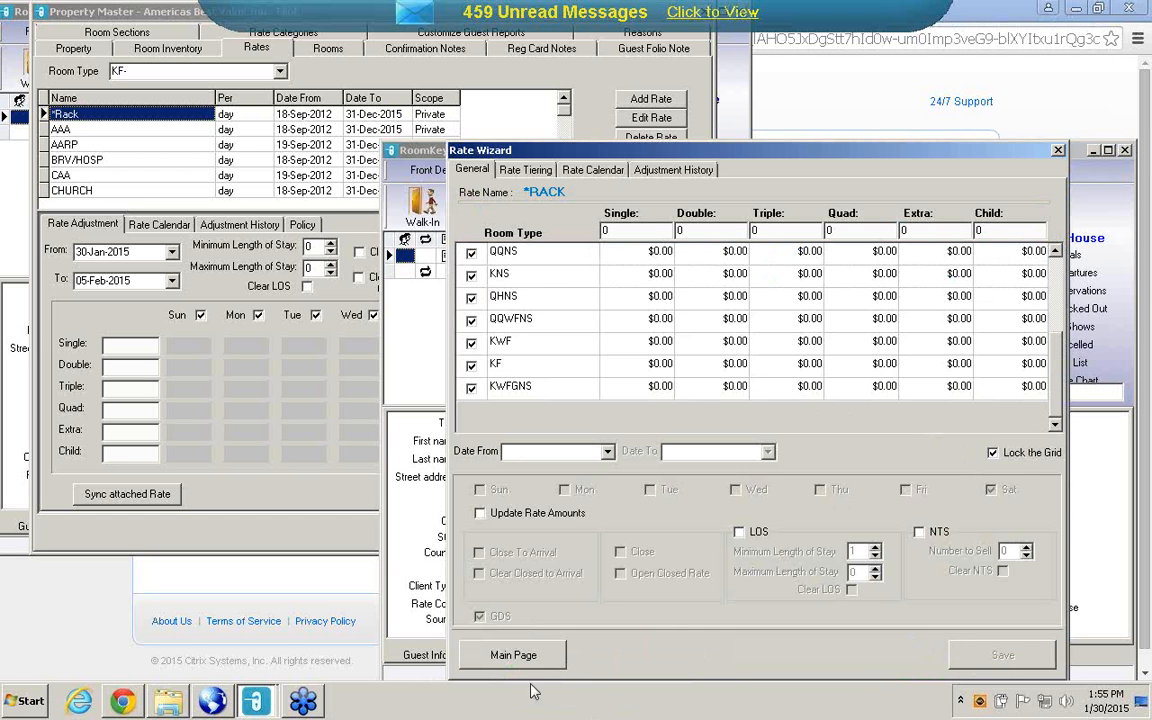
left_click(505, 655)
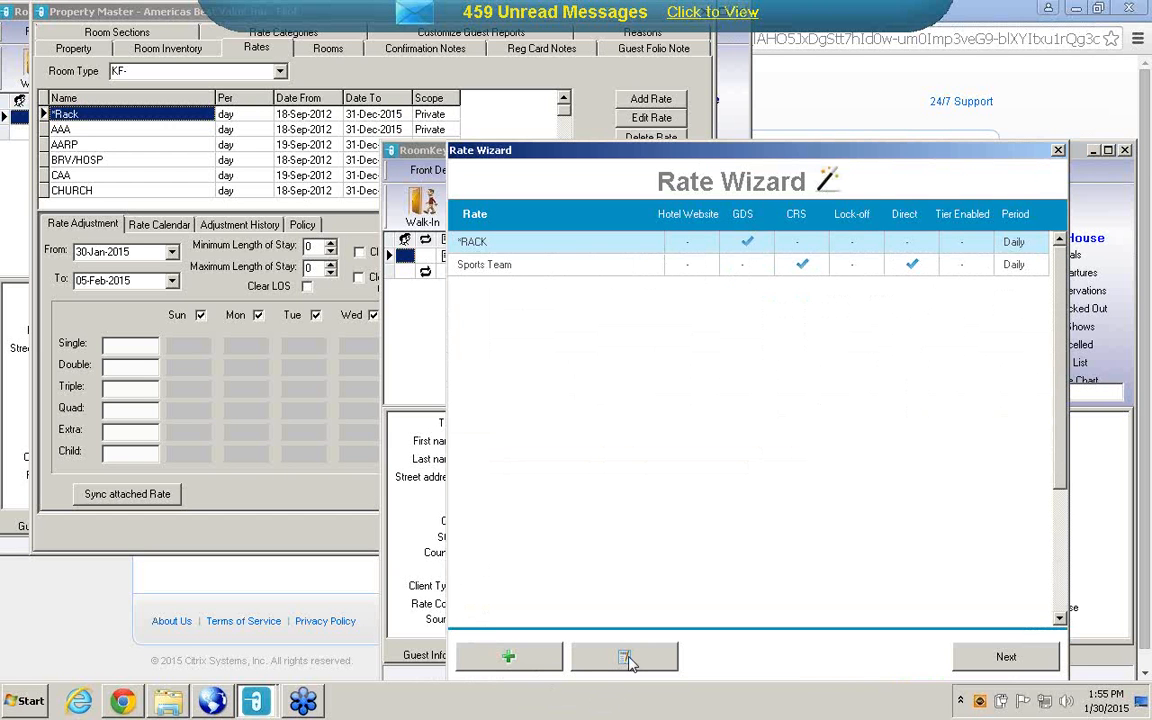
Enable Direct Hotel for the *RACK rate in its general details and update the rate.
left_click(625, 657)
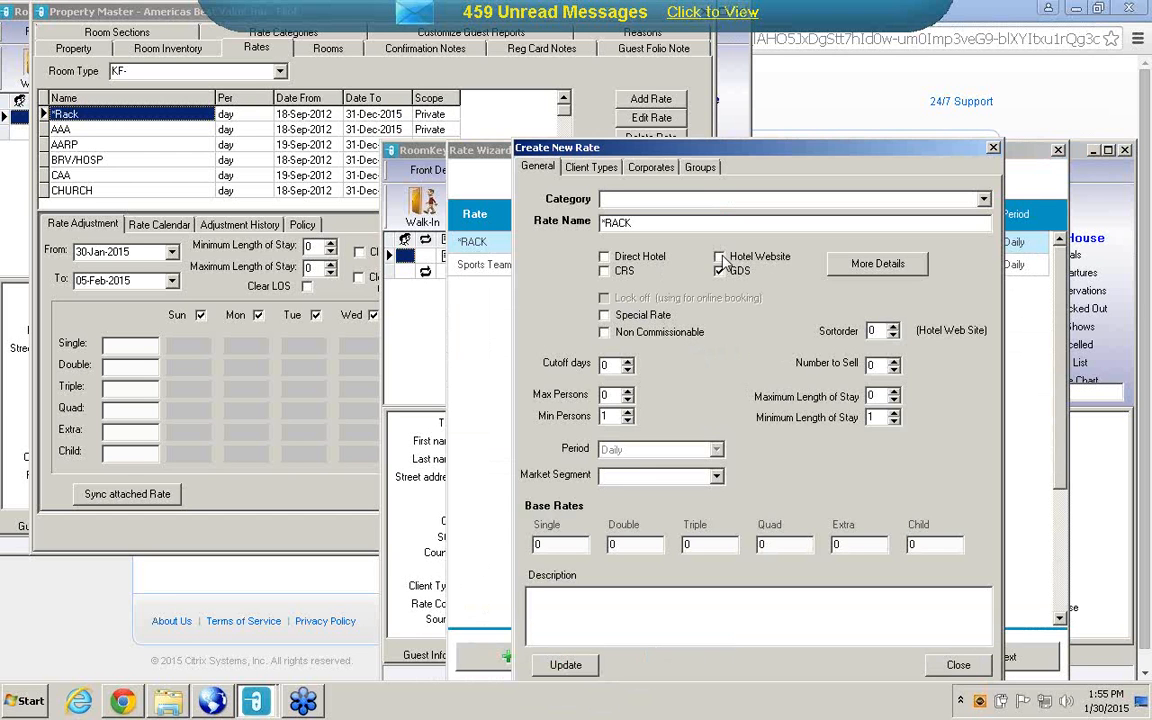
left_click(604, 256)
left_click(565, 665)
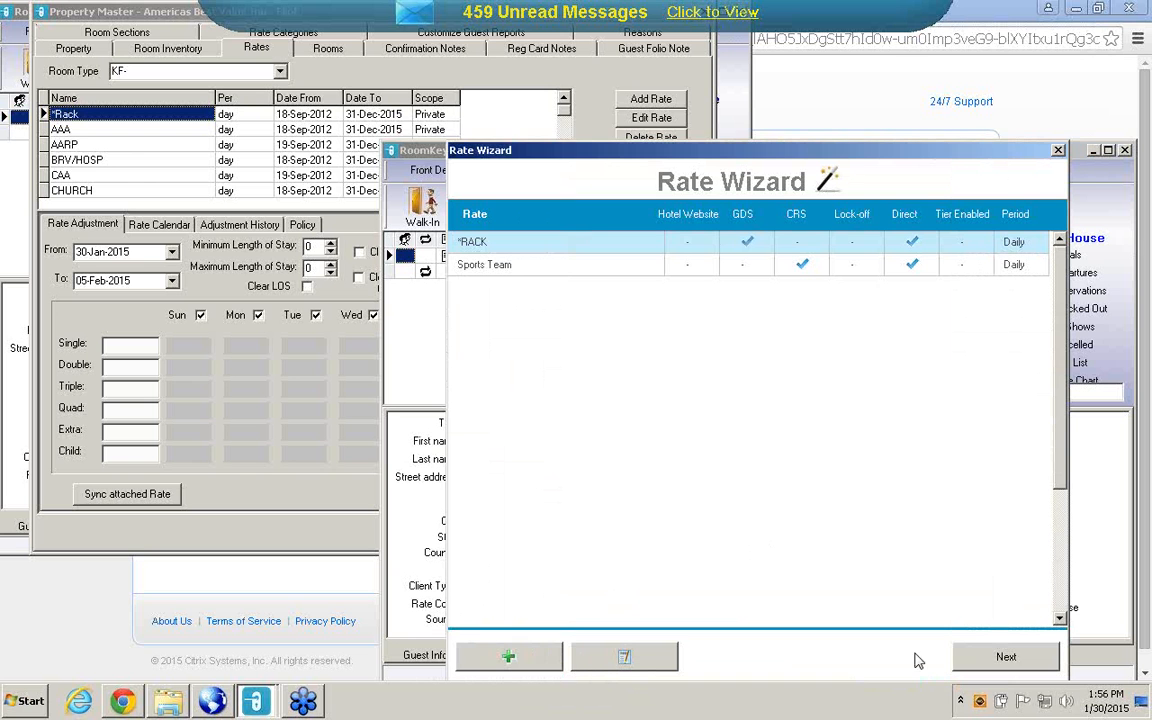
Display *RACK's rate calendar for room type QQNS and rate type GDS.
left_click(996, 658)
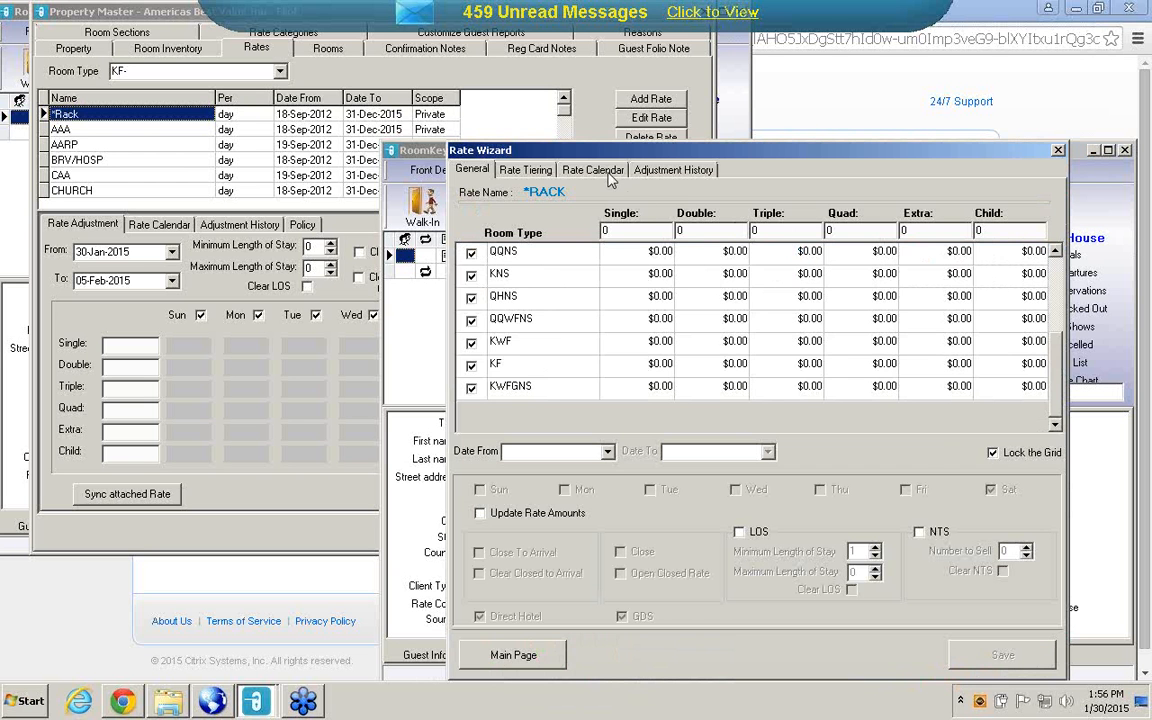
left_click(610, 172)
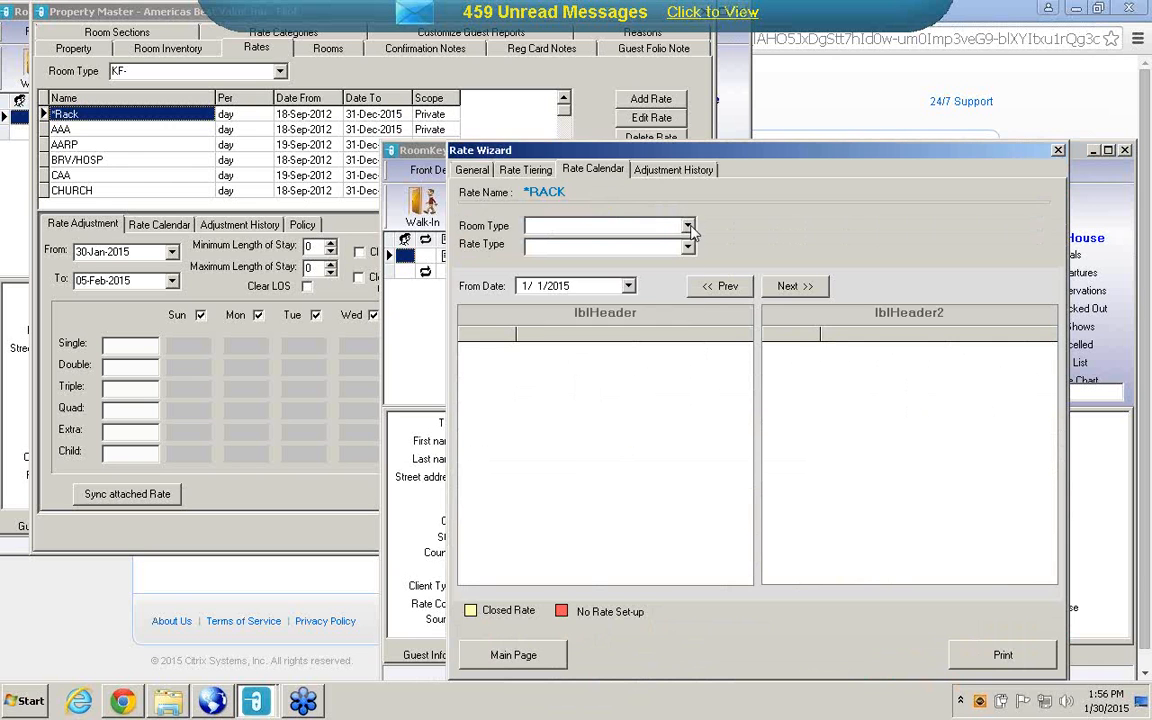
left_click(645, 228)
left_click(567, 243)
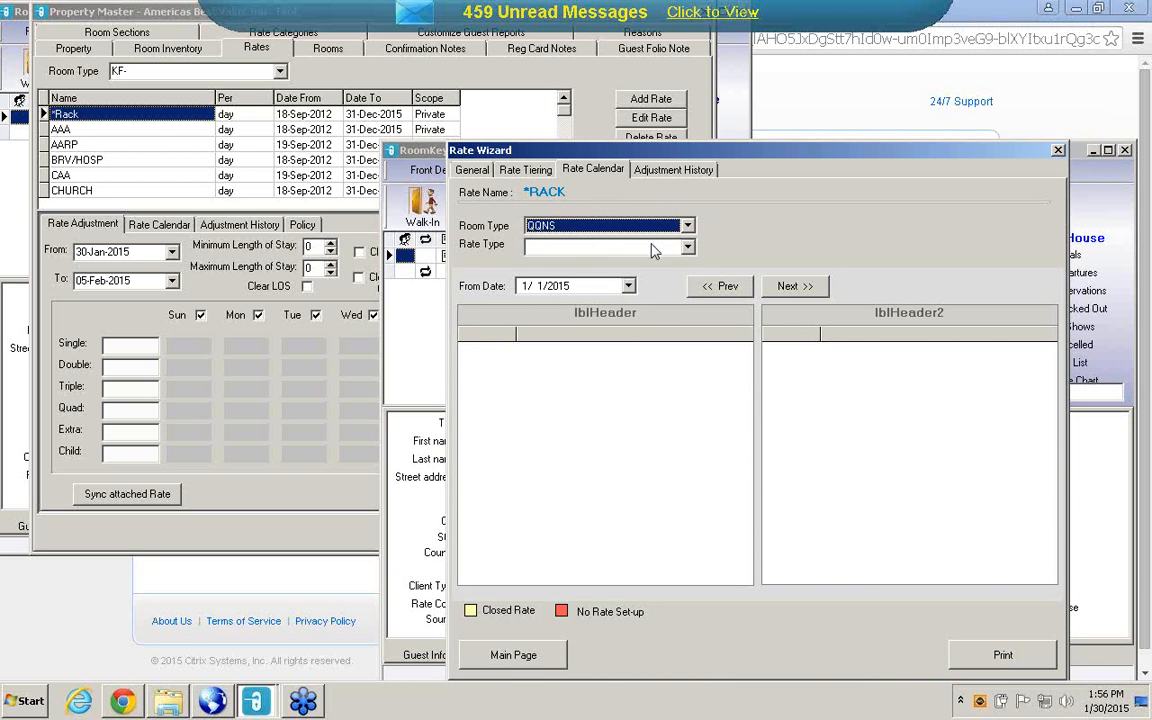
left_click(689, 248)
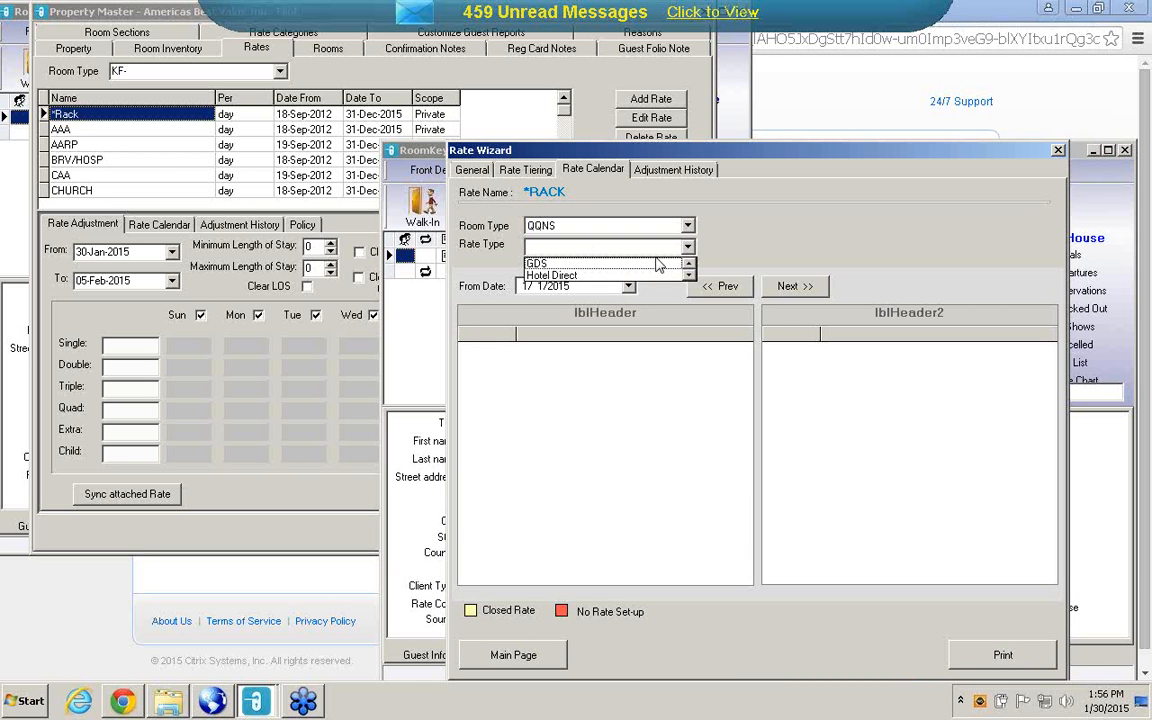
left_click(655, 264)
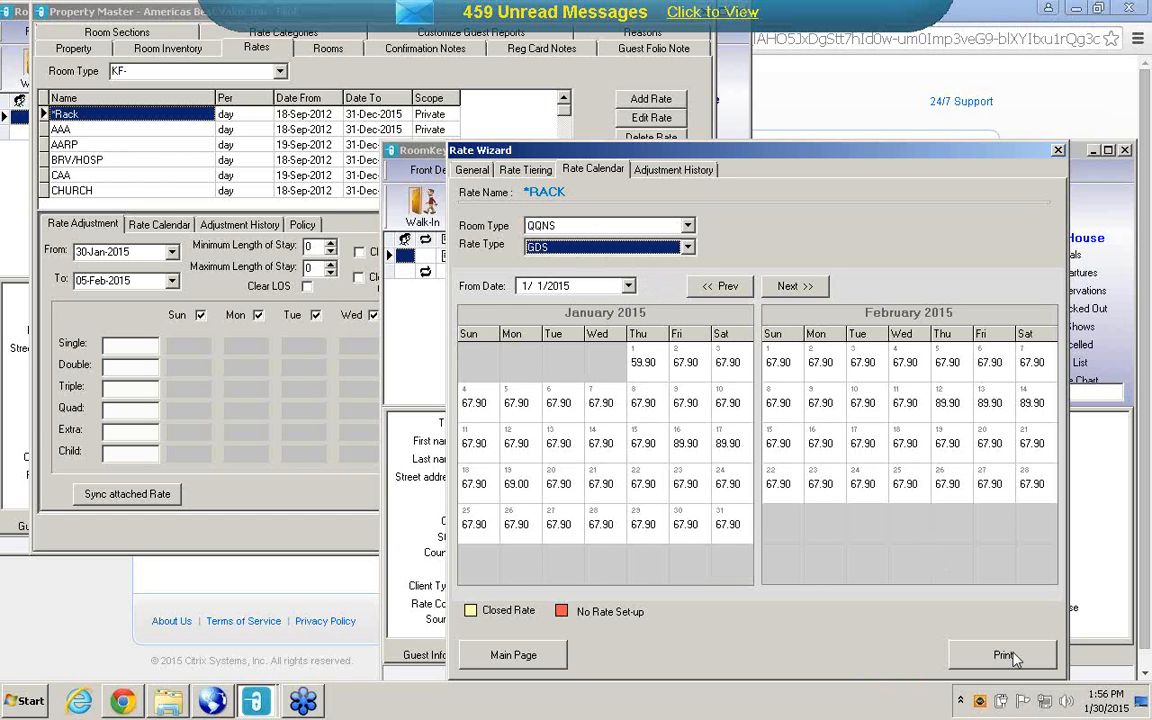
Check *RACK's March and April 2015 calendar prices for QQNS under GDS and Hotel Direct, and close the Rate Wizard.
left_click(793, 286)
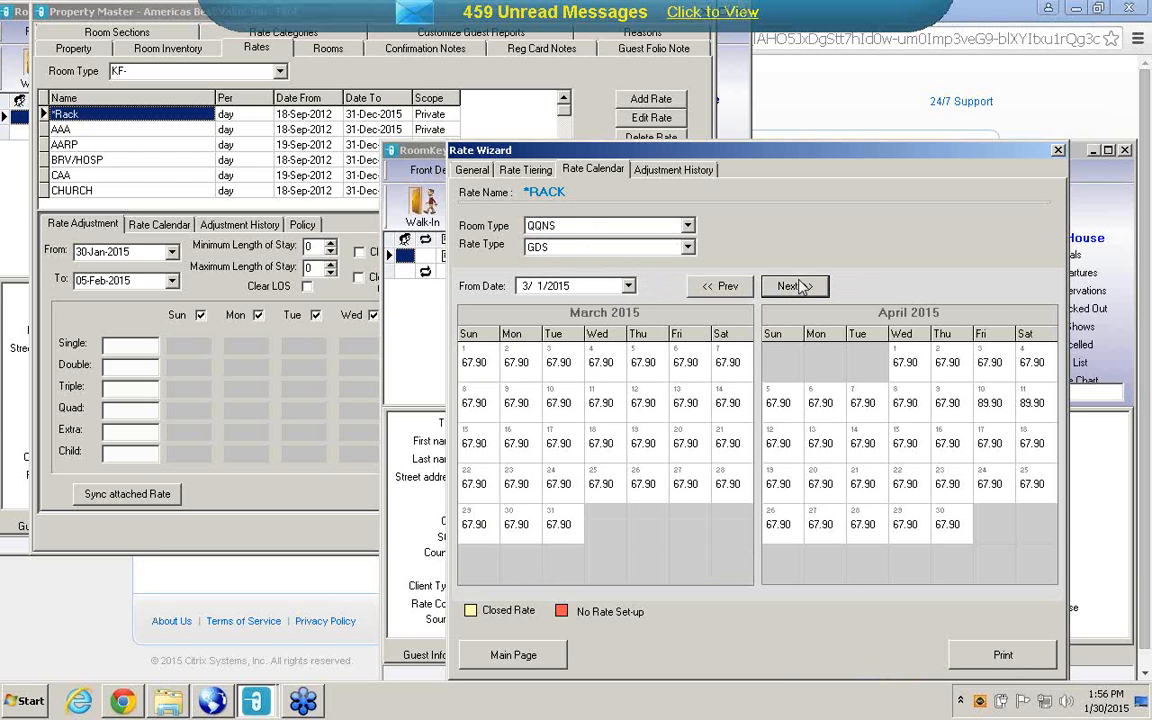
left_click(688, 247)
left_click(553, 276)
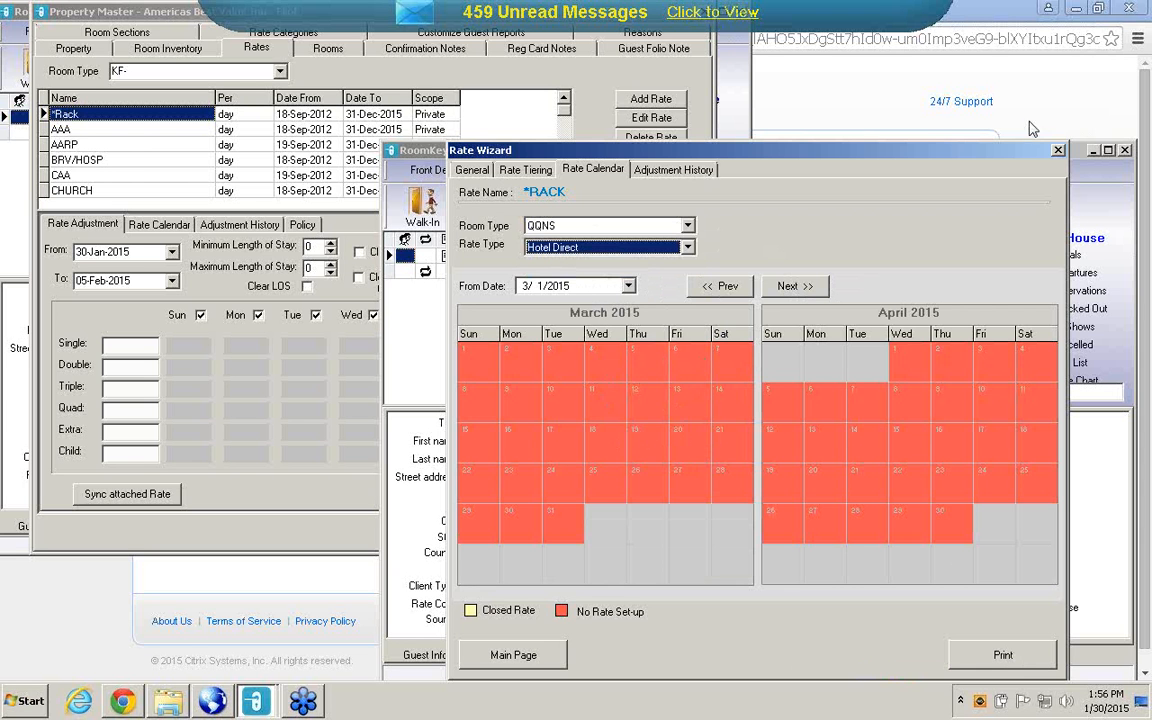
left_click(1058, 151)
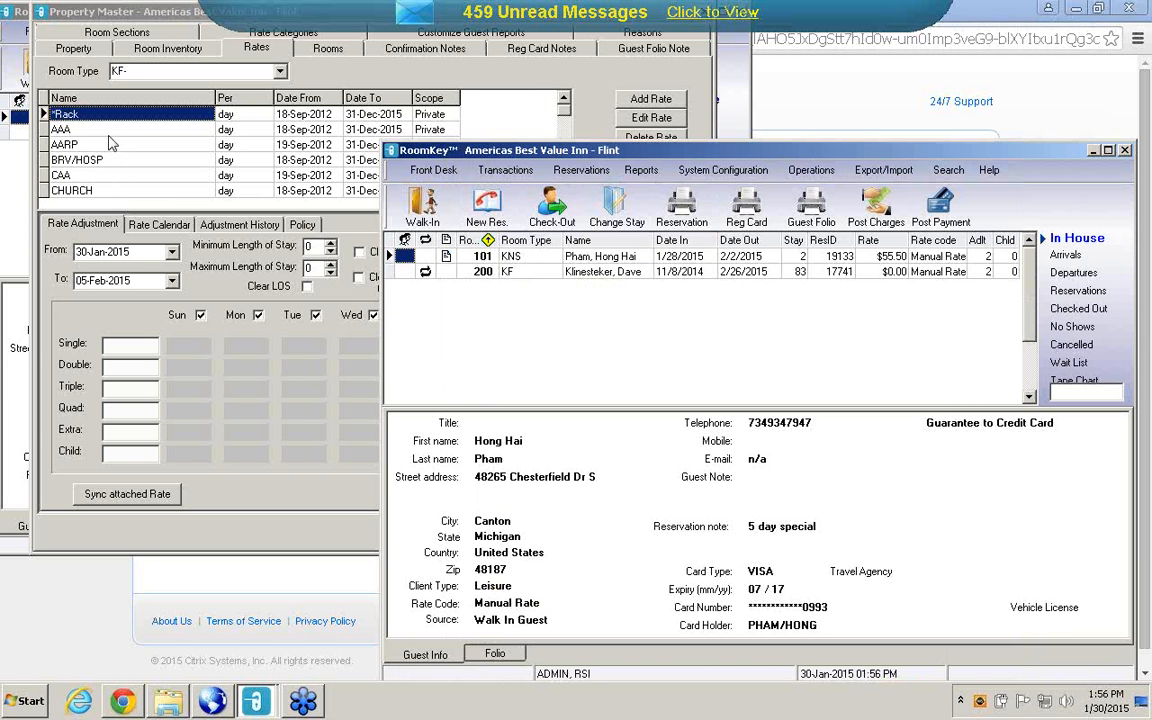
Return to the Property Master's existing rates for room type KF and select the *Rack rate.
left_click(252, 71)
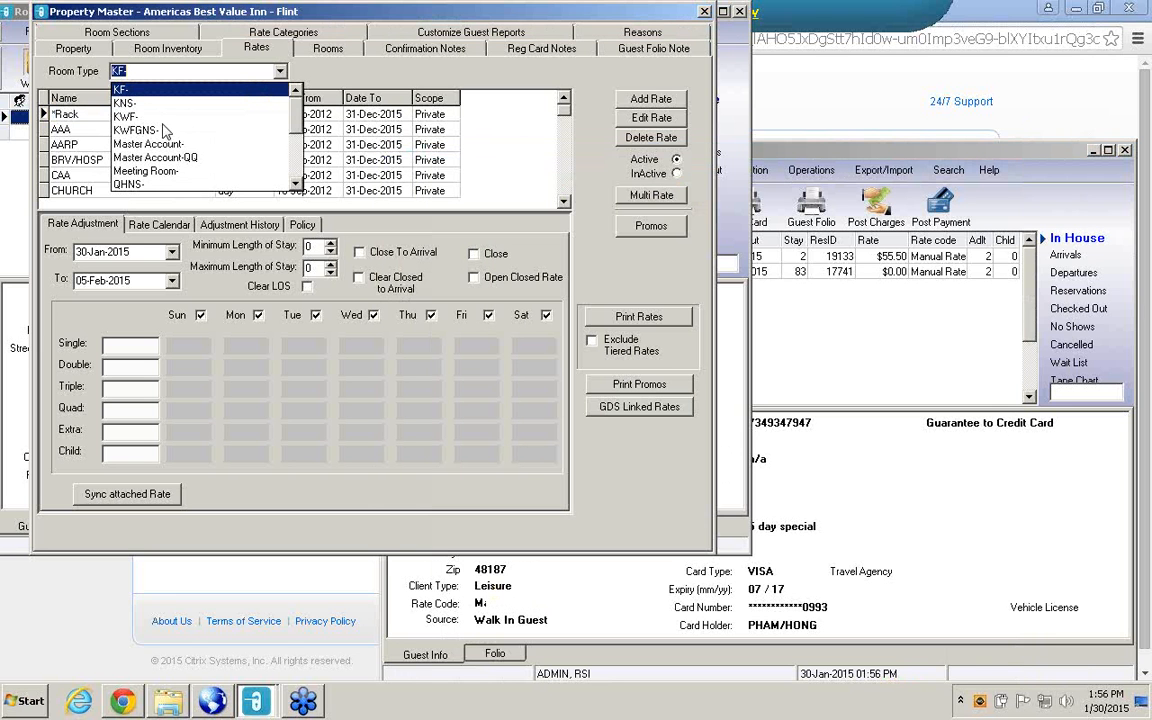
left_click(87, 132)
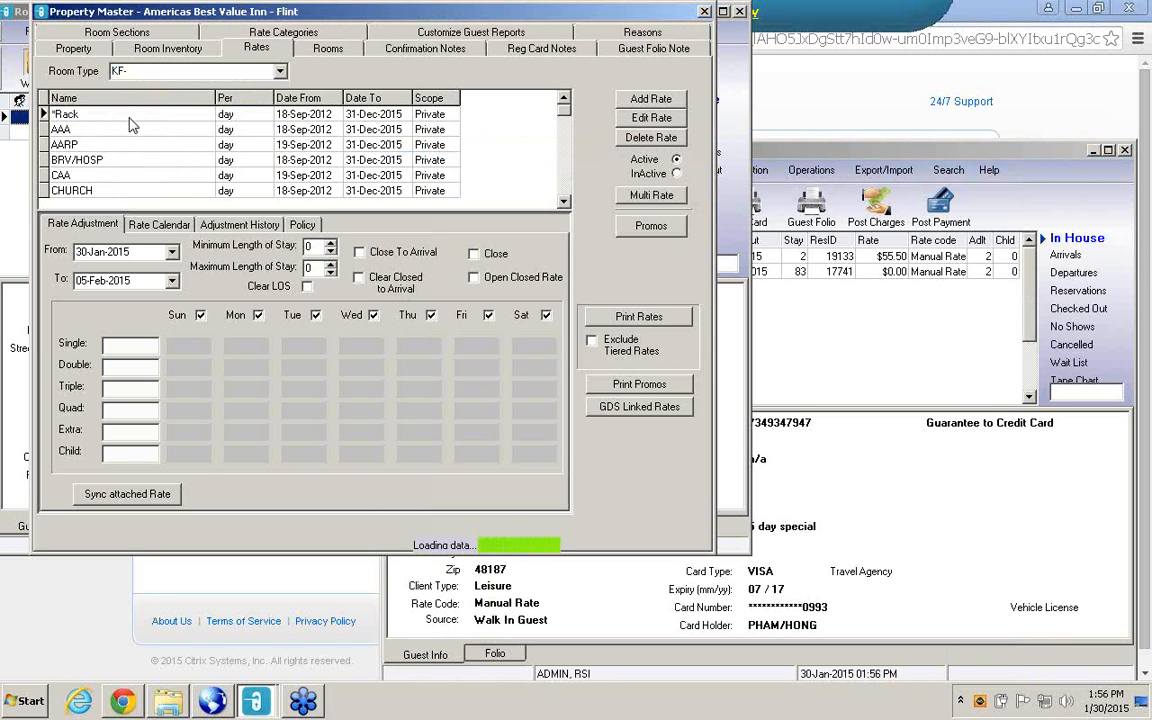
left_click(131, 124)
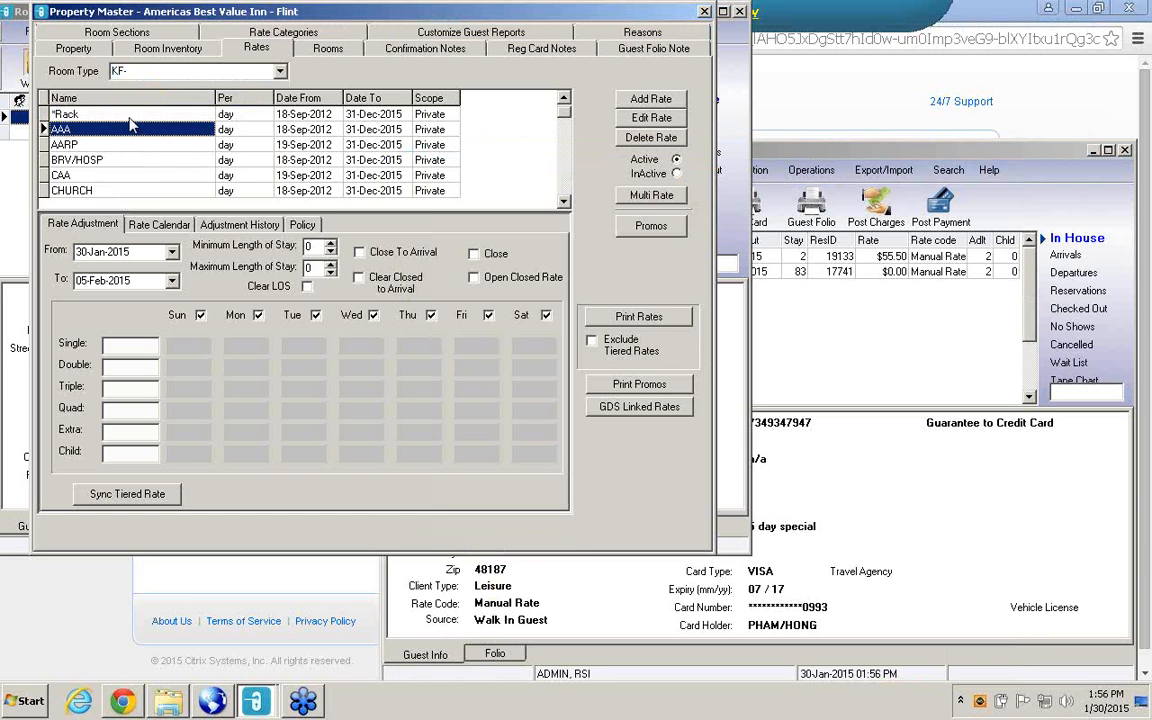
left_click(129, 118)
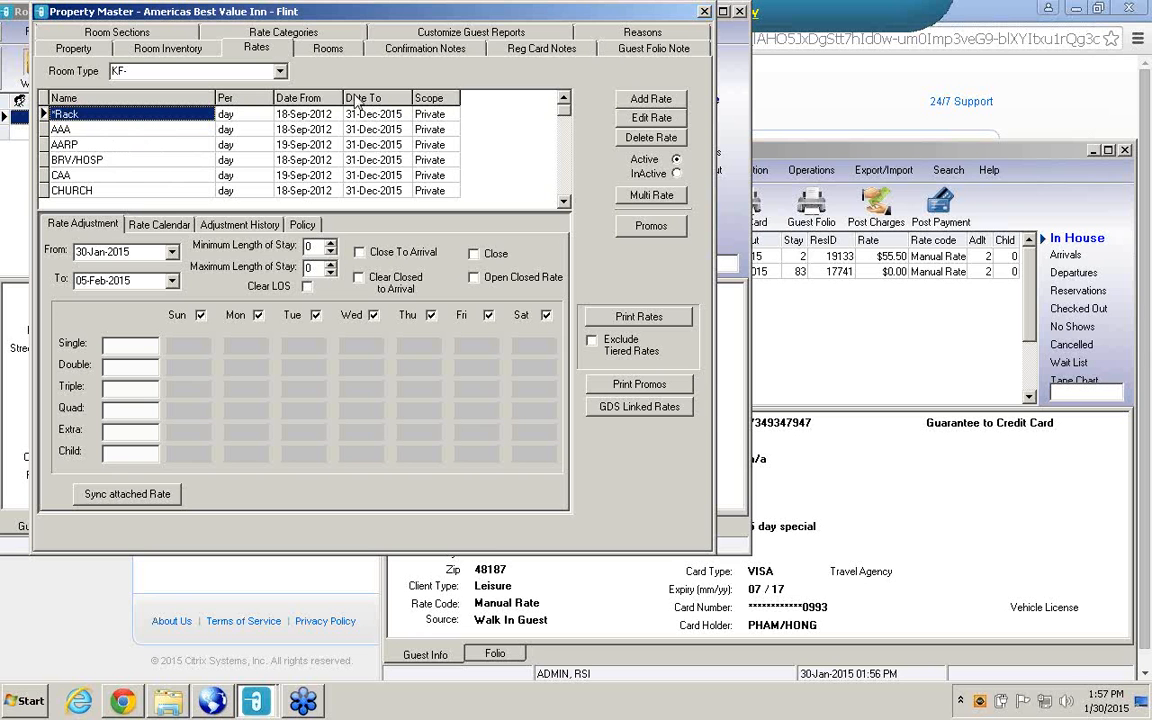
Close the Property Master and reopen the Rates setup from the system configuration.
left_click(704, 11)
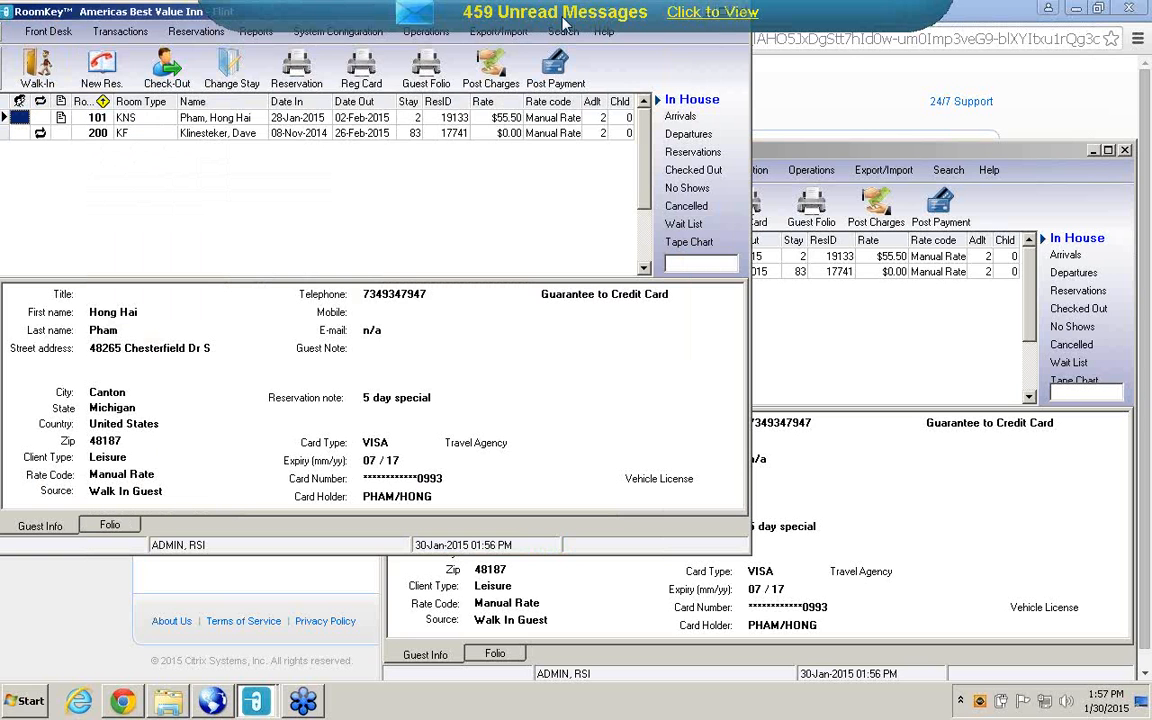
left_click(332, 32)
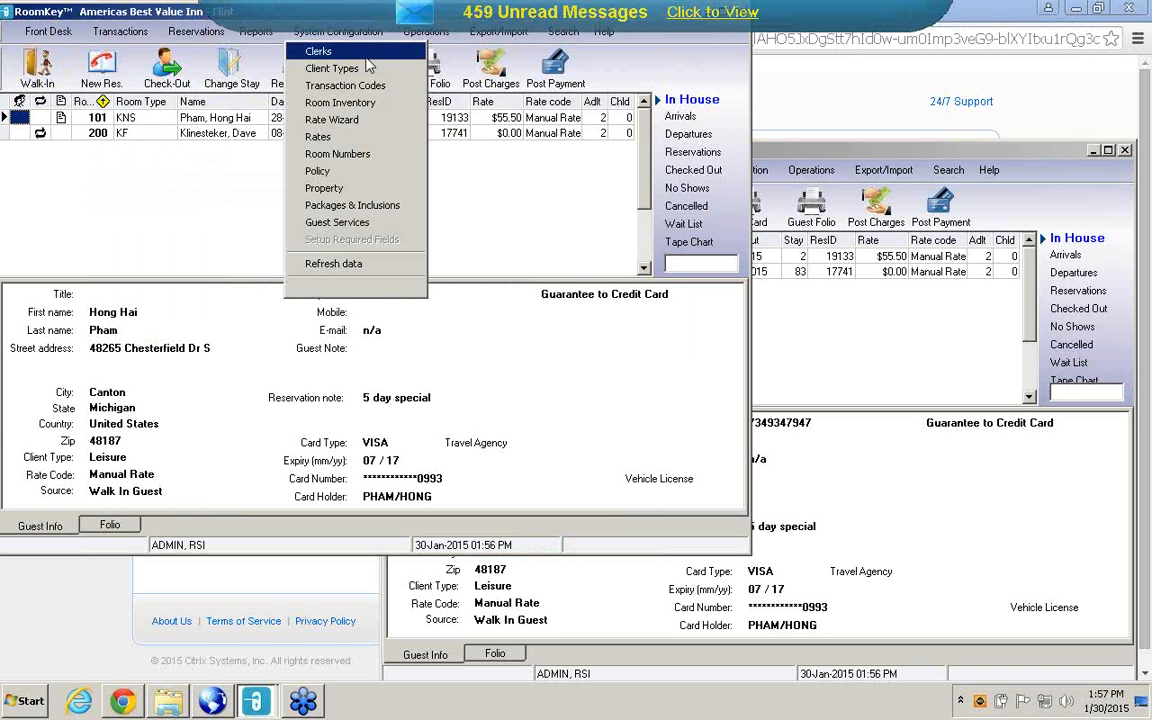
left_click(340, 139)
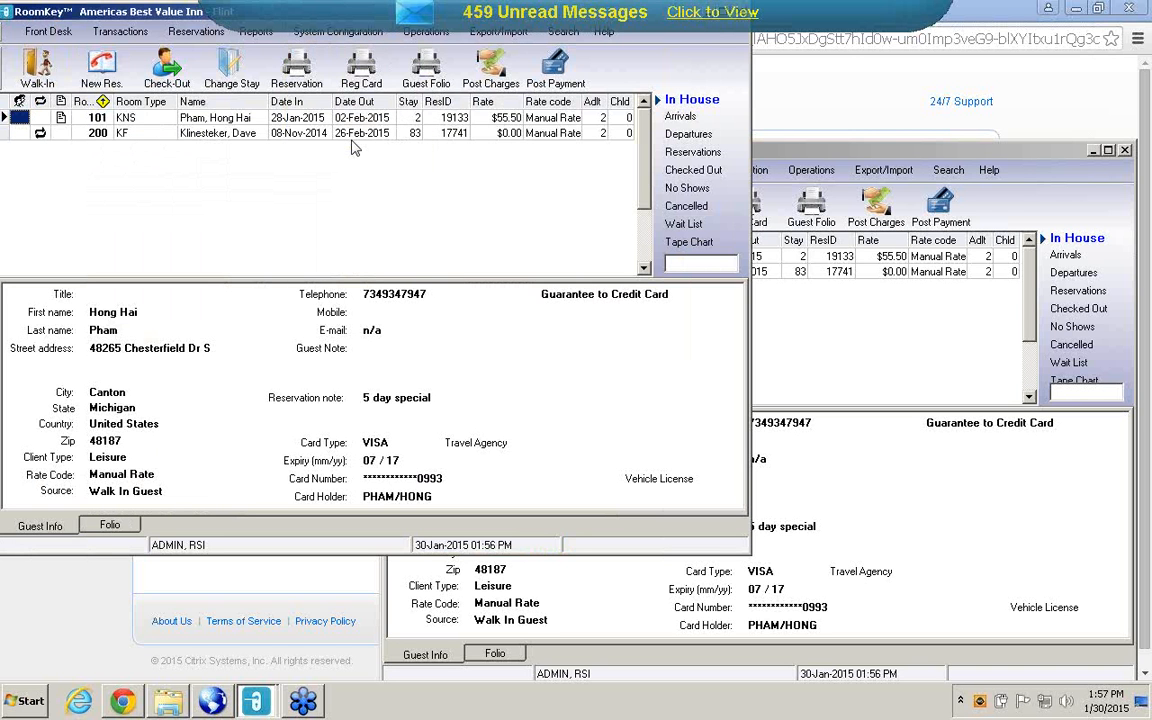
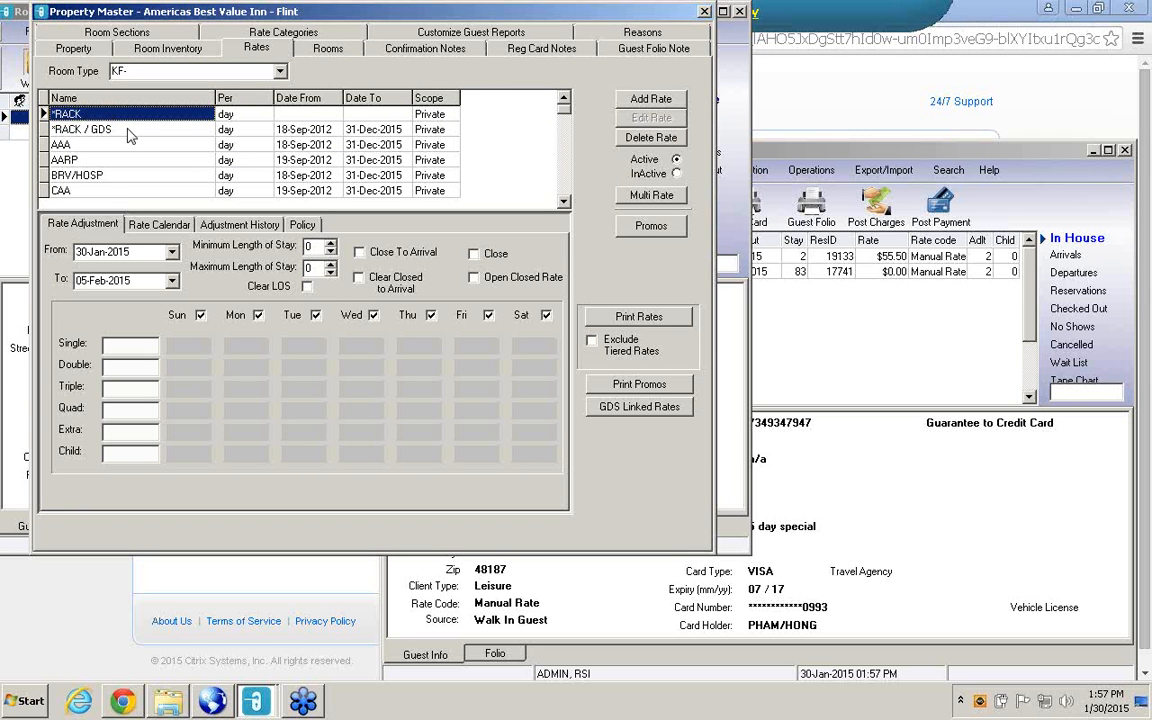
Copy room type KF's *RACK / GDS rate and paste it onto its *RACK rate.
left_click(128, 130)
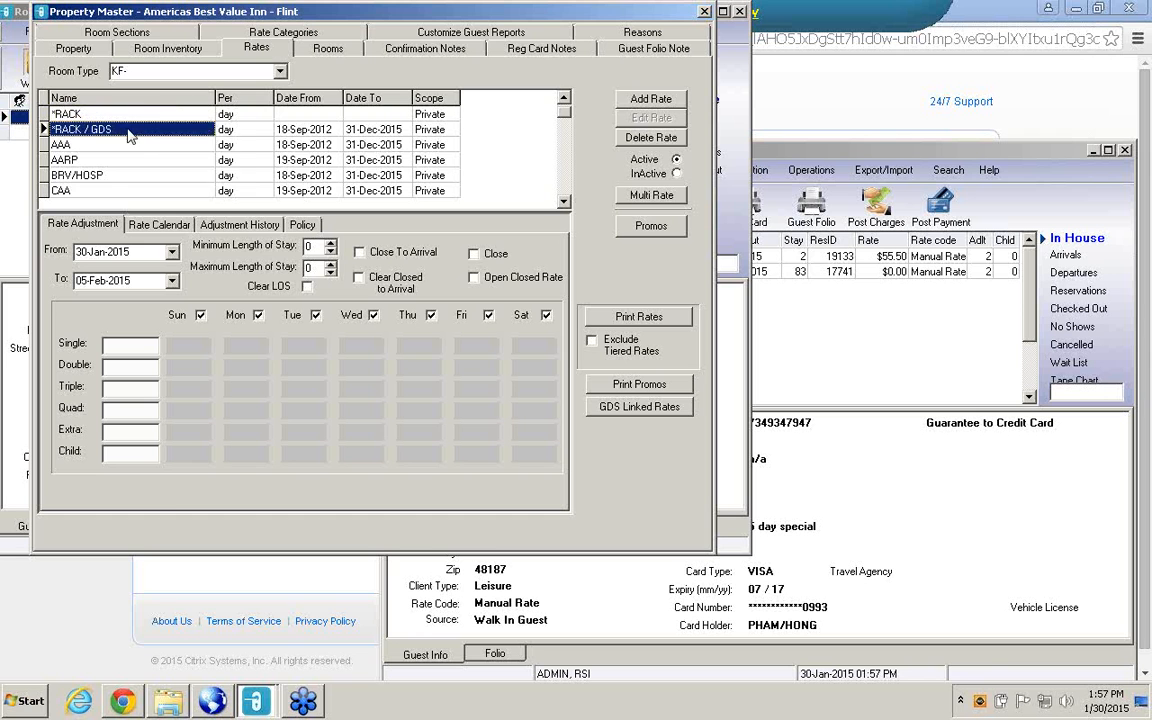
right_click(128, 130)
left_click(155, 139)
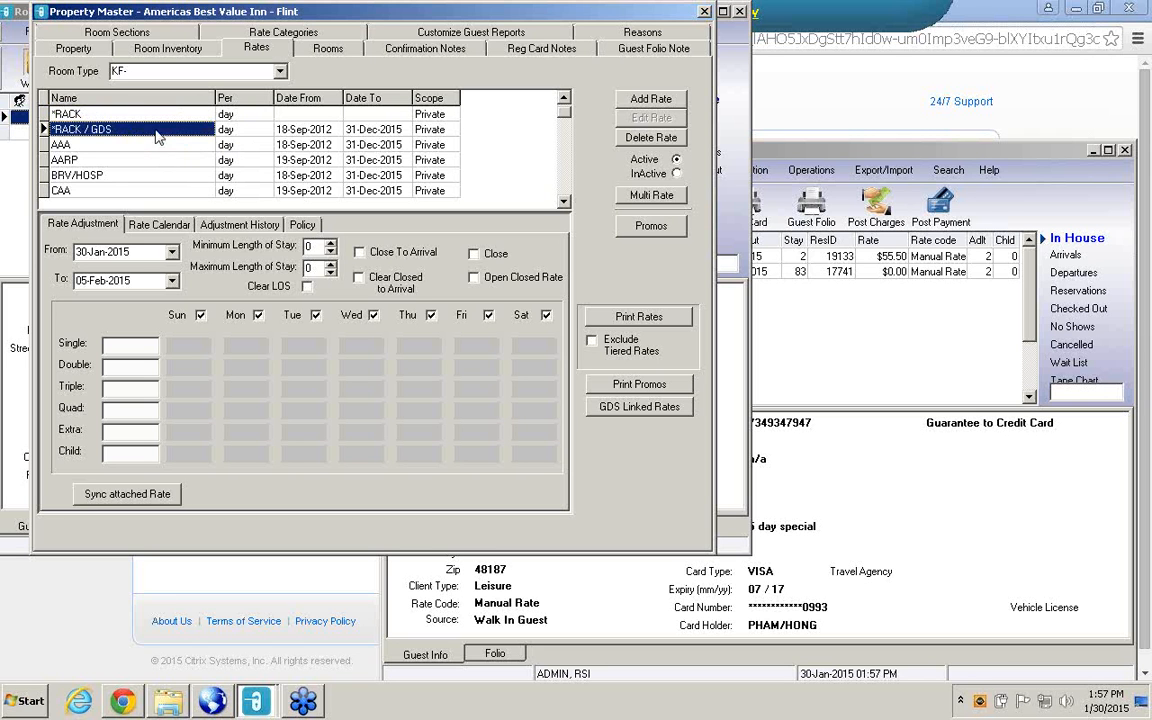
right_click(158, 115)
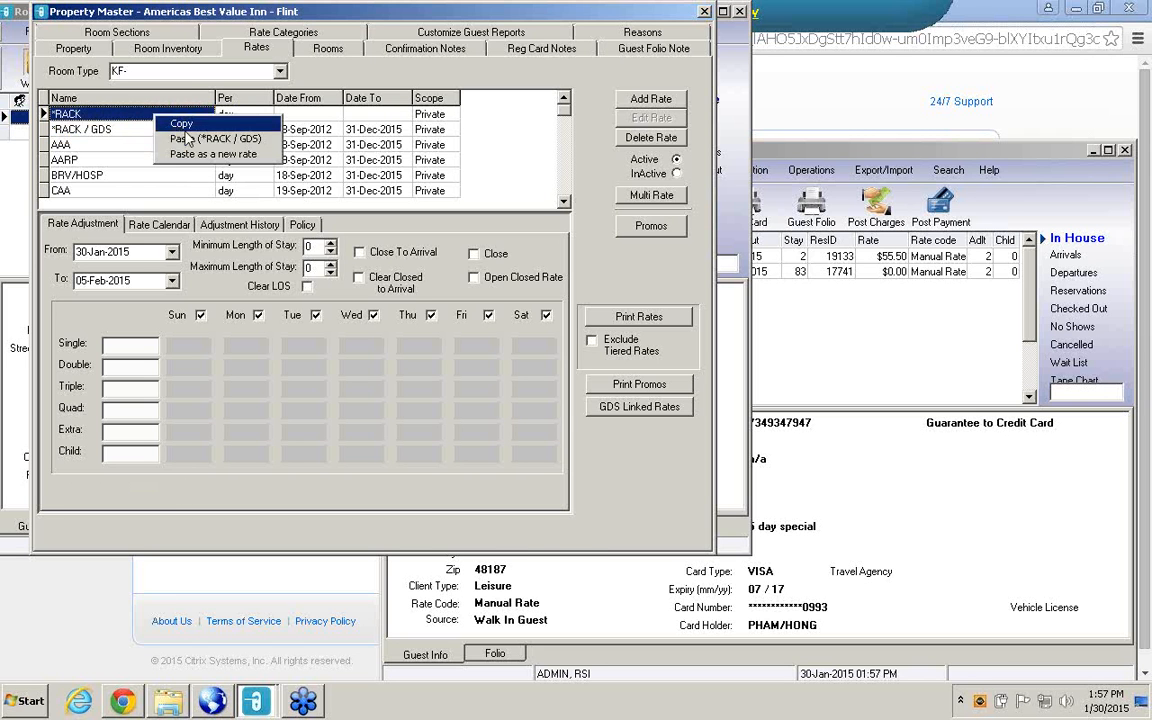
left_click(175, 139)
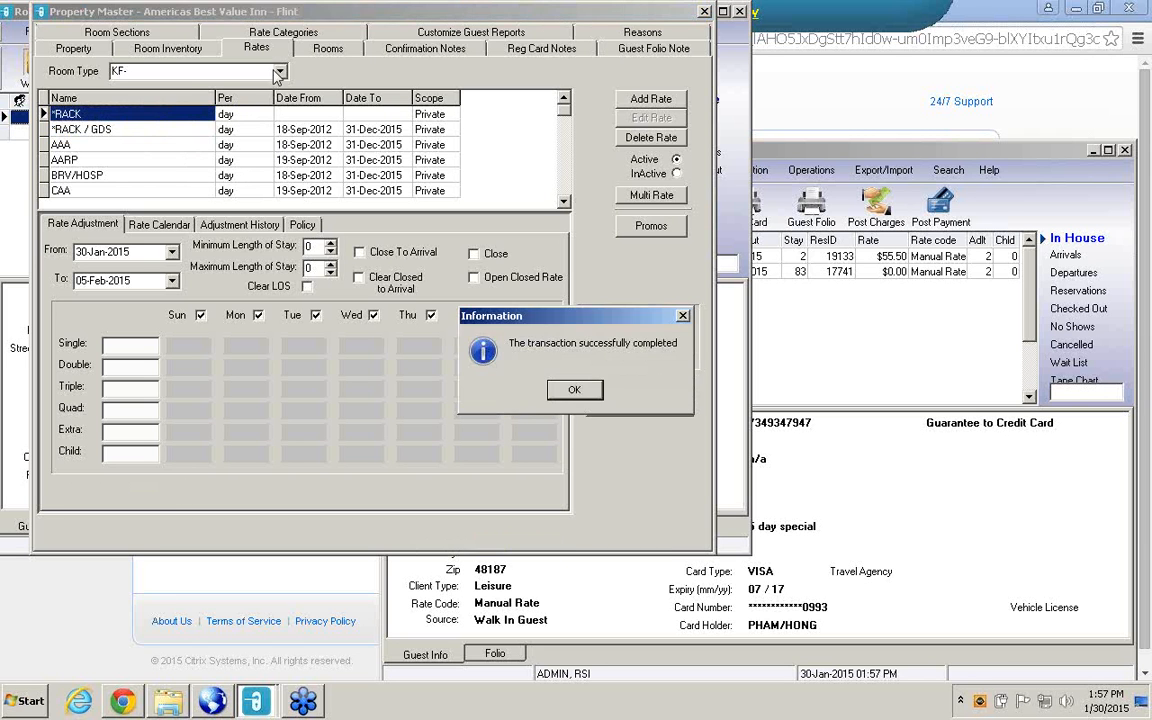
left_click(577, 389)
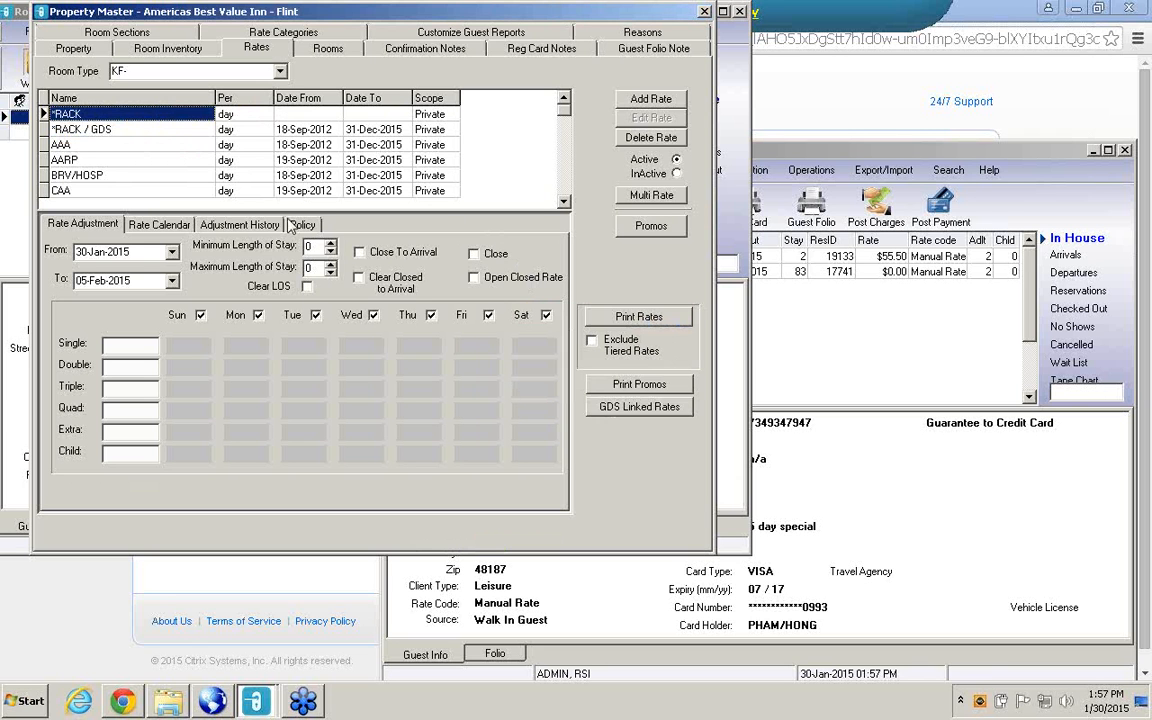
Switch to room type KNS and paste a copy of its *RACK / GDS rate onto *RACK.
left_click(281, 72)
left_click(115, 101)
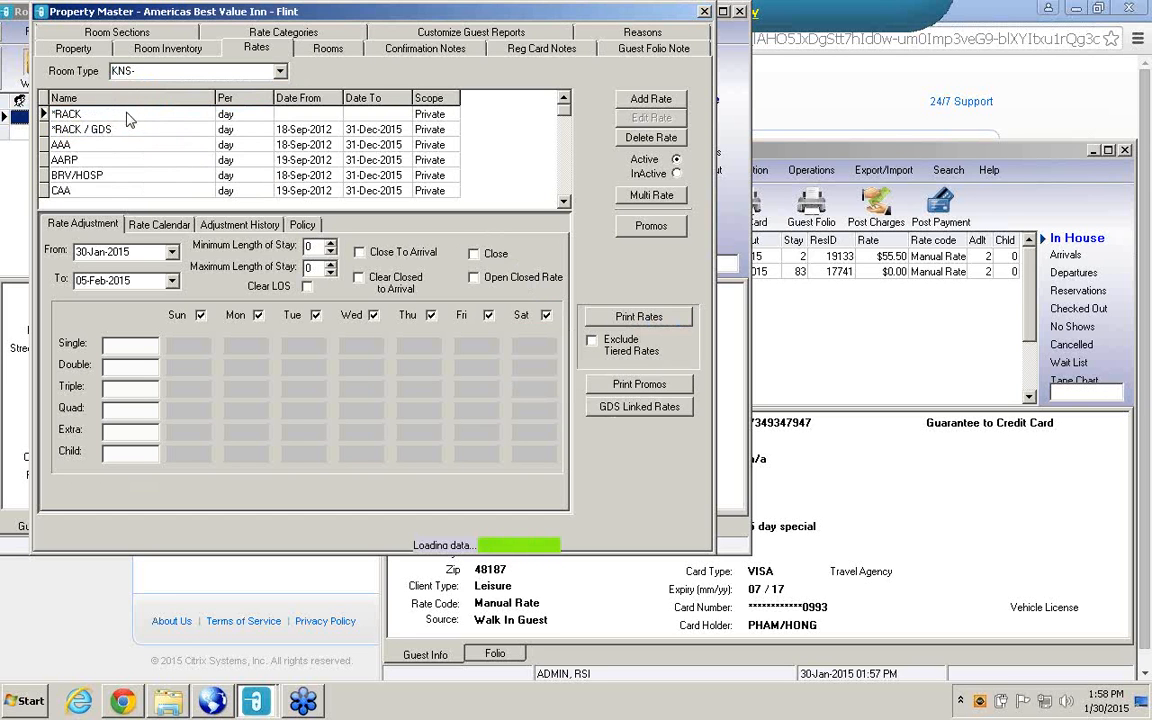
right_click(135, 133)
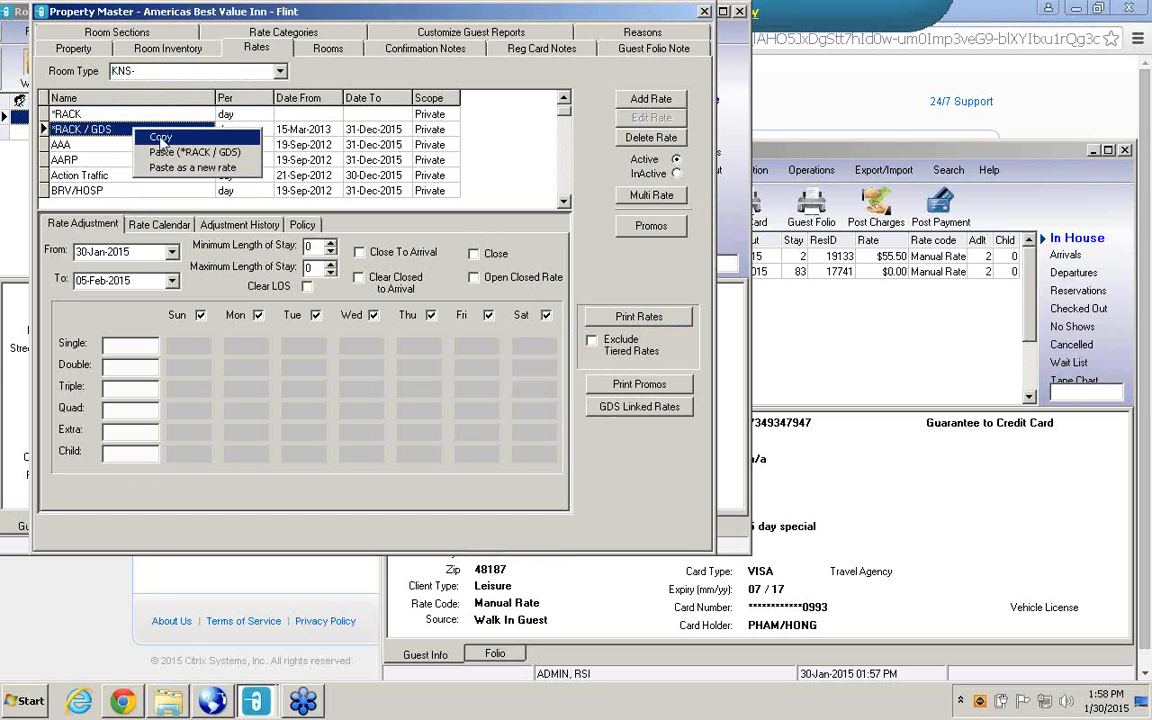
left_click(145, 125)
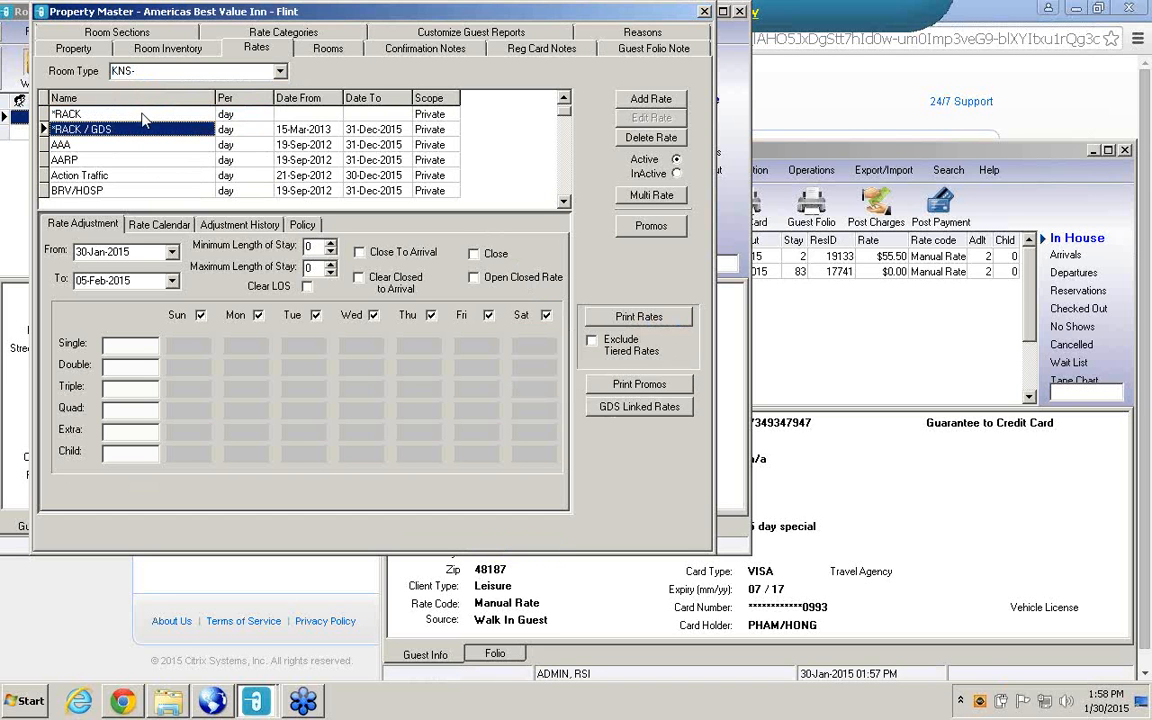
right_click(143, 119)
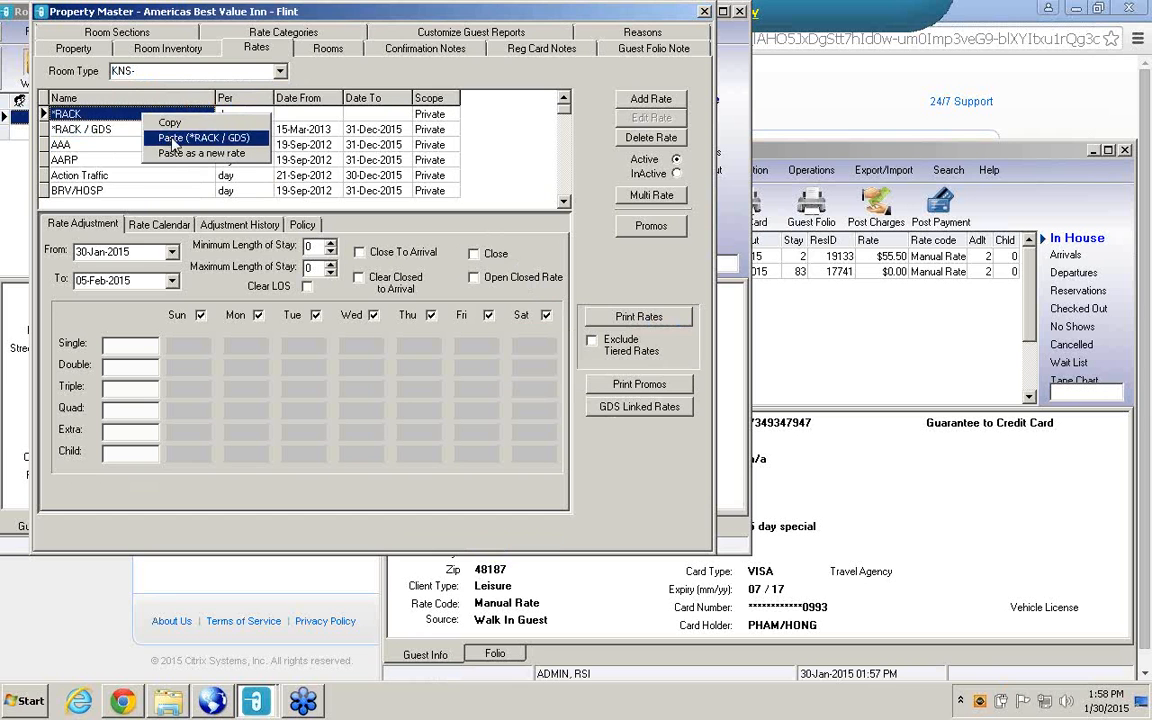
left_click(175, 138)
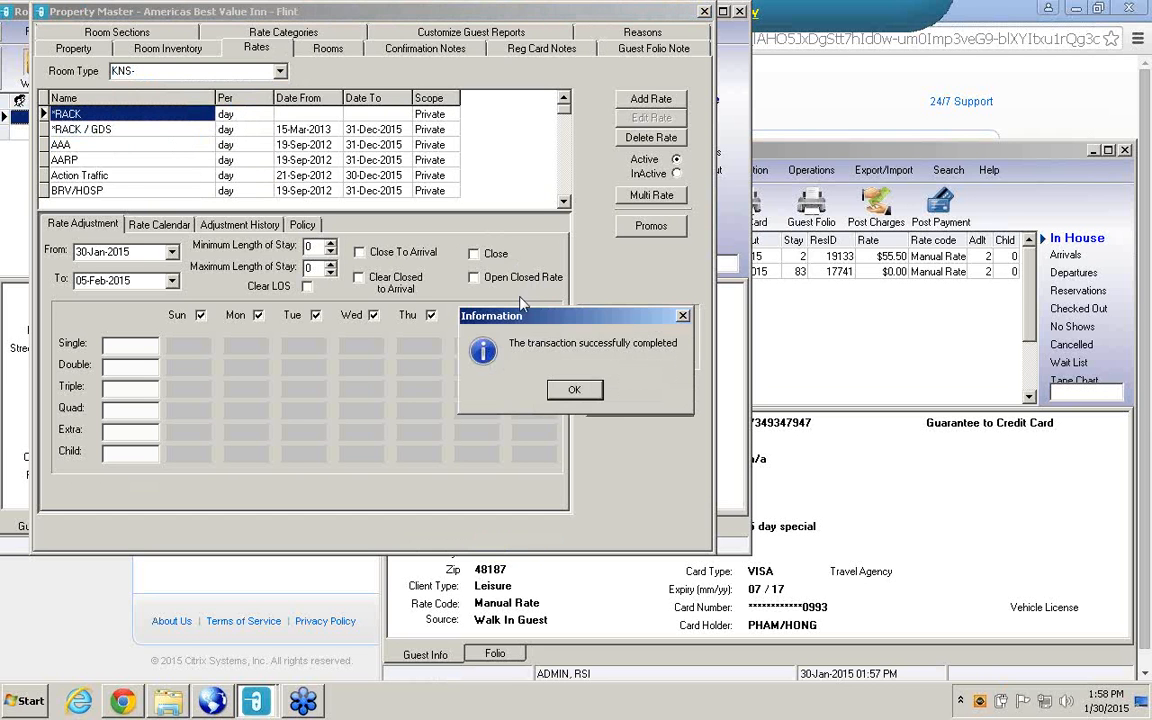
left_click(574, 389)
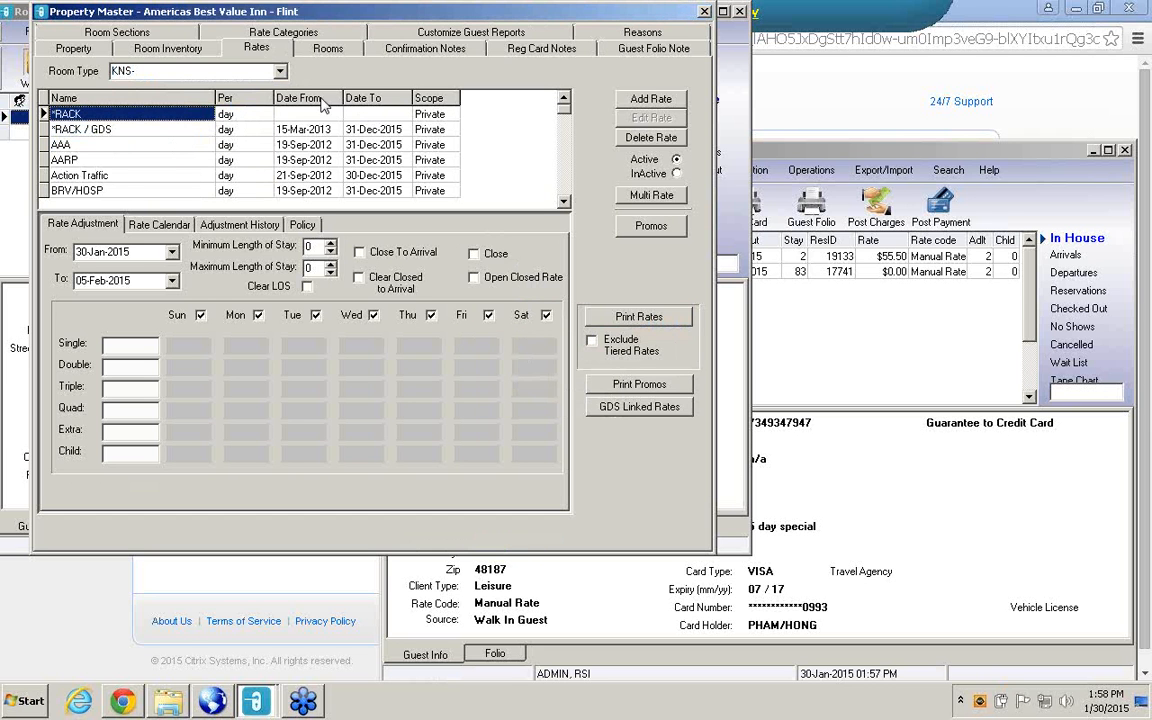
For room type KWF, copy the *RACK / GDS rate and paste it onto *RACK.
left_click(256, 70)
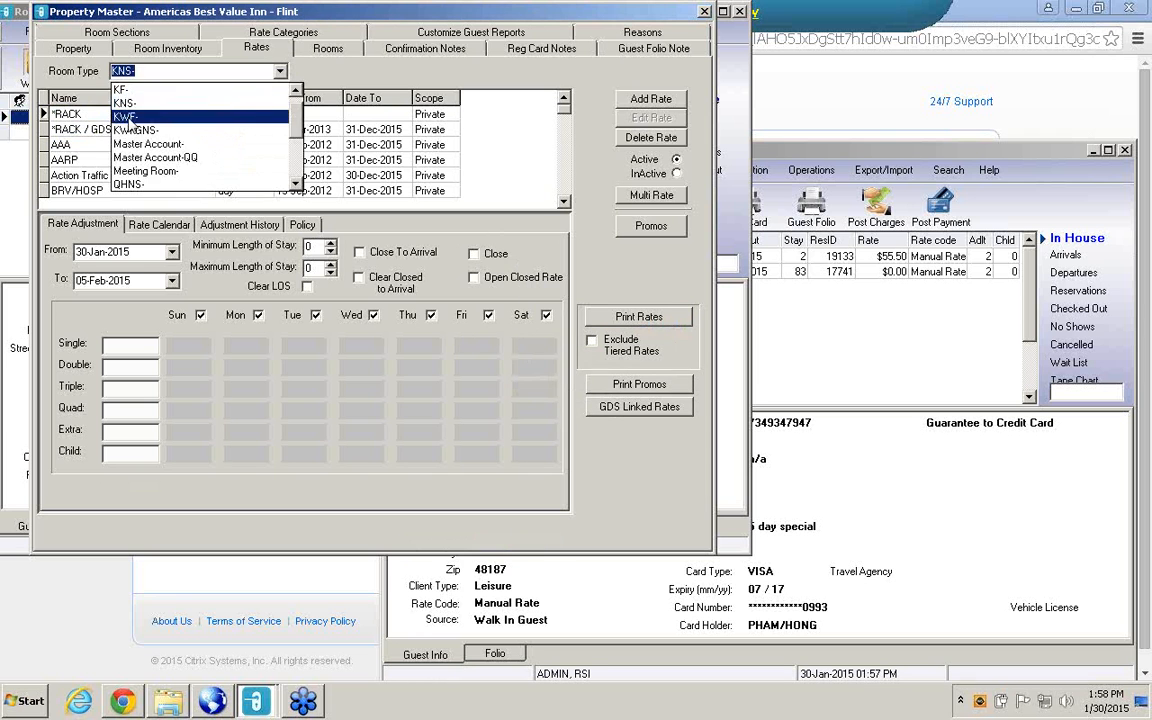
left_click(129, 117)
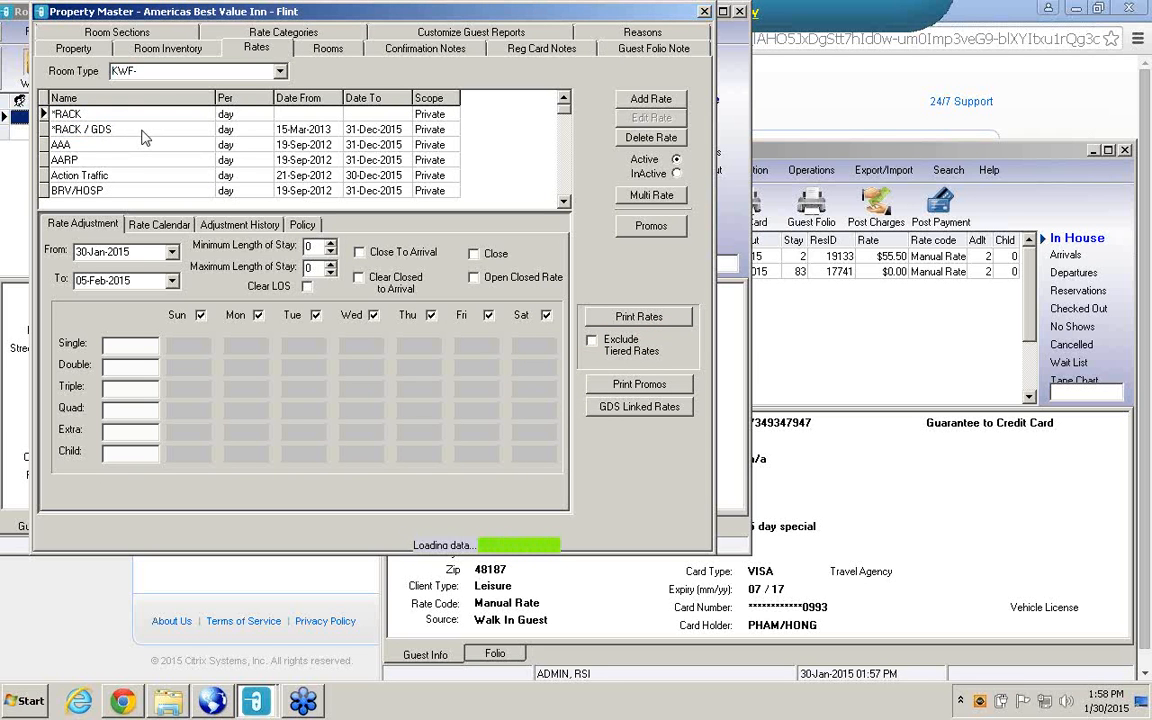
right_click(143, 131)
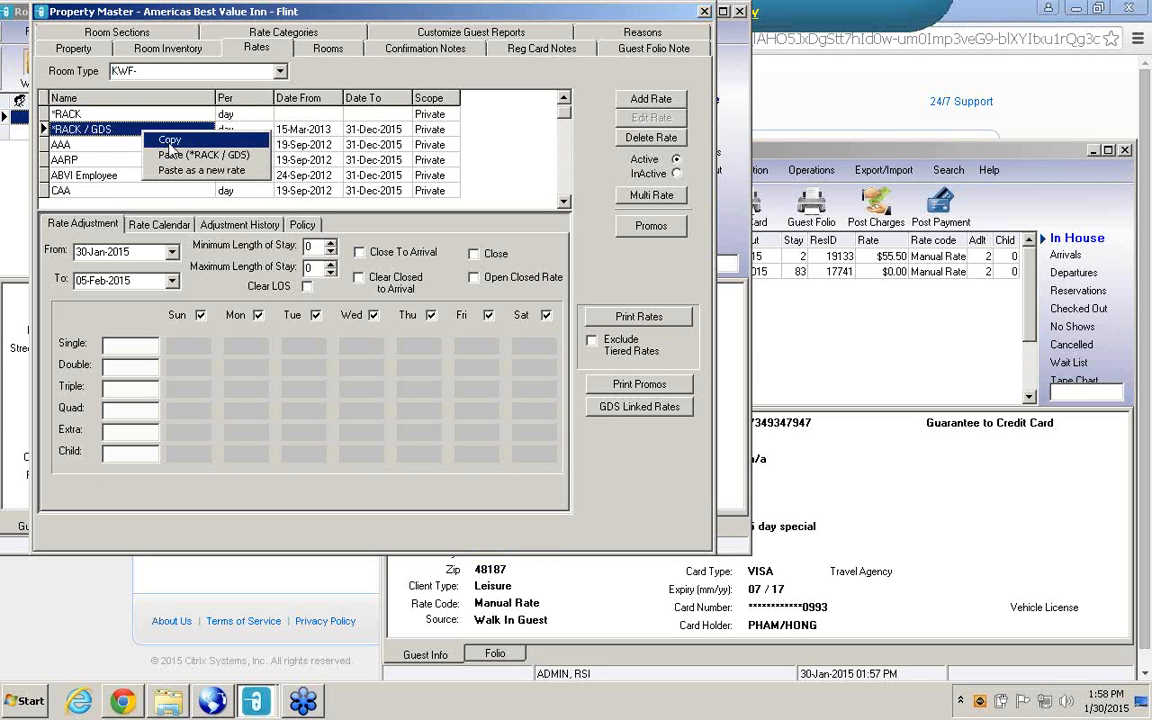
left_click(168, 141)
right_click(160, 119)
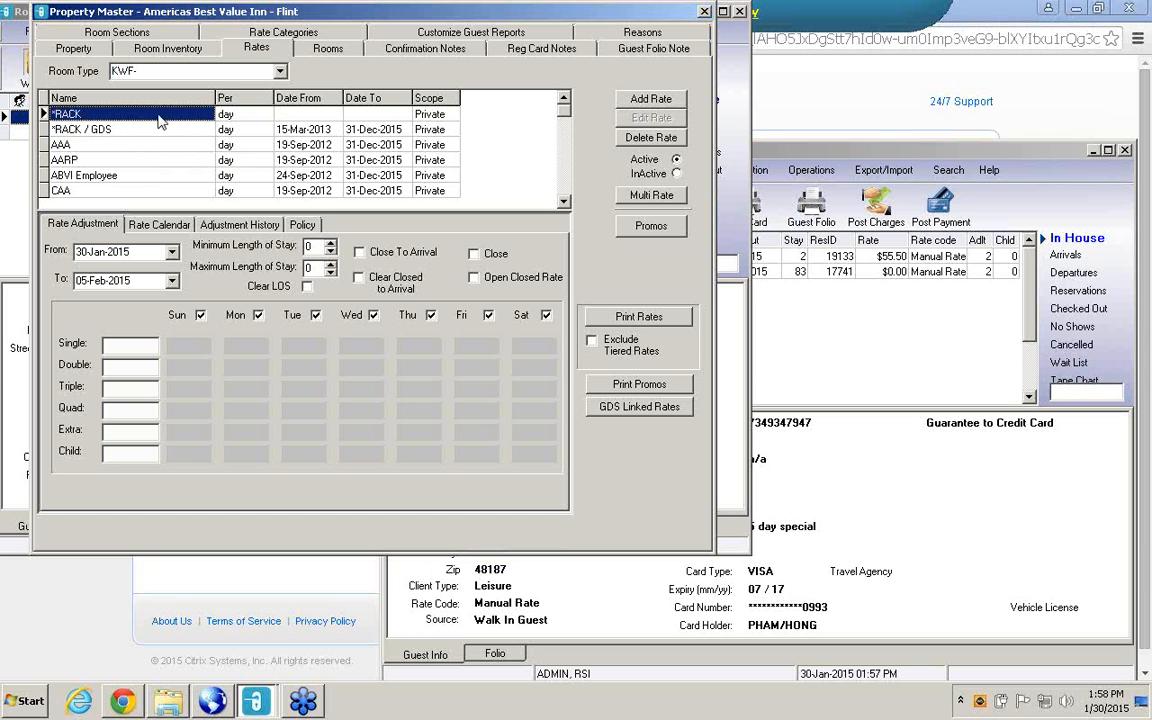
left_click(185, 142)
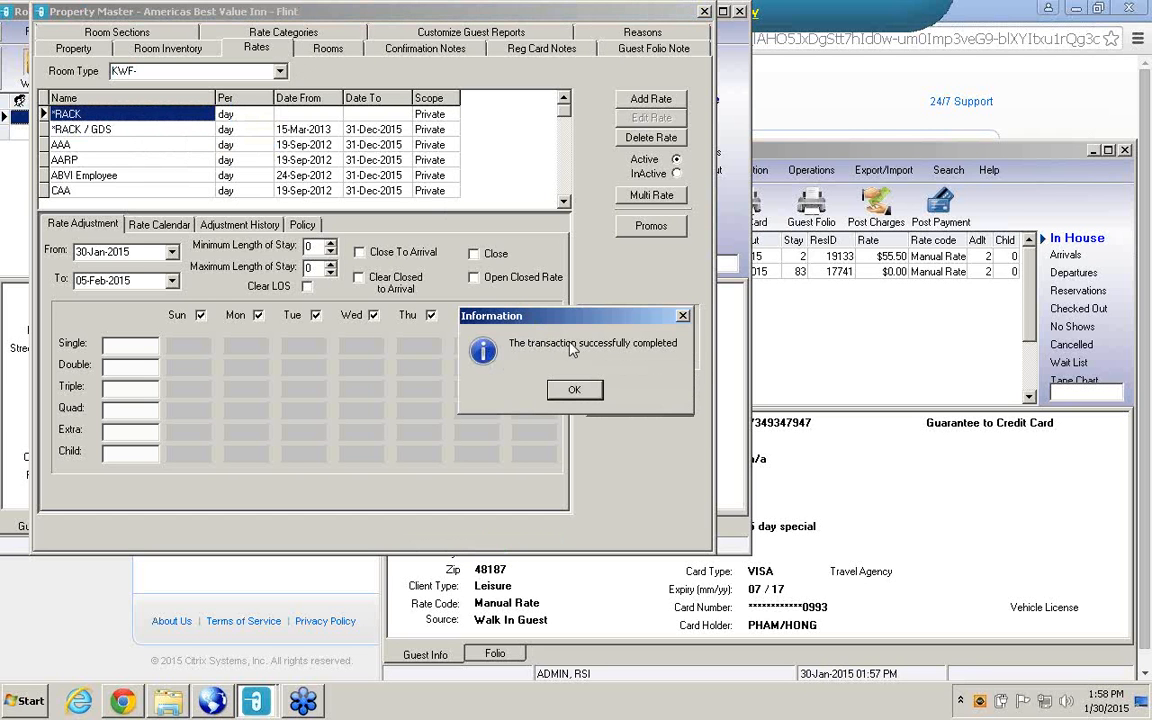
key("Return")
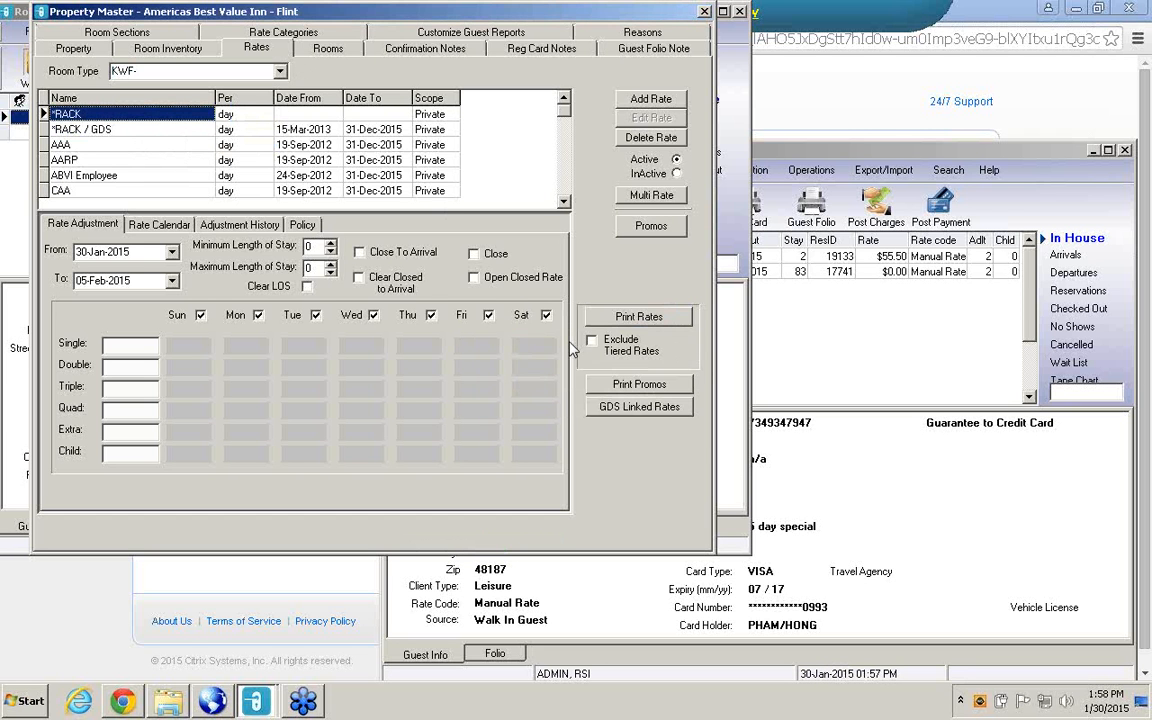
Choose room type KWFGNS and paste a copy of its *RACK / GDS rate onto *RACK.
left_click(279, 72)
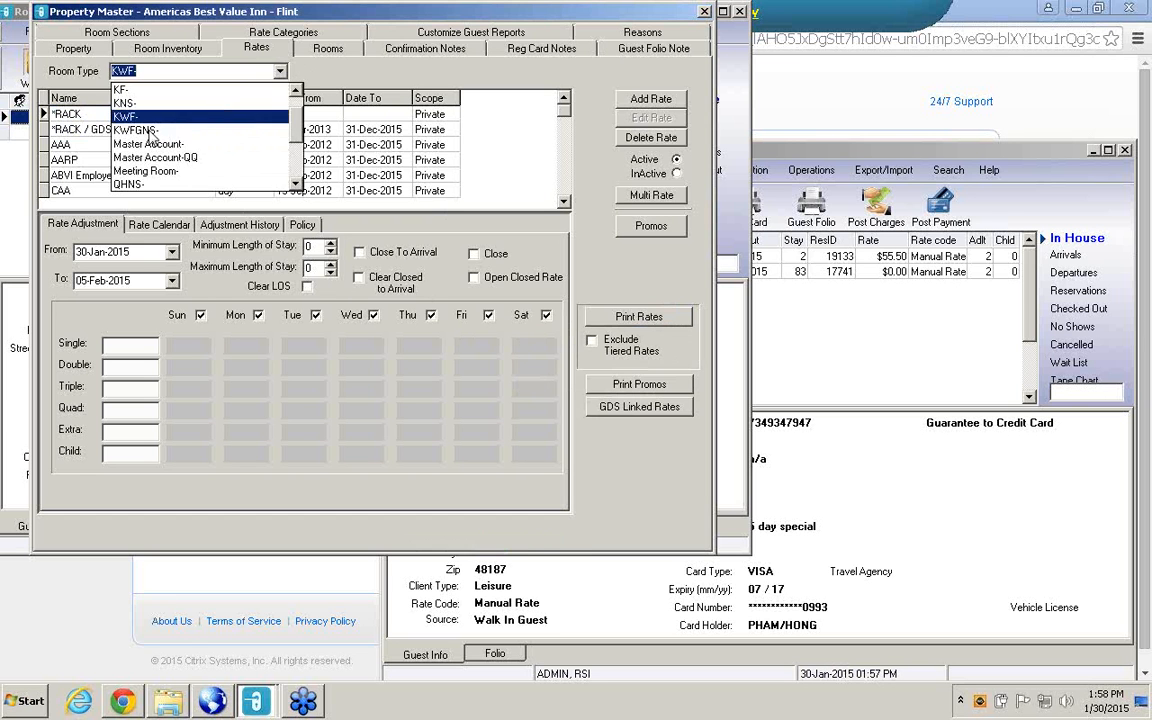
left_click(150, 131)
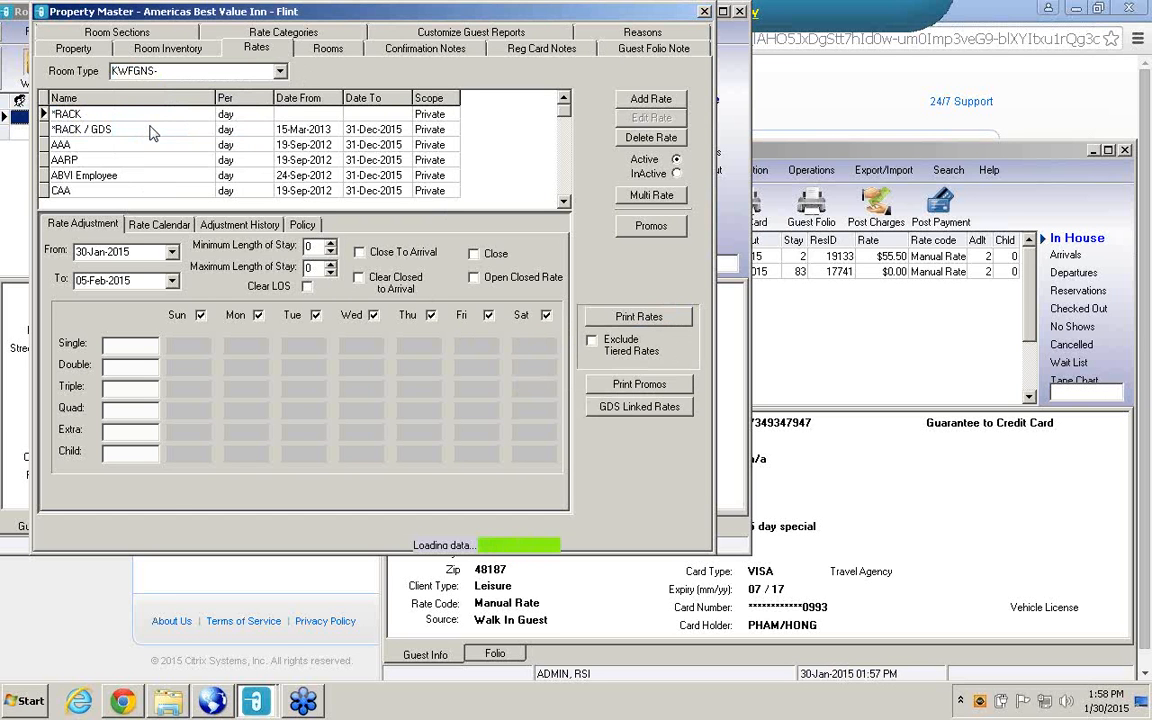
right_click(150, 131)
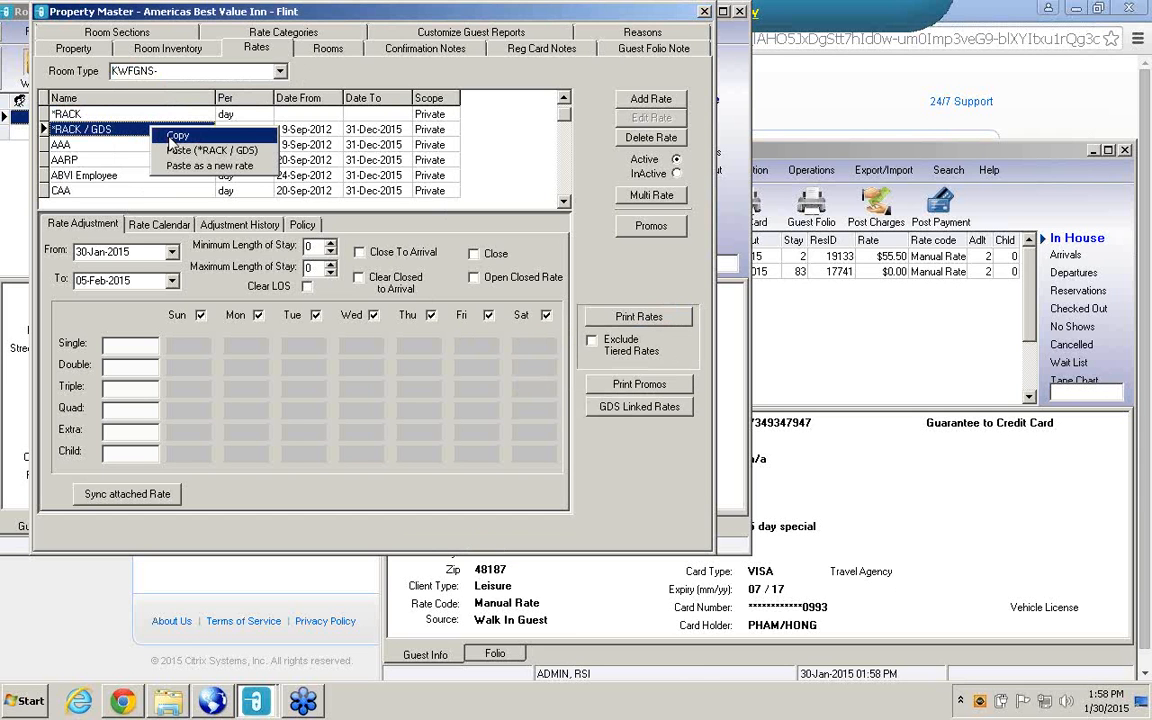
left_click(172, 137)
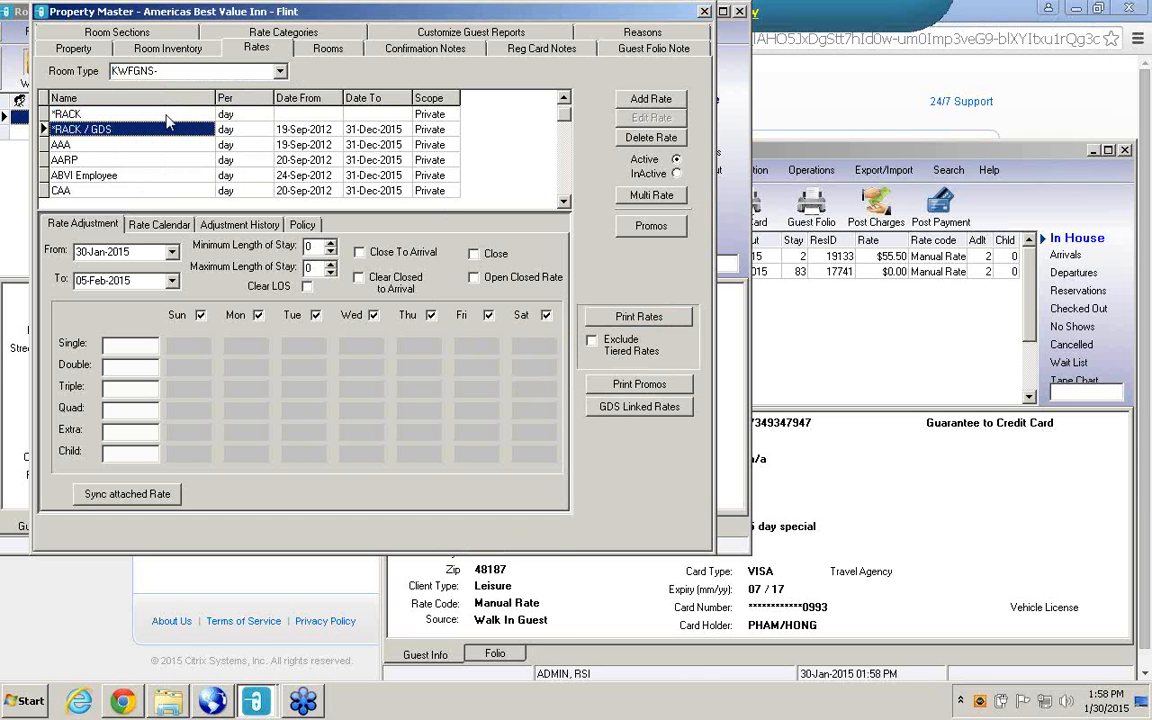
left_click(168, 116)
right_click(172, 116)
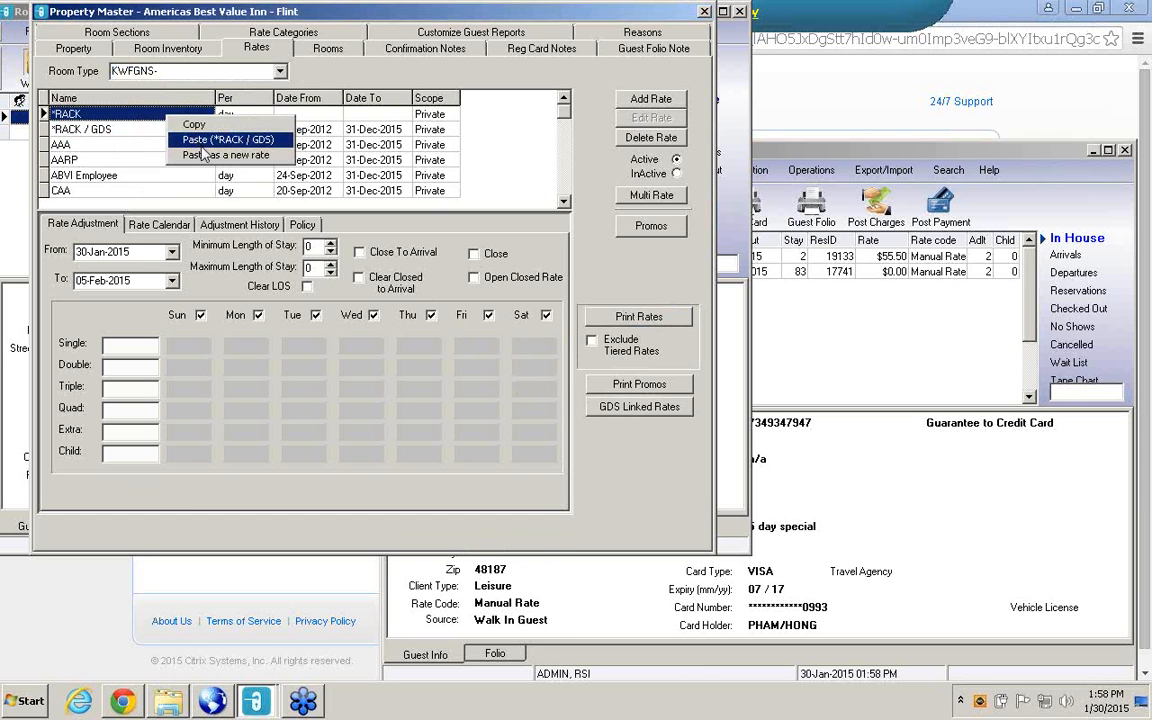
left_click(200, 147)
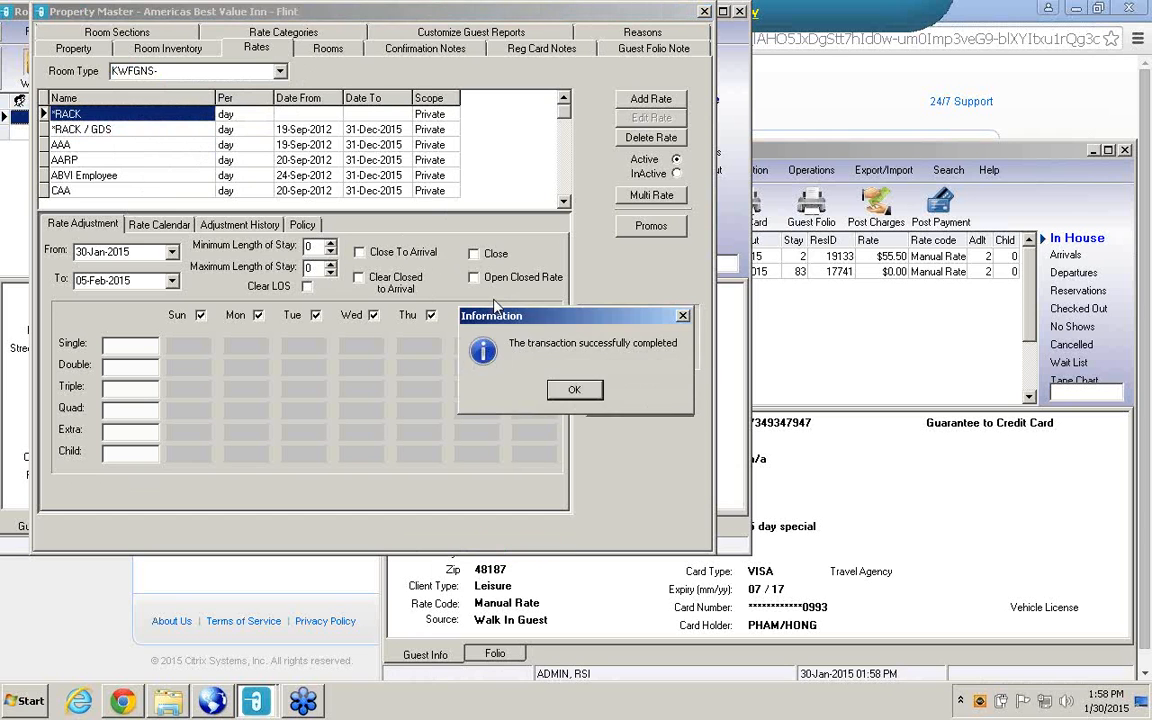
key("Return")
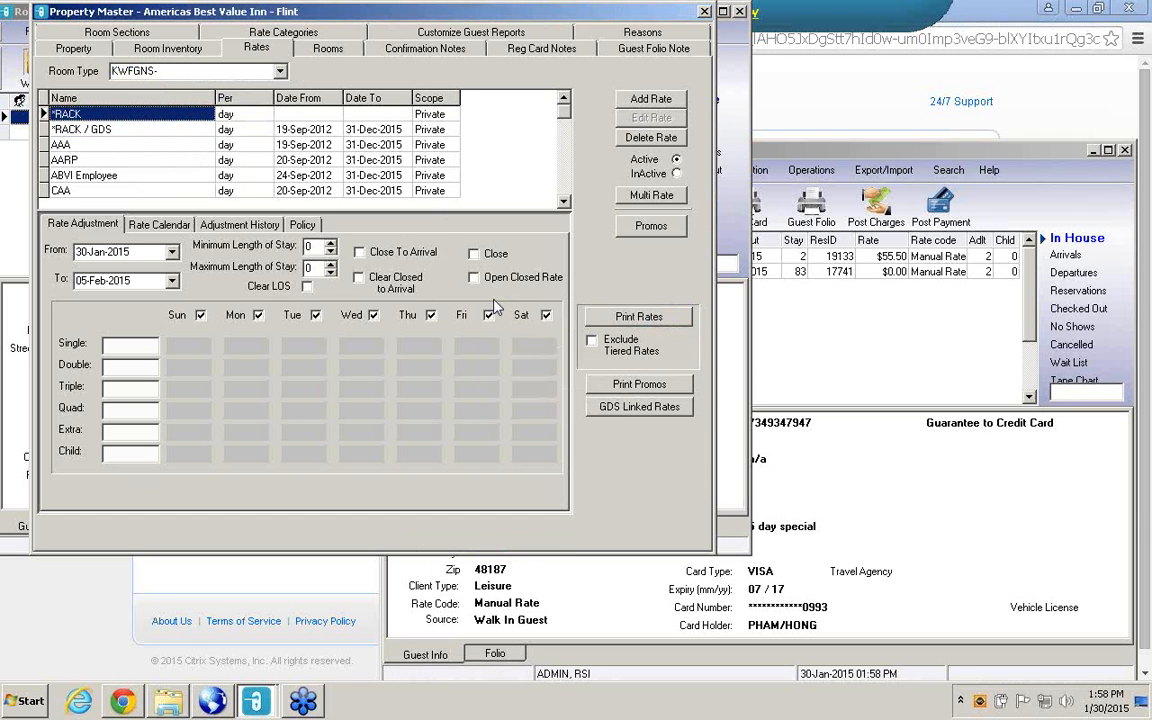
Choose room type QHNS, copy its *RACK / GDS rate and paste it onto *RACK.
left_click(281, 73)
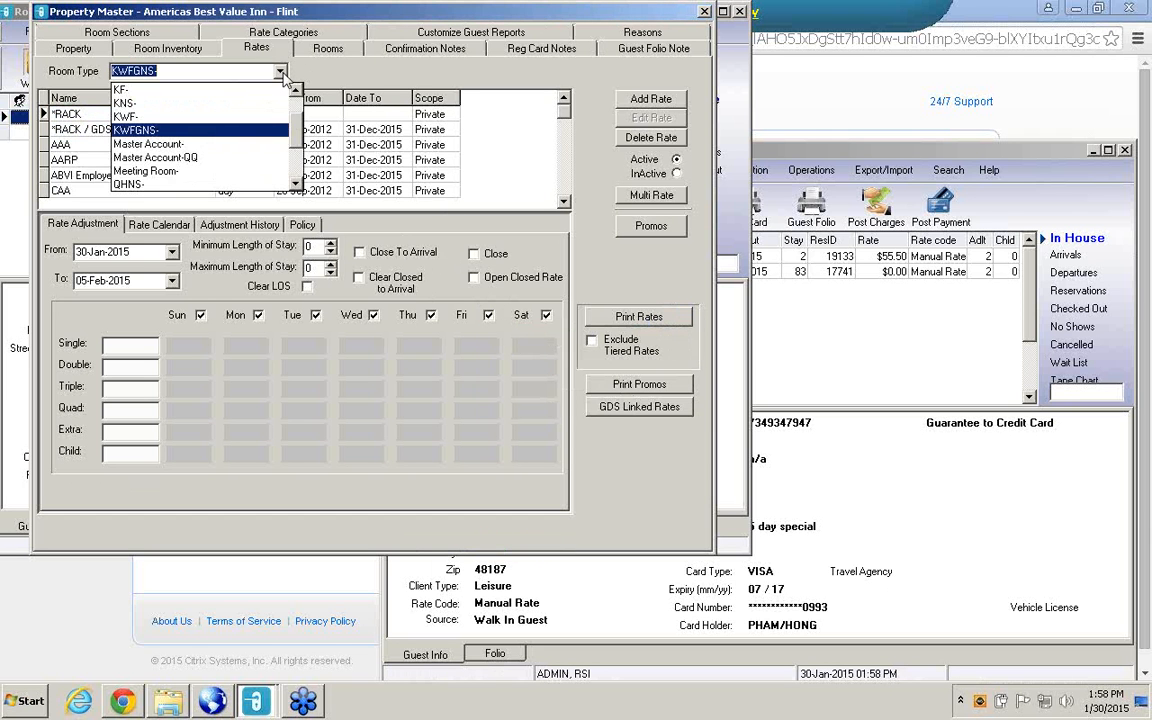
left_click(295, 181)
left_click(295, 181)
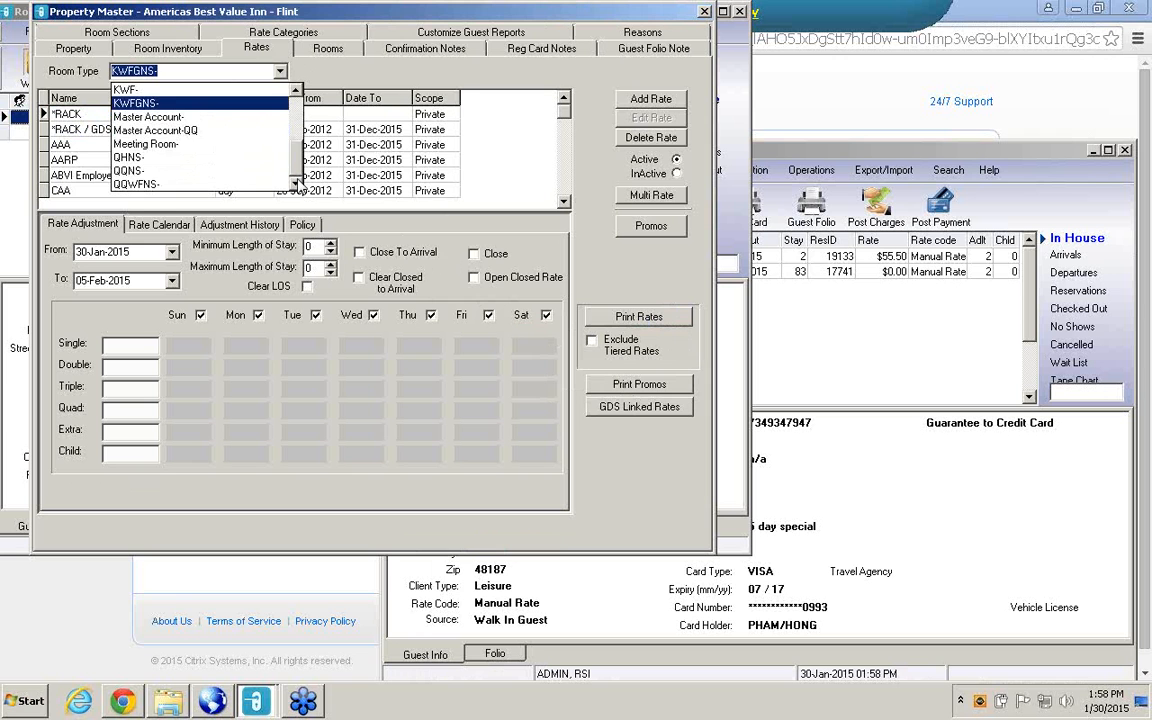
left_click(130, 157)
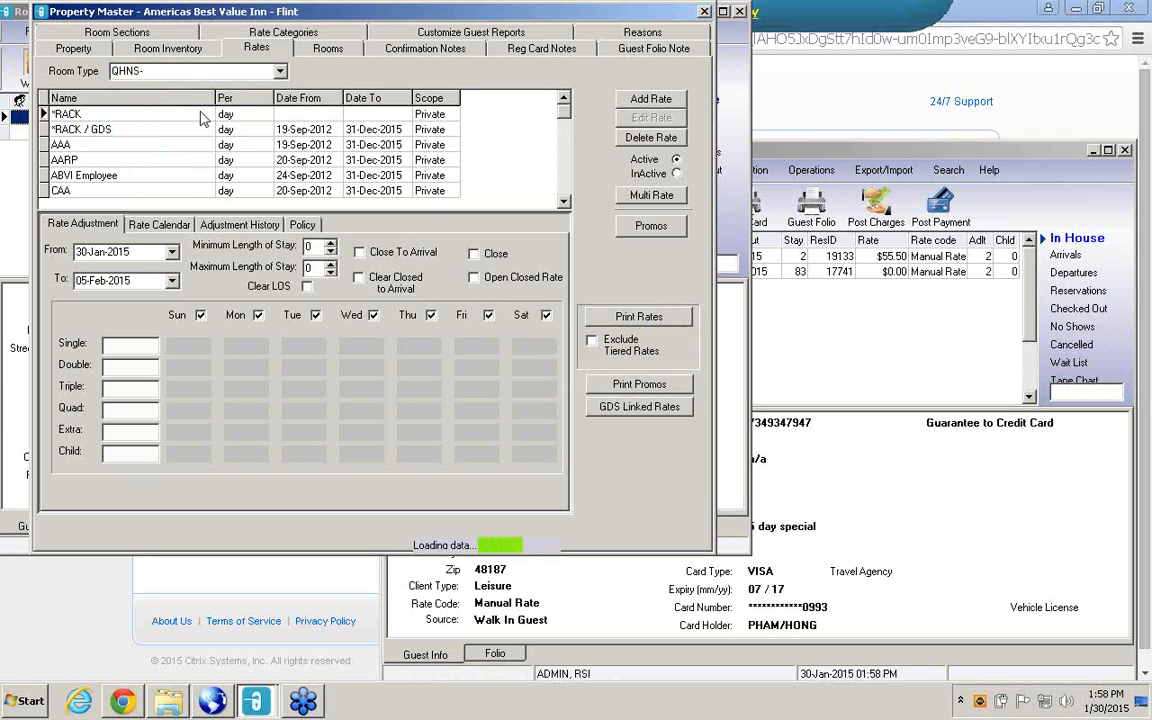
right_click(180, 131)
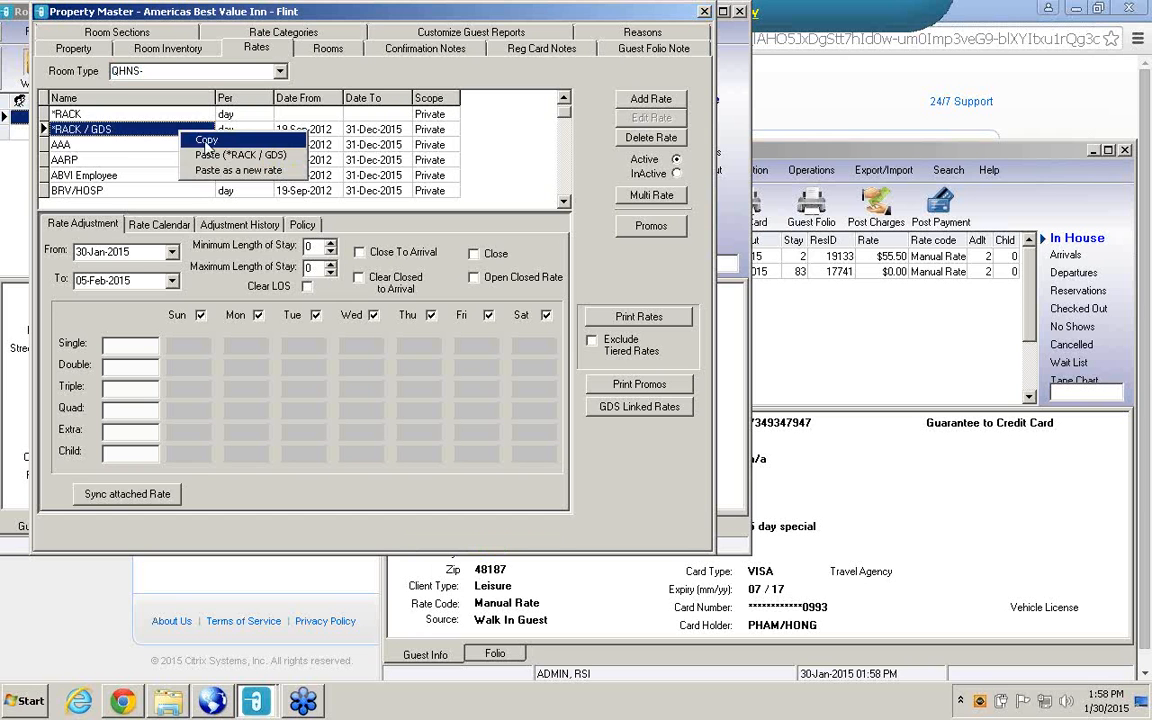
left_click(206, 142)
right_click(190, 114)
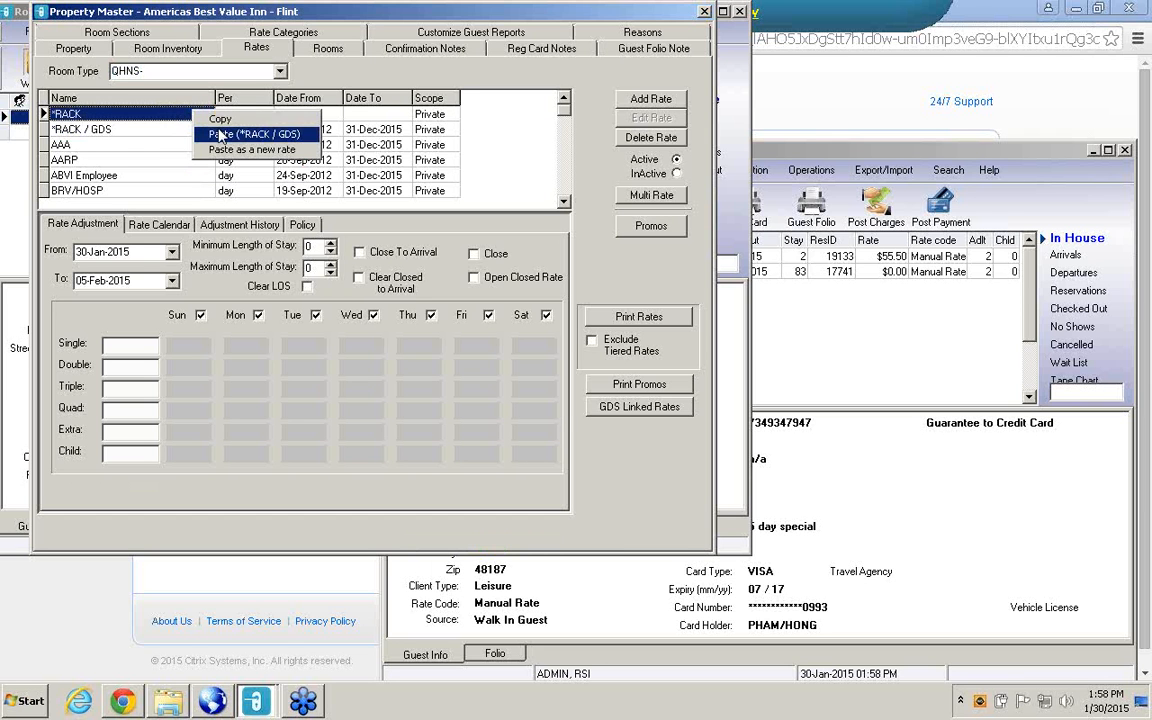
left_click(226, 138)
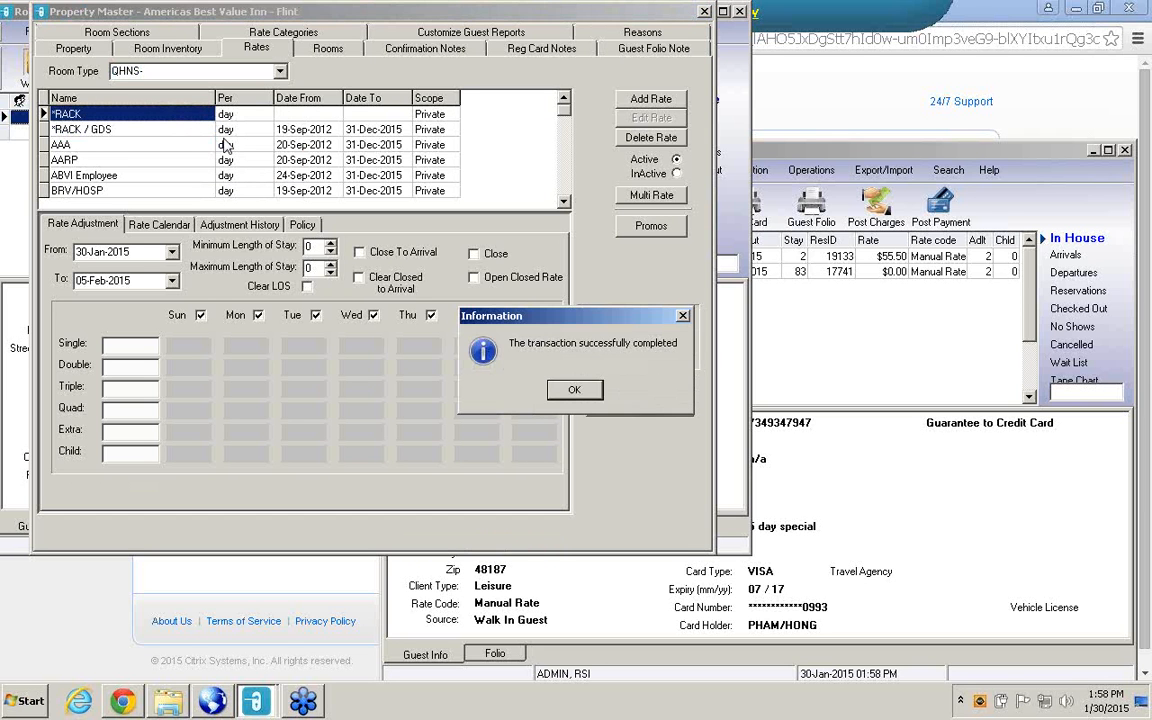
left_click(574, 389)
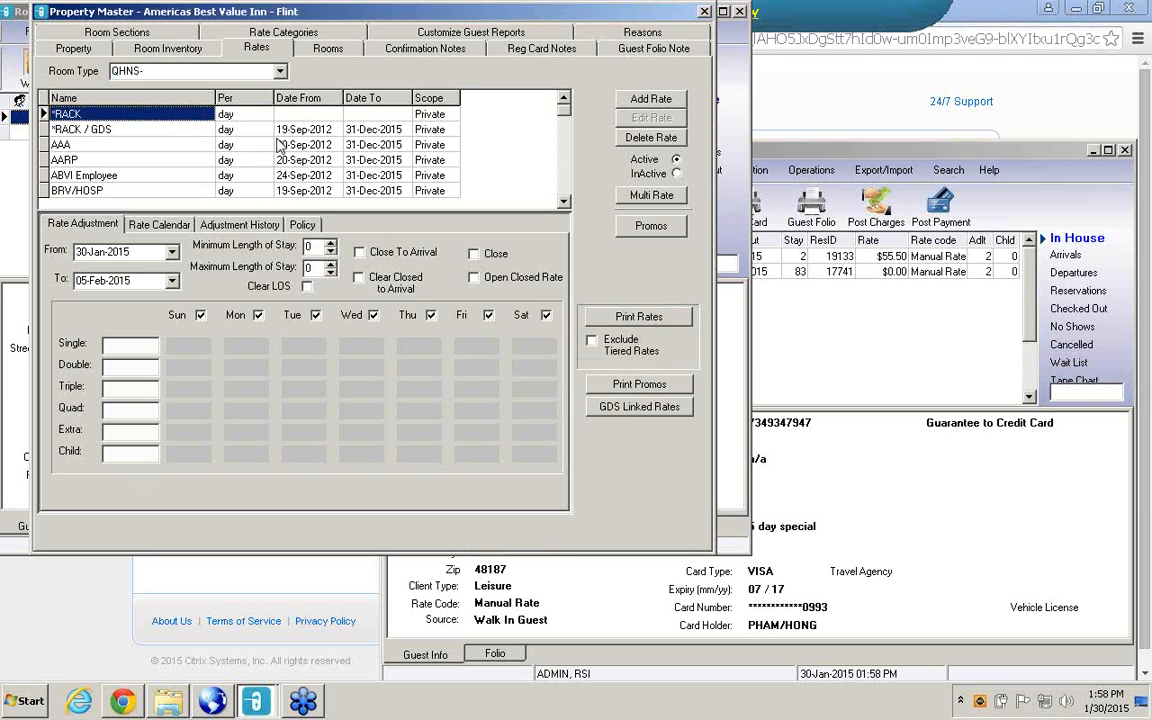
Switch to room type QQNS, copy its *RACK / GDS rate and paste it onto *RACK.
left_click(252, 68)
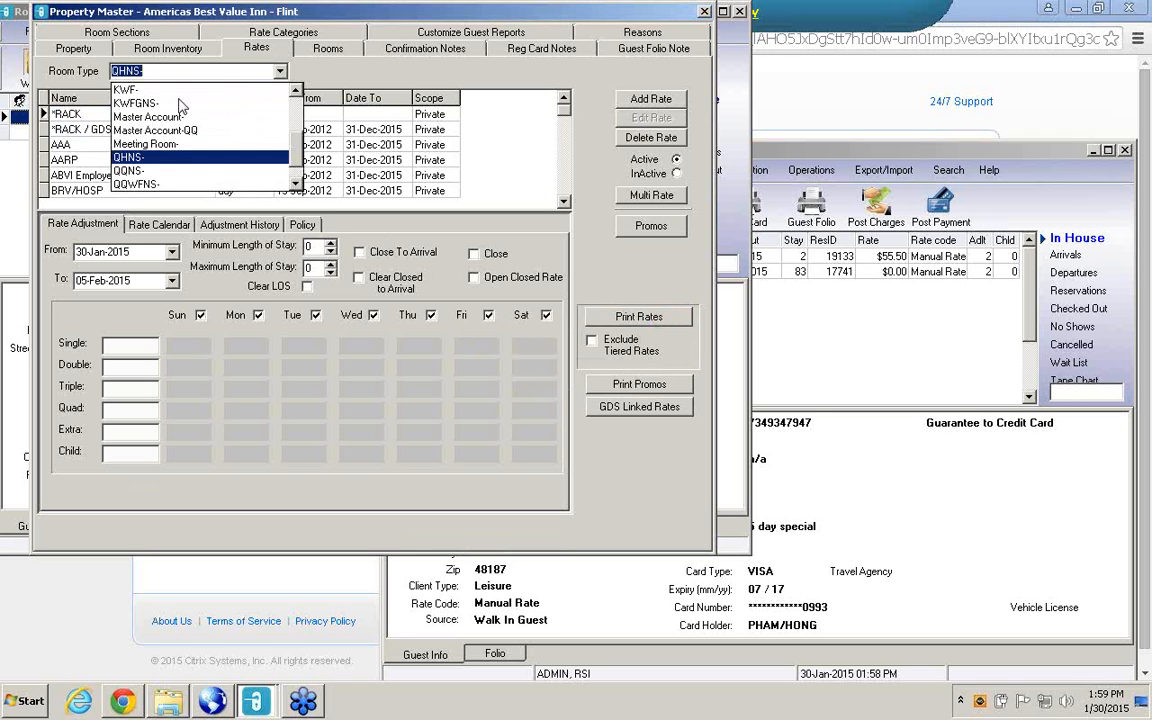
left_click(134, 171)
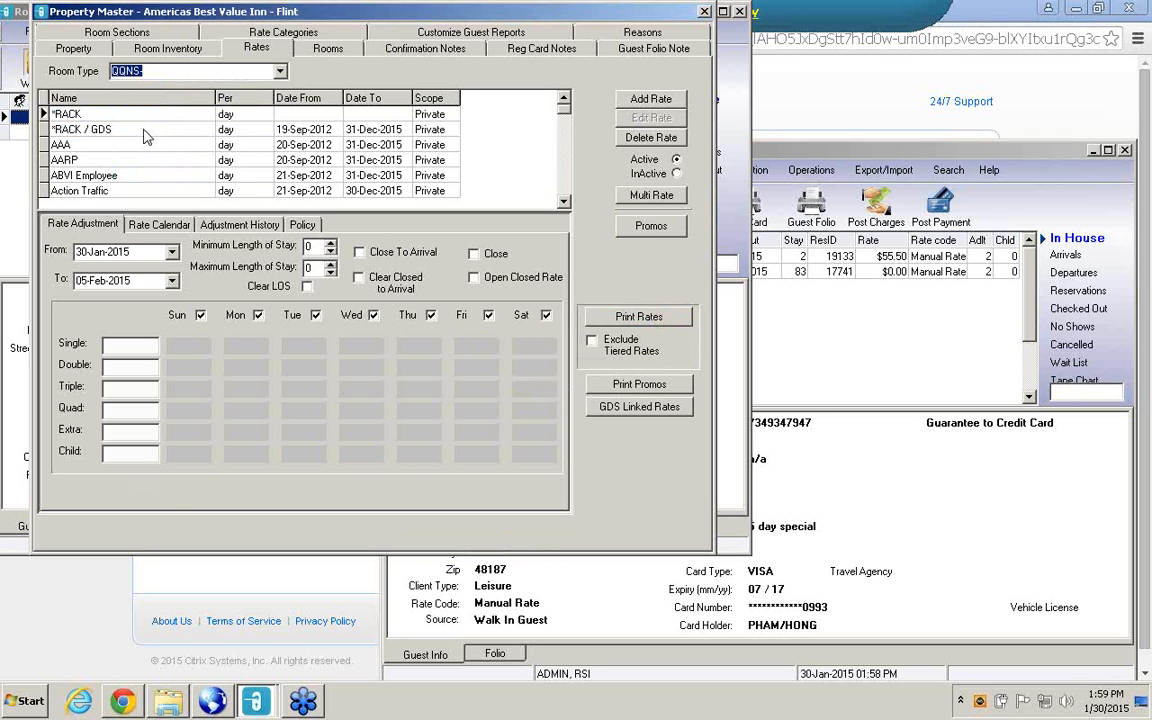
left_click(144, 131)
right_click(144, 131)
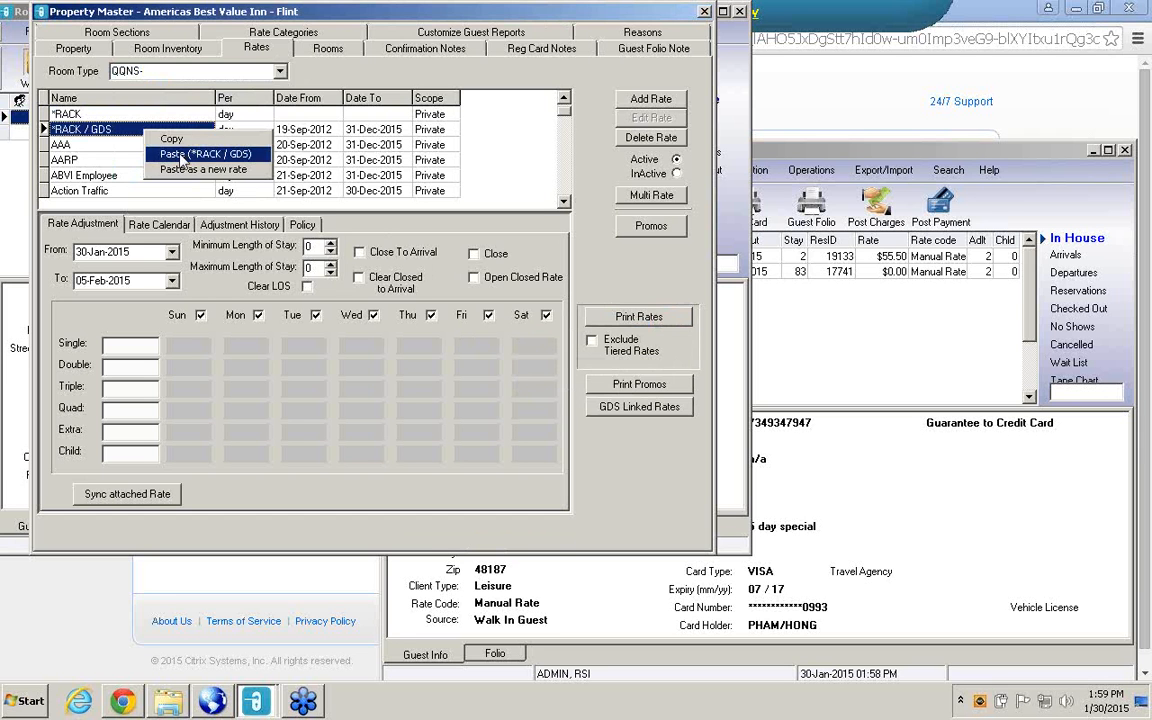
left_click(173, 140)
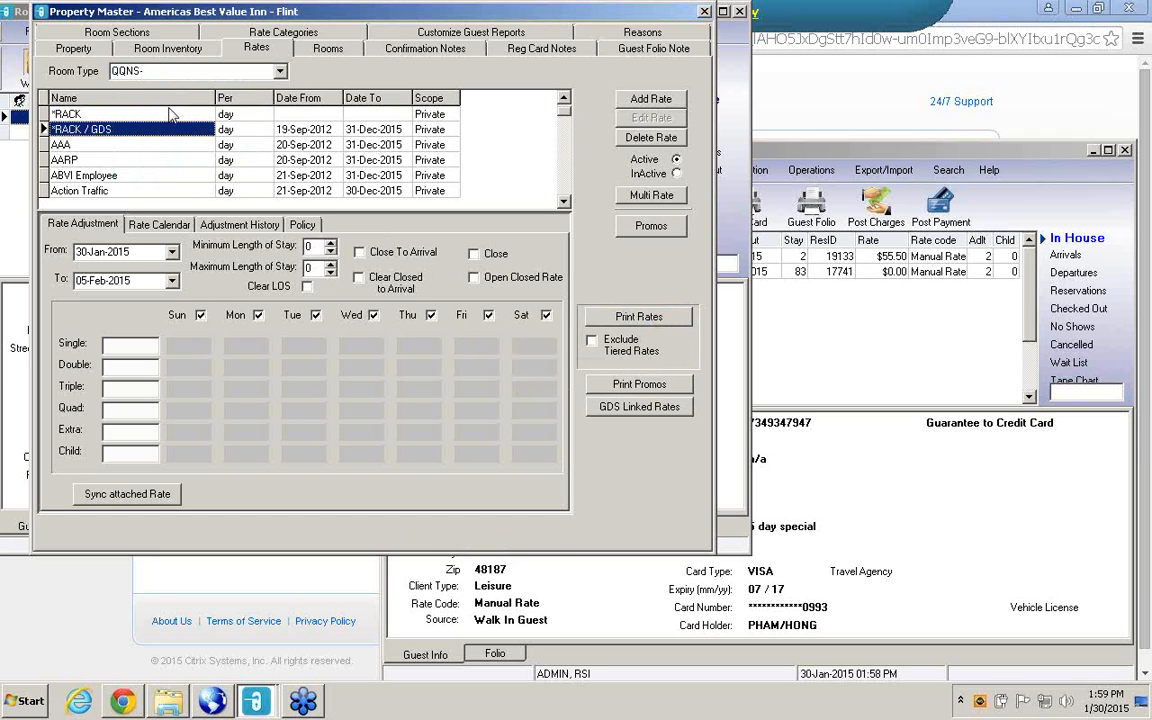
left_click(155, 113)
right_click(172, 114)
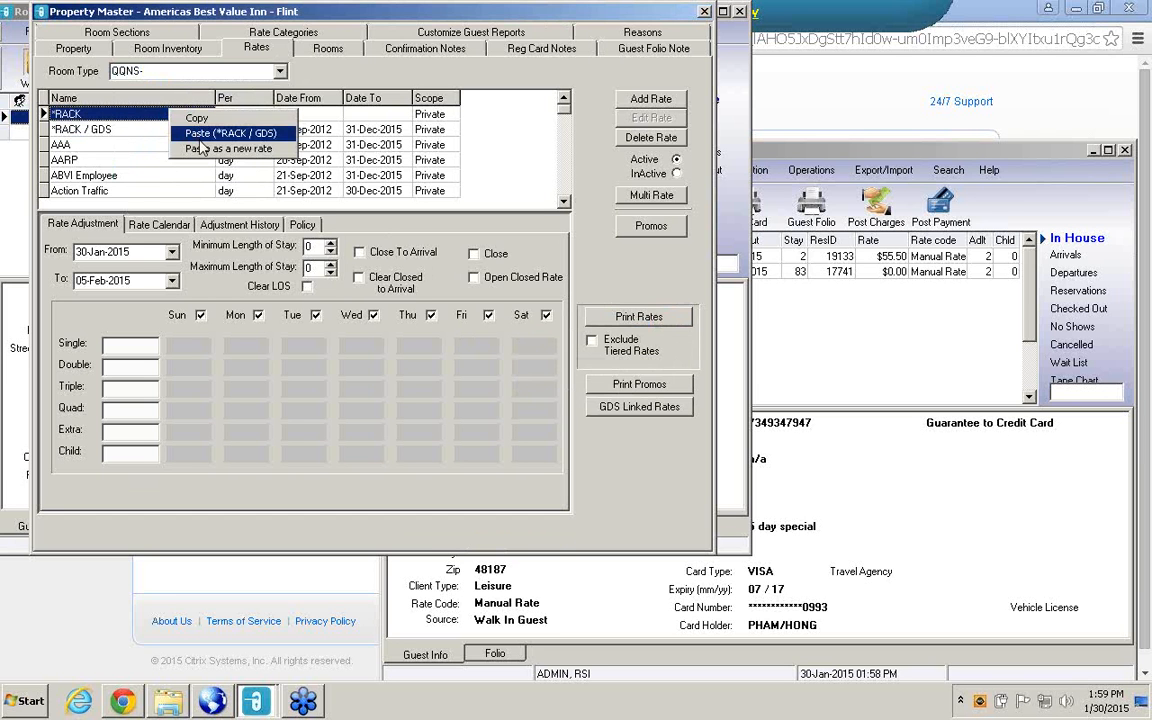
left_click(199, 141)
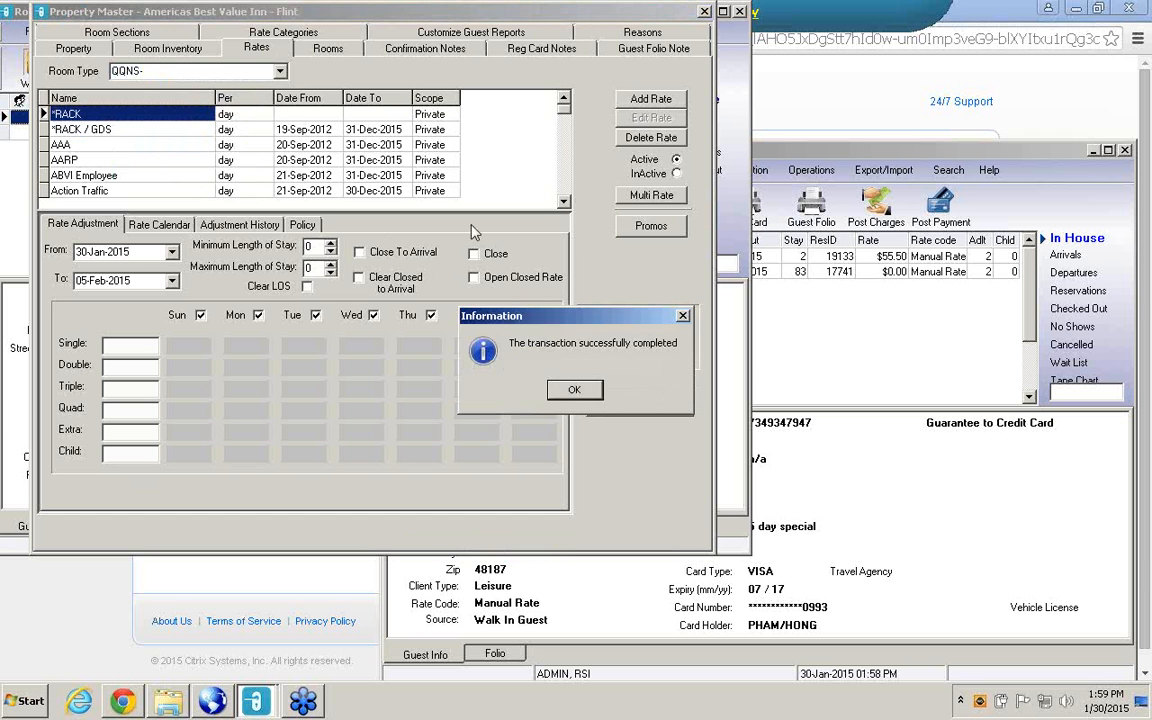
left_click(574, 392)
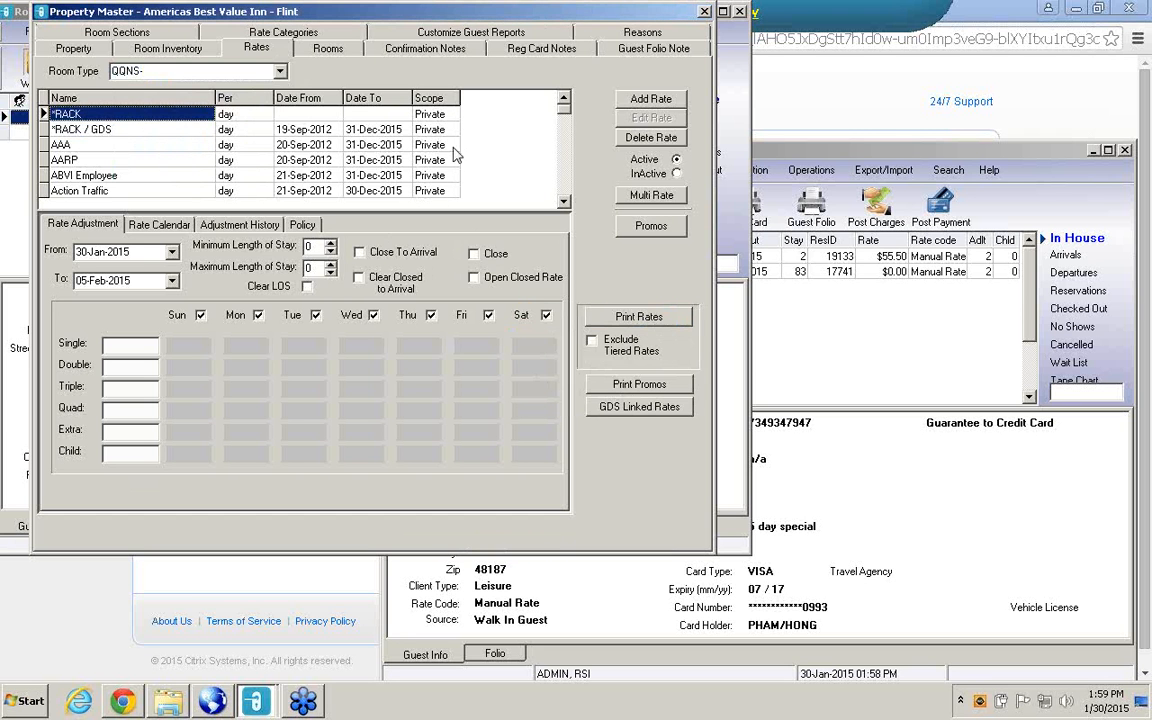
For room type QQWFNS, paste a copy of the *RACK / GDS rate onto *RACK.
left_click(281, 71)
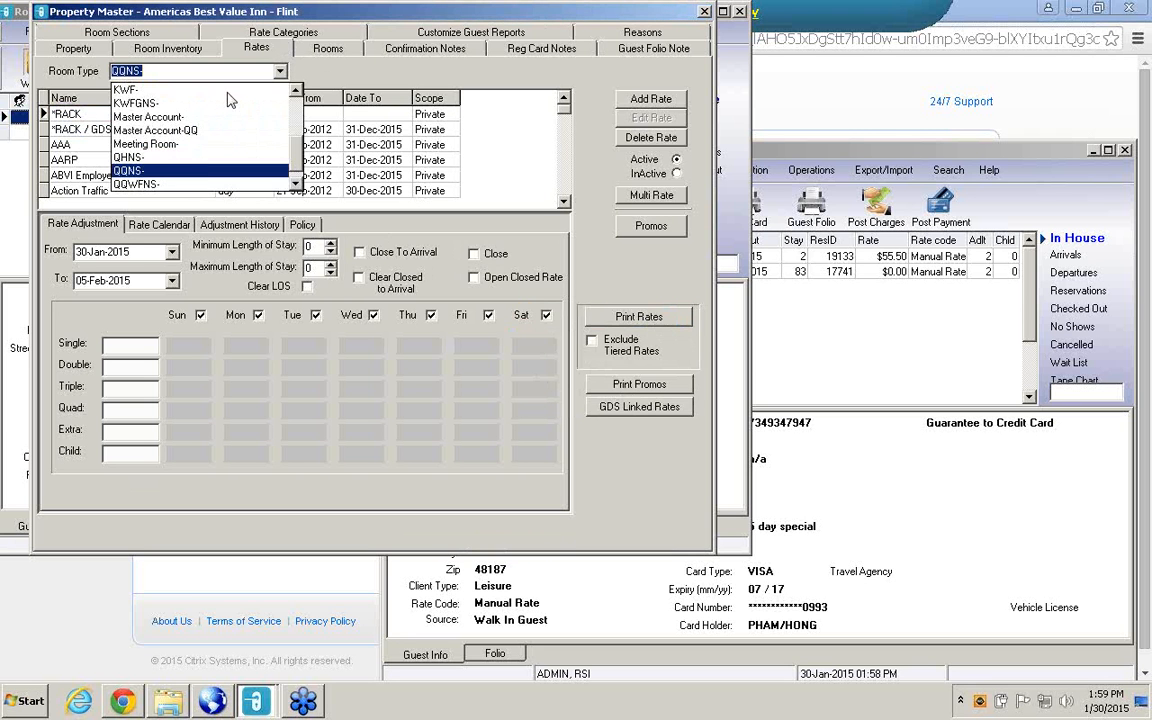
left_click(148, 176)
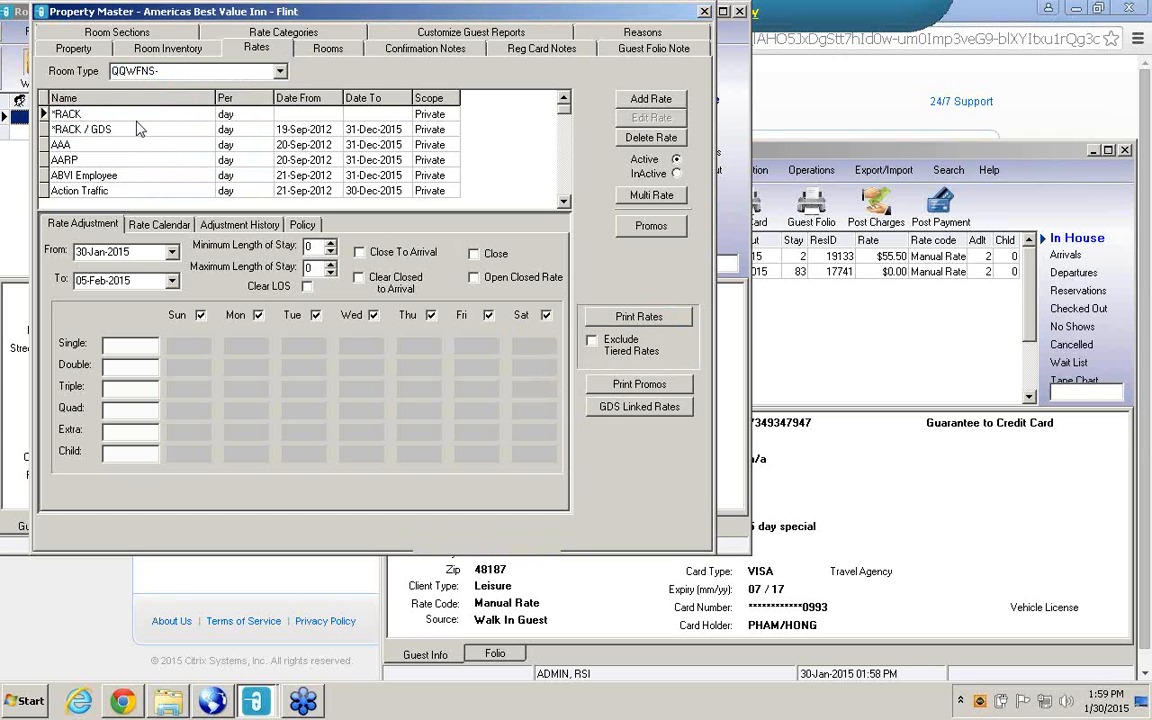
right_click(143, 130)
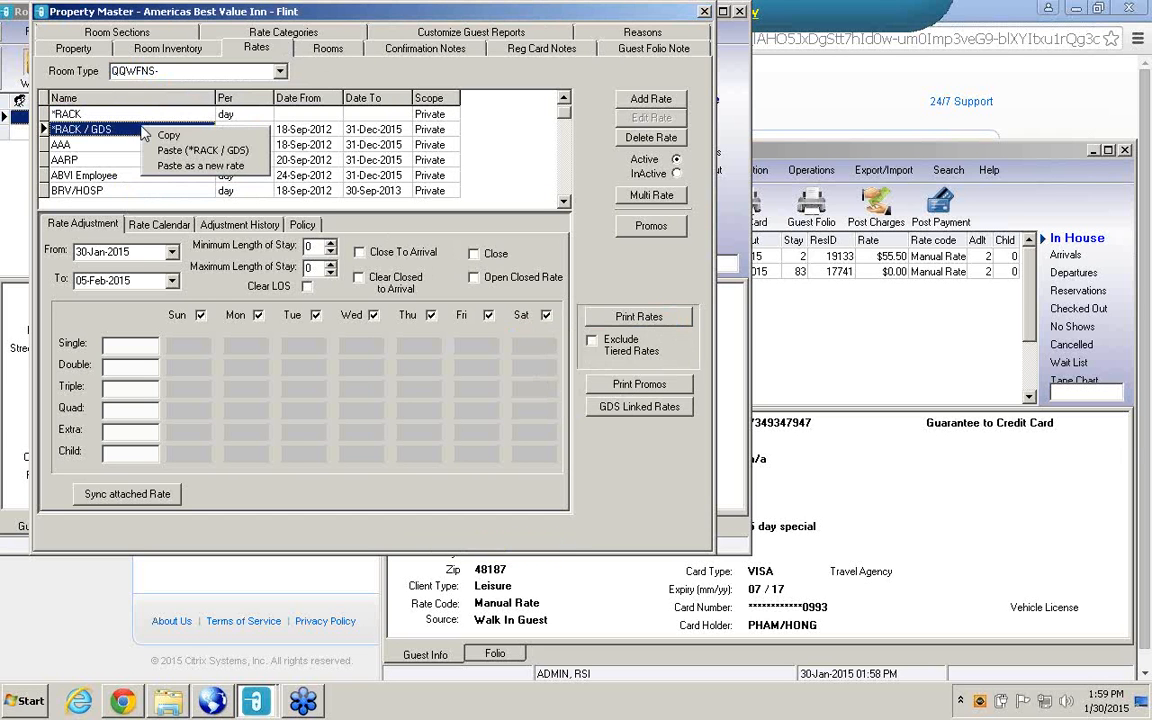
left_click(158, 121)
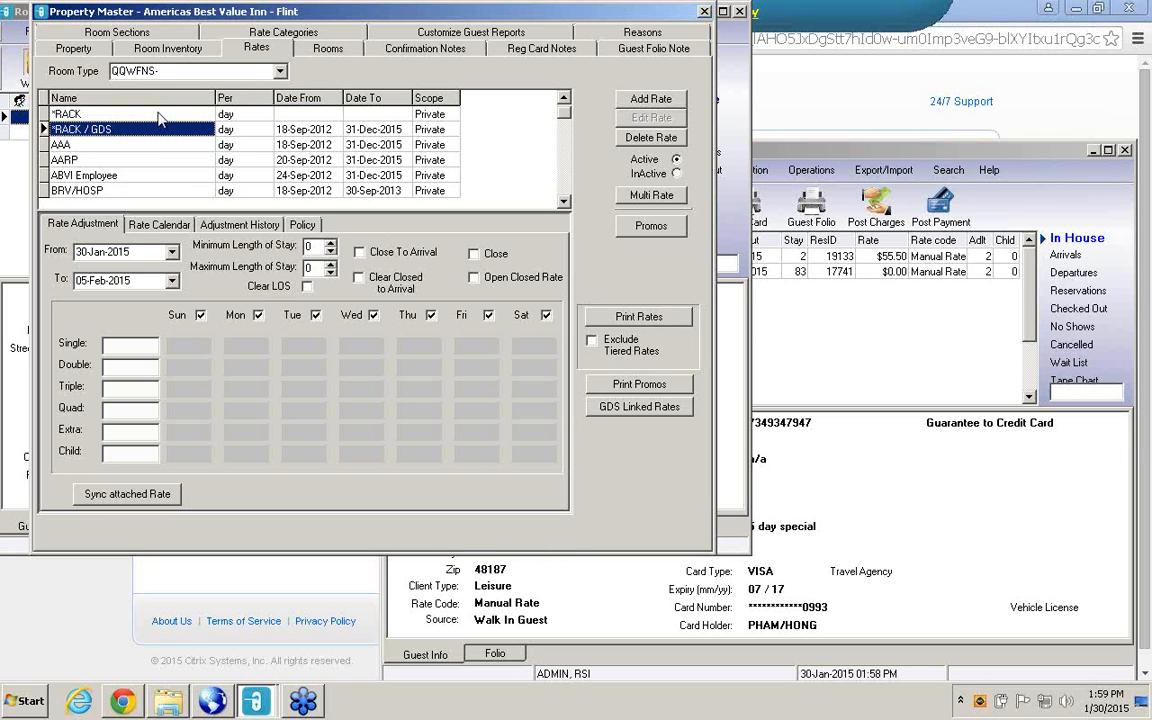
right_click(158, 116)
left_click(172, 131)
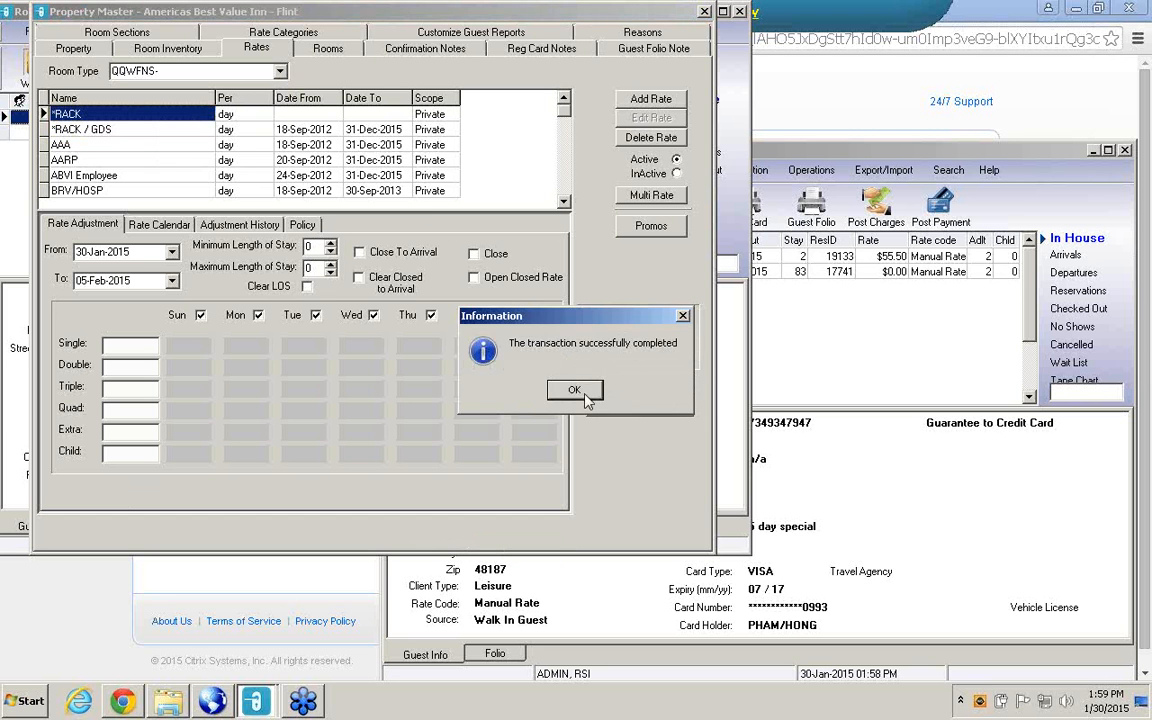
left_click(587, 398)
left_click(281, 71)
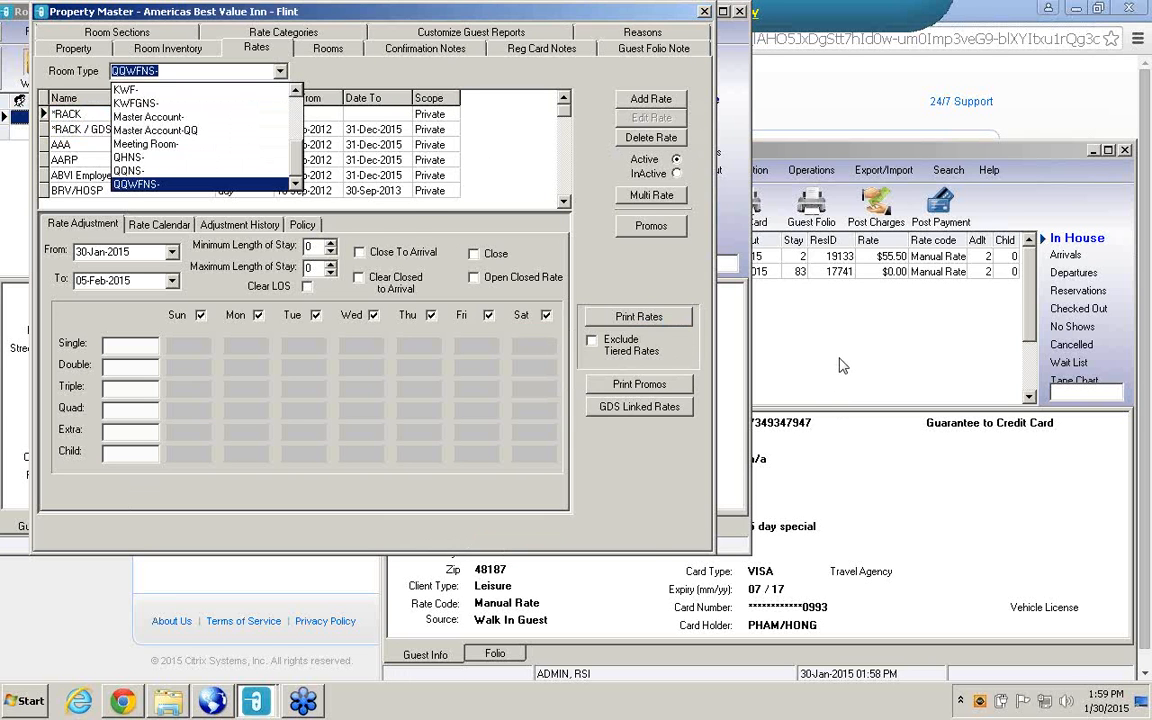
Open *RACK in the Rate Wizard and check its rate calendar for room type QQNS with rate type Hotel Direct.
left_click(756, 330)
left_click(723, 170)
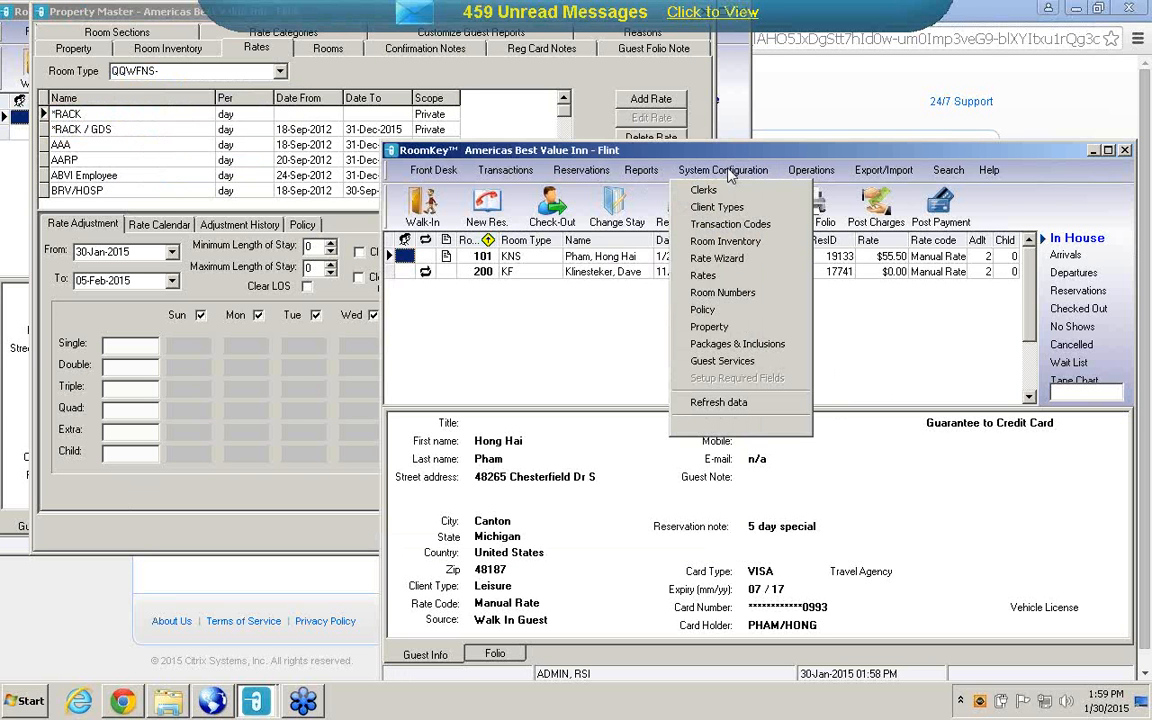
left_click(722, 262)
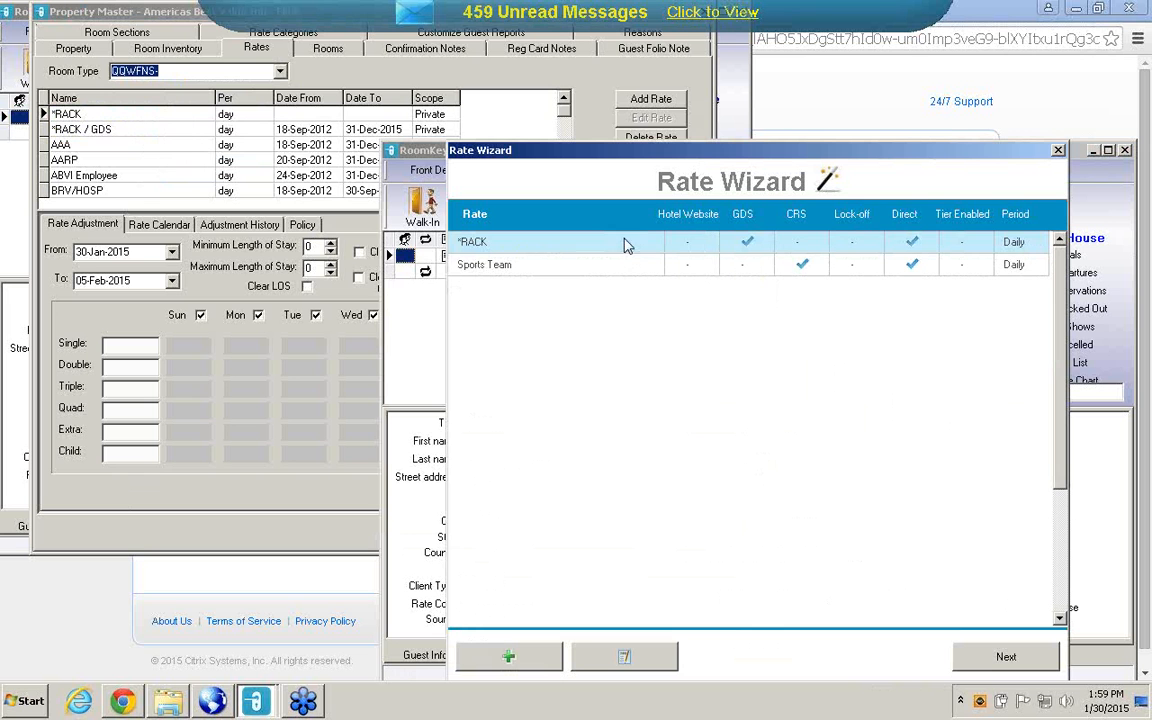
left_click(1043, 657)
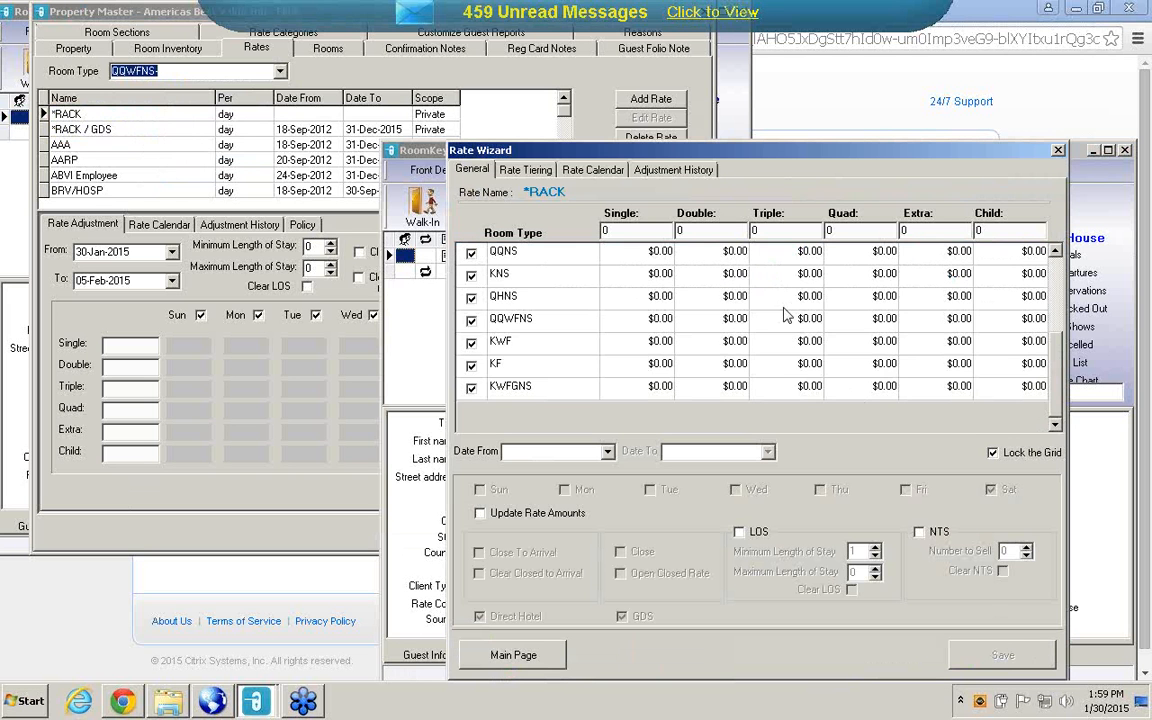
left_click(593, 170)
left_click(687, 225)
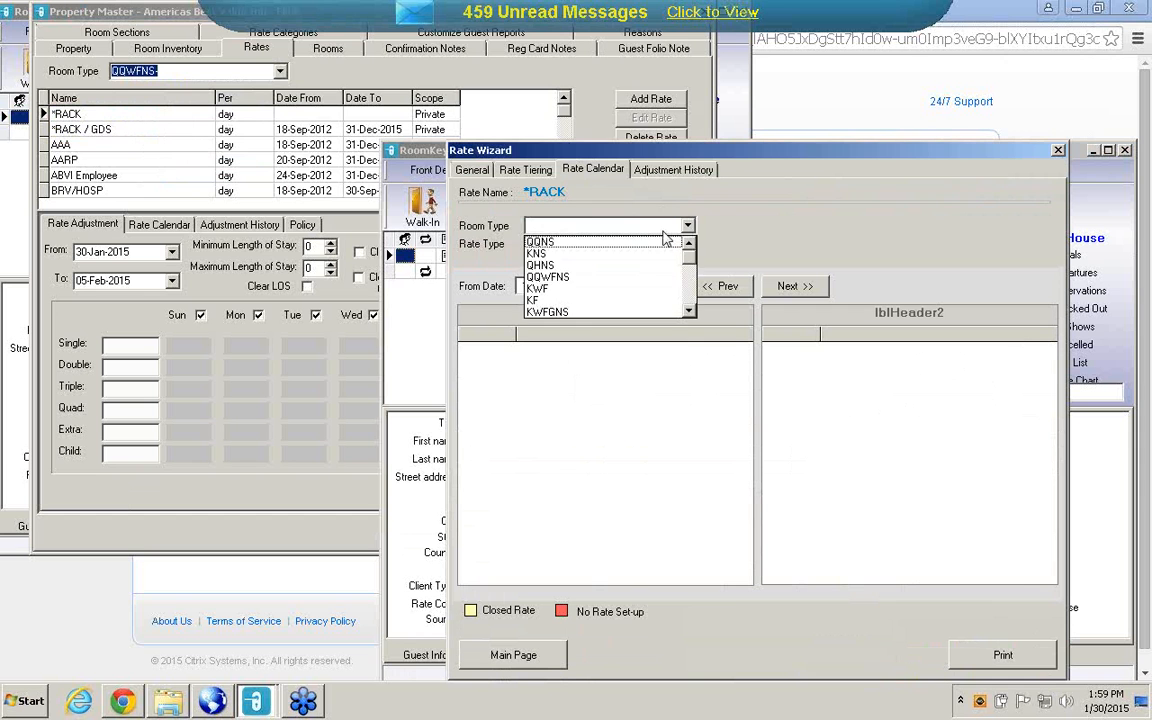
left_click(604, 242)
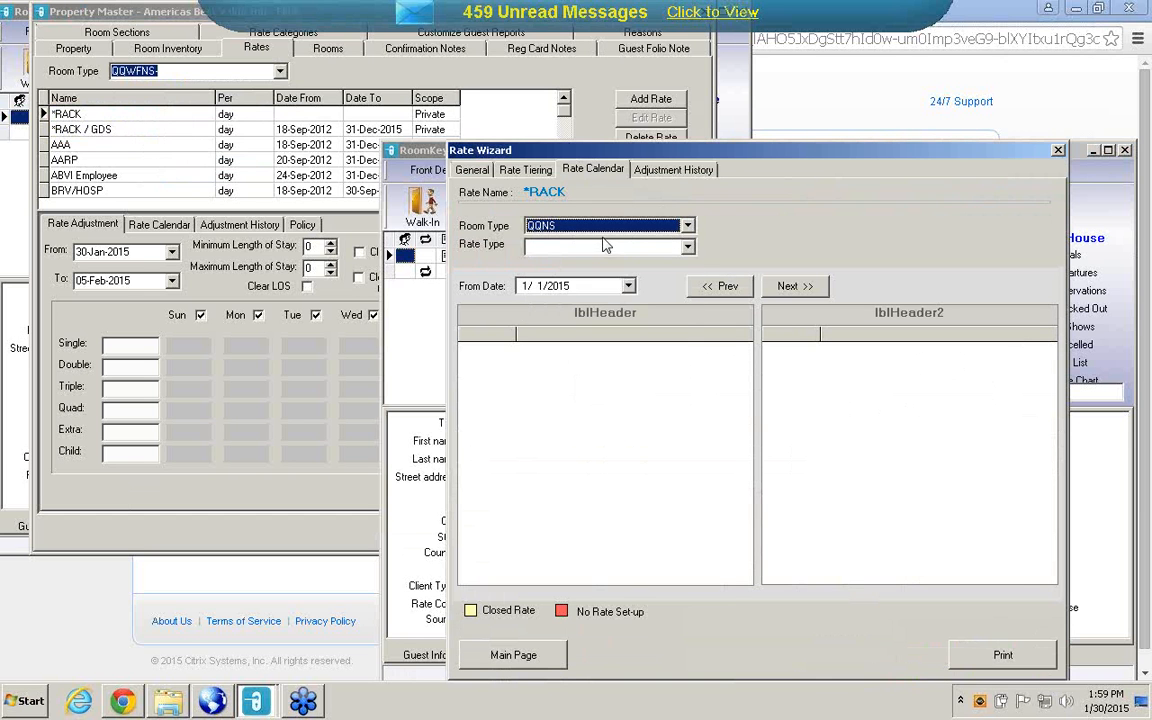
left_click(690, 248)
left_click(600, 272)
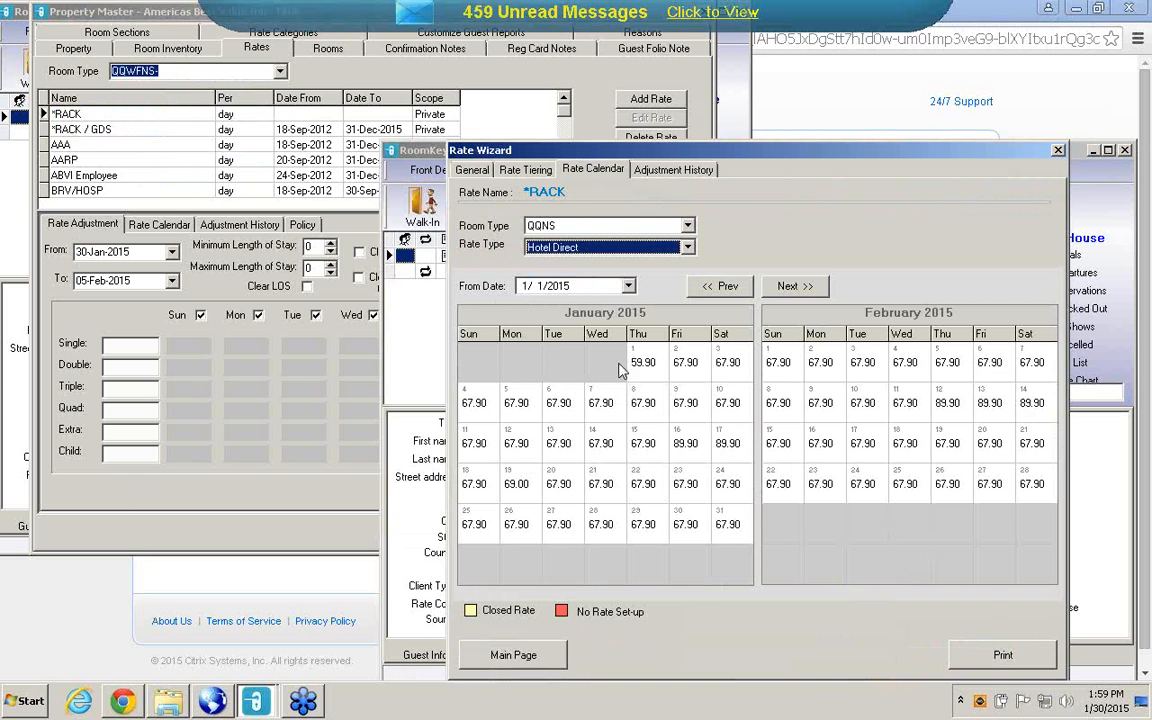
Start a new rate from the Rate Wizard's main page and name it AAA.
left_click(93, 150)
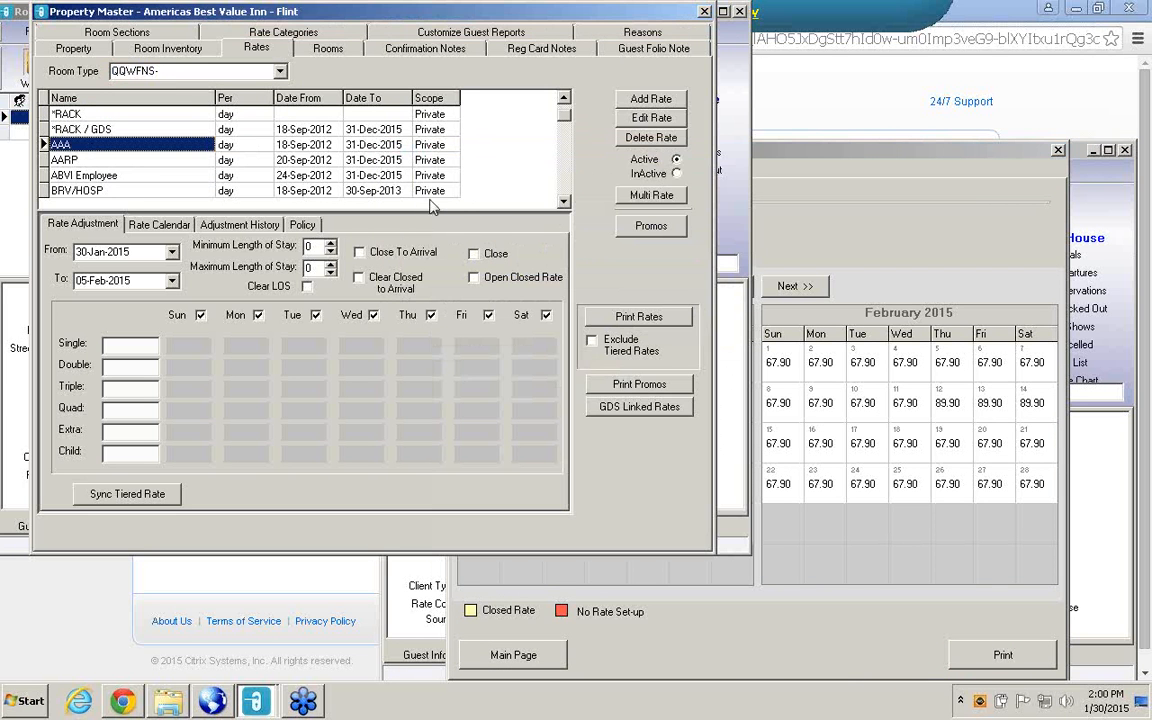
left_click(884, 258)
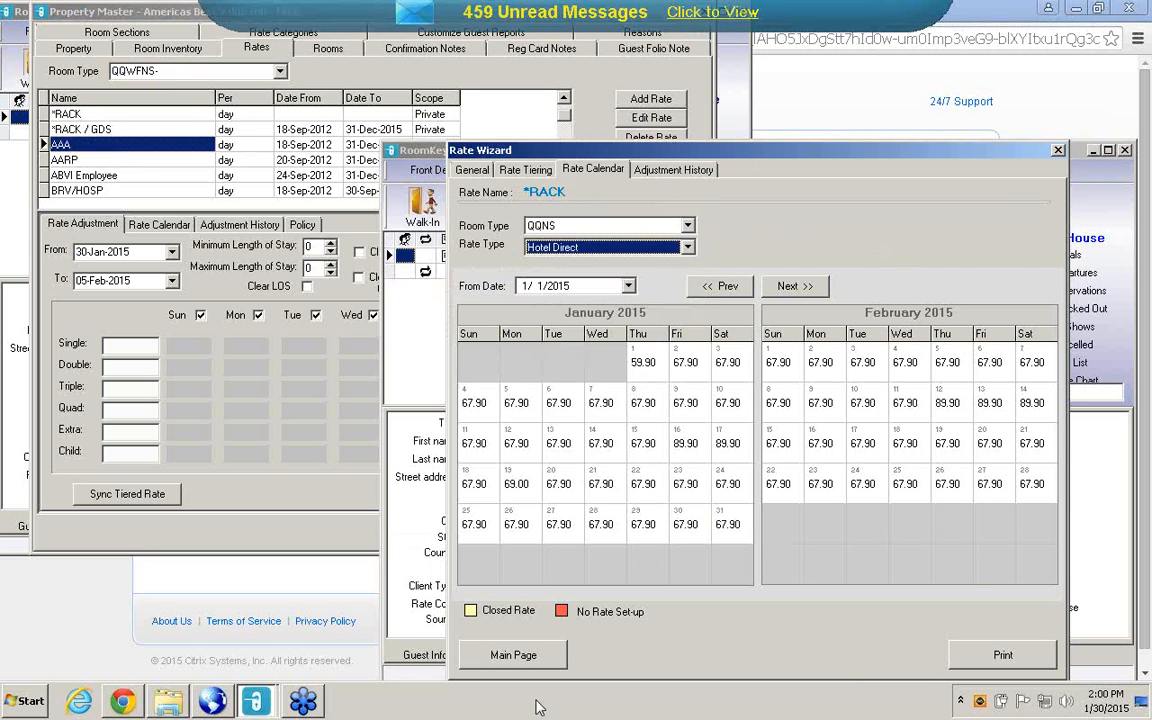
left_click(528, 660)
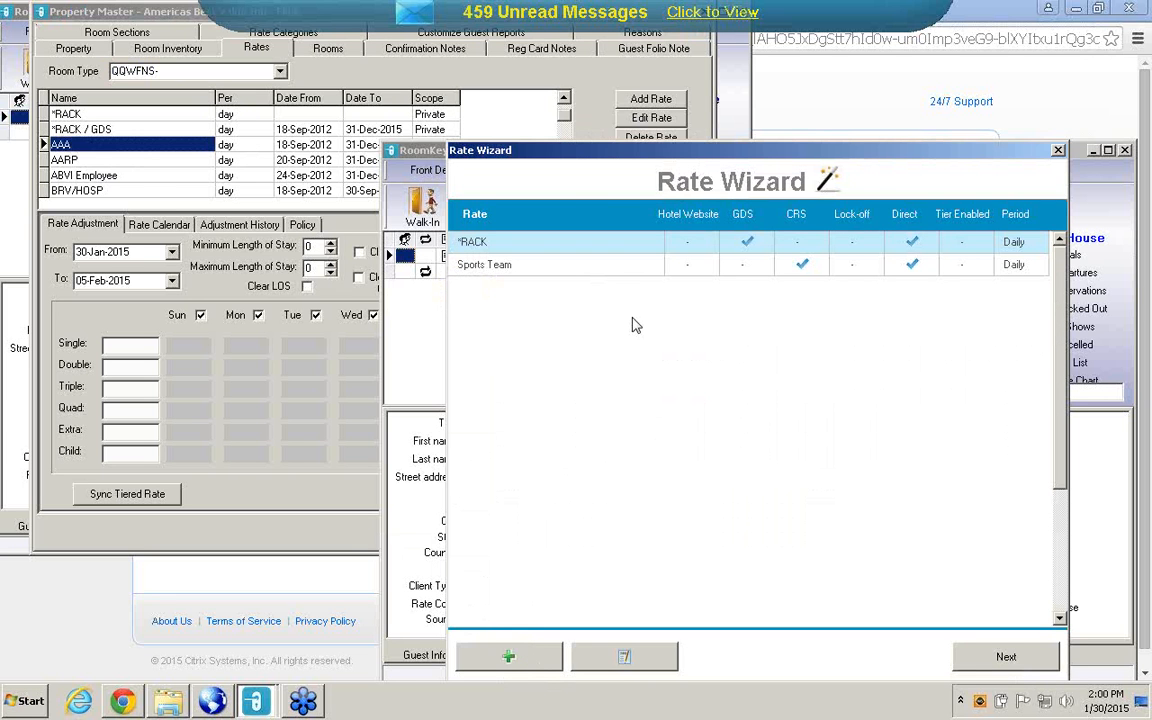
left_click(531, 660)
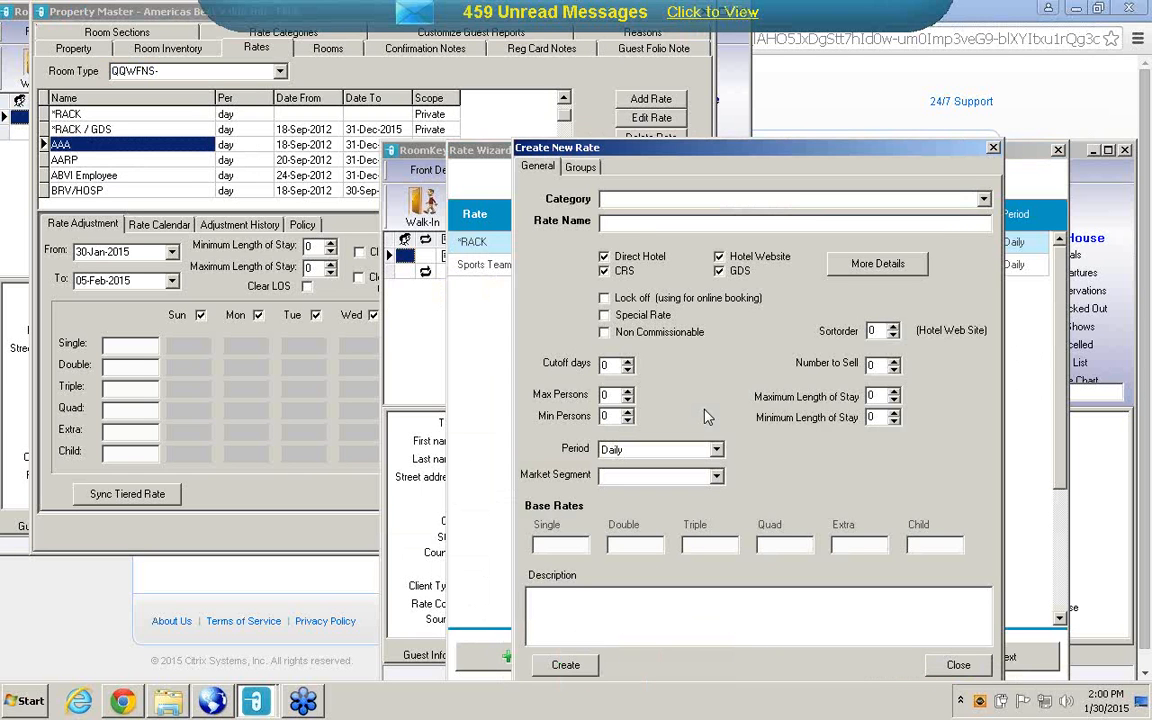
right_click(705, 417)
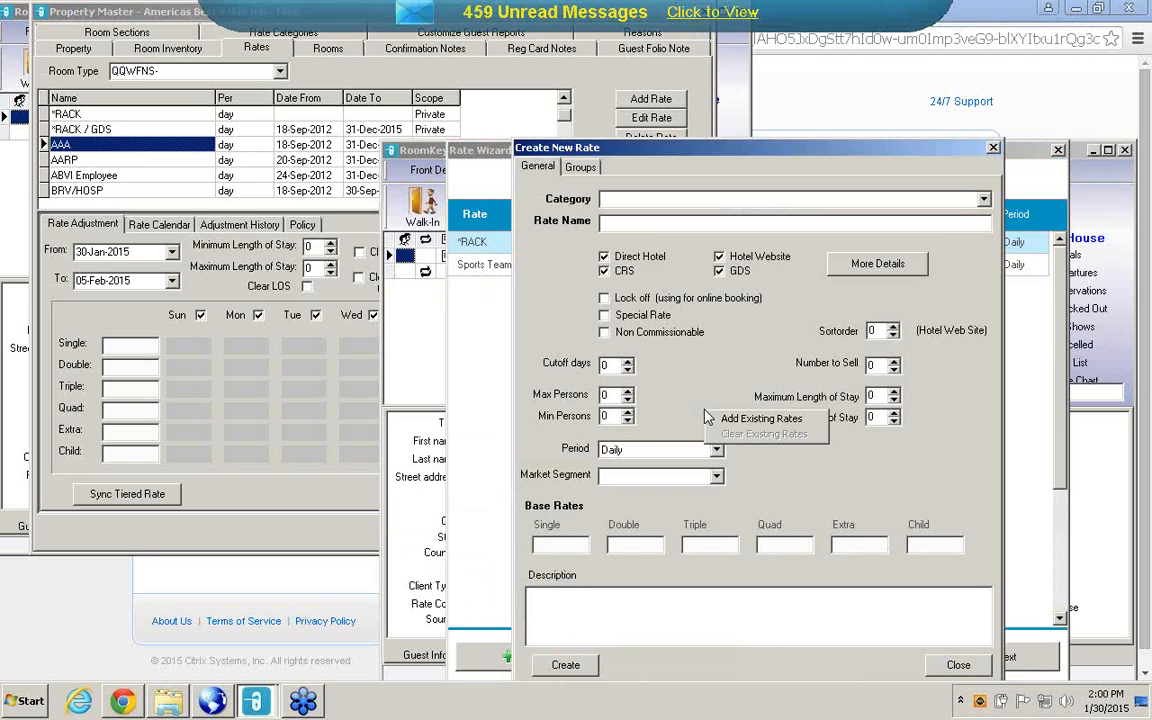
left_click(609, 222)
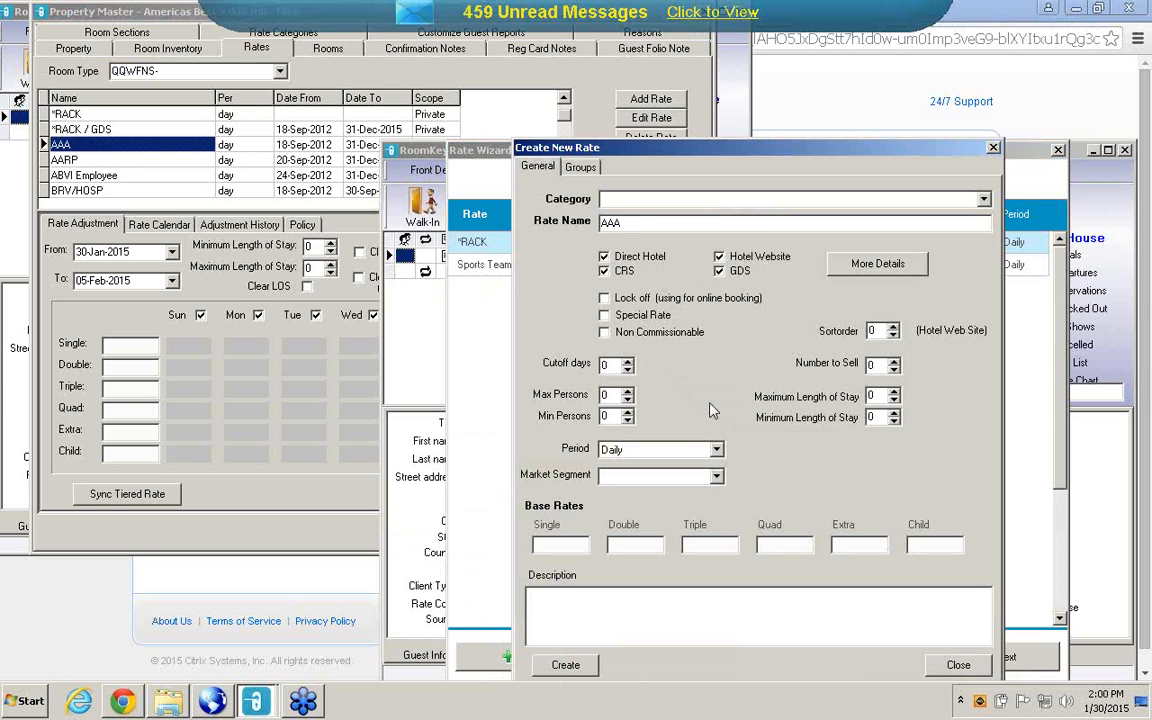
Start adding existing rates to the new rate, advance to the GDS rates, and select AAA (Direct Hotel) for room type KWFGNS.
right_click(640, 393)
left_click(680, 398)
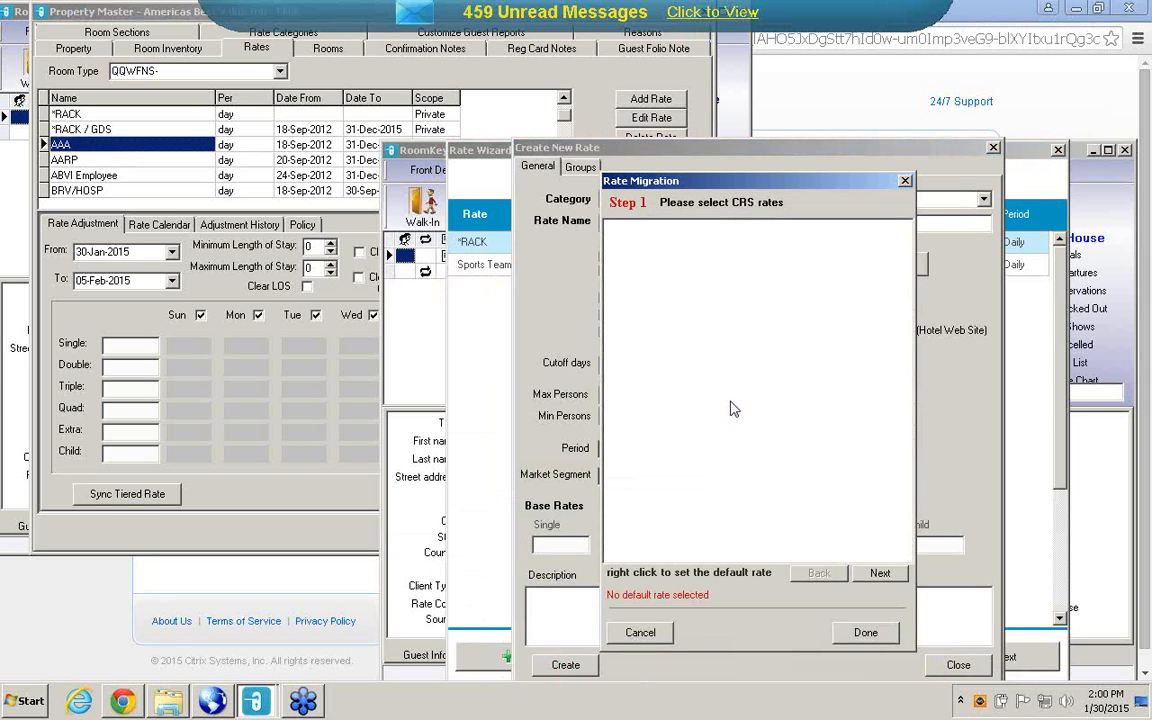
left_click(879, 574)
left_click(880, 574)
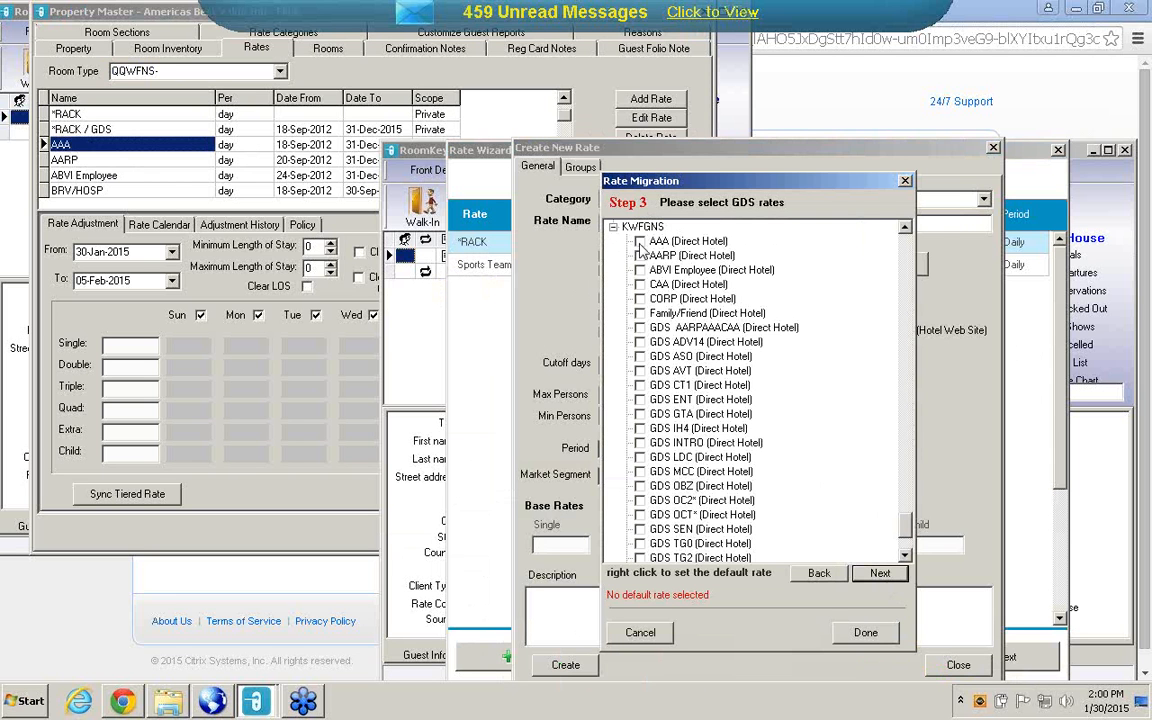
left_click(640, 242)
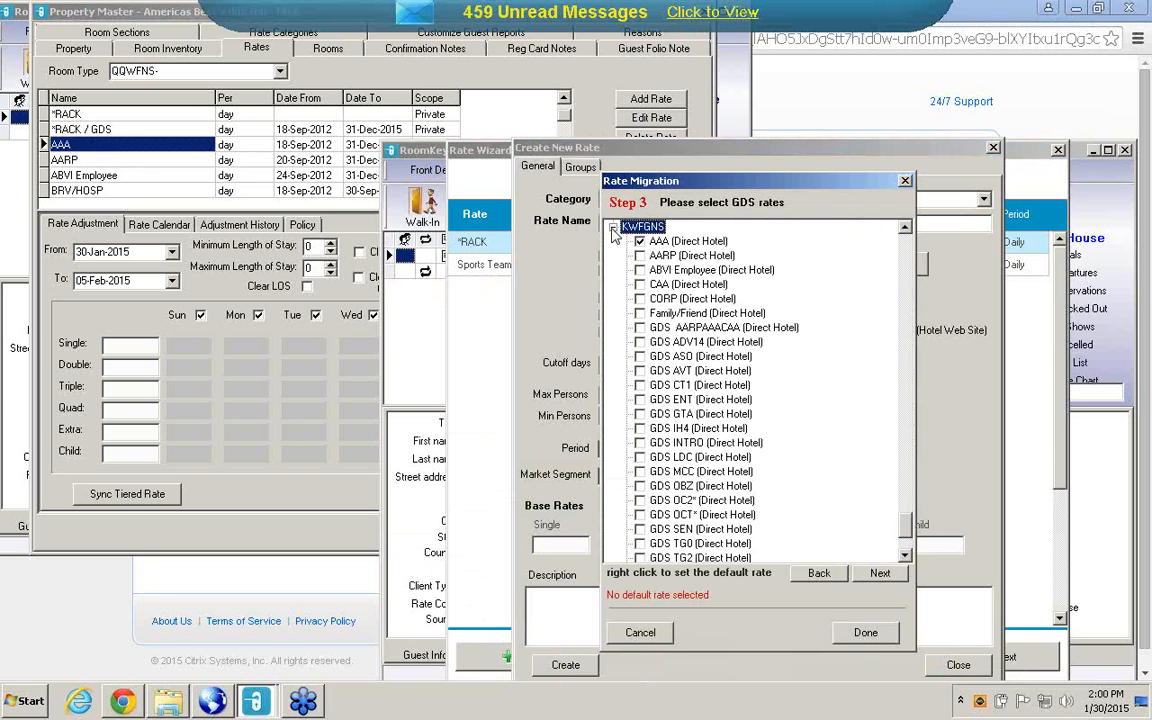
left_click(613, 228)
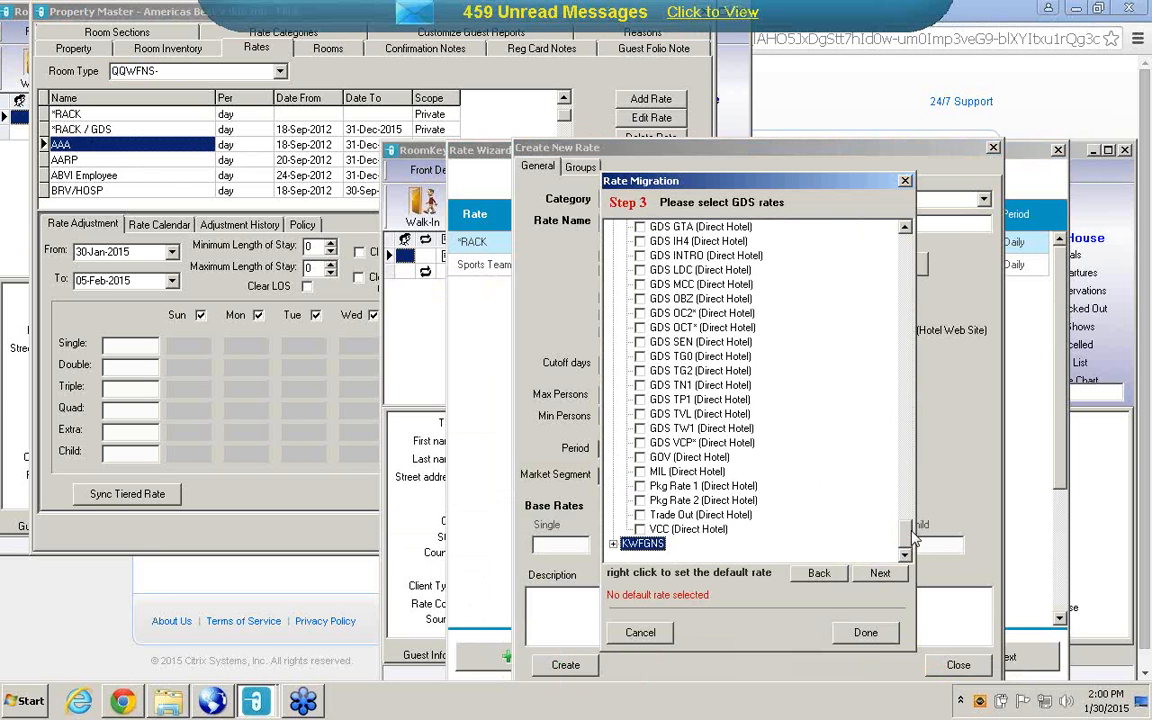
Select the AAA (Direct Hotel) rate for room types QQNS, KNS, QHNS, QQWFNS, KWF and KF in the GDS rates.
left_click_drag(904, 530, 890, 237)
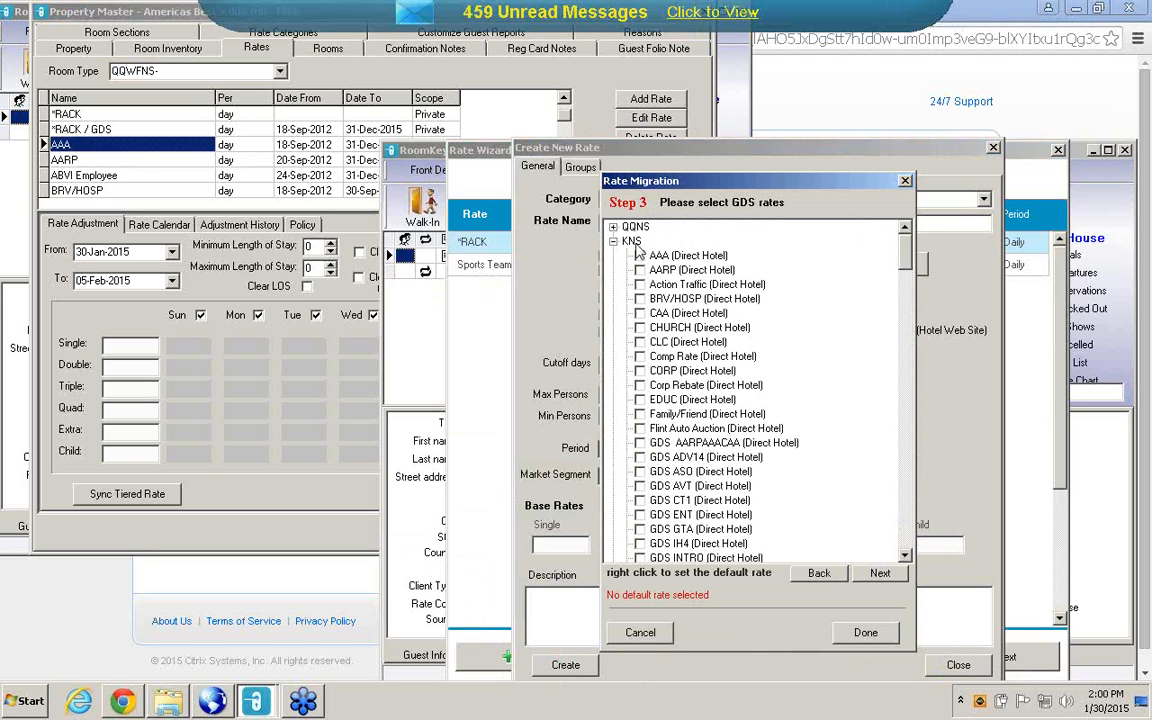
left_click(640, 256)
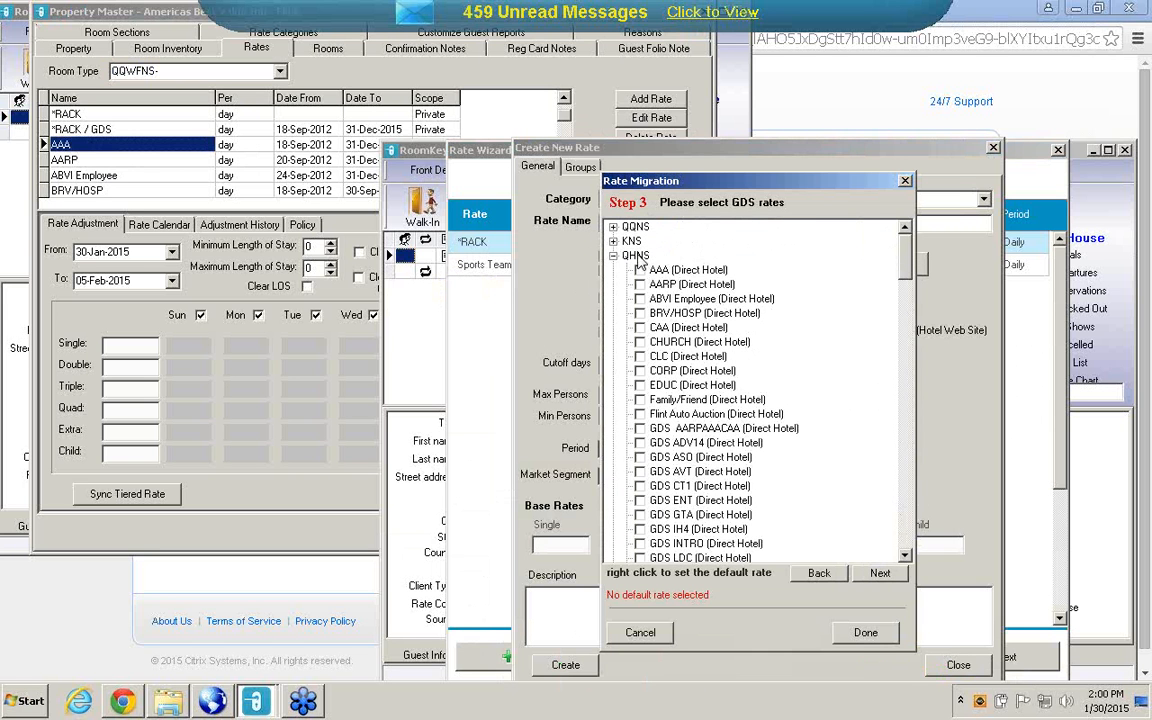
left_click(641, 271)
left_click(613, 256)
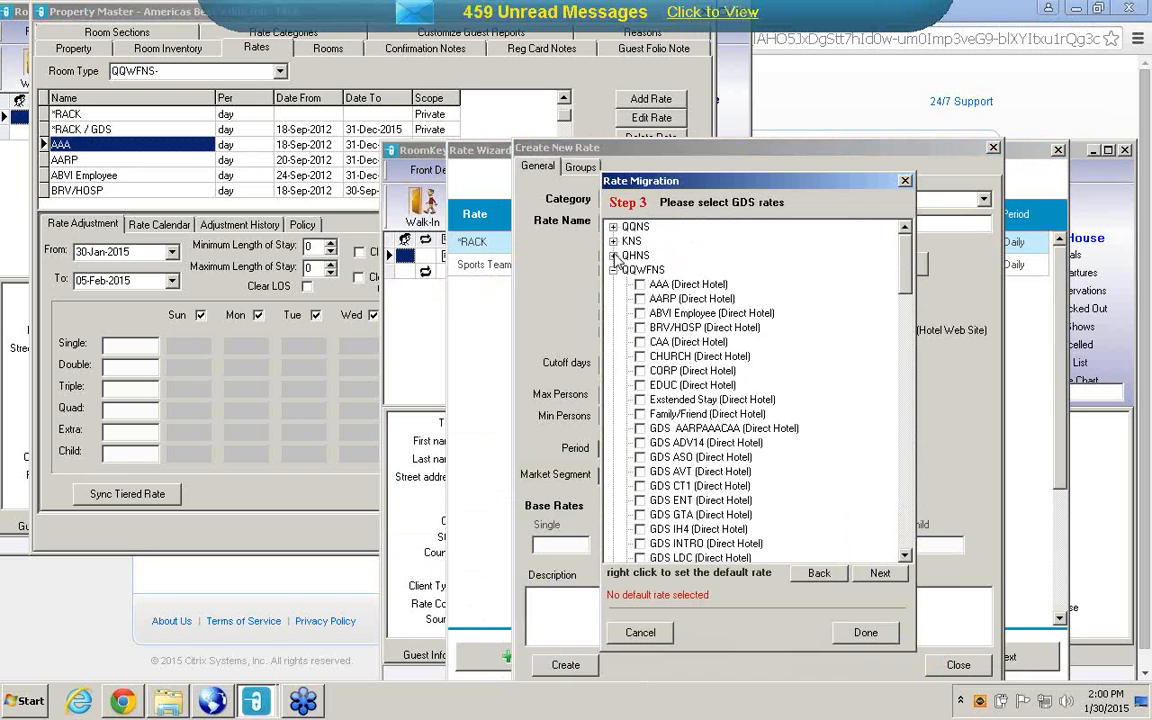
left_click(640, 285)
left_click(613, 270)
left_click(640, 299)
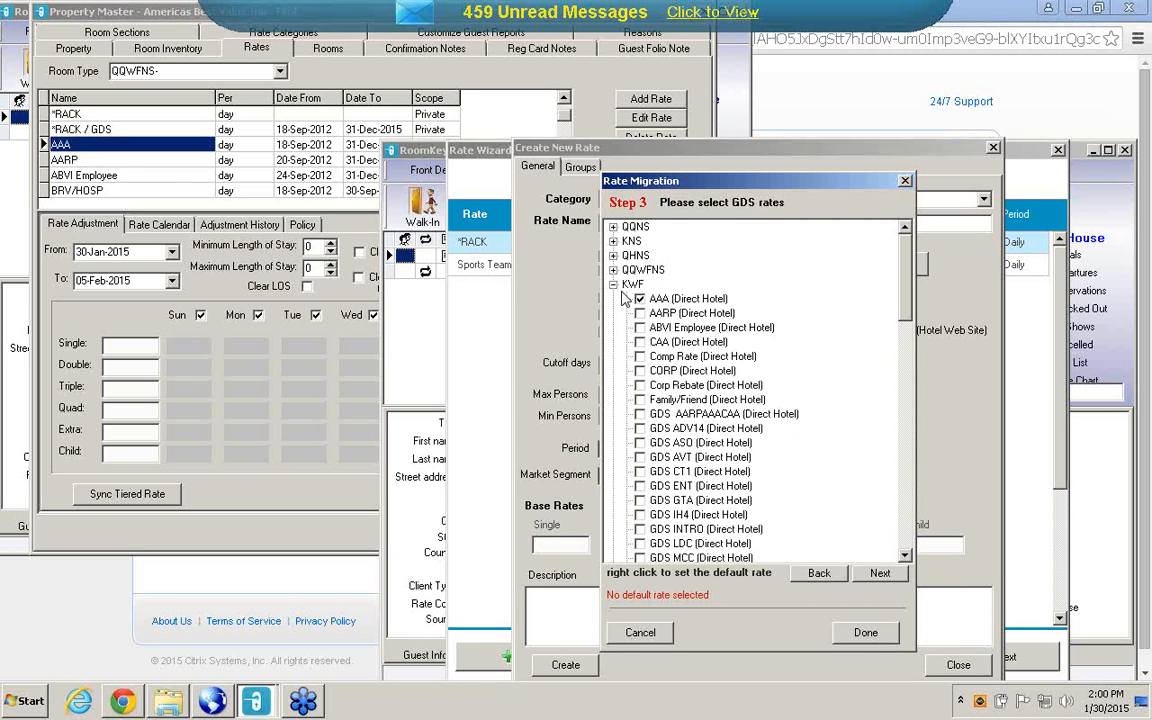
left_click(613, 284)
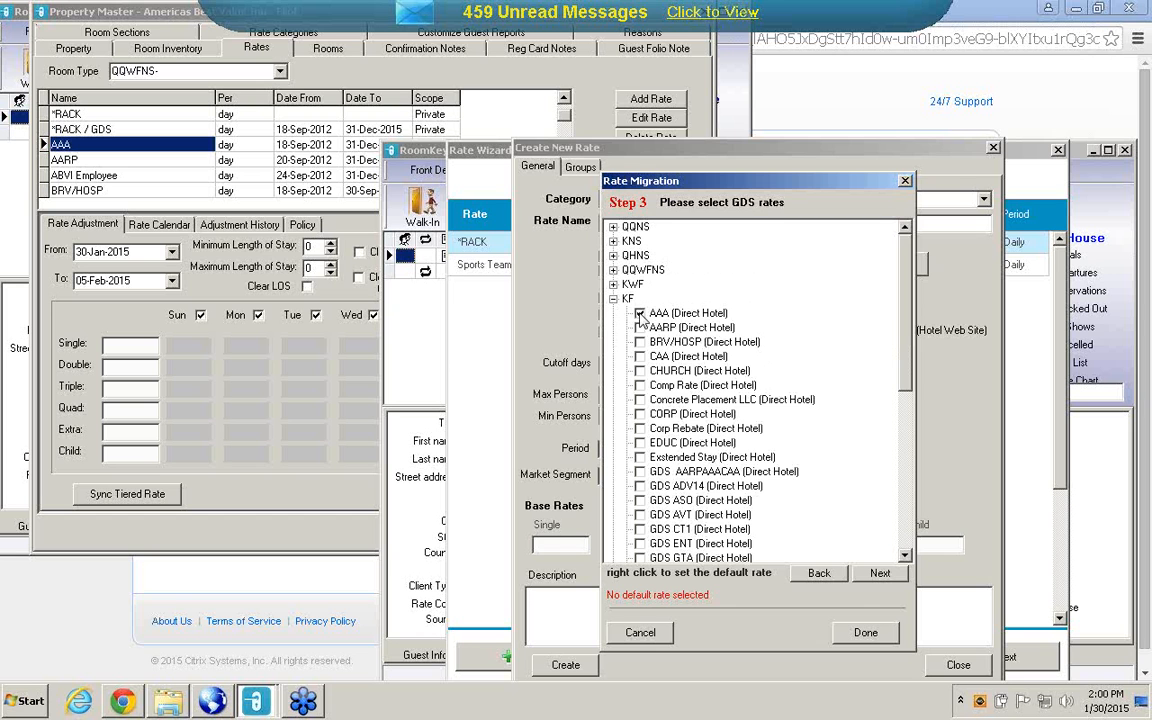
left_click(614, 299)
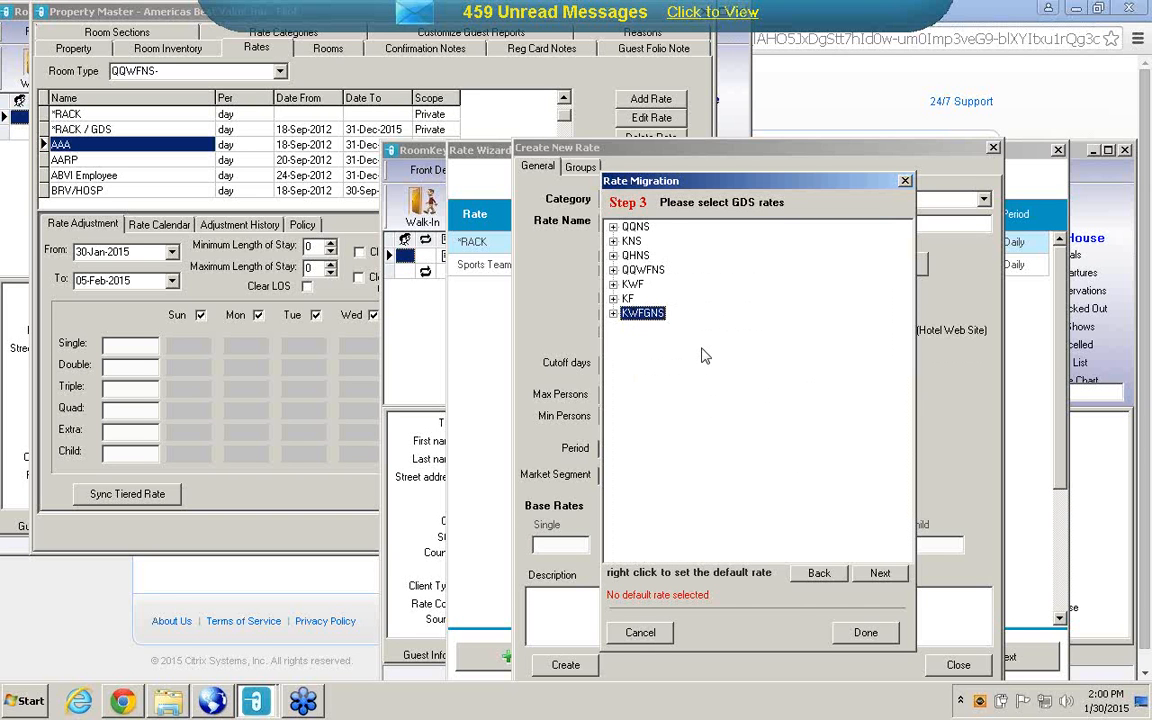
Advance the rate migration to the Hotel Direct rates and finish it without selecting any of them.
left_click(879, 577)
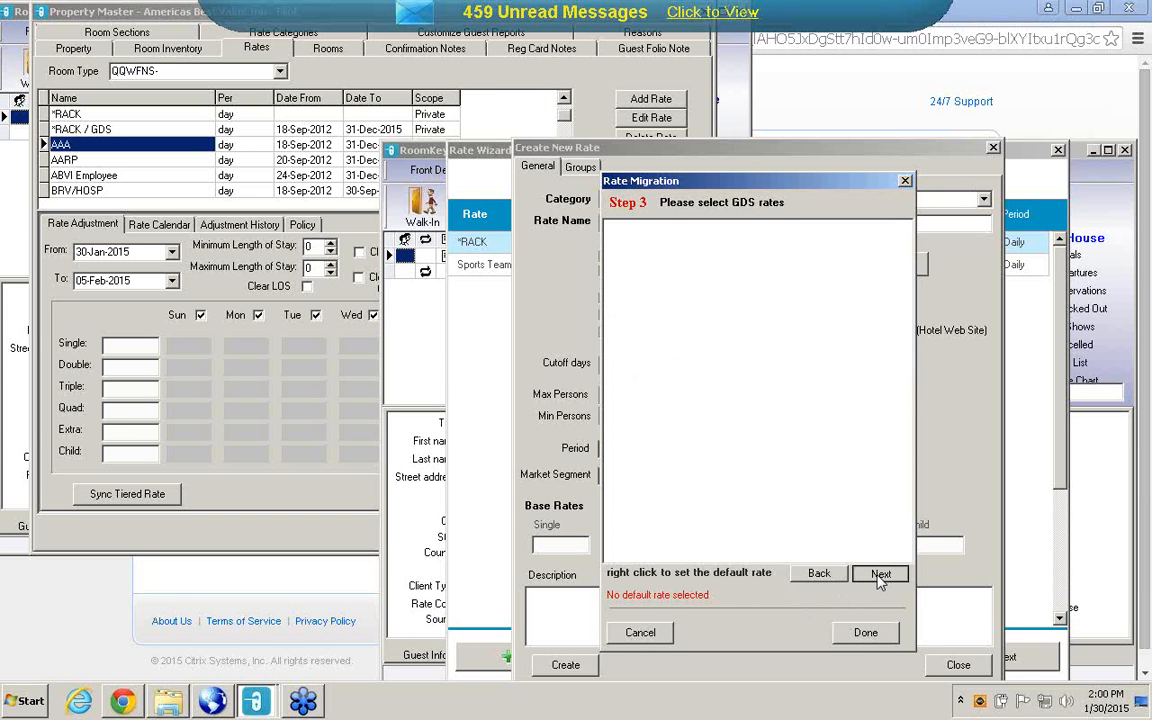
left_click(879, 575)
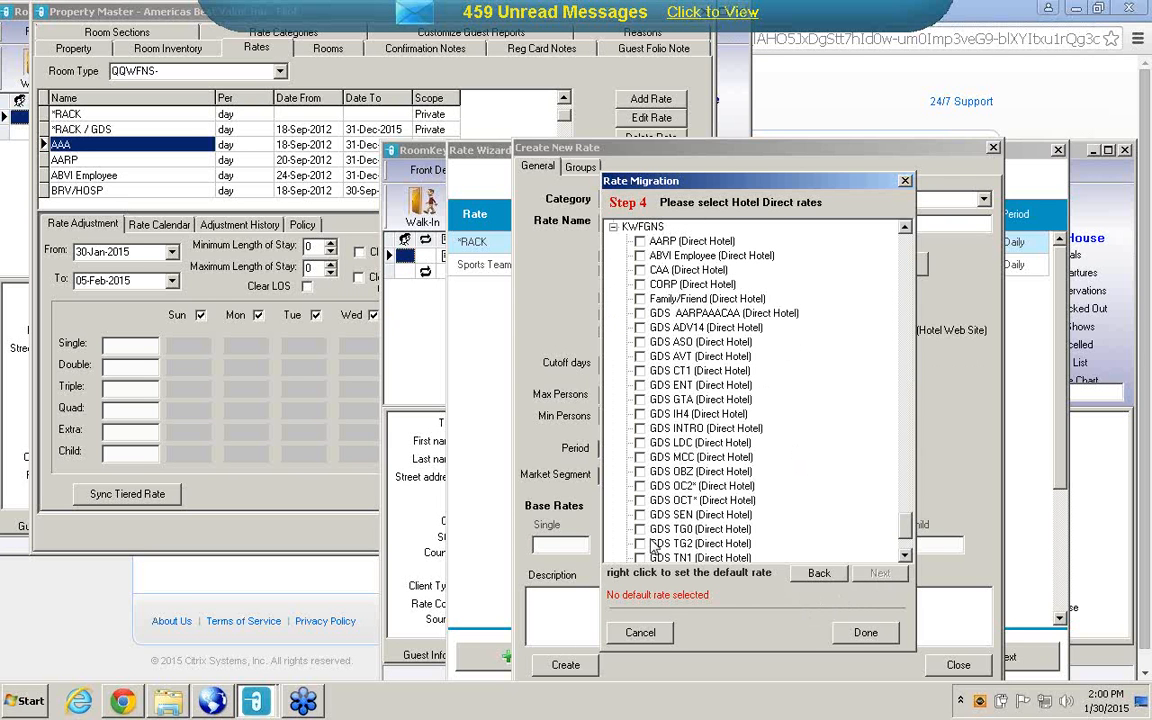
left_click(865, 633)
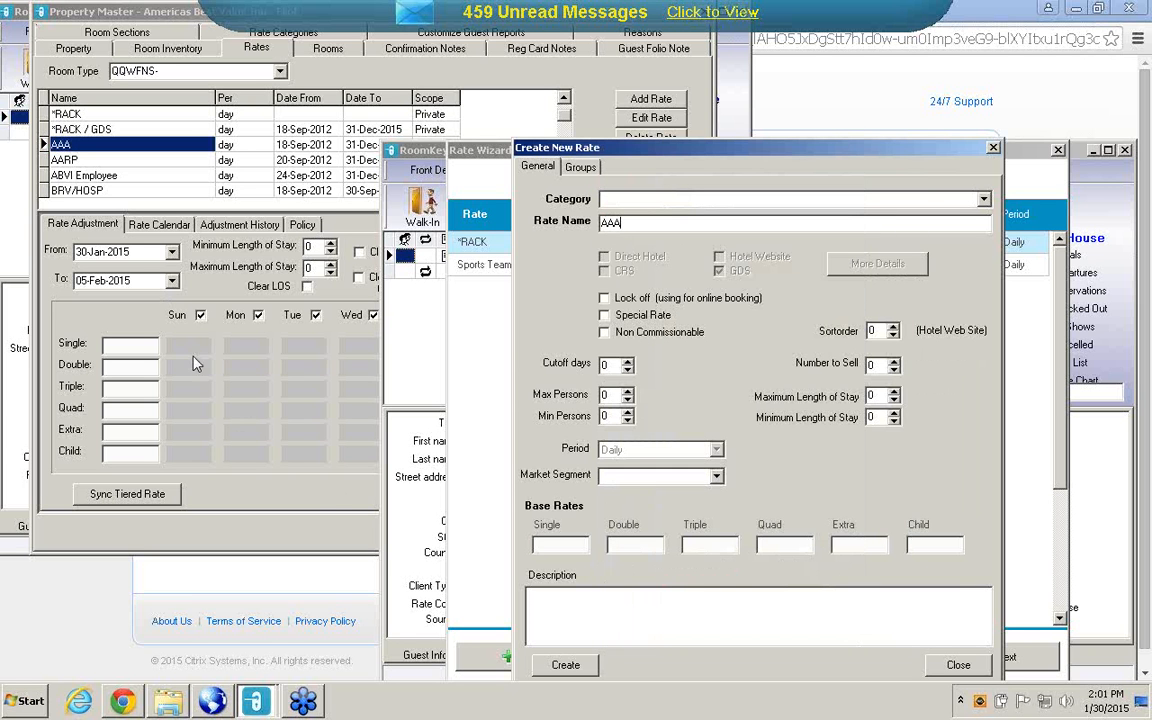
Open the existing AAA rate's description in Property Master to check its settings, and return to the new rate form.
left_click(178, 328)
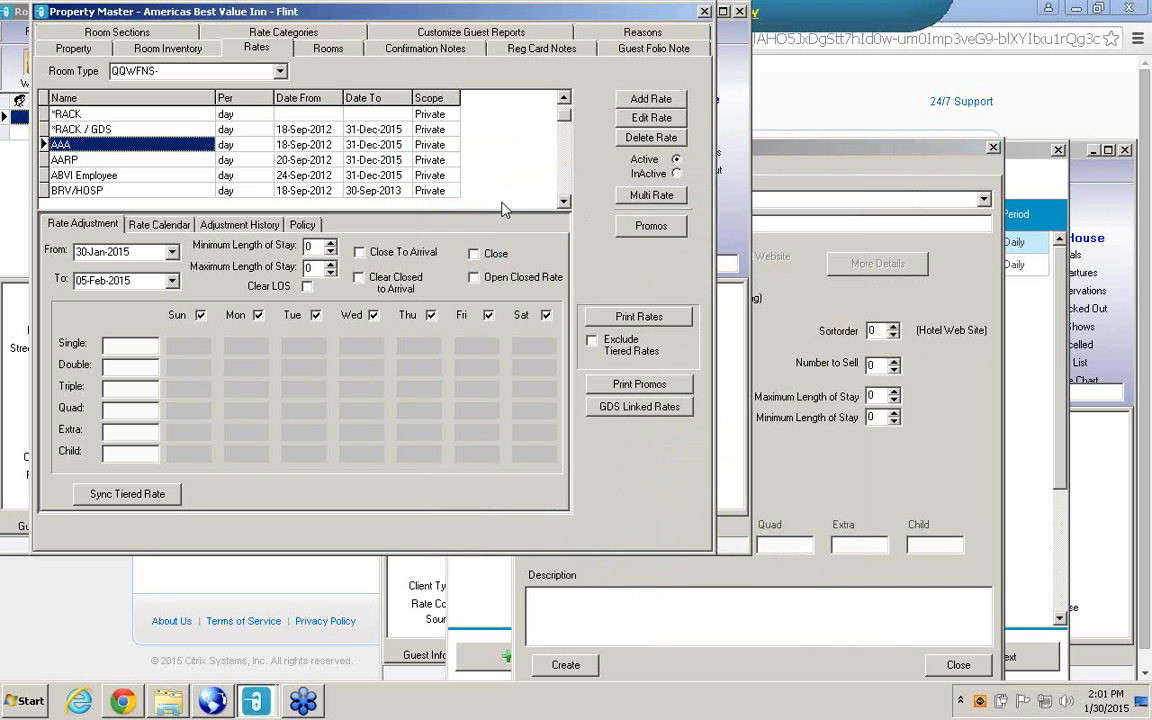
left_click(634, 119)
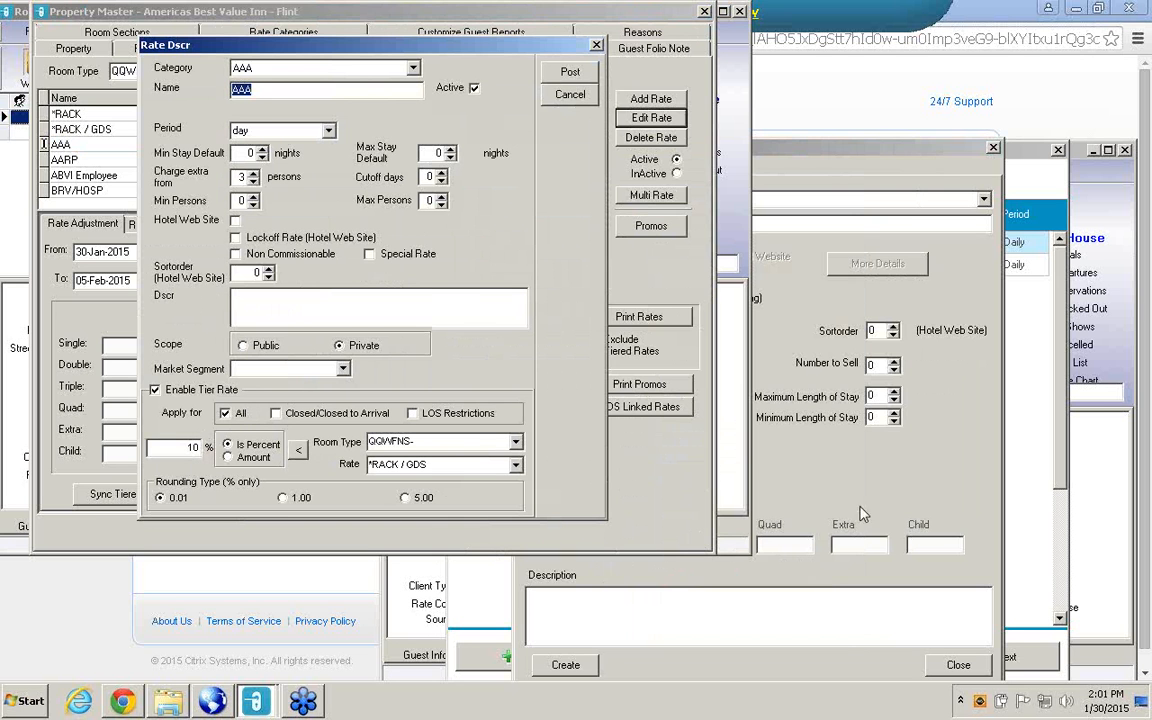
left_click(769, 417)
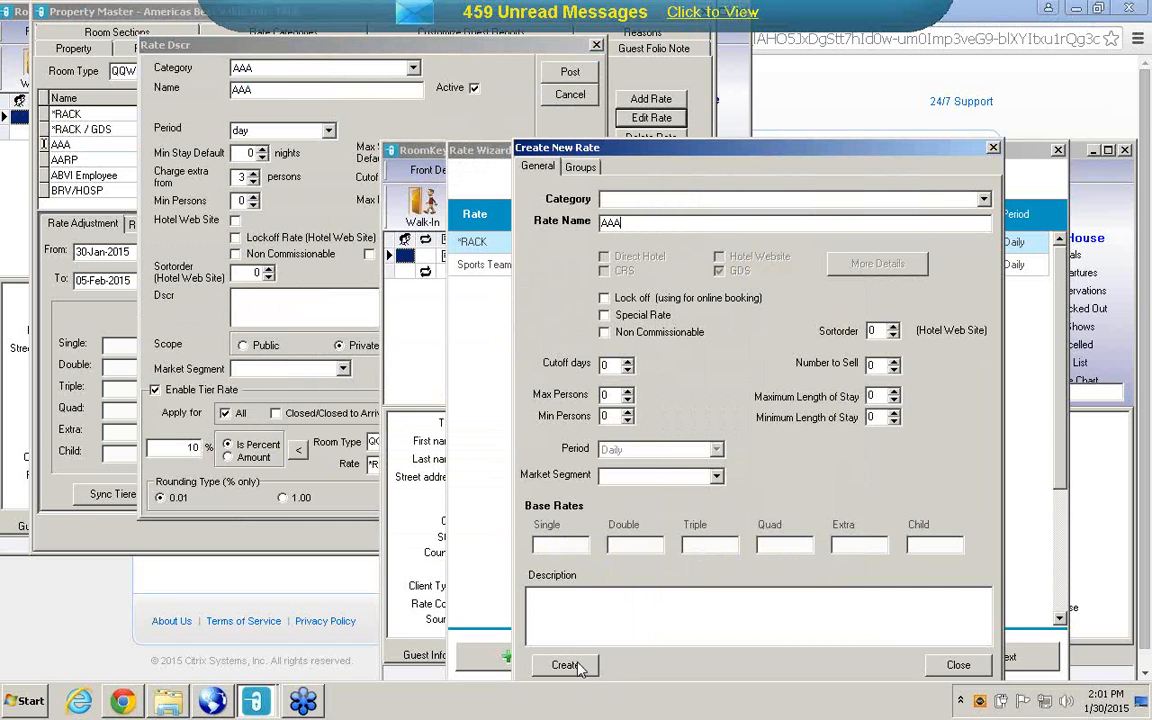
Create the AAA rate and update it to also apply to Direct Hotel.
left_click(577, 666)
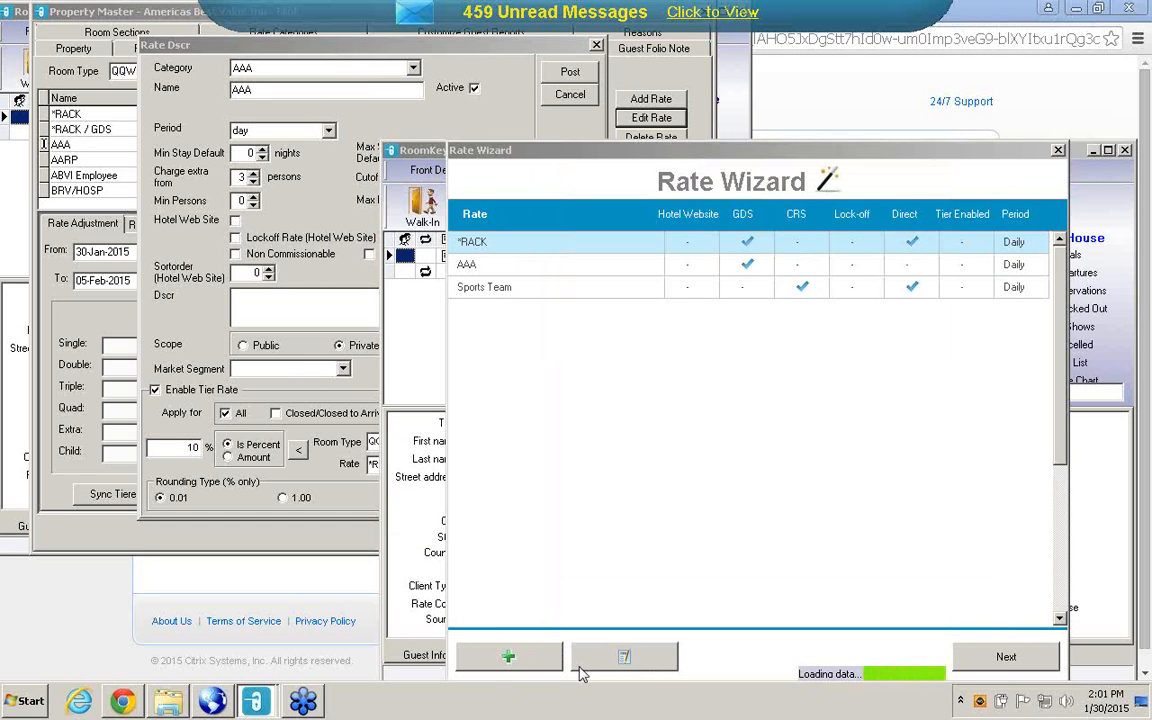
left_click(645, 667)
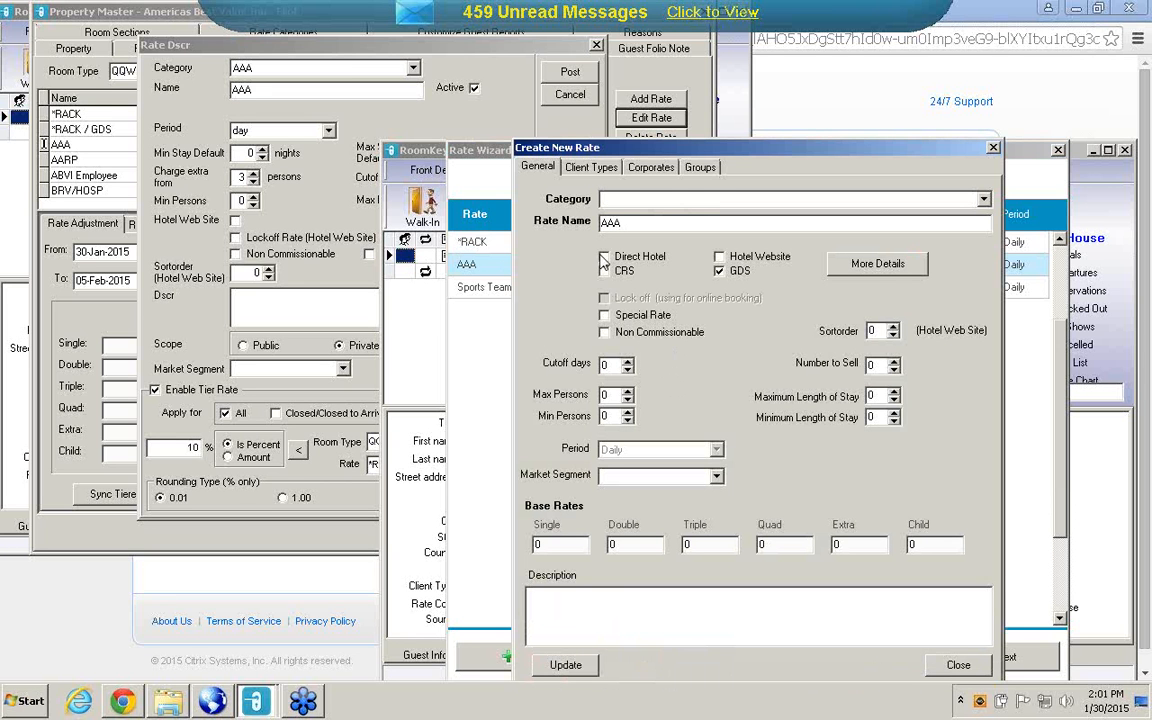
left_click(604, 257)
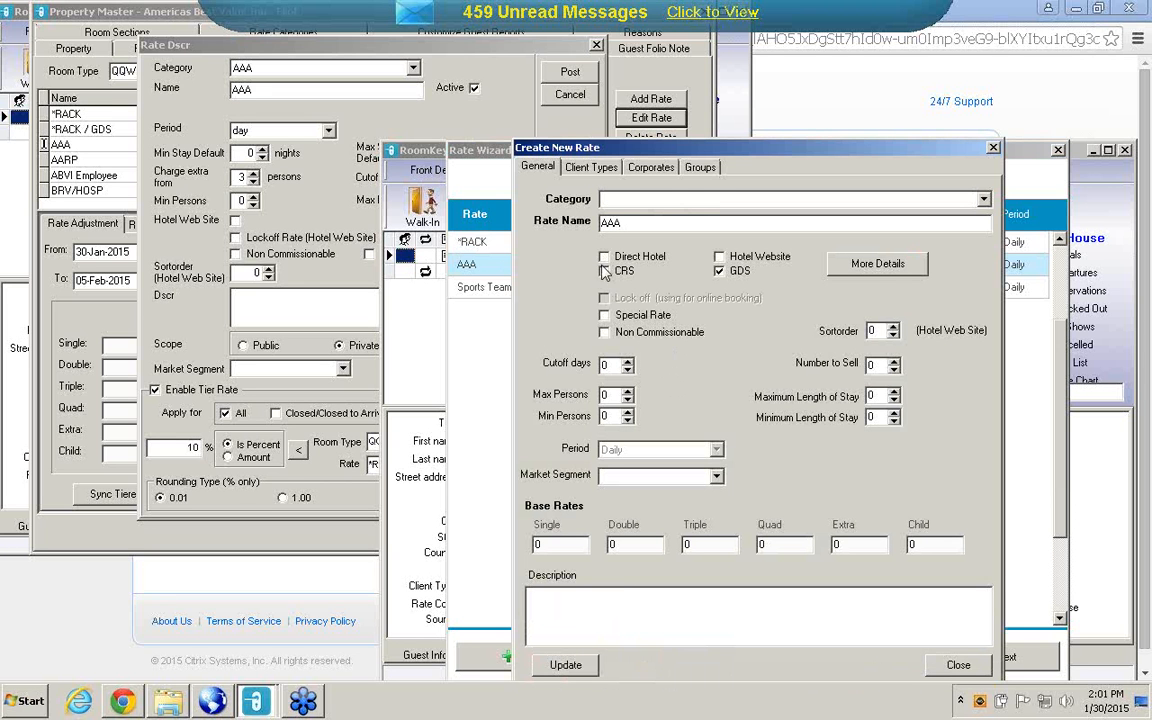
left_click(562, 667)
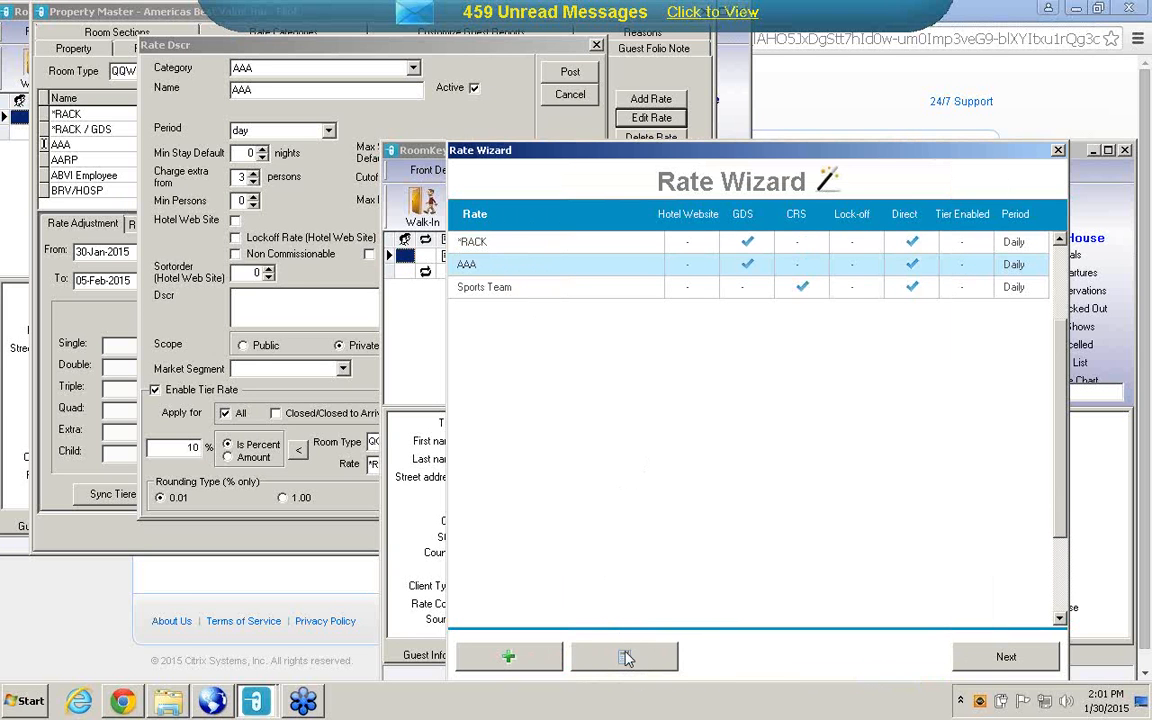
Raise the AAA rate's Min Persons and Minimum Length of Stay by one each and update the rate.
left_click(600, 656)
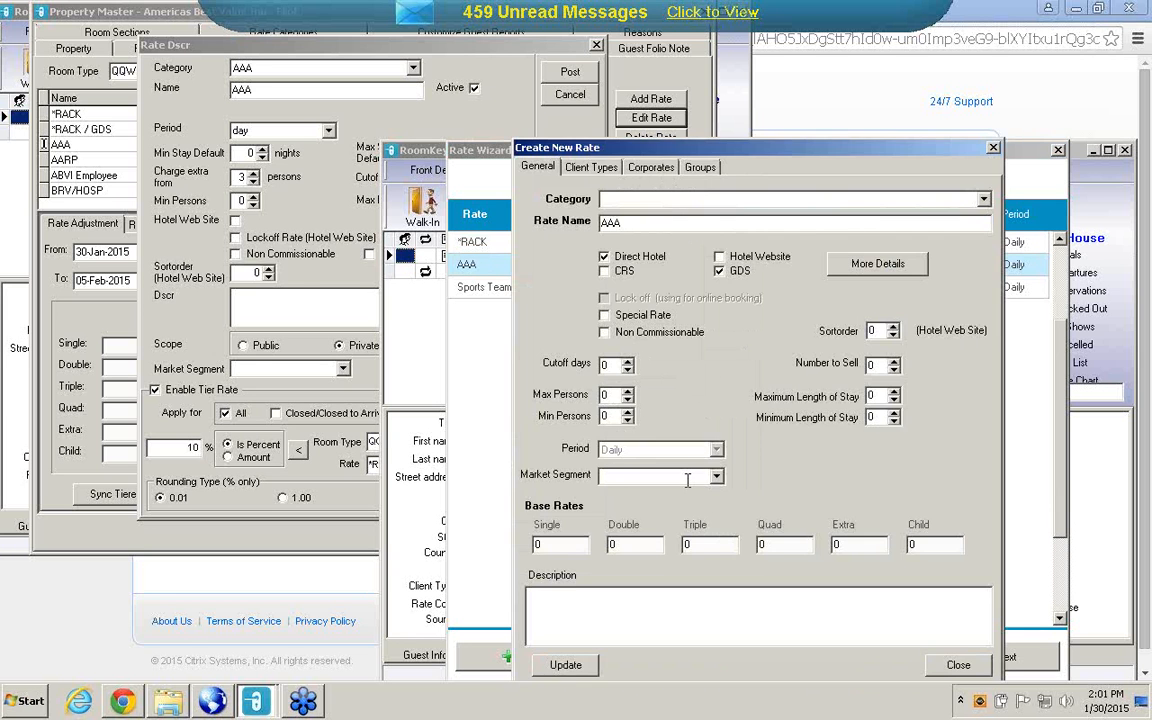
left_click(628, 412)
left_click(894, 413)
left_click(582, 668)
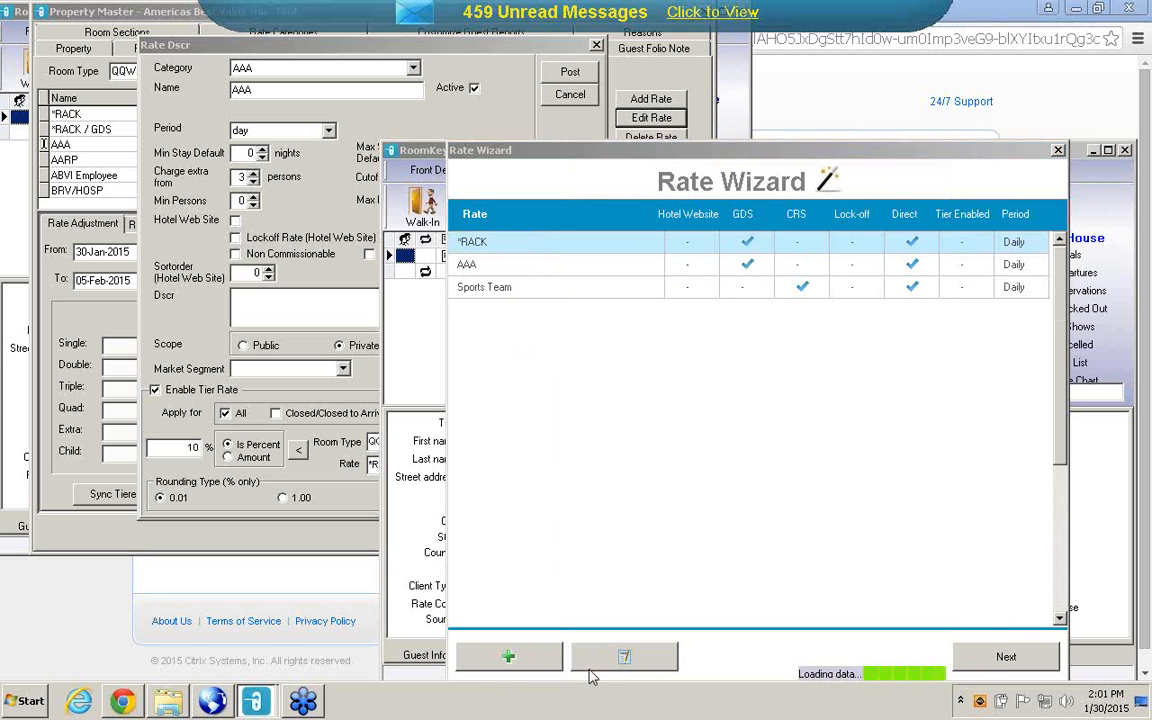
Enable rate tiering for AAA off *RACK, applied to Rate, Closed/Closed to Arrival and LOS Restrictions.
left_click(1008, 659)
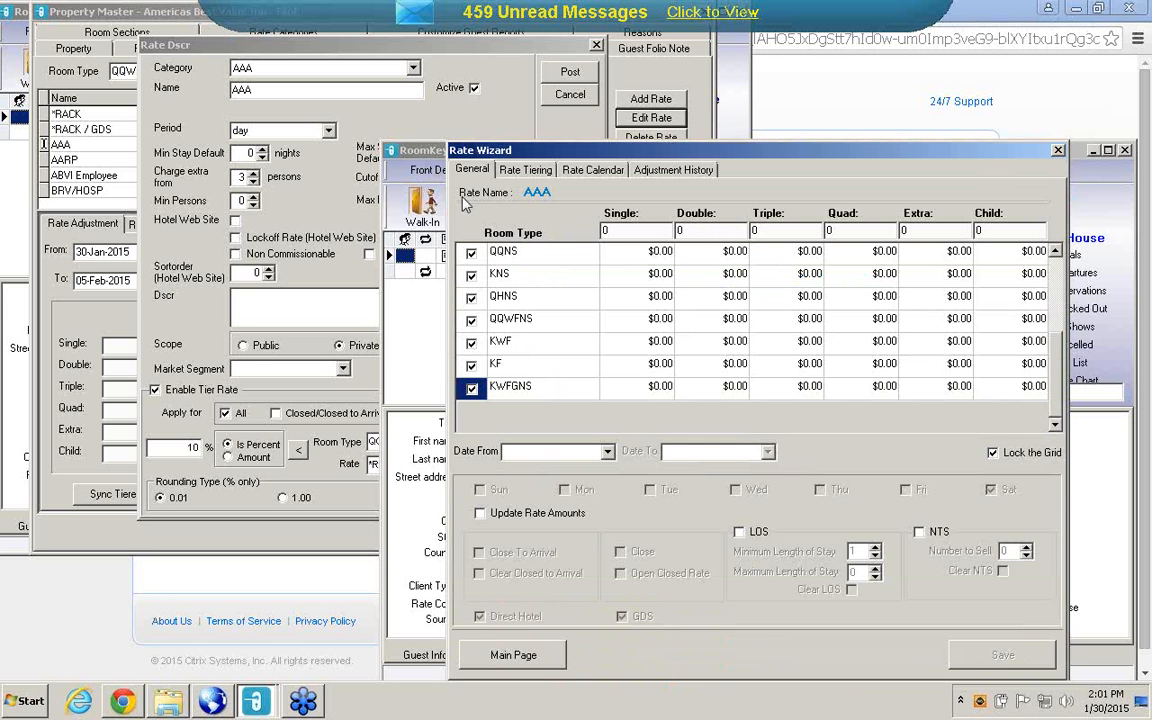
left_click(522, 171)
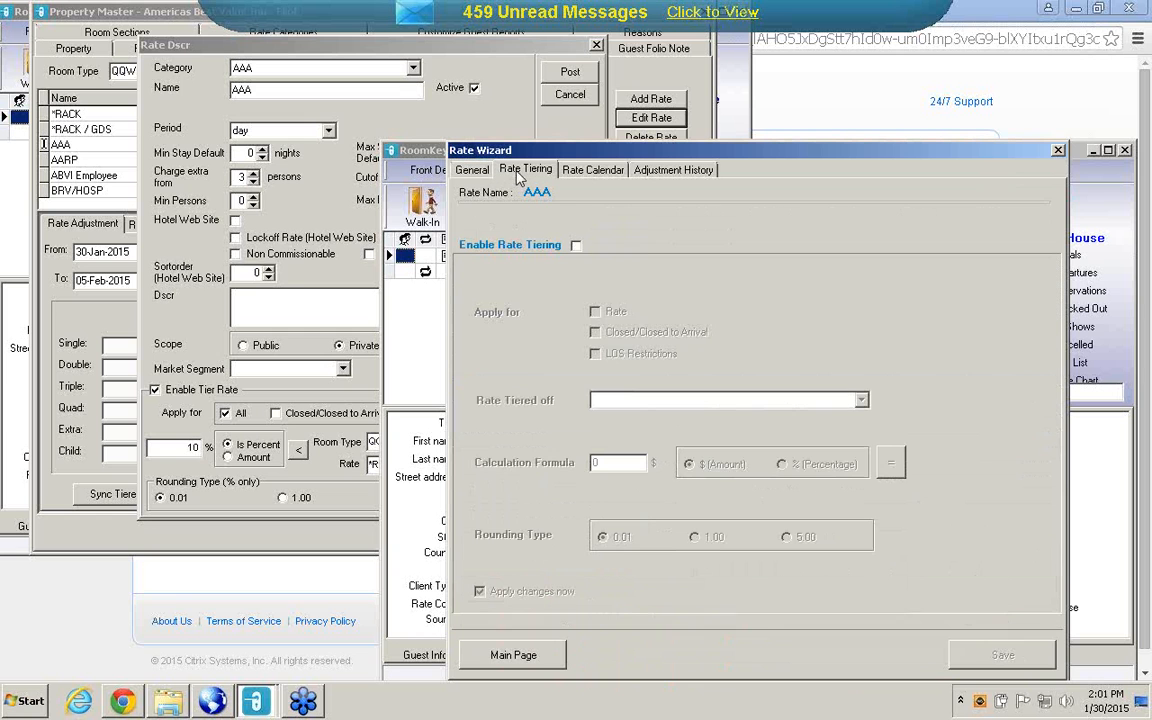
left_click(576, 246)
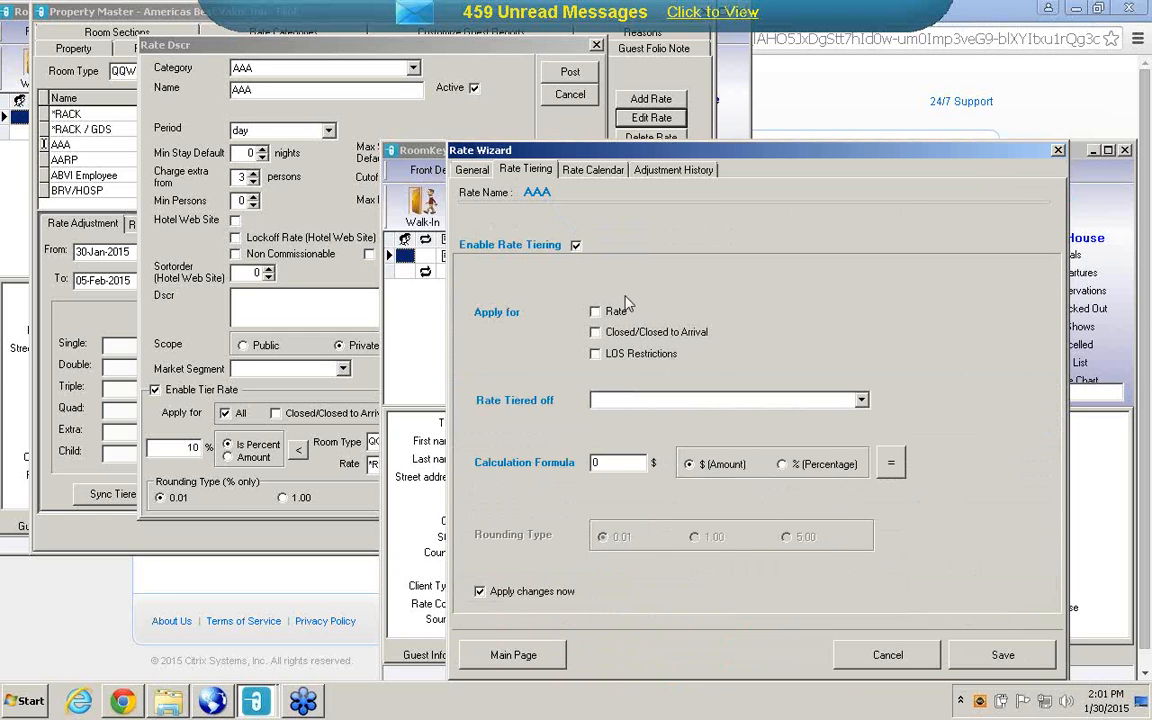
left_click(595, 314)
left_click(595, 333)
left_click(595, 354)
left_click(860, 400)
left_click(612, 417)
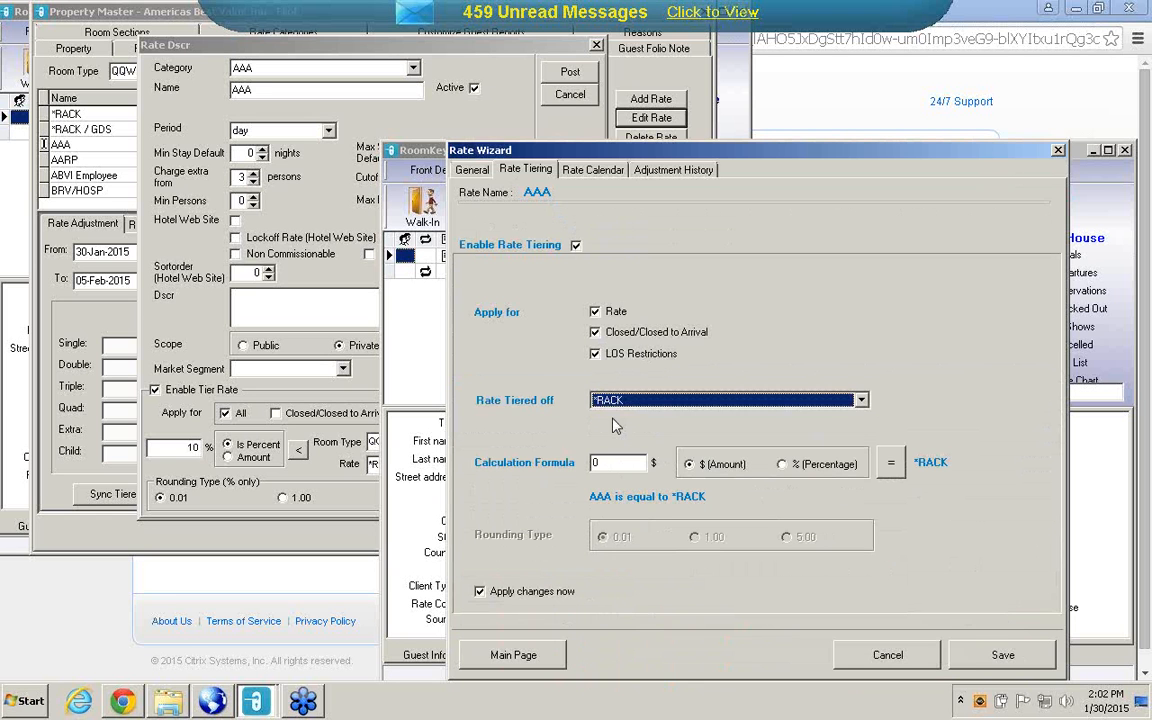
Set AAA's tiering formula to 10 percent less than *RACK and save it.
left_click(608, 462)
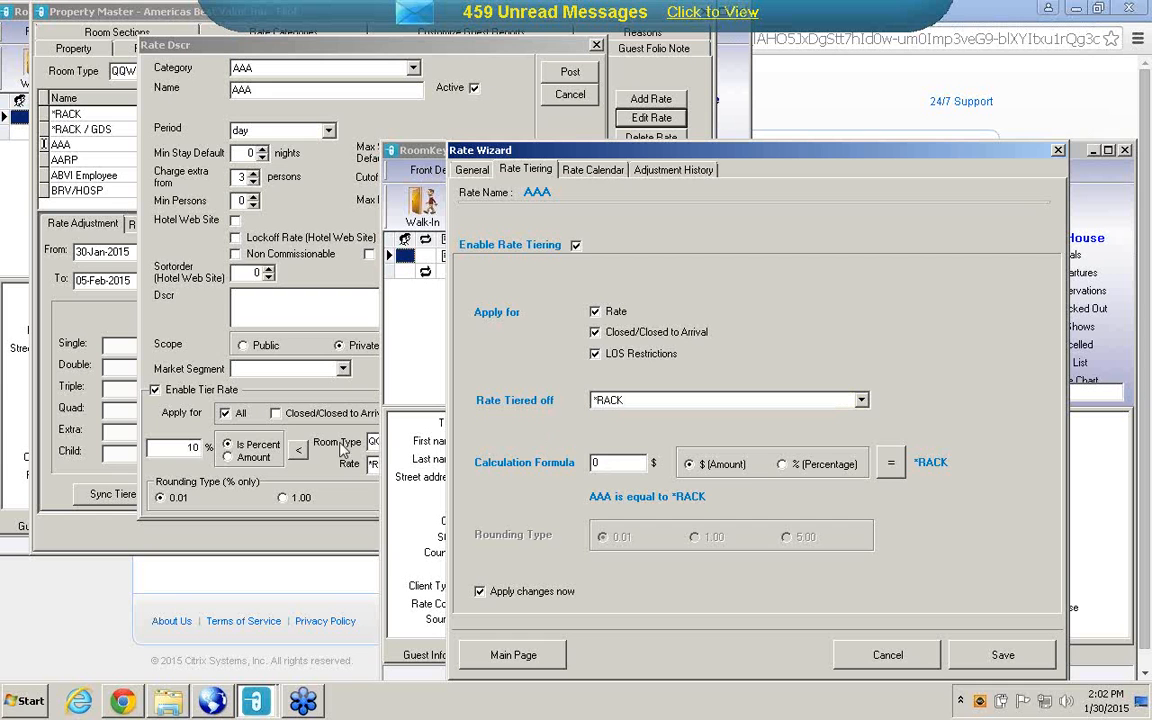
type("100")
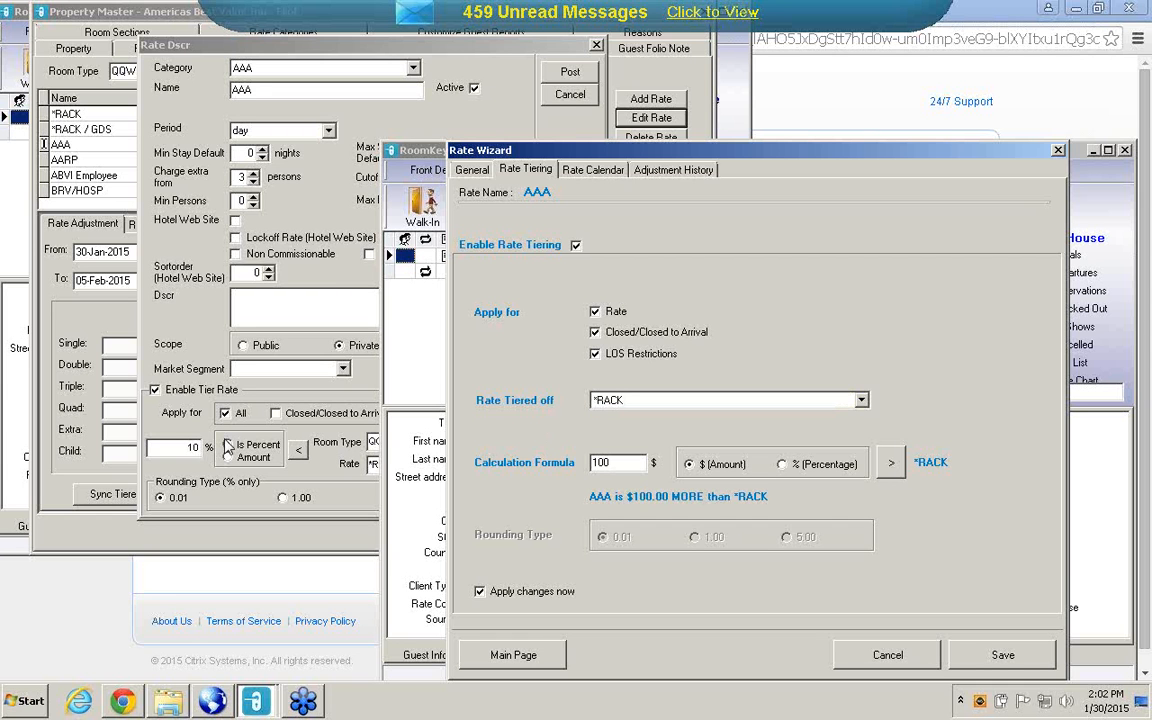
key("Delete")
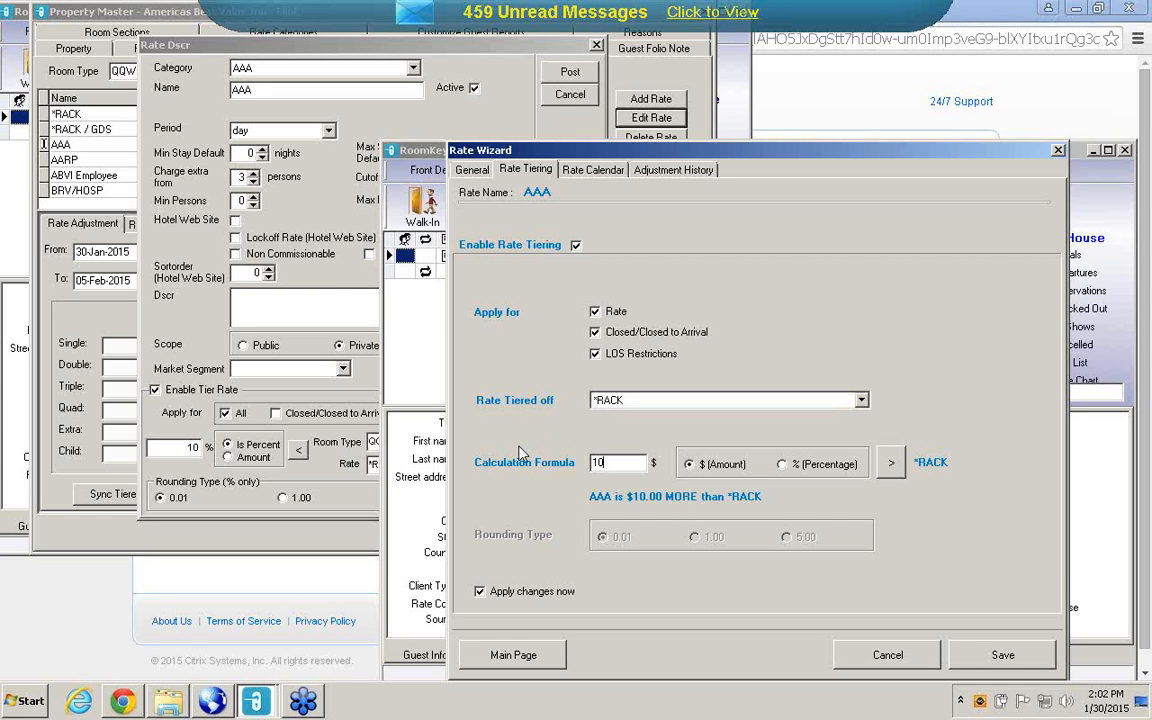
left_click(783, 464)
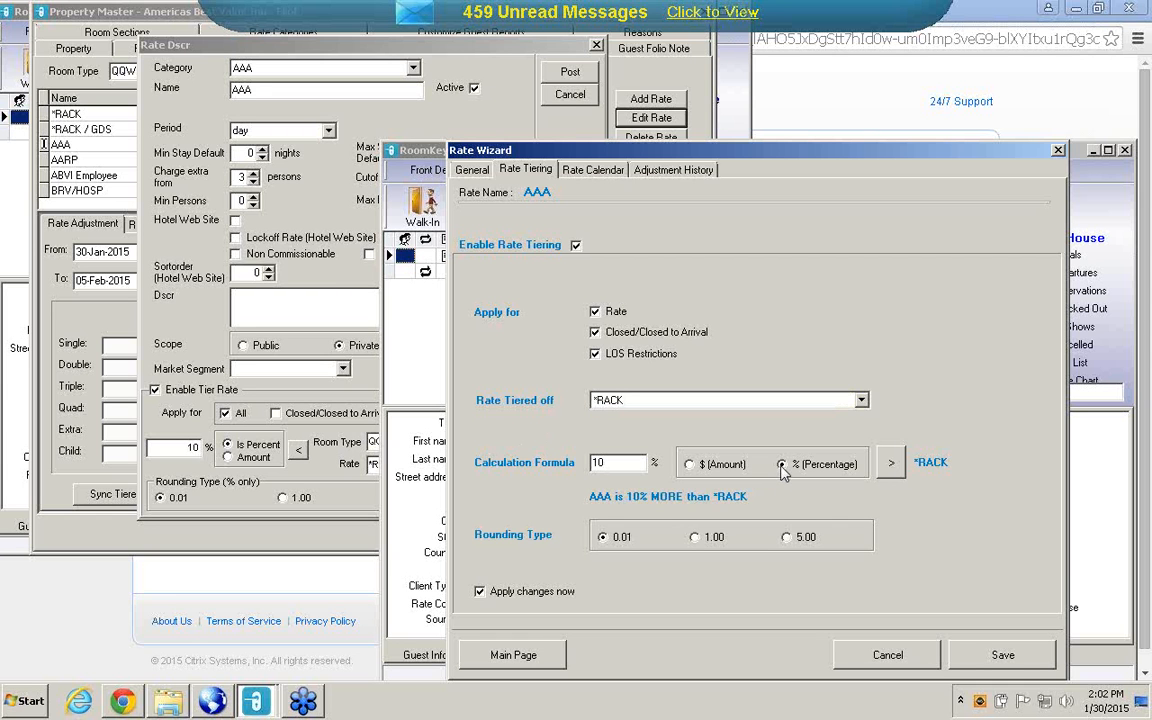
left_click(891, 467)
left_click(1004, 655)
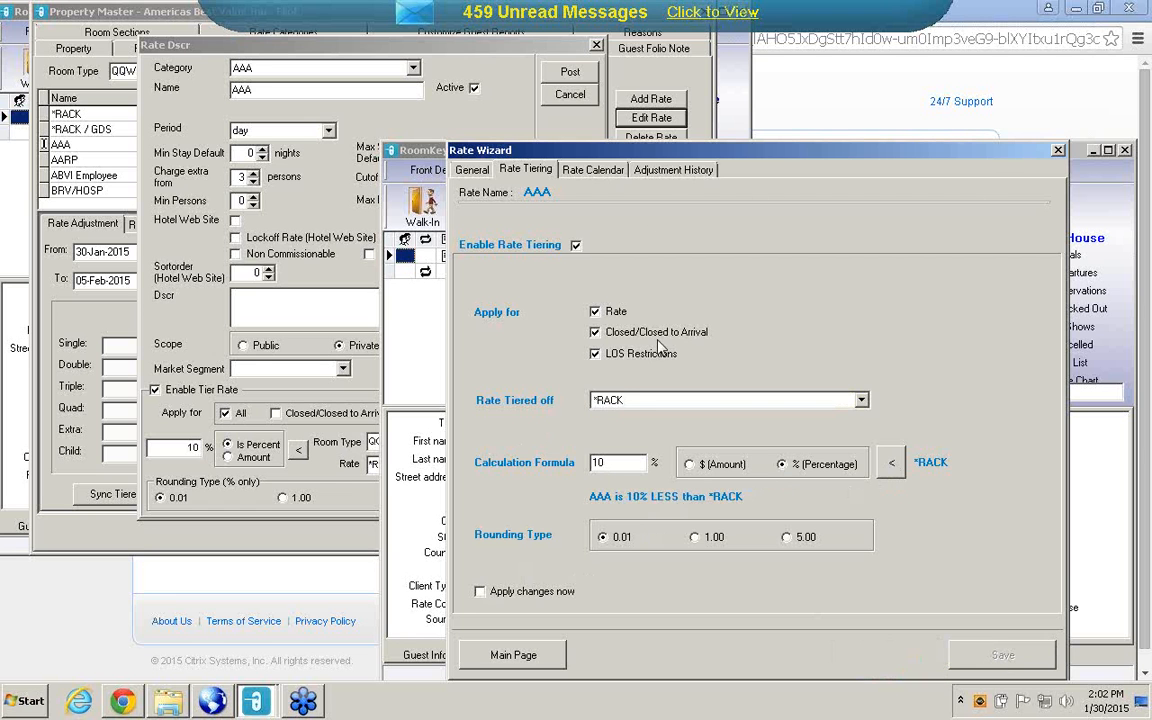
Check AAA's rate calendar for room type QQNS with rate type GDS, and close the Rate Wizard.
left_click(595, 170)
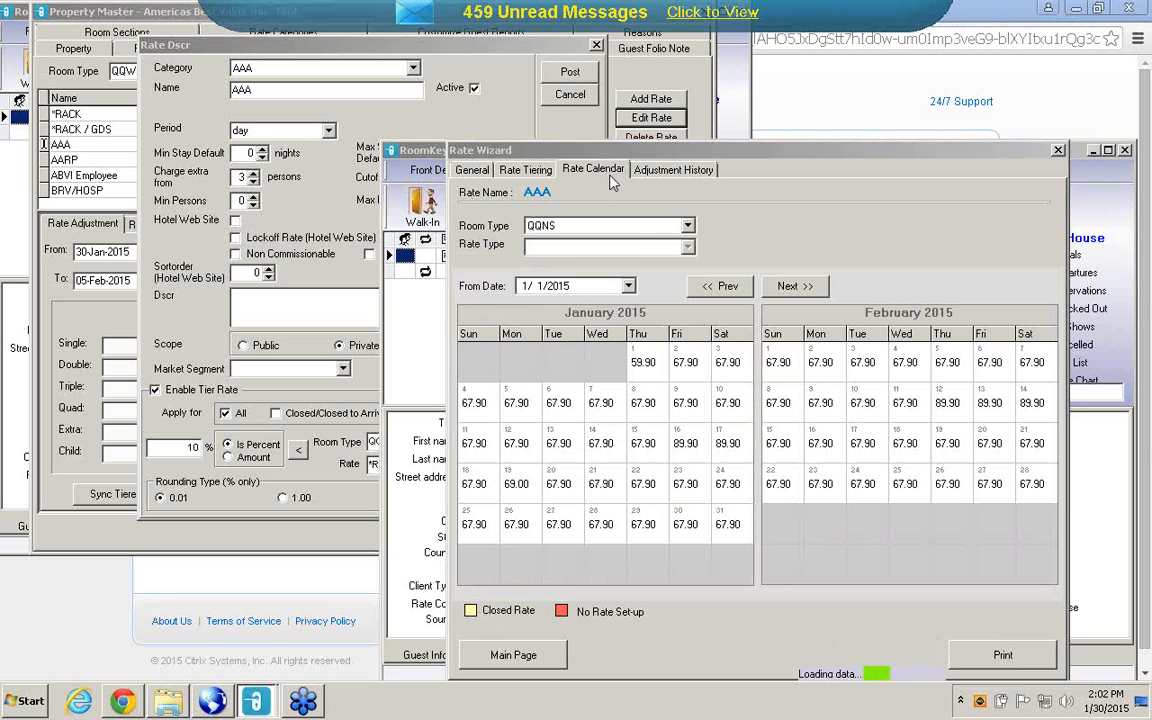
left_click(636, 245)
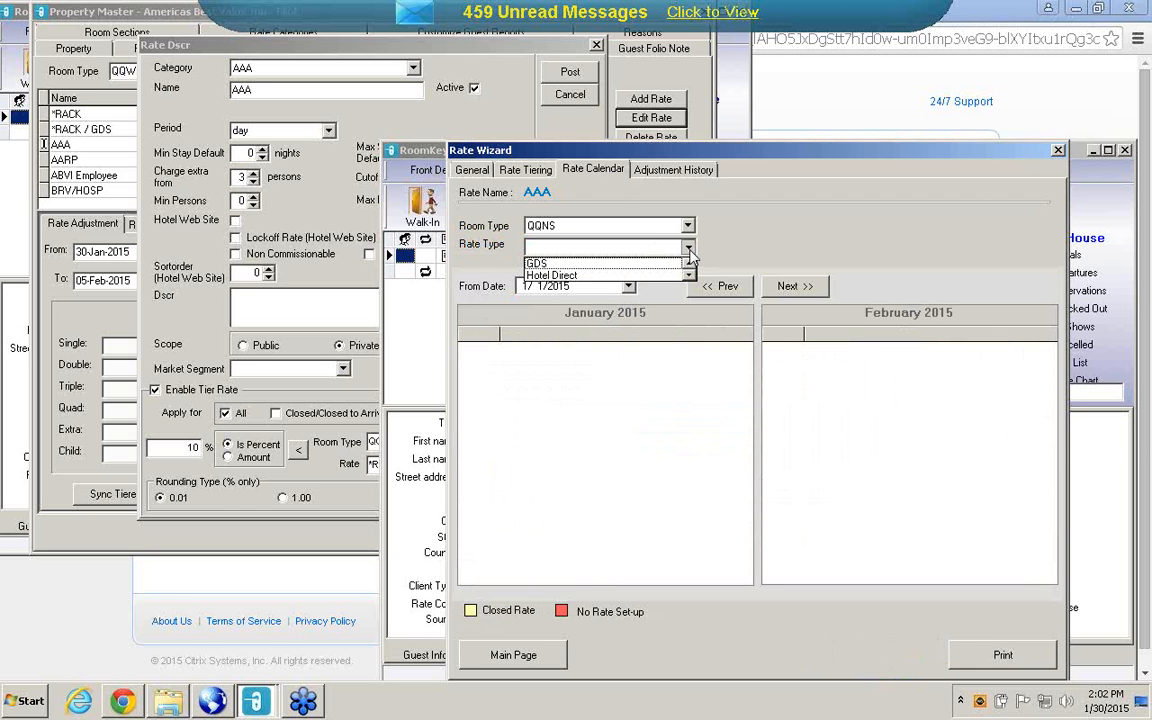
left_click(588, 256)
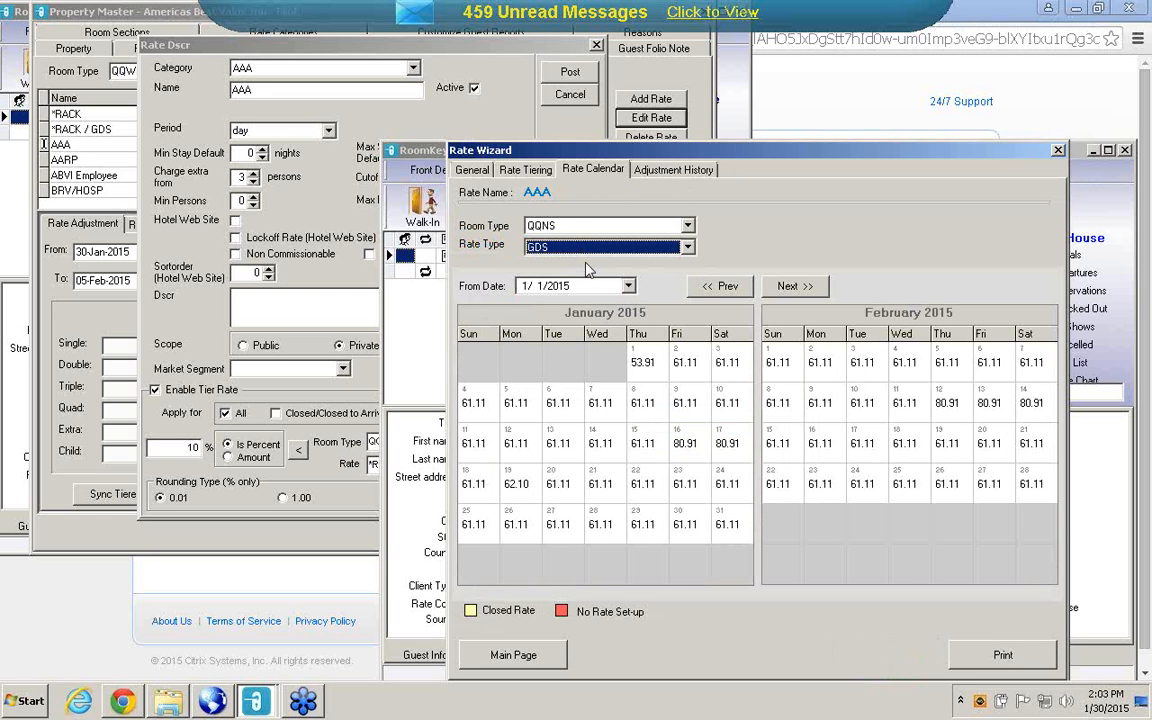
left_click(1058, 152)
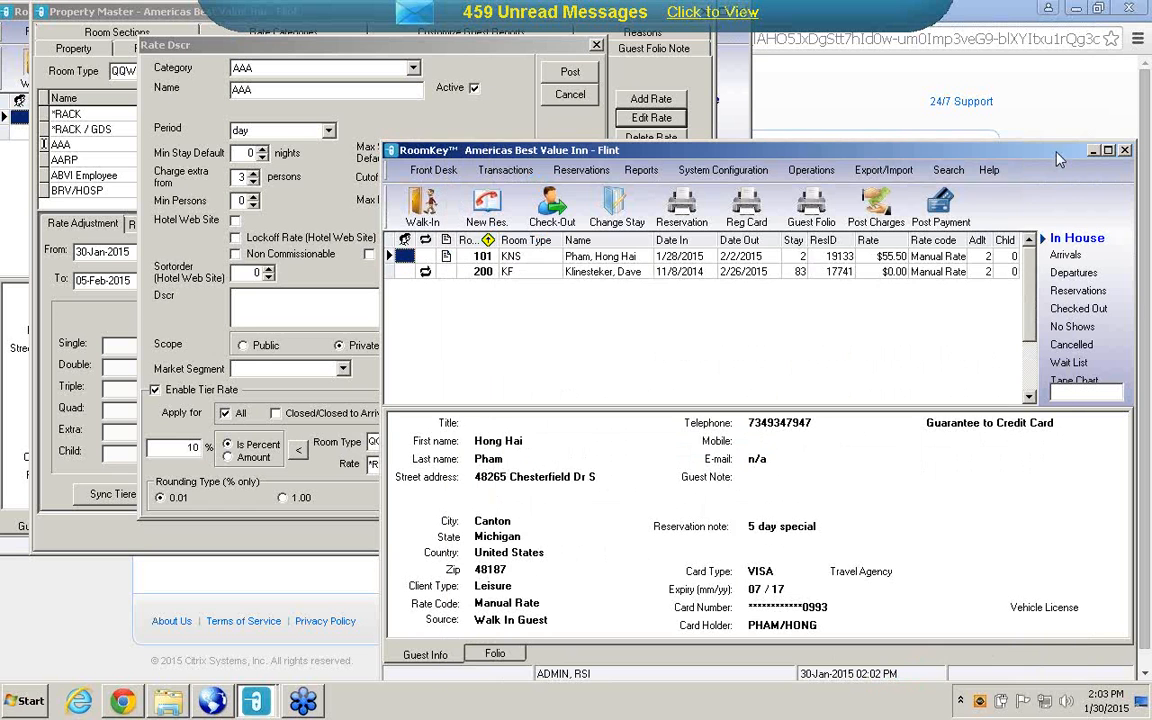
Search RoomKey Smart Support for "rate wizar" and close the support window.
left_click(989, 171)
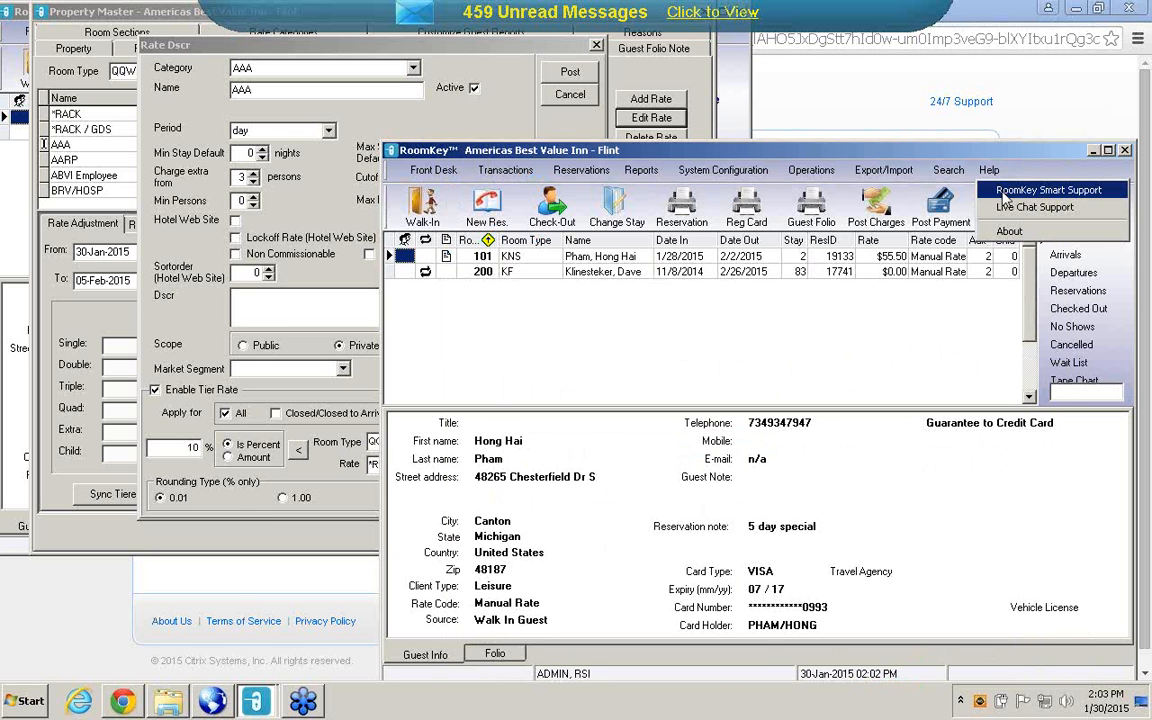
left_click(1005, 192)
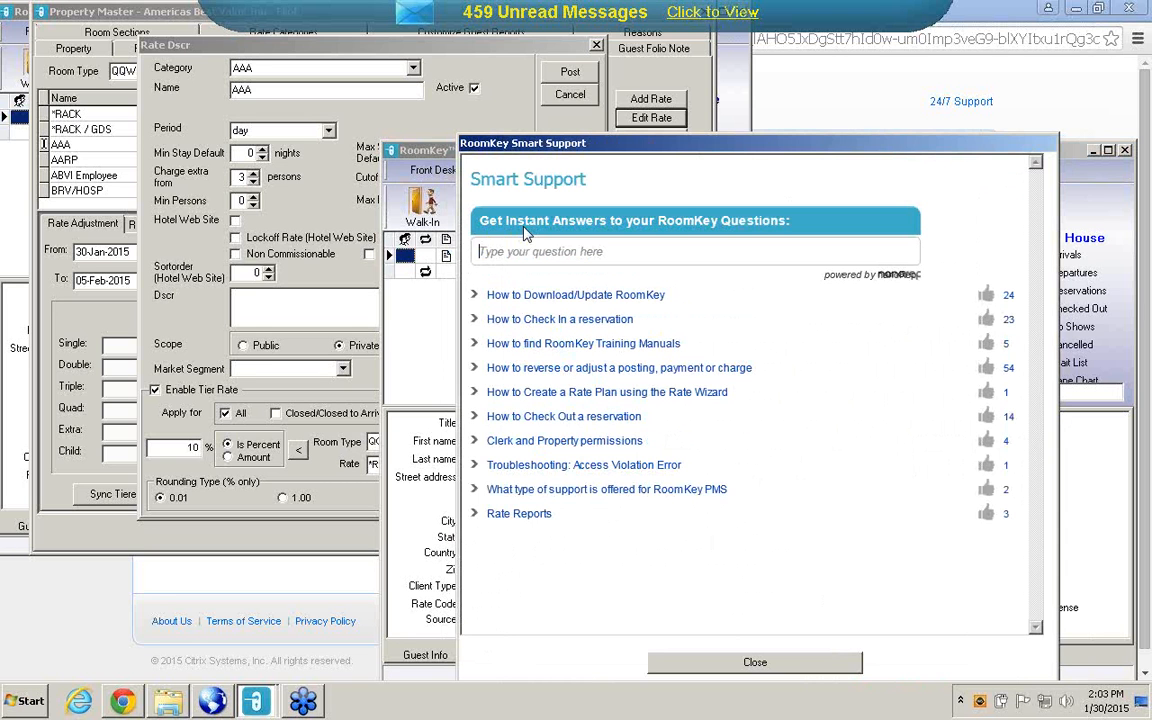
type("rate wizar")
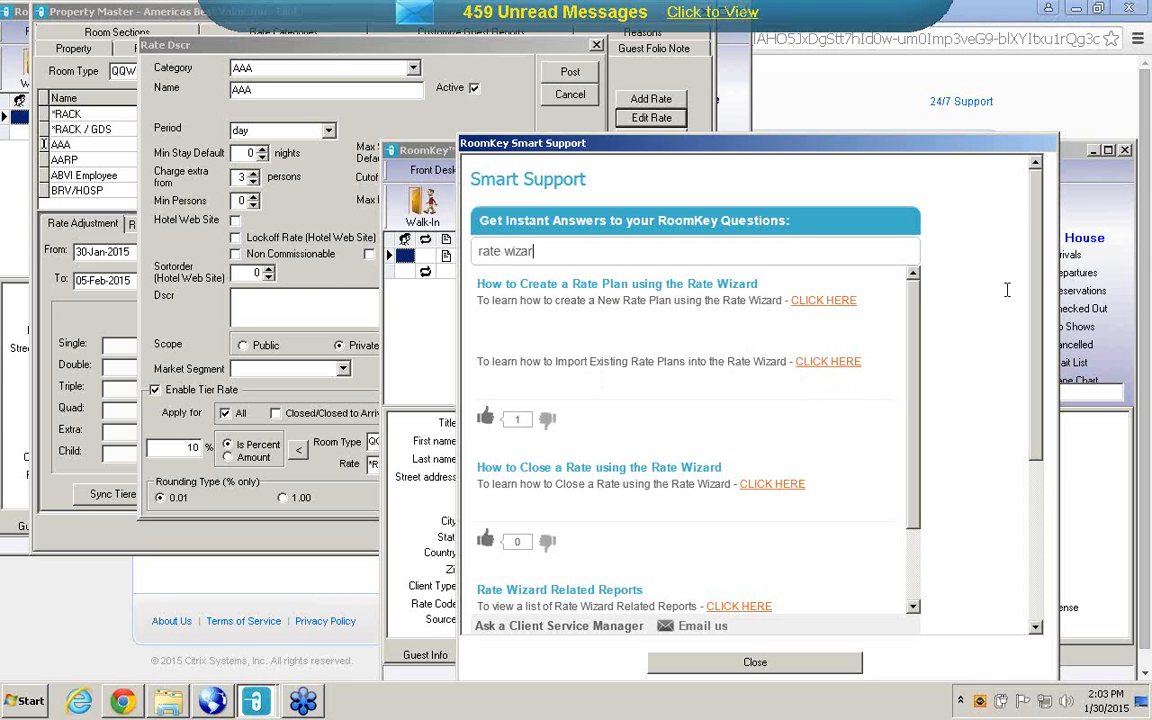
left_click(755, 663)
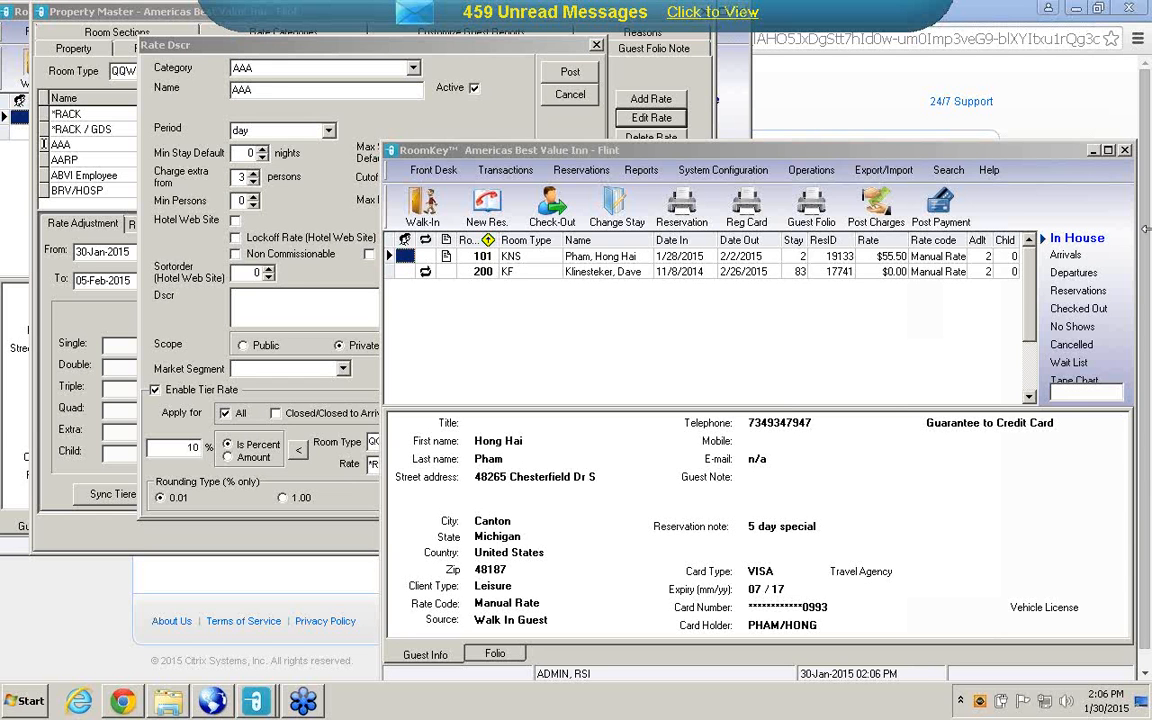
Close the AAA rate description without saving and look through the full list of existing rates for room type QQWFNS.
left_click(565, 94)
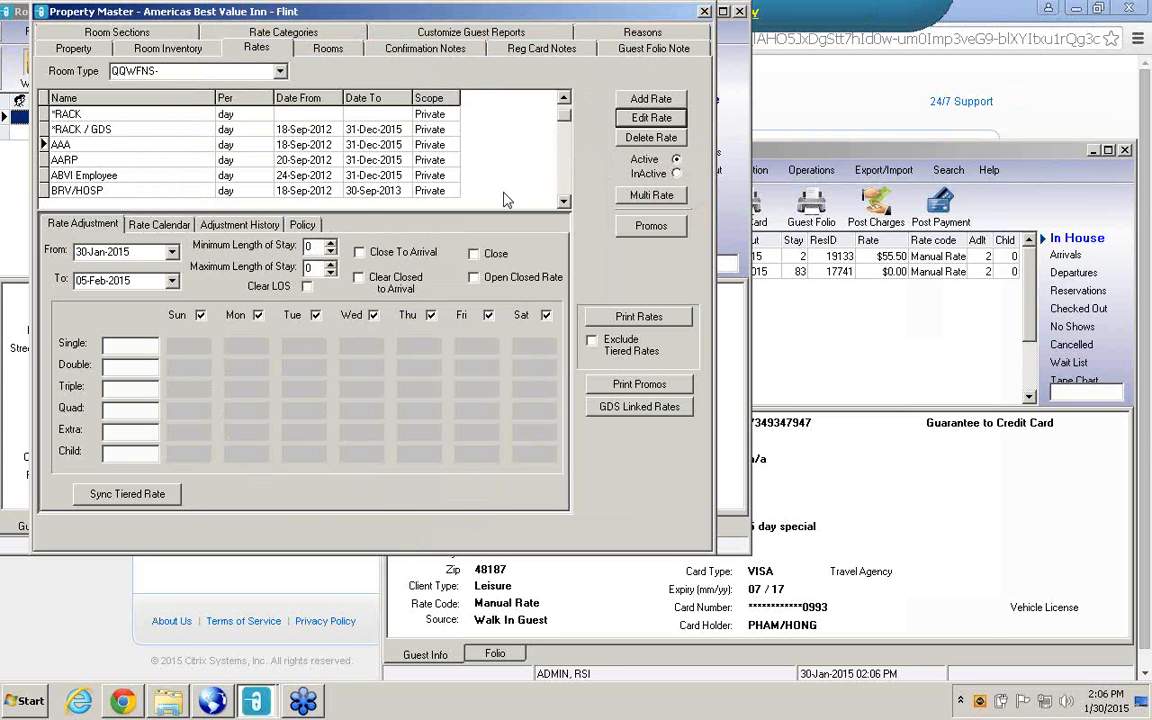
left_click(564, 203)
left_click(564, 203)
left_click(564, 203)
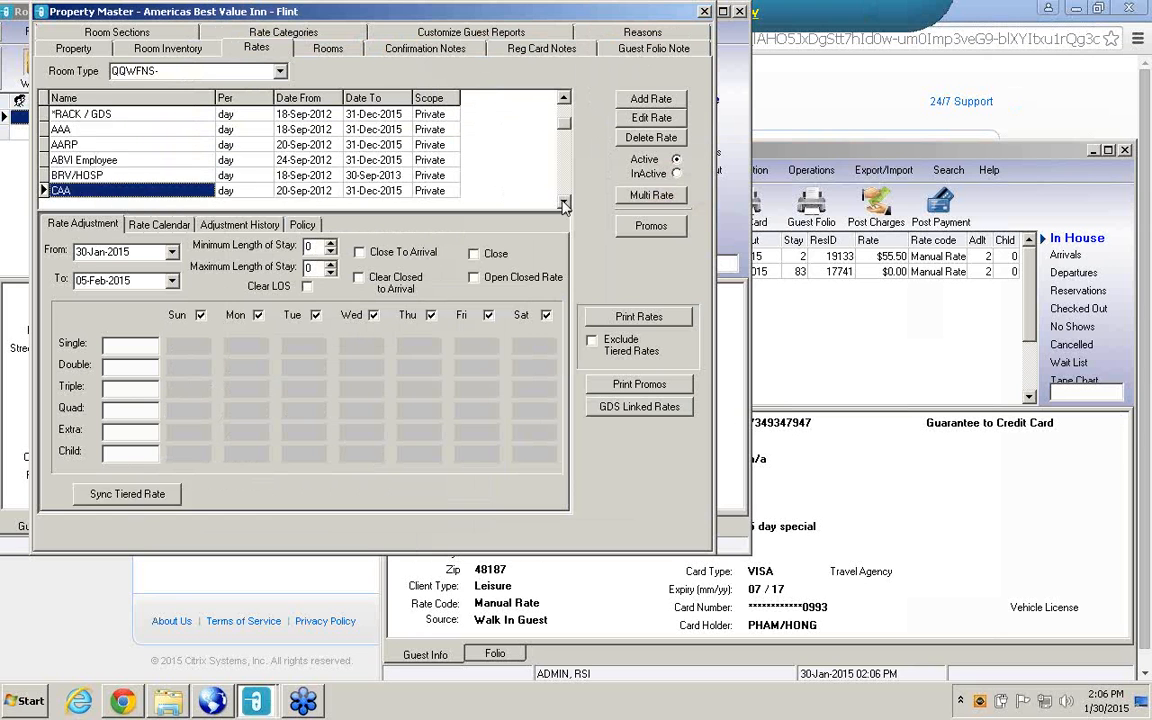
left_click(564, 203)
left_click(564, 203)
left_click(564, 203)
left_click(564, 203)
left_click(564, 203)
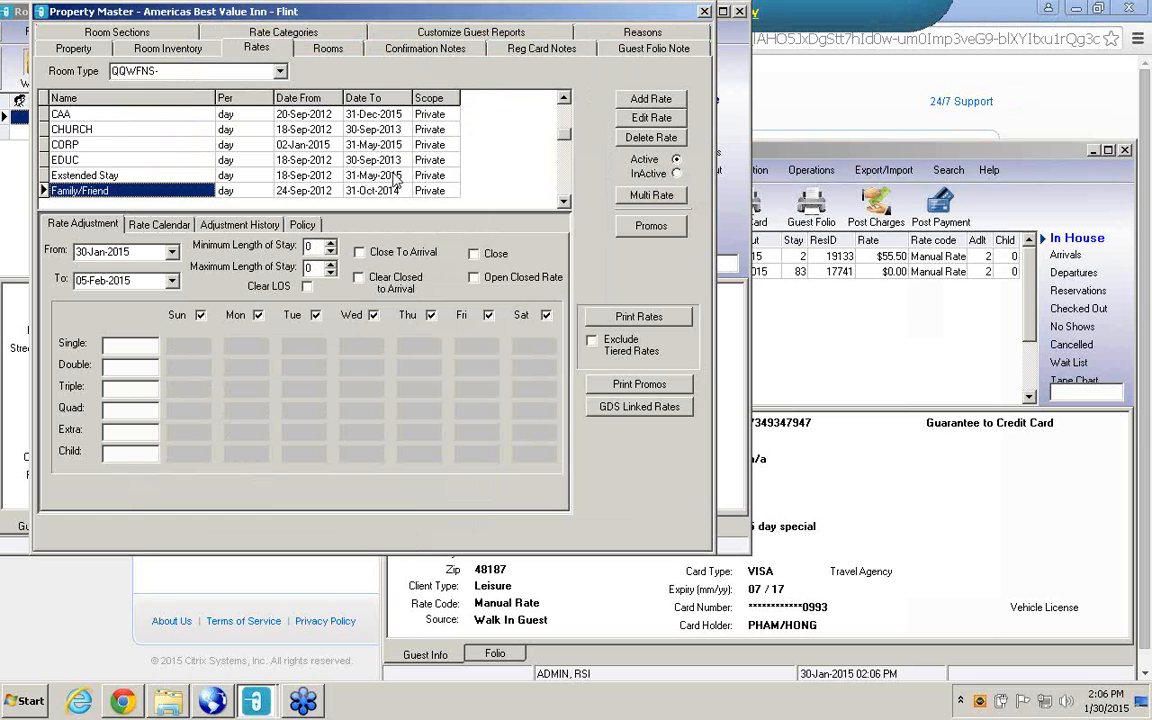
left_click(565, 203)
left_click(565, 203)
left_click(565, 203)
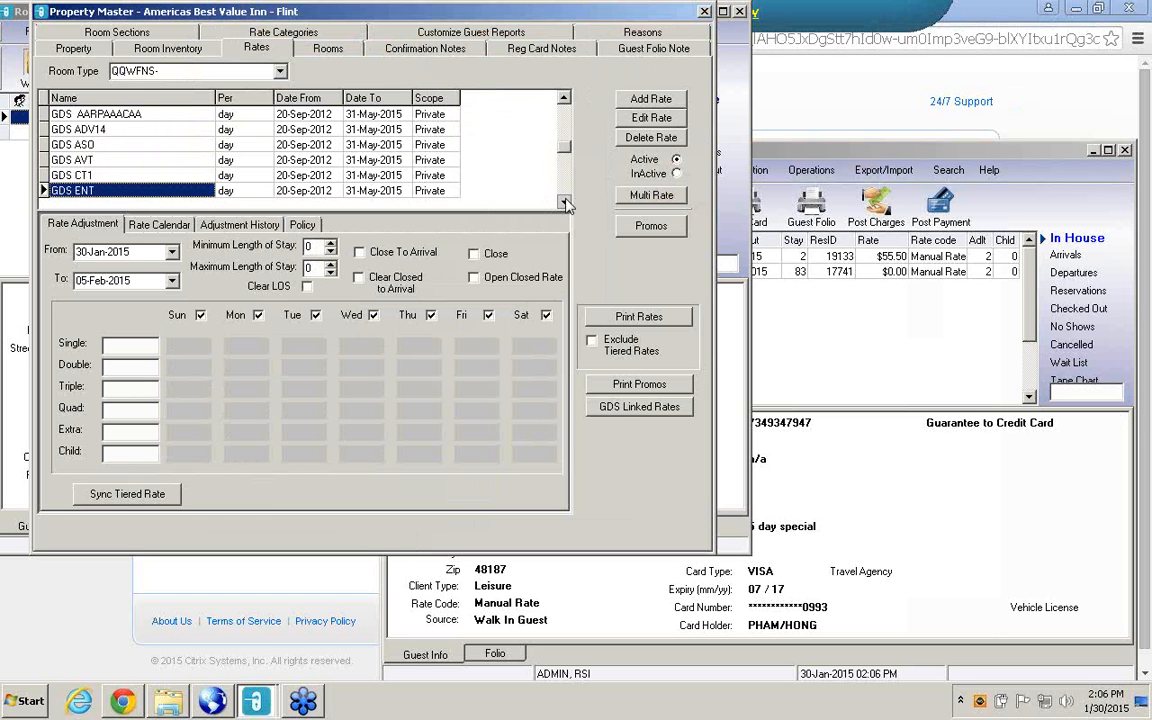
left_click(565, 203)
left_click(565, 203)
left_click(565, 203)
left_click(565, 203)
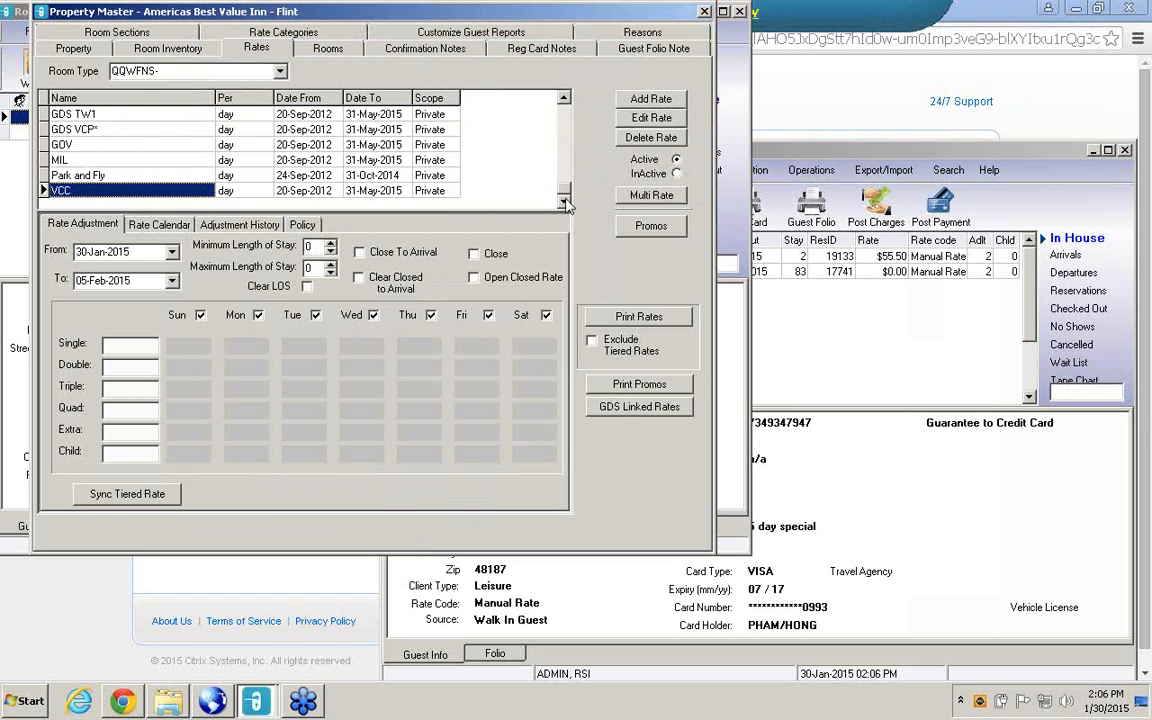